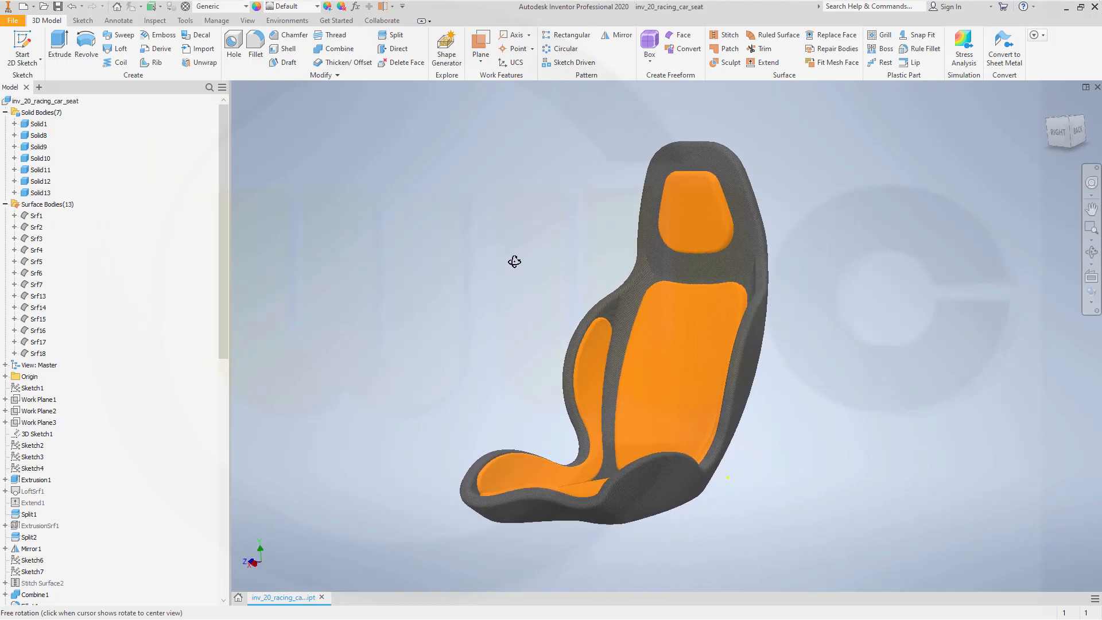
# Step: Examine the finished racing car seat from several angles and distances, including its shell and orange cushions
pyautogui.press('Escape')
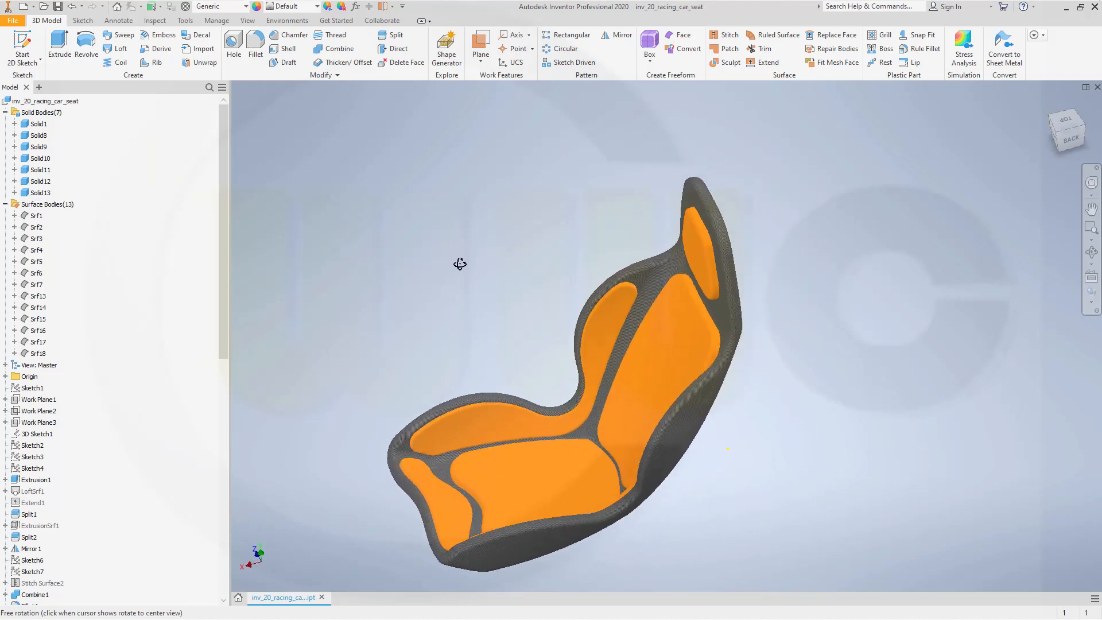
pyautogui.press('Escape')
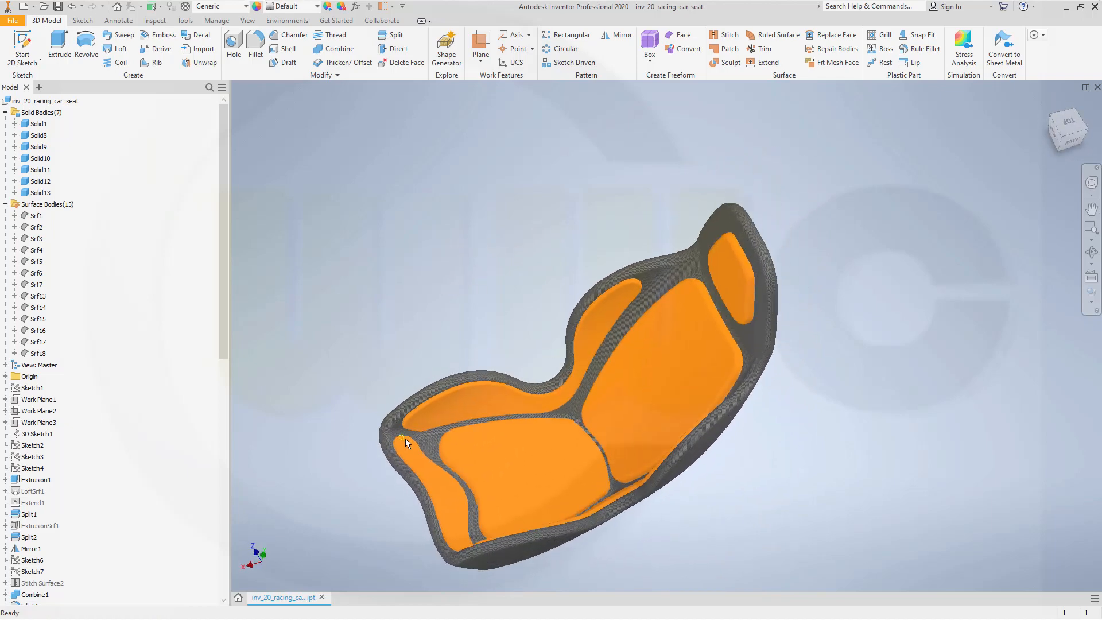
pyautogui.scroll(5, 405, 439)
pyautogui.scroll(-8, 403, 435)
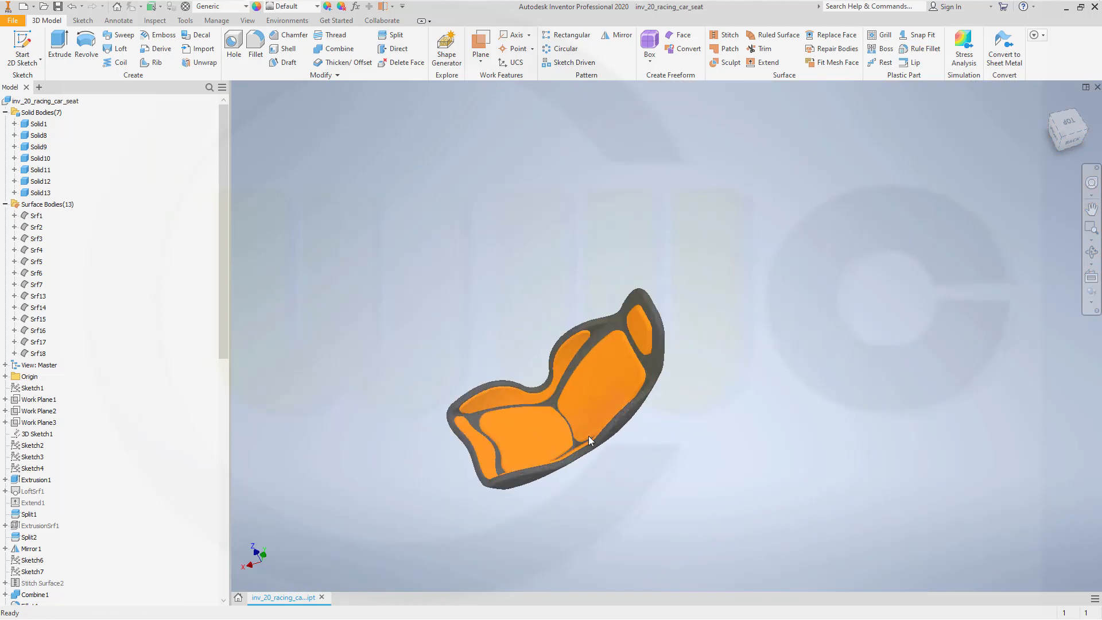
pyautogui.keyDown('shift'); pyautogui.moveTo(588, 436); pyautogui.dragTo(705, 429, button='middle'); pyautogui.keyUp('shift')
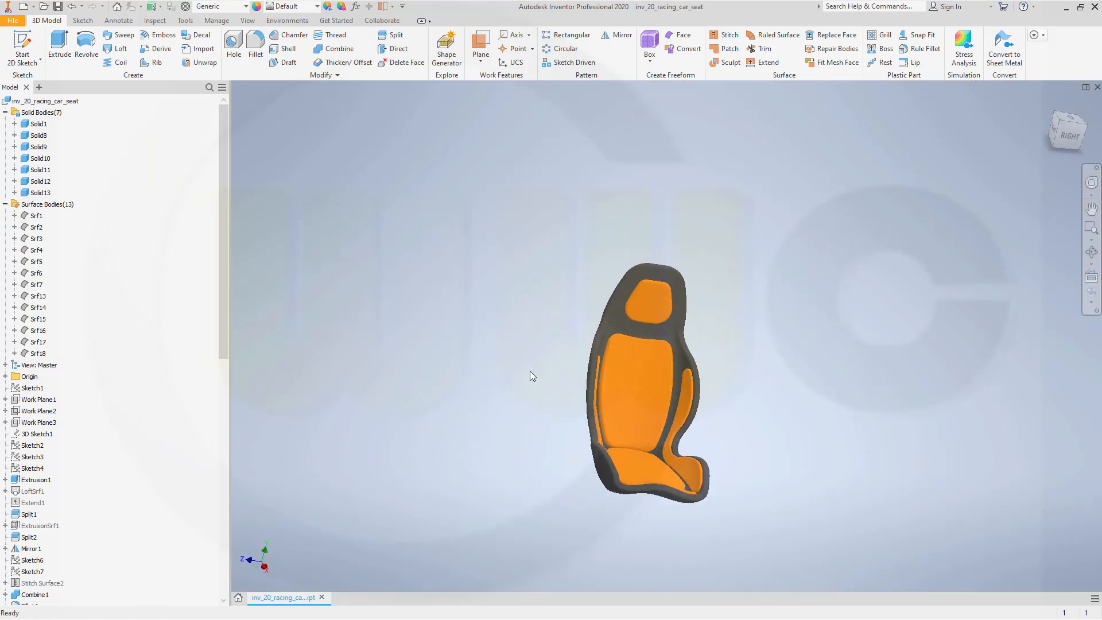
pyautogui.keyDown('shift'); pyautogui.moveTo(526, 359); pyautogui.dragTo(492, 362, button='middle'); pyautogui.keyUp('shift')
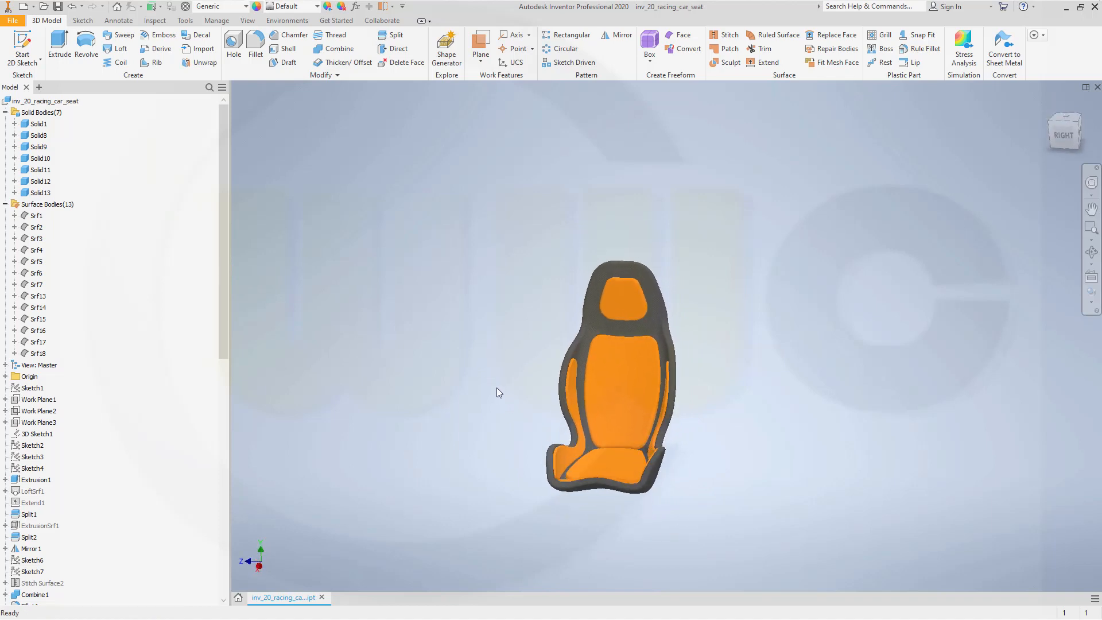
pyautogui.scroll(-2, 505, 385)
pyautogui.scroll(5, 520, 387)
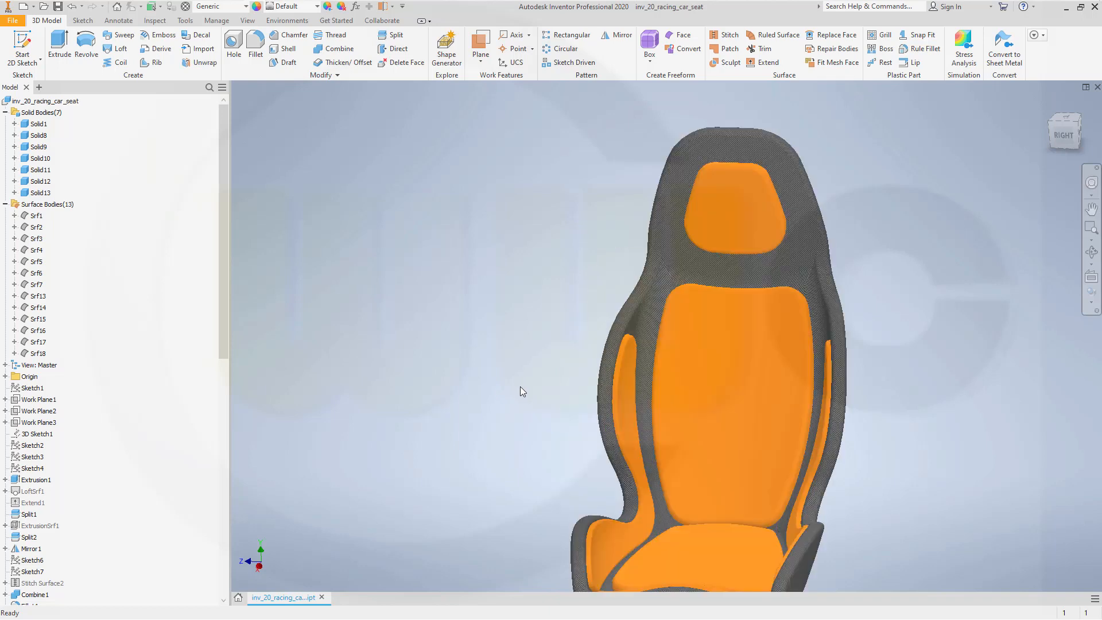
pyautogui.scroll(-3, 538, 391)
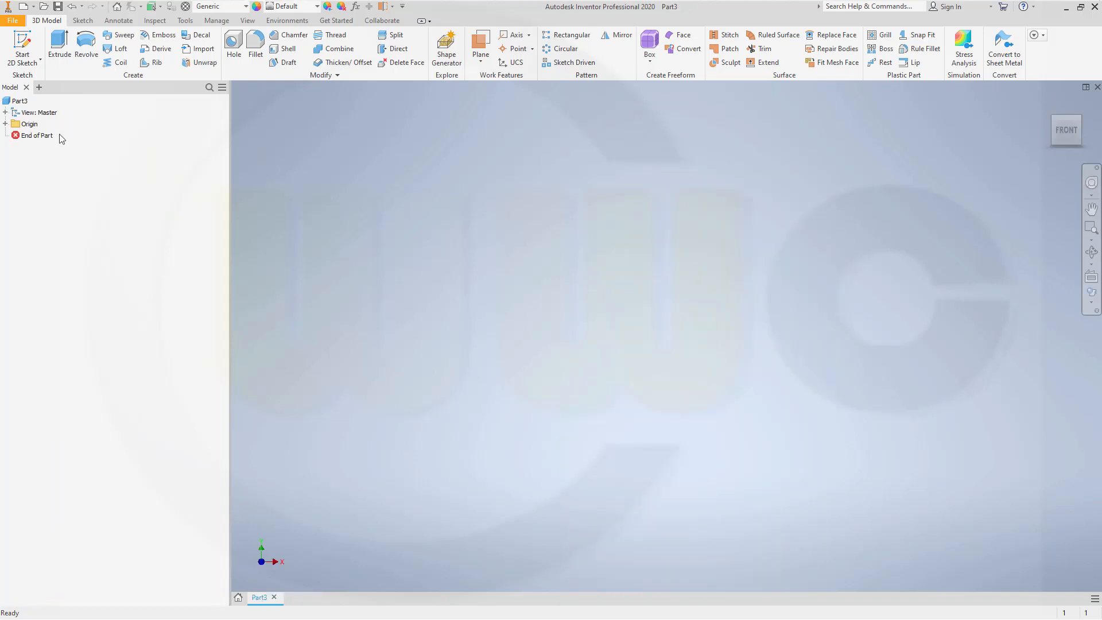
# Step: Create a 2D sketch on the XY plane of the new part
pyautogui.click(5, 124)
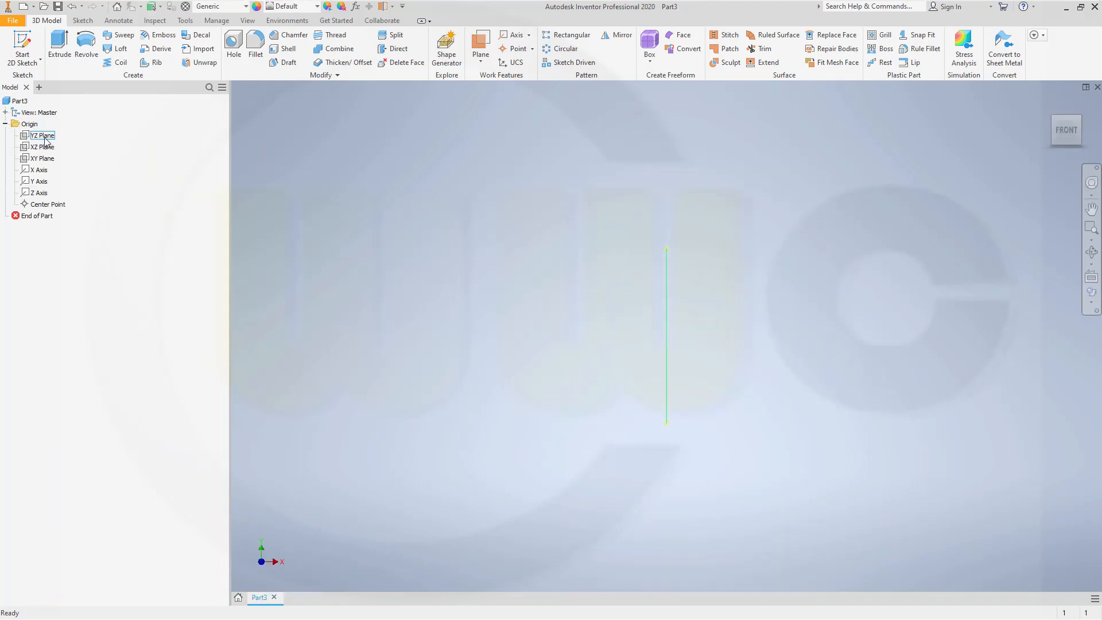
pyautogui.click(42, 159)
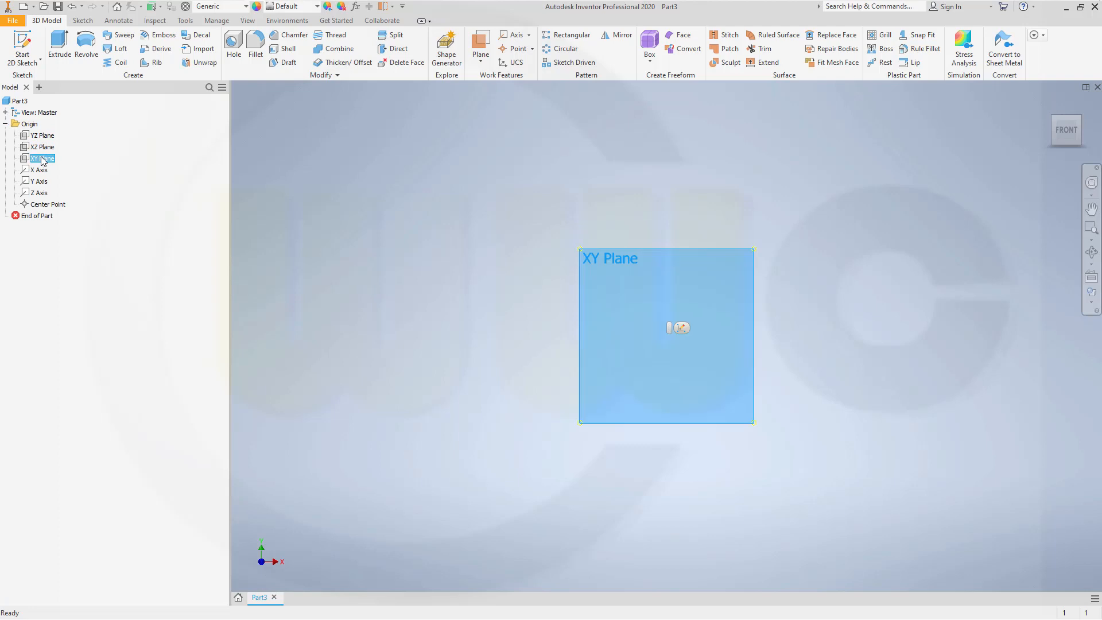
pyautogui.click(681, 328)
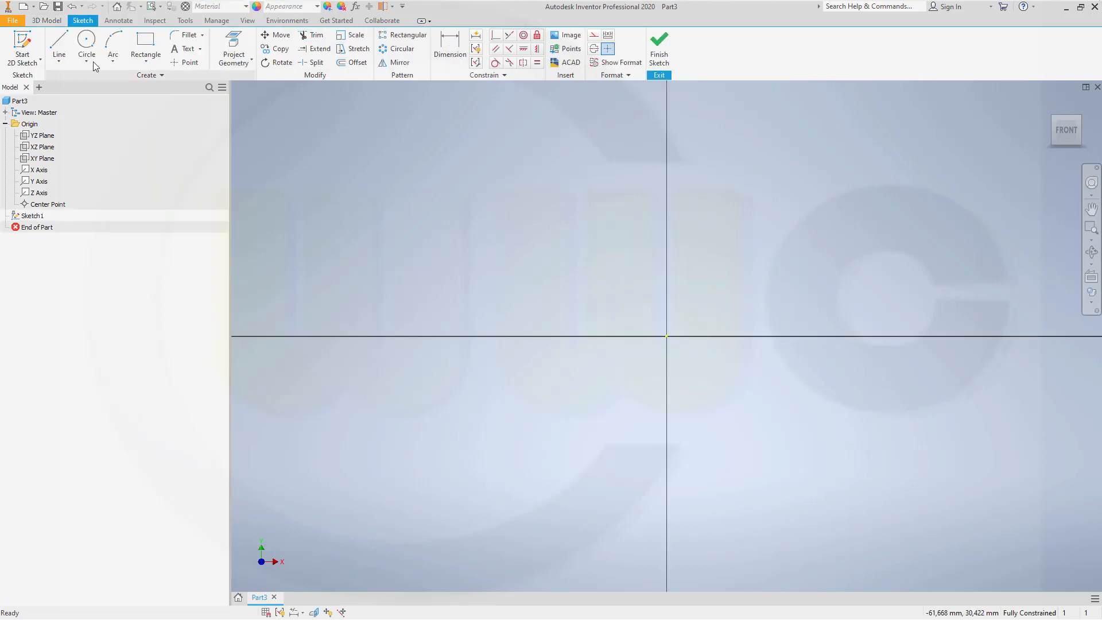
# Step: Draw an open line chain: a vertical segment, a slope down to the origin, a horizontal segment about 26 mm long, and two short angled segments
pyautogui.click(67, 45)
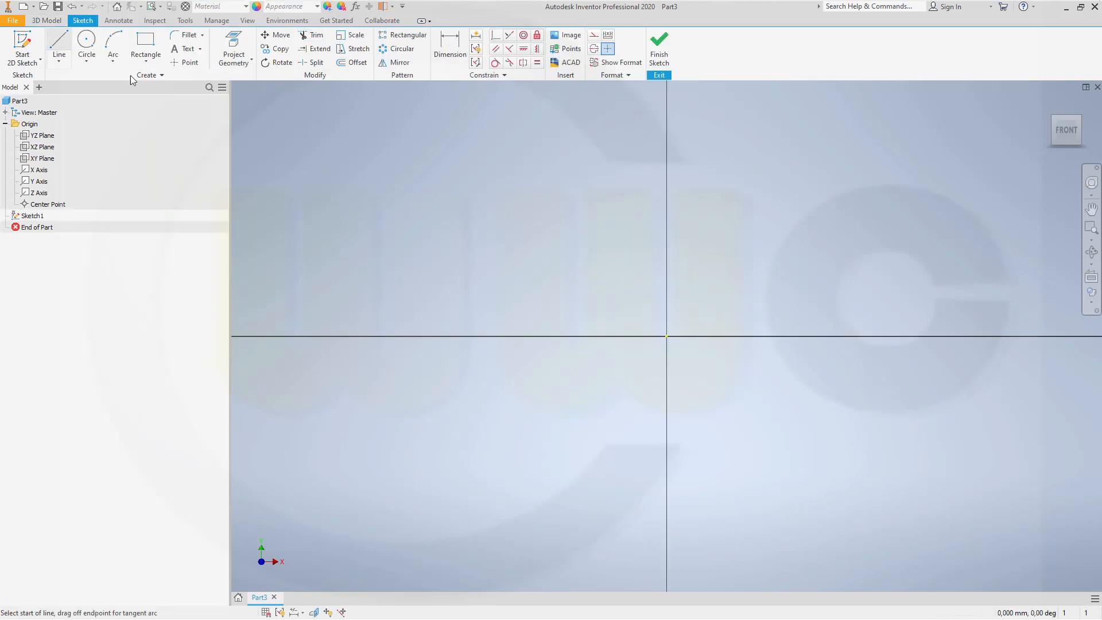
pyautogui.click(465, 114)
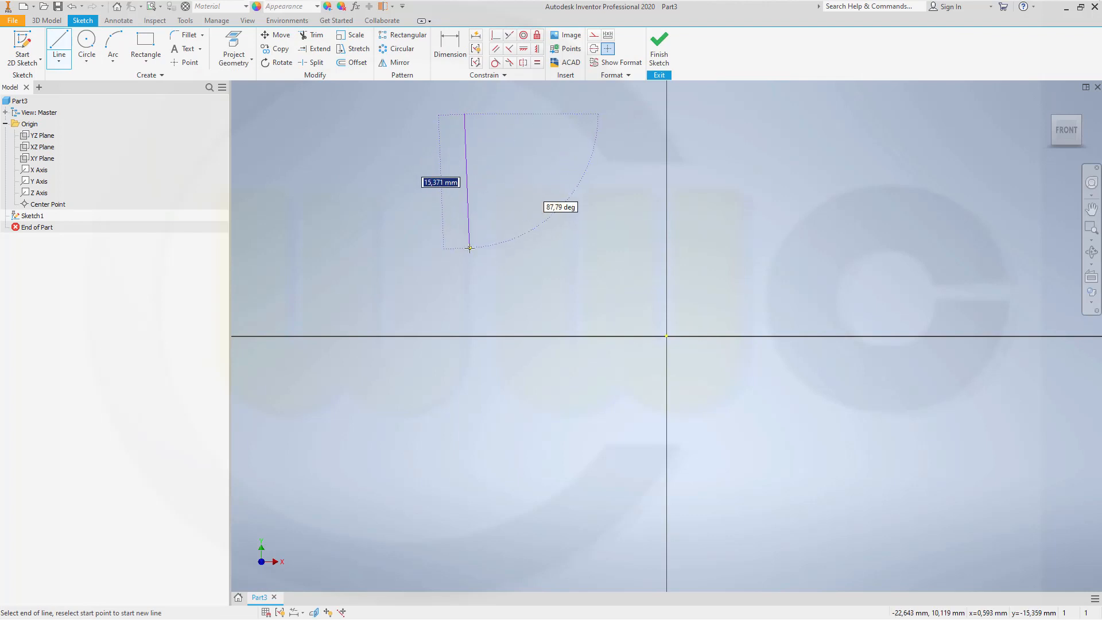
pyautogui.click(464, 226)
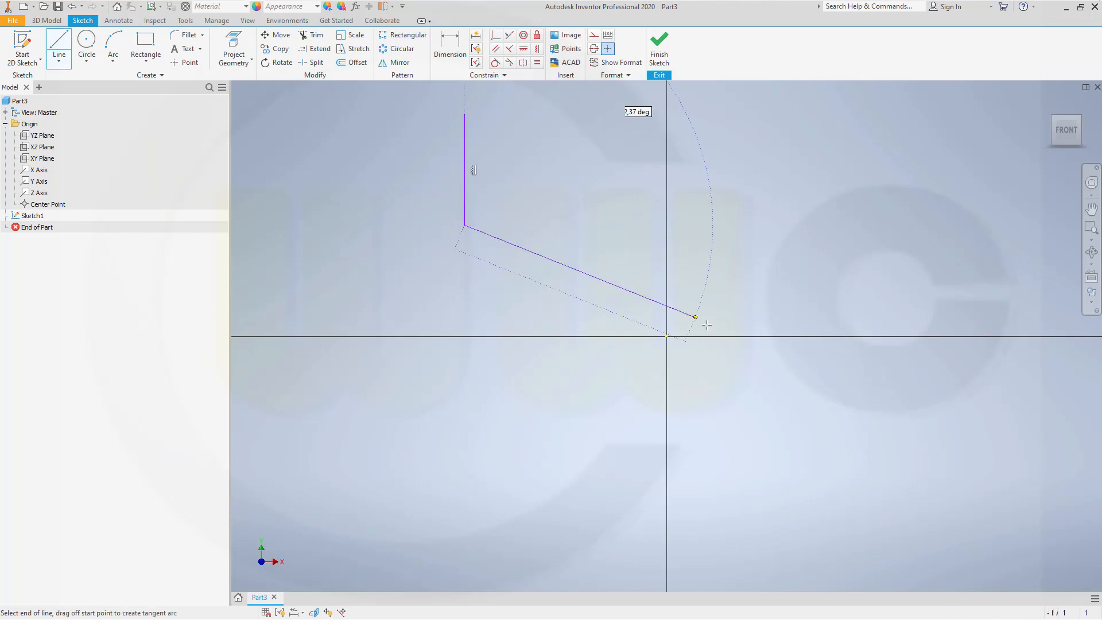
pyautogui.click(666, 336)
pyautogui.click(895, 336)
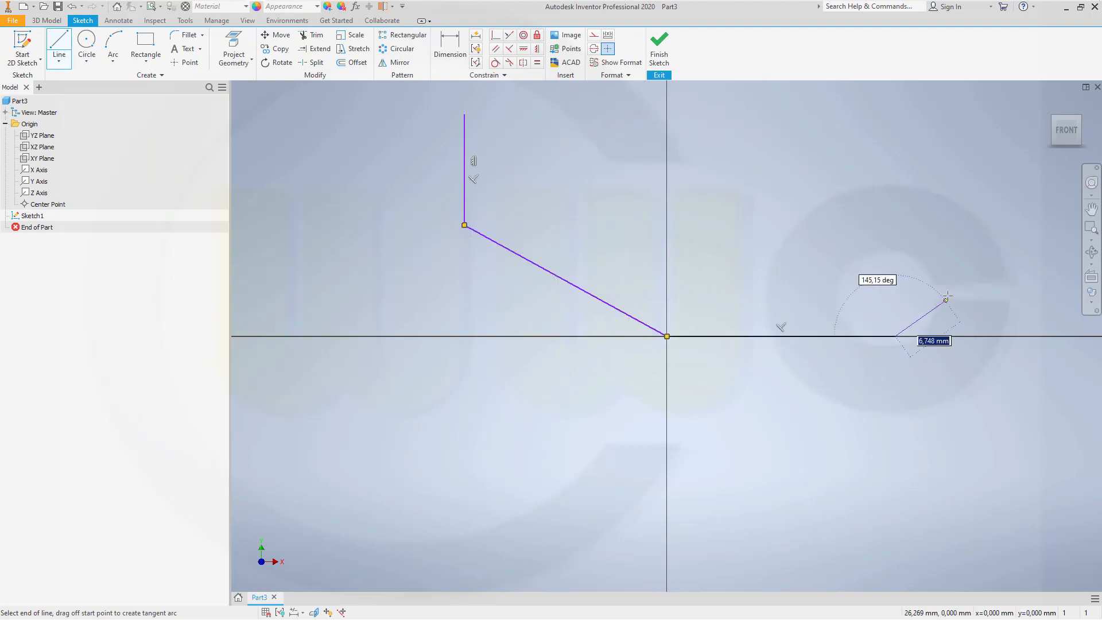
pyautogui.click(949, 293)
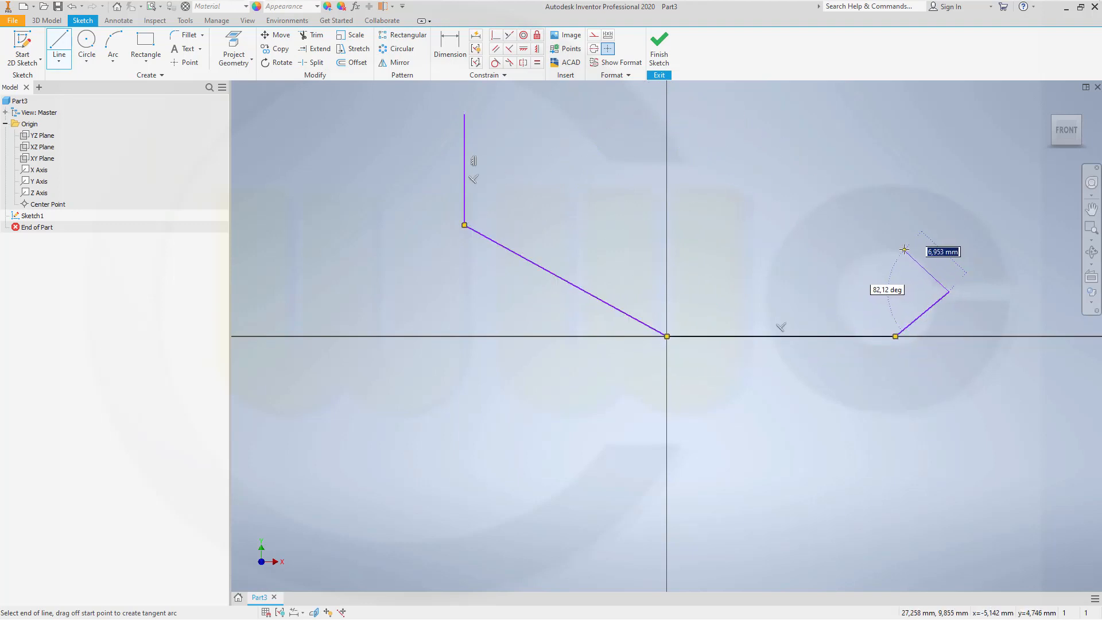
pyautogui.click(903, 238)
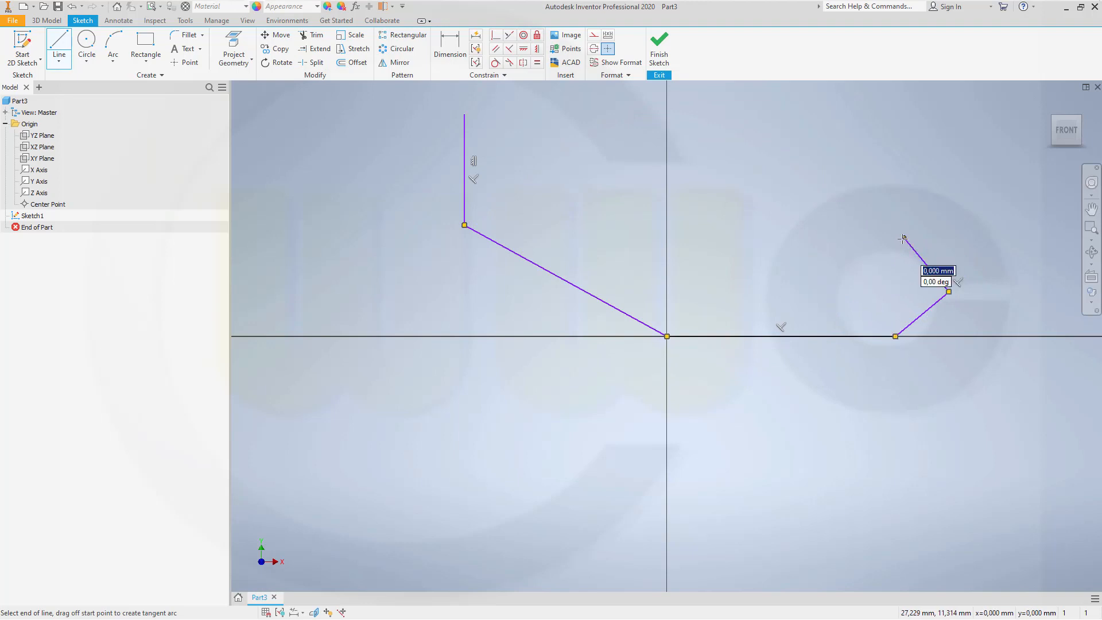
pyautogui.press('Escape')
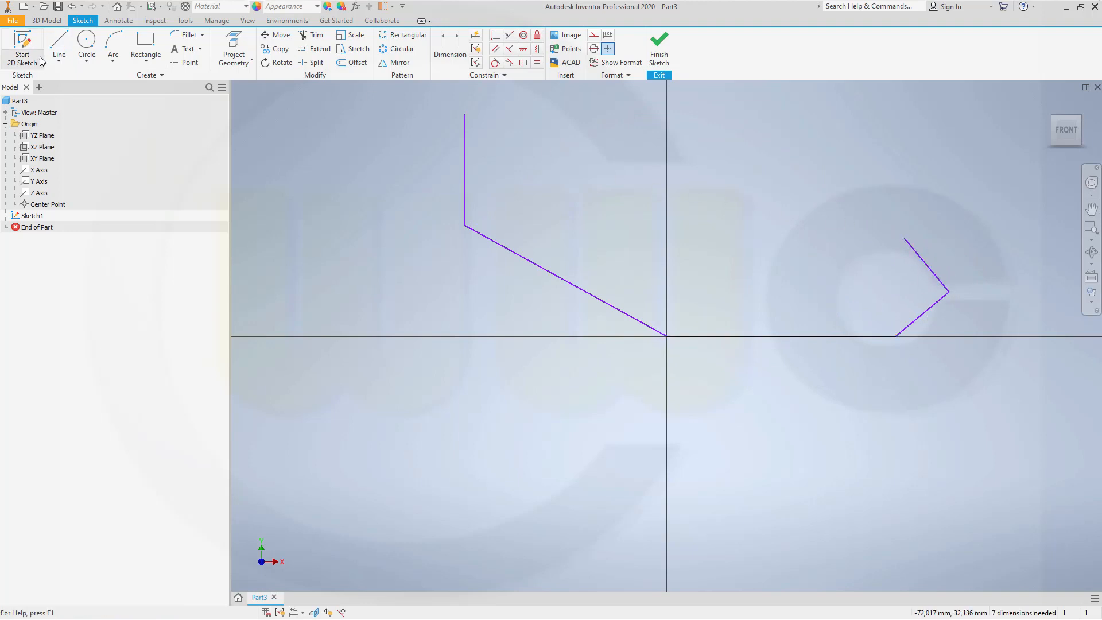
# Step: From the upper end of the vertical line, draw a horizontal line about 3 mm long and a vertical line downward
pyautogui.click(59, 46)
pyautogui.click(466, 113)
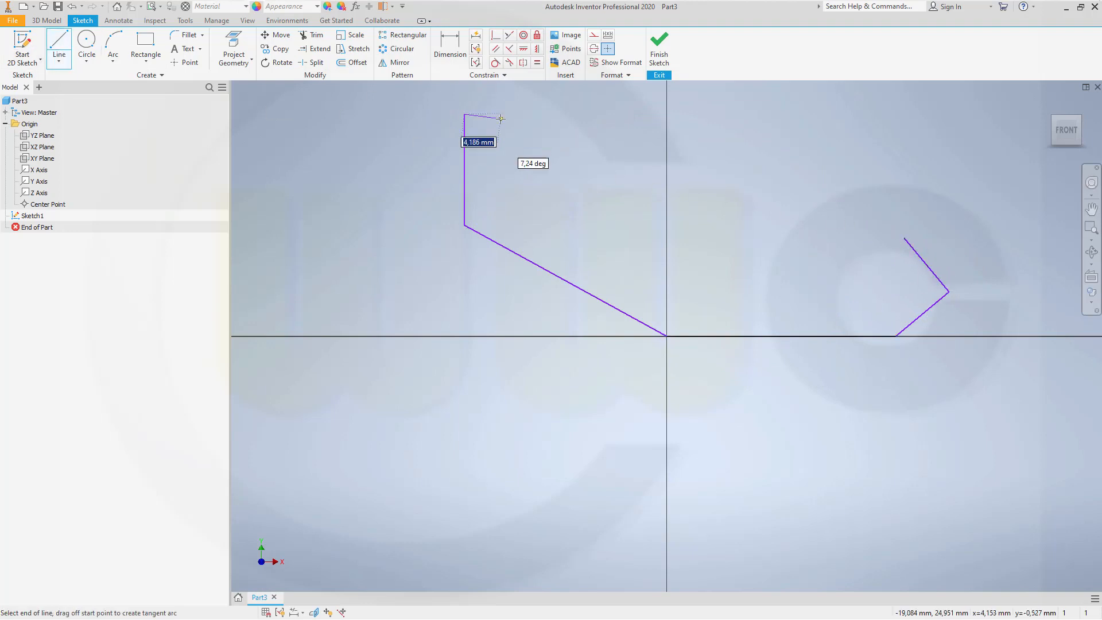
pyautogui.click(489, 113)
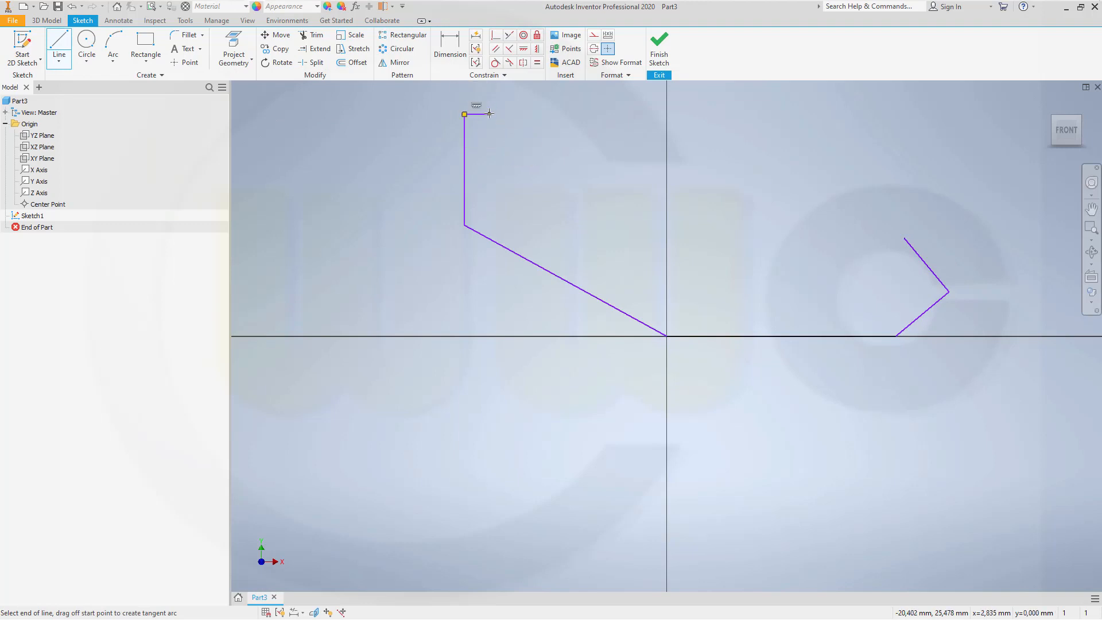
pyautogui.click(490, 190)
pyautogui.press('Escape')
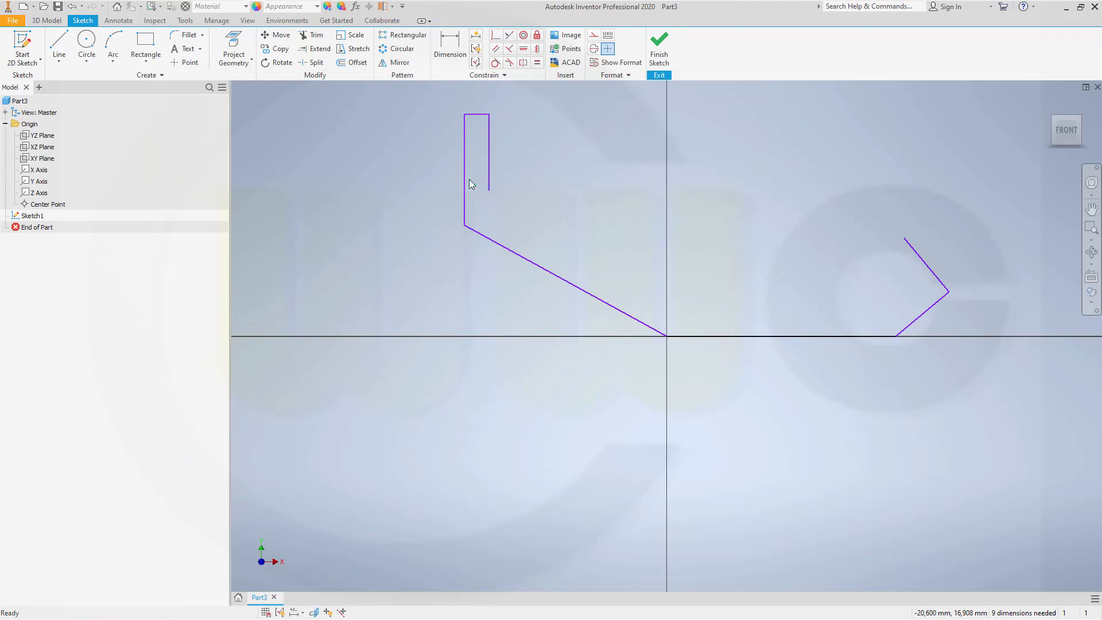
# Step: Dimension the horizontal base line starting at the origin to 420 mm
pyautogui.click(450, 51)
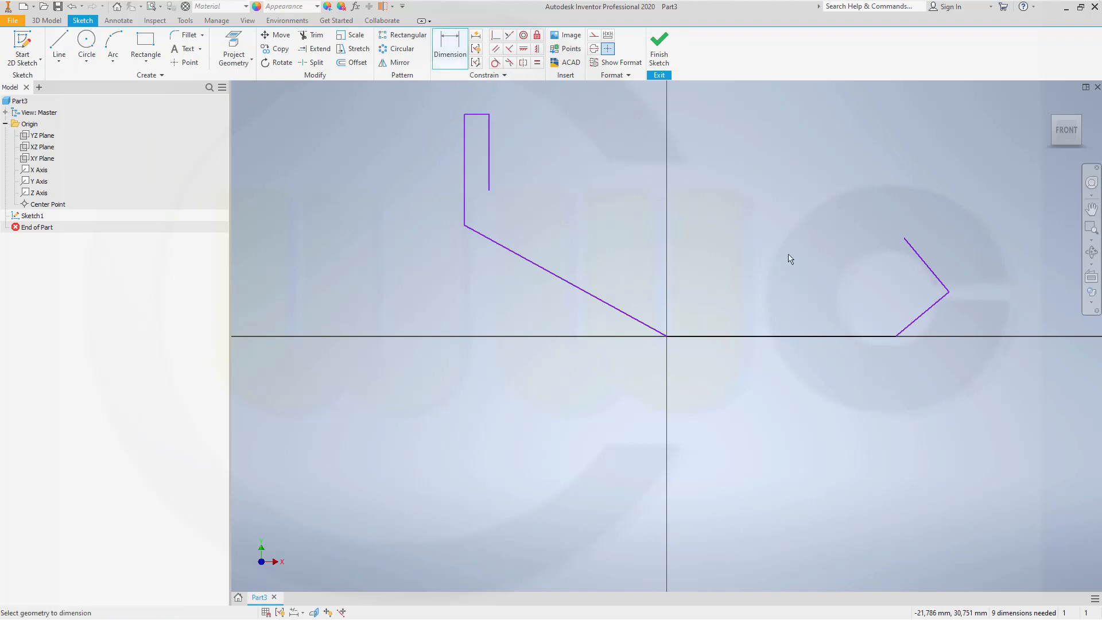
pyautogui.rightClick(757, 338)
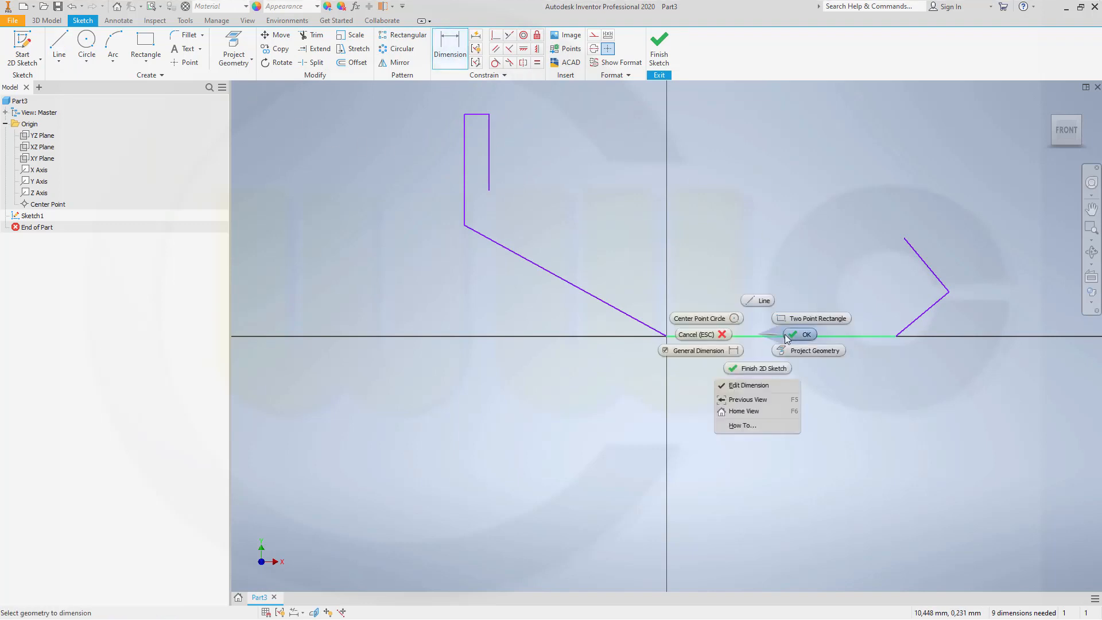
pyautogui.press('Escape')
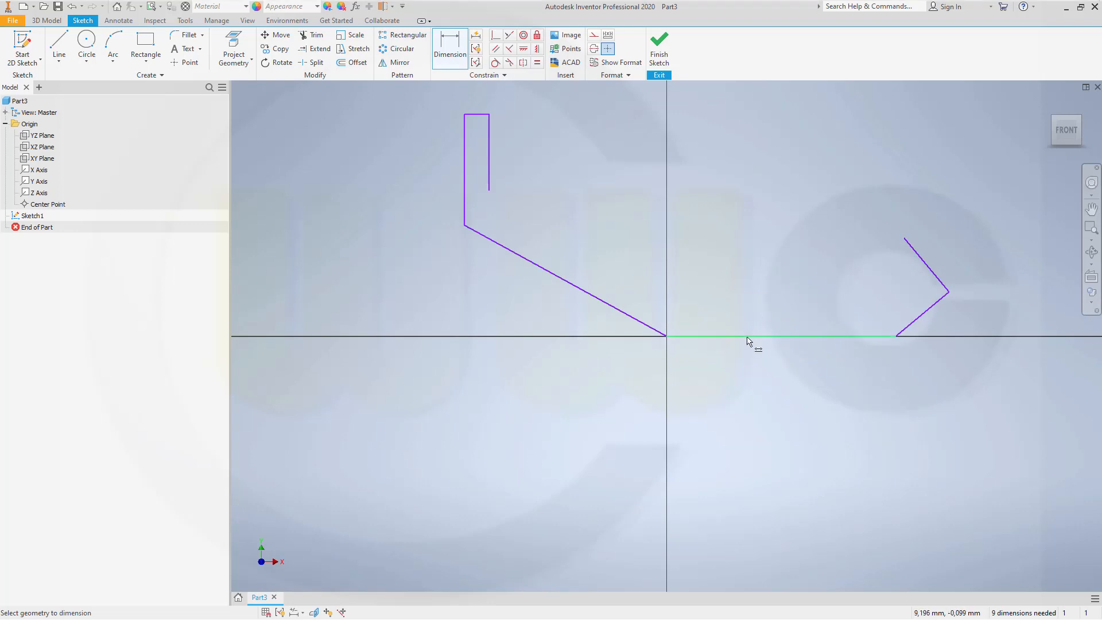
pyautogui.click(747, 337)
pyautogui.click(776, 383)
pyautogui.write('420')
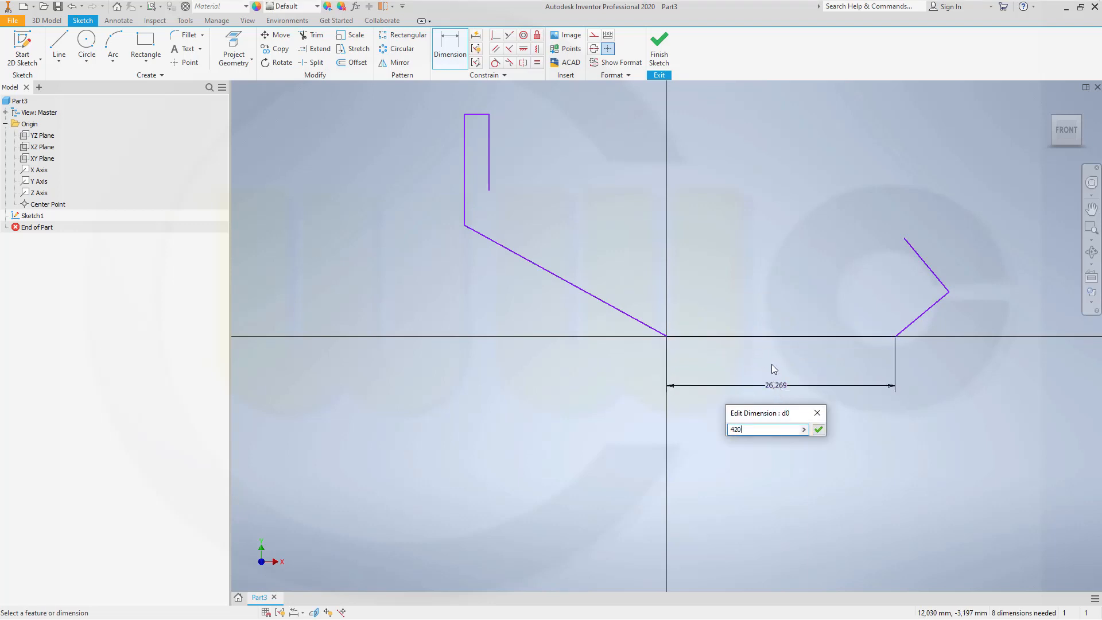
pyautogui.press('Return')
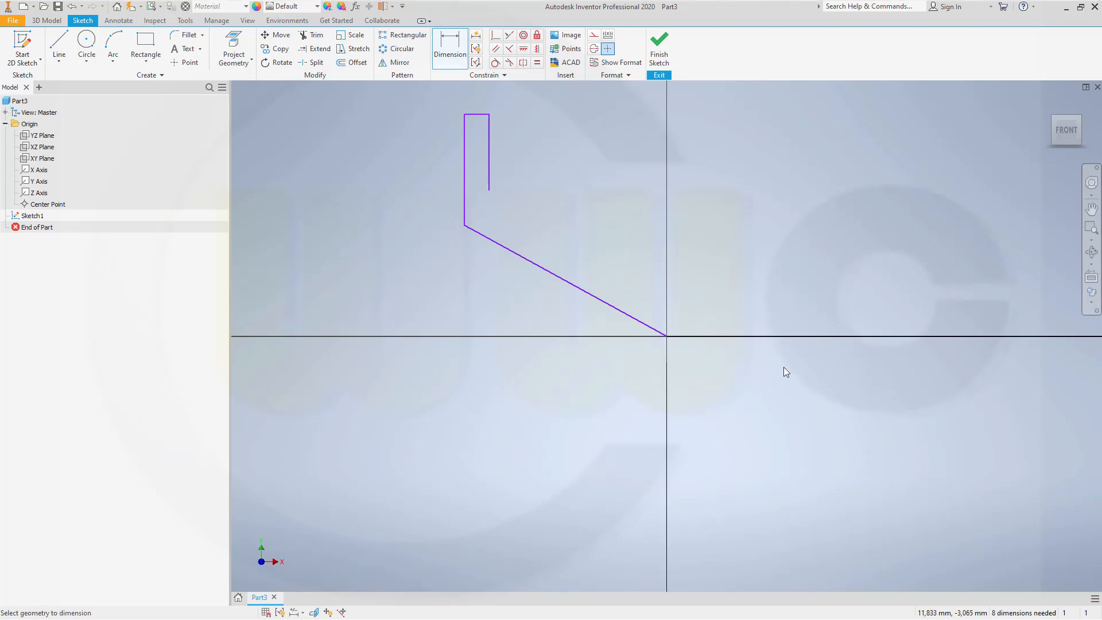
# Step: Dimension the angle between the sloped backrest line and the horizontal axis to 60 degrees
pyautogui.click(577, 290)
pyautogui.click(704, 338)
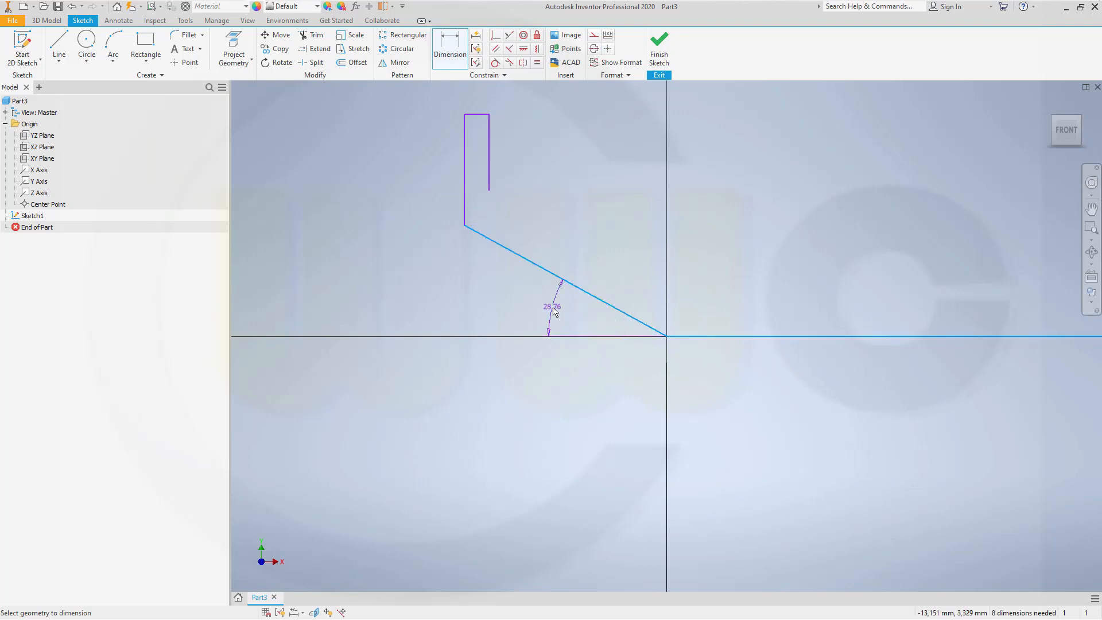
pyautogui.click(547, 298)
pyautogui.press('Return')
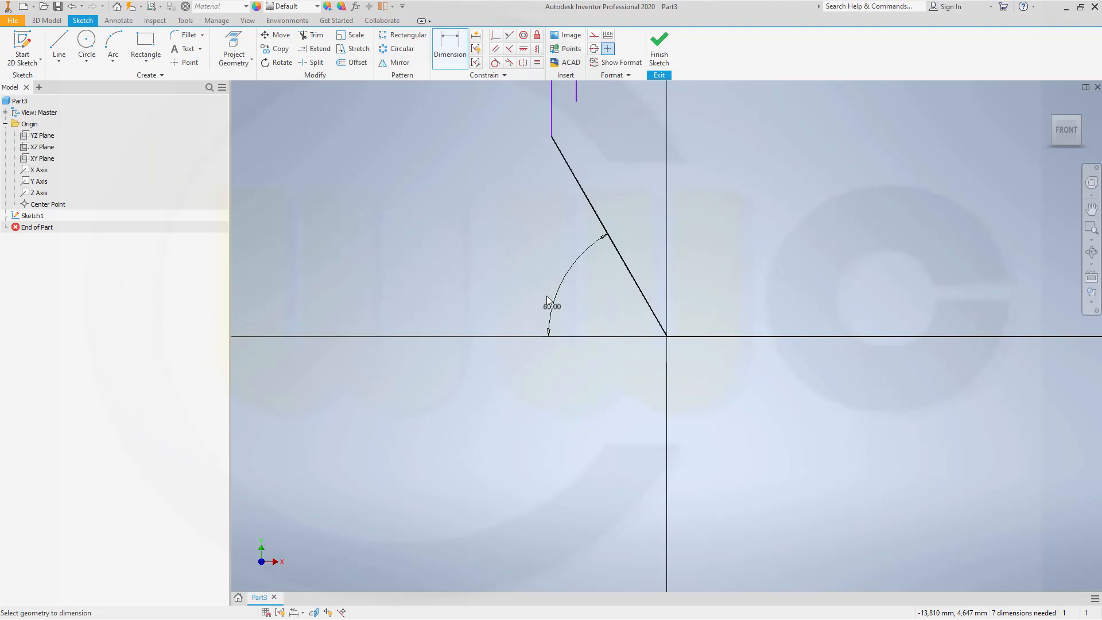
# Step: Dimension the vertical height from the base line to the sloped line's upper endpoint as 480 mm
pyautogui.scroll(2, 942, 208)
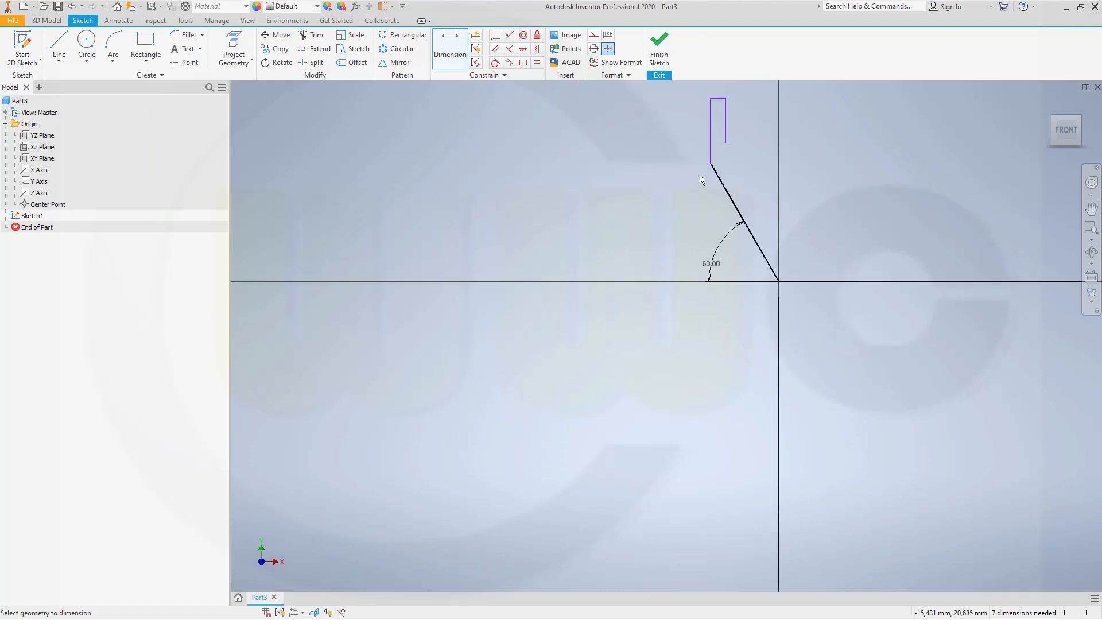
pyautogui.click(815, 282)
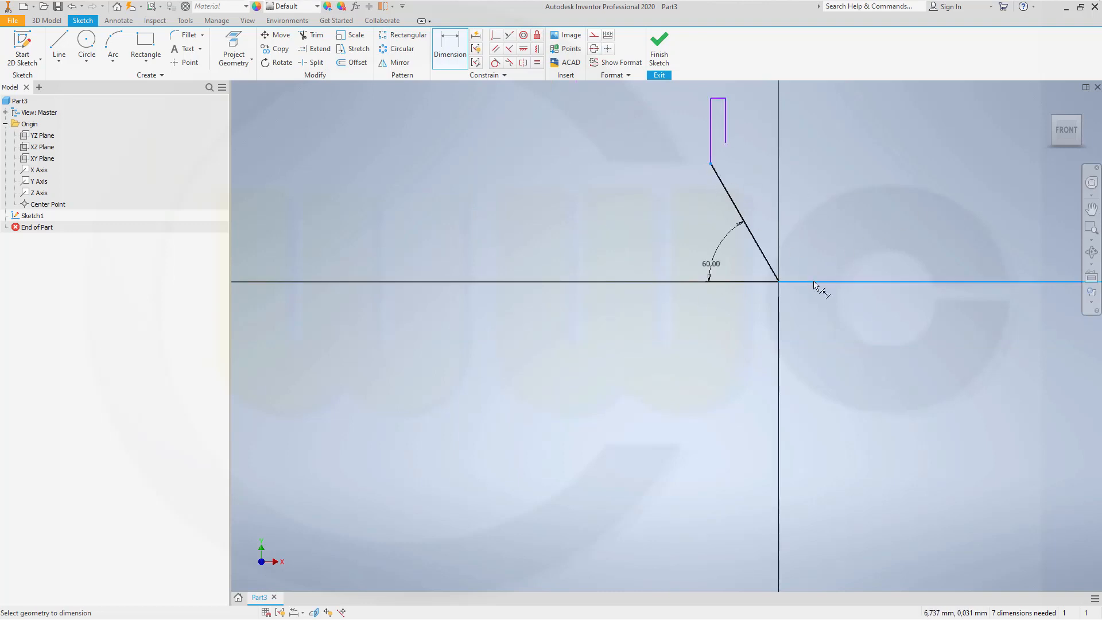
pyautogui.click(710, 164)
pyautogui.click(692, 248)
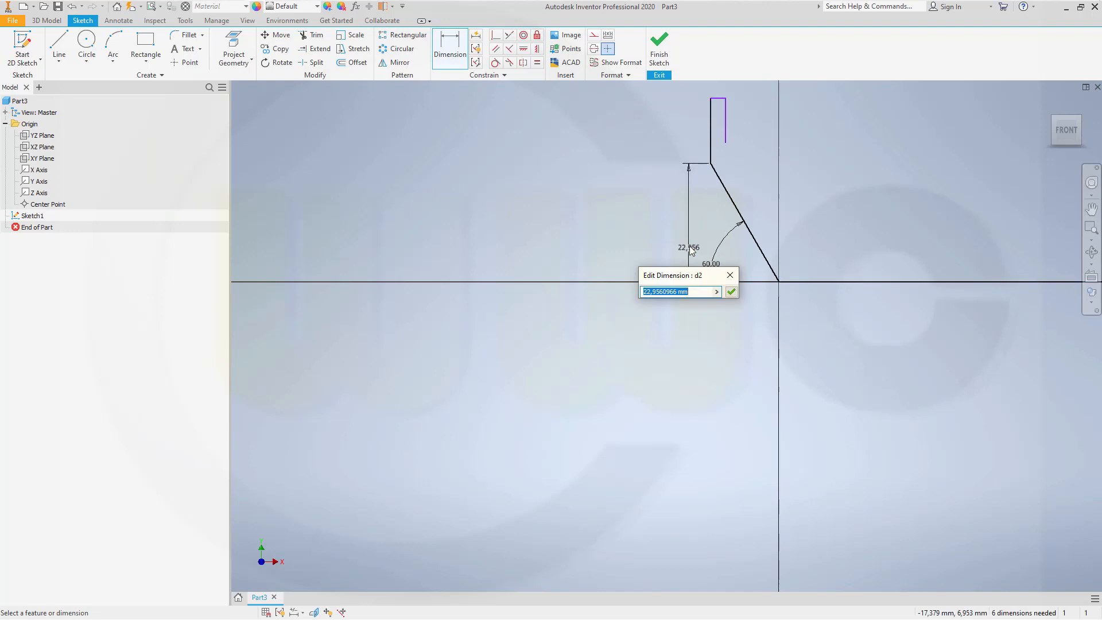
pyautogui.write('480')
pyautogui.press('Return')
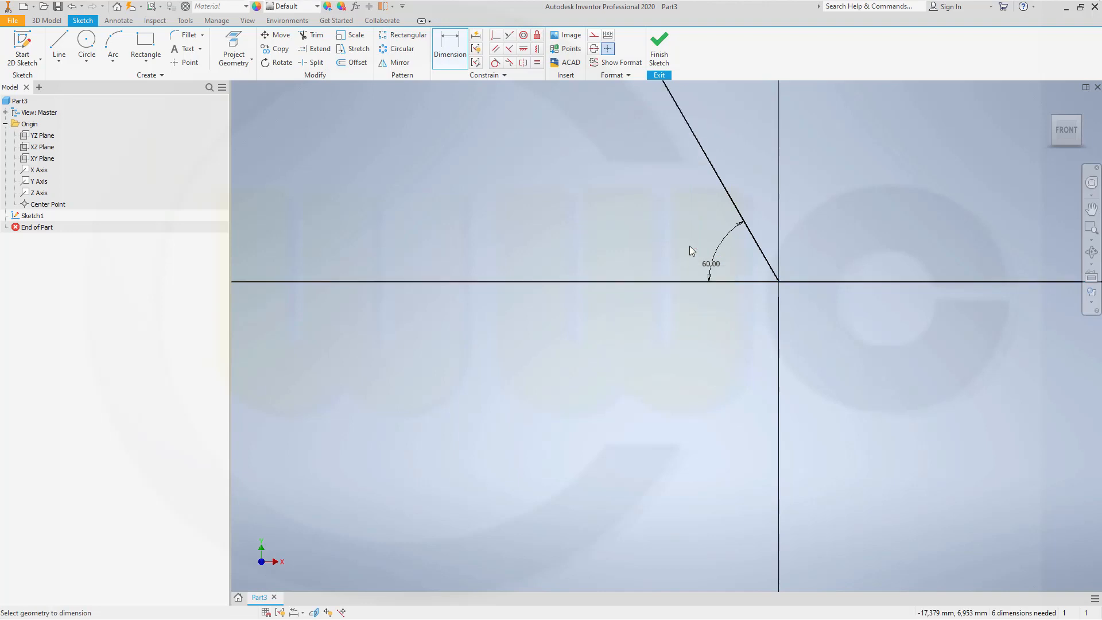
# Step: Dimension the overall height from the horizontal base line to the short top line of the backrest as 775 mm
pyautogui.scroll(8, 691, 231)
pyautogui.scroll(5, 636, 150)
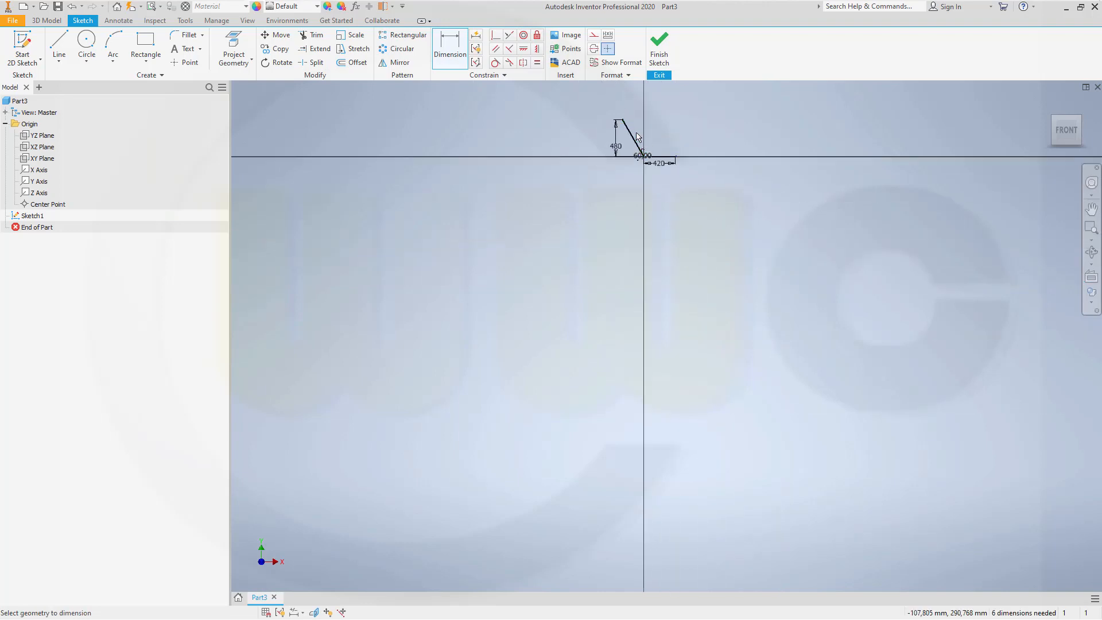
pyautogui.scroll(-8, 623, 103)
pyautogui.scroll(3, 657, 293)
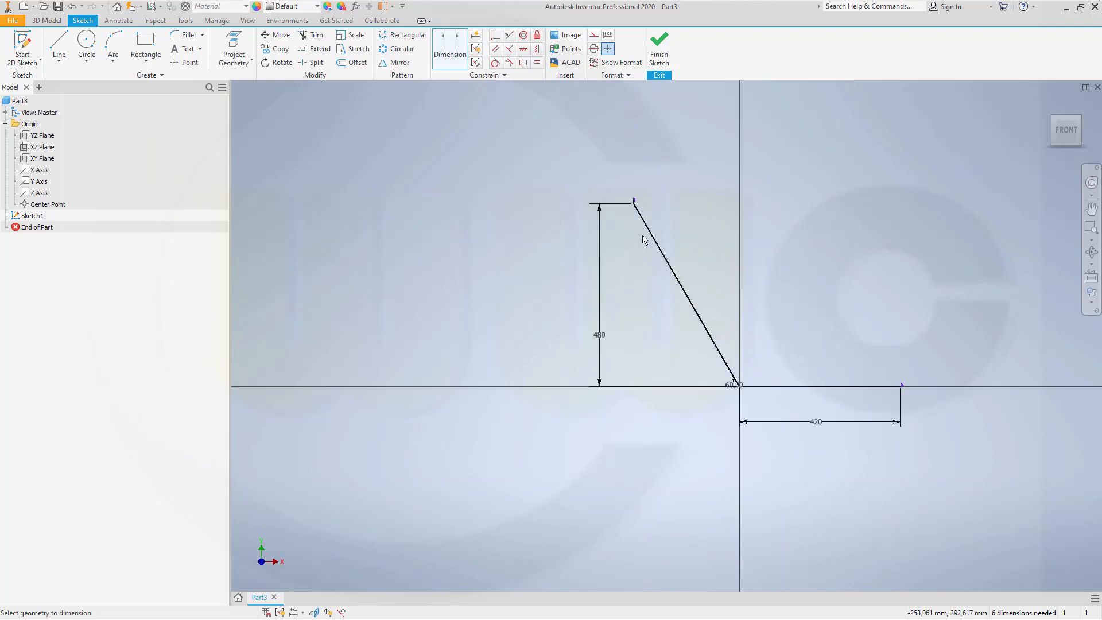
pyautogui.scroll(-6, 633, 183)
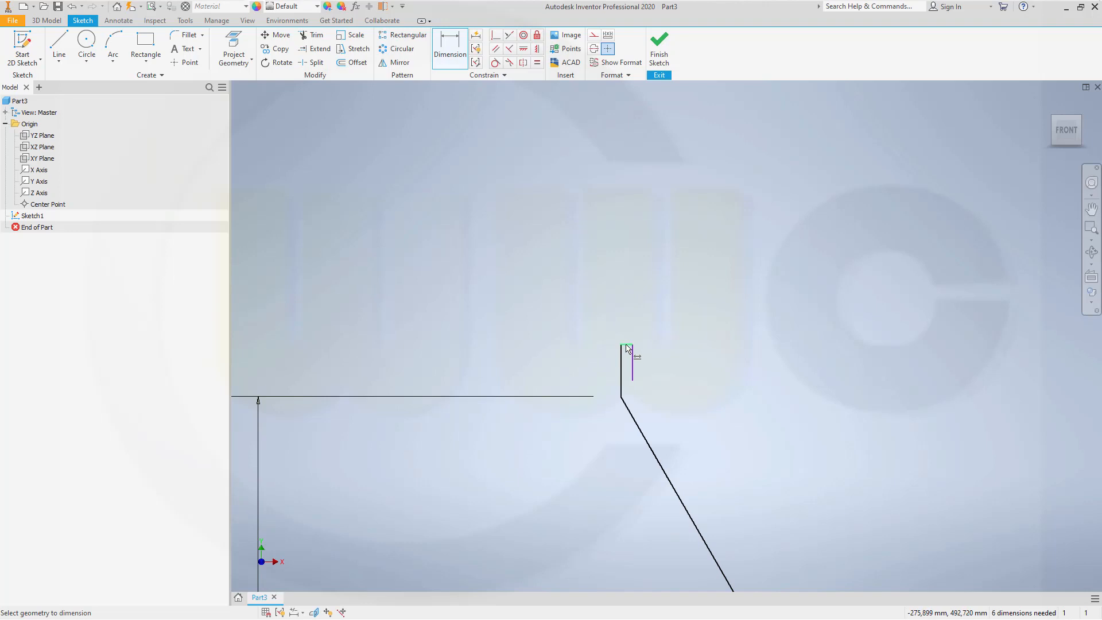
pyautogui.click(627, 345)
pyautogui.scroll(4, 707, 435)
pyautogui.moveTo(758, 480)
pyautogui.mouseDown(button='middle')
pyautogui.moveTo(721, 376)
pyautogui.moveTo(600, 141)
pyautogui.mouseUp(button='middle')
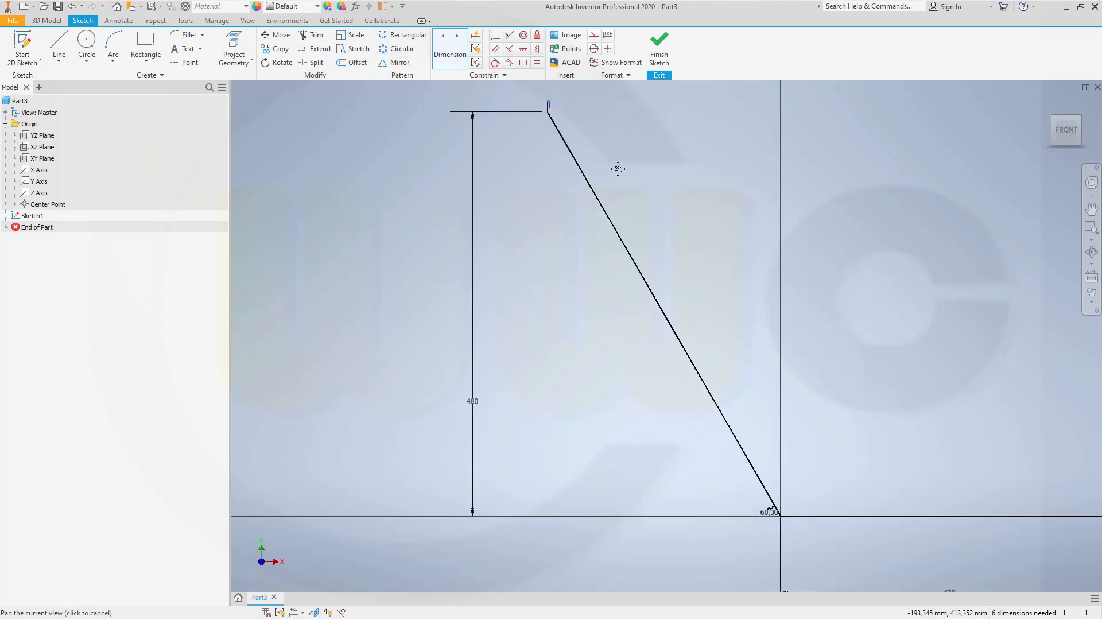
pyautogui.click(856, 517)
pyautogui.click(368, 335)
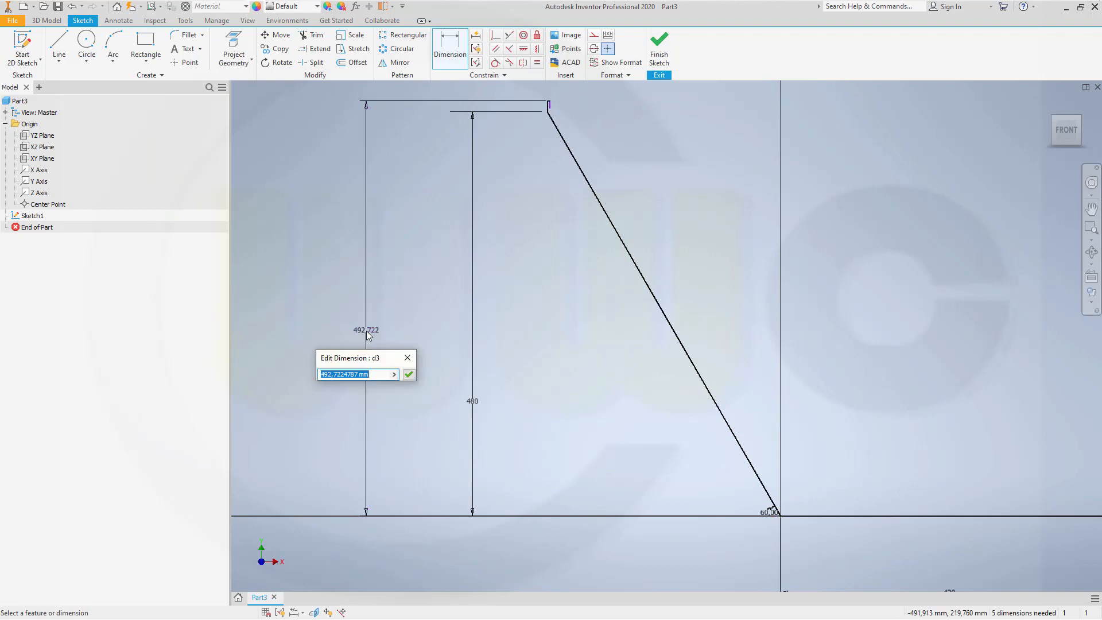
pyautogui.press('Return')
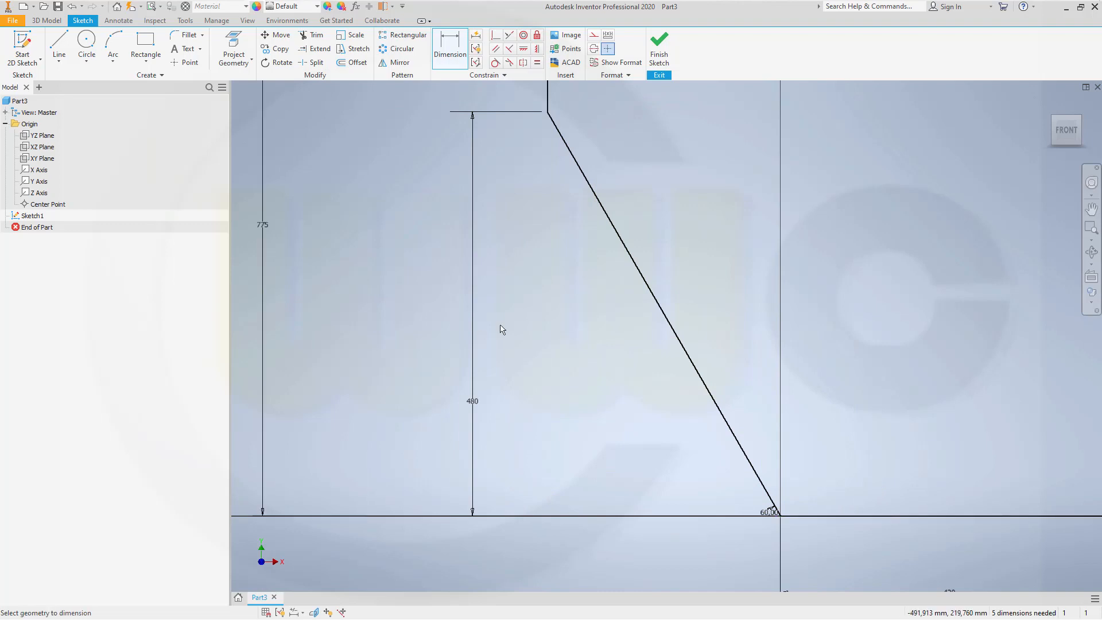
# Step: Dimension the distance between the two vertical lines at the top of the backrest to 30 mm
pyautogui.moveTo(672, 198); pyautogui.dragTo(735, 594, button='middle')
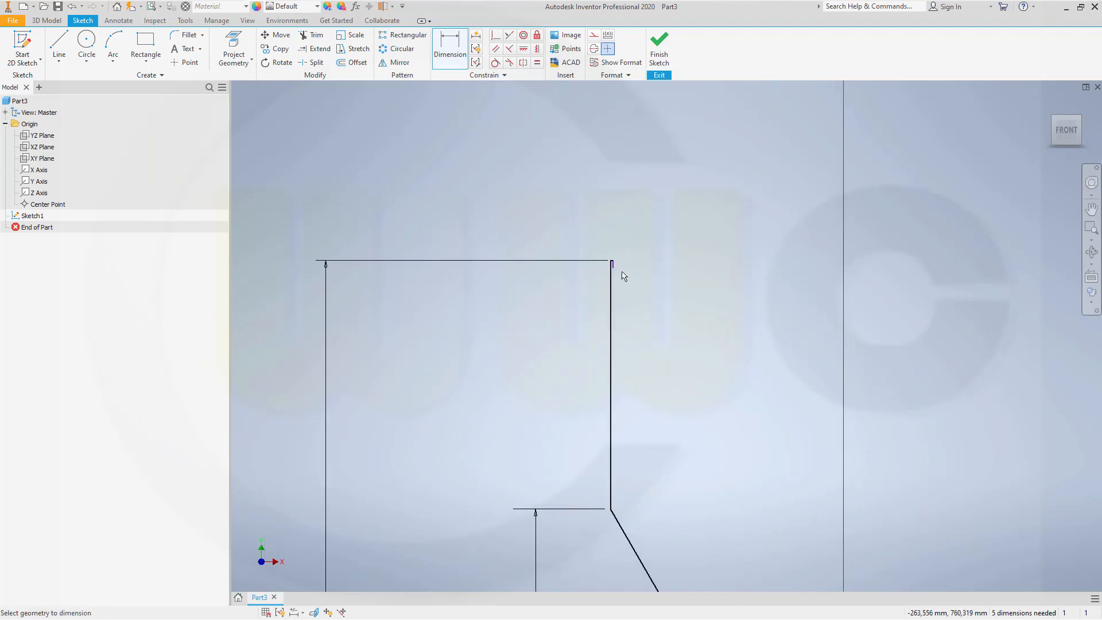
pyautogui.scroll(6, 622, 275)
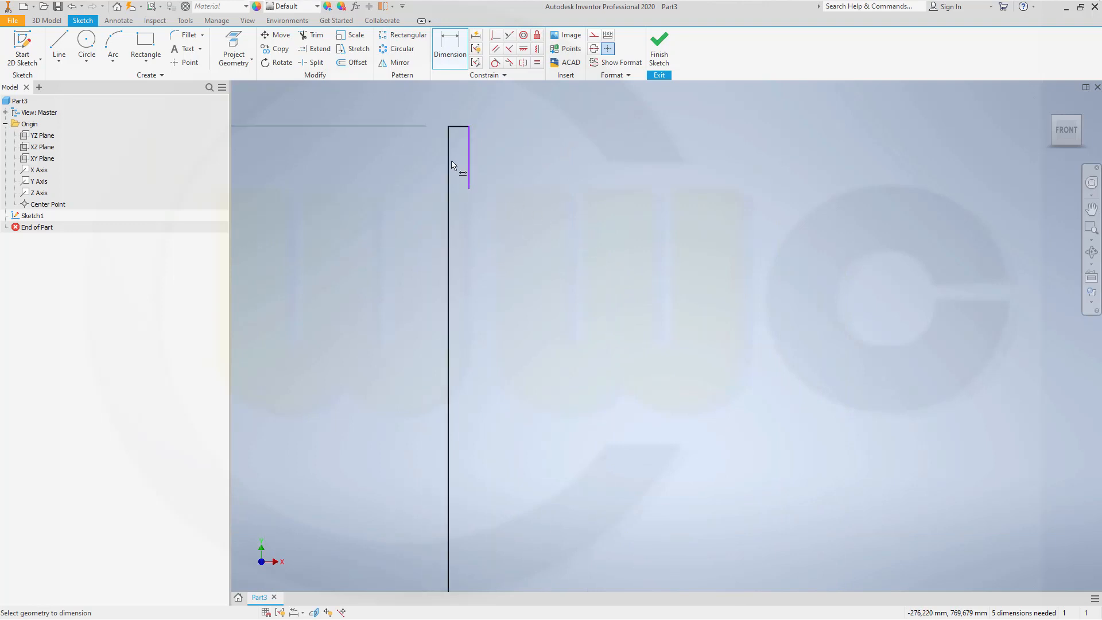
pyautogui.click(449, 160)
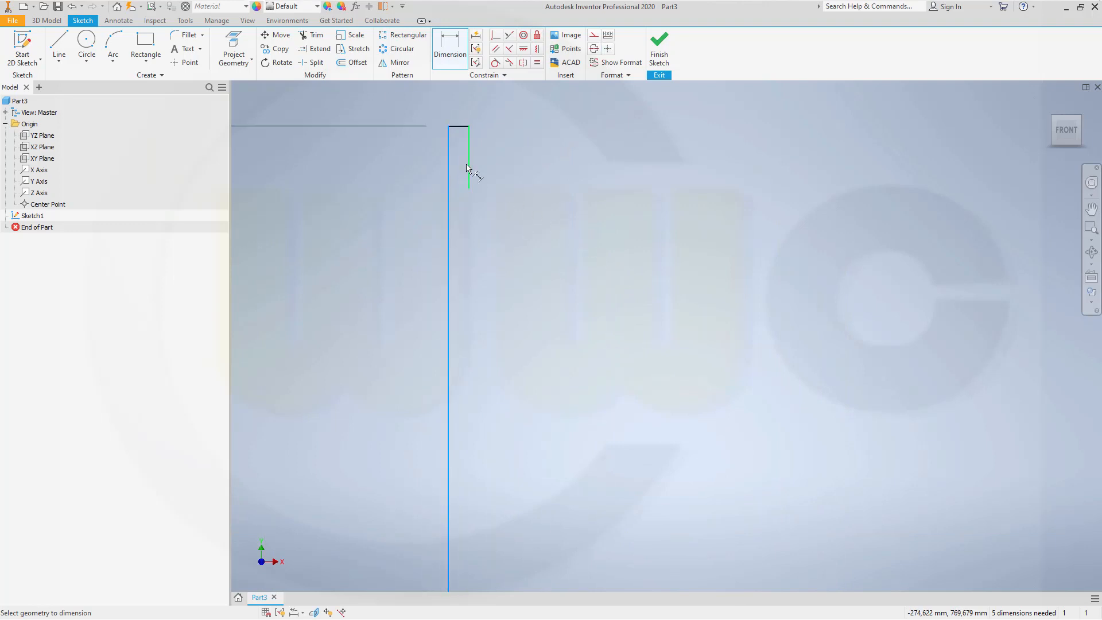
pyautogui.click(470, 101)
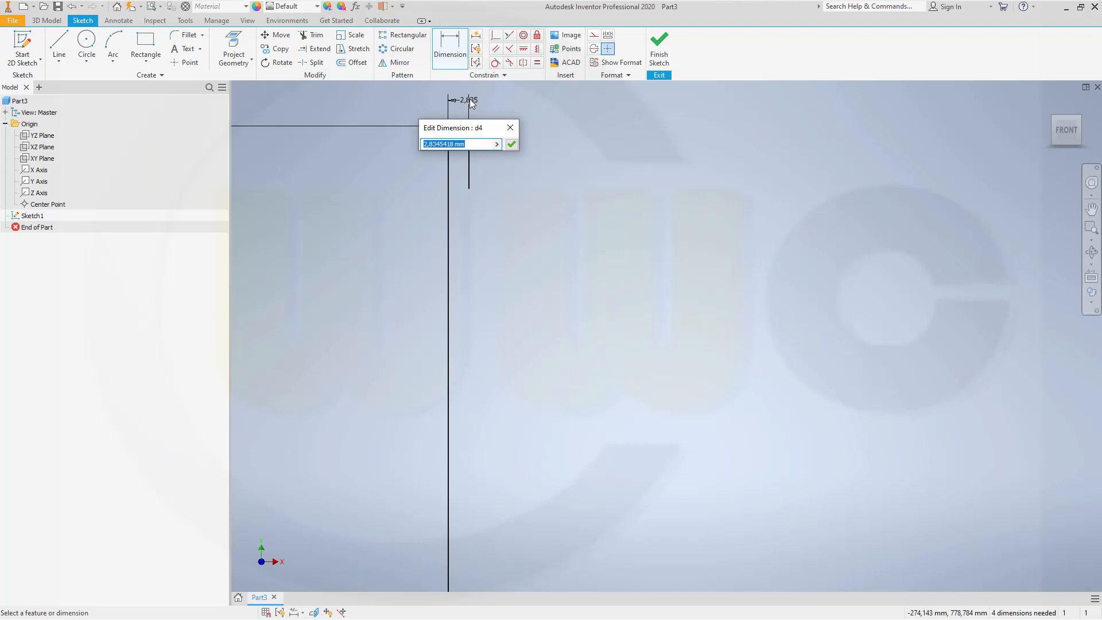
pyautogui.write('30')
pyautogui.press('Return')
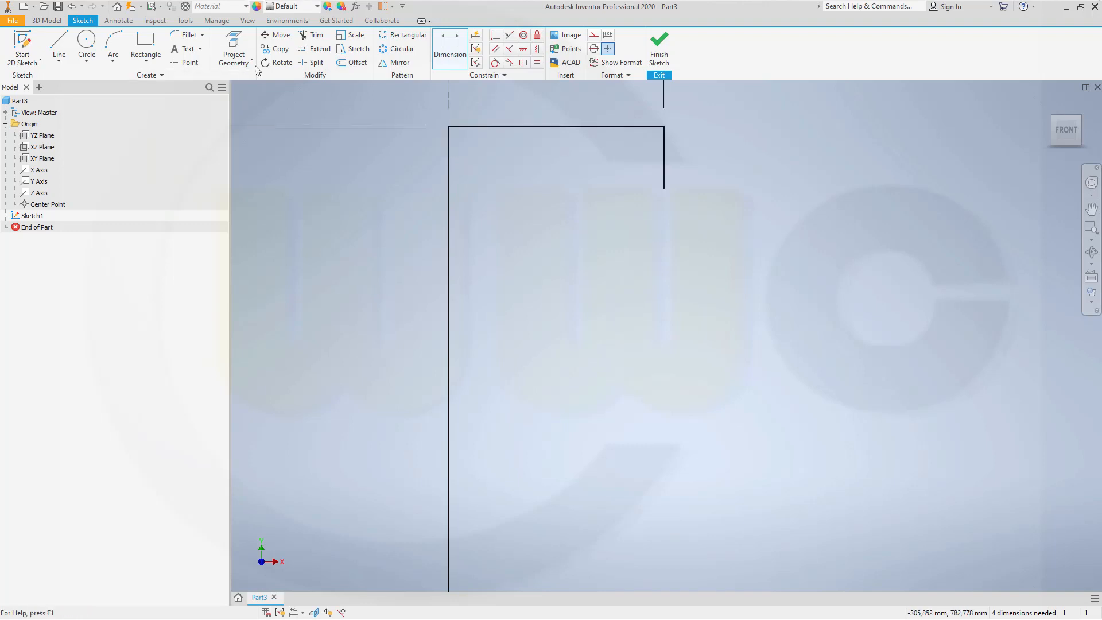
# Step: Extend the short vertical line at the backrest's top down to the sloped backrest line
pyautogui.click(315, 49)
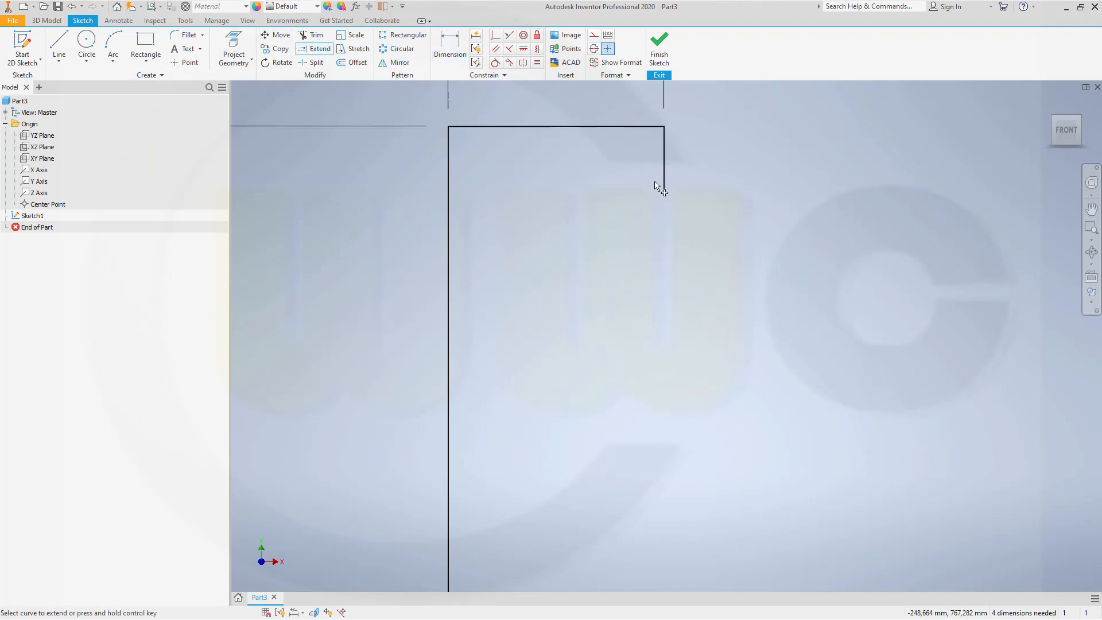
pyautogui.click(664, 186)
pyautogui.scroll(-5, 746, 373)
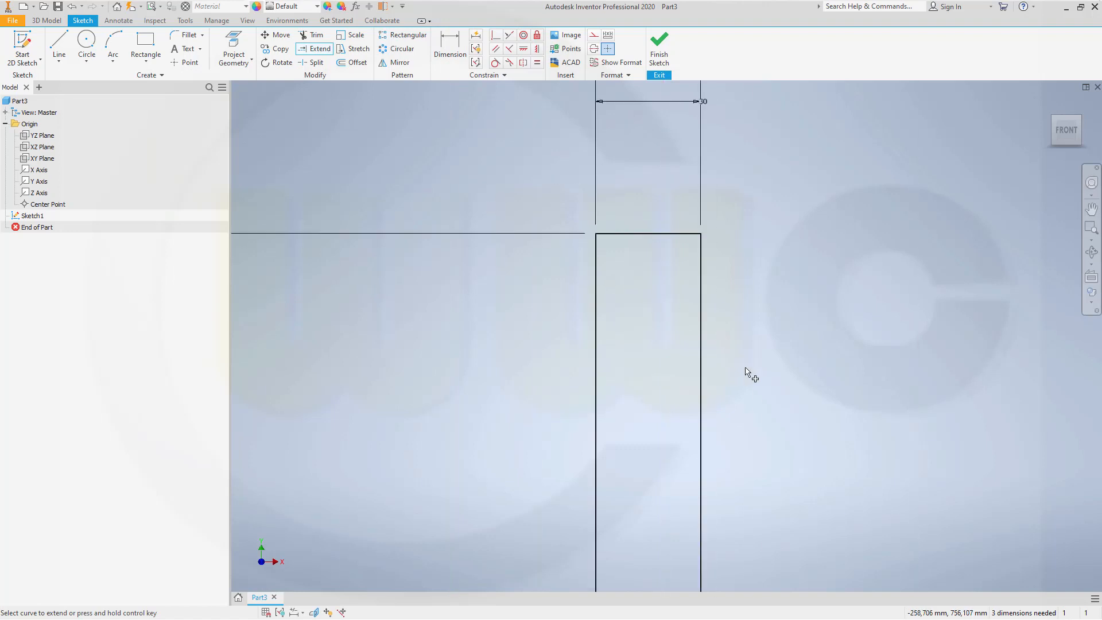
# Step: Dimension the angle between the base line and the inclined line at its front end to 30 degrees
pyautogui.moveTo(798, 438); pyautogui.dragTo(542, 128, button='middle')
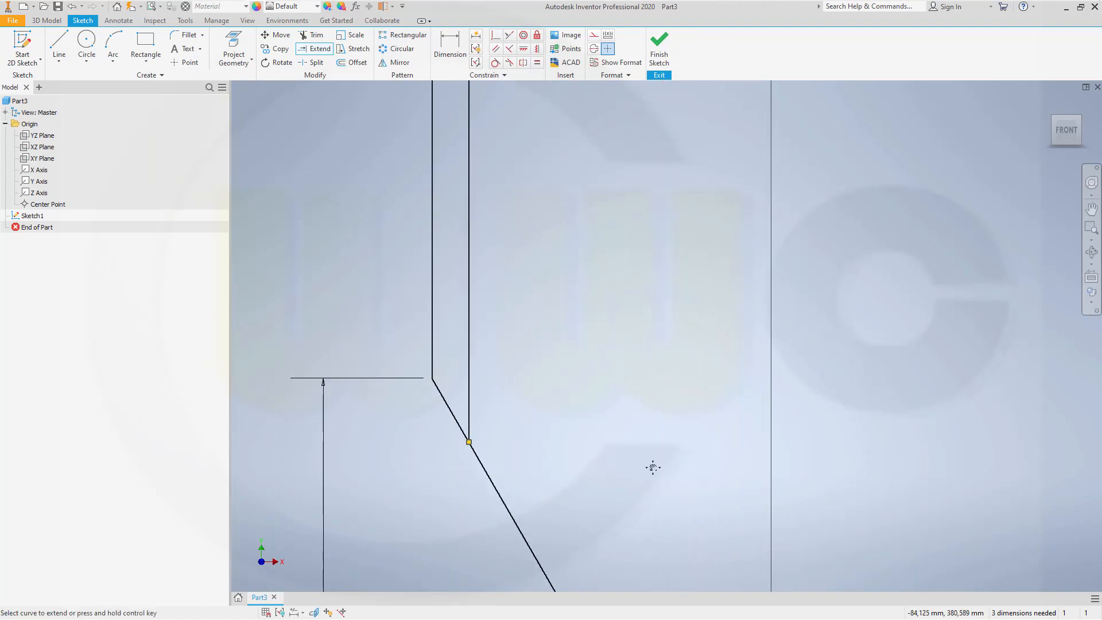
pyautogui.moveTo(652, 468)
pyautogui.mouseDown(button='middle')
pyautogui.moveTo(513, 117)
pyautogui.moveTo(448, 141)
pyautogui.mouseUp(button='middle')
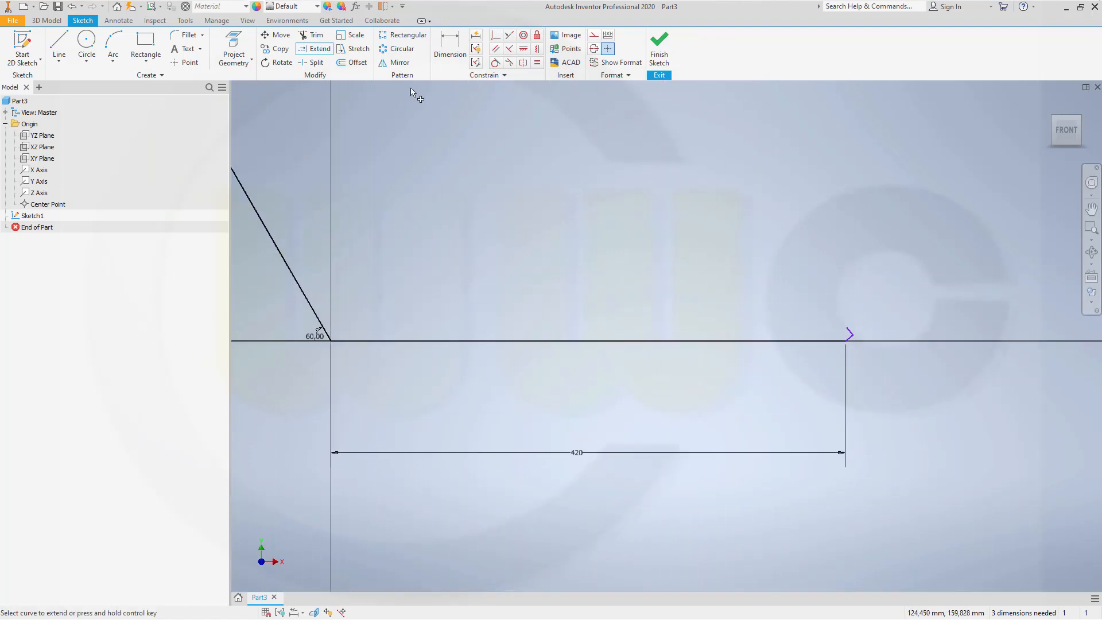
pyautogui.click(445, 46)
pyautogui.scroll(3, 852, 364)
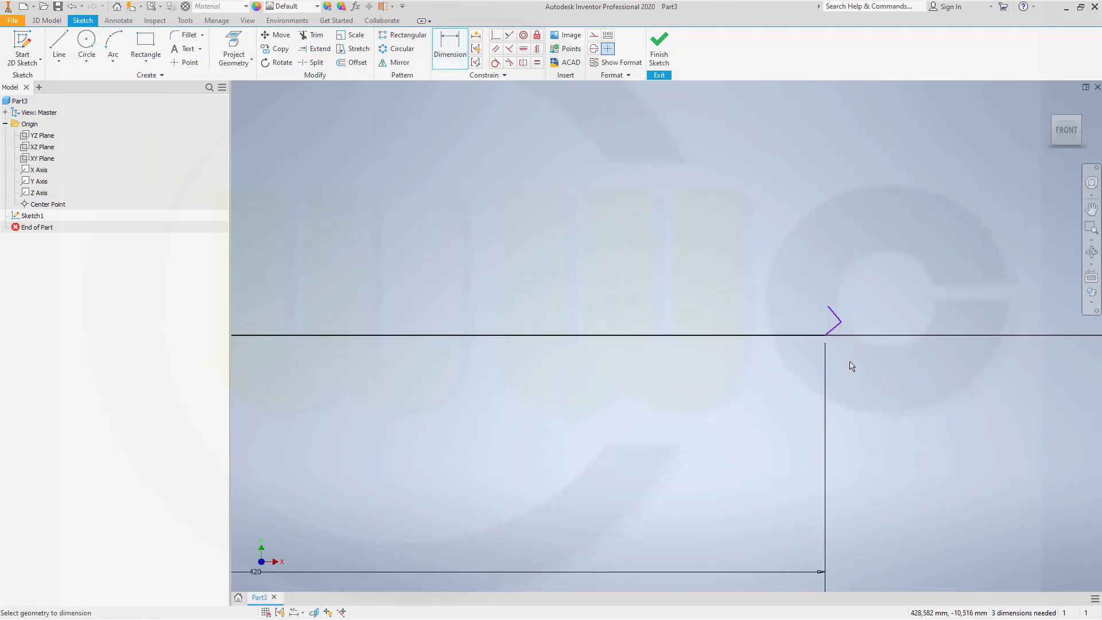
pyautogui.scroll(-4, 848, 359)
pyautogui.scroll(5, 830, 333)
pyautogui.scroll(3, 827, 328)
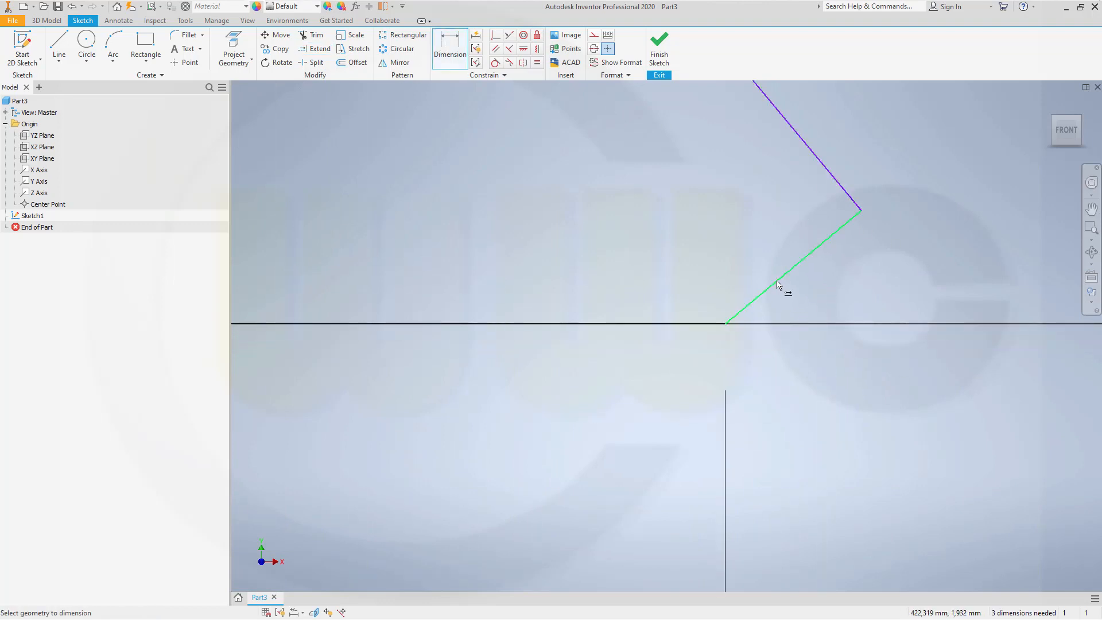
pyautogui.click(702, 324)
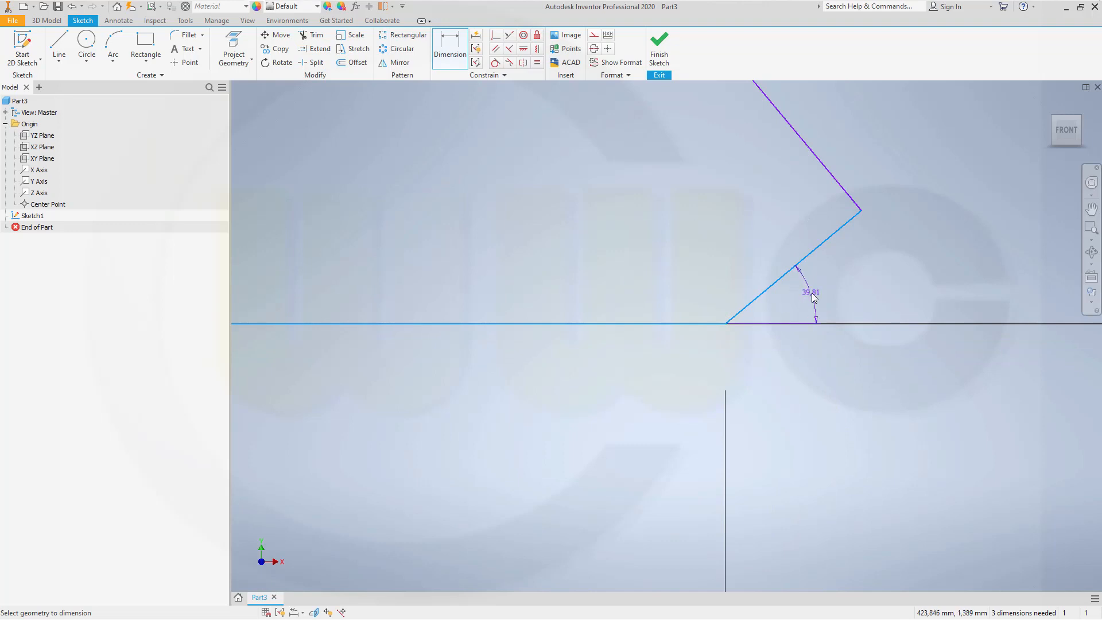
pyautogui.click(814, 297)
pyautogui.write('30')
pyautogui.press('Return')
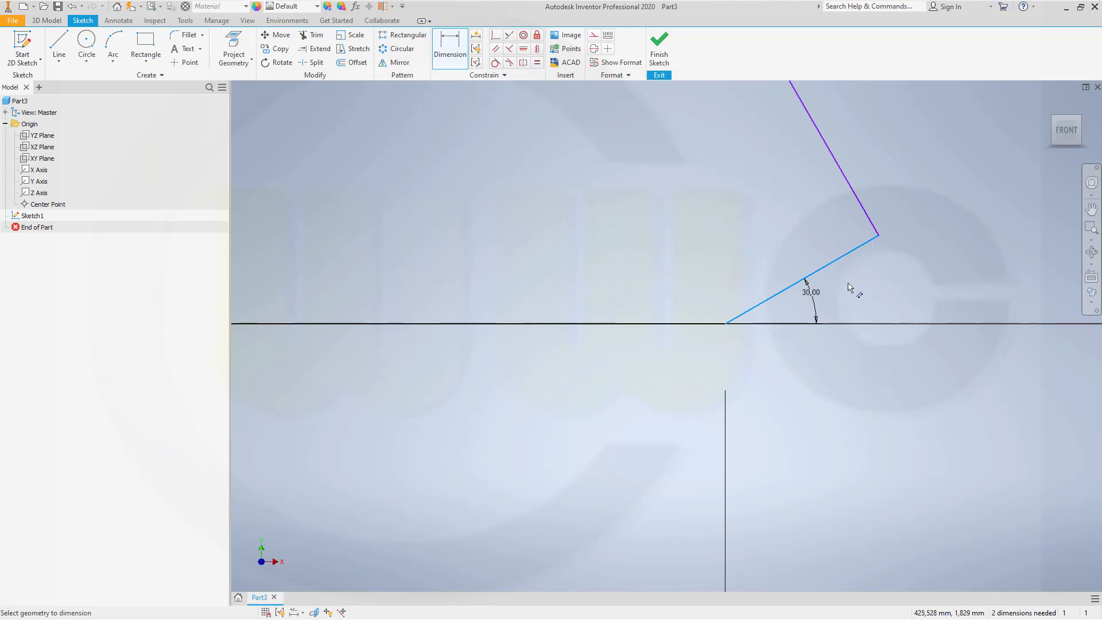
# Step: Dimension the inclined front line's length to 82 mm and the short line perpendicular to its end to 75 mm
pyautogui.click(898, 347)
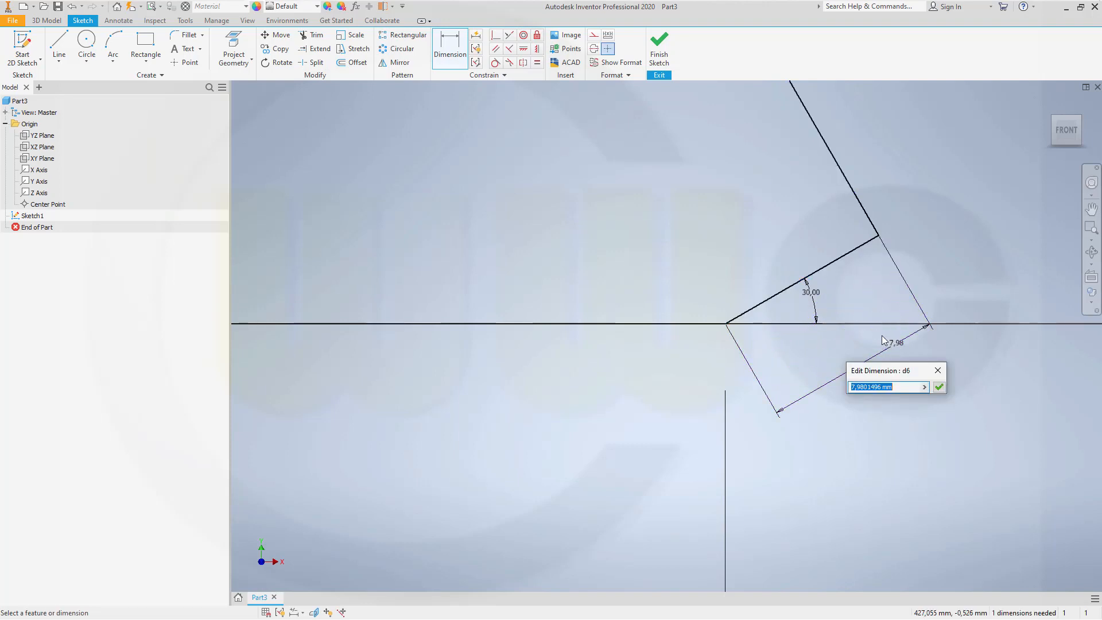
pyautogui.press('Return')
pyautogui.scroll(-6, 874, 333)
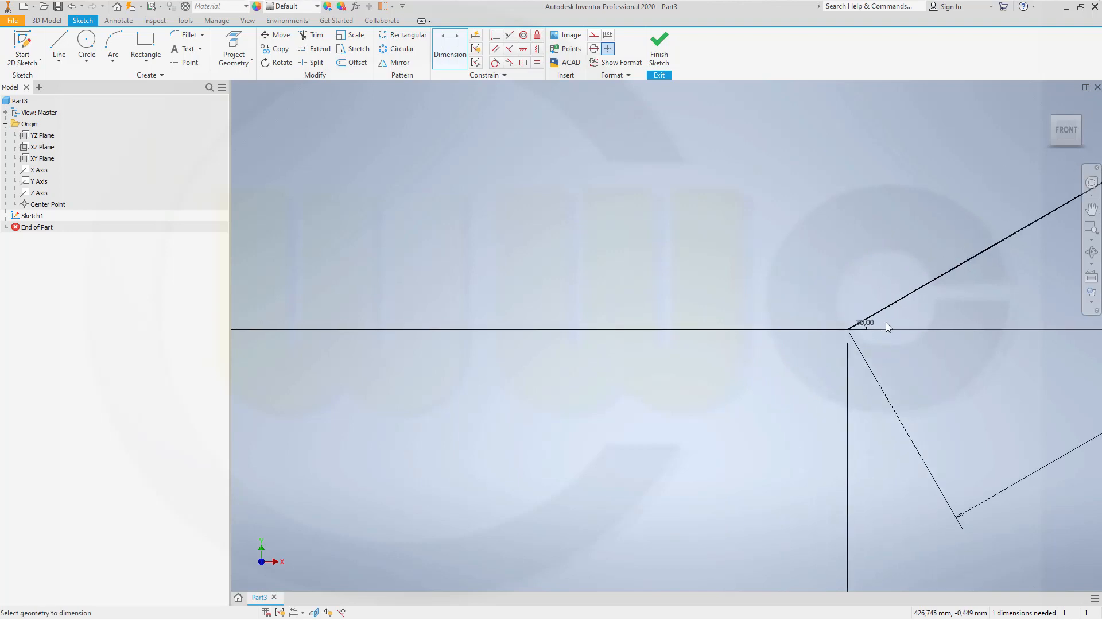
pyautogui.scroll(6, 976, 283)
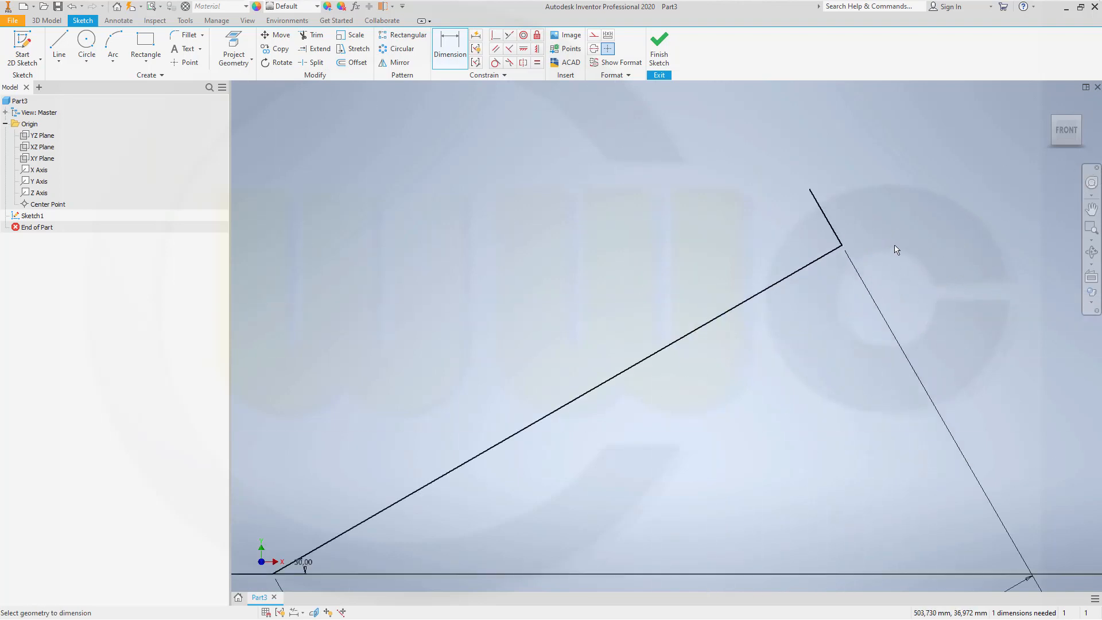
pyautogui.click(794, 262)
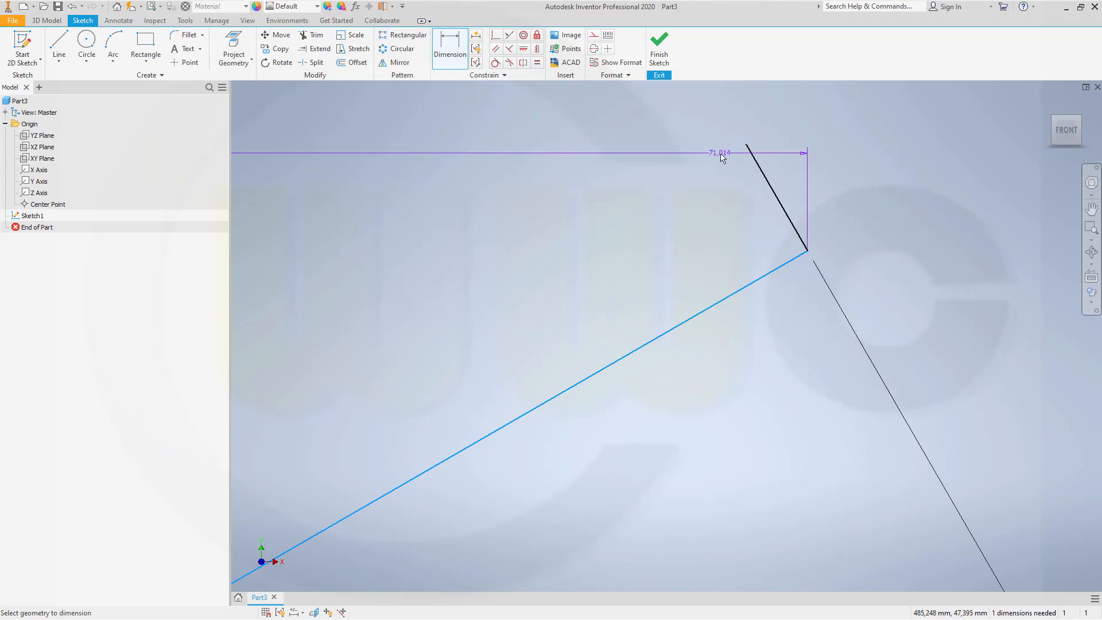
pyautogui.press('Escape')
pyautogui.click(450, 45)
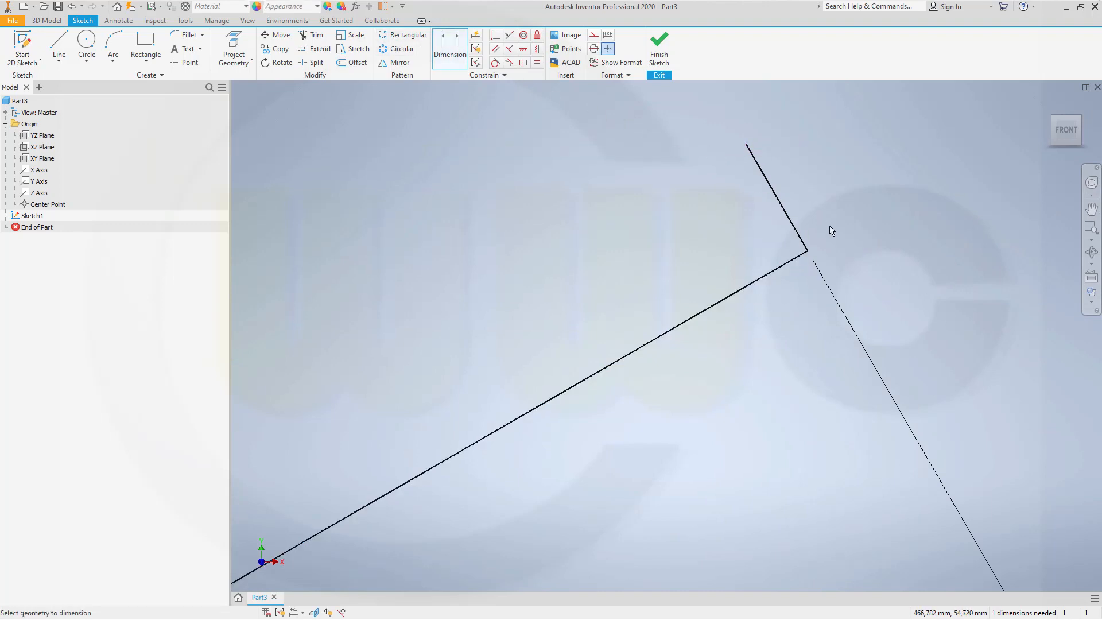
pyautogui.click(798, 257)
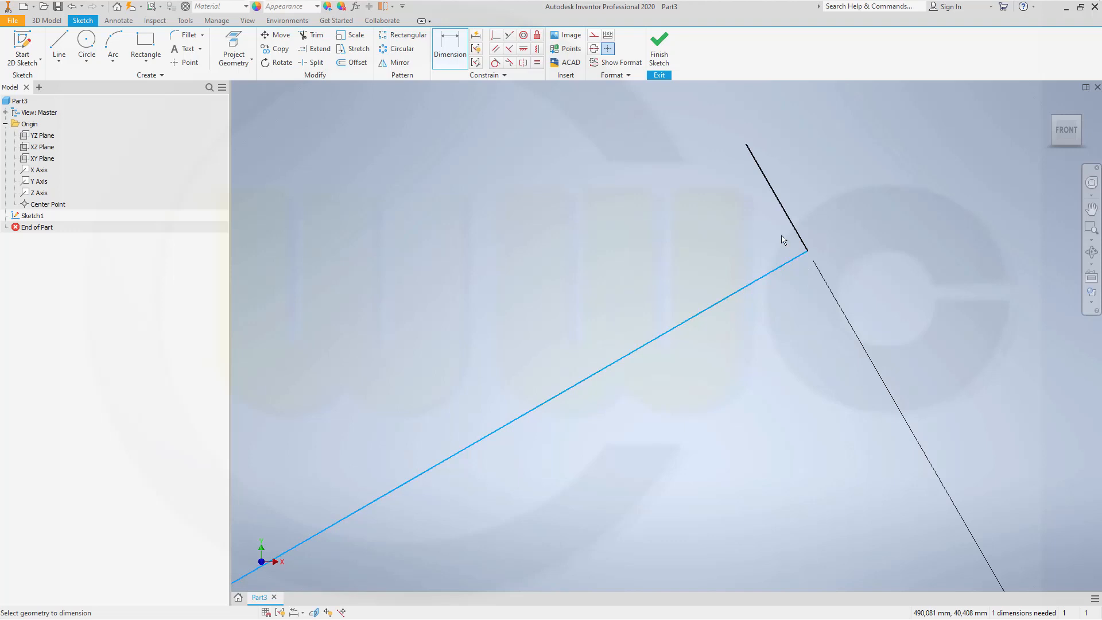
pyautogui.click(751, 153)
pyautogui.click(831, 173)
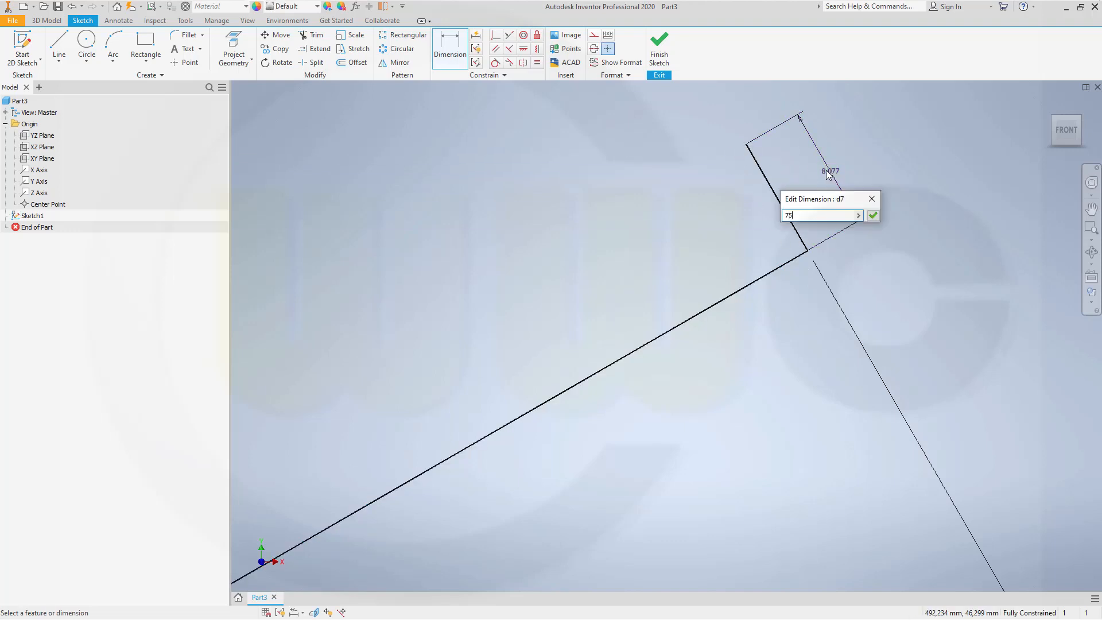
pyautogui.press('Return')
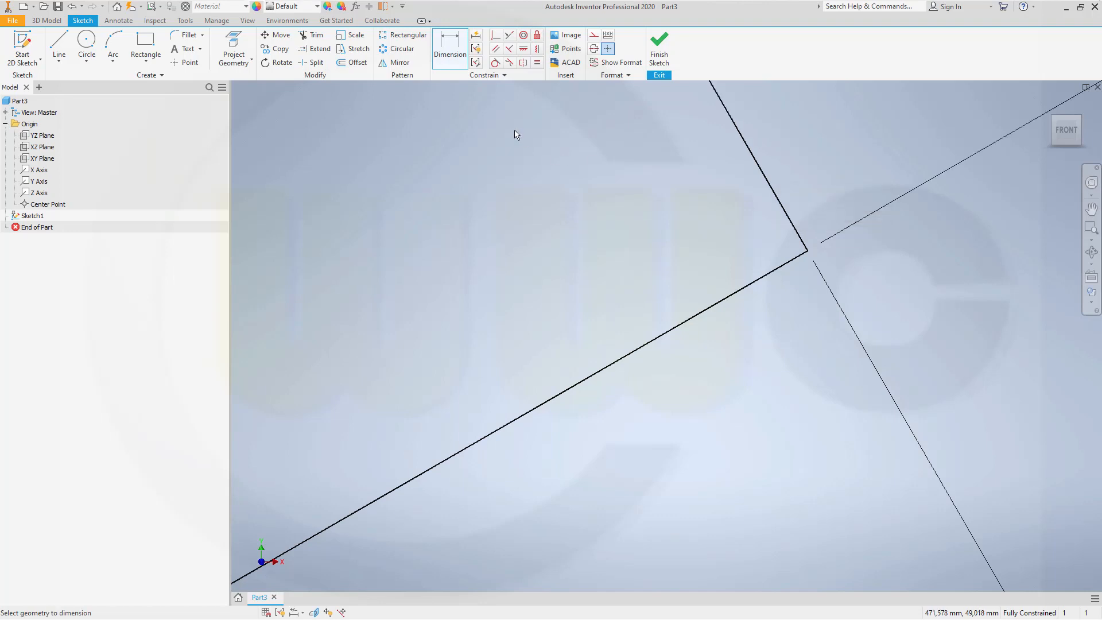
# Step: Draw a circle of 640 mm diameter above the front part of the base line
pyautogui.scroll(-8, 515, 134)
pyautogui.moveTo(468, 116)
pyautogui.mouseDown(button='middle')
pyautogui.moveTo(743, 364)
pyautogui.moveTo(788, 384)
pyautogui.mouseUp(button='middle')
pyautogui.scroll(3, 740, 360)
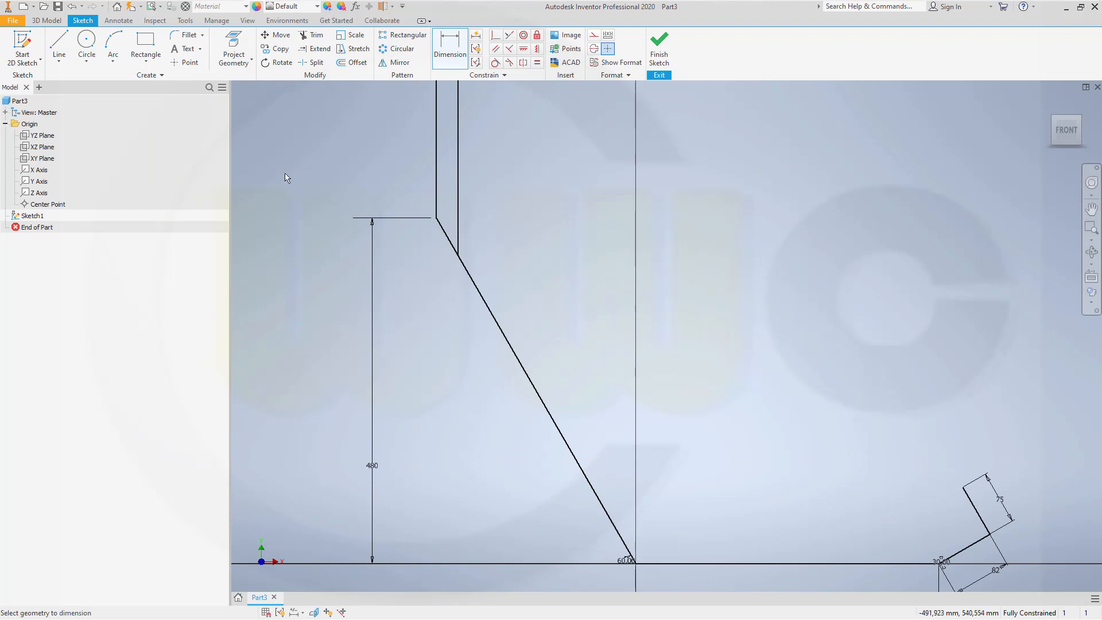
pyautogui.scroll(-5, 302, 181)
pyautogui.moveTo(477, 246); pyautogui.dragTo(731, 394, button='middle')
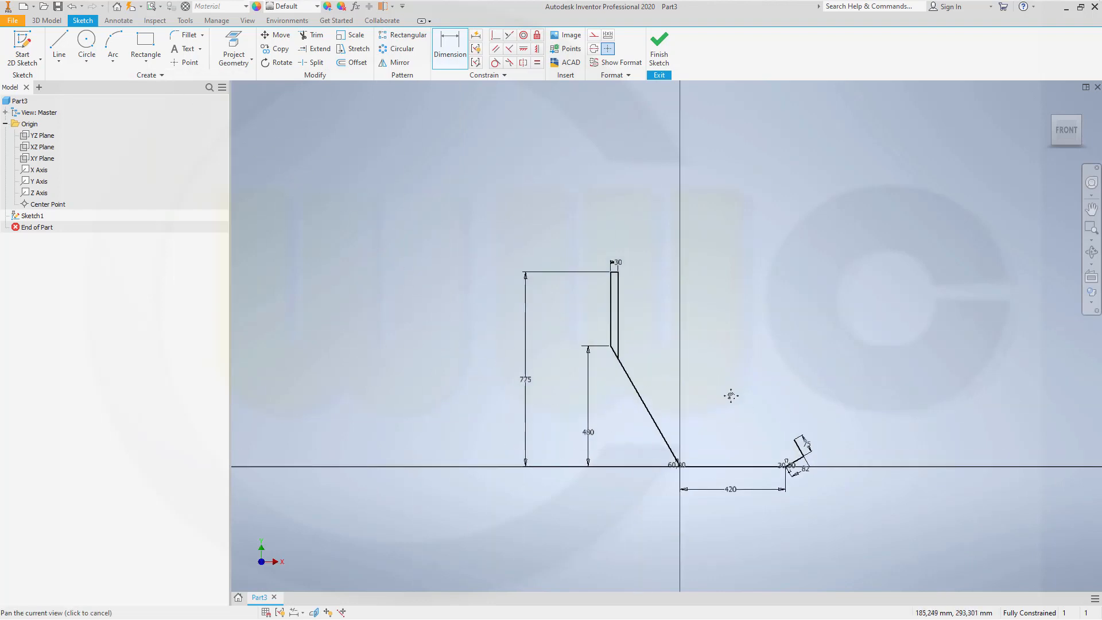
pyautogui.click(86, 42)
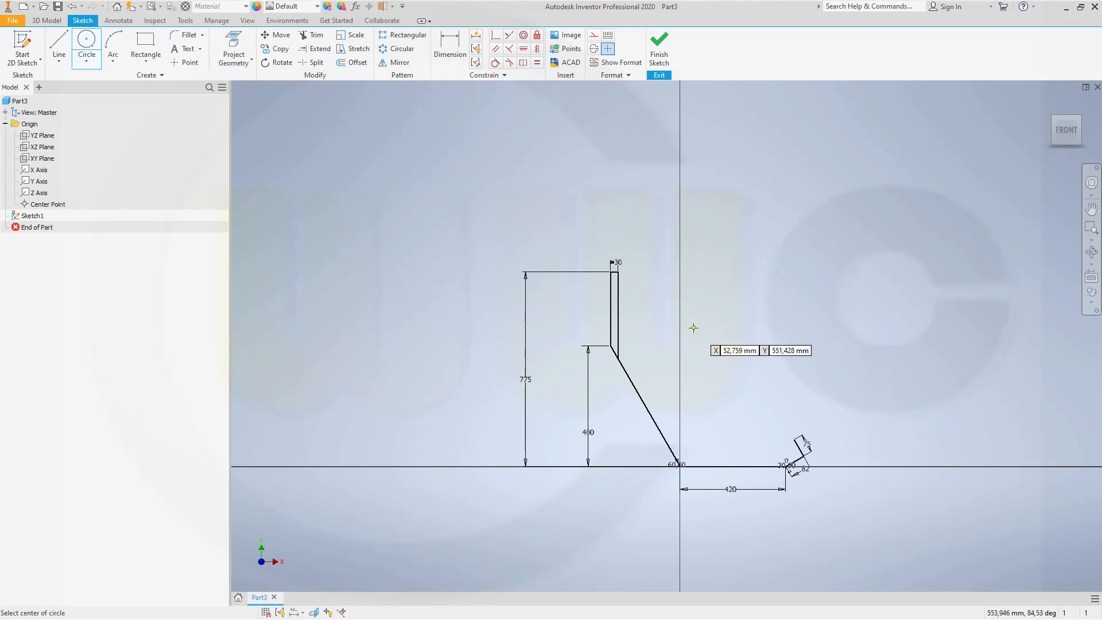
pyautogui.click(772, 368)
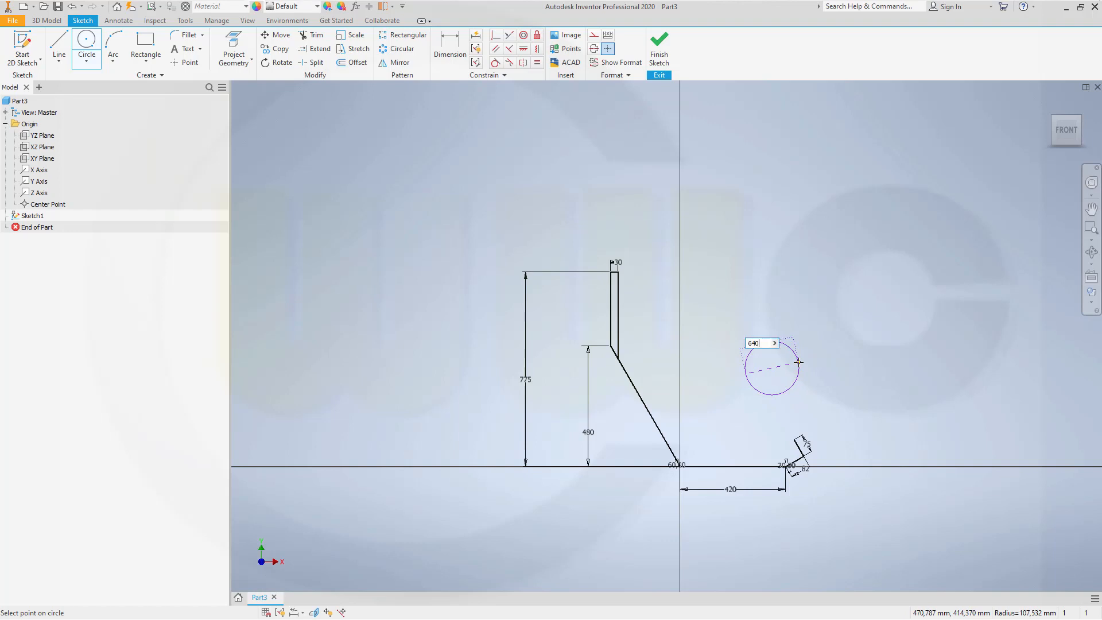
pyautogui.write('640')
pyautogui.press('Return')
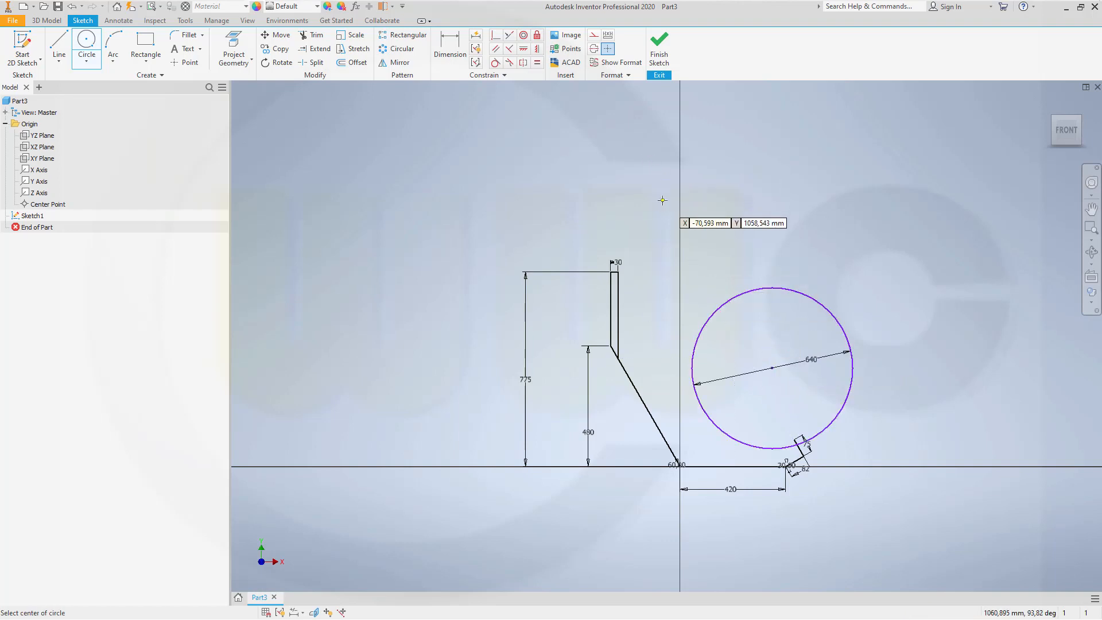
# Step: Draw a second circle of 540 mm diameter above the top of the backrest
pyautogui.click(662, 200)
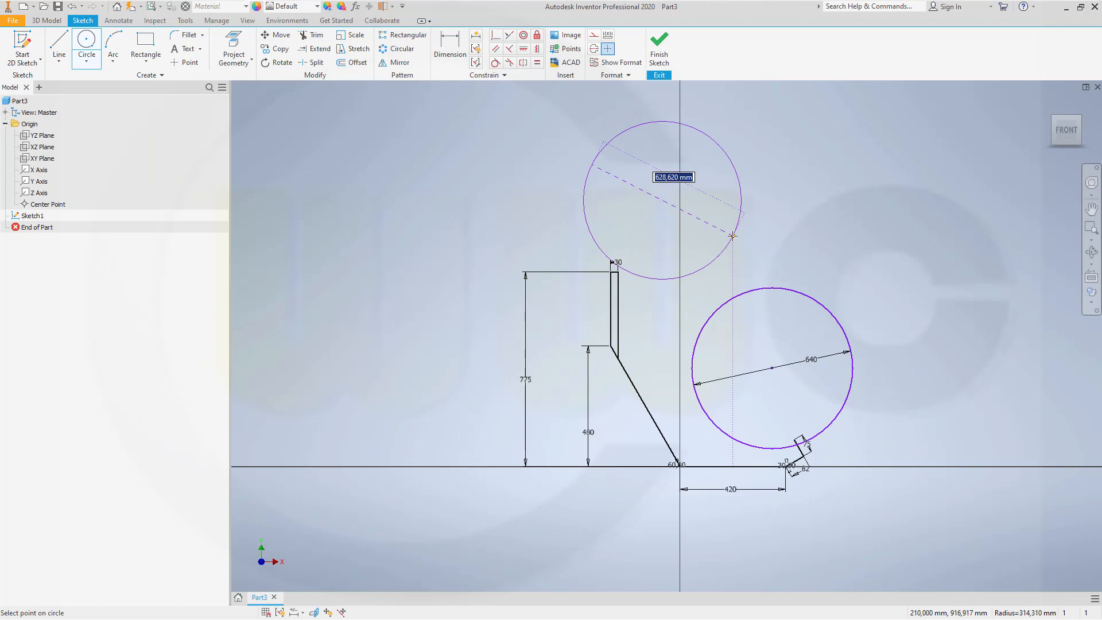
pyautogui.write('540')
pyautogui.press('Return')
pyautogui.press('Escape')
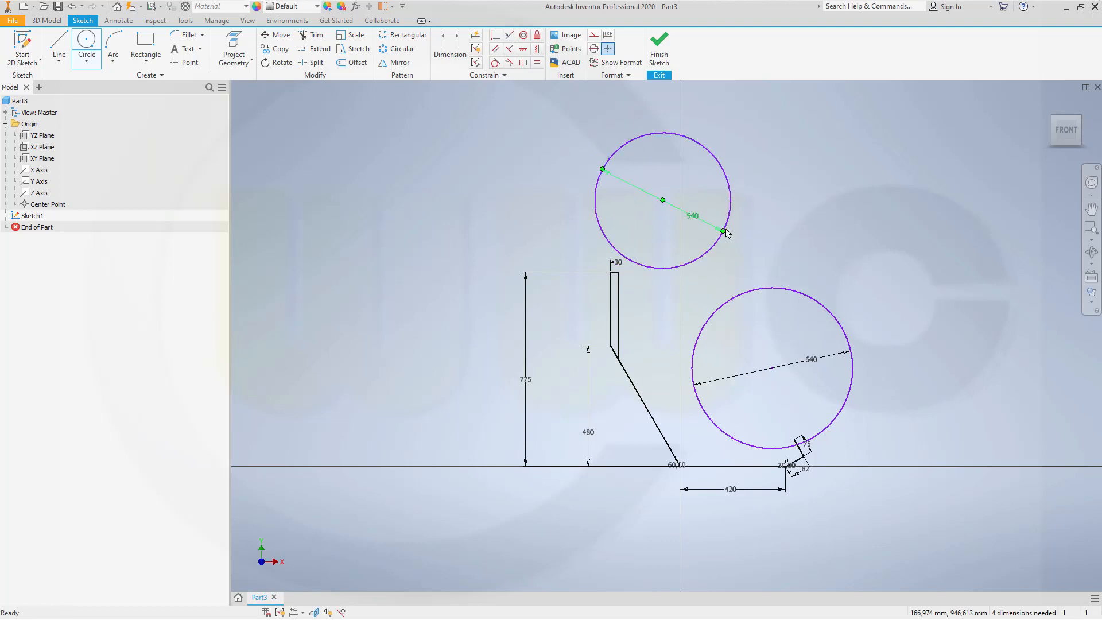
pyautogui.scroll(3, 777, 518)
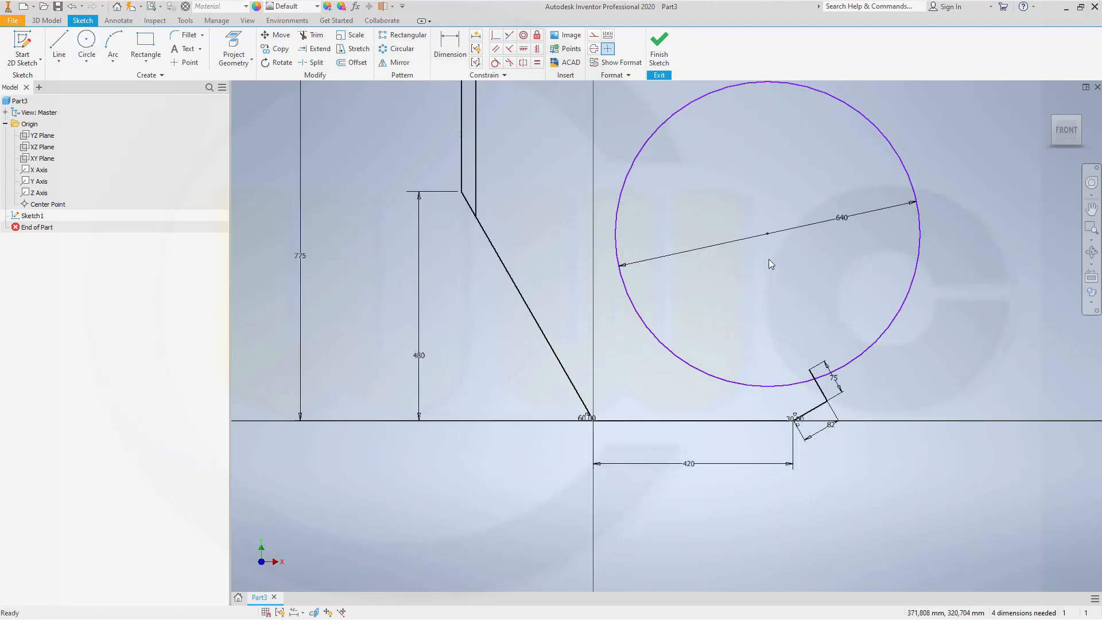
# Step: Move the 640 mm circle down below the base line and constrain it coincident with the free end of the 75 mm line
pyautogui.moveTo(770, 233); pyautogui.dragTo(680, 457)
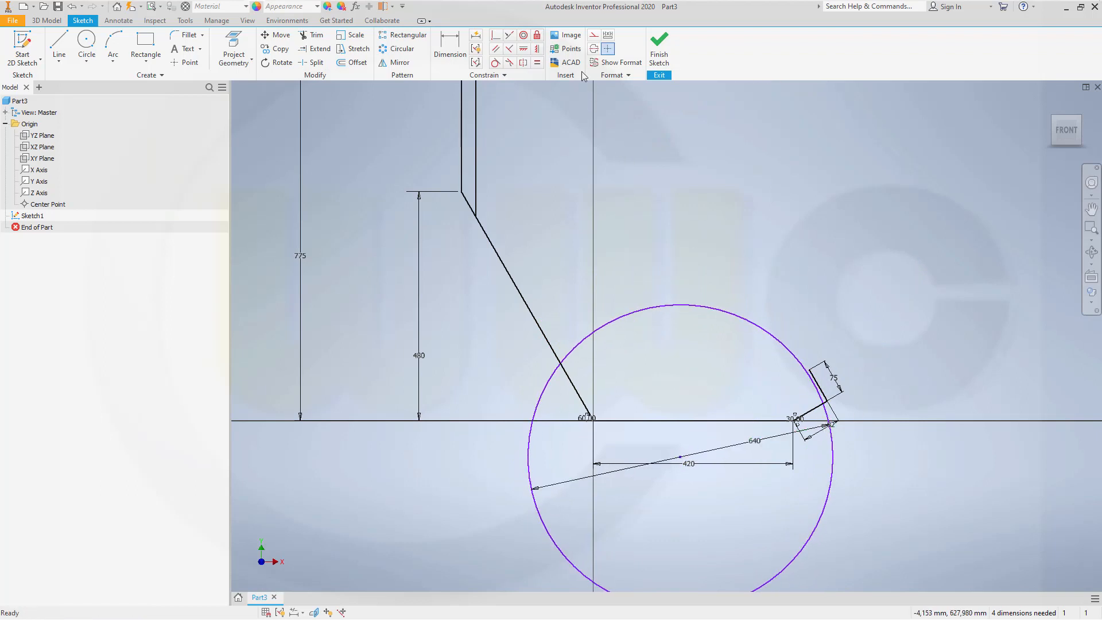
pyautogui.click(495, 39)
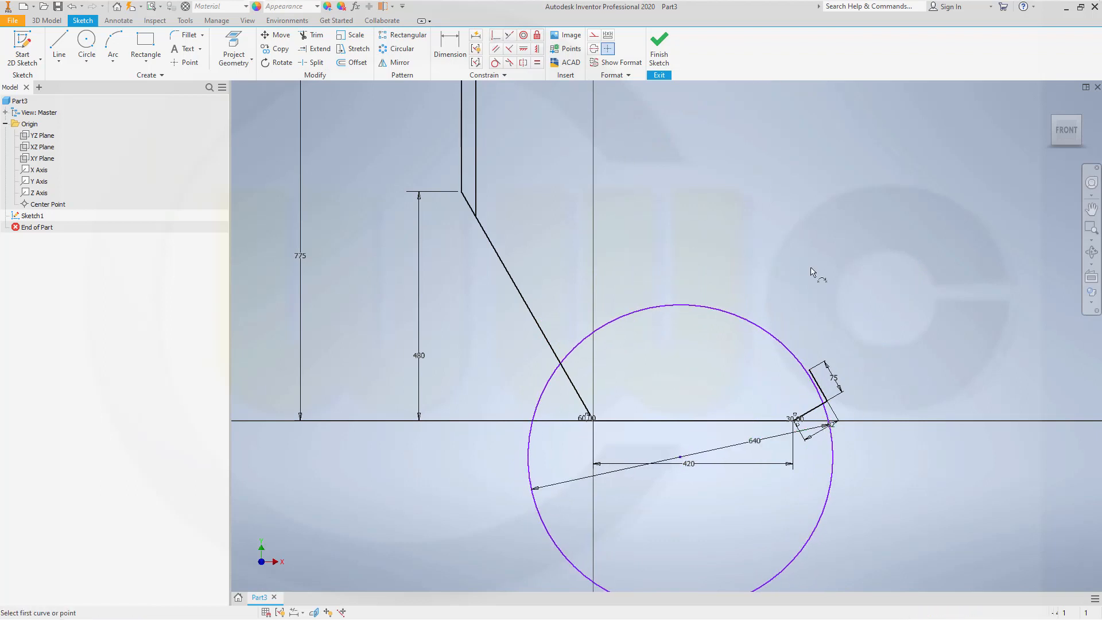
pyautogui.click(809, 372)
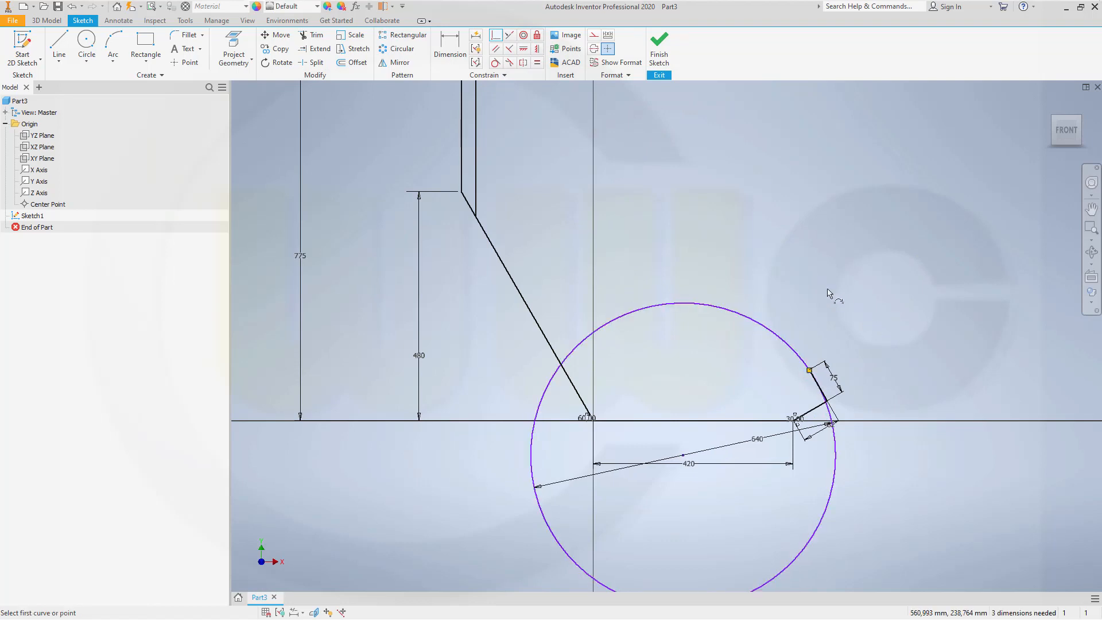
# Step: Dimension the horizontal distance from the origin to the 640 mm circle's centre to 290 mm
pyautogui.click(450, 46)
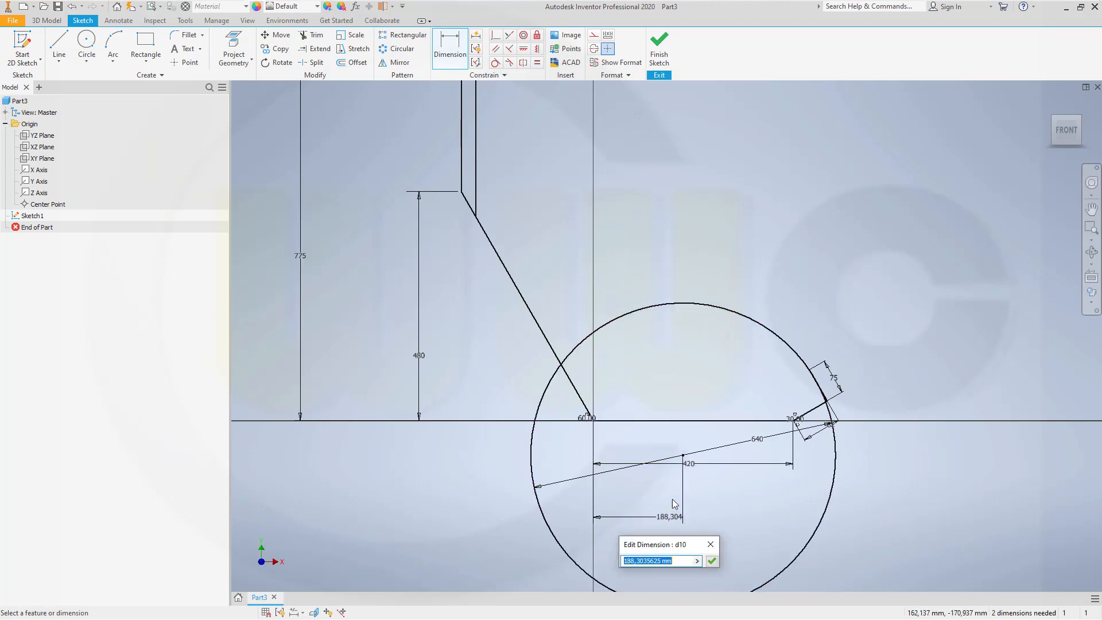
pyautogui.write('290')
pyautogui.press('Return')
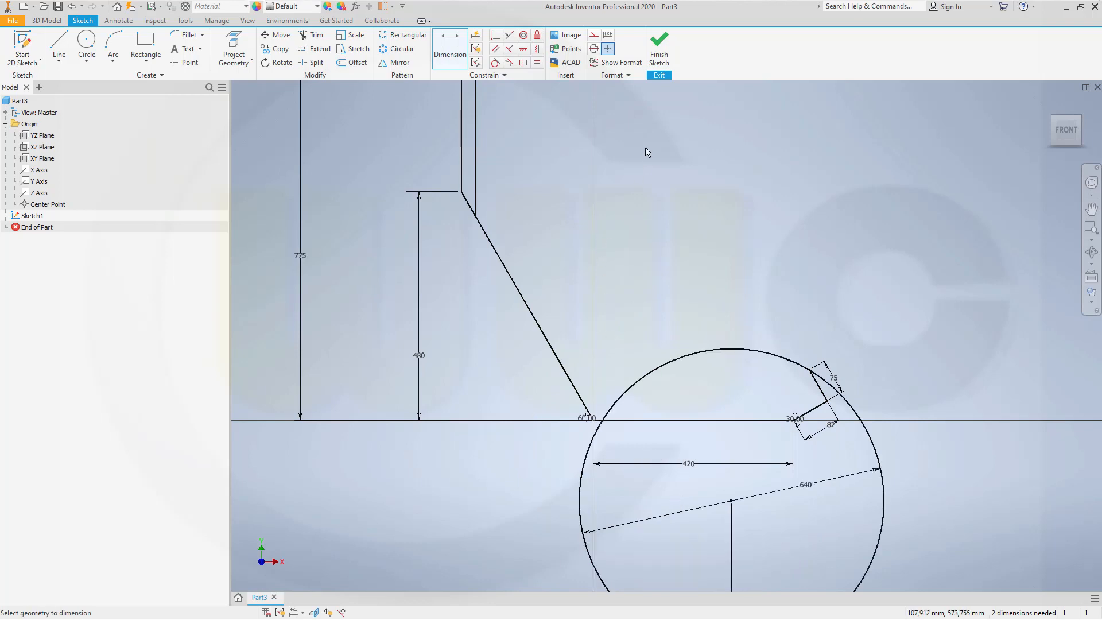
pyautogui.scroll(-2, 638, 159)
pyautogui.scroll(-3, 626, 159)
pyautogui.press('Escape')
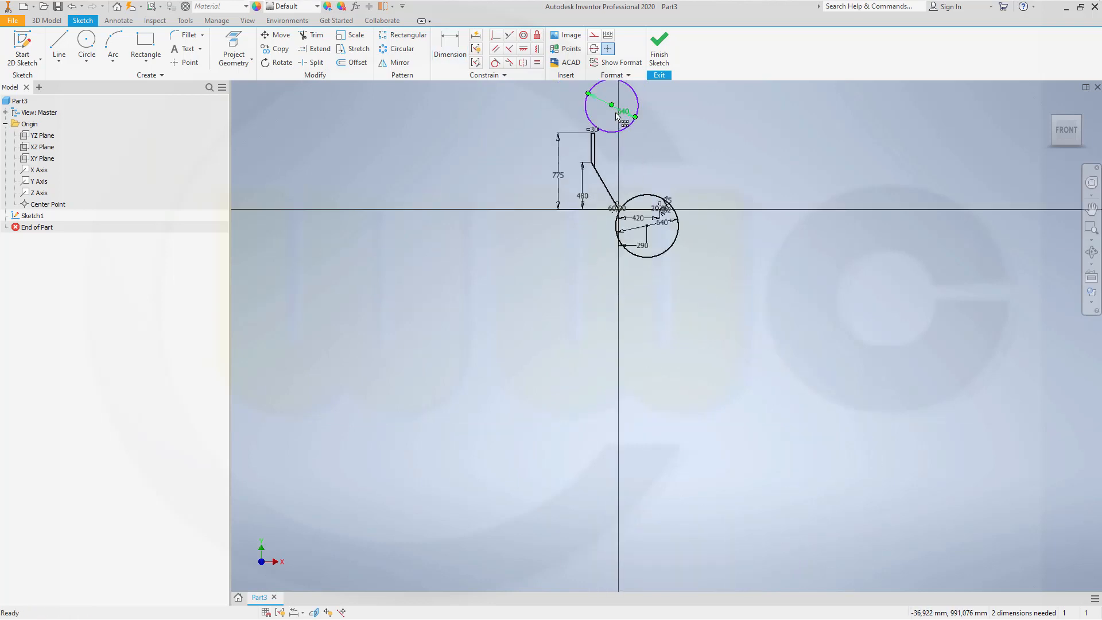
# Step: Move the 540 mm circle down so it overlaps the inclined backrest line
pyautogui.moveTo(617, 117); pyautogui.dragTo(610, 188)
pyautogui.scroll(8, 625, 175)
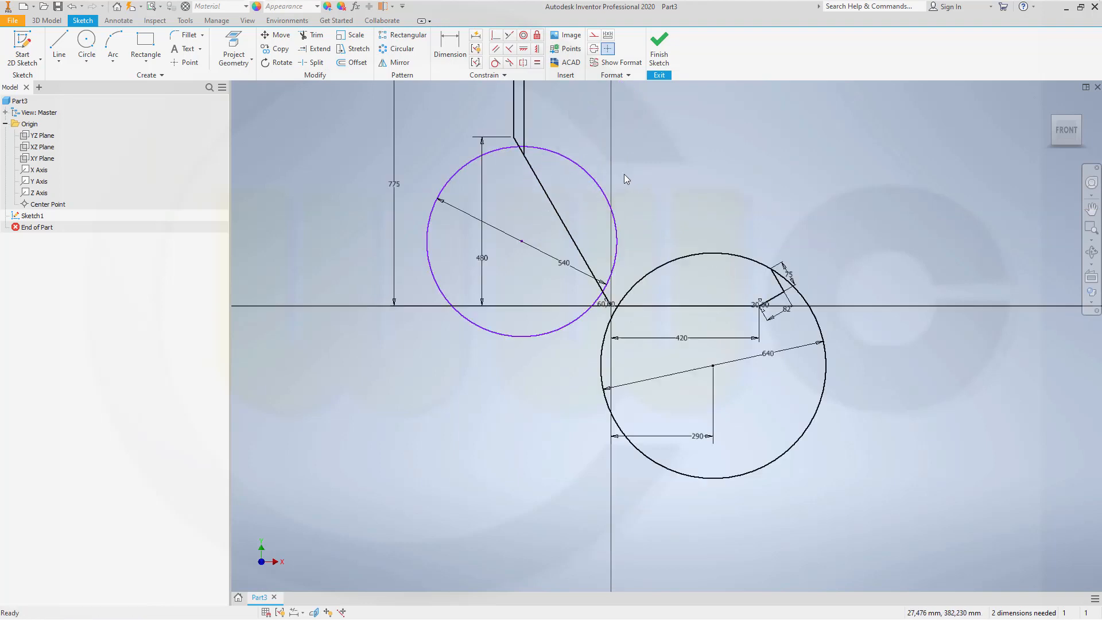
pyautogui.scroll(-3, 603, 221)
pyautogui.moveTo(654, 243); pyautogui.dragTo(738, 271, button='middle')
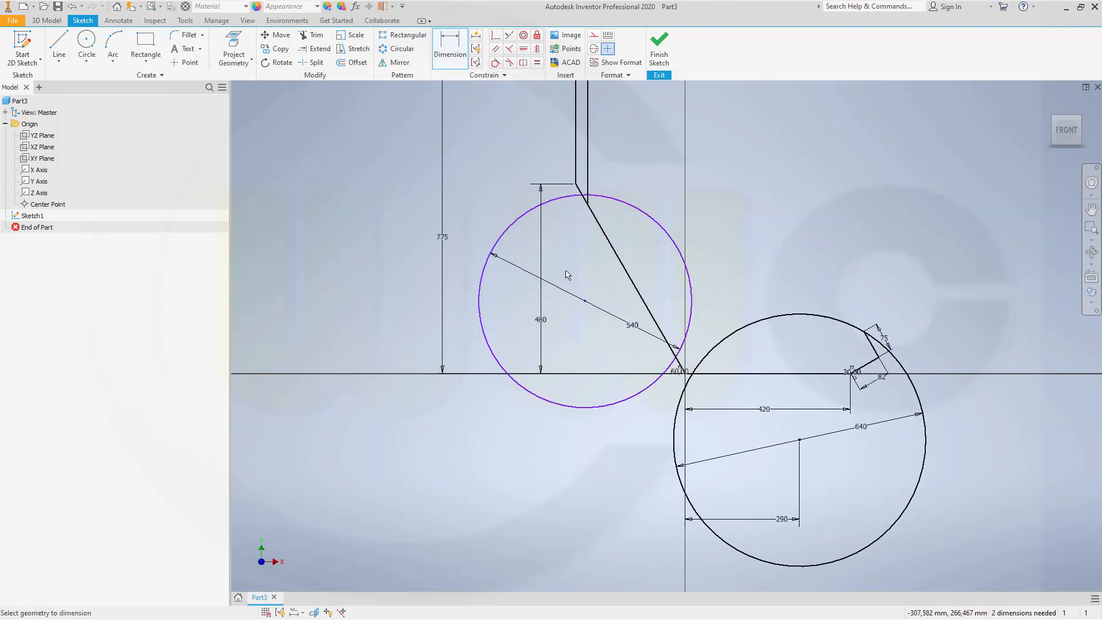
# Step: Dimension the 540 mm circle's centre 190 mm vertically above the base line
pyautogui.click(692, 268)
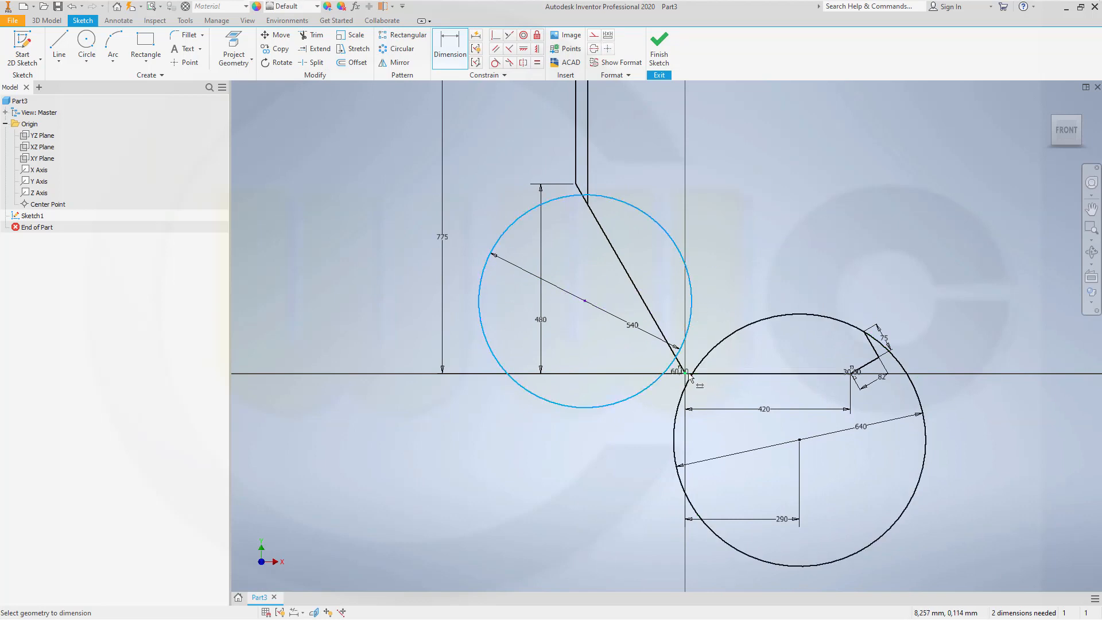
pyautogui.click(641, 367)
pyautogui.click(577, 336)
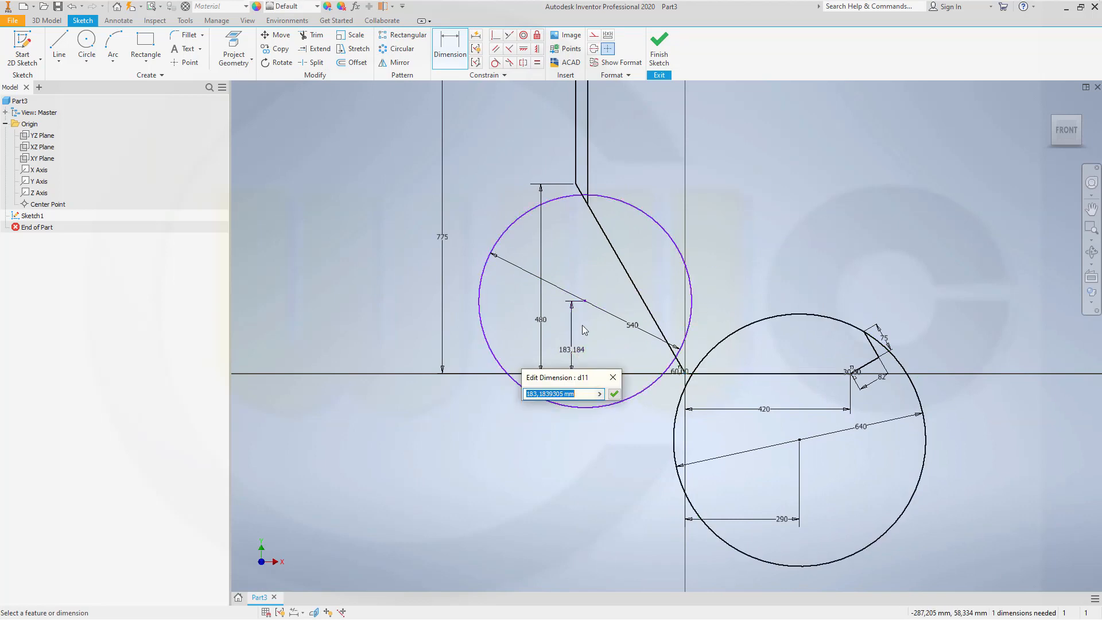
pyautogui.write('190')
pyautogui.press('Return')
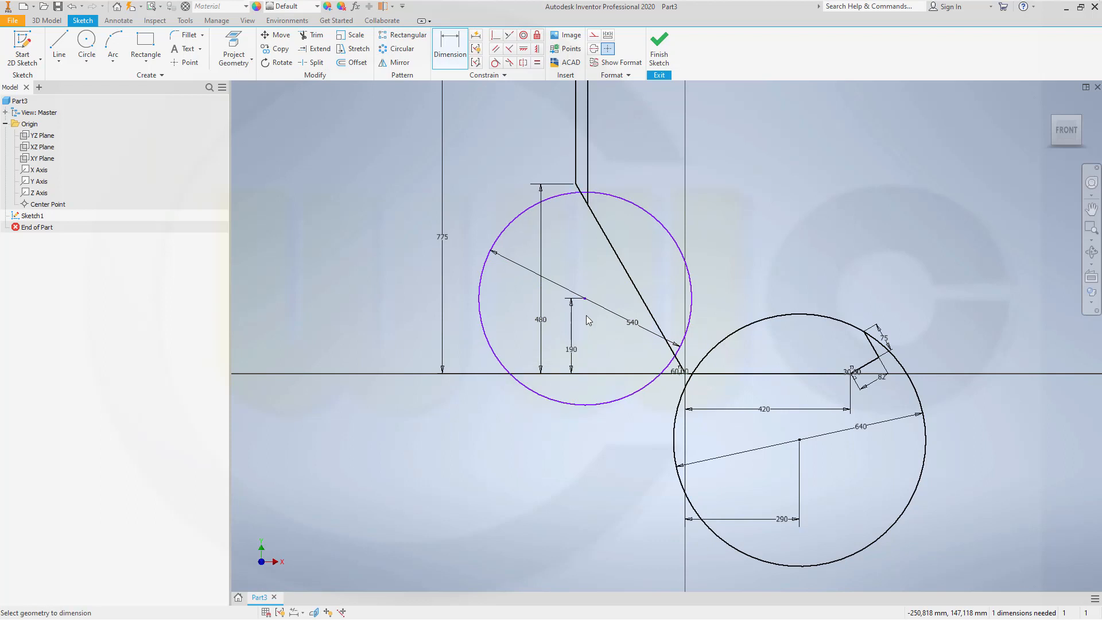
# Step: Dimension the horizontal distance from the origin to the 540 mm circle's centre to 255 mm
pyautogui.click(662, 224)
pyautogui.click(685, 381)
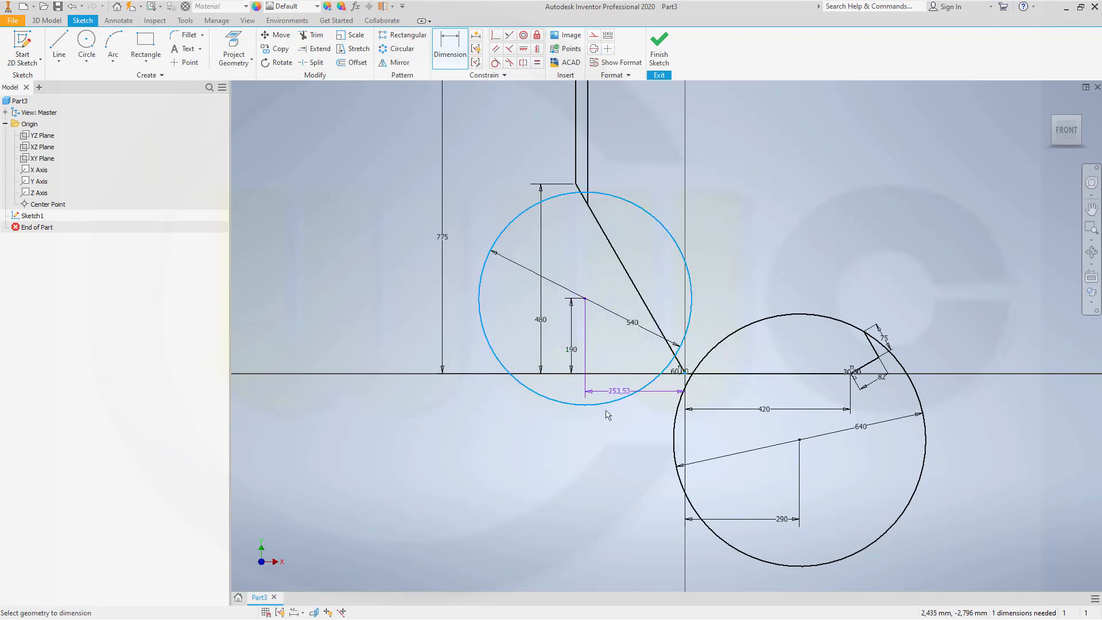
pyautogui.click(626, 453)
pyautogui.write('2')
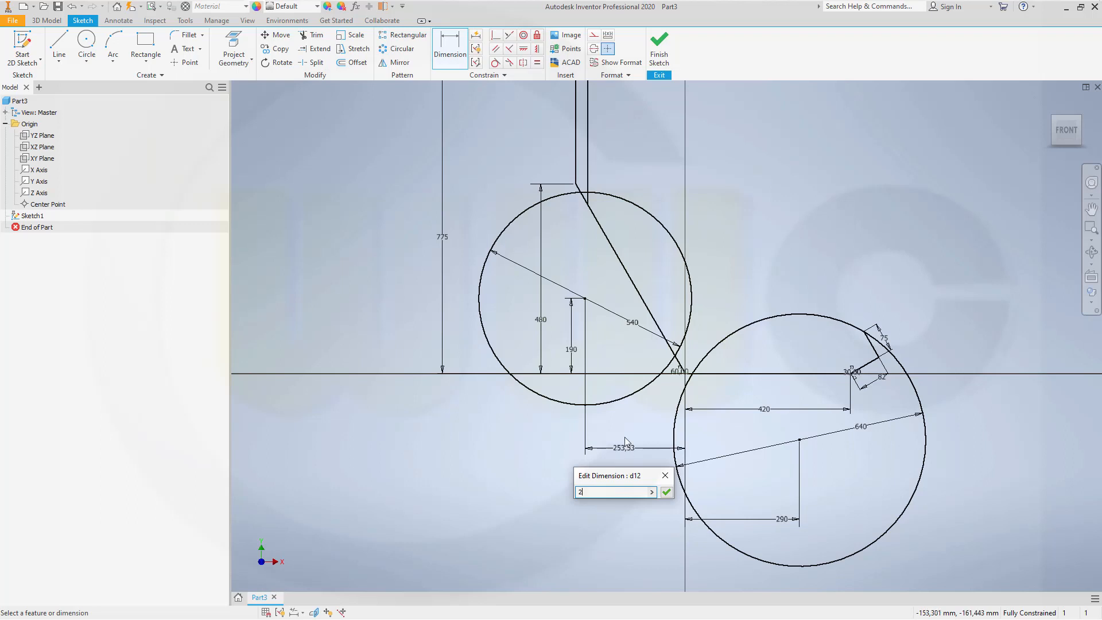
pyautogui.write('55')
pyautogui.press('Return')
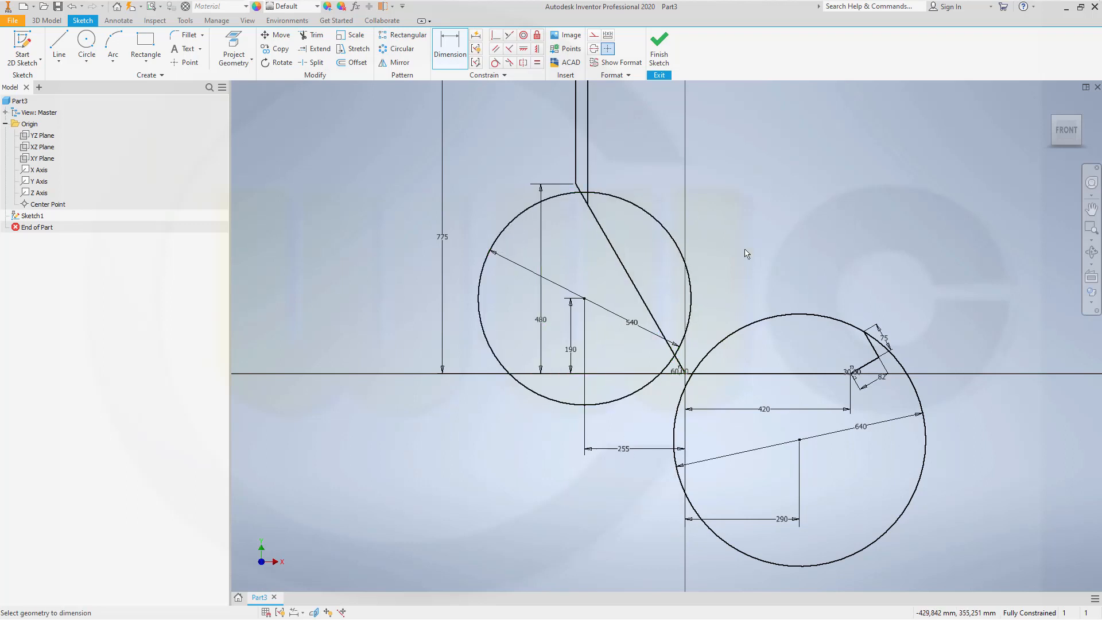
# Step: Set the sketch fillet radius to 100 mm and try to fillet the backrest's front vertical line with the 540 mm circle
pyautogui.click(189, 34)
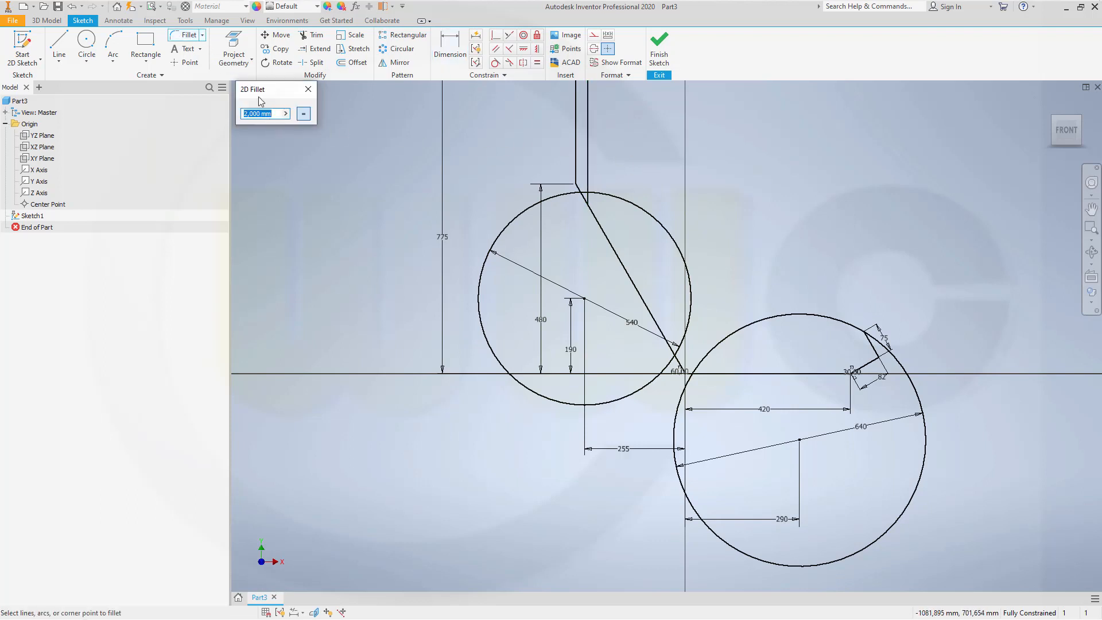
pyautogui.write('100')
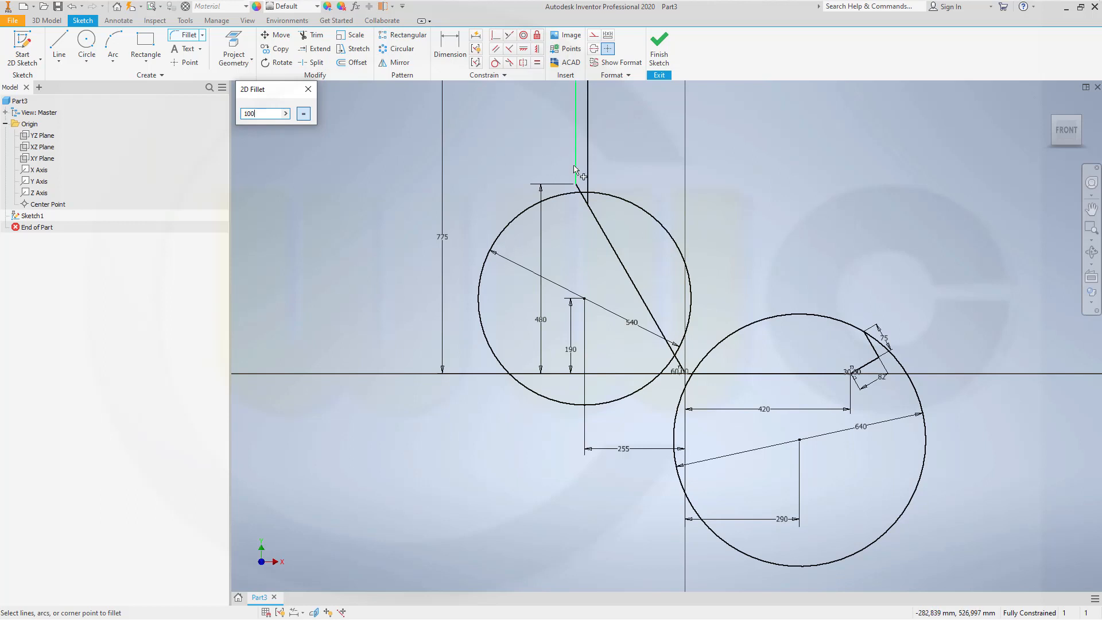
pyautogui.click(589, 172)
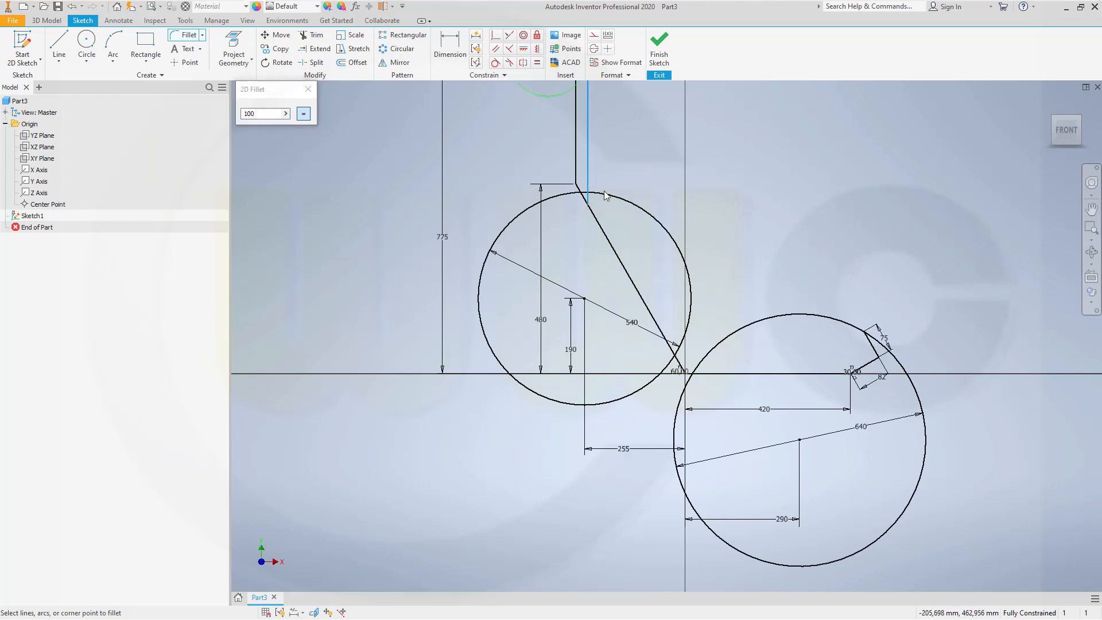
pyautogui.press('Escape')
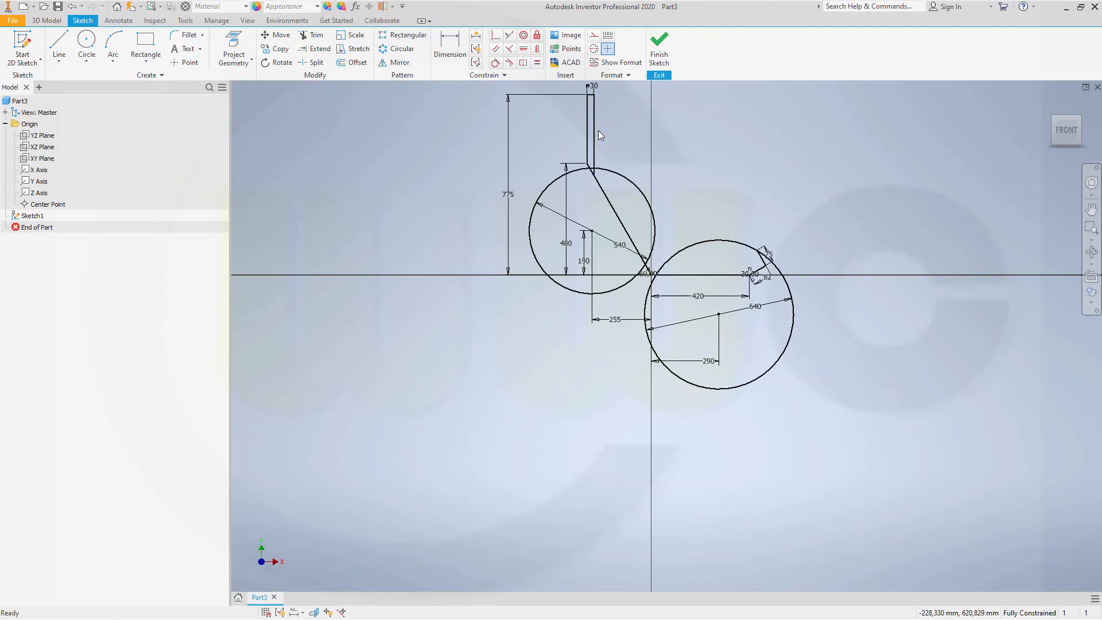
# Step: Trim the rear part of the 540 mm circle and the end of the backrest's front vertical line inside it
pyautogui.scroll(3, 597, 153)
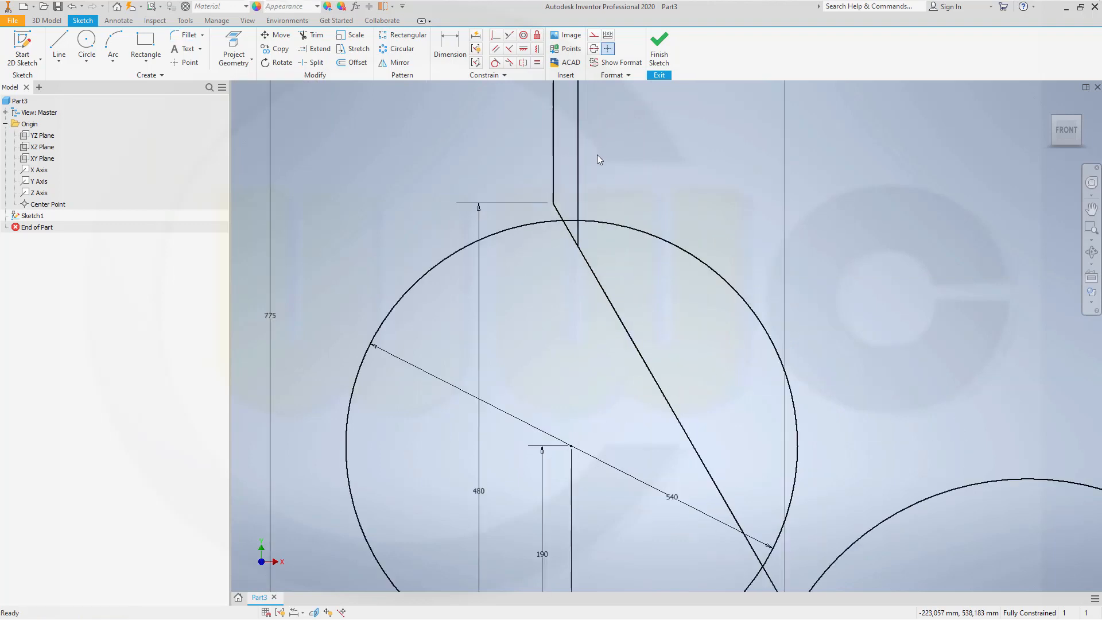
pyautogui.click(310, 35)
pyautogui.moveTo(501, 211)
pyautogui.mouseDown()
pyautogui.moveTo(530, 256)
pyautogui.moveTo(583, 235)
pyautogui.moveTo(572, 220)
pyautogui.mouseUp()
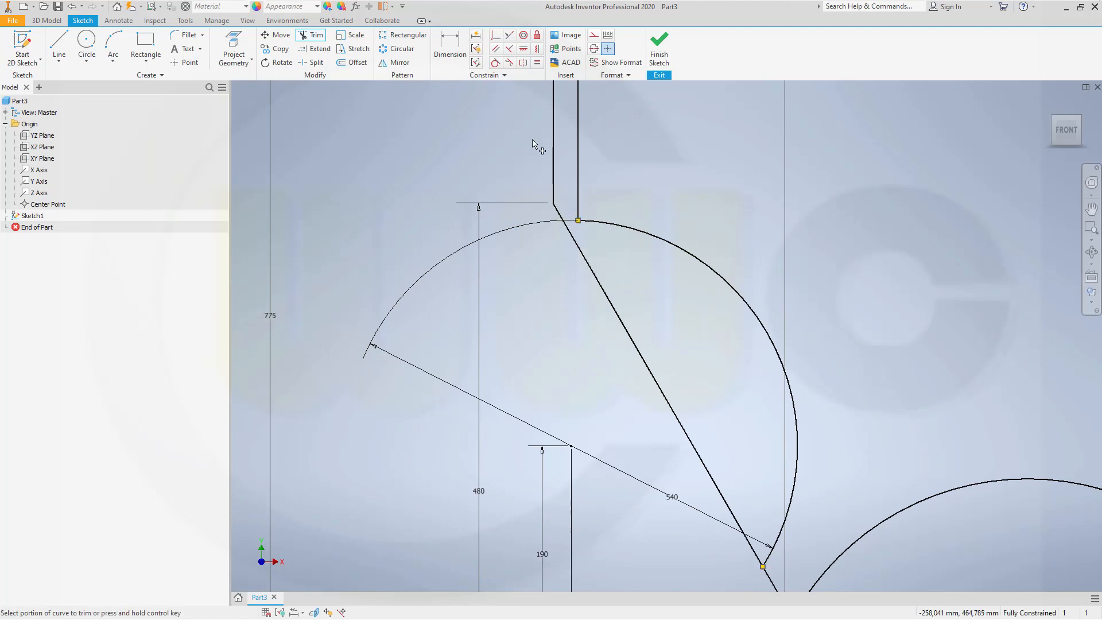
# Step: Fillet the corner between the backrest's front vertical line and the 540 mm arc with a 100 mm radius
pyautogui.click(181, 39)
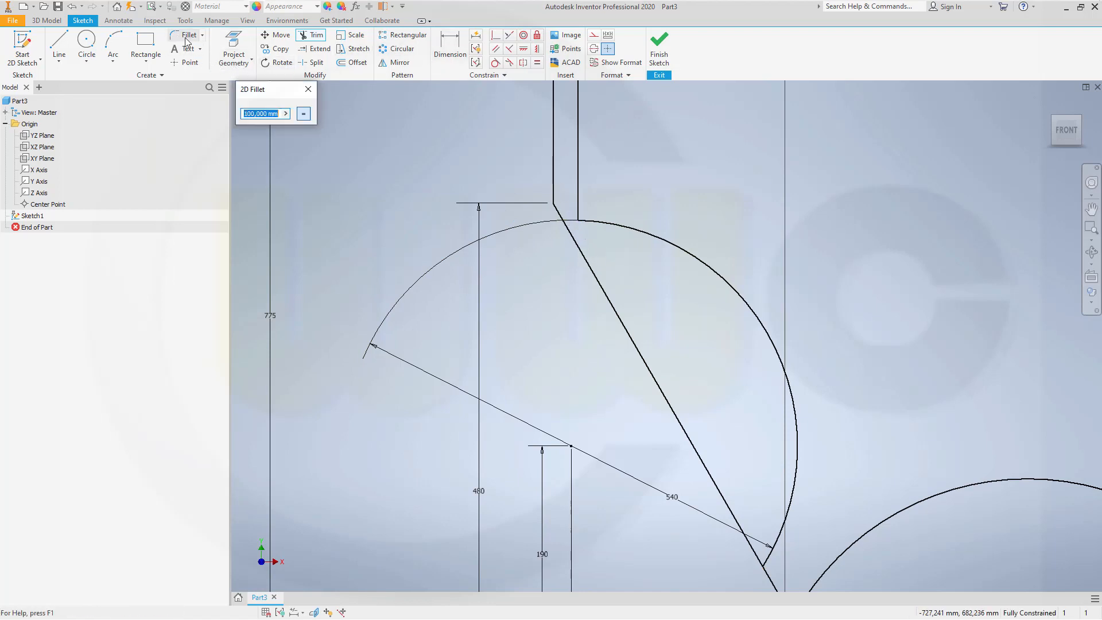
pyautogui.click(578, 175)
pyautogui.click(601, 222)
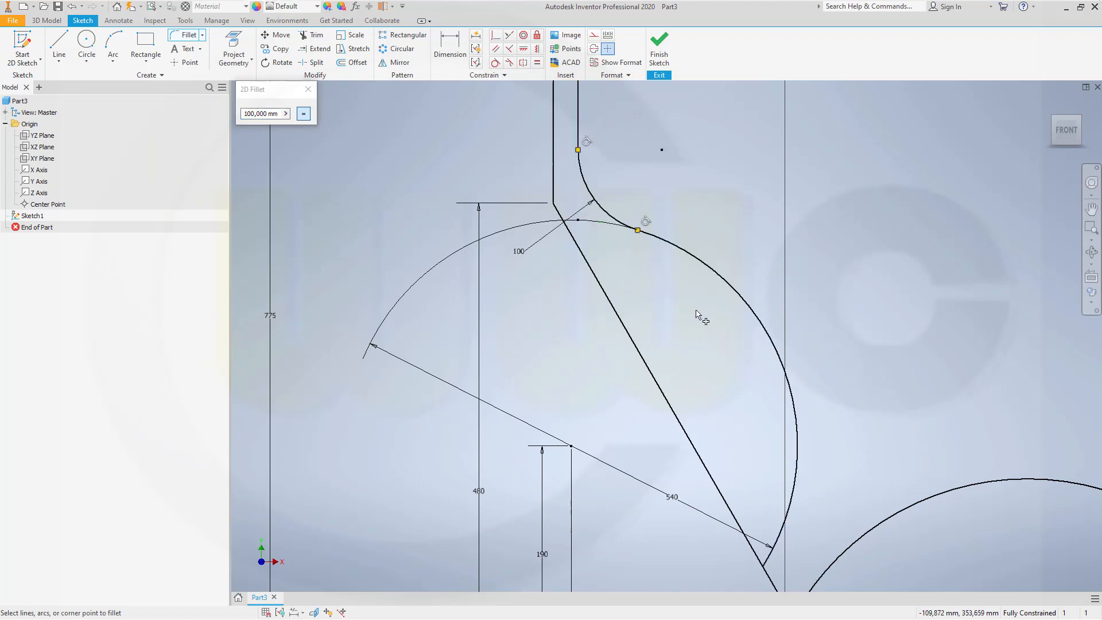
# Step: Trim away the part of the 640 mm circle below the base line, keeping the arc above the seat
pyautogui.moveTo(851, 401)
pyautogui.mouseDown(button='middle')
pyautogui.moveTo(760, 207)
pyautogui.moveTo(706, 152)
pyautogui.mouseUp(button='middle')
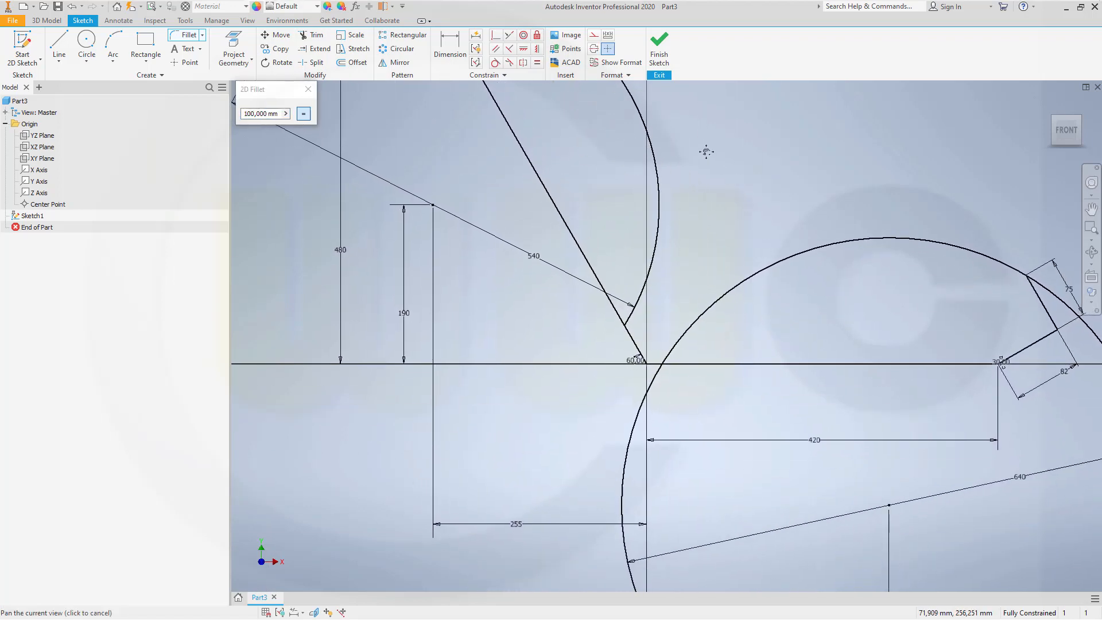
pyautogui.click(312, 35)
pyautogui.moveTo(594, 403); pyautogui.dragTo(776, 470)
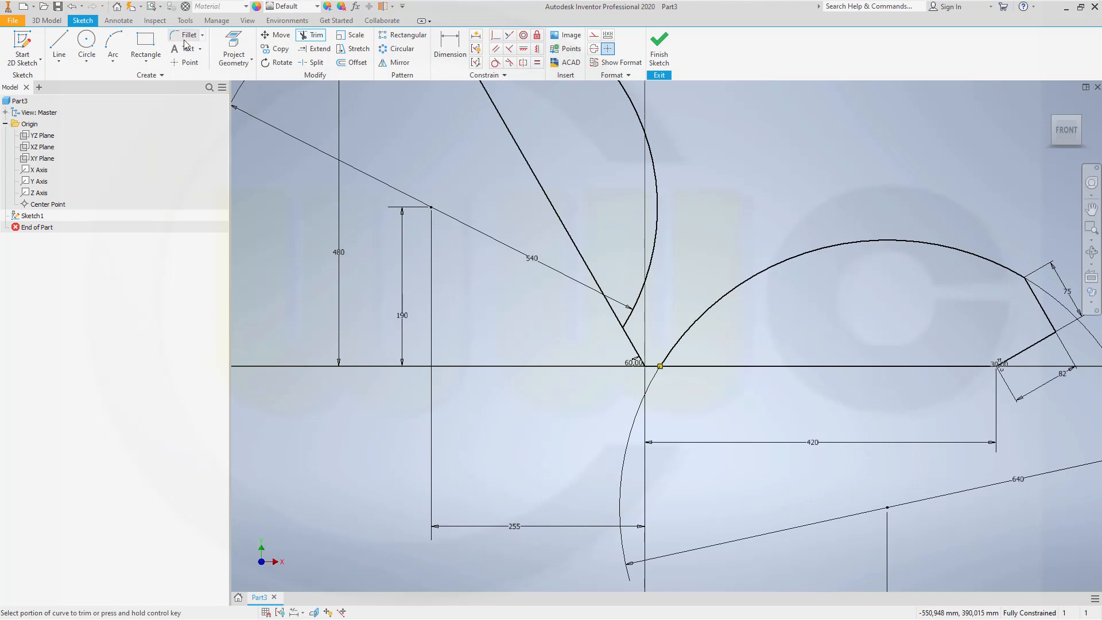
# Step: Draw a circle of 140 mm diameter between the backrest arc and the seat arc
pyautogui.click(86, 45)
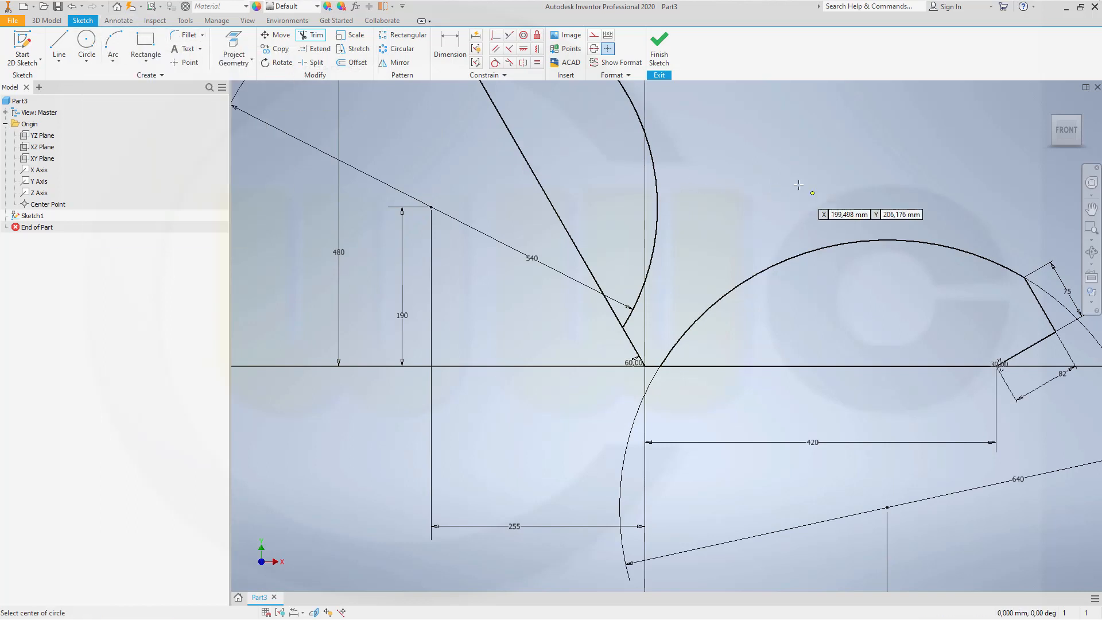
pyautogui.click(714, 191)
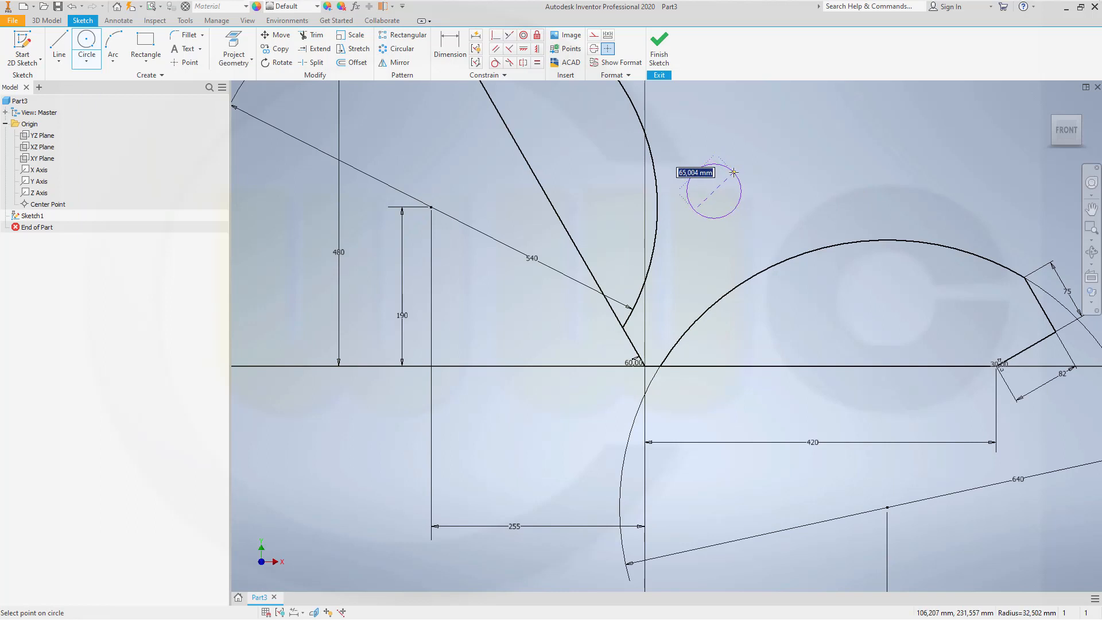
pyautogui.write('140')
pyautogui.press('Return')
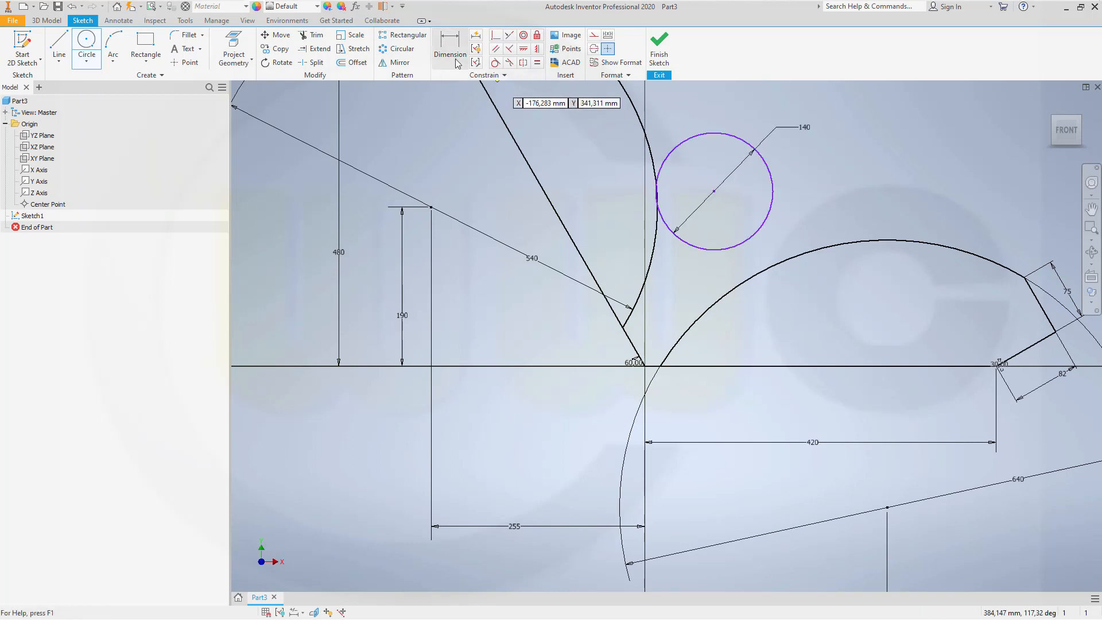
# Step: Make the 140 mm circle tangent to both the seat arc and the backrest arc
pyautogui.click(495, 62)
pyautogui.click(734, 246)
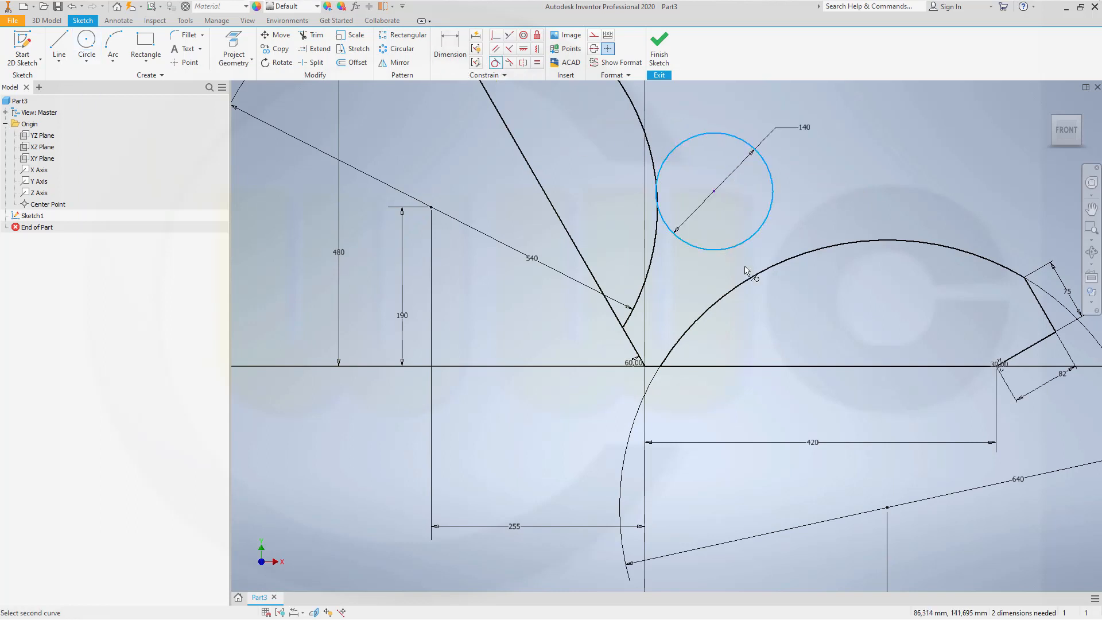
pyautogui.click(746, 274)
pyautogui.click(673, 234)
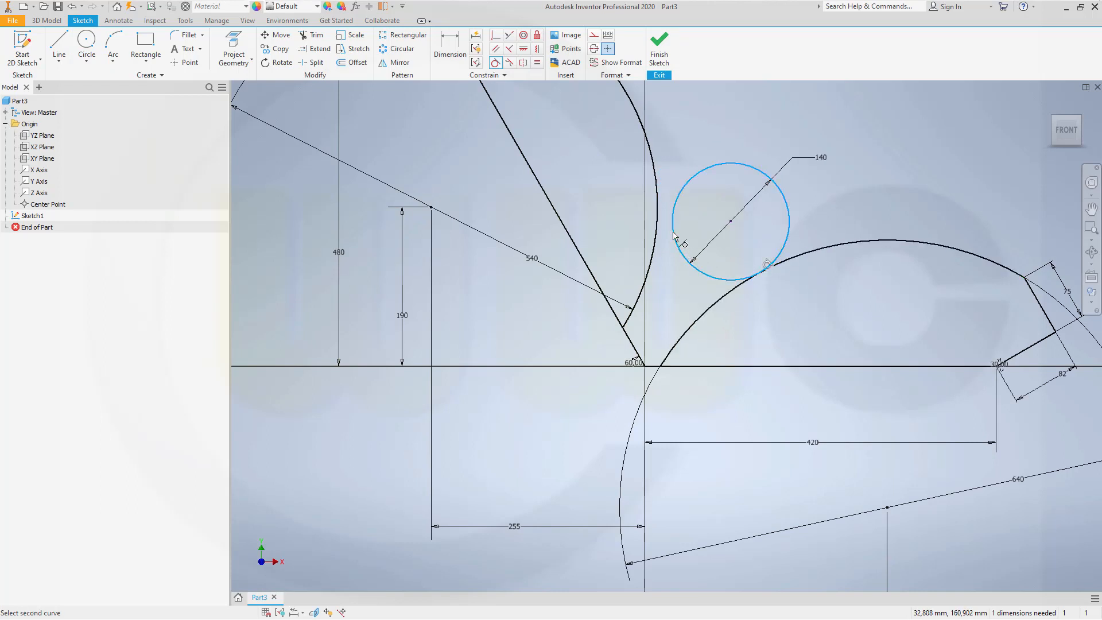
pyautogui.click(660, 236)
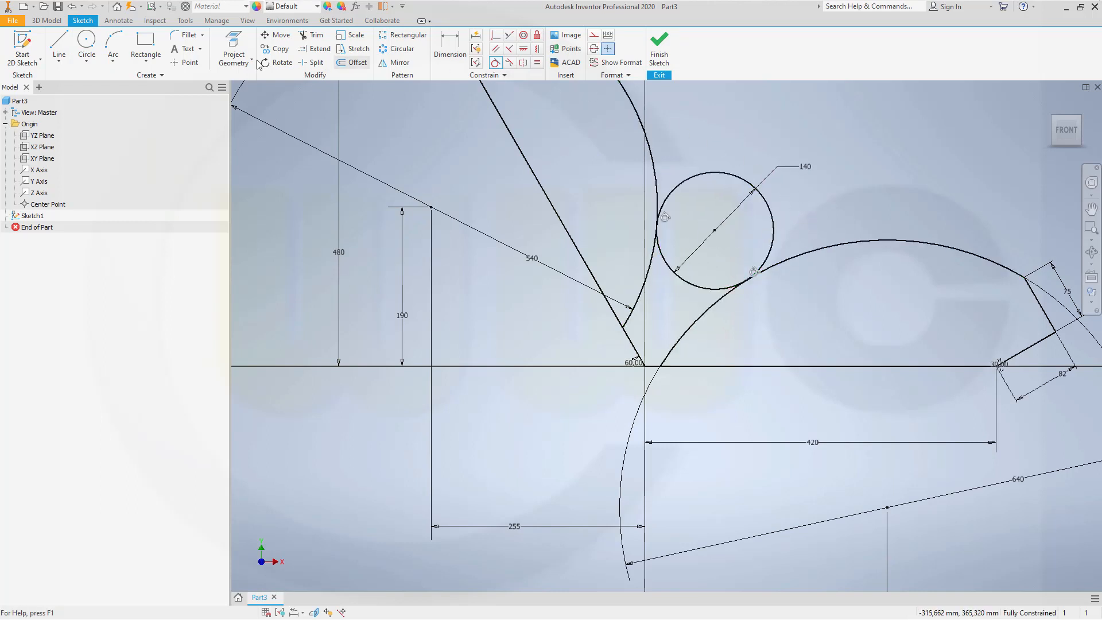
# Step: Trim the arc ends below the 140 mm circle and its upper portion, leaving a smooth transition from backrest to seat
pyautogui.click(313, 35)
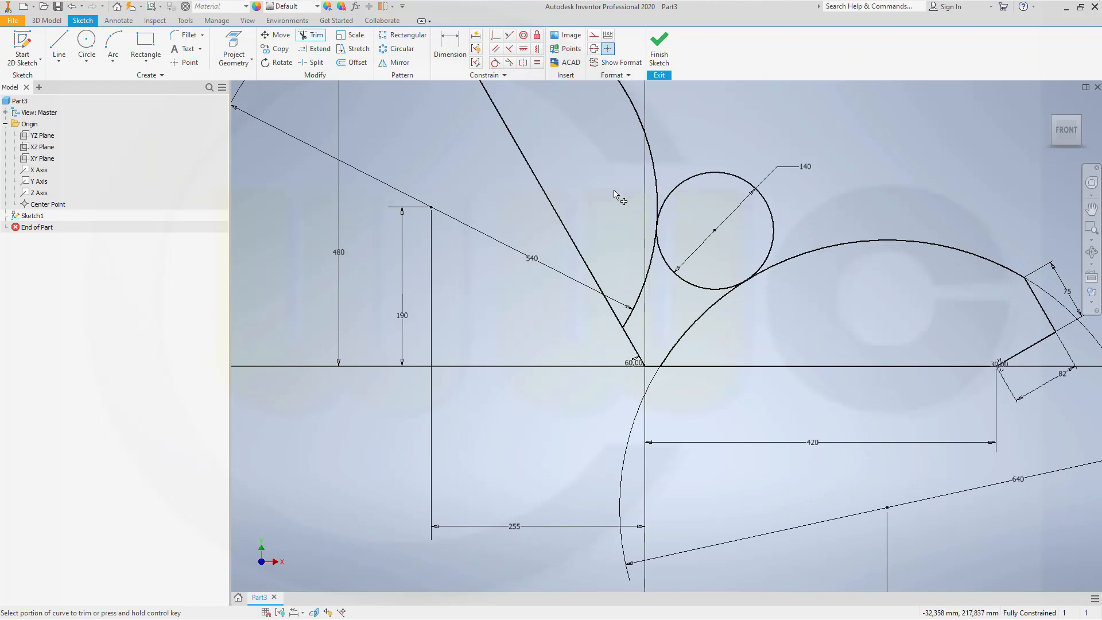
pyautogui.moveTo(619, 229); pyautogui.dragTo(760, 344)
pyautogui.moveTo(810, 213); pyautogui.dragTo(678, 217)
pyautogui.scroll(-5, 677, 217)
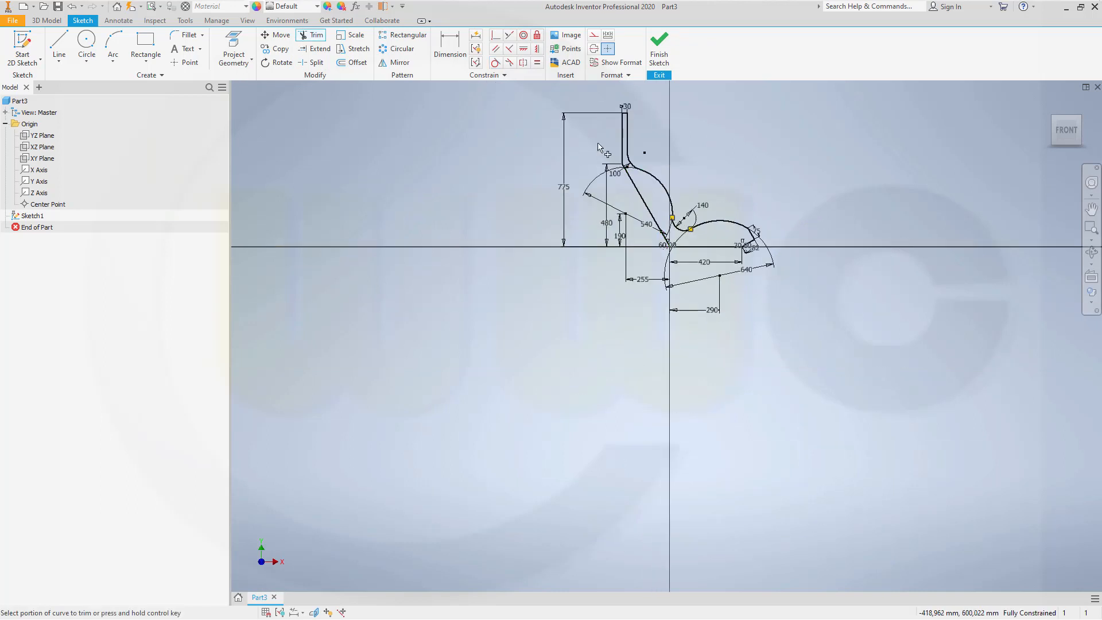
pyautogui.scroll(3, 598, 144)
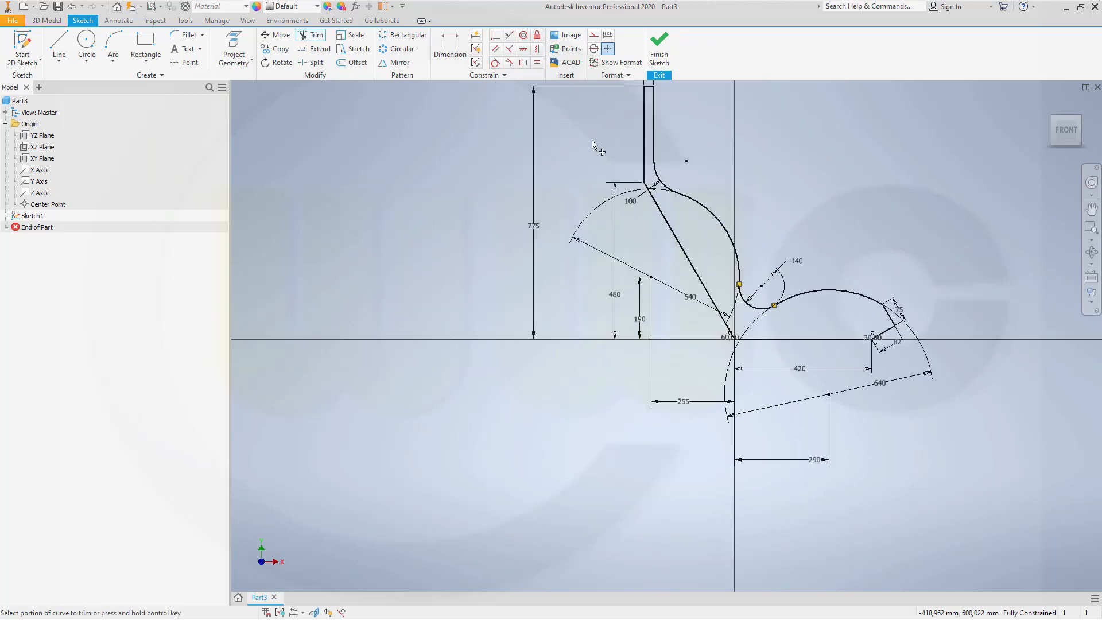
# Step: Finish the side profile sketch and hide its dimensions
pyautogui.click(659, 54)
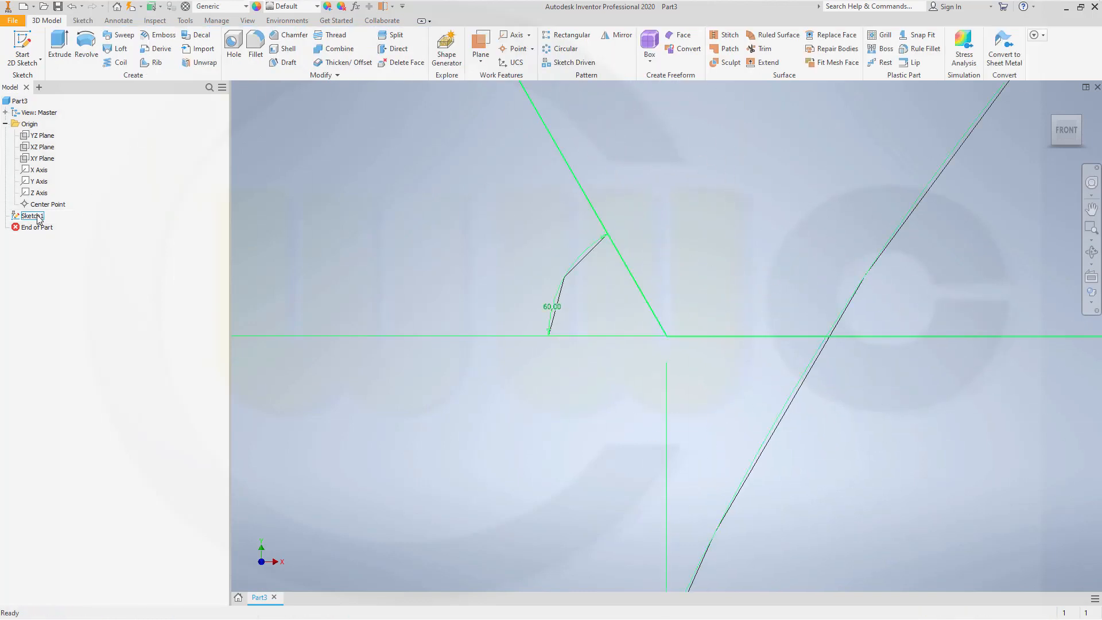
pyautogui.rightClick(39, 219)
pyautogui.click(98, 382)
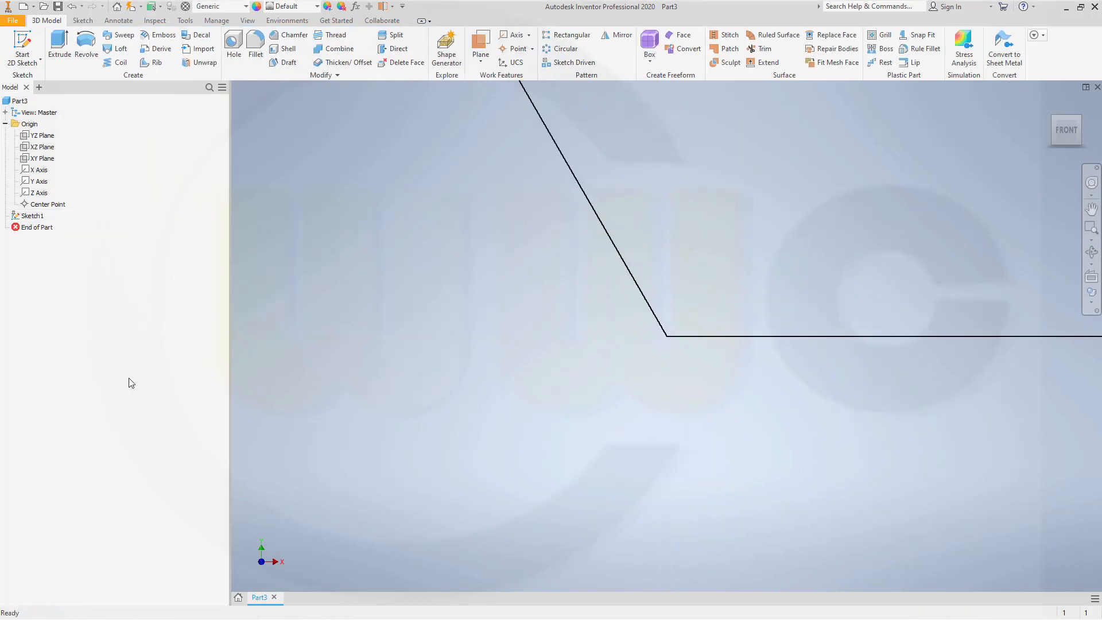
# Step: Make the YZ, XZ and XY origin planes visible around the seat's side profile
pyautogui.scroll(-5, 519, 231)
pyautogui.moveTo(647, 187); pyautogui.dragTo(728, 360, button='middle')
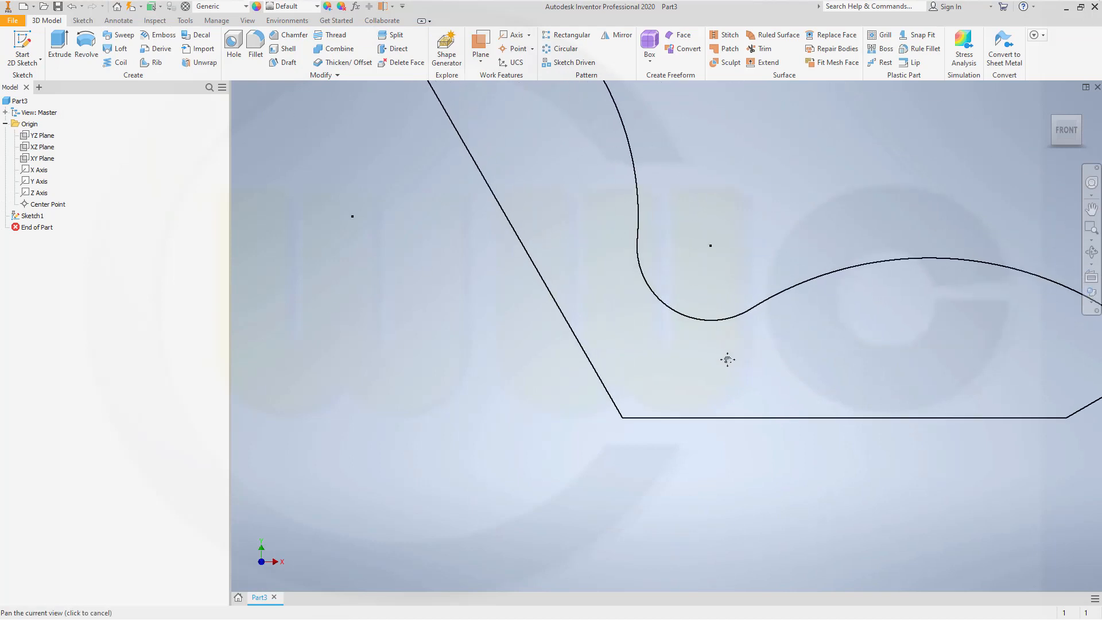
pyautogui.scroll(-5, 728, 360)
pyautogui.scroll(3, 680, 293)
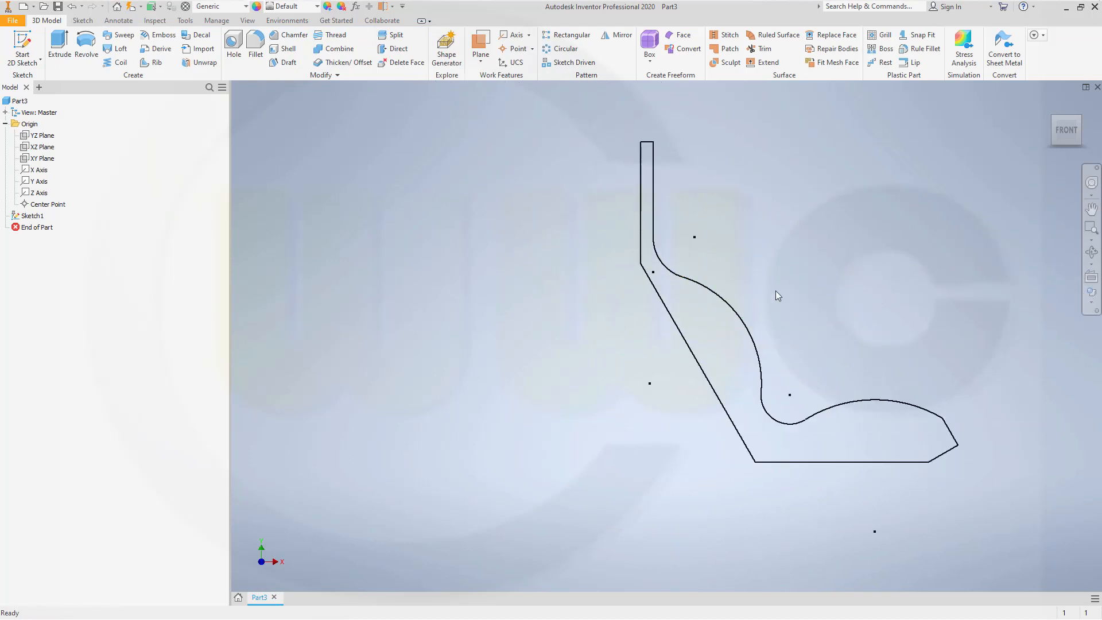
pyautogui.moveTo(800, 286)
pyautogui.keyDown('shift'); pyautogui.mouseDown(button='middle')
pyautogui.moveTo(775, 302)
pyautogui.moveTo(654, 241)
pyautogui.mouseUp(button='middle'); pyautogui.keyUp('shift')
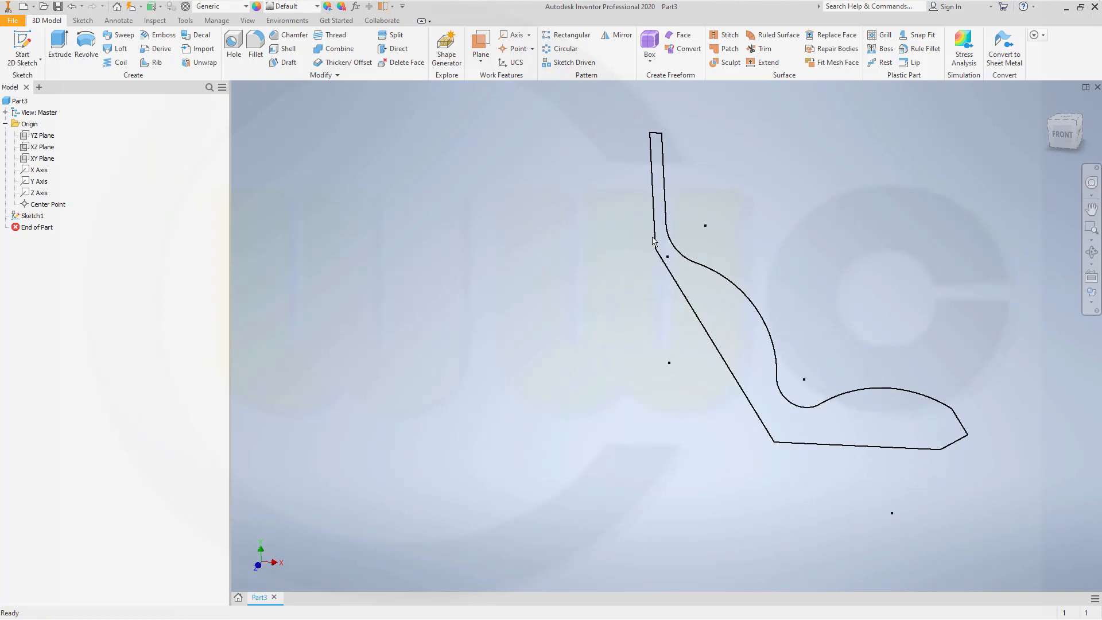
pyautogui.click(43, 136)
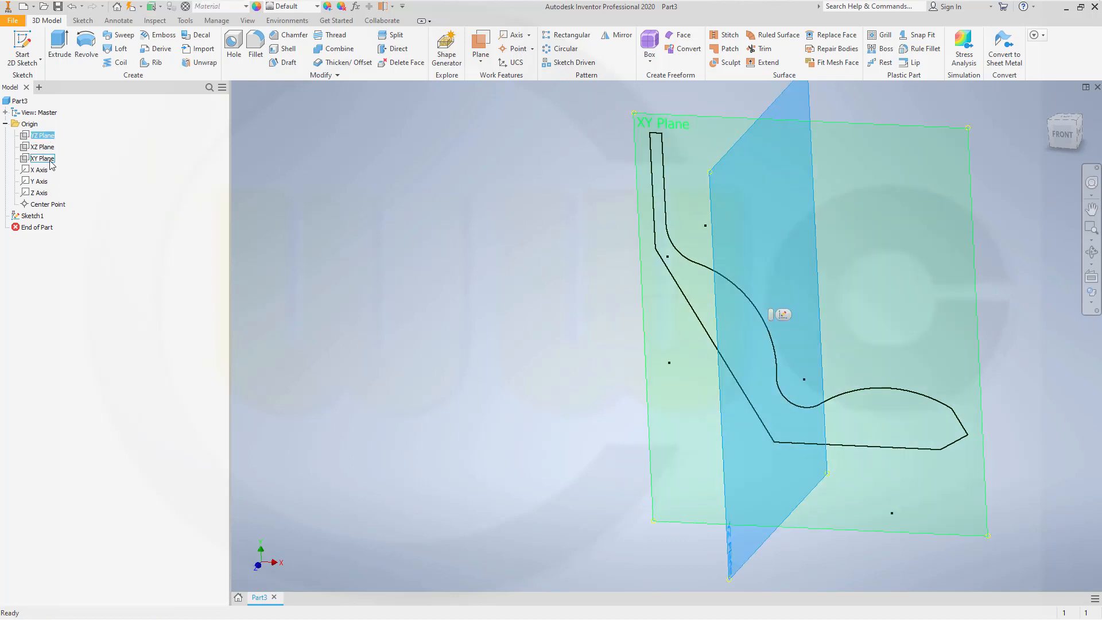
pyautogui.keyDown('shift'); pyautogui.click(46, 159); pyautogui.keyUp('shift')
pyautogui.rightClick(51, 164)
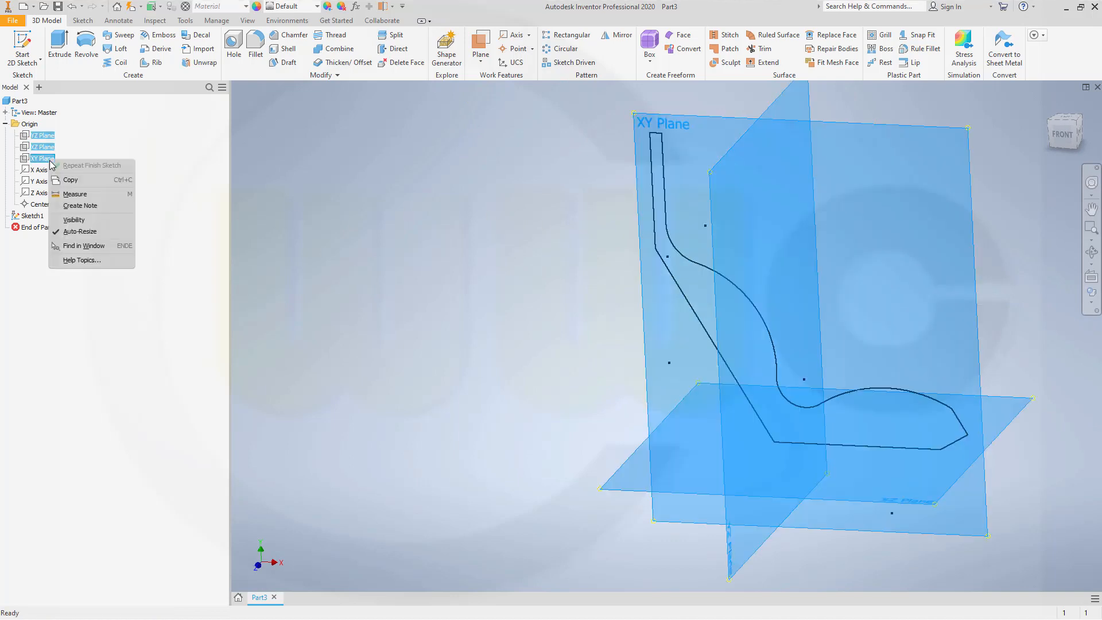
pyautogui.click(74, 220)
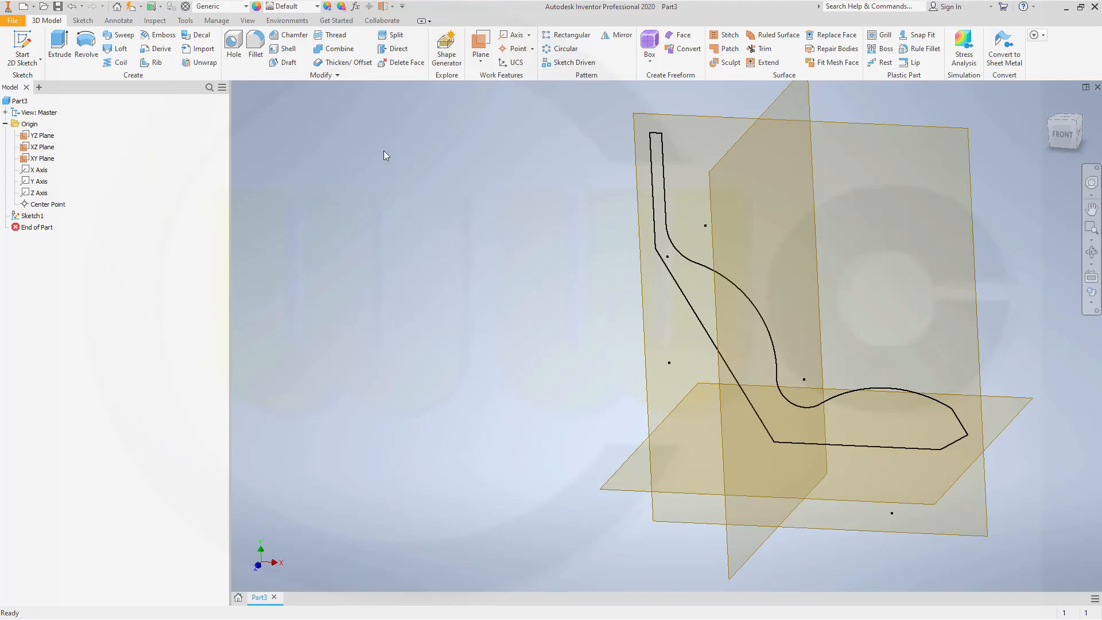
# Step: Create a work plane parallel to the YZ plane through the rear bend corner of the backrest profile
pyautogui.click(481, 43)
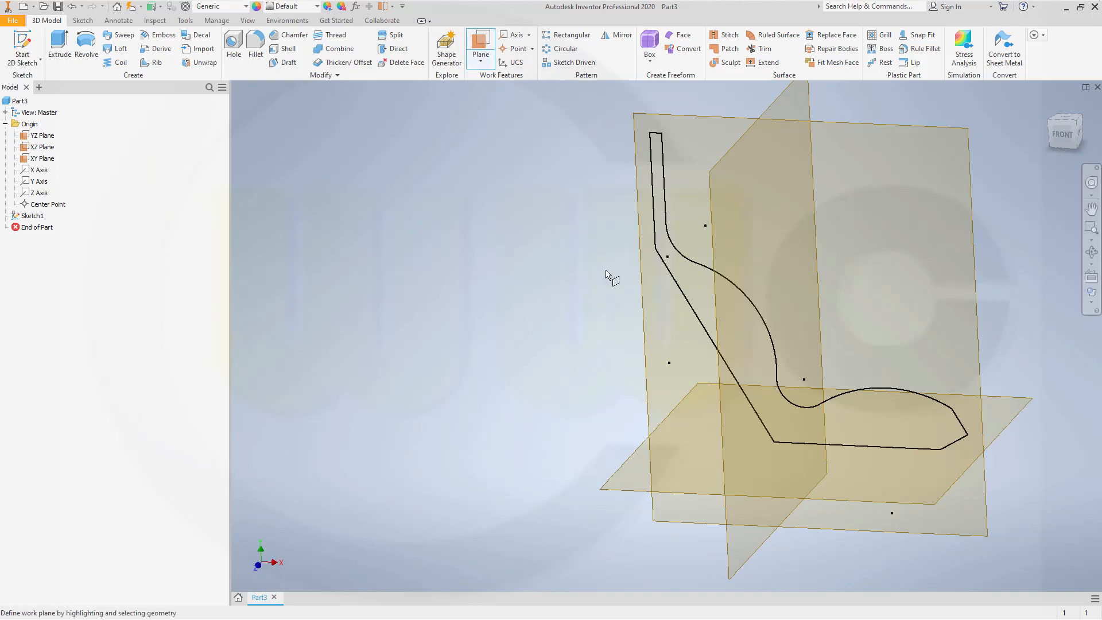
pyautogui.click(713, 221)
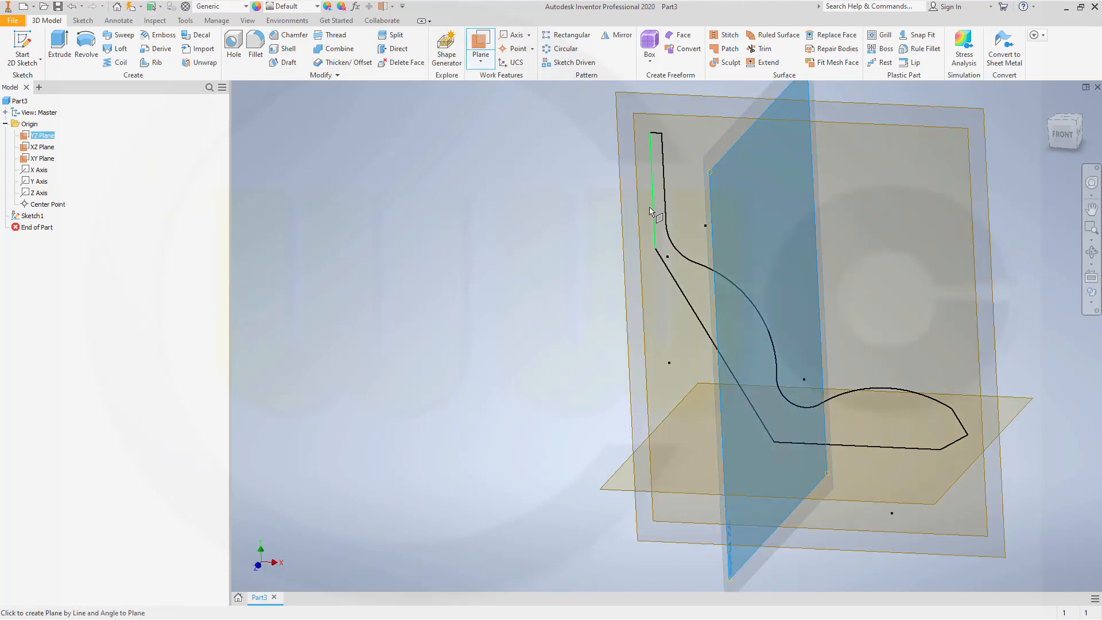
pyautogui.click(656, 249)
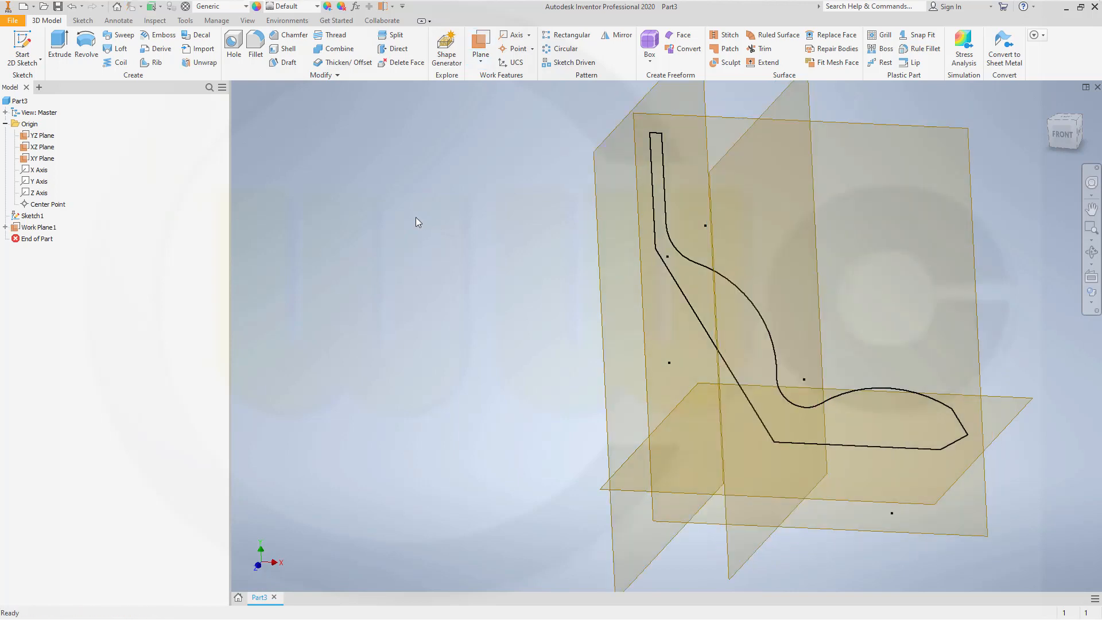
# Step: Create a work plane through the sloped rear backrest line at 90 degrees to the XY plane
pyautogui.click(481, 43)
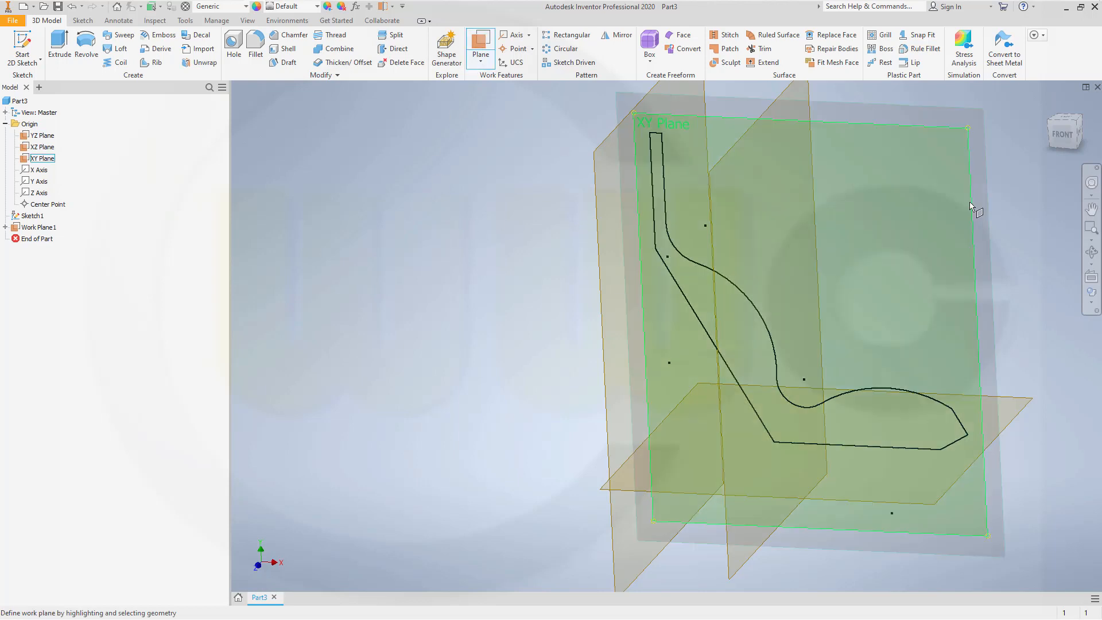
pyautogui.click(971, 204)
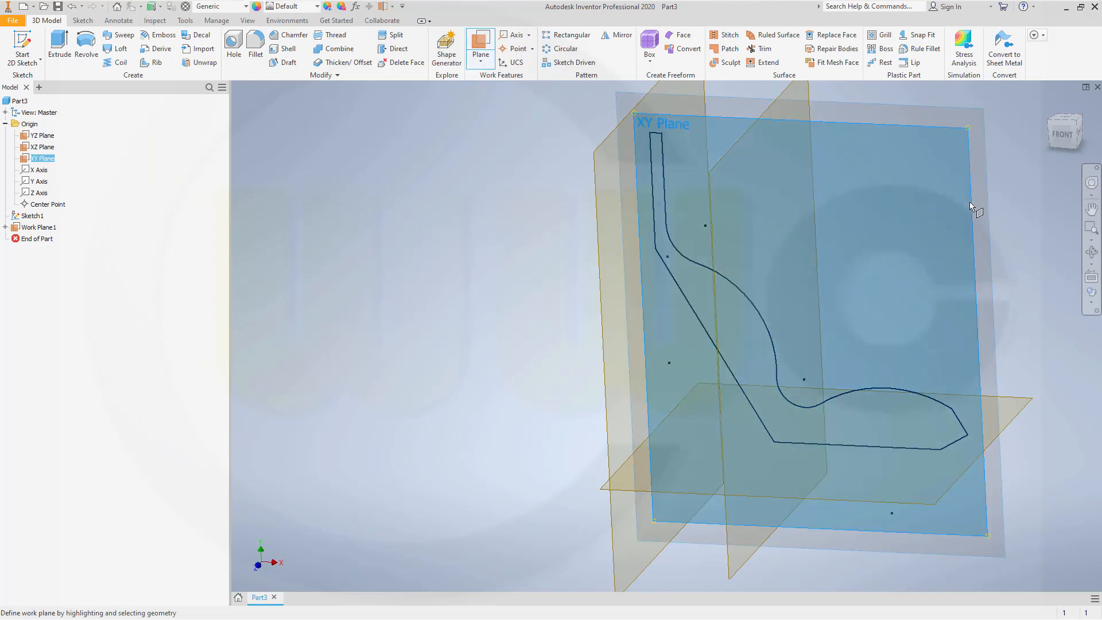
pyautogui.click(697, 315)
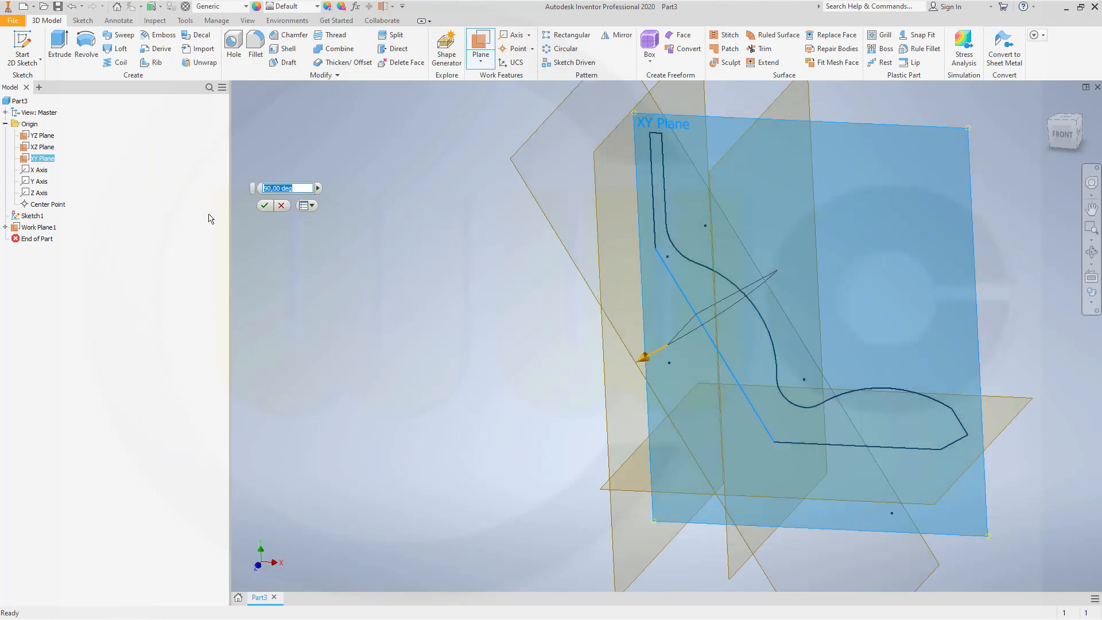
pyautogui.click(263, 206)
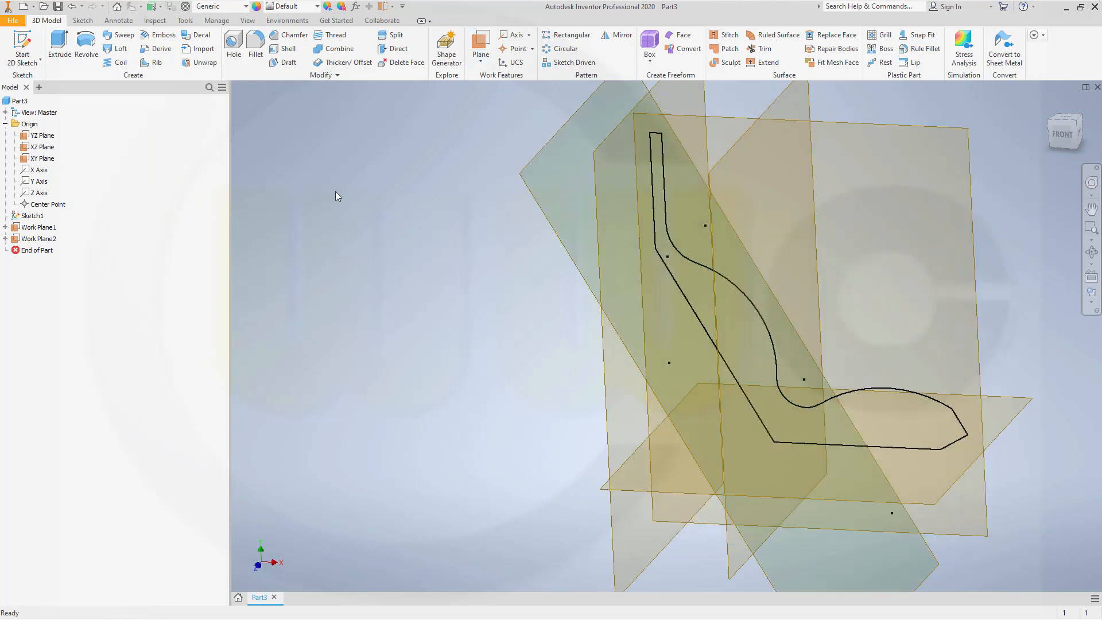
# Step: Create a work plane through the short slanted line at the seat's front end, at 90 degrees to the XY plane
pyautogui.click(480, 43)
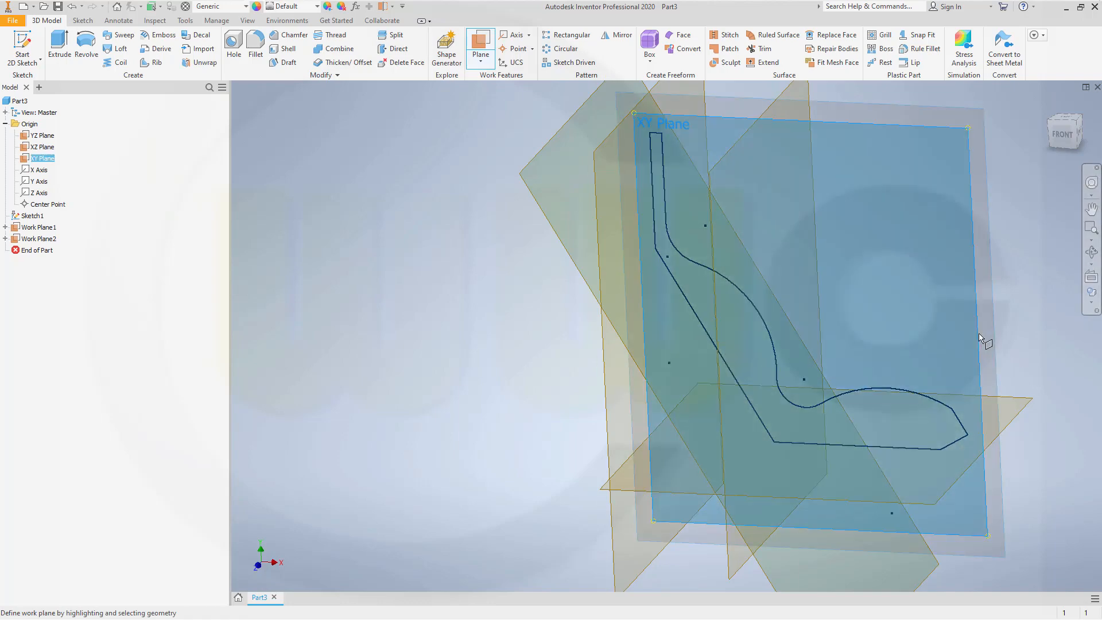
pyautogui.click(958, 387)
pyautogui.click(959, 423)
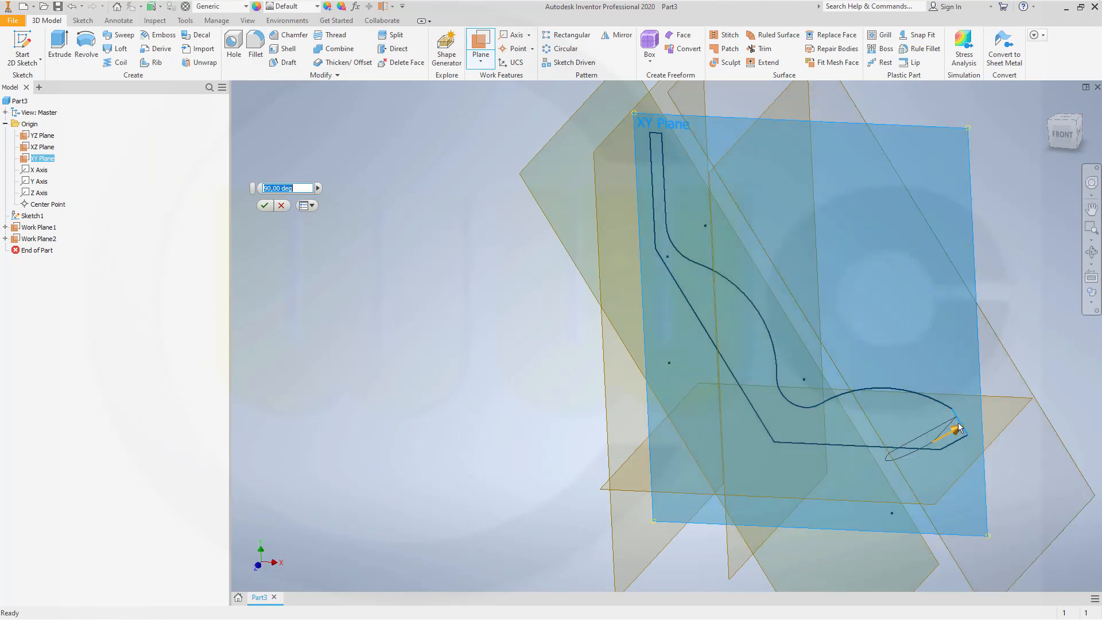
pyautogui.click(264, 205)
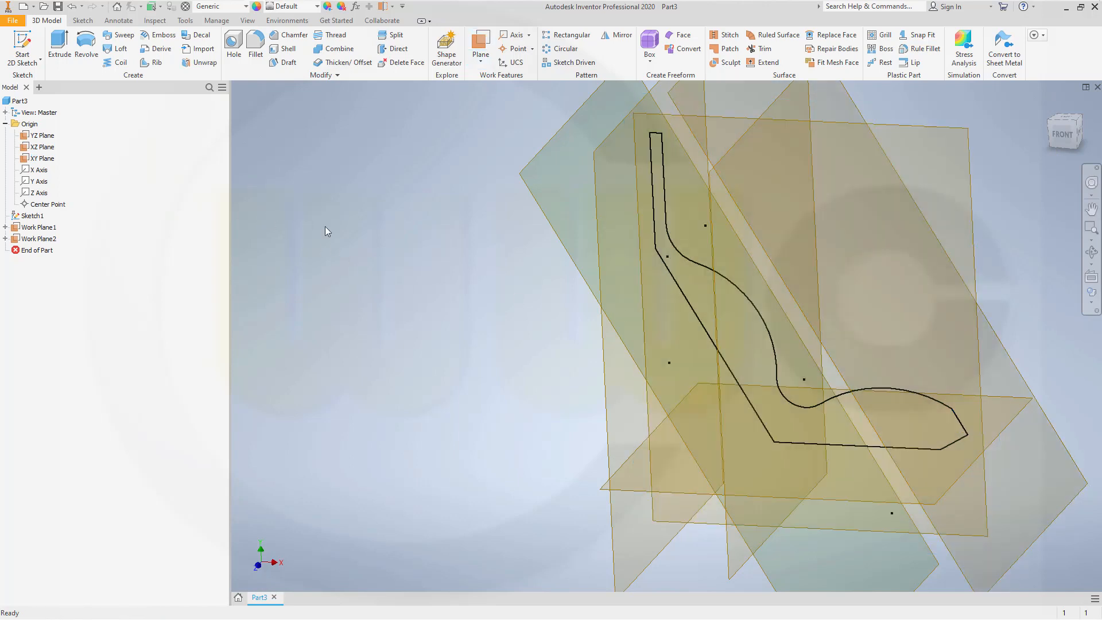
# Step: Hide the YZ, XZ and XY origin planes
pyautogui.scroll(3, 620, 256)
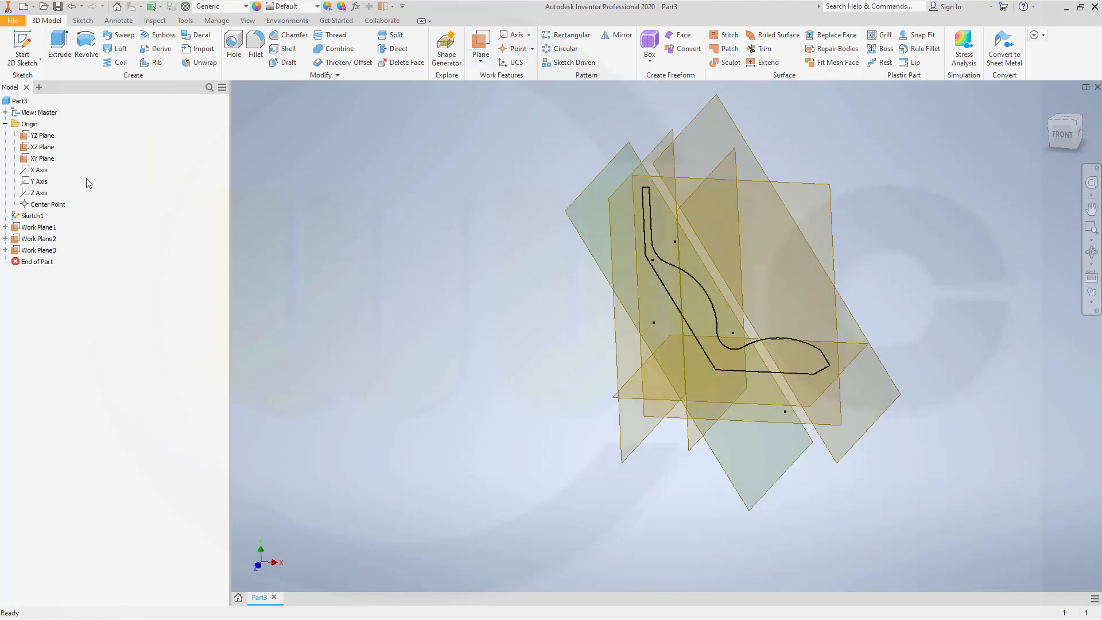
pyautogui.click(43, 135)
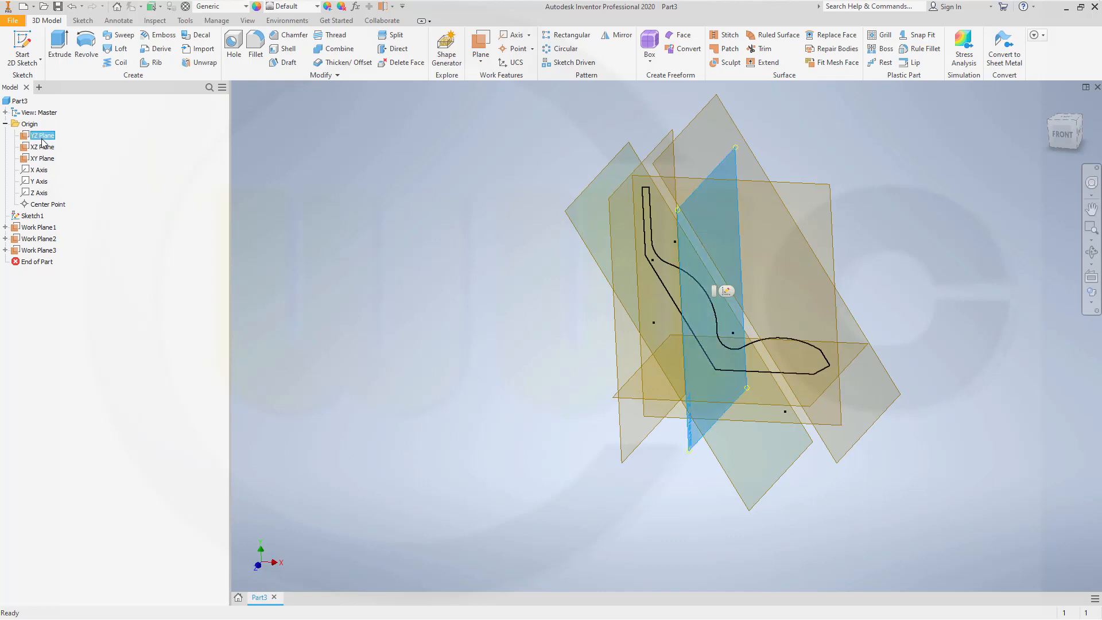
pyautogui.keyDown('shift'); pyautogui.click(42, 159); pyautogui.keyUp('shift')
pyautogui.rightClick(47, 160)
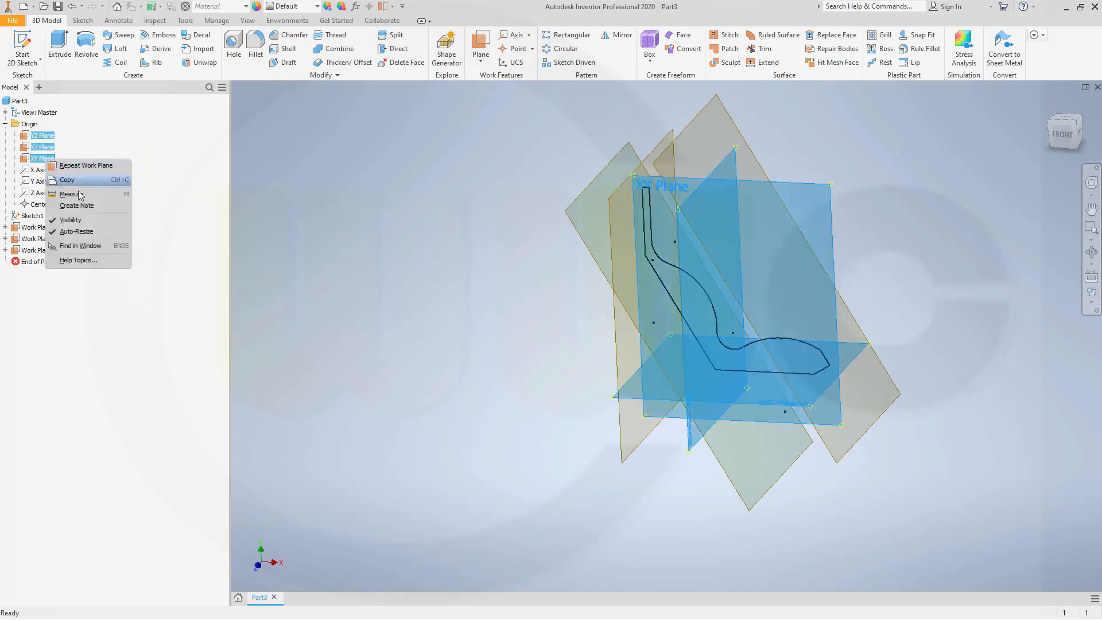
pyautogui.click(80, 220)
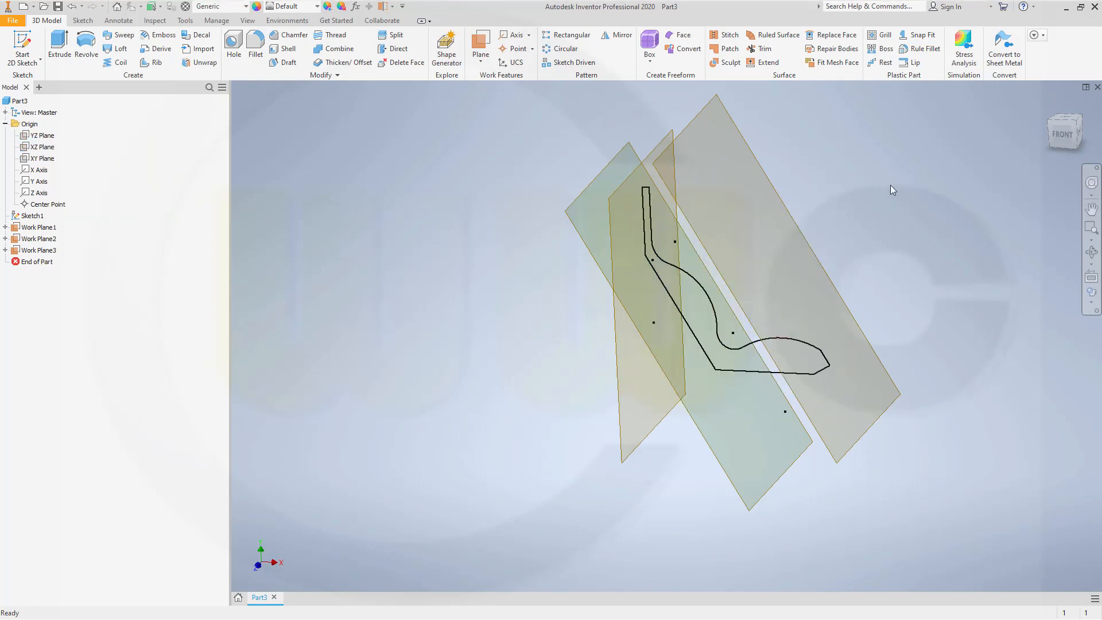
# Step: Hide all three work planes created on the backrest and seat profile
pyautogui.moveTo(893, 190); pyautogui.dragTo(844, 242, button='middle')
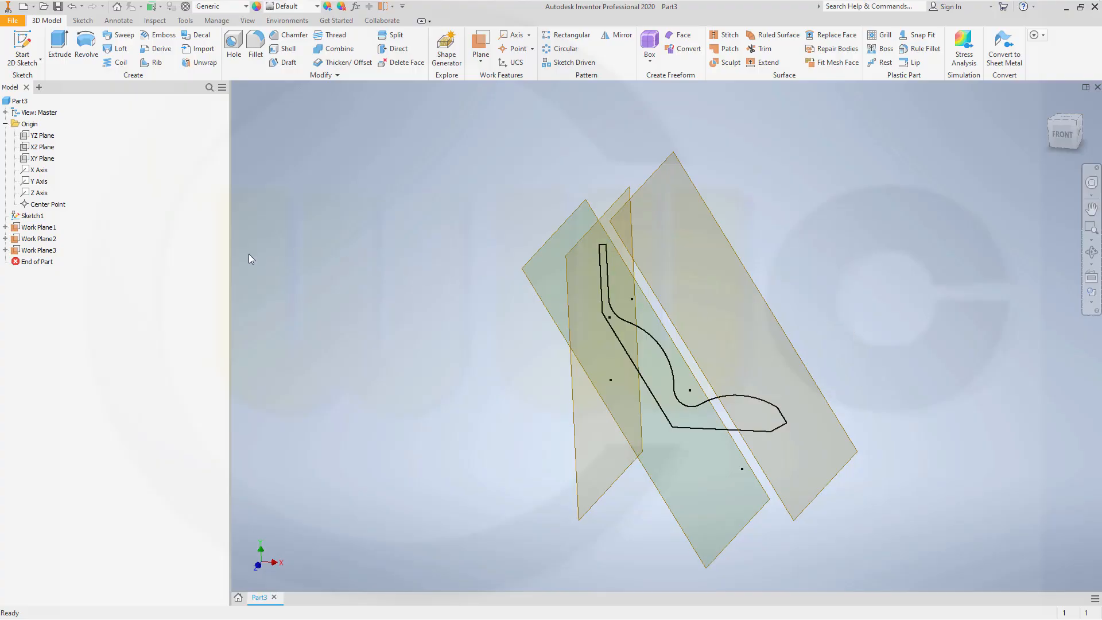
pyautogui.click(44, 228)
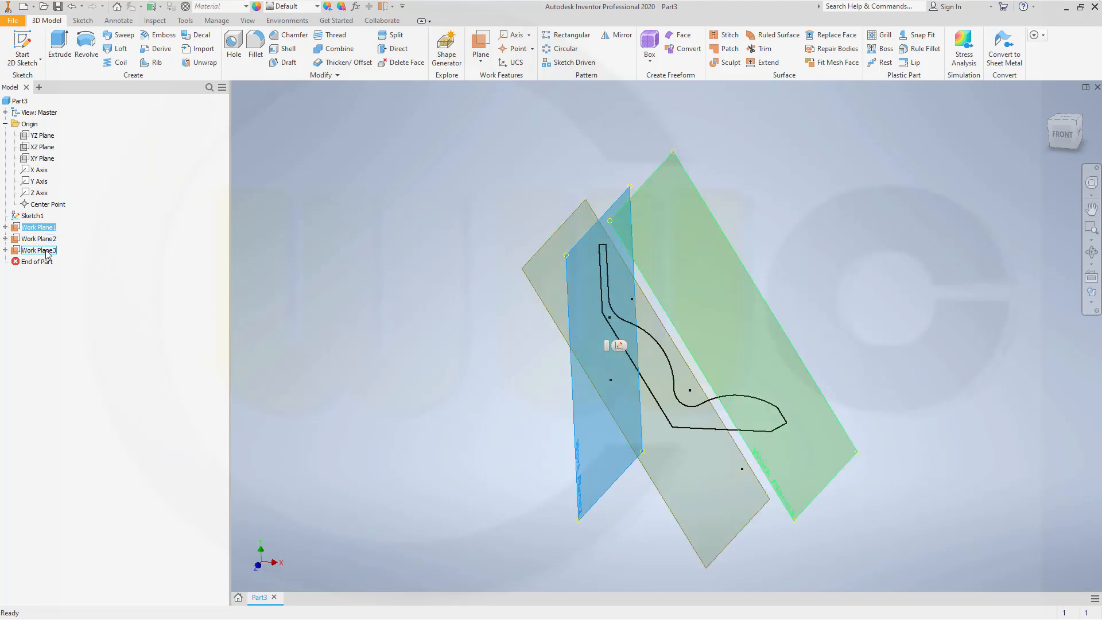
pyautogui.keyDown('shift'); pyautogui.click(46, 251); pyautogui.keyUp('shift')
pyautogui.rightClick(48, 255)
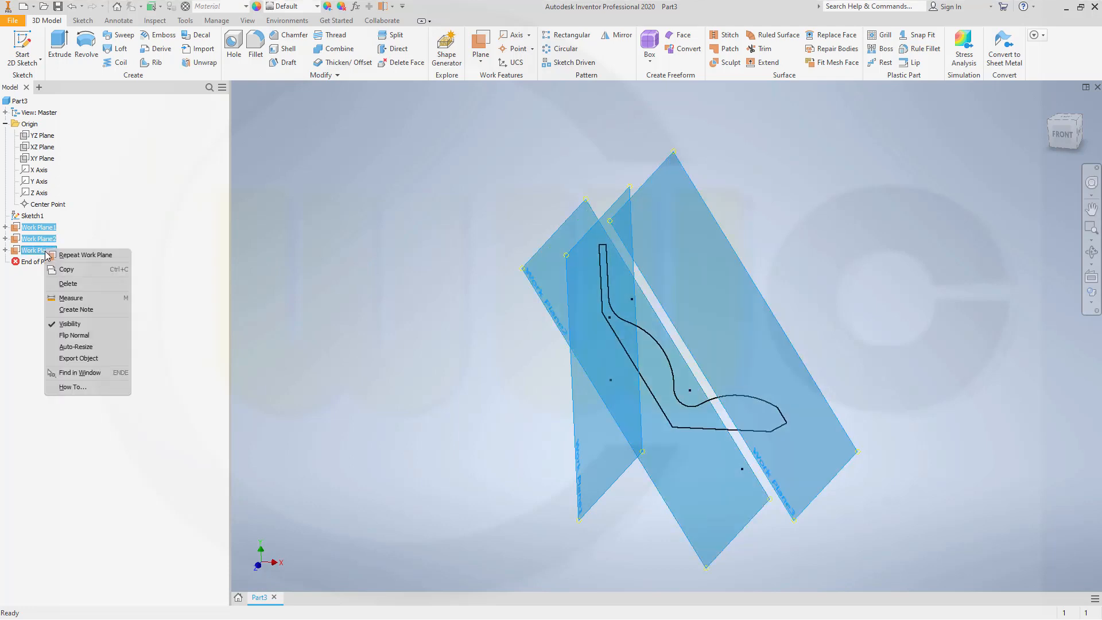
pyautogui.click(69, 324)
# Step: Start a 3D sketch and draw a 100 mm line along the Z direction from the backrest's top rear corner
pyautogui.moveTo(462, 344)
pyautogui.keyDown('shift'); pyautogui.mouseDown(button='middle')
pyautogui.moveTo(504, 281)
pyautogui.moveTo(492, 291)
pyautogui.mouseUp(button='middle'); pyautogui.keyUp('shift')
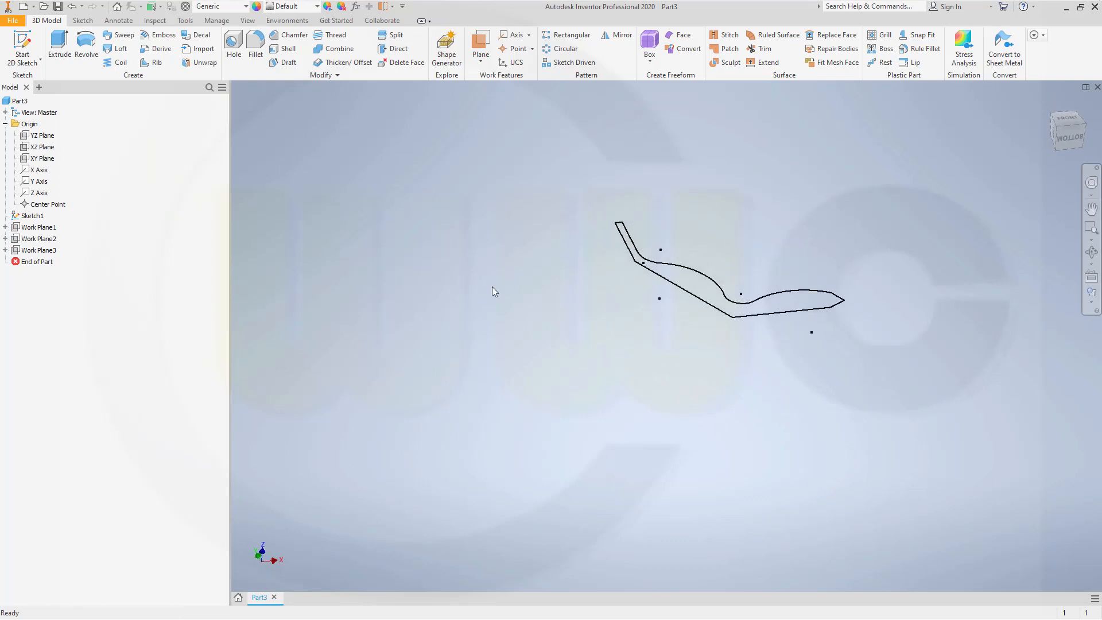
pyautogui.click(40, 62)
pyautogui.click(32, 102)
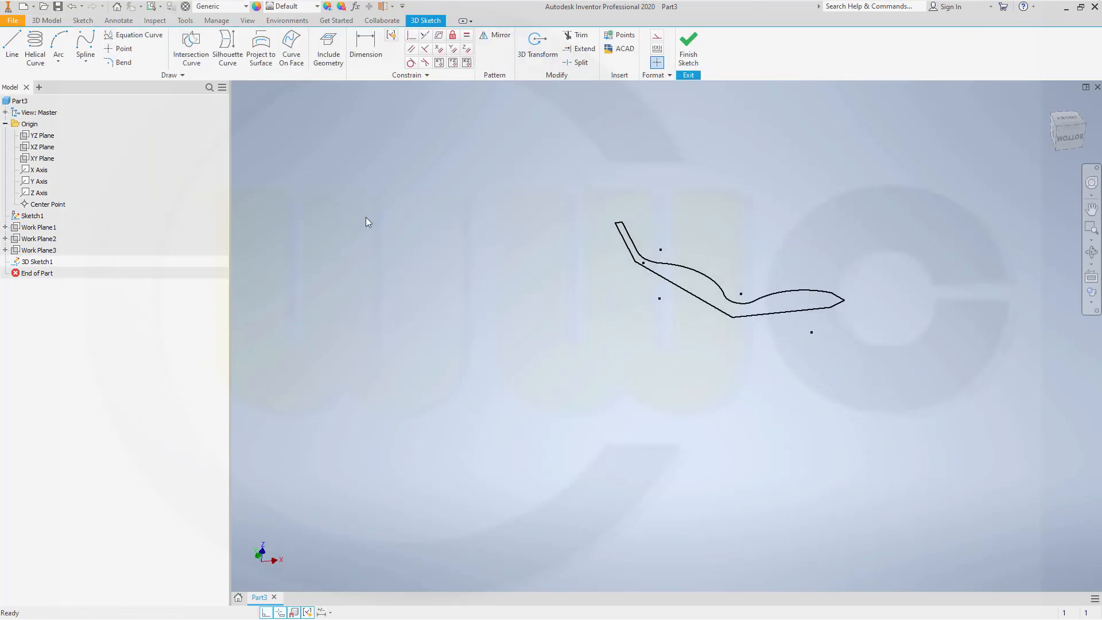
pyautogui.click(11, 46)
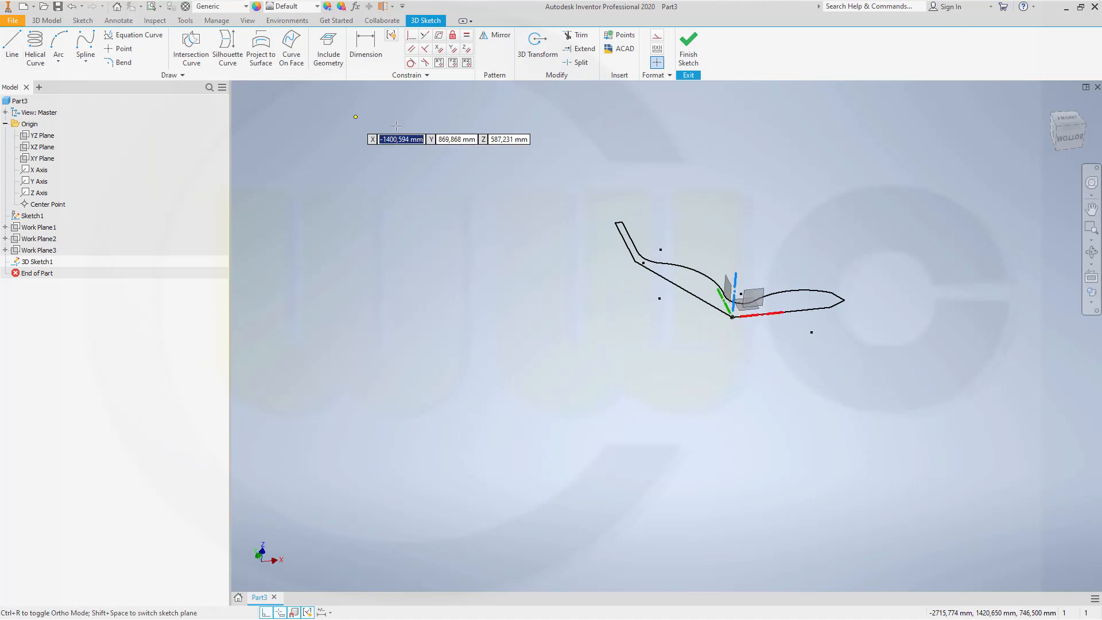
pyautogui.scroll(4, 612, 177)
pyautogui.scroll(-5, 611, 178)
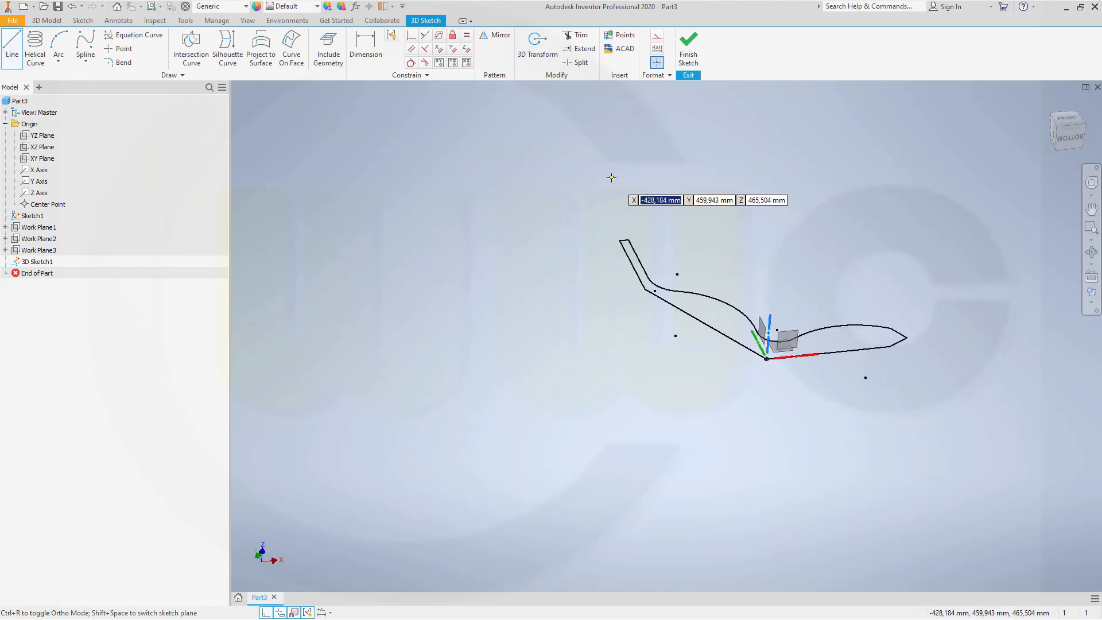
pyautogui.scroll(-3, 611, 177)
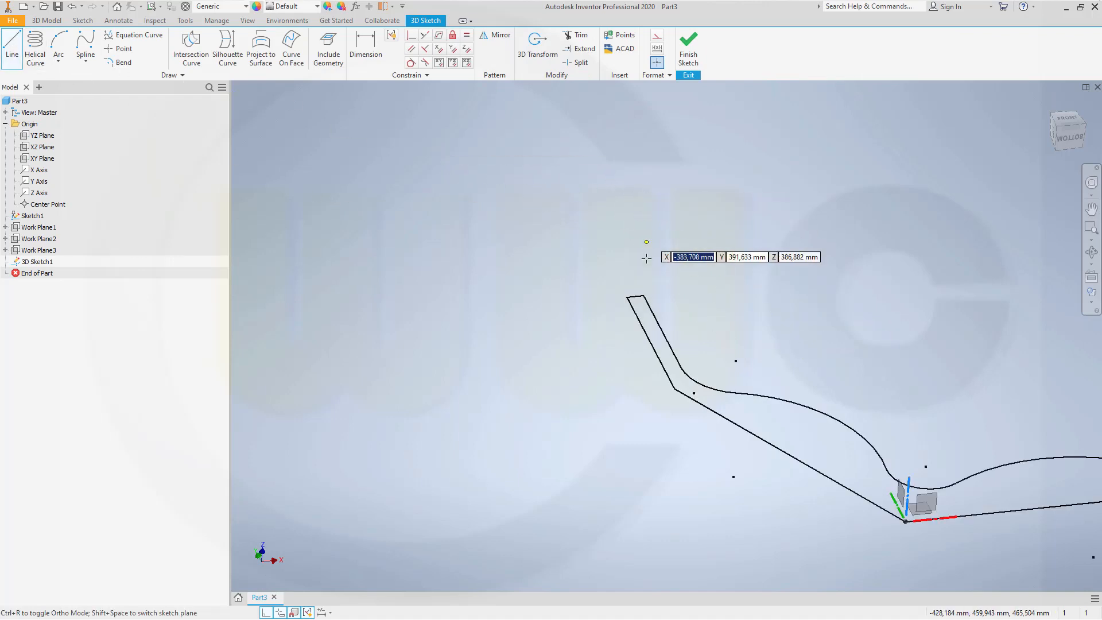
pyautogui.click(627, 296)
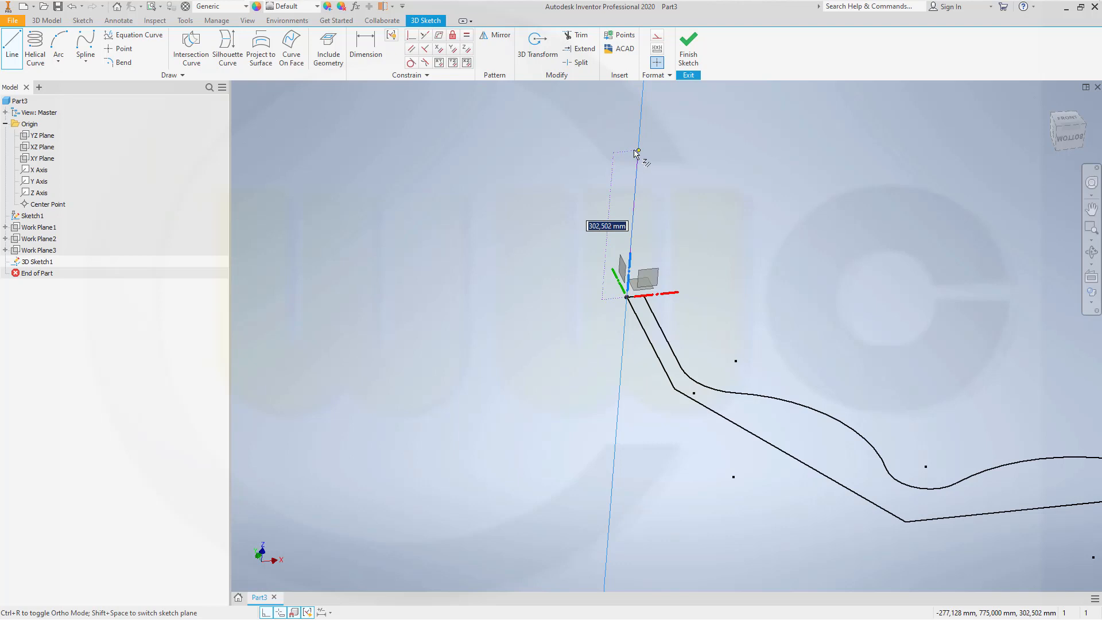
pyautogui.write('100')
pyautogui.press('Return')
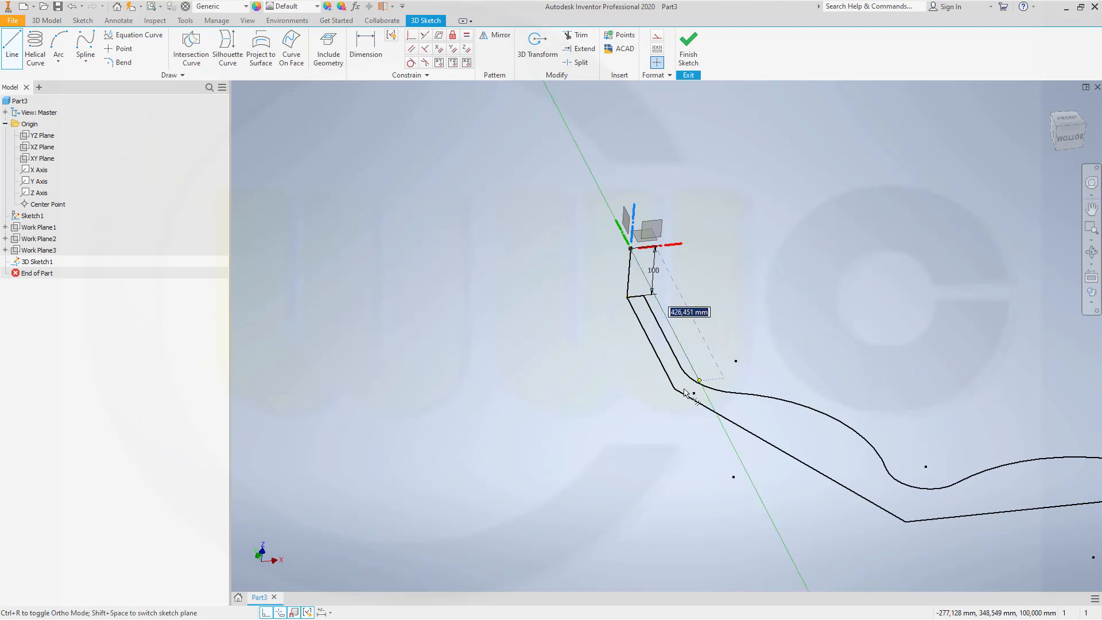
# Step: Draw a 180 mm line along Z from the backrest's rear bend corner and delete the diagonal line connecting it to the 100 mm line
pyautogui.click(675, 389)
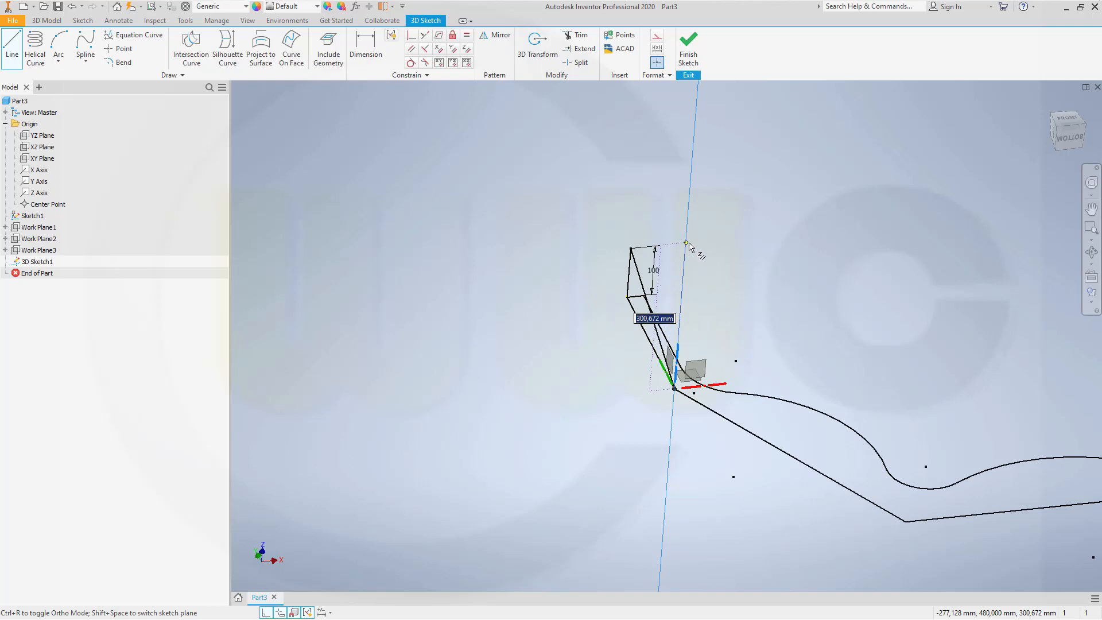
pyautogui.write('180')
pyautogui.press('Return')
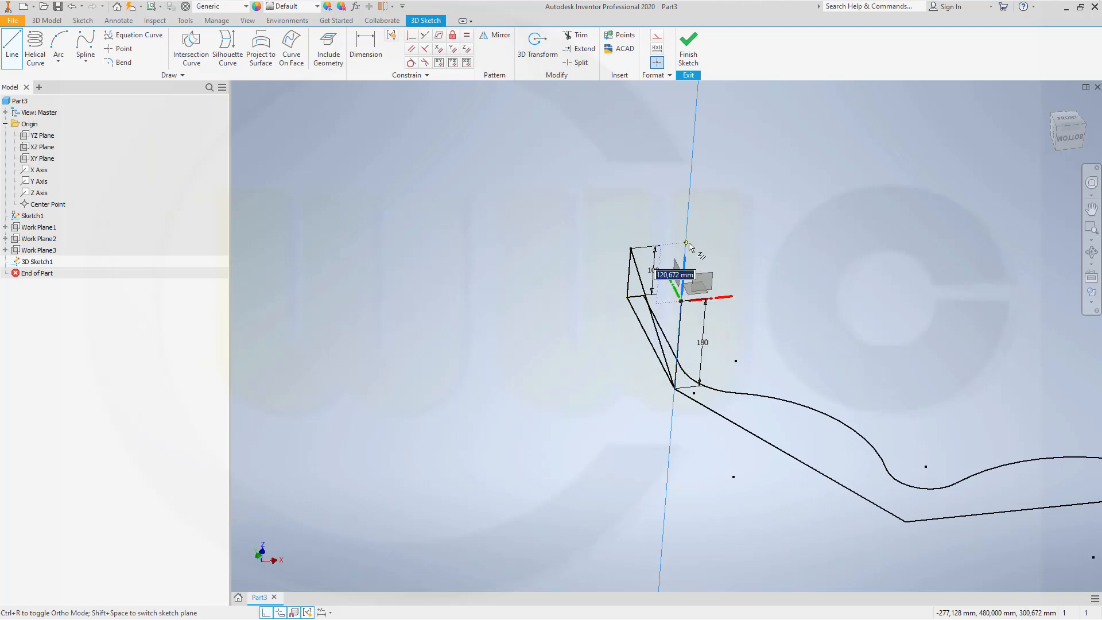
pyautogui.press('Escape')
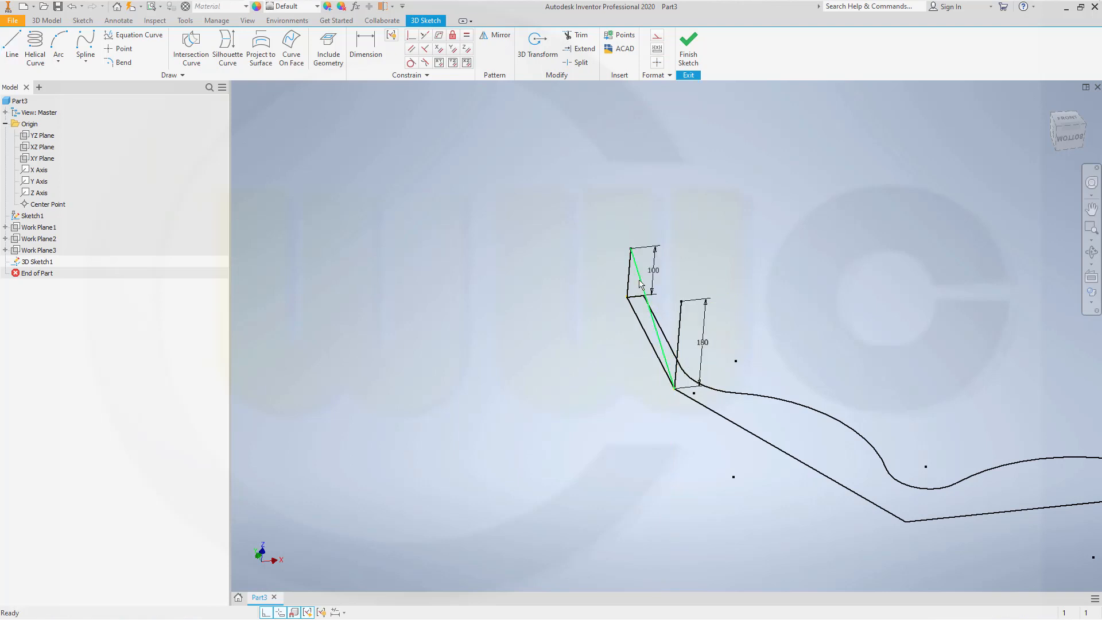
pyautogui.click(641, 284)
# Step: Draw a 122 mm 3D sketch line along Z from the rear corner where the backrest meets the seat base
pyautogui.click(12, 43)
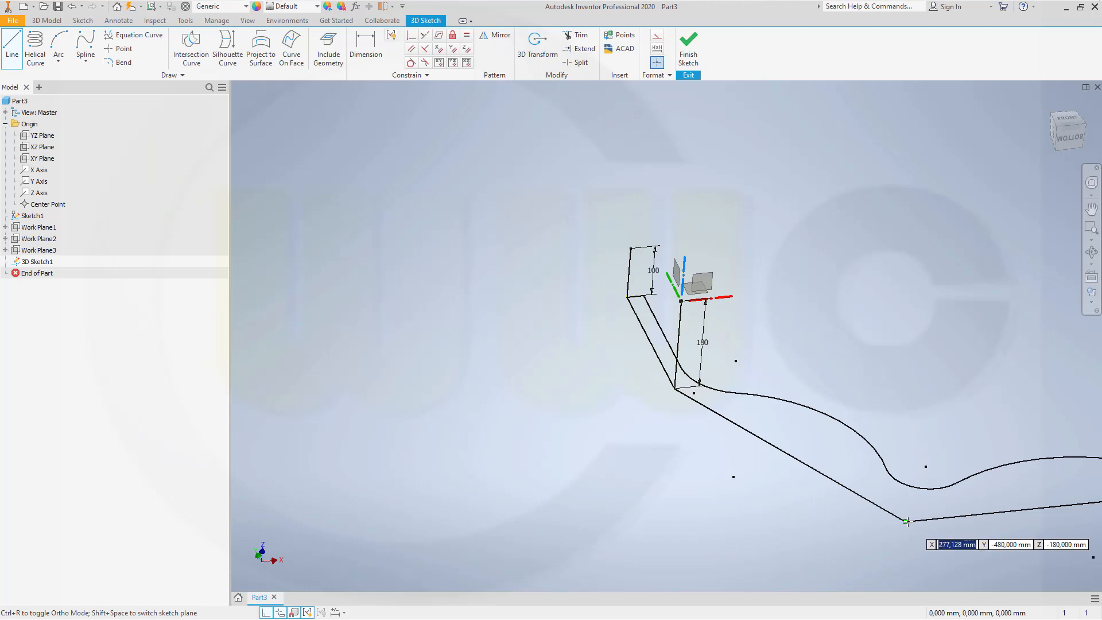
pyautogui.click(906, 521)
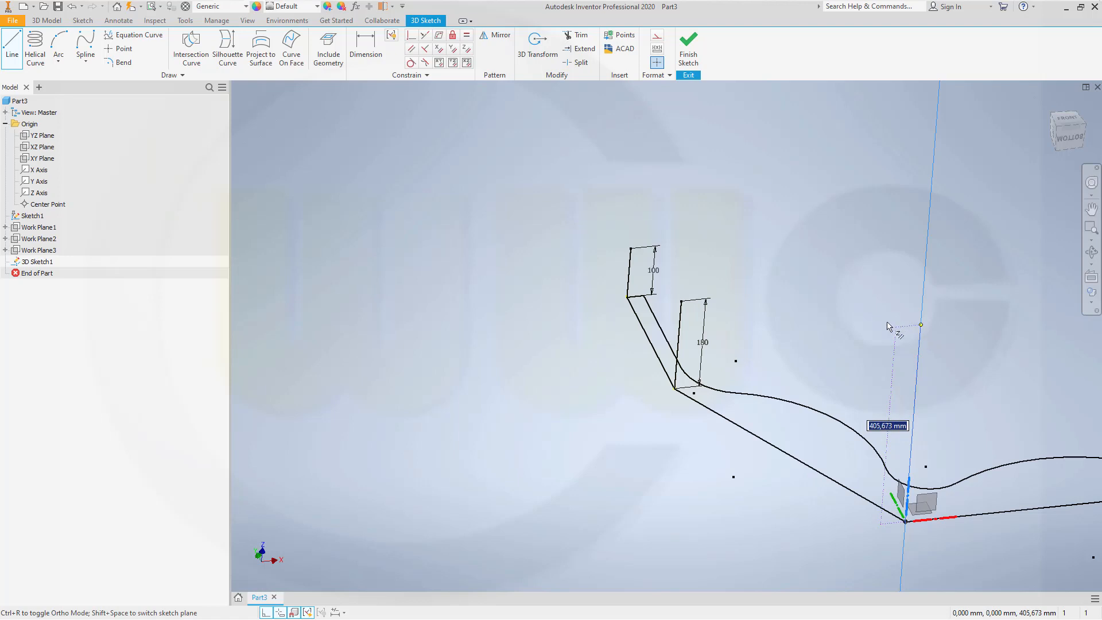
pyautogui.write('122')
pyautogui.press('Return')
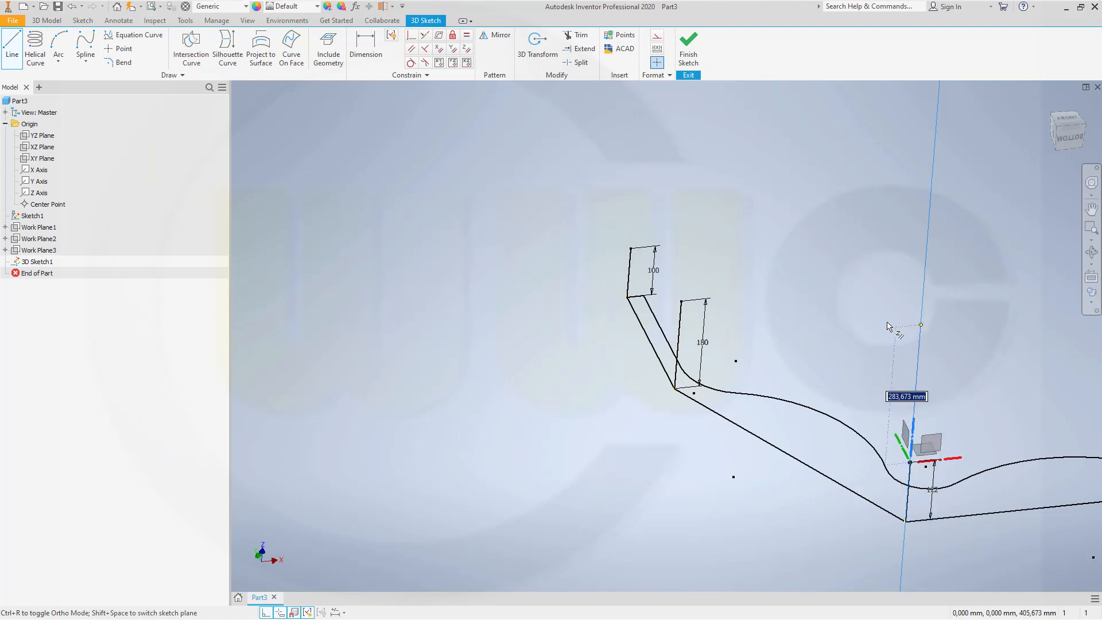
pyautogui.press('Escape')
# Step: Draw a 200 mm line along Z from the seat base's lower front corner and finish the 3D sketch
pyautogui.moveTo(1014, 428); pyautogui.dragTo(688, 374, button='middle')
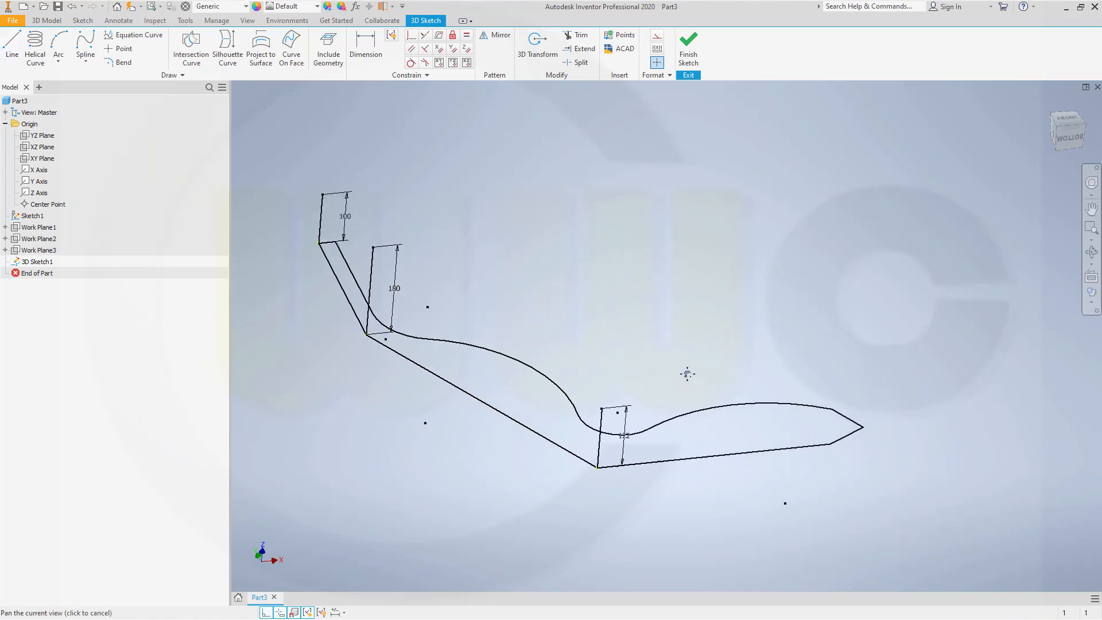
pyautogui.click(12, 46)
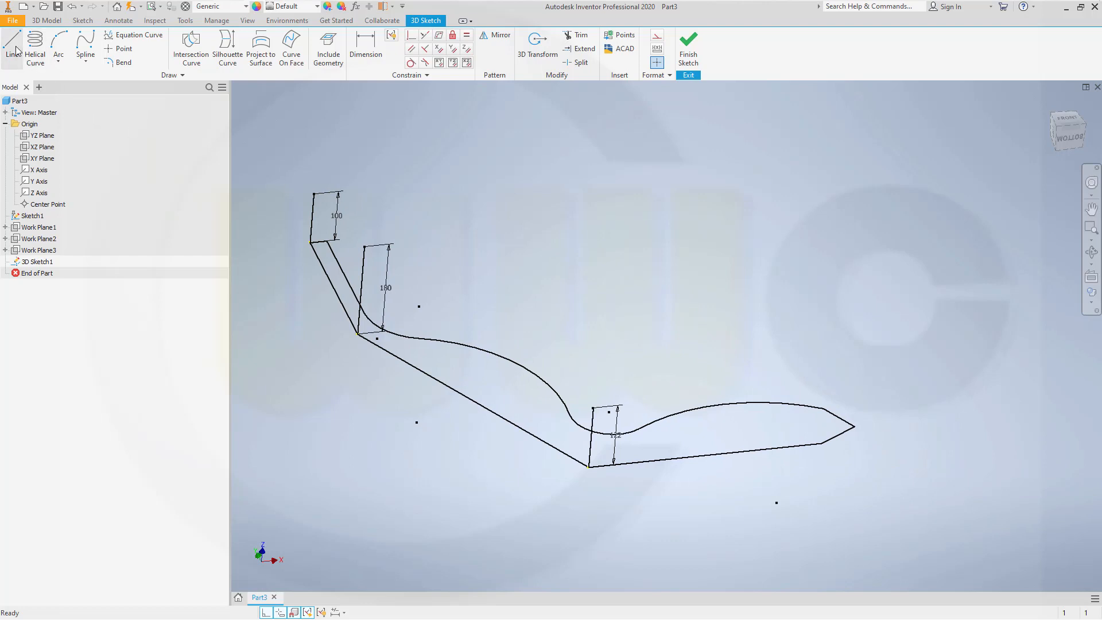
pyautogui.click(821, 443)
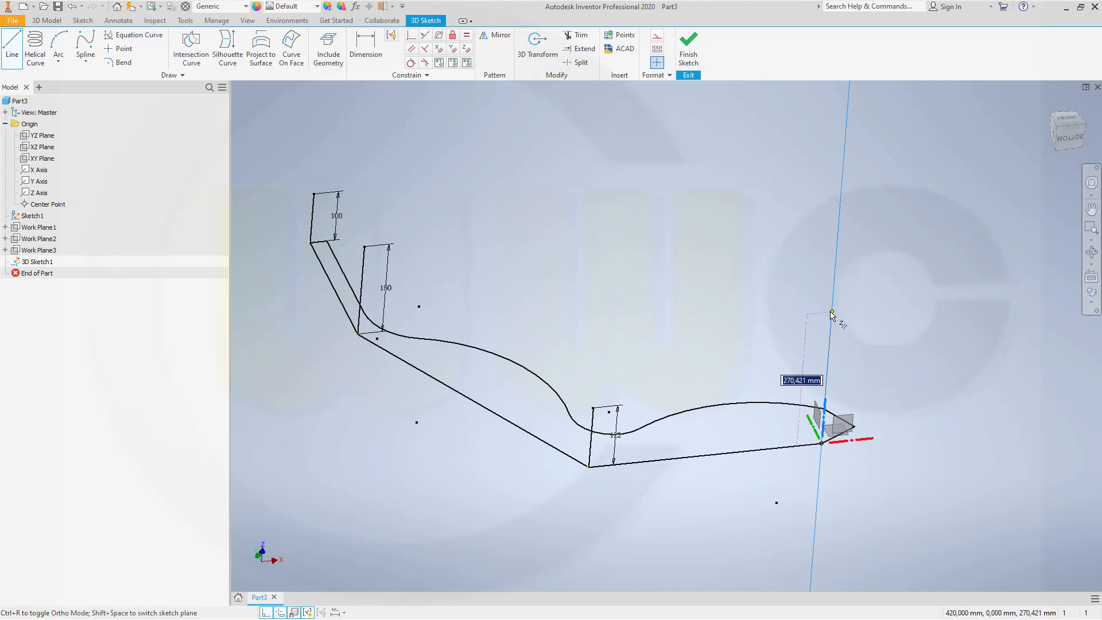
pyautogui.write('200')
pyautogui.press('Return')
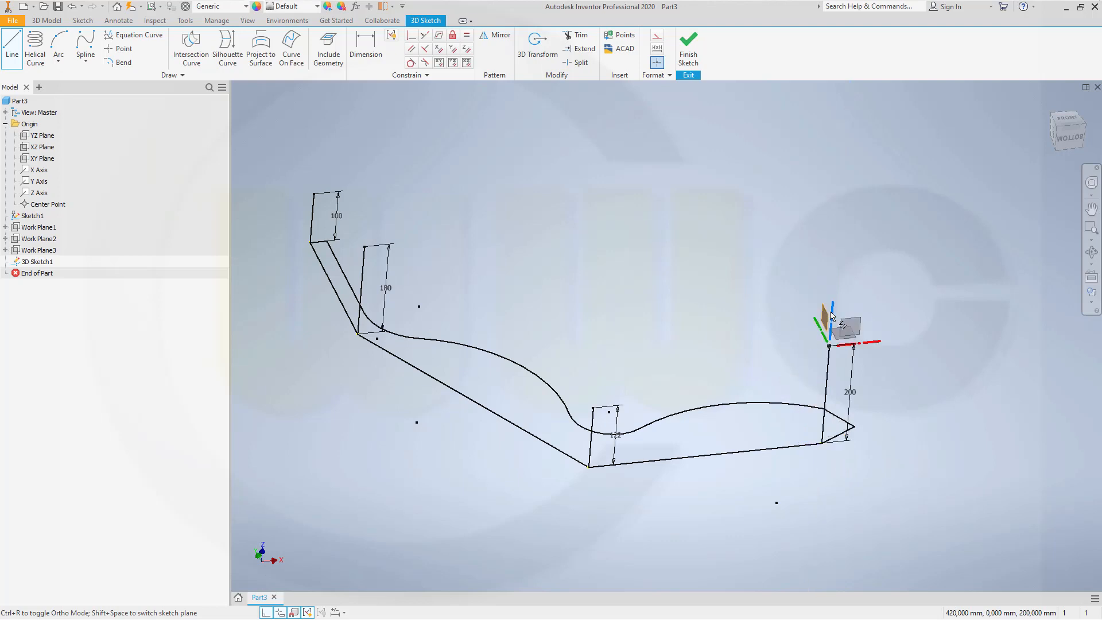
pyautogui.press('Escape')
pyautogui.moveTo(720, 394)
pyautogui.keyDown('shift'); pyautogui.mouseDown(button='middle')
pyautogui.moveTo(682, 352)
pyautogui.moveTo(682, 333)
pyautogui.moveTo(706, 363)
pyautogui.moveTo(663, 291)
pyautogui.mouseUp(button='middle'); pyautogui.keyUp('shift')
pyautogui.click(695, 60)
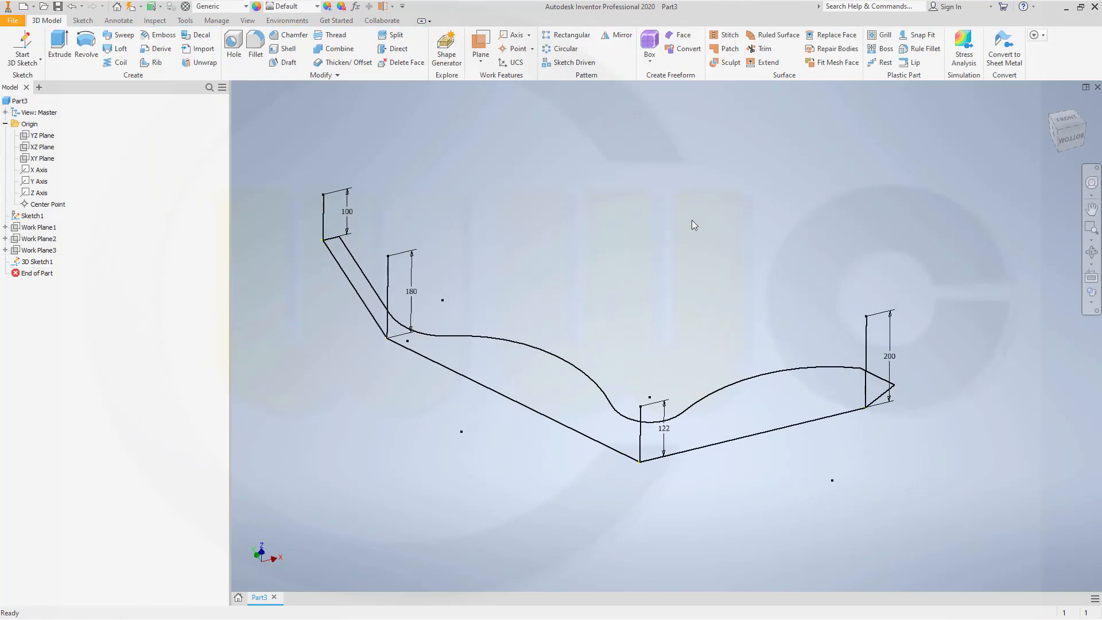
# Step: Start a 2D sketch on the first work plane, which runs through the upper backrest
pyautogui.moveTo(595, 322)
pyautogui.mouseDown(button='middle')
pyautogui.moveTo(633, 329)
pyautogui.moveTo(629, 343)
pyautogui.moveTo(672, 320)
pyautogui.moveTo(668, 352)
pyautogui.moveTo(625, 337)
pyautogui.moveTo(660, 340)
pyautogui.mouseUp(button='middle')
pyautogui.moveTo(598, 266); pyautogui.dragTo(713, 294, button='middle')
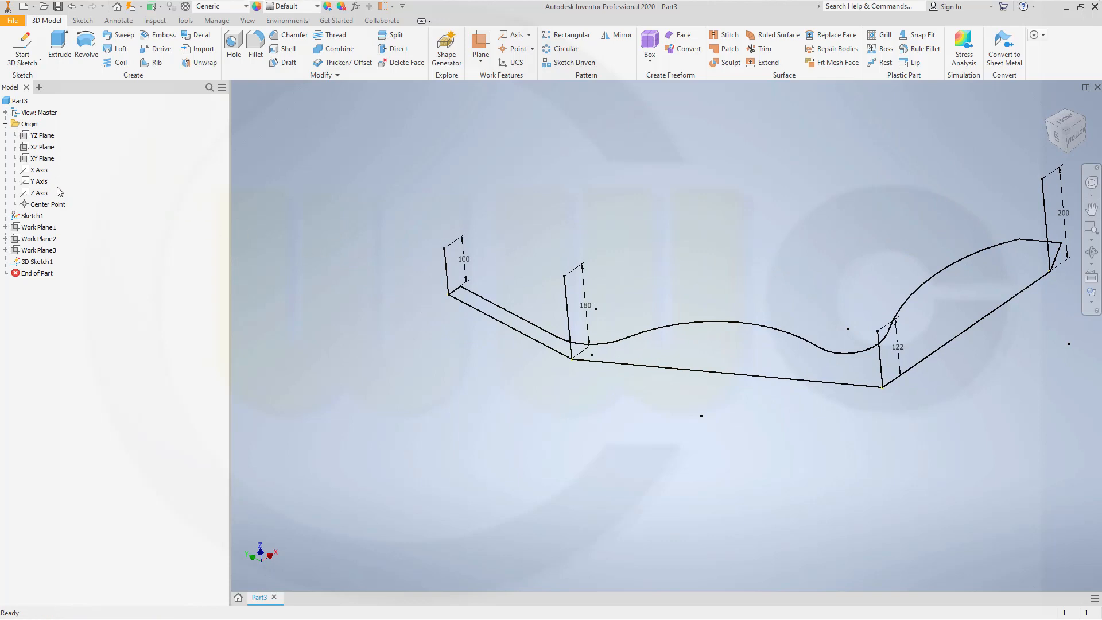
pyautogui.click(40, 227)
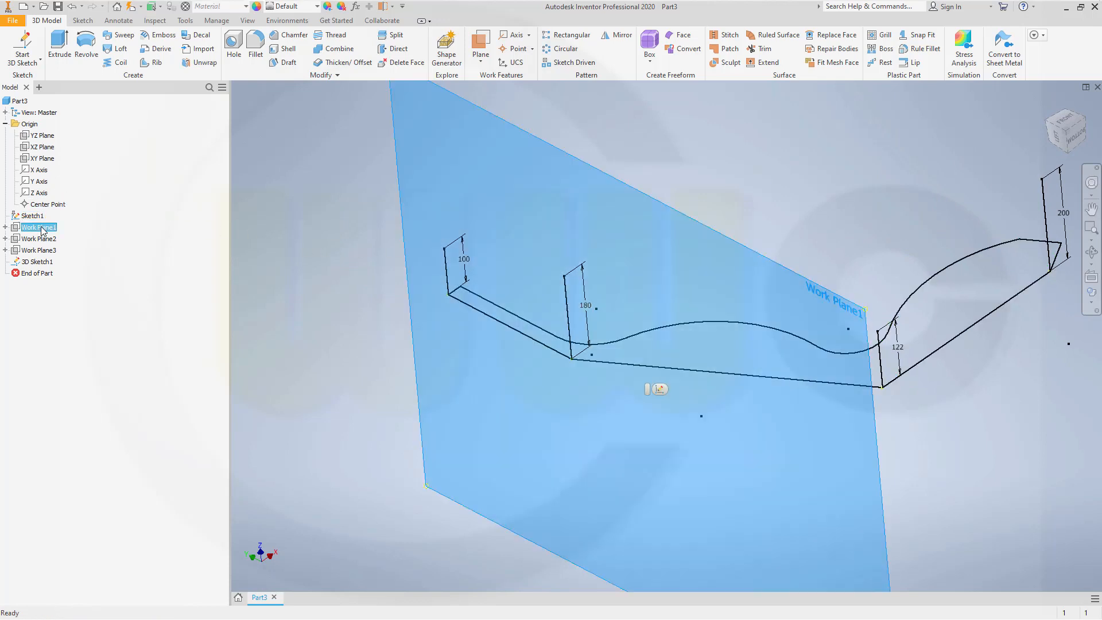
pyautogui.click(660, 390)
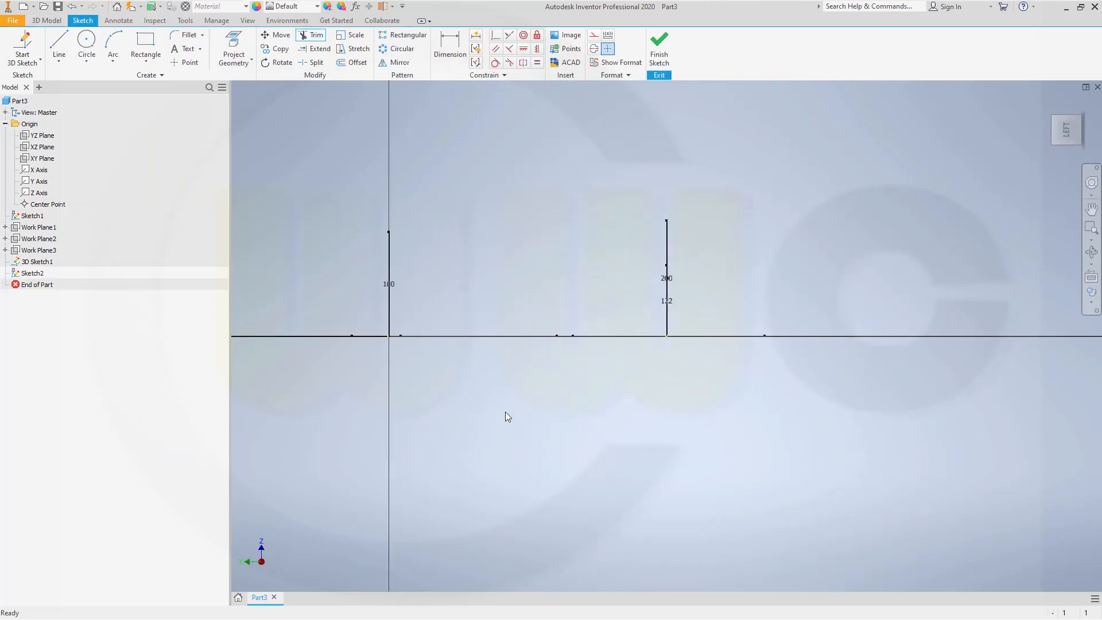
pyautogui.moveTo(504, 421); pyautogui.dragTo(759, 434, button='middle')
pyautogui.keyDown('shift'); pyautogui.moveTo(578, 423); pyautogui.dragTo(557, 435, button='middle'); pyautogui.keyUp('shift')
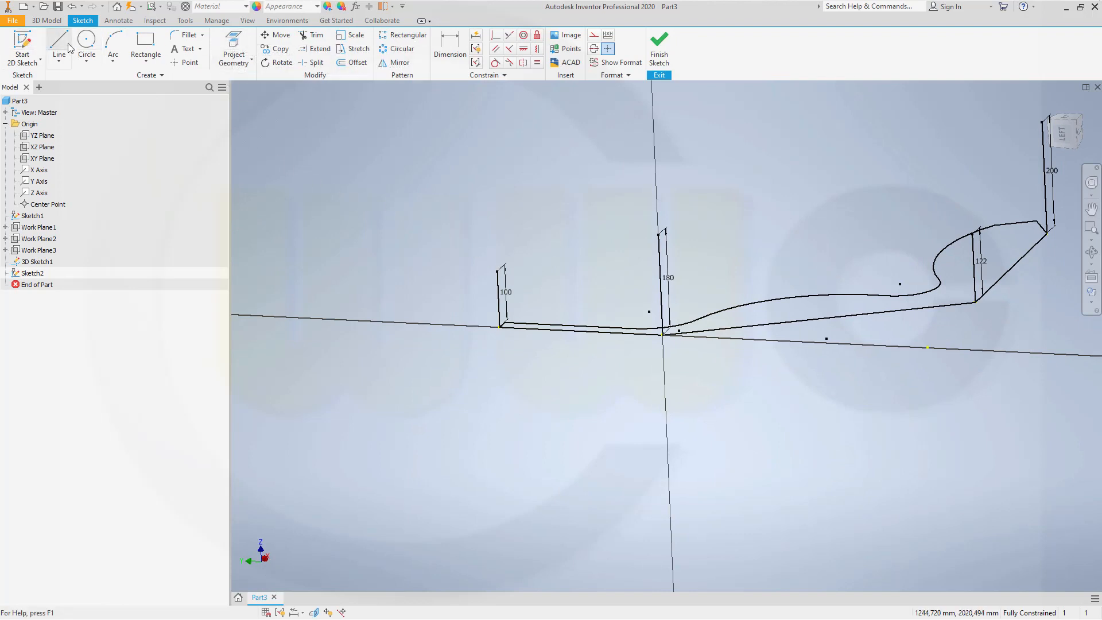
# Step: Project the 100 mm and 180 mm lines of the 3D sketch into the active sketch
pyautogui.click(113, 45)
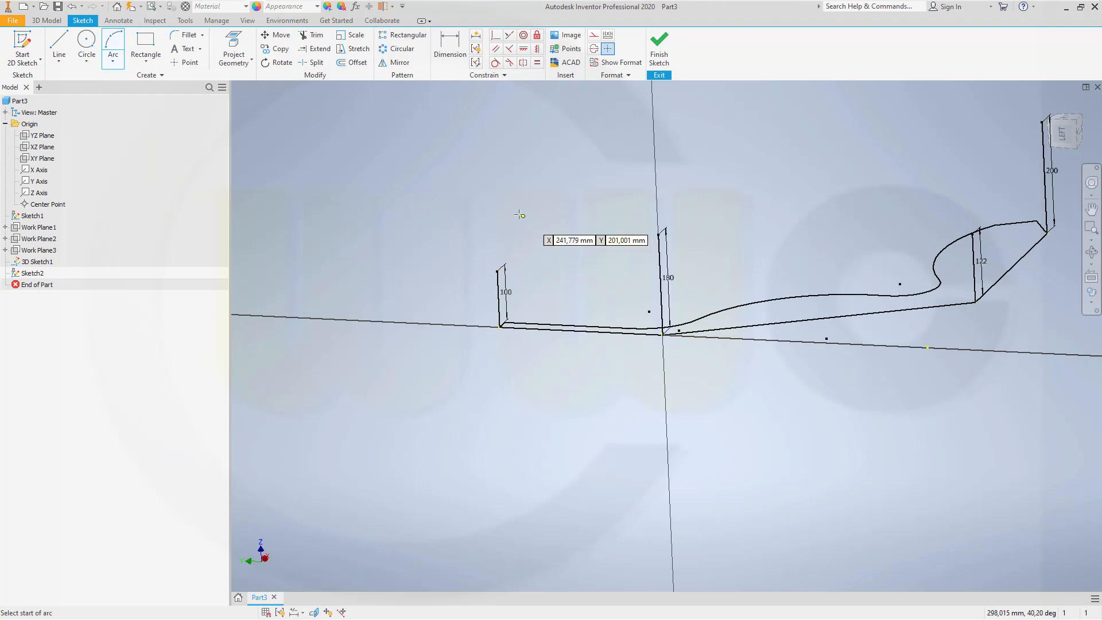
pyautogui.press('Escape')
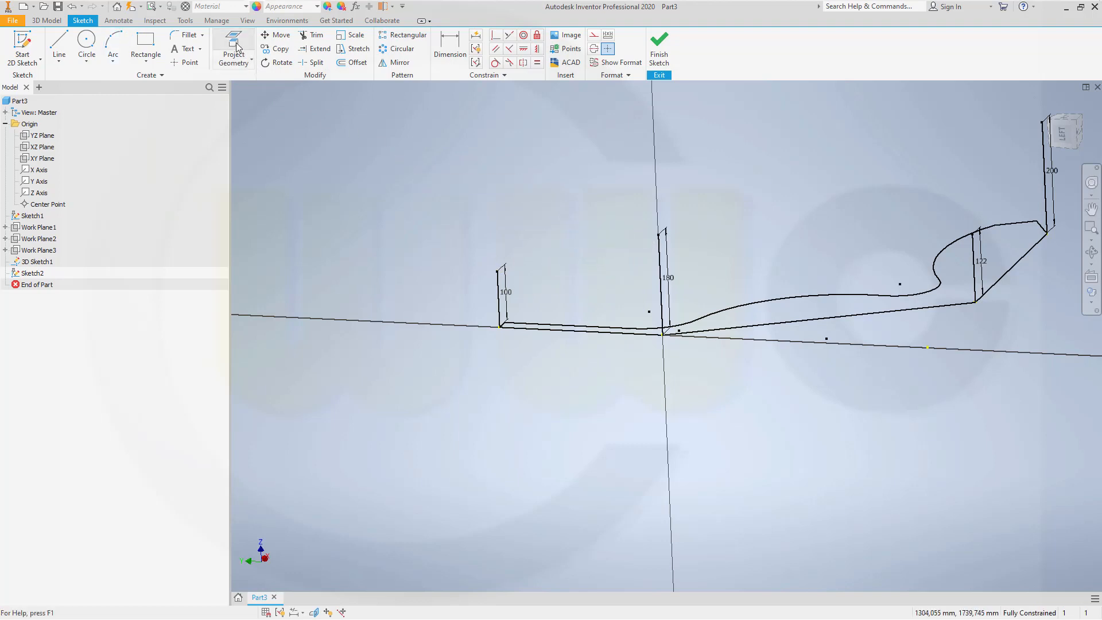
pyautogui.click(238, 48)
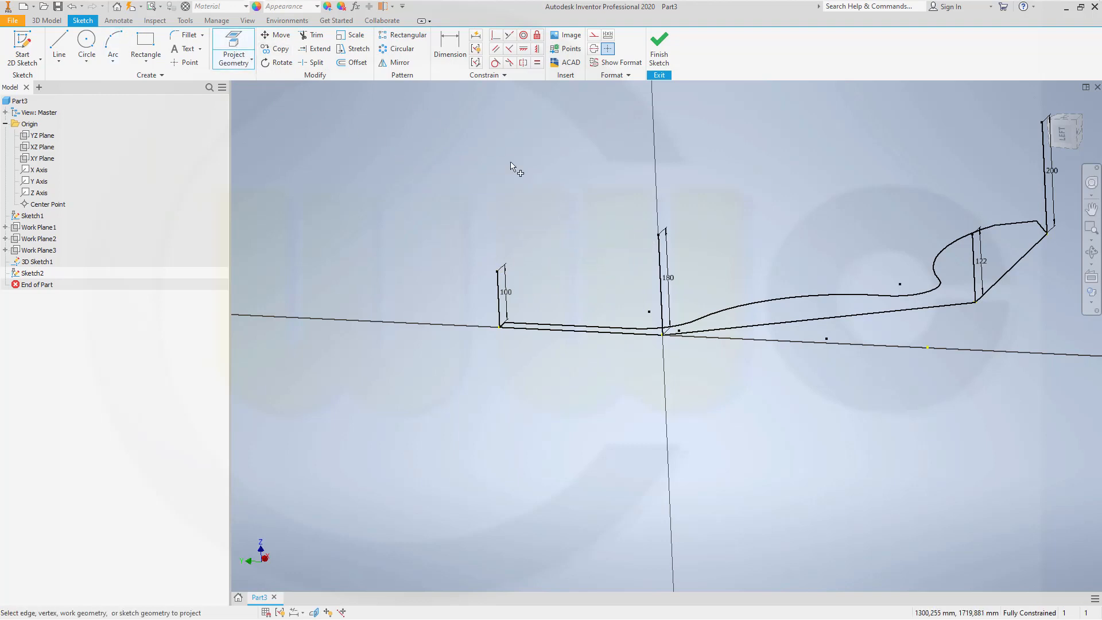
pyautogui.click(500, 298)
pyautogui.click(662, 270)
pyautogui.press('Escape')
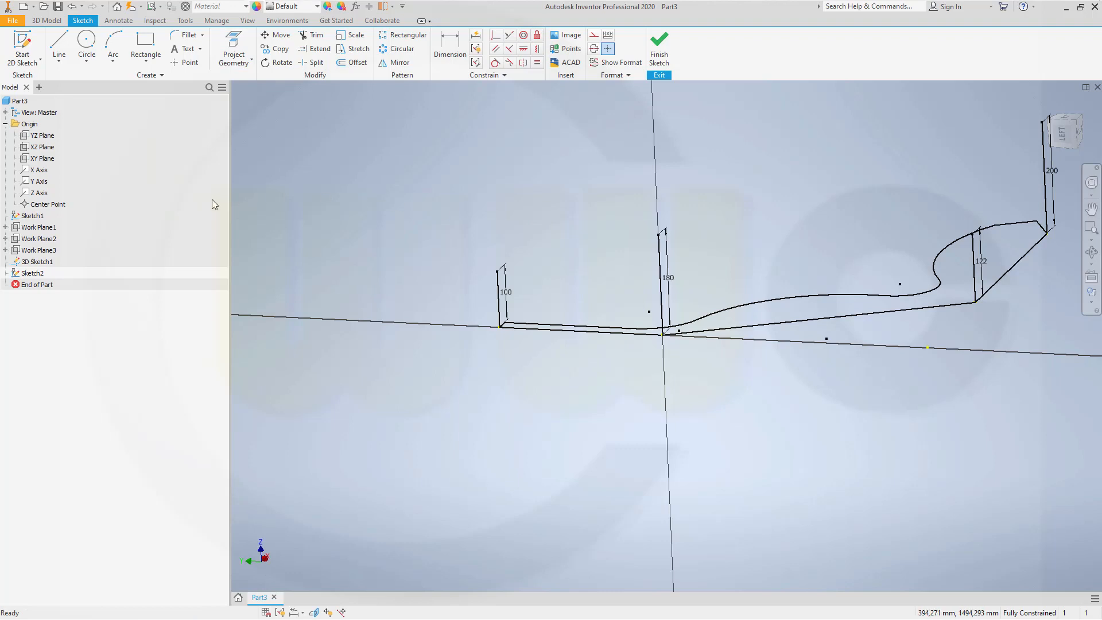
# Step: Hide the 3D sketch so only the projected lines remain beside the seat profile
pyautogui.rightClick(54, 263)
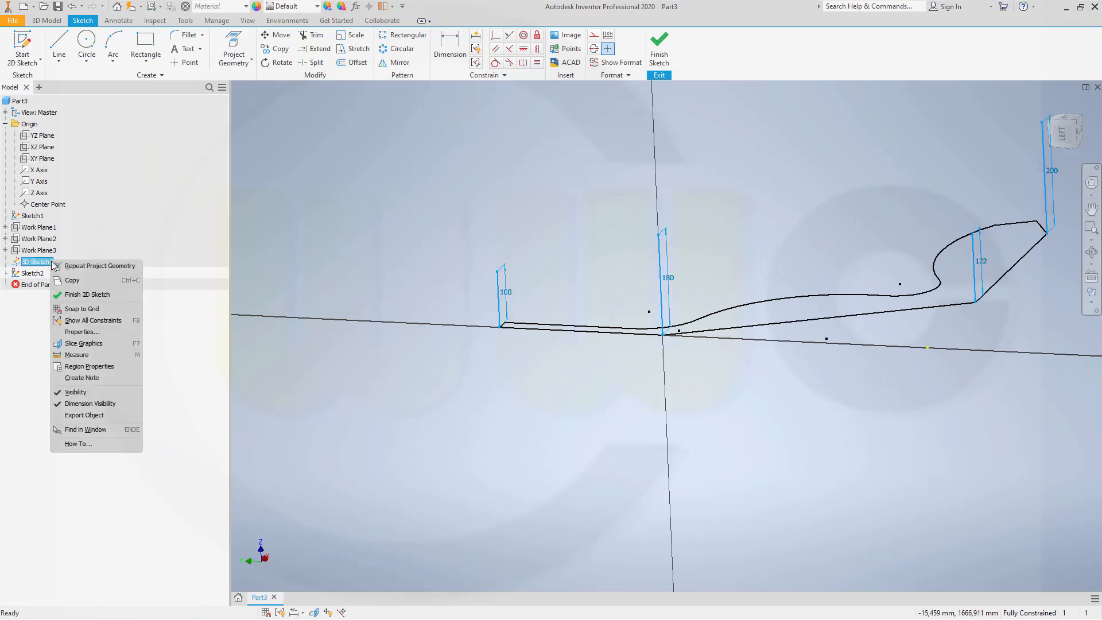
pyautogui.click(82, 394)
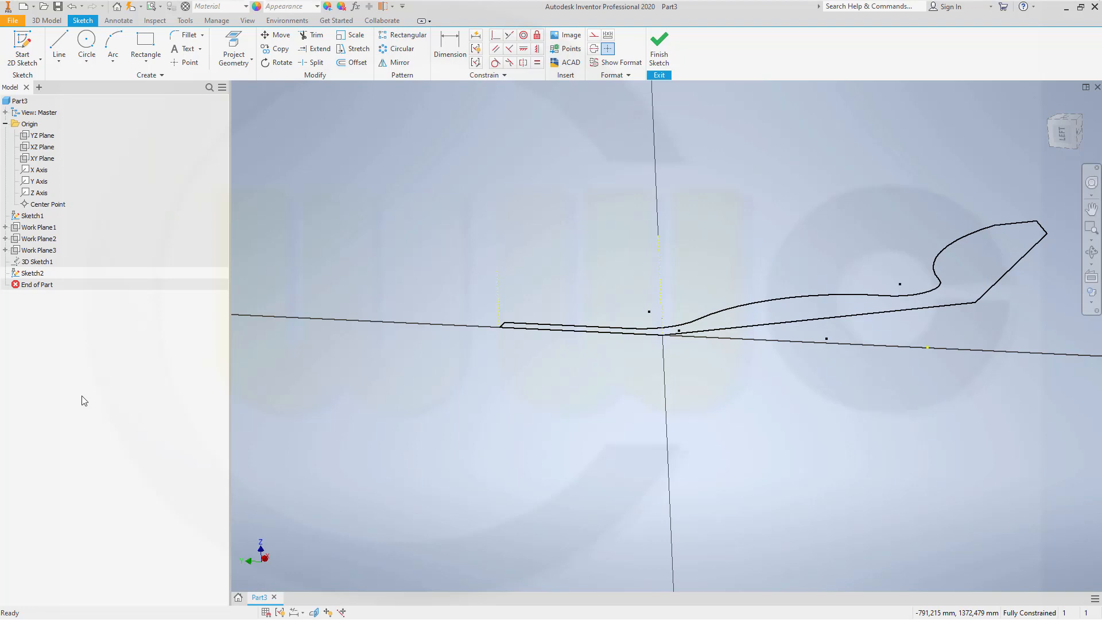
pyautogui.rightClick(56, 261)
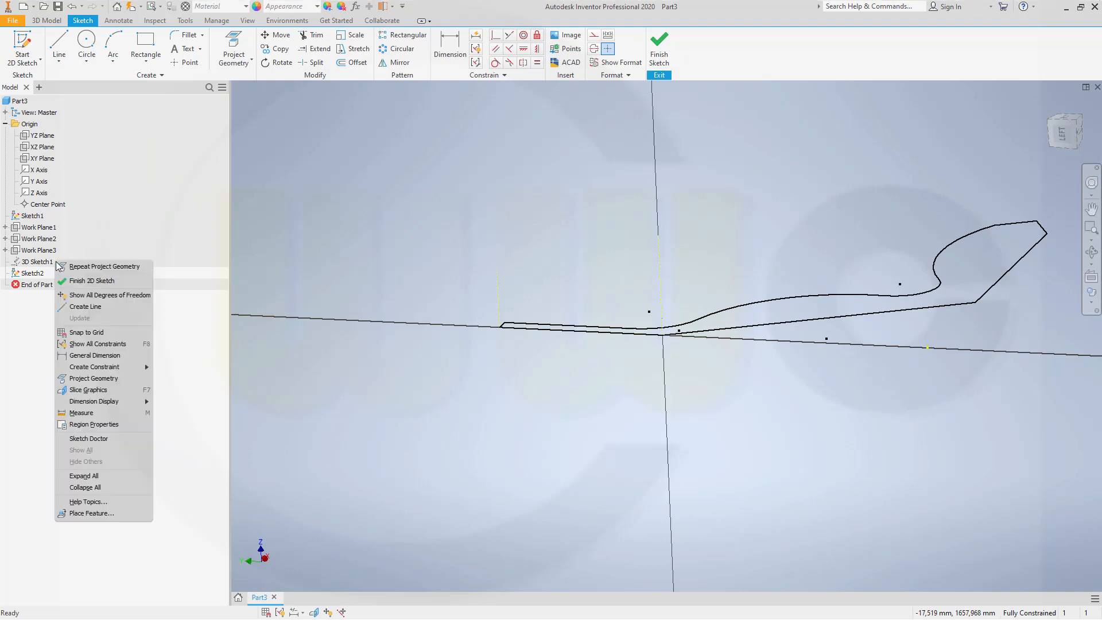
pyautogui.moveTo(78, 401)
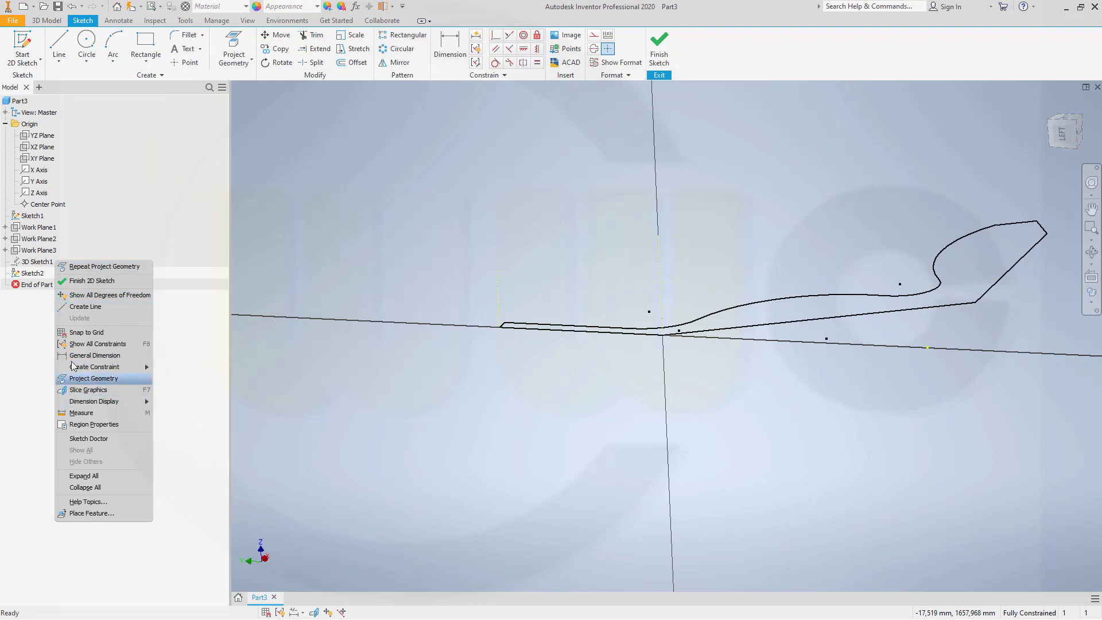
pyautogui.click(412, 213)
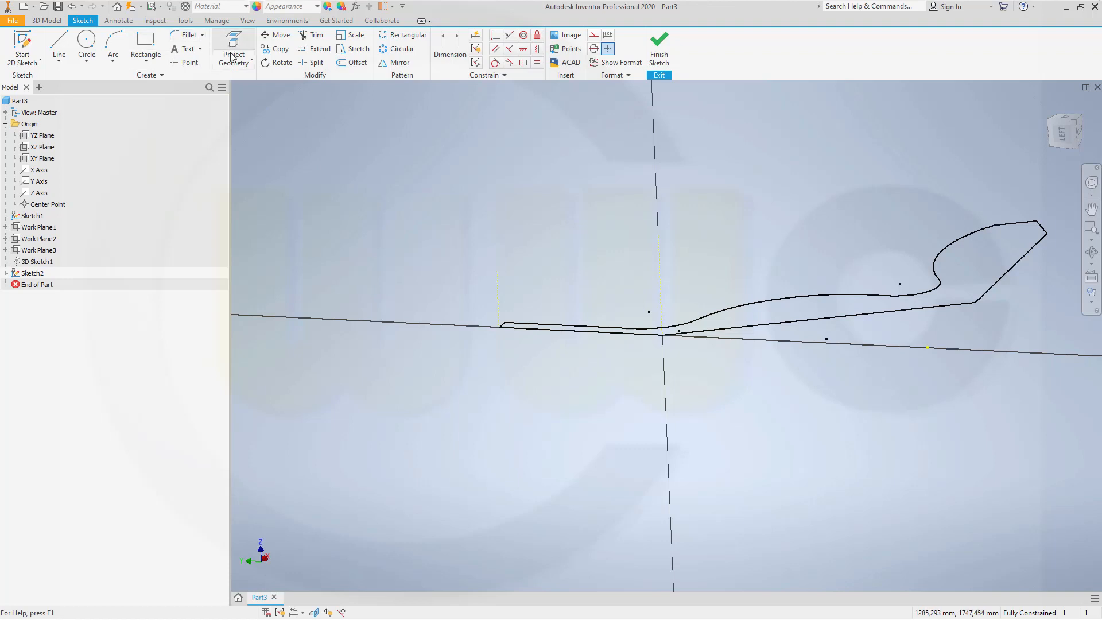
# Step: Draw an 800 mm radius arc between the outer ends of the projected 100 mm and 180 mm lines and finish the sketch
pyautogui.click(121, 51)
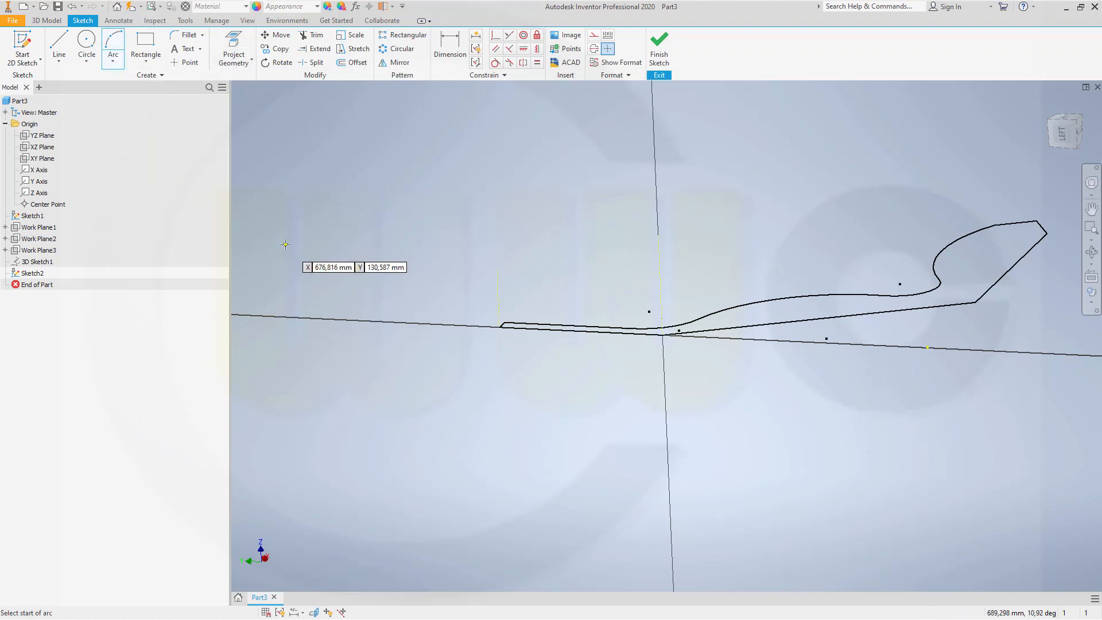
pyautogui.click(497, 270)
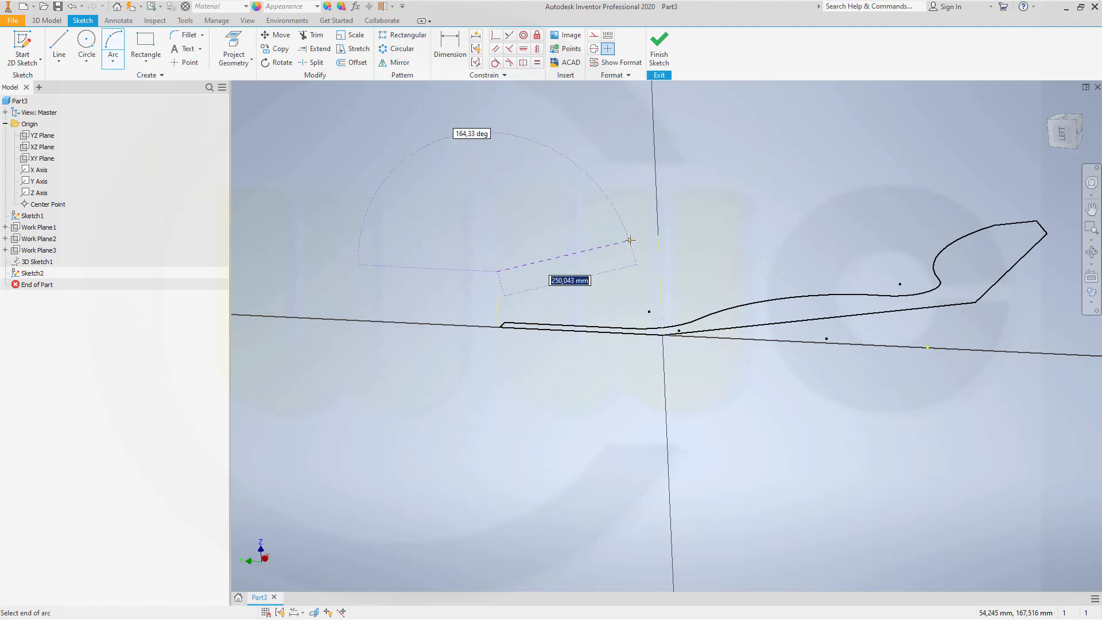
pyautogui.click(659, 234)
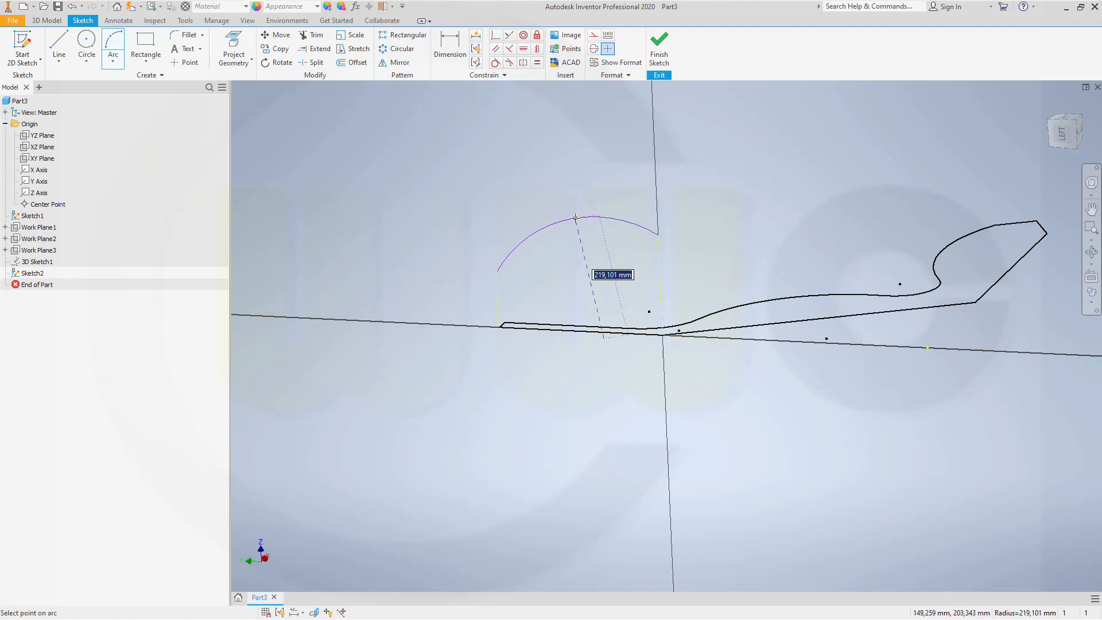
pyautogui.write('800')
pyautogui.press('Return')
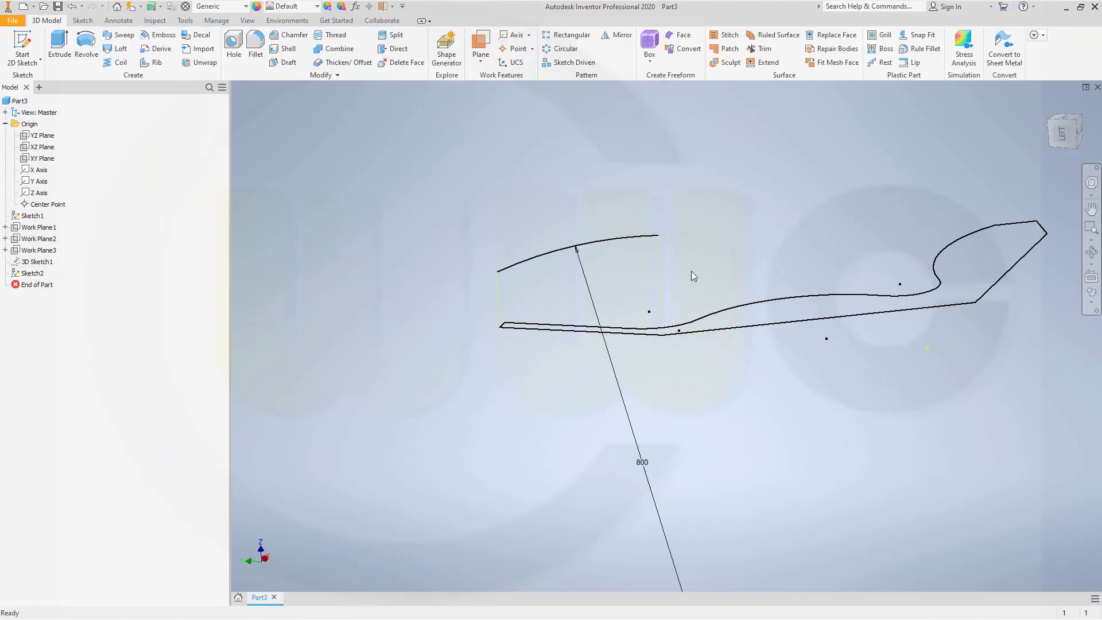
# Step: Make the 3D sketch with the width lines visible again
pyautogui.keyDown('shift'); pyautogui.moveTo(691, 271); pyautogui.dragTo(664, 277, button='middle'); pyautogui.keyUp('shift')
pyautogui.moveTo(757, 255); pyautogui.dragTo(660, 289, button='middle')
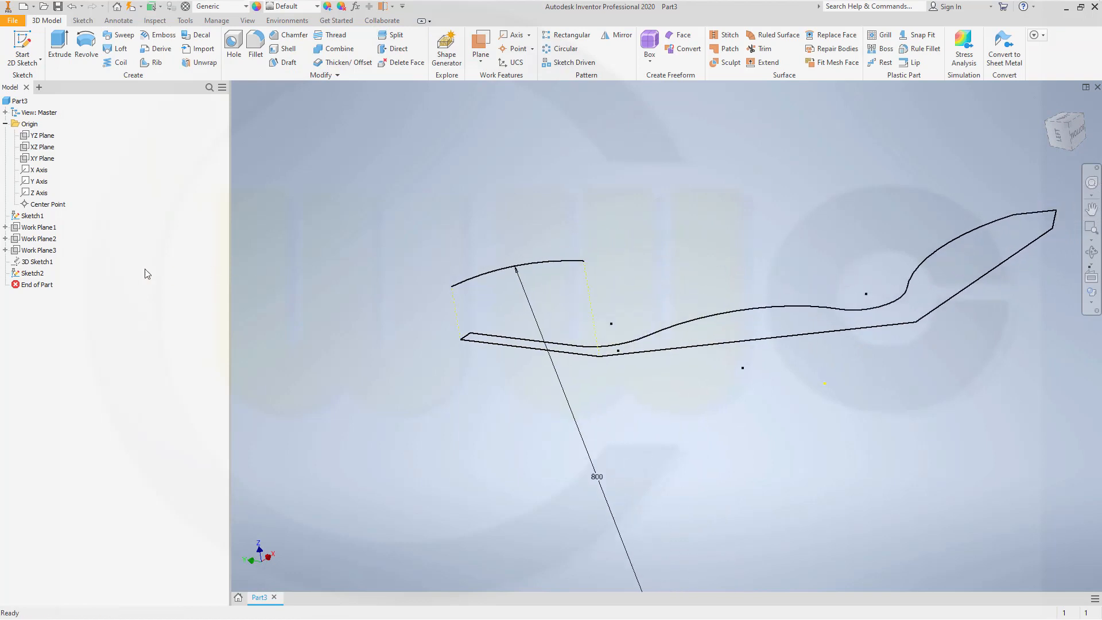
pyautogui.rightClick(46, 261)
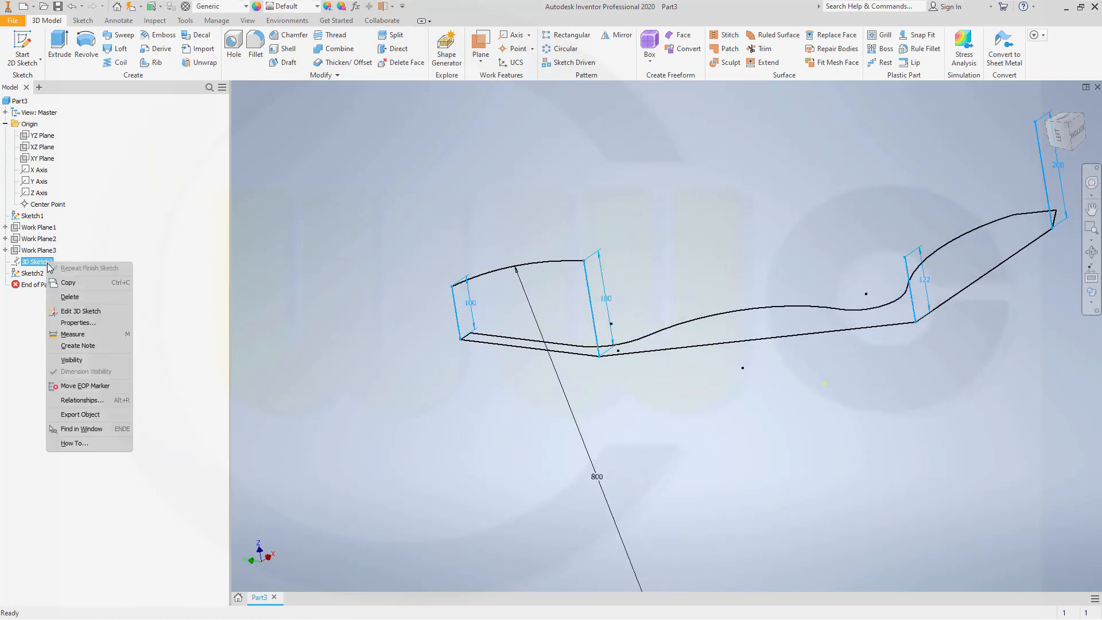
pyautogui.click(80, 362)
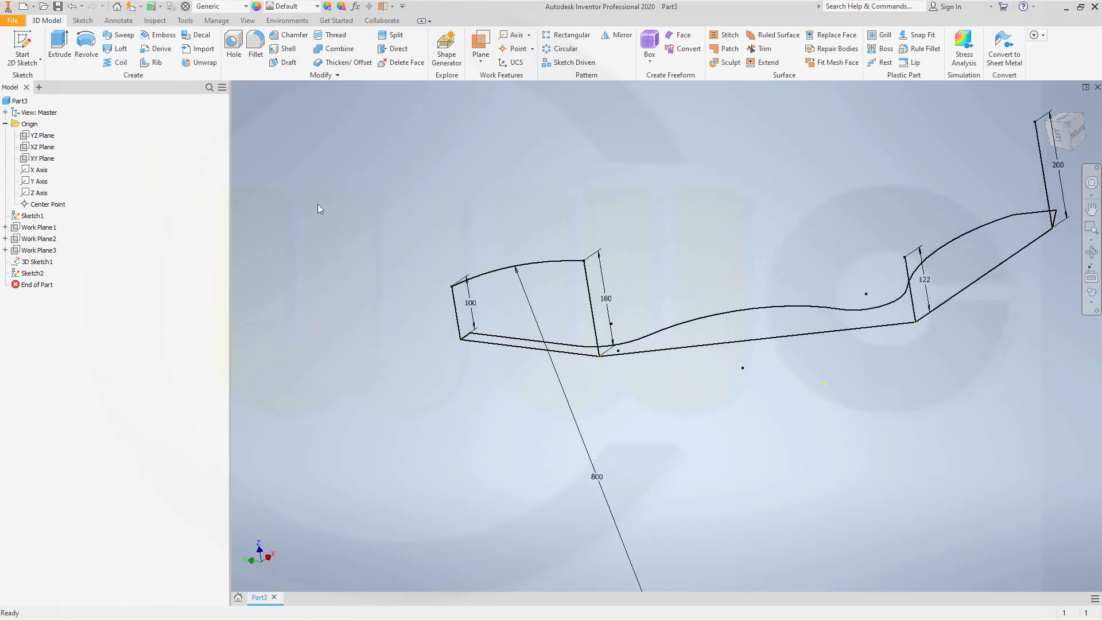
# Step: Start a 2D sketch on the second work plane and project the 180 mm line into it
pyautogui.click(39, 238)
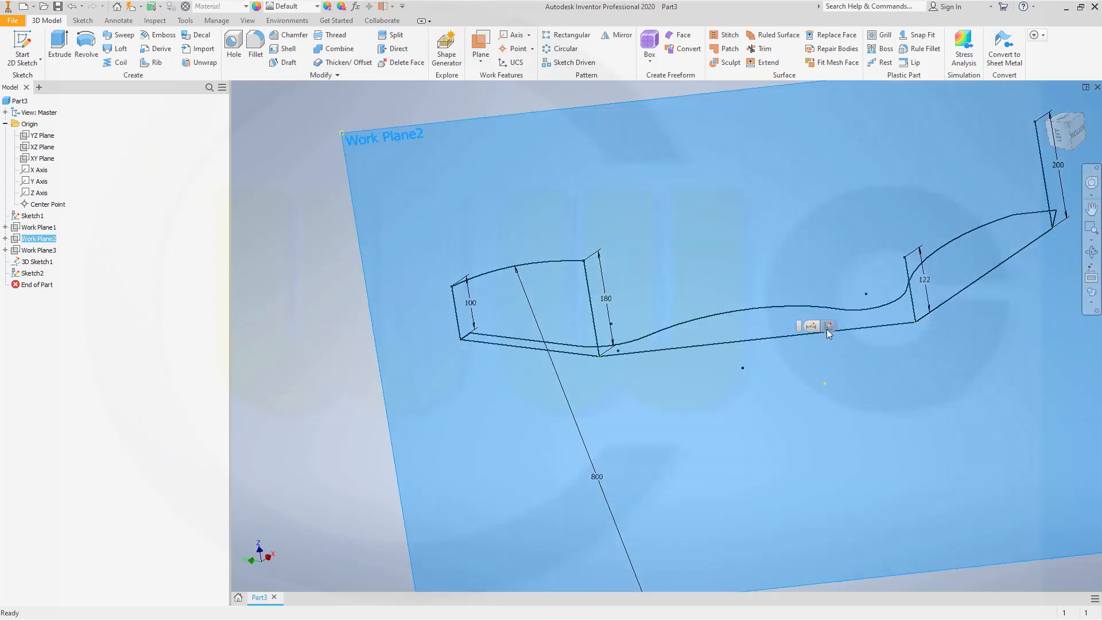
pyautogui.press('s')
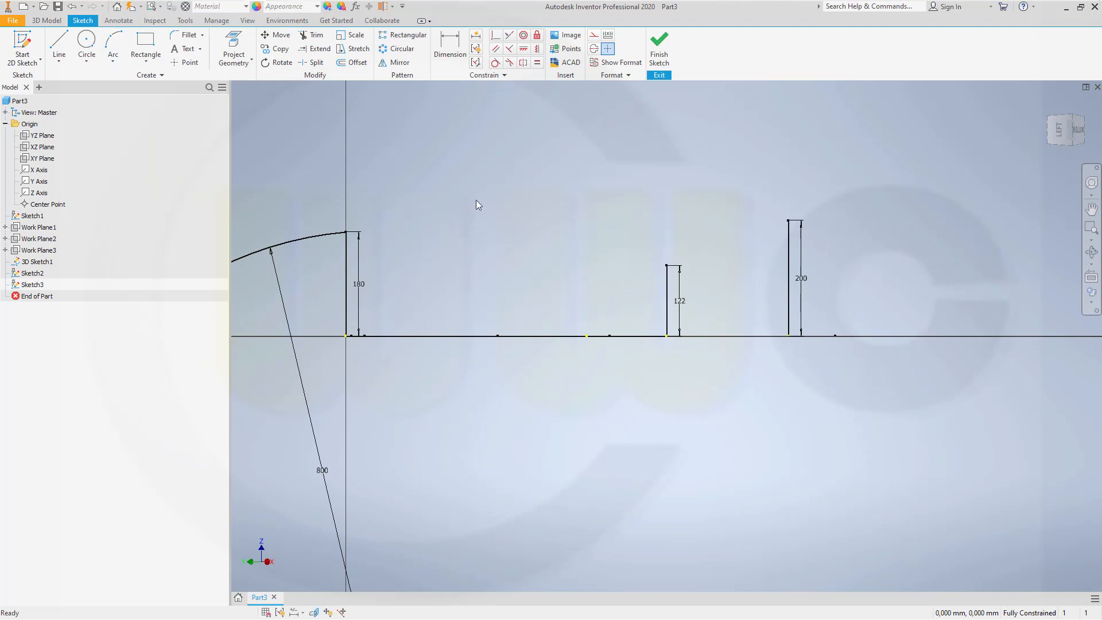
pyautogui.click(233, 50)
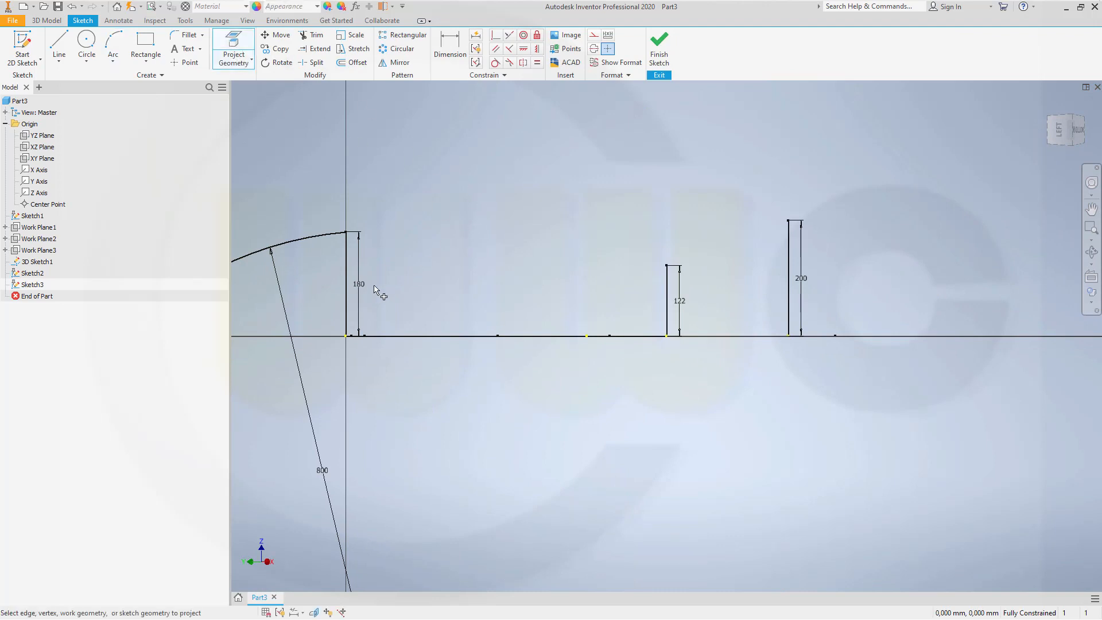
pyautogui.click(345, 309)
pyautogui.click(113, 46)
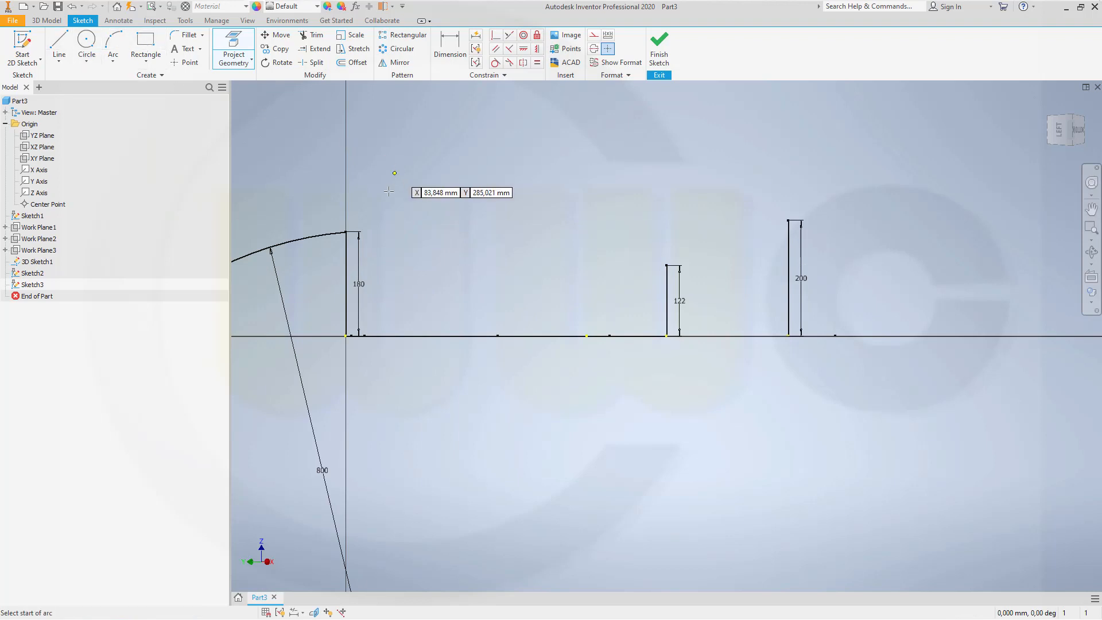
pyautogui.click(343, 233)
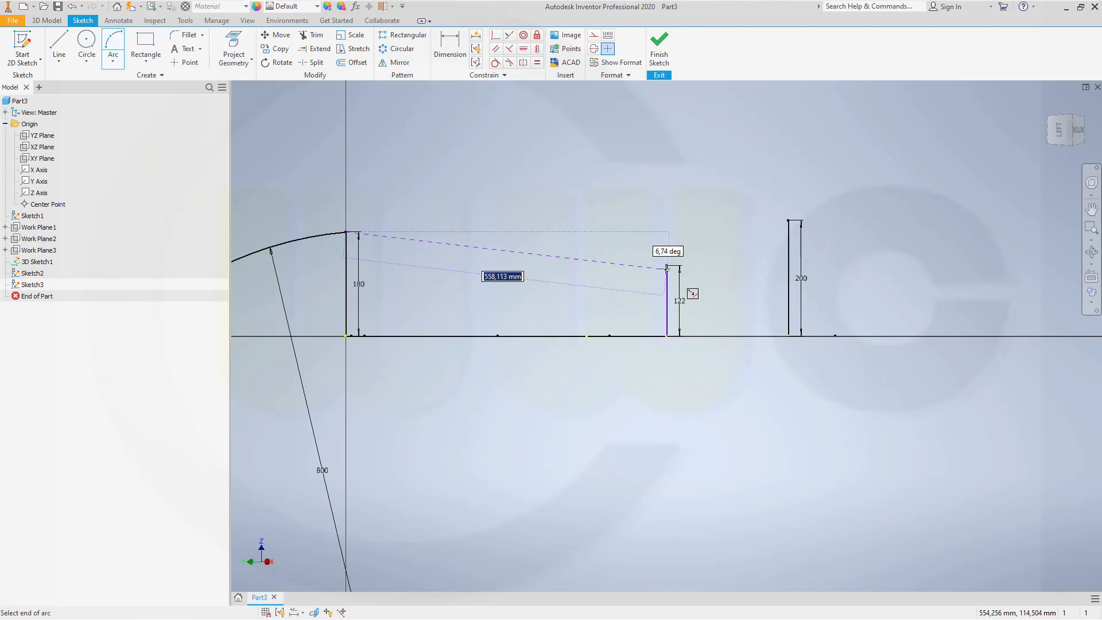
pyautogui.click(666, 267)
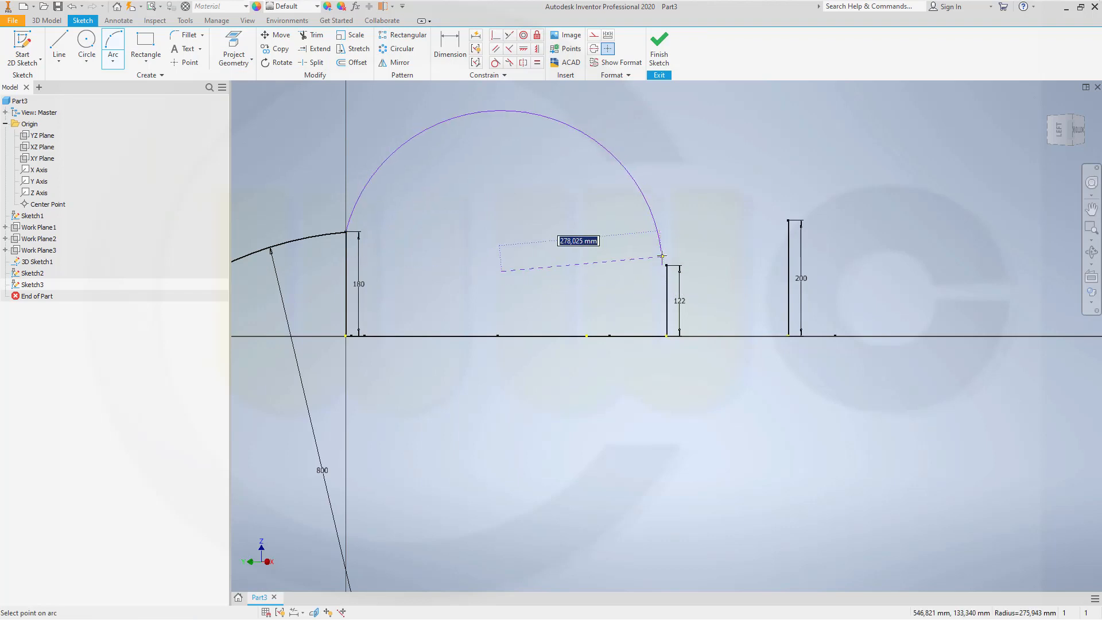
pyautogui.press('Escape')
# Step: Draw a 750 mm radius arc between the outer ends of the 180 mm and 122 mm width lines and finish the sketch
pyautogui.click(113, 46)
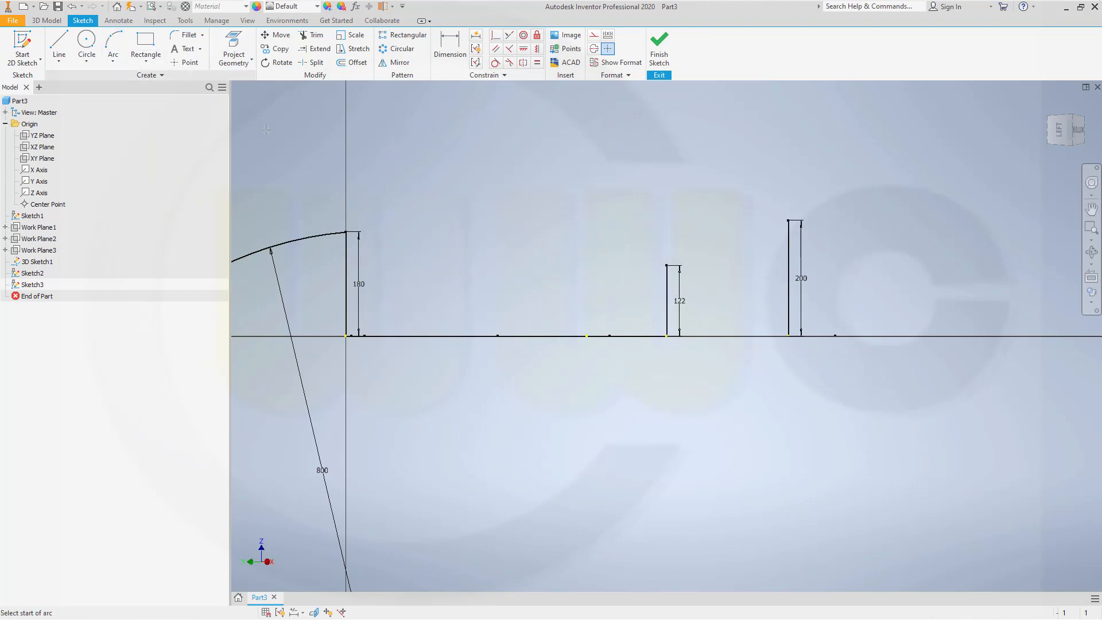
pyautogui.click(349, 232)
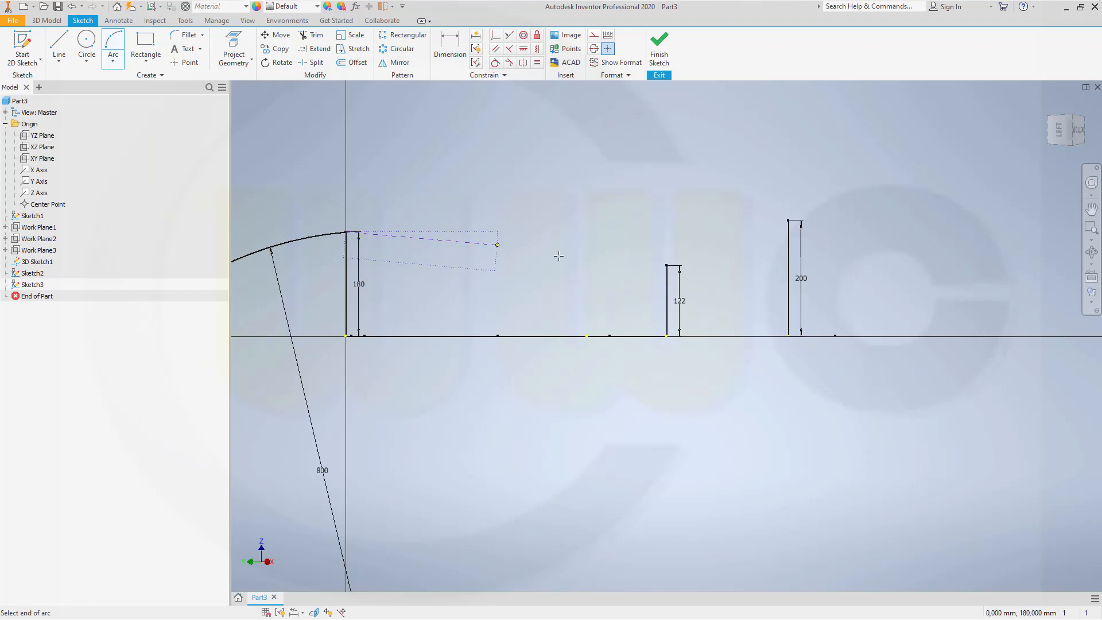
pyautogui.click(667, 266)
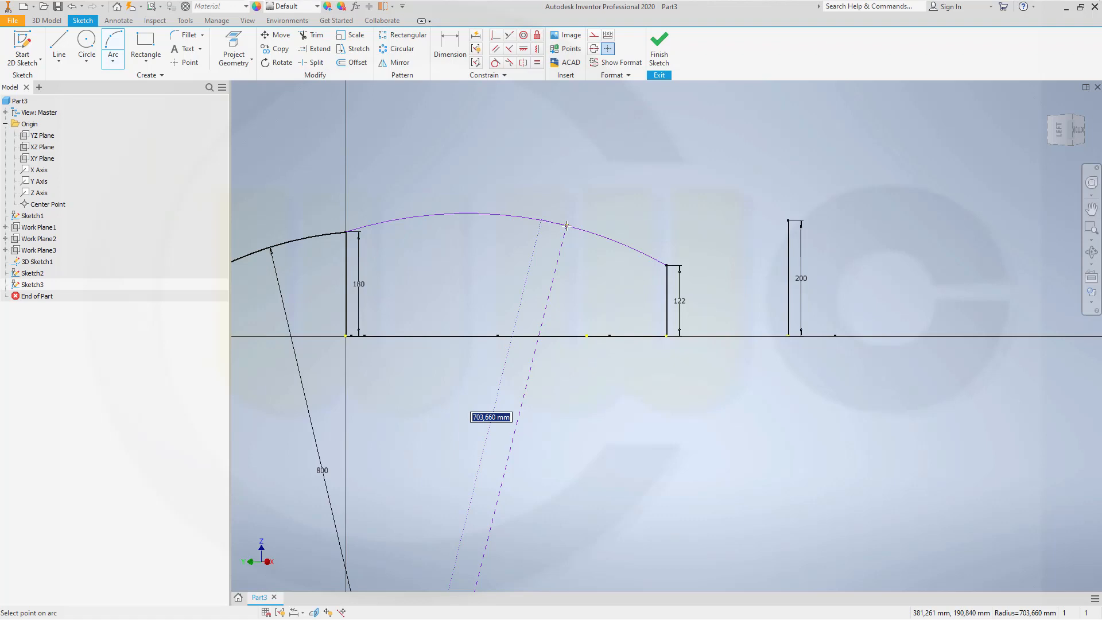
pyautogui.write('750')
pyautogui.press('Return')
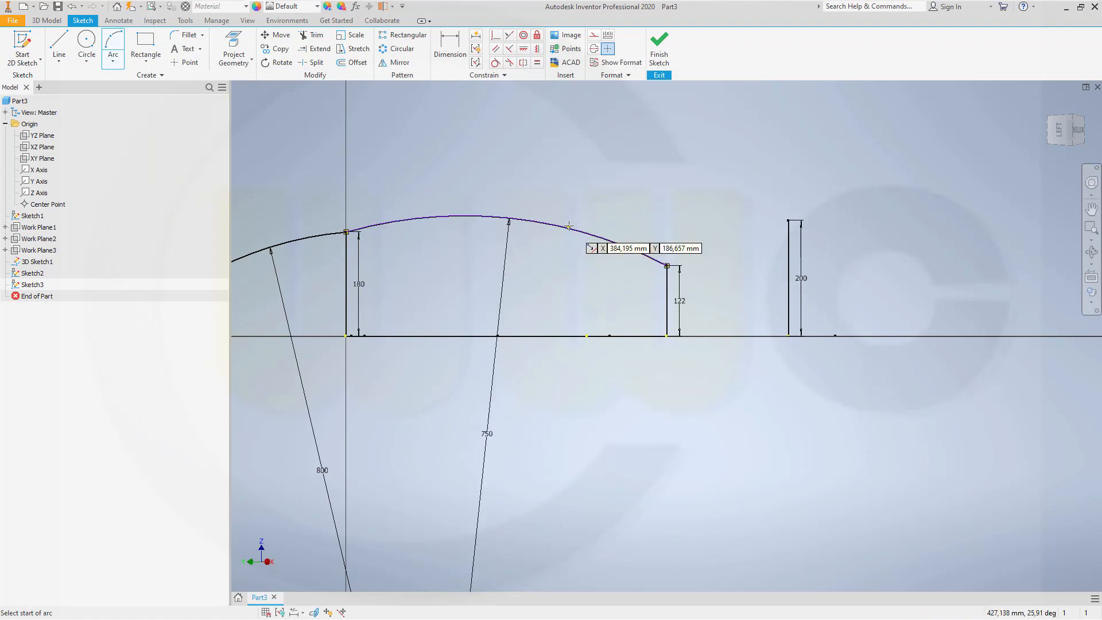
pyautogui.click(659, 46)
# Step: Start a 2D sketch on the origin's XZ plane and call up Project Geometry
pyautogui.keyDown('shift'); pyautogui.moveTo(691, 174); pyautogui.dragTo(503, 267, button='middle'); pyautogui.keyUp('shift')
pyautogui.moveTo(807, 252); pyautogui.dragTo(630, 240, button='middle')
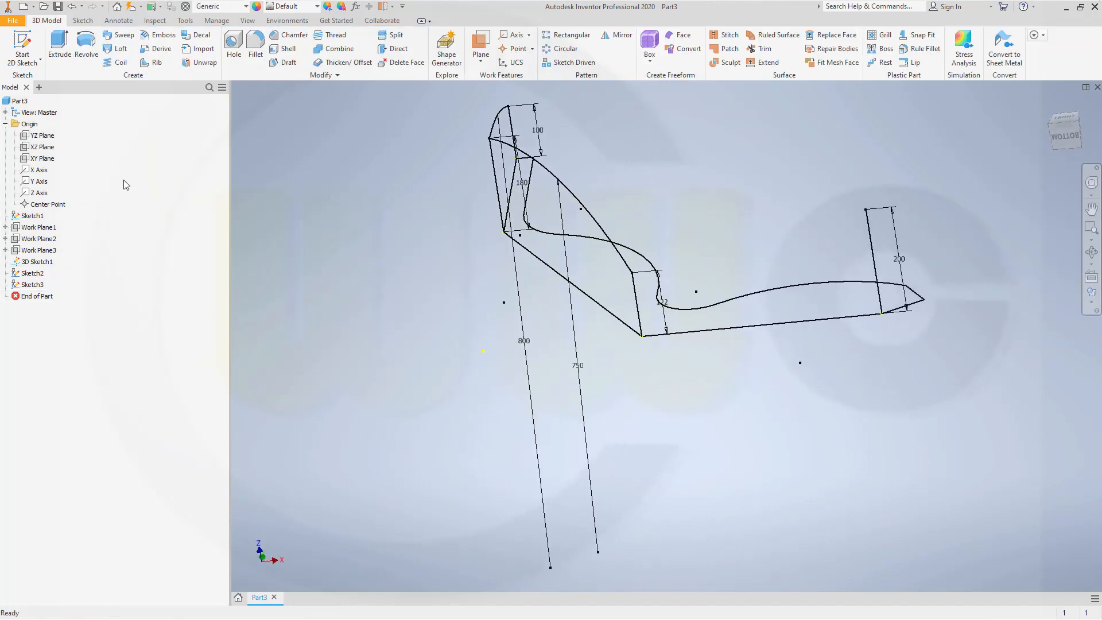
pyautogui.click(47, 148)
pyautogui.keyDown('shift'); pyautogui.moveTo(447, 271); pyautogui.dragTo(653, 377, button='middle'); pyautogui.keyUp('shift')
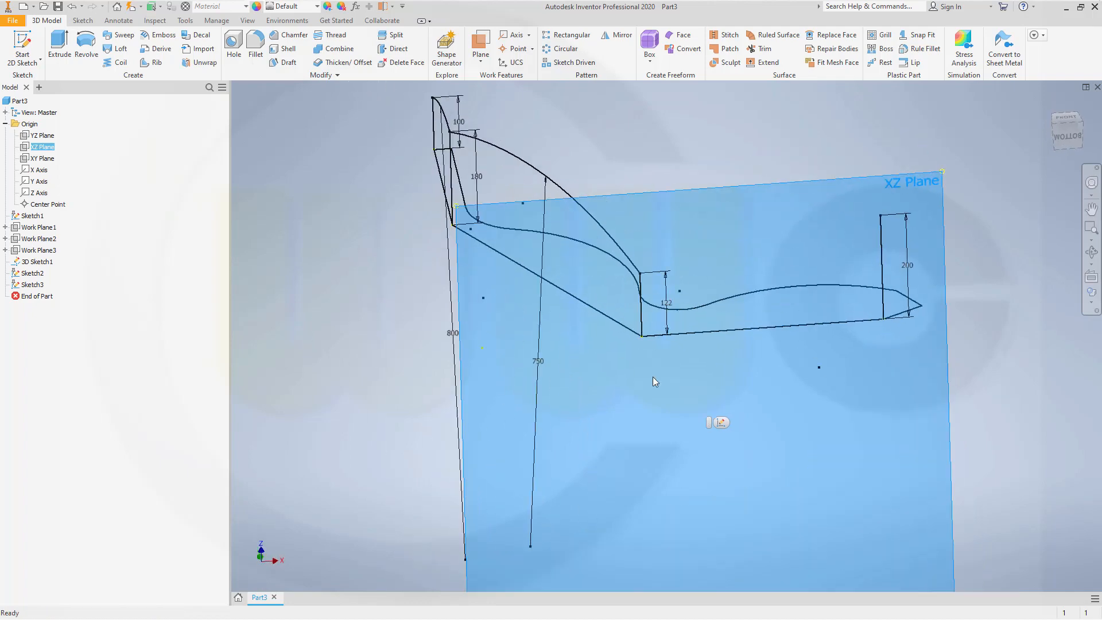
pyautogui.click(721, 424)
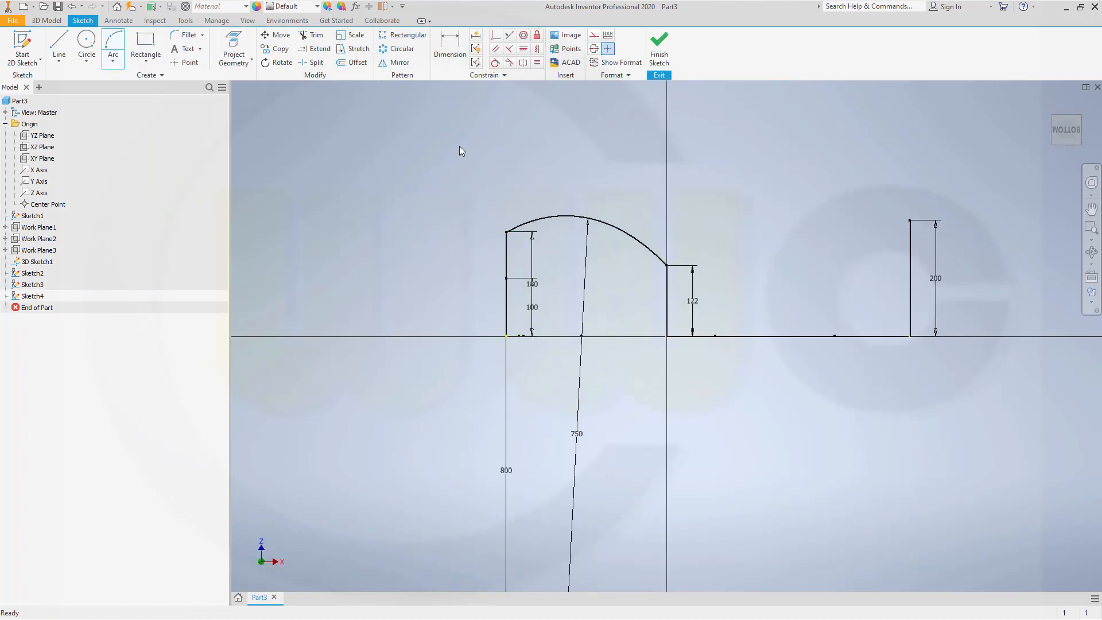
pyautogui.click(233, 49)
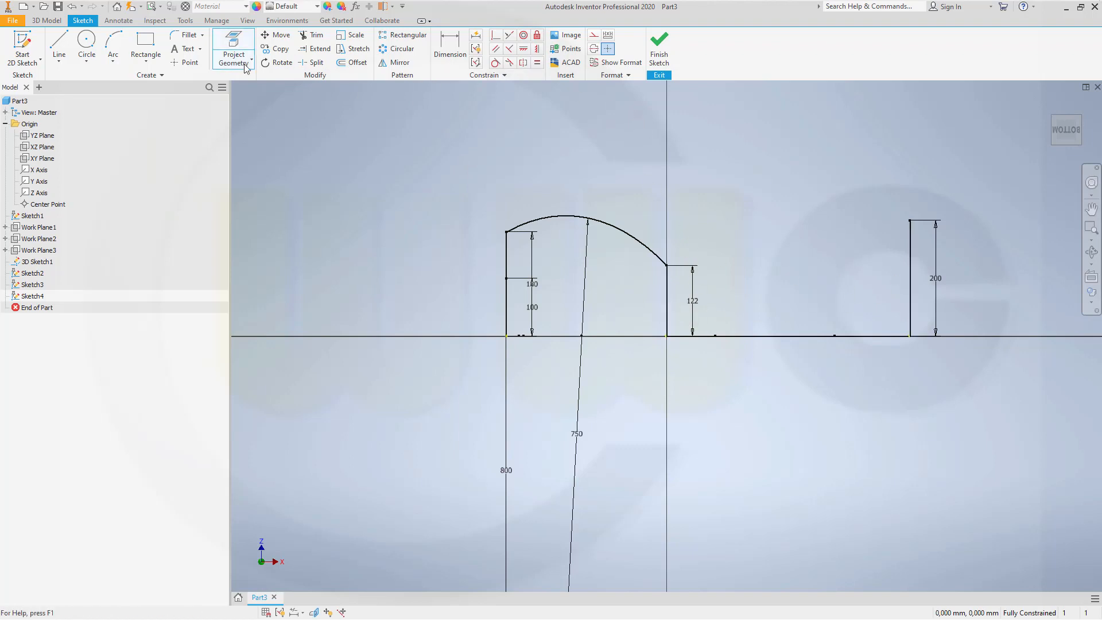
# Step: Draw an 840 mm radius arc between the outer ends of the 122 mm and 200 mm width lines and finish the sketch
pyautogui.click(113, 45)
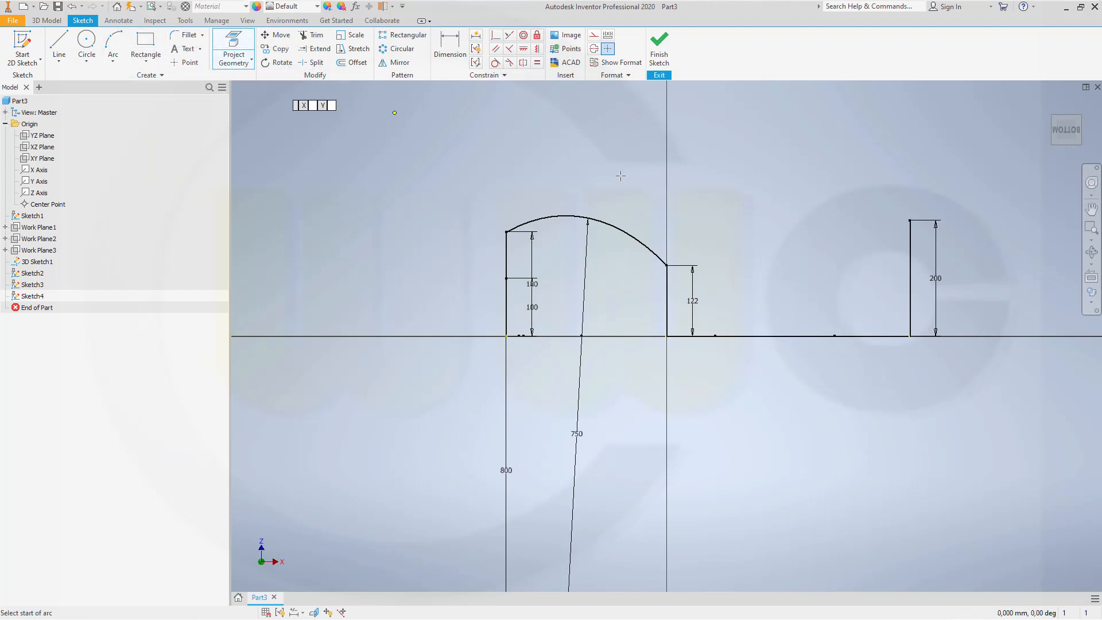
pyautogui.click(665, 265)
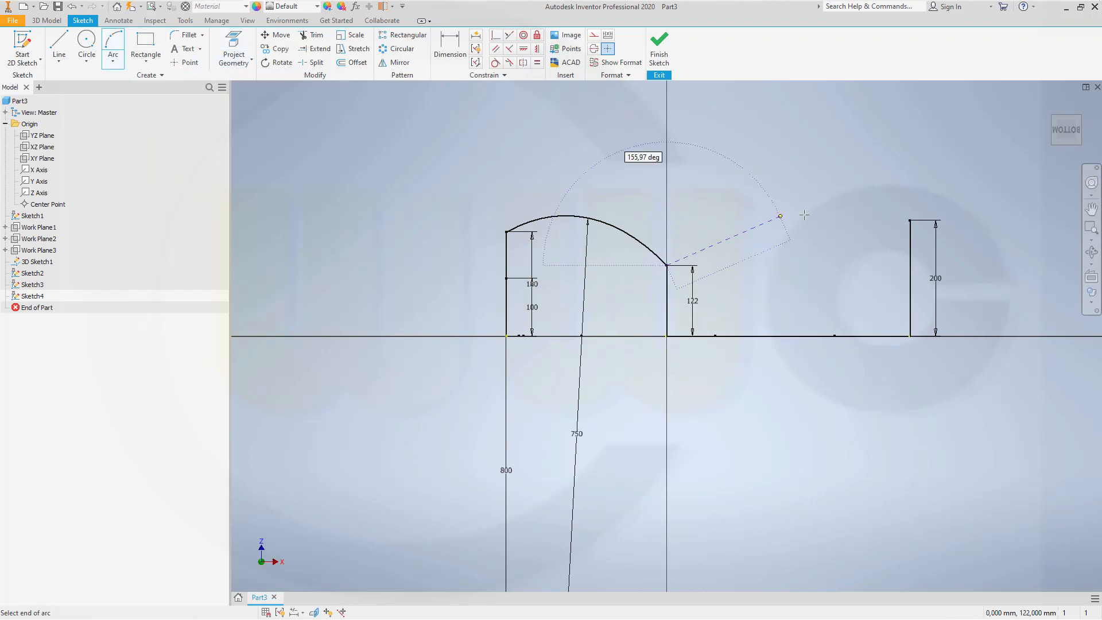
pyautogui.click(910, 220)
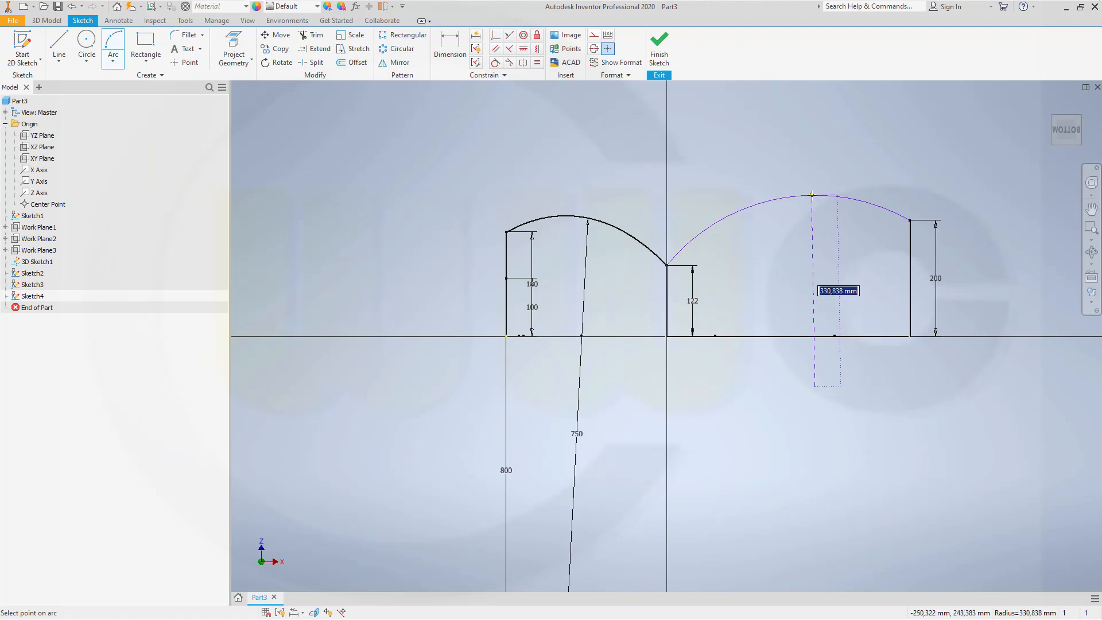
pyautogui.write('840')
pyautogui.press('Return')
pyautogui.press('Escape')
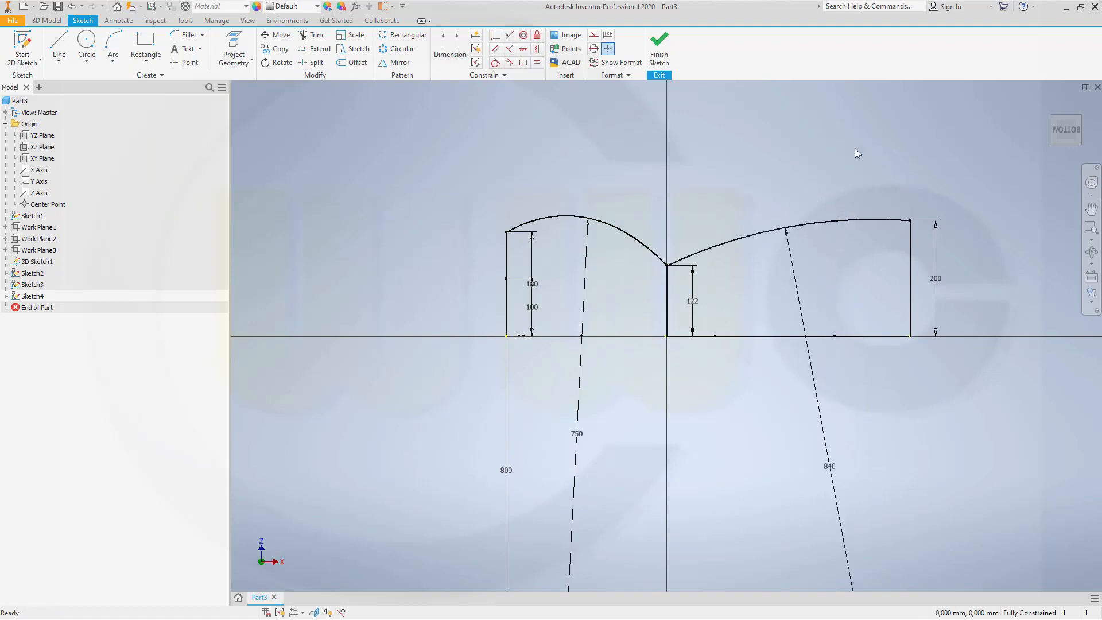
pyautogui.click(663, 59)
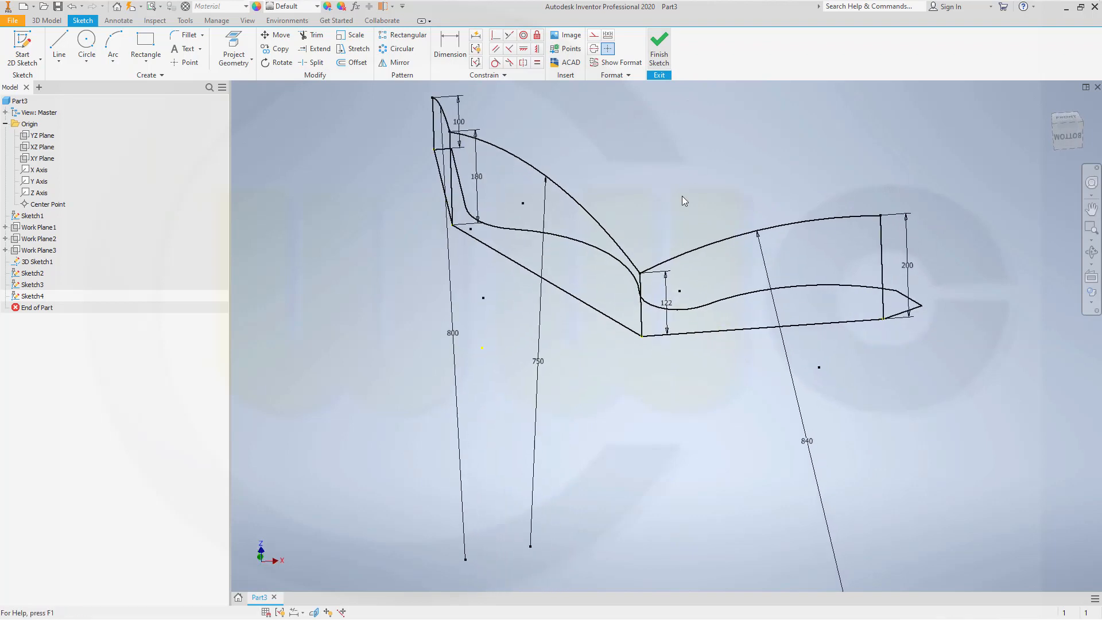
# Step: Start a Loft and set its output to a surface
pyautogui.scroll(-4, 682, 195)
pyautogui.moveTo(681, 213); pyautogui.dragTo(681, 213, button='middle')
pyautogui.keyDown('shift'); pyautogui.moveTo(671, 242); pyautogui.dragTo(694, 253, button='middle'); pyautogui.keyUp('shift')
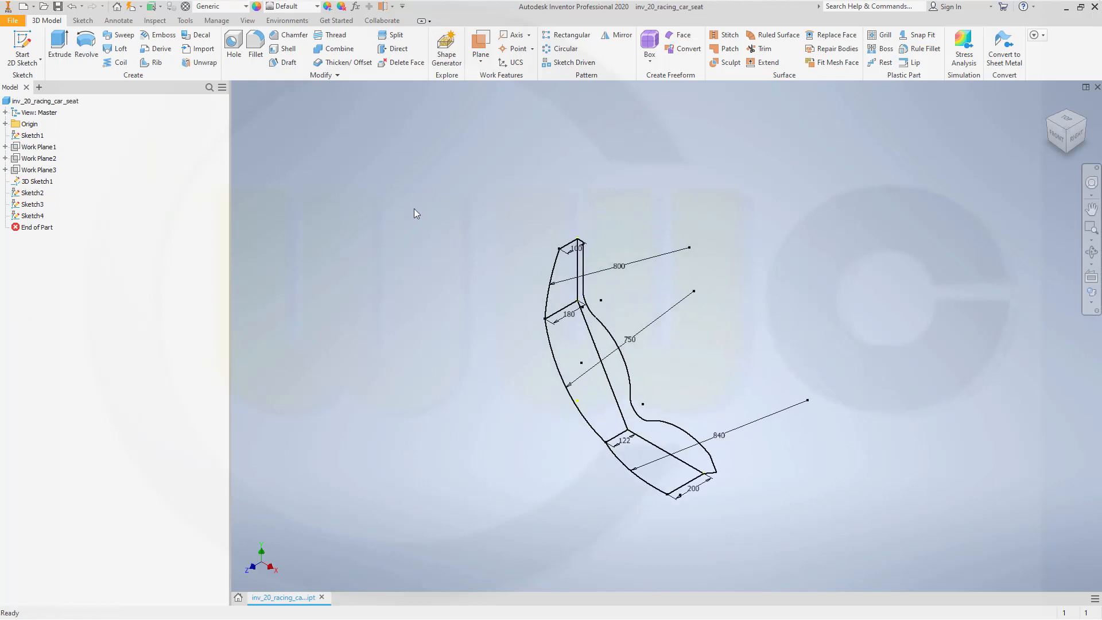
pyautogui.moveTo(489, 292)
pyautogui.keyDown('shift'); pyautogui.mouseDown(button='middle')
pyautogui.moveTo(504, 247)
pyautogui.moveTo(501, 286)
pyautogui.moveTo(475, 287)
pyautogui.mouseUp(button='middle'); pyautogui.keyUp('shift')
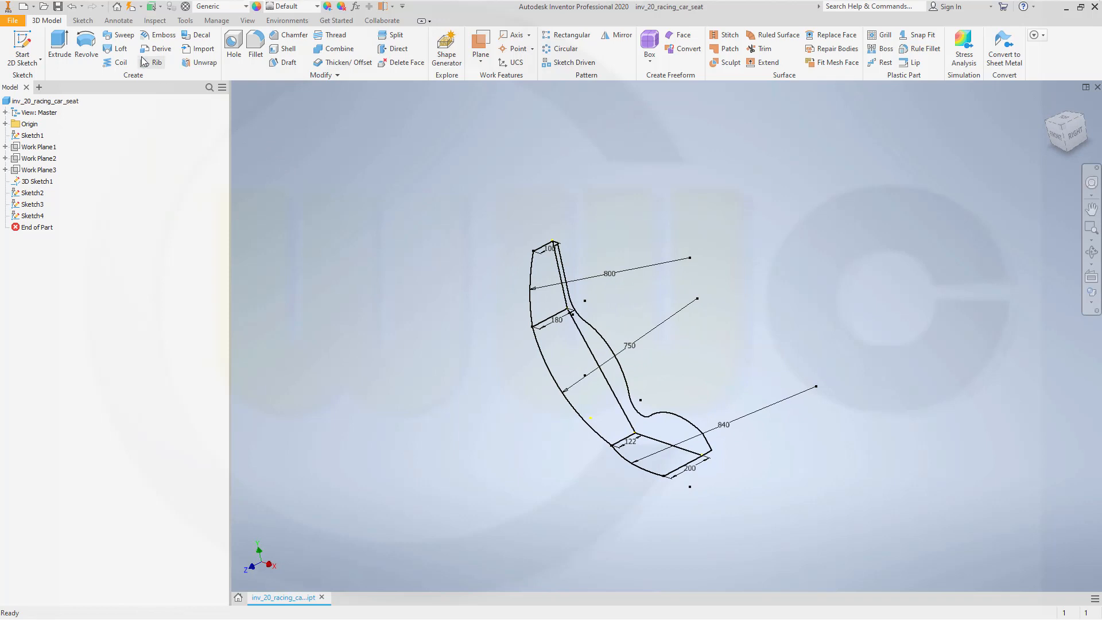
pyautogui.click(116, 49)
pyautogui.keyDown('shift'); pyautogui.moveTo(463, 365); pyautogui.dragTo(523, 268, button='middle'); pyautogui.keyUp('shift')
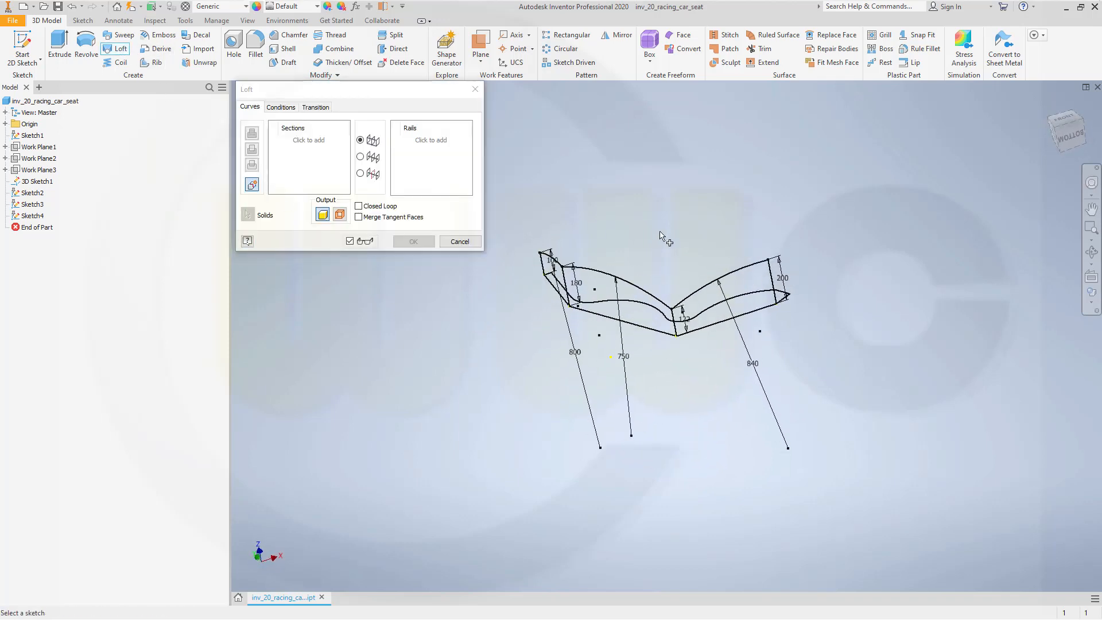
pyautogui.moveTo(654, 248)
pyautogui.keyDown('shift'); pyautogui.mouseDown(button='middle')
pyautogui.moveTo(694, 251)
pyautogui.moveTo(610, 257)
pyautogui.mouseUp(button='middle'); pyautogui.keyUp('shift')
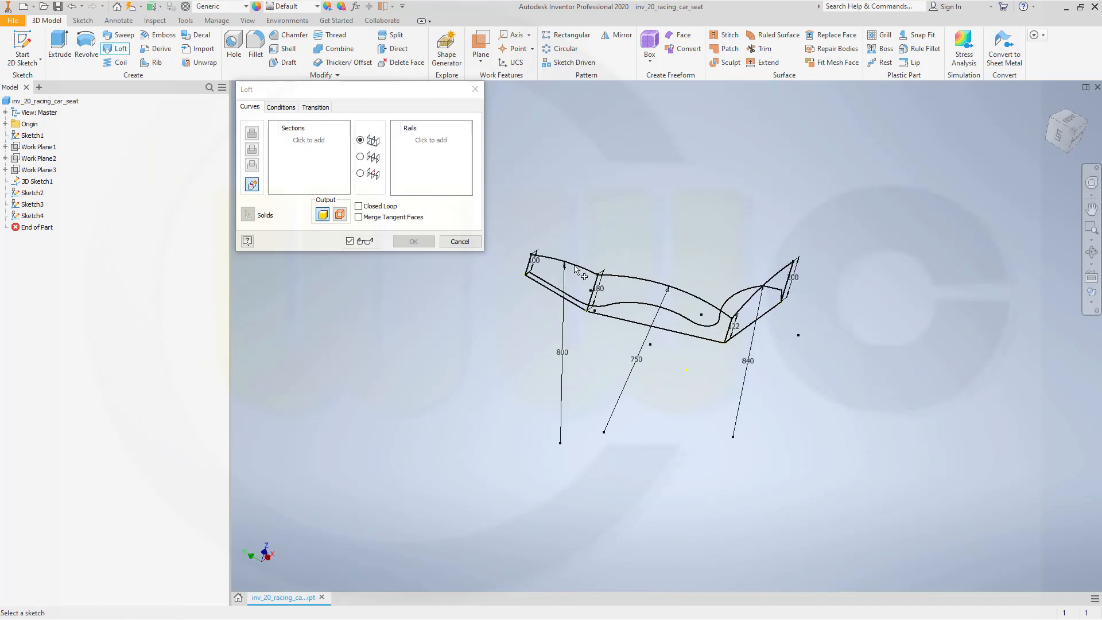
pyautogui.click(309, 140)
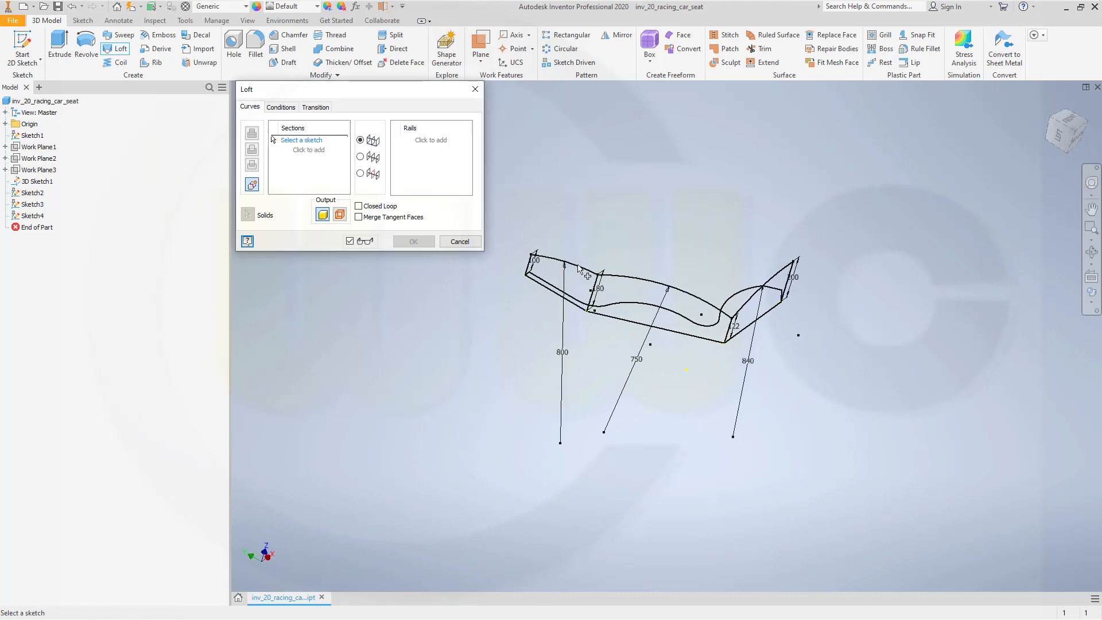
pyautogui.click(340, 215)
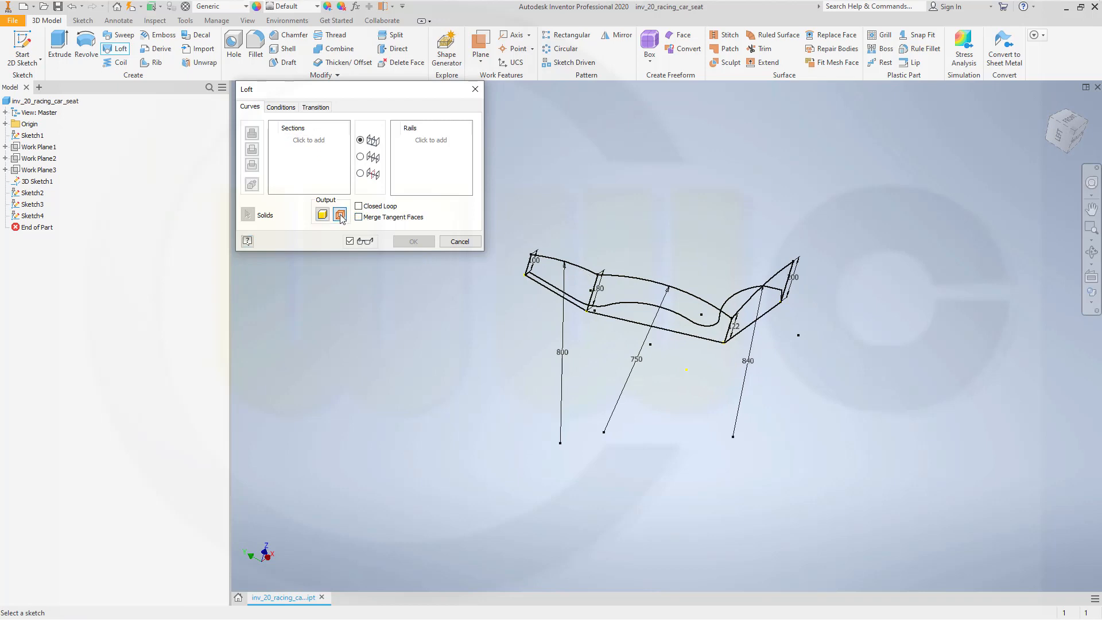
# Step: Loft the surface between the 800 mm and 840 mm arcs as sections, with the 750 mm arc as rail
pyautogui.click(571, 265)
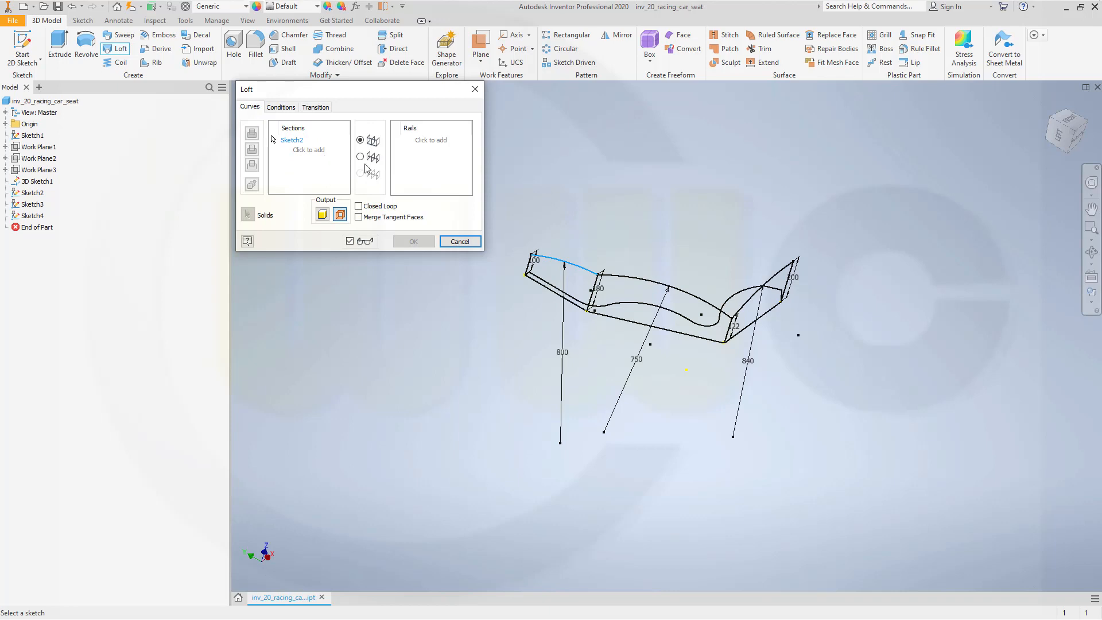
pyautogui.click(777, 281)
pyautogui.click(436, 146)
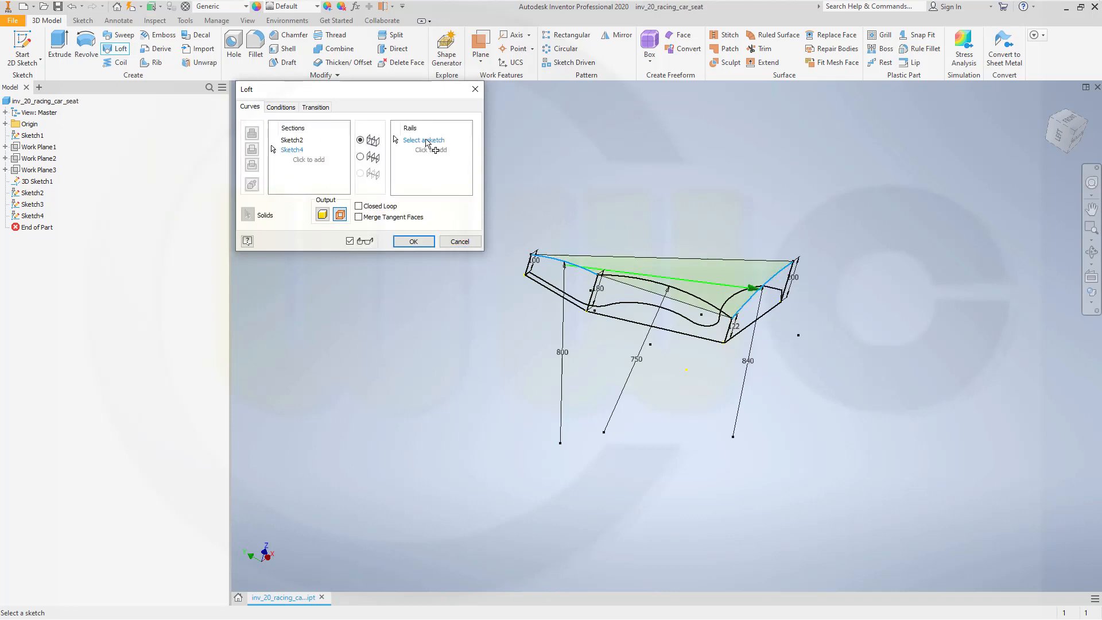
pyautogui.click(636, 281)
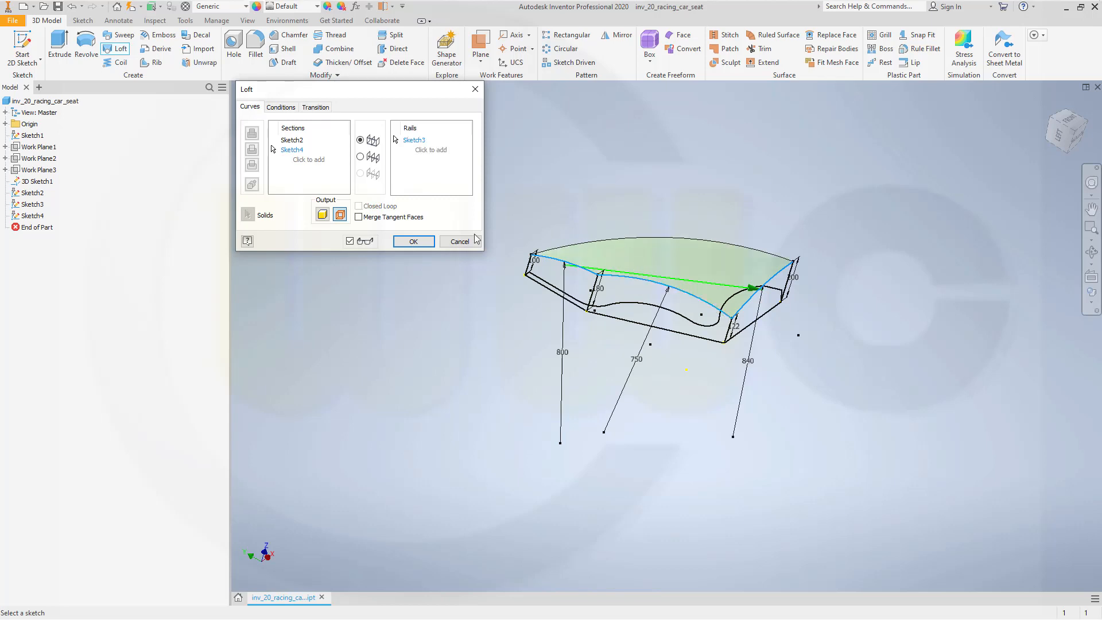
pyautogui.click(415, 243)
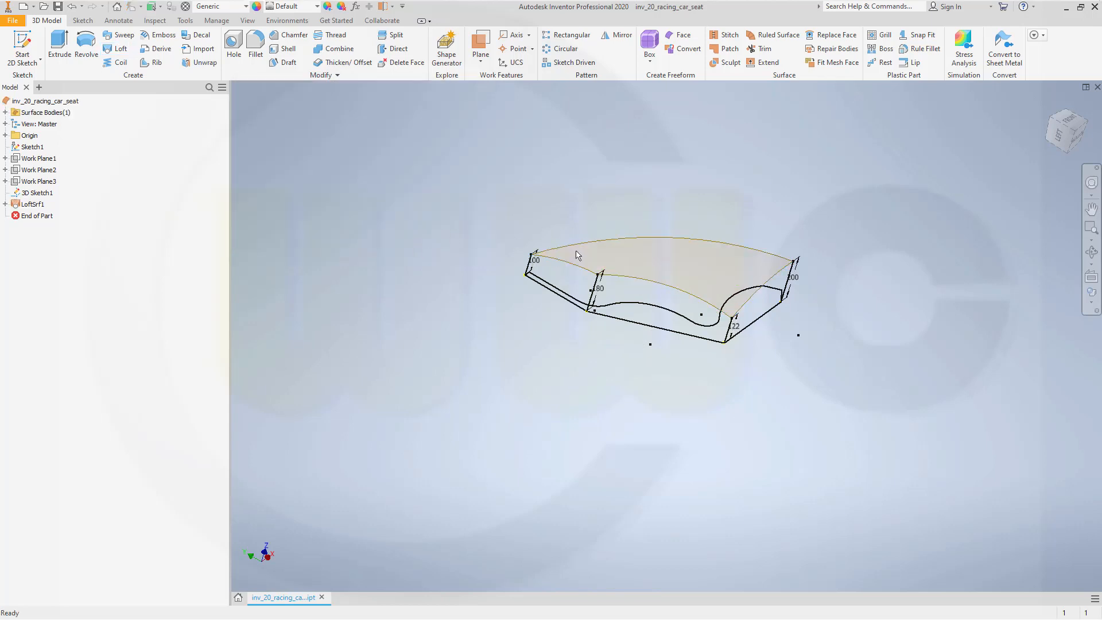
# Step: Extend the loft surface by 150 mm from its free edge opposite the 750 mm arc
pyautogui.keyDown('shift'); pyautogui.moveTo(565, 254); pyautogui.dragTo(430, 243, button='middle'); pyautogui.keyUp('shift')
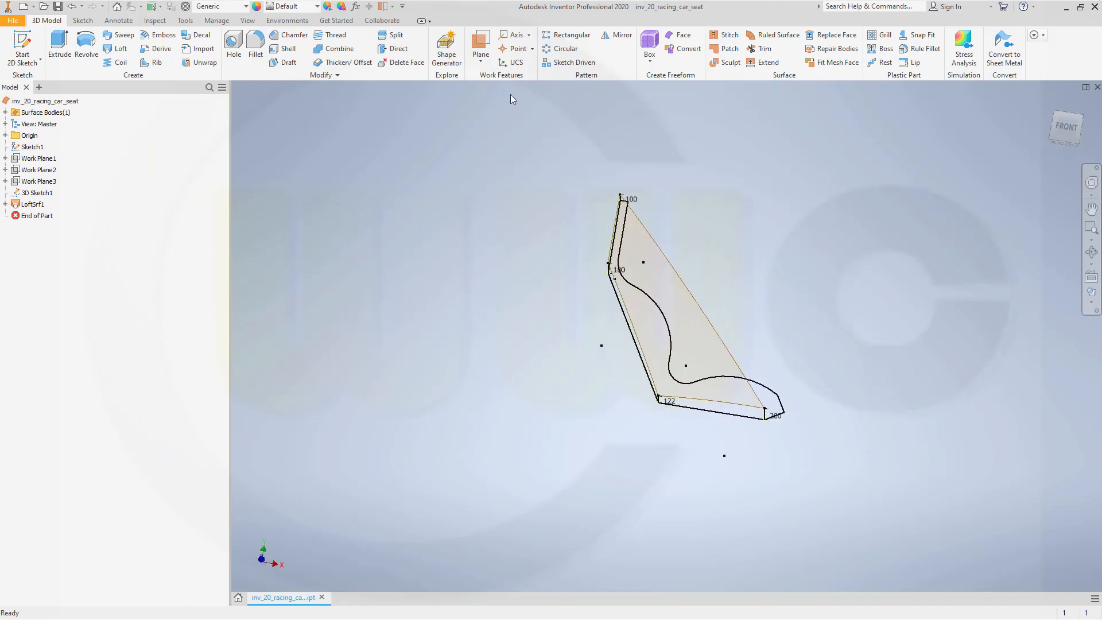
pyautogui.click(763, 62)
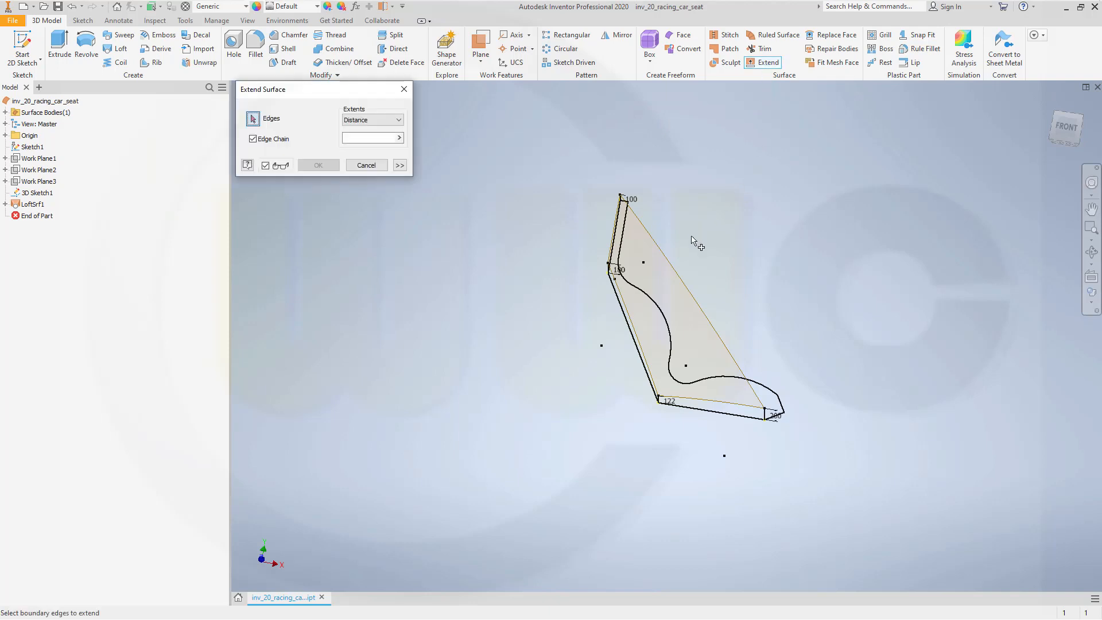
pyautogui.click(679, 277)
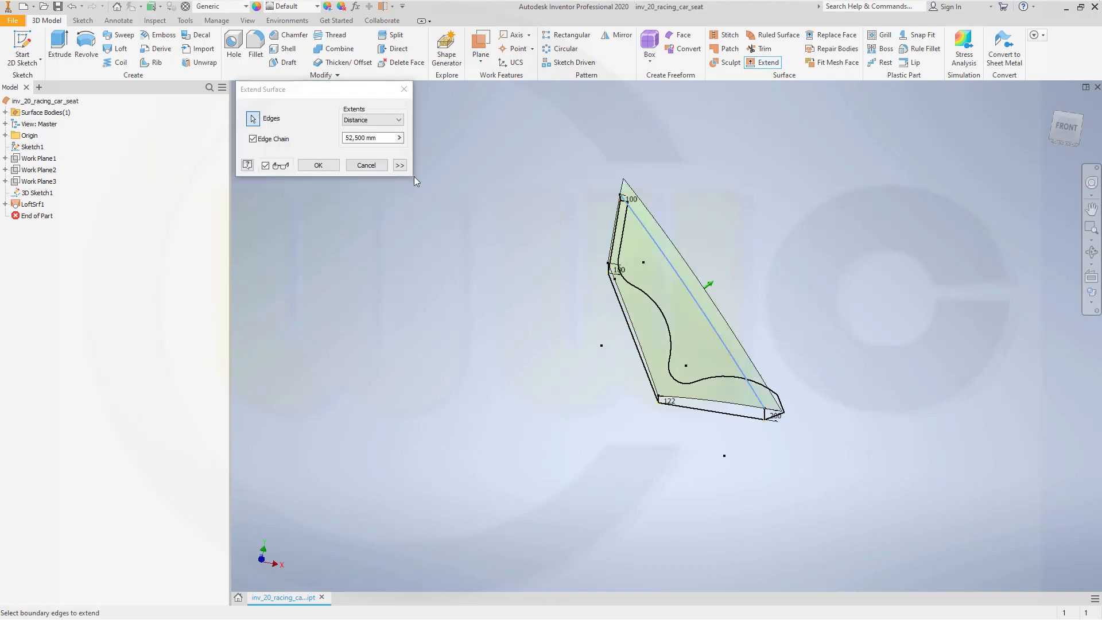
pyautogui.click(382, 139)
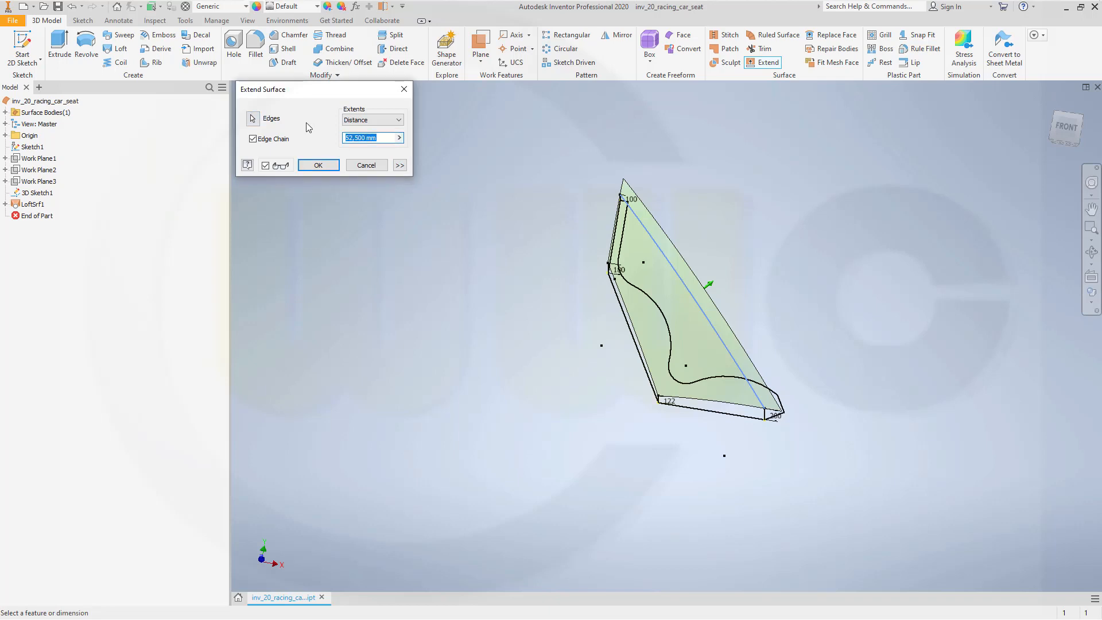
pyautogui.write('150')
pyautogui.press('Return')
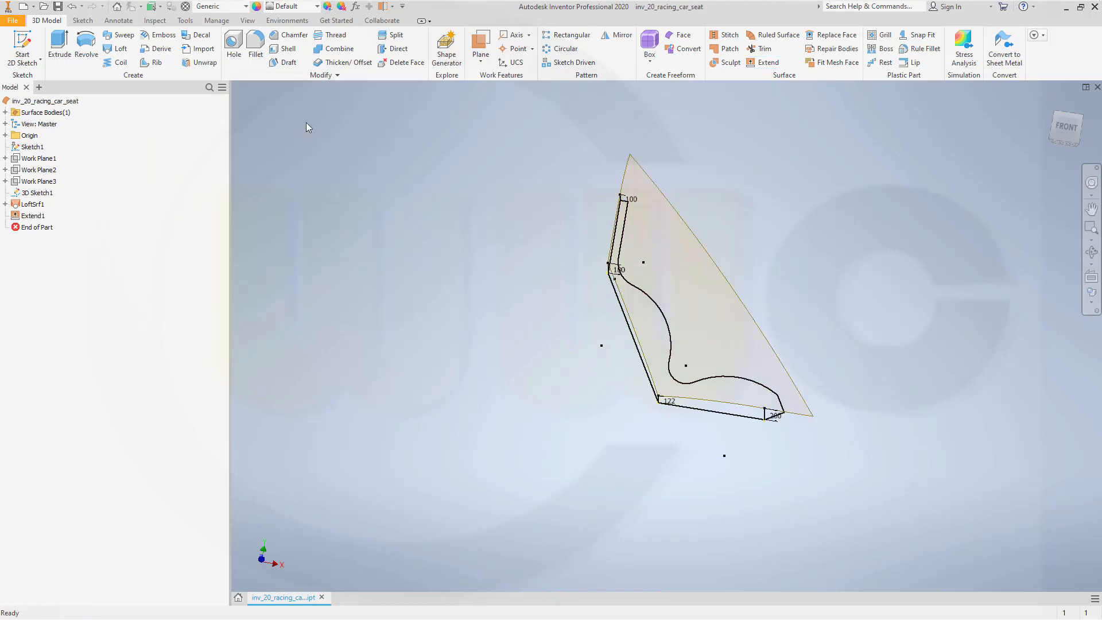
# Step: Extrude the closed seat profile 250 mm into a solid toward the side surface
pyautogui.keyDown('shift'); pyautogui.moveTo(432, 242); pyautogui.dragTo(306, 182, button='middle'); pyautogui.keyUp('shift')
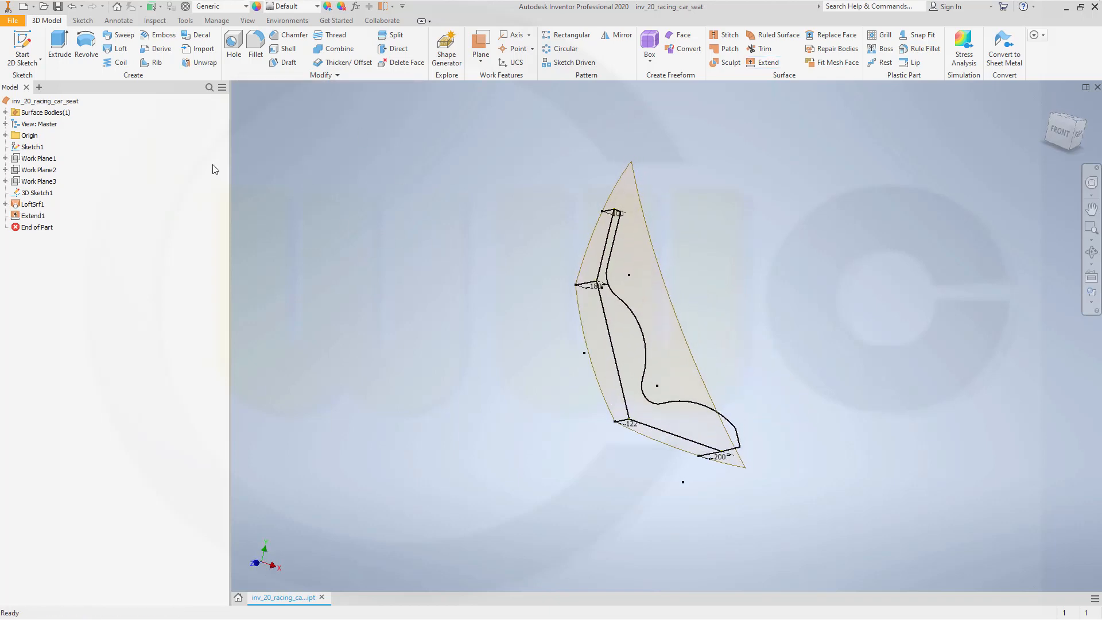
pyautogui.click(59, 45)
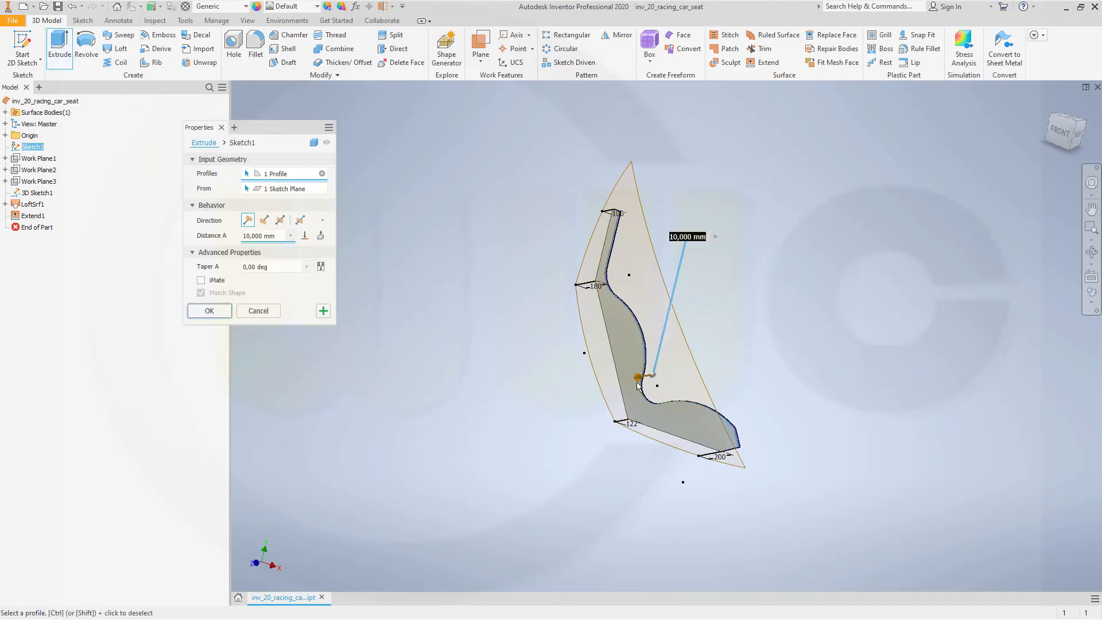
pyautogui.moveTo(638, 382); pyautogui.dragTo(592, 389)
pyautogui.write('250')
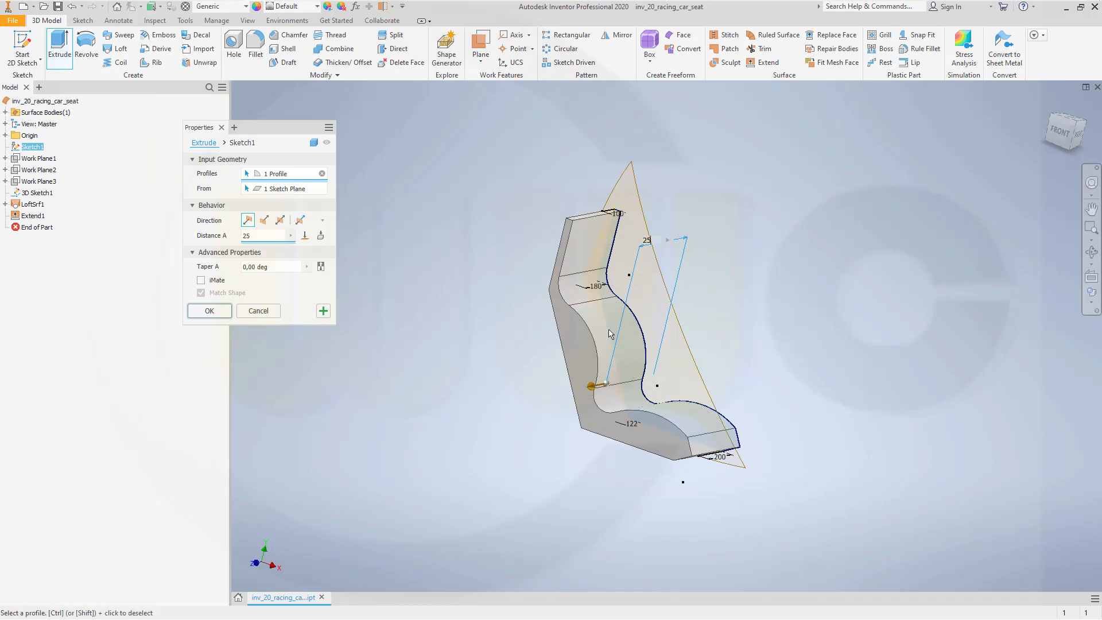
pyautogui.click(209, 311)
# Step: Hide the 3D sketch containing the seat width lines
pyautogui.keyDown('shift'); pyautogui.moveTo(457, 333); pyautogui.dragTo(415, 339, button='middle'); pyautogui.keyUp('shift')
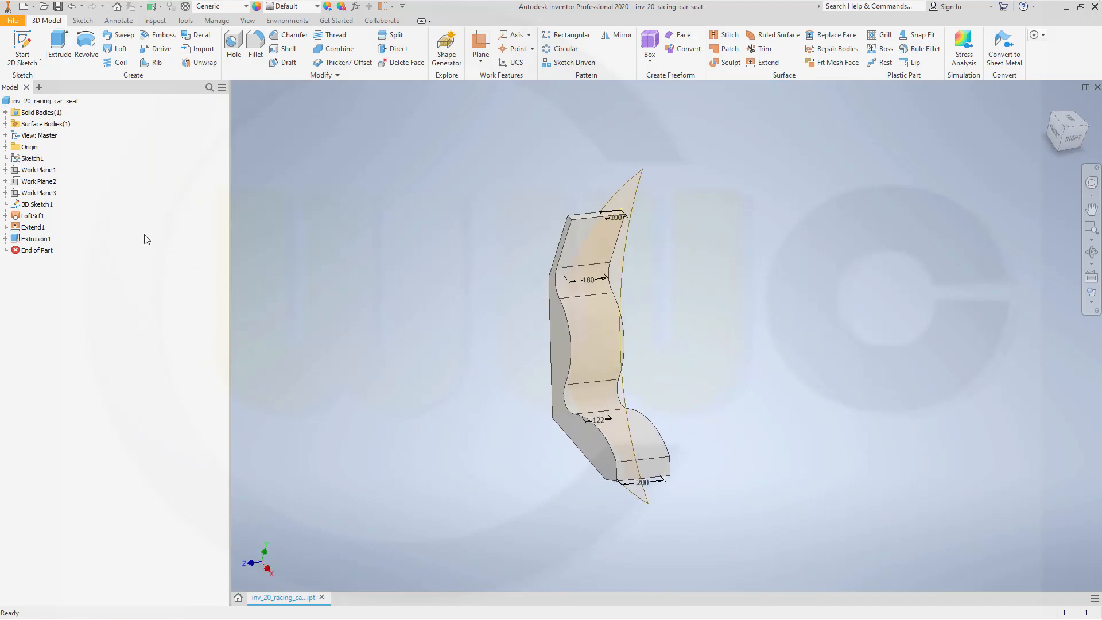
pyautogui.rightClick(52, 206)
pyautogui.click(86, 303)
# Step: Trim the seat solid with the lofted side surface as split tool, removing the portion outside the surface
pyautogui.moveTo(352, 330)
pyautogui.keyDown('shift'); pyautogui.mouseDown(button='middle')
pyautogui.moveTo(450, 339)
pyautogui.moveTo(425, 353)
pyautogui.moveTo(453, 328)
pyautogui.mouseUp(button='middle'); pyautogui.keyUp('shift')
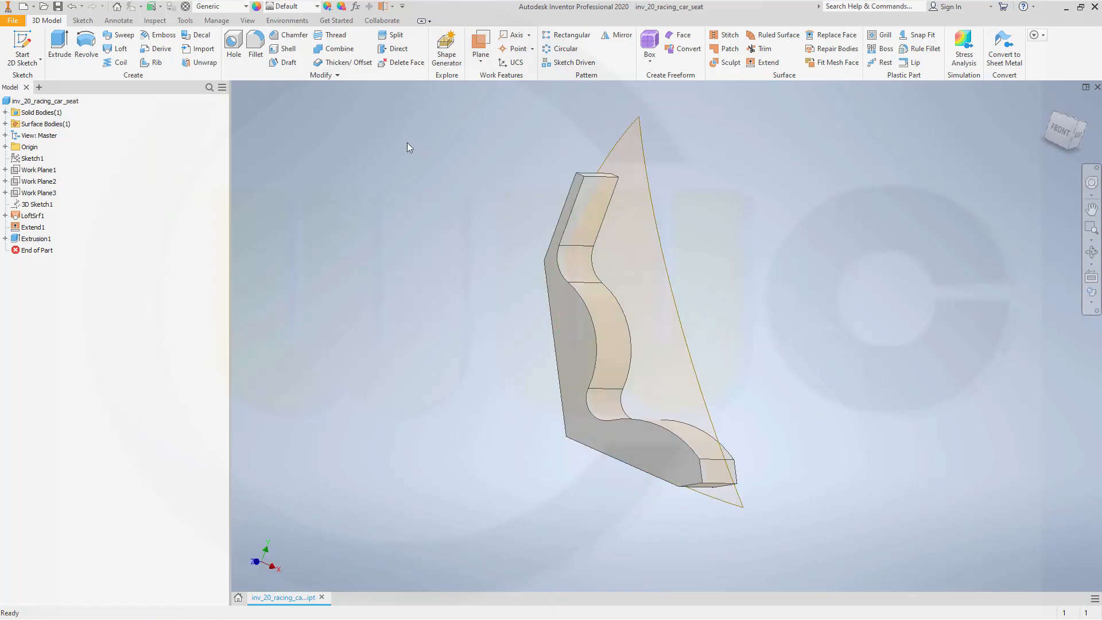
pyautogui.click(386, 39)
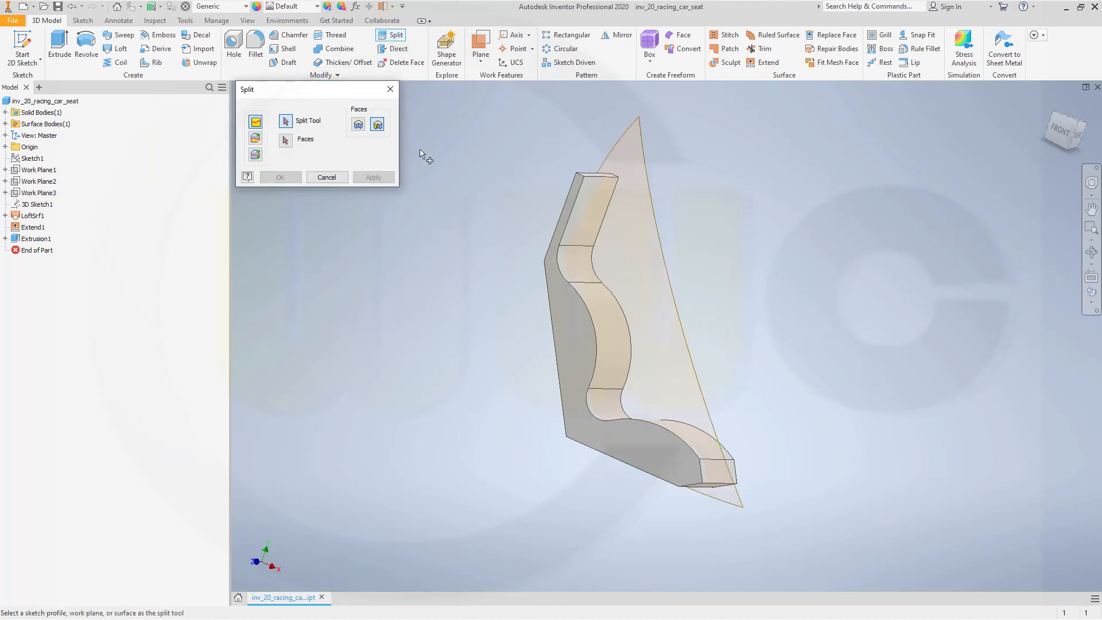
pyautogui.click(256, 139)
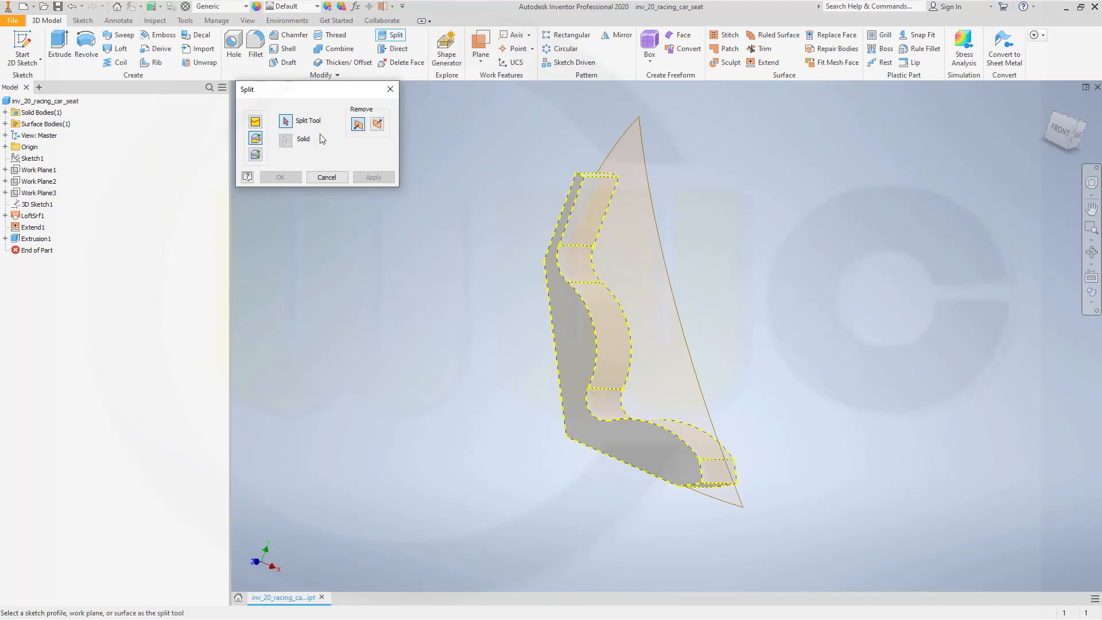
pyautogui.click(635, 216)
pyautogui.keyDown('shift'); pyautogui.moveTo(707, 260); pyautogui.dragTo(703, 347, button='middle'); pyautogui.keyUp('shift')
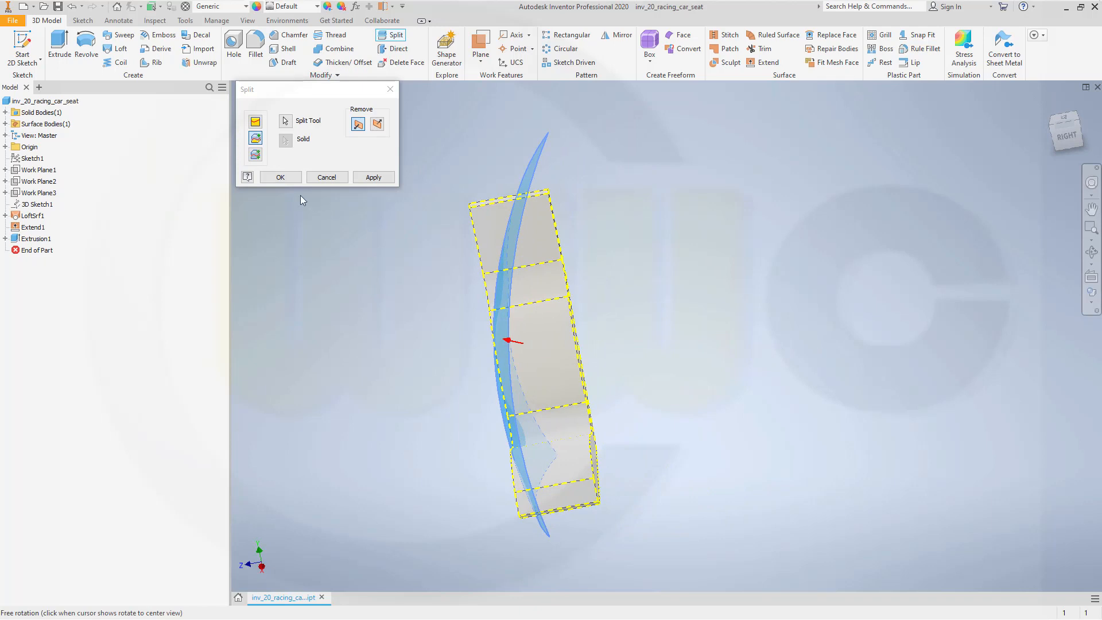
pyautogui.click(280, 178)
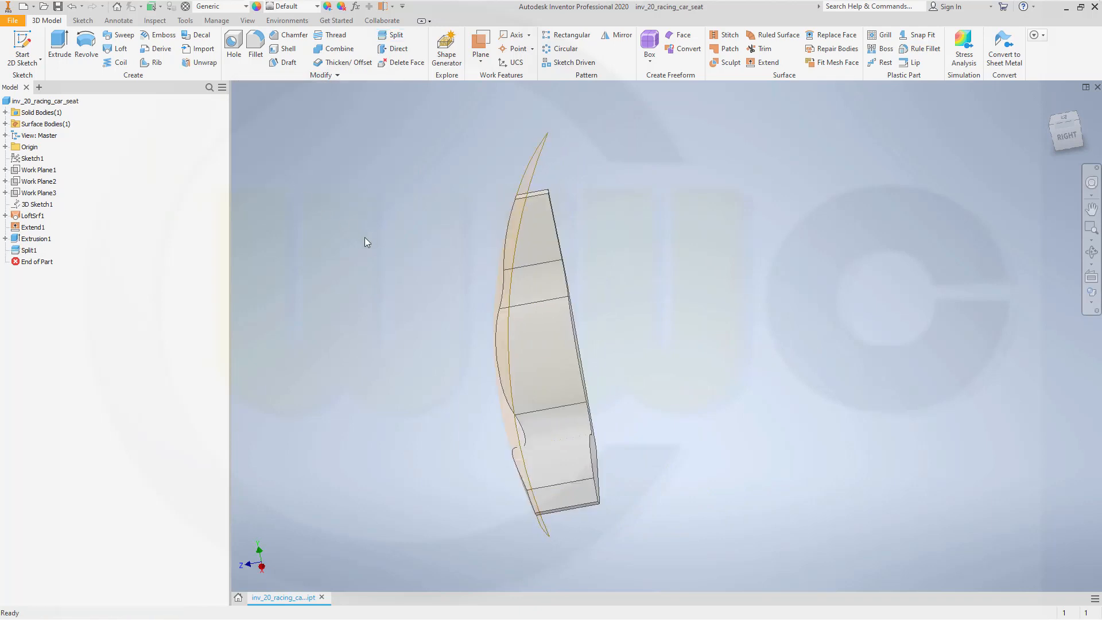
pyautogui.keyDown('shift'); pyautogui.moveTo(440, 267); pyautogui.dragTo(454, 260, button='middle'); pyautogui.keyUp('shift')
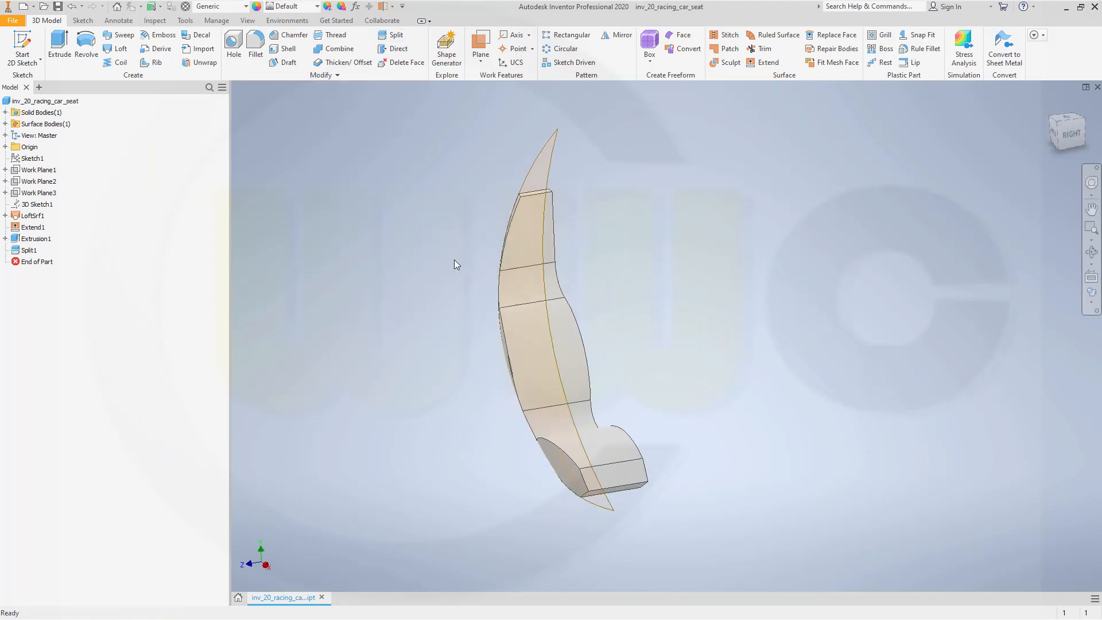
pyautogui.click(528, 178)
pyautogui.rightClick(530, 178)
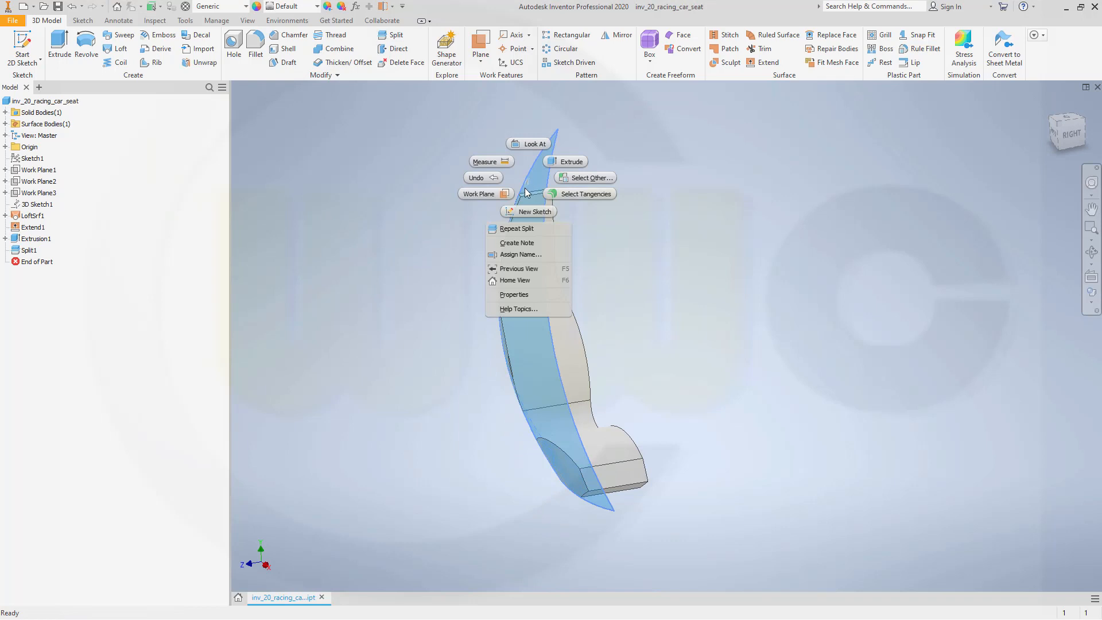
pyautogui.click(454, 219)
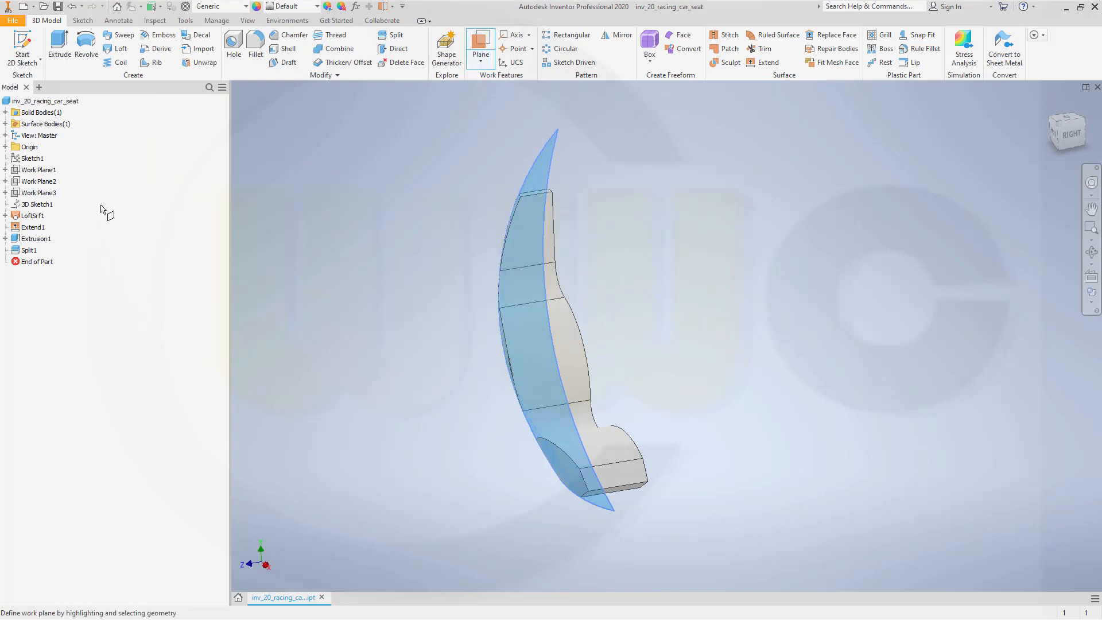
pyautogui.press('Escape')
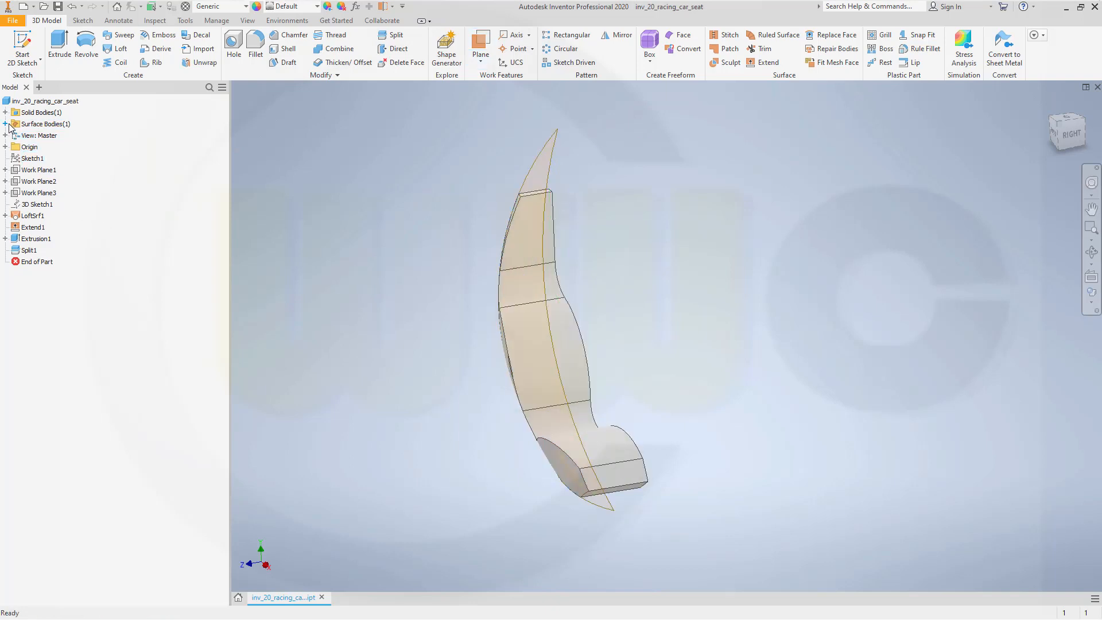
# Step: Hide the lofted side surface body so only the trimmed seat solid is shown
pyautogui.click(5, 124)
pyautogui.rightClick(34, 139)
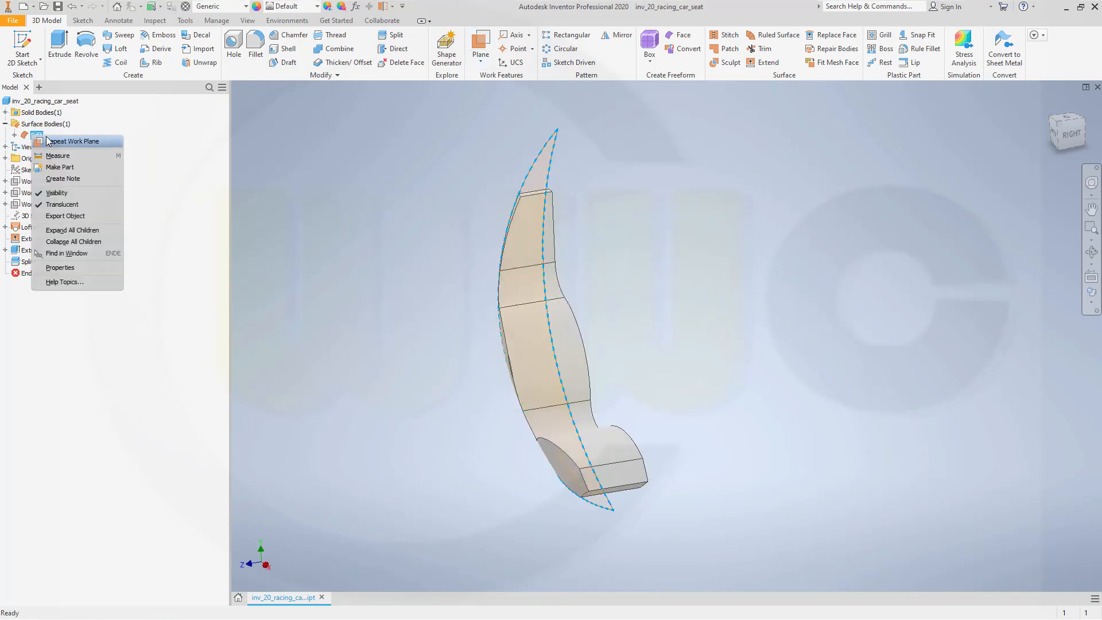
pyautogui.click(69, 196)
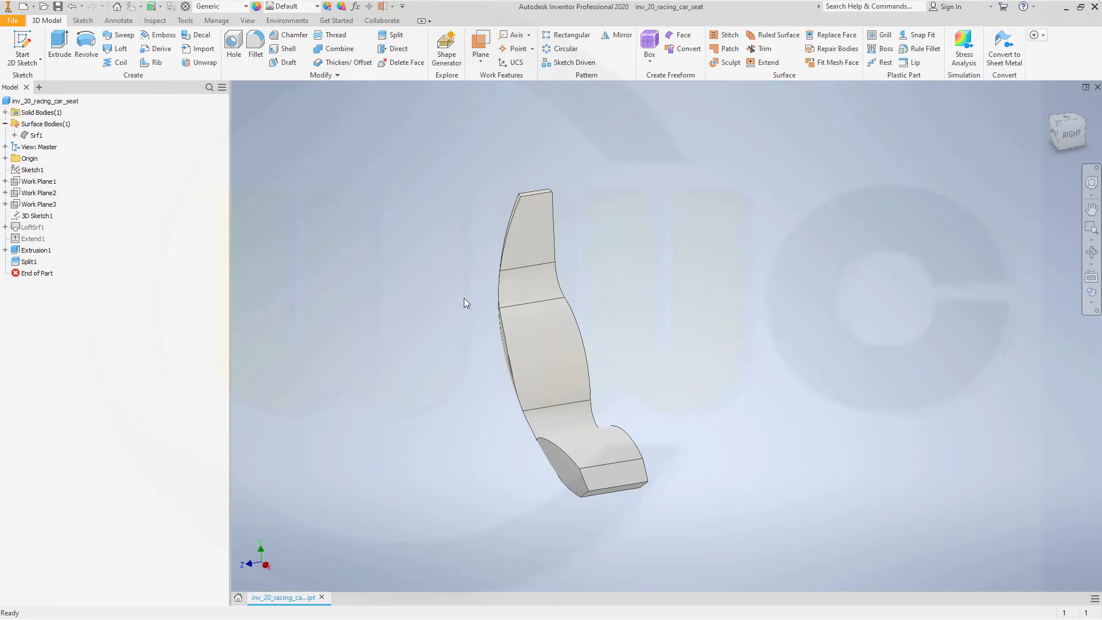
# Step: Start a new 2D sketch on Work Plane3
pyautogui.keyDown('shift'); pyautogui.moveTo(465, 303); pyautogui.dragTo(468, 366, button='middle'); pyautogui.keyUp('shift')
pyautogui.scroll(-5, 539, 279)
pyautogui.scroll(2, 500, 362)
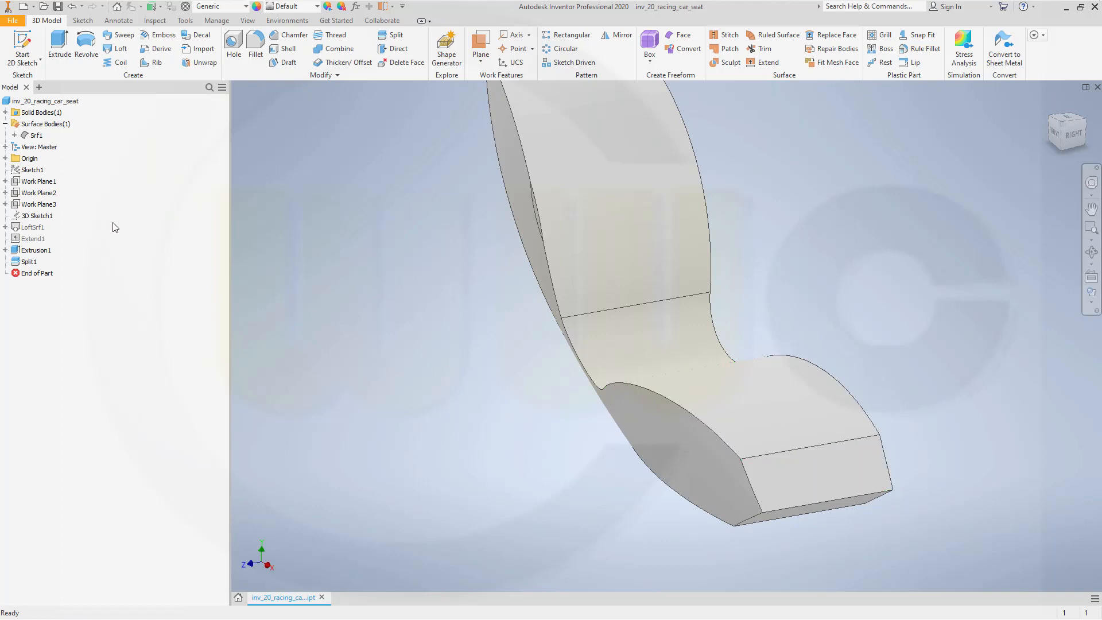
pyautogui.click(50, 208)
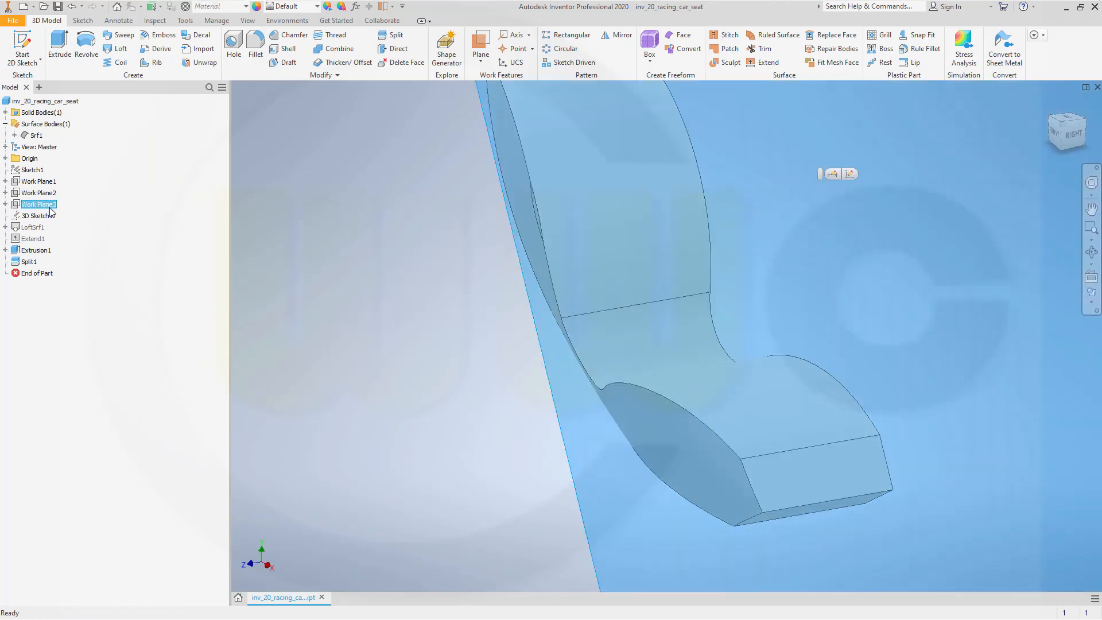
pyautogui.click(848, 174)
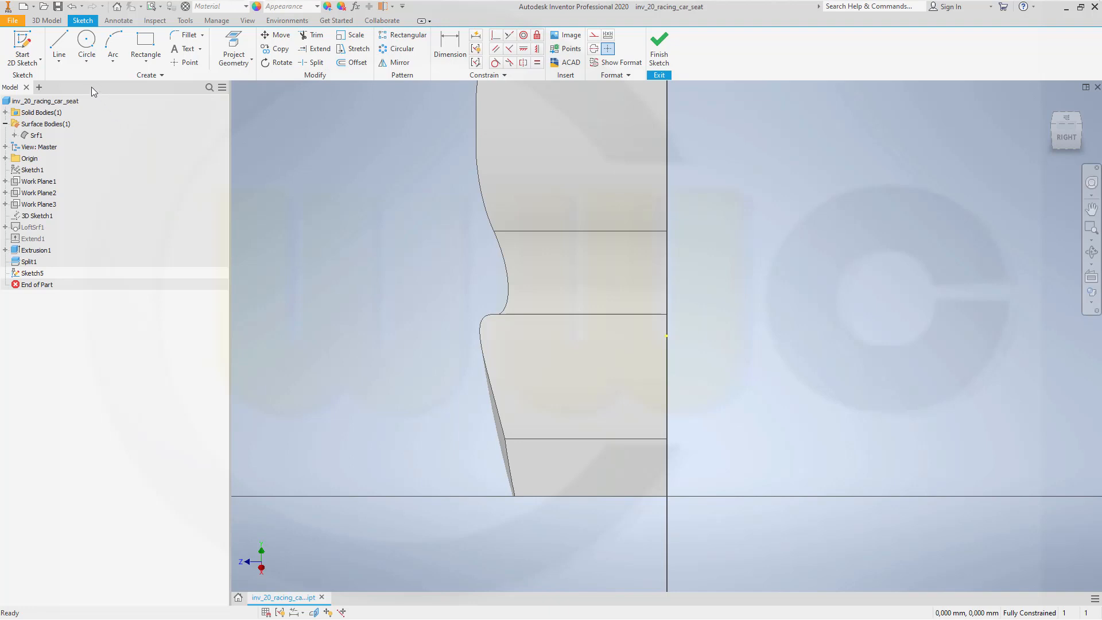
# Step: Sketch a construction line about 53 mm long beside the seat's straight centre edge, perpendicular to that edge
pyautogui.click(60, 66)
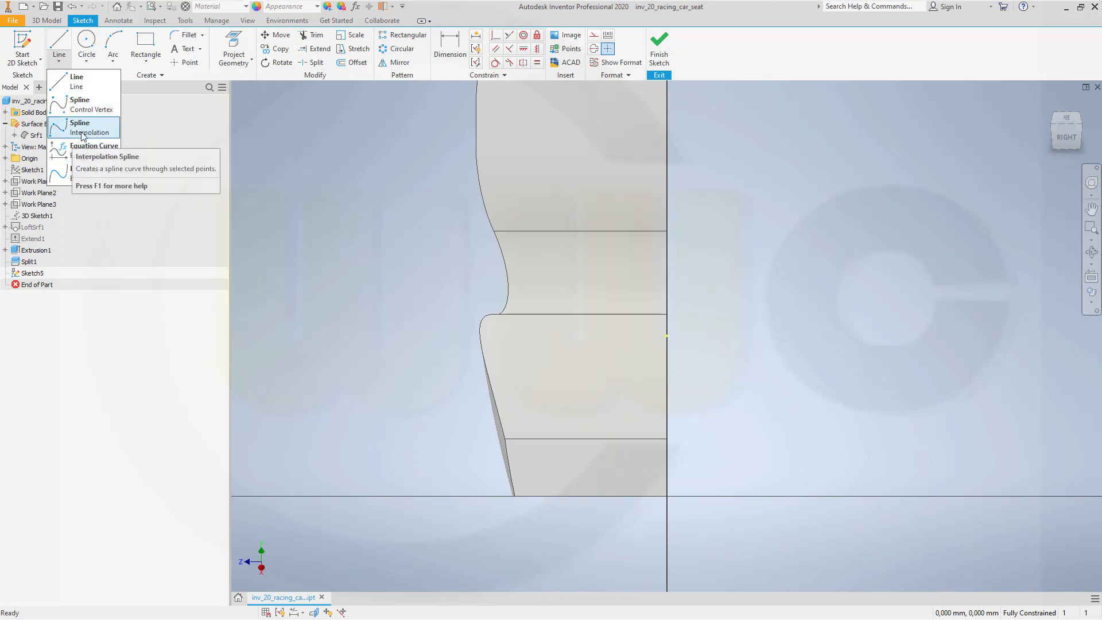
pyautogui.click(65, 43)
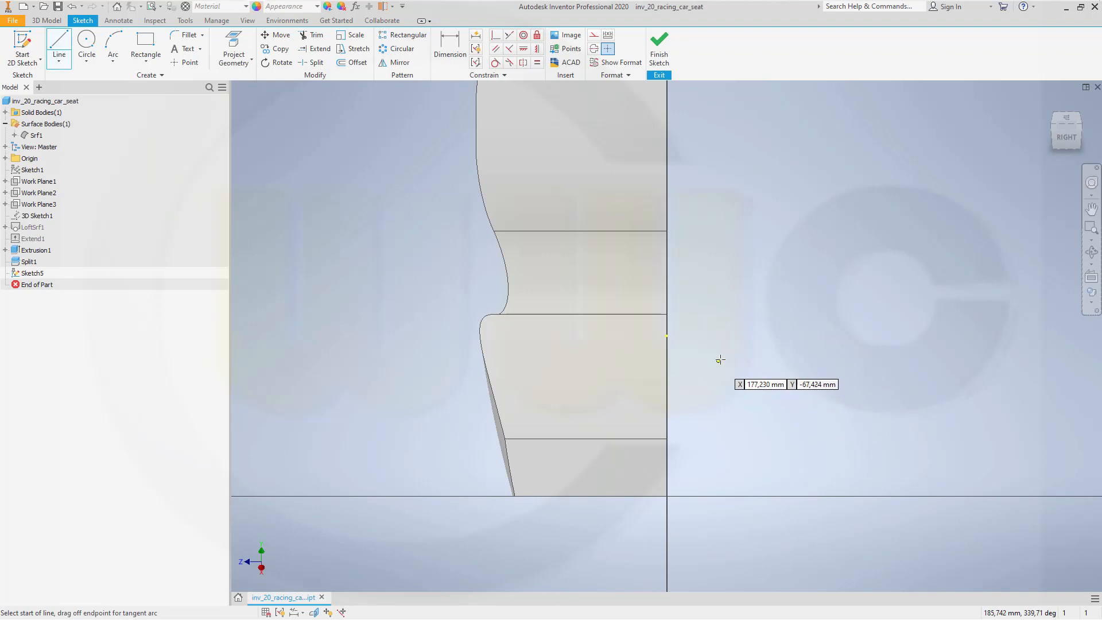
pyautogui.click(721, 357)
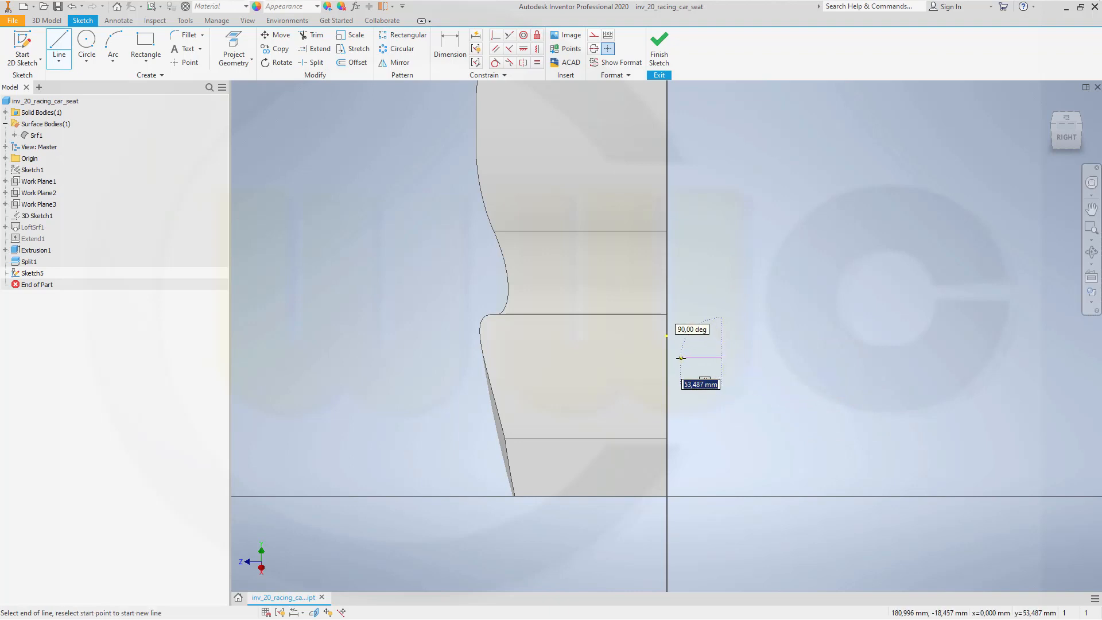
pyautogui.click(681, 358)
pyautogui.press('Escape')
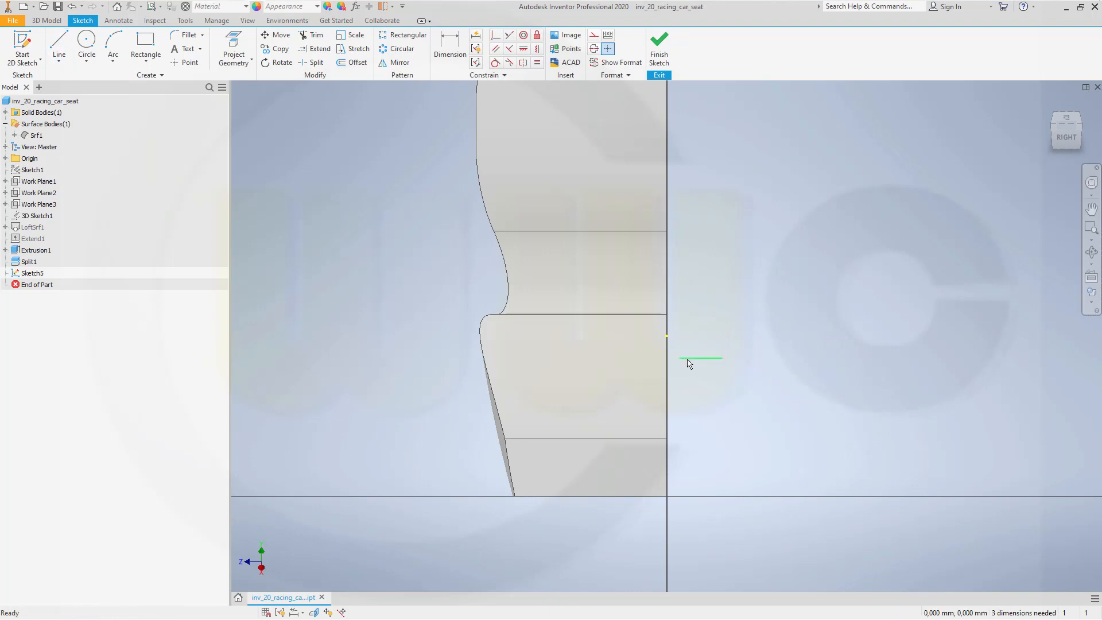
pyautogui.click(688, 358)
pyautogui.click(594, 34)
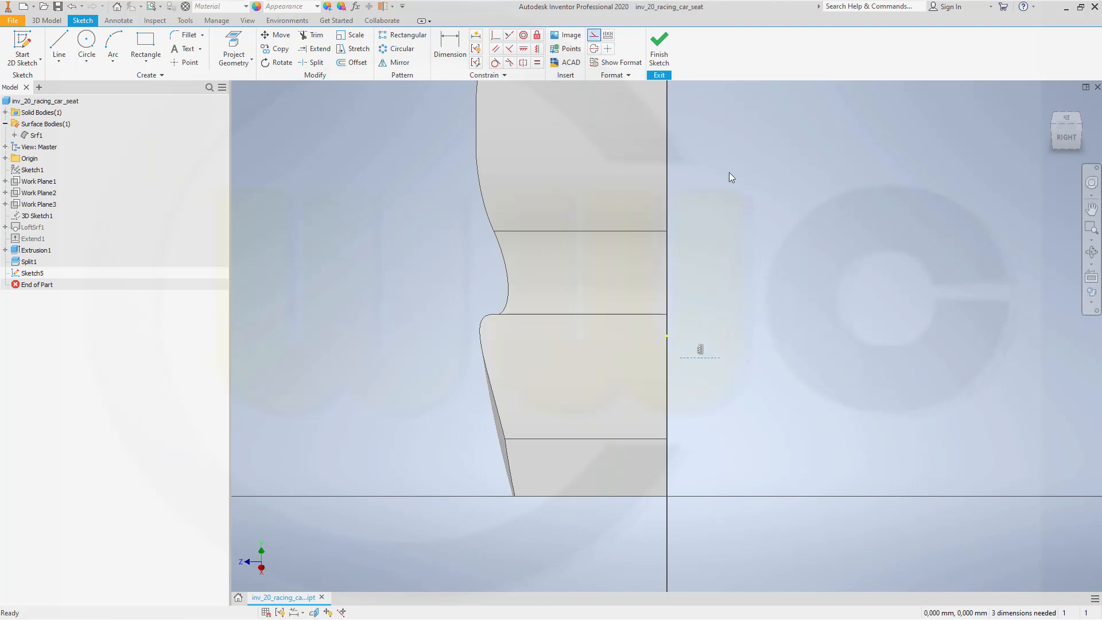
pyautogui.click(716, 324)
# Step: Align the construction line's inner endpoint with the sketch origin using a Horizontal constraint
pyautogui.click(524, 52)
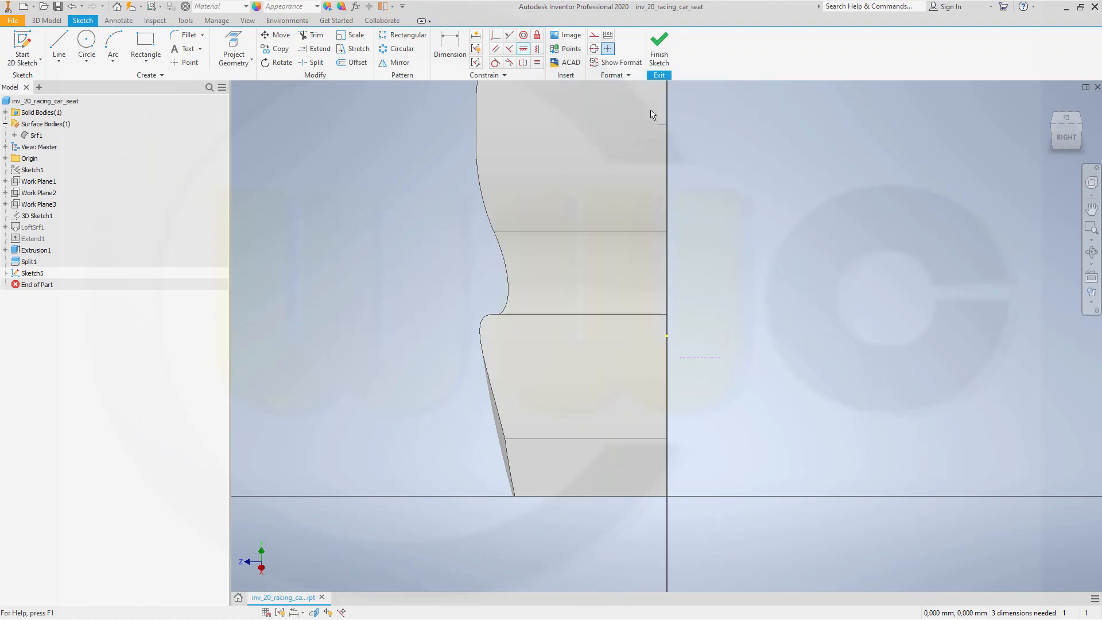
pyautogui.click(679, 359)
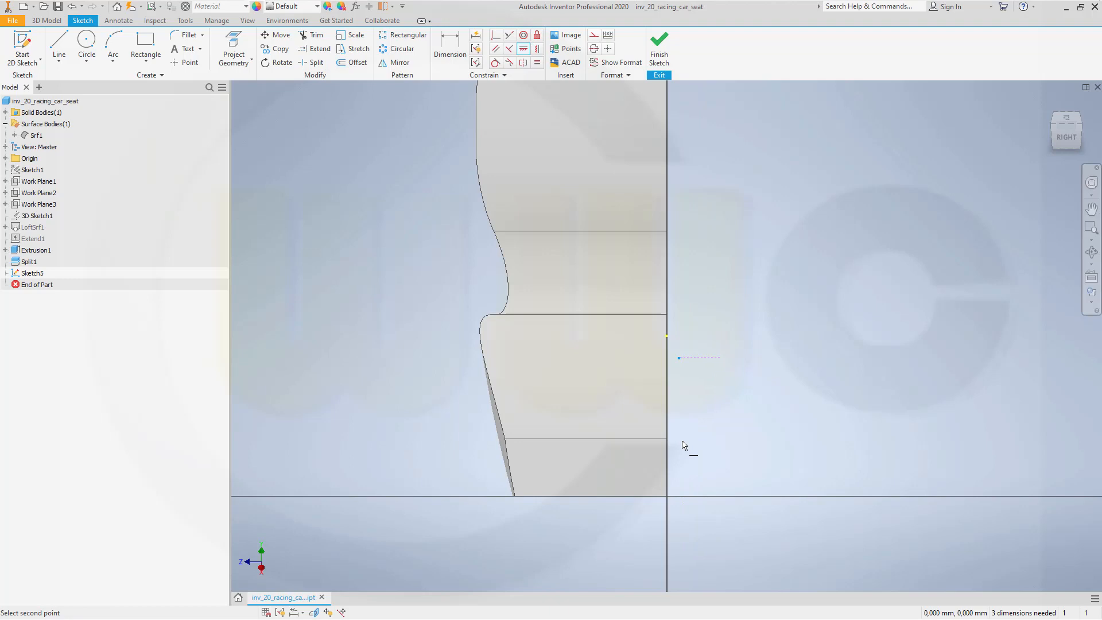
pyautogui.click(667, 497)
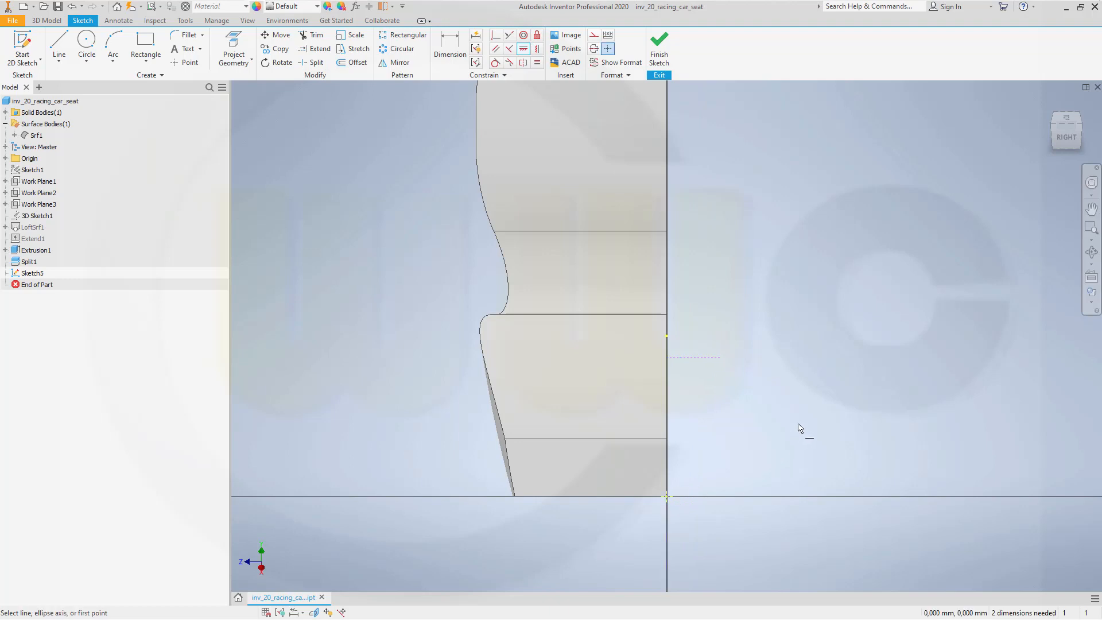
# Step: Draw a four-point interpolation spline from the construction line's inner endpoint across the lower seat to beyond its curved side
pyautogui.click(63, 65)
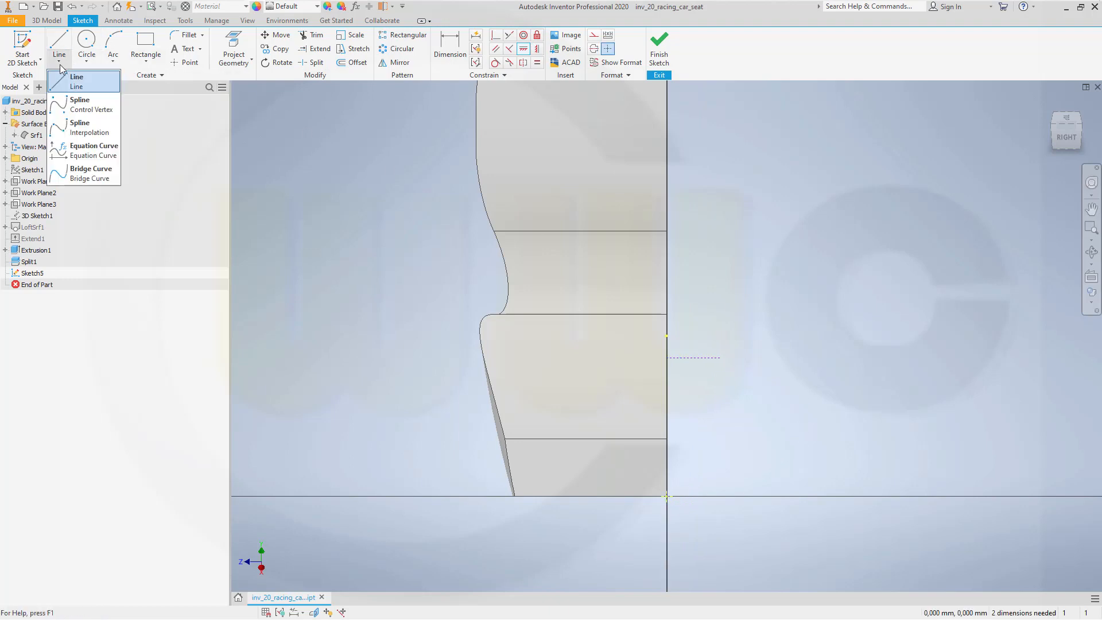
pyautogui.click(86, 127)
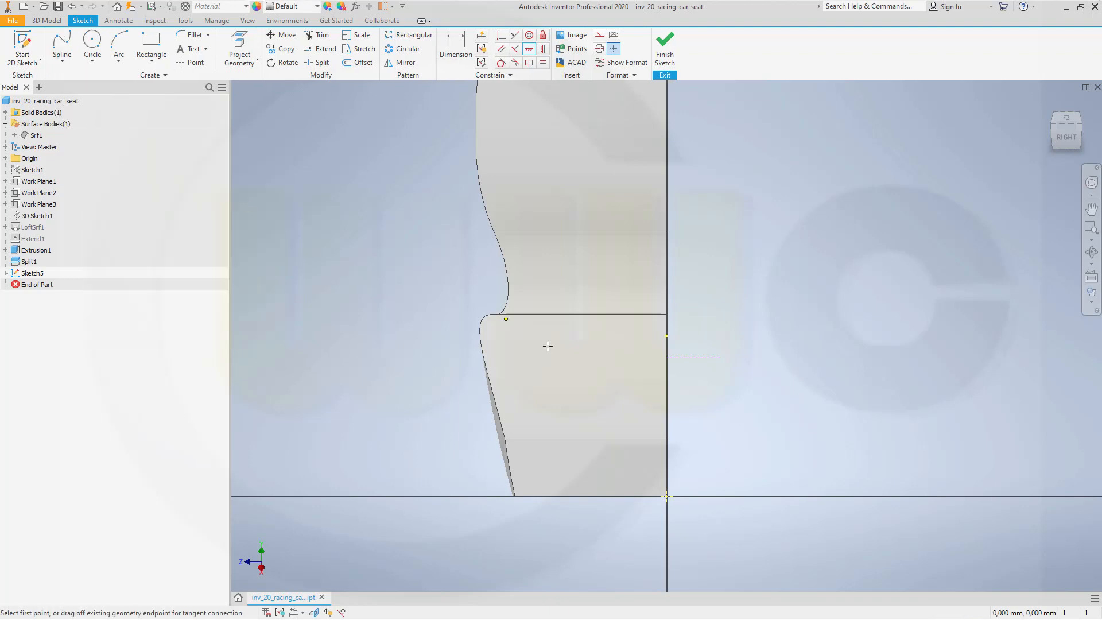
pyautogui.click(666, 358)
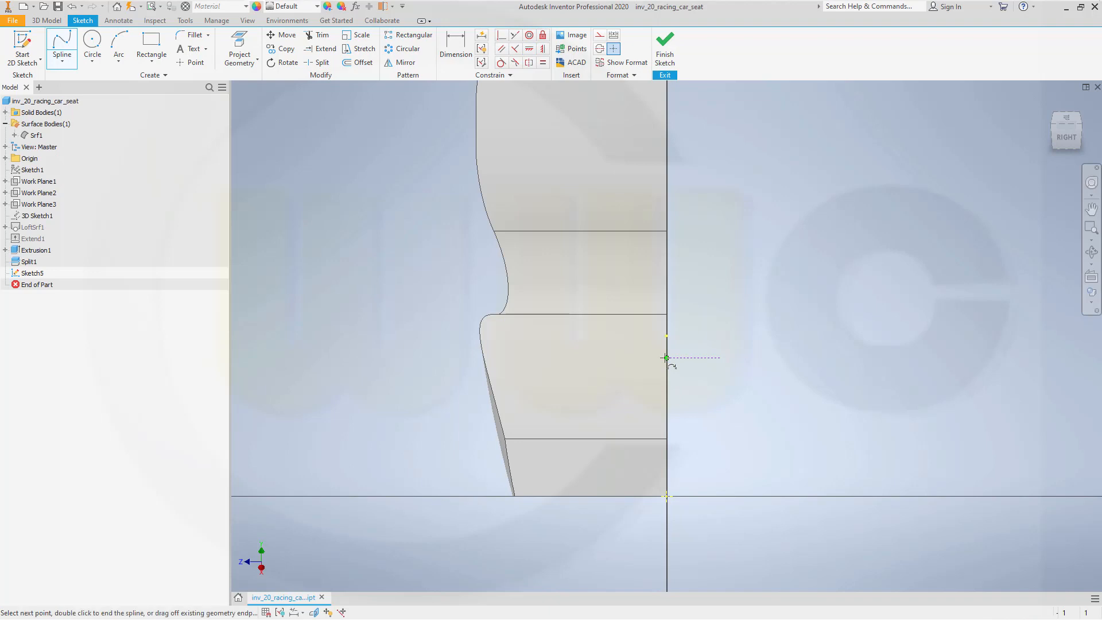
pyautogui.click(617, 383)
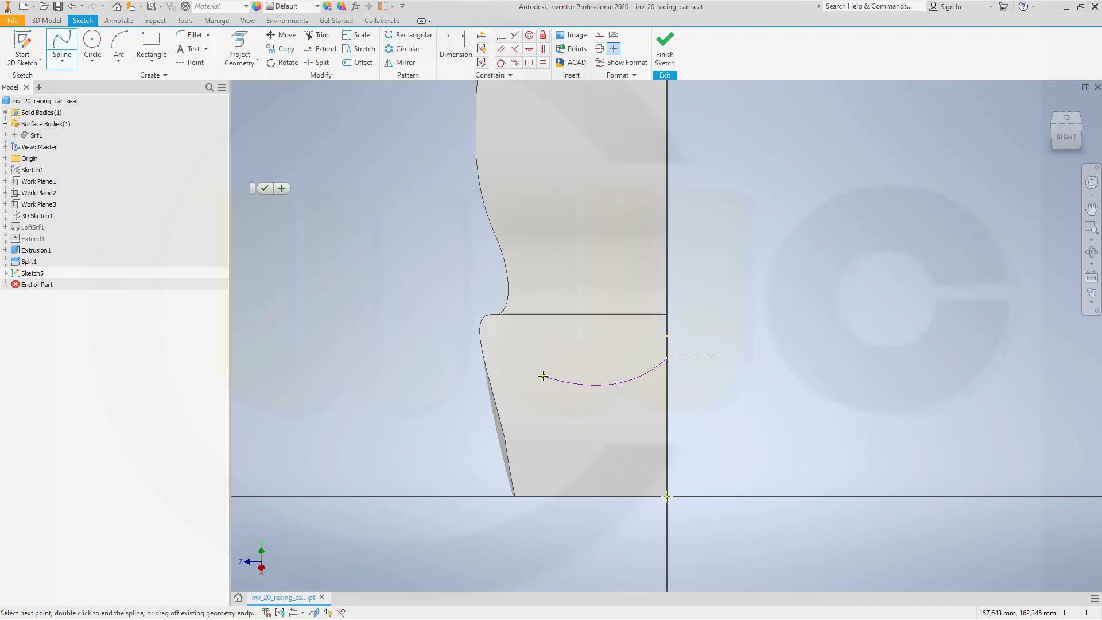
pyautogui.doubleClick(454, 337)
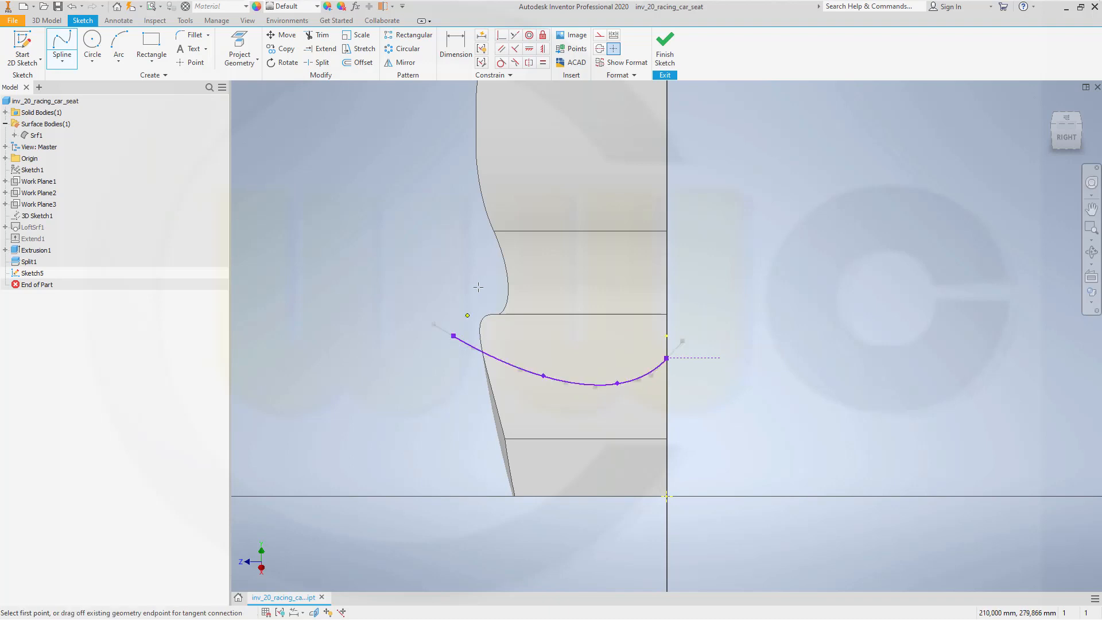
pyautogui.press('Escape')
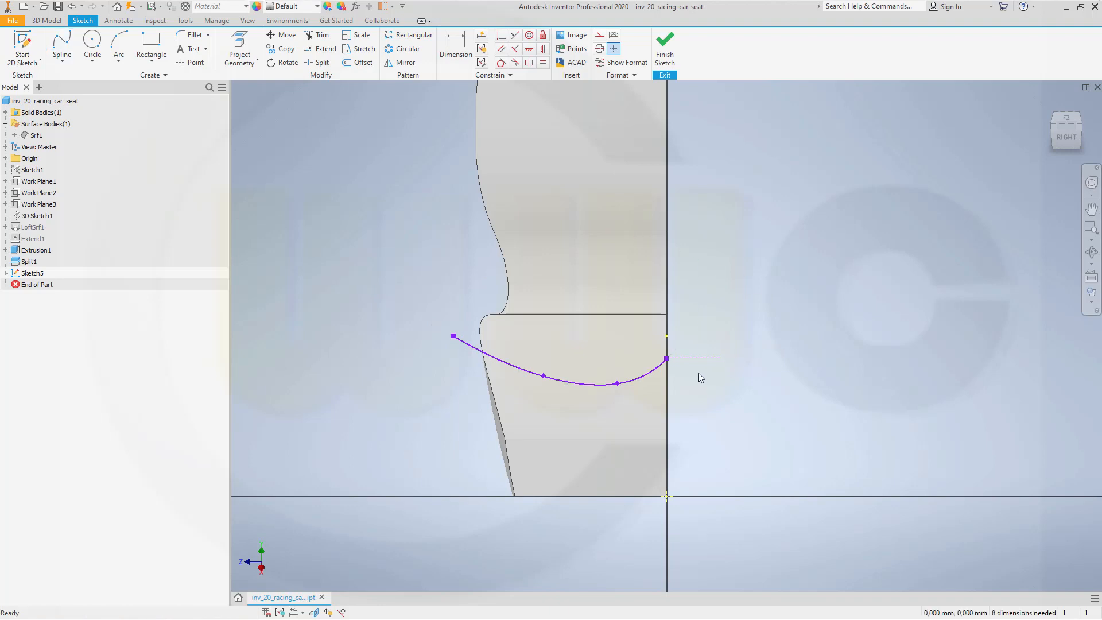
# Step: Make the spline tangent to the construction line at their shared endpoint
pyautogui.scroll(-3, 681, 356)
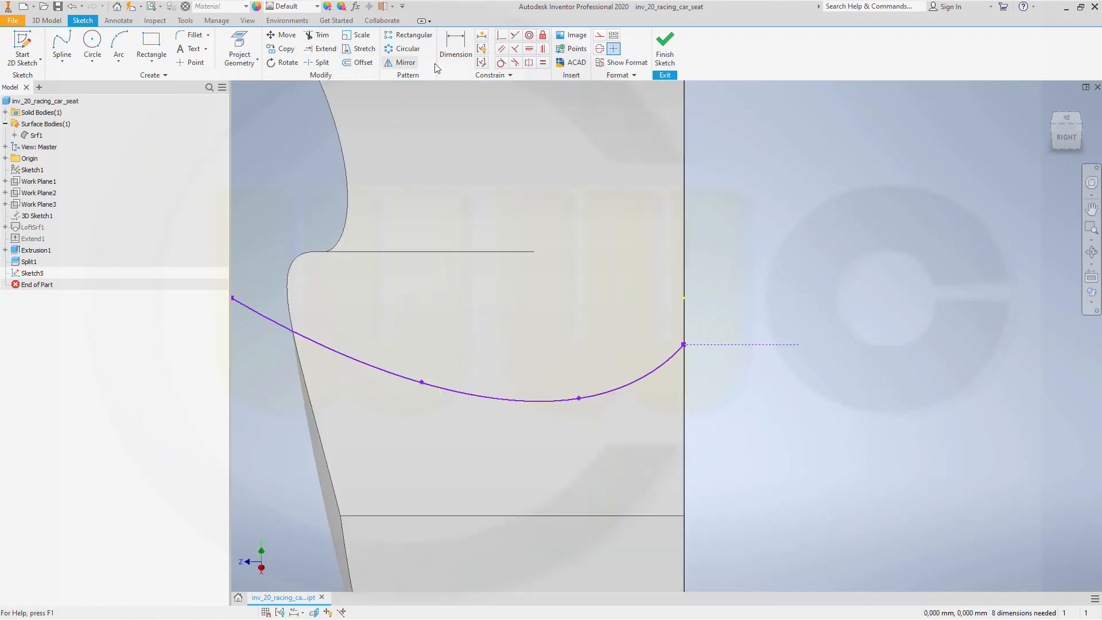
pyautogui.click(502, 64)
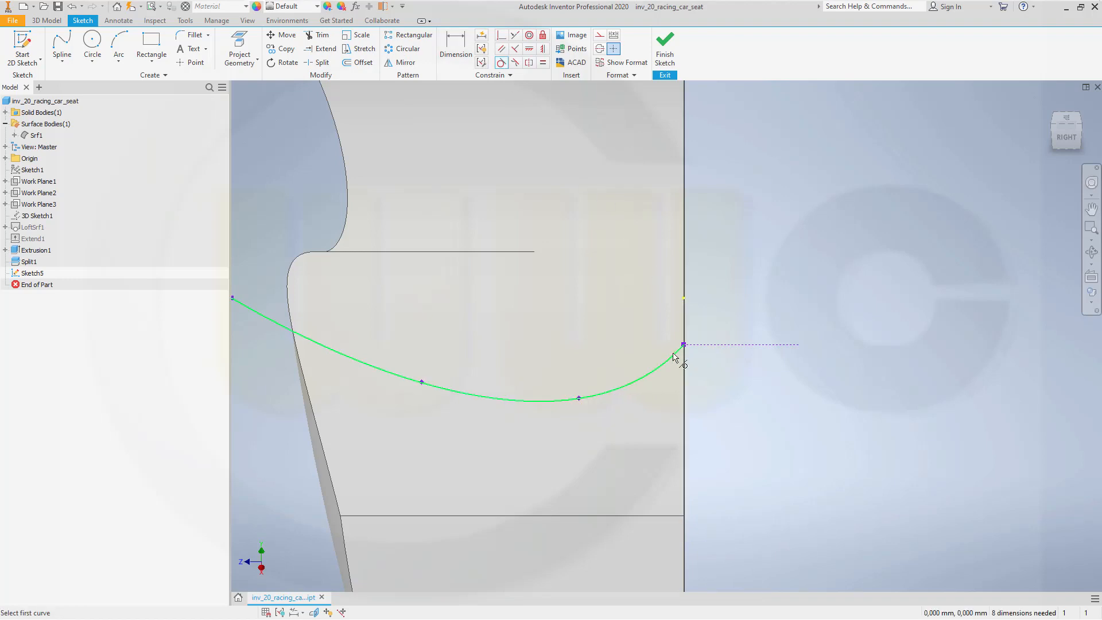
pyautogui.click(674, 357)
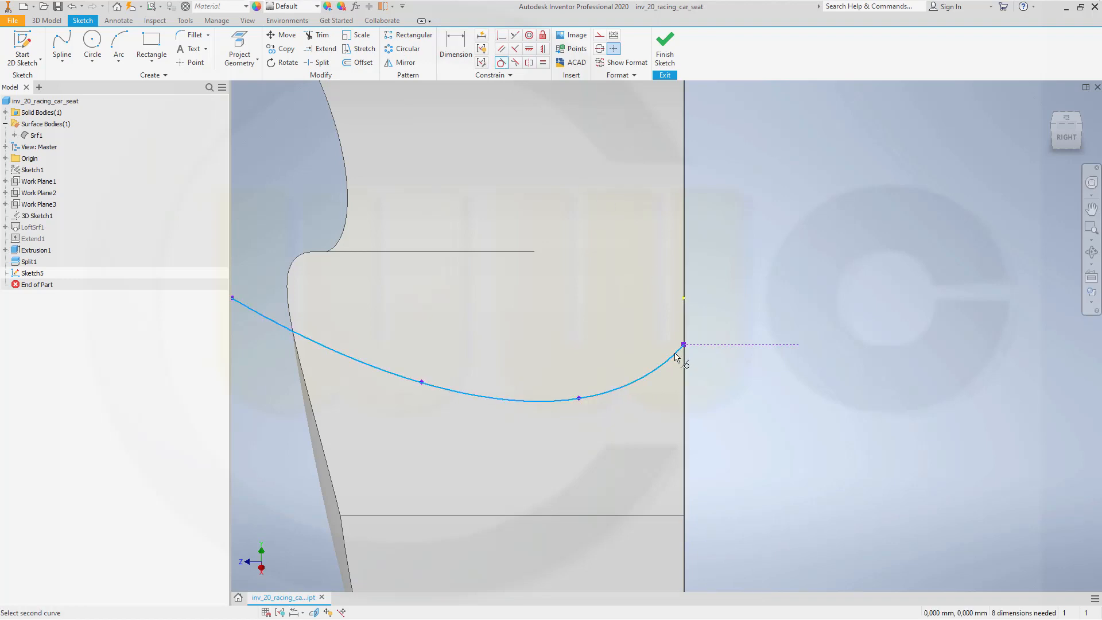
pyautogui.click(706, 347)
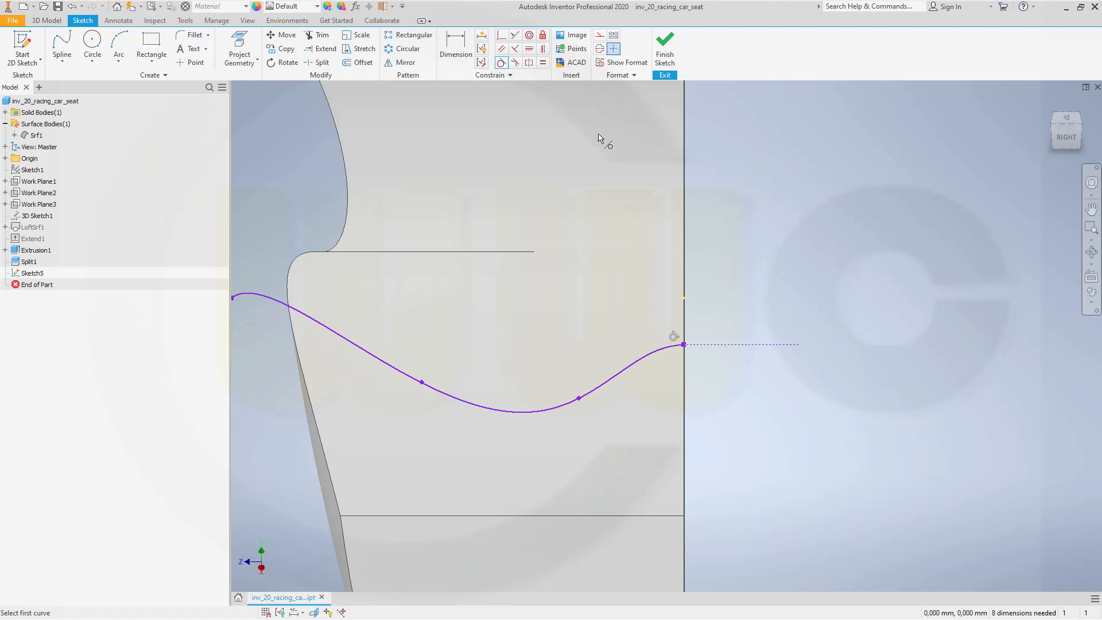
pyautogui.press('Escape')
# Step: Nudge the spline's outer endpoint, activate its tangent handle, level the handle to roughly horizontal, and finish the sketch
pyautogui.moveTo(318, 232); pyautogui.dragTo(441, 220, button='middle')
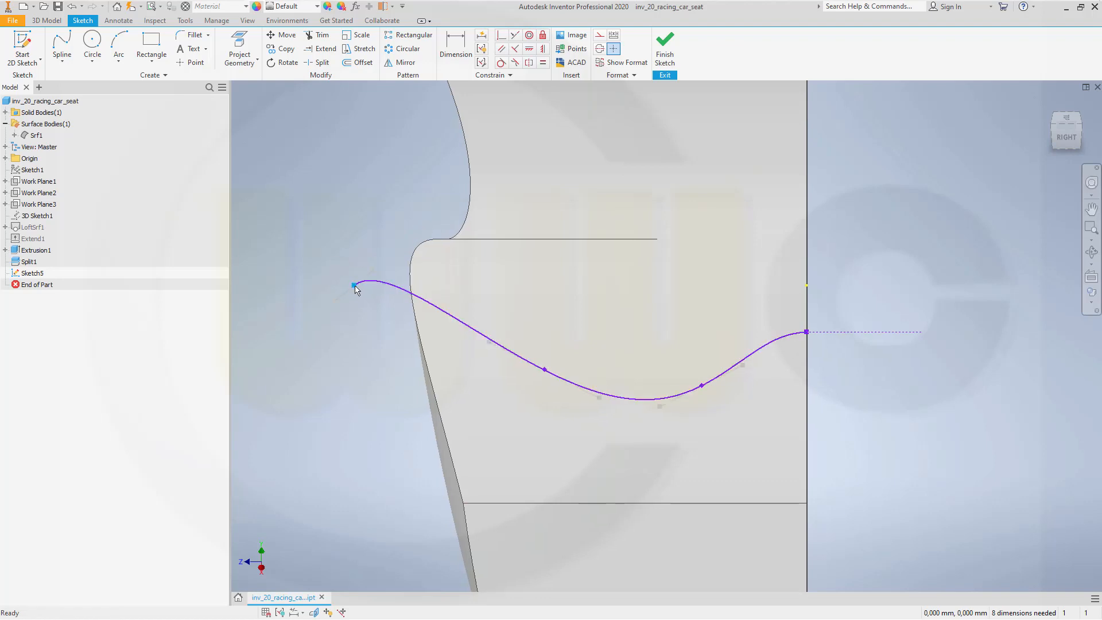
pyautogui.moveTo(355, 286)
pyautogui.mouseDown()
pyautogui.moveTo(346, 262)
pyautogui.moveTo(350, 289)
pyautogui.mouseUp()
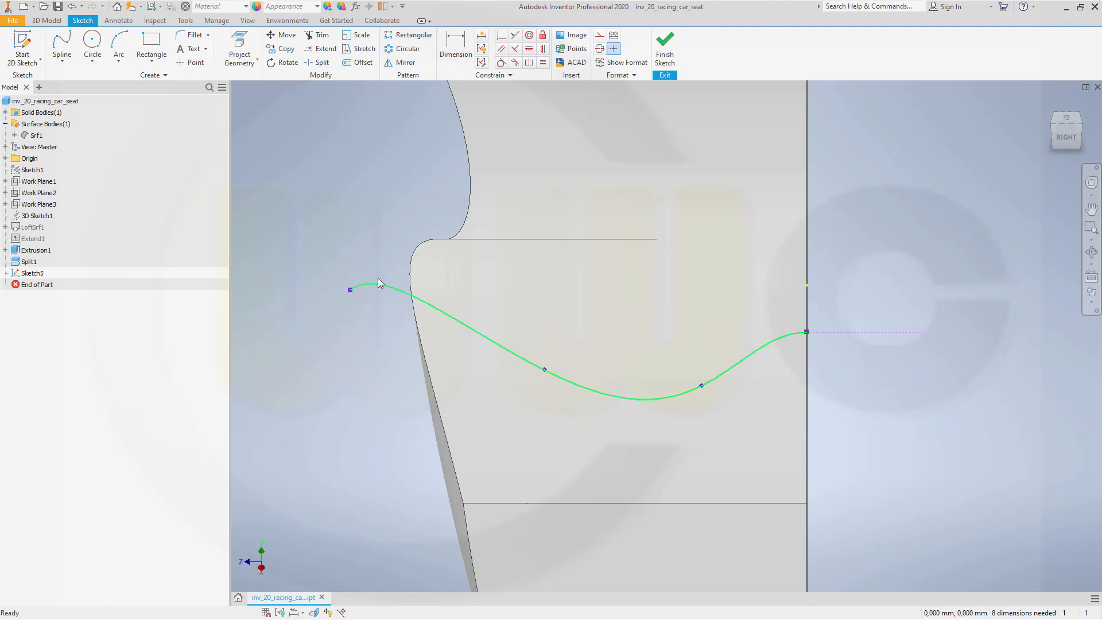
pyautogui.rightClick(349, 288)
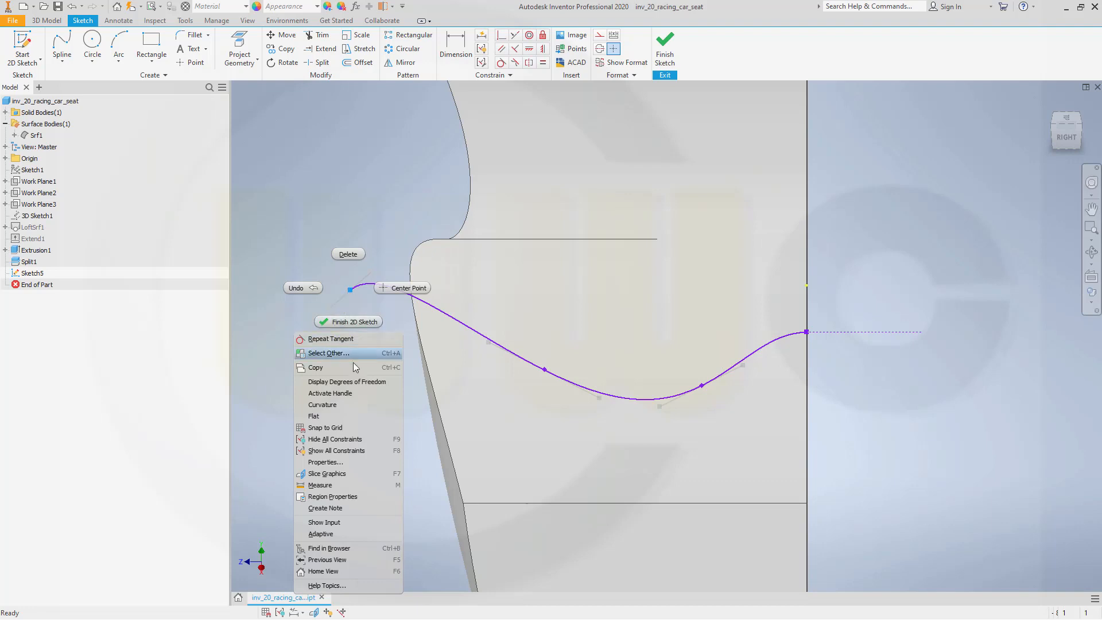
pyautogui.click(350, 393)
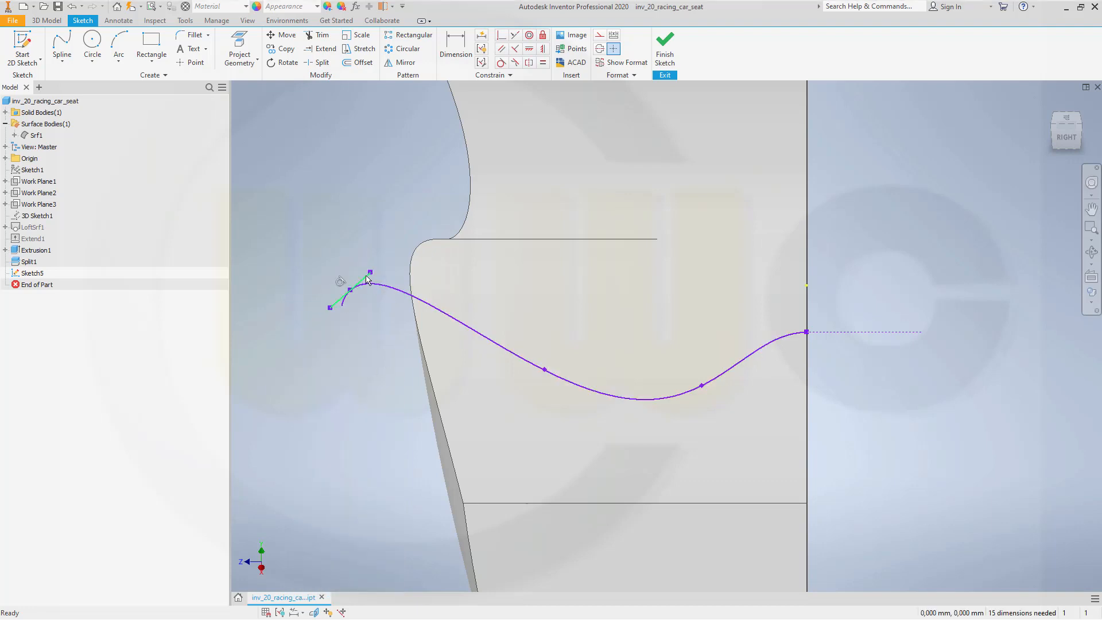
pyautogui.moveTo(370, 273); pyautogui.dragTo(378, 289)
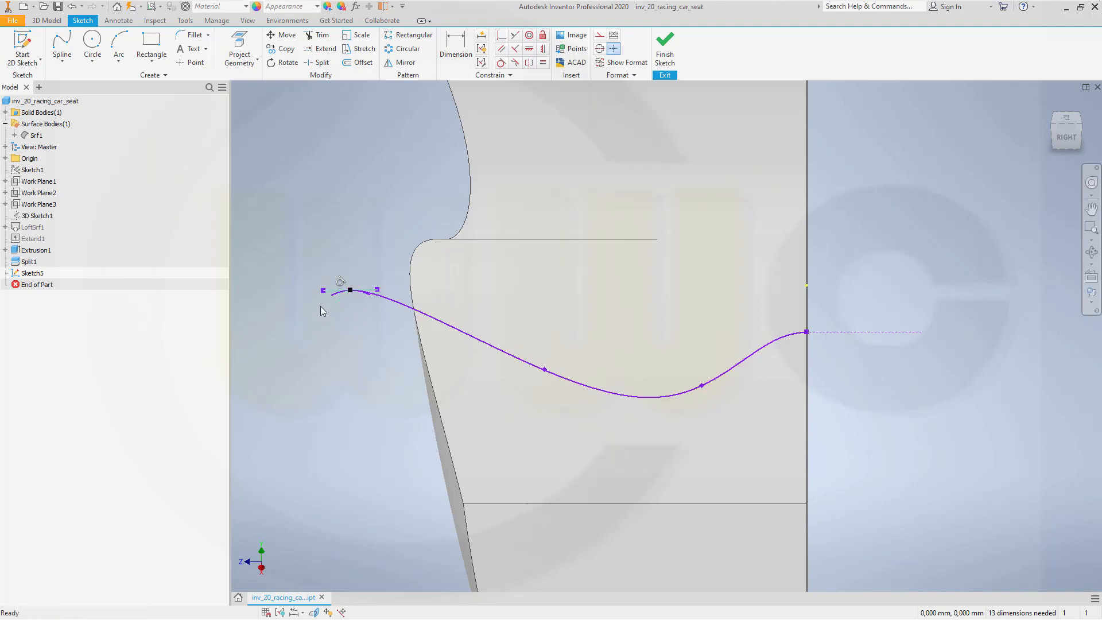
pyautogui.click(664, 56)
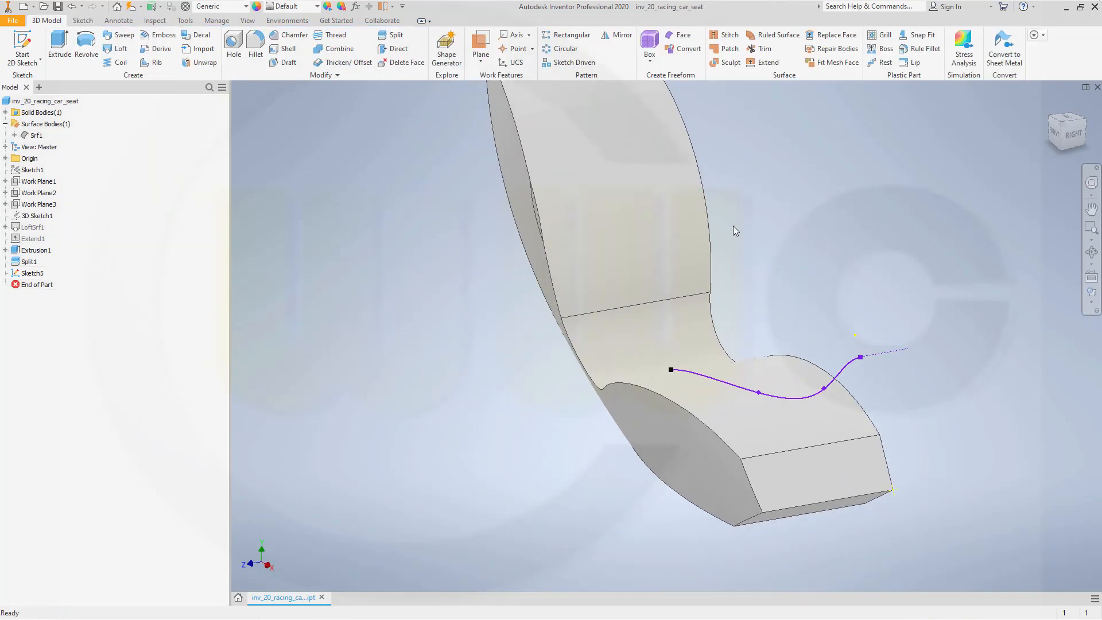
pyautogui.keyDown('shift'); pyautogui.moveTo(835, 306); pyautogui.dragTo(798, 273, button='middle'); pyautogui.keyUp('shift')
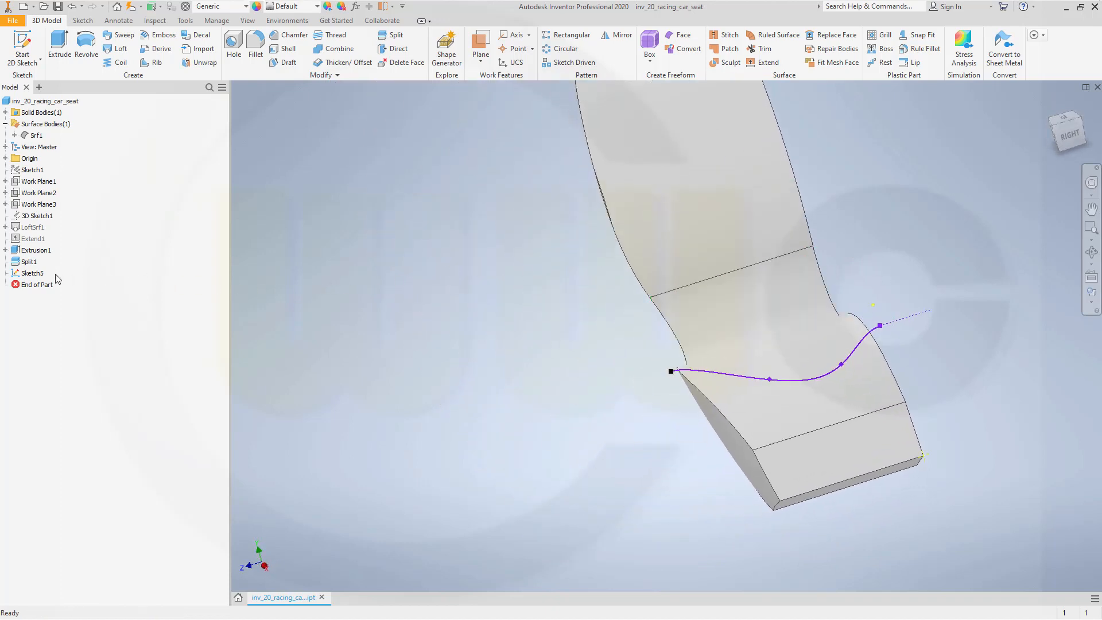
# Step: Reopen Sketch5, move the whole spline with its construction line down to the seat's lower front section, and finish the sketch
pyautogui.doubleClick(33, 273)
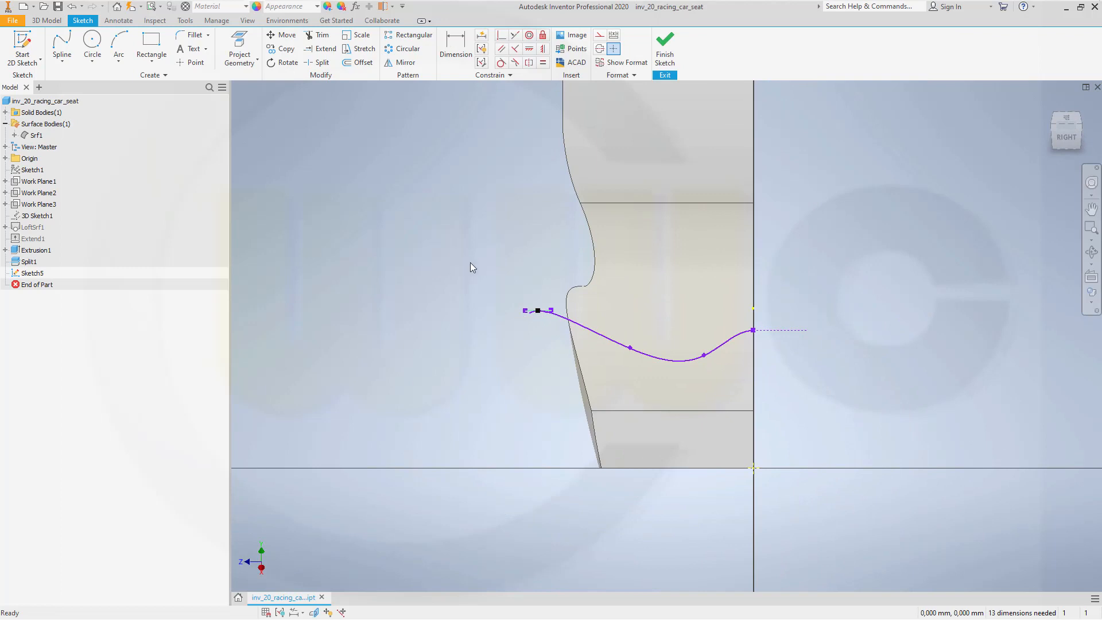
pyautogui.moveTo(470, 263); pyautogui.dragTo(820, 375)
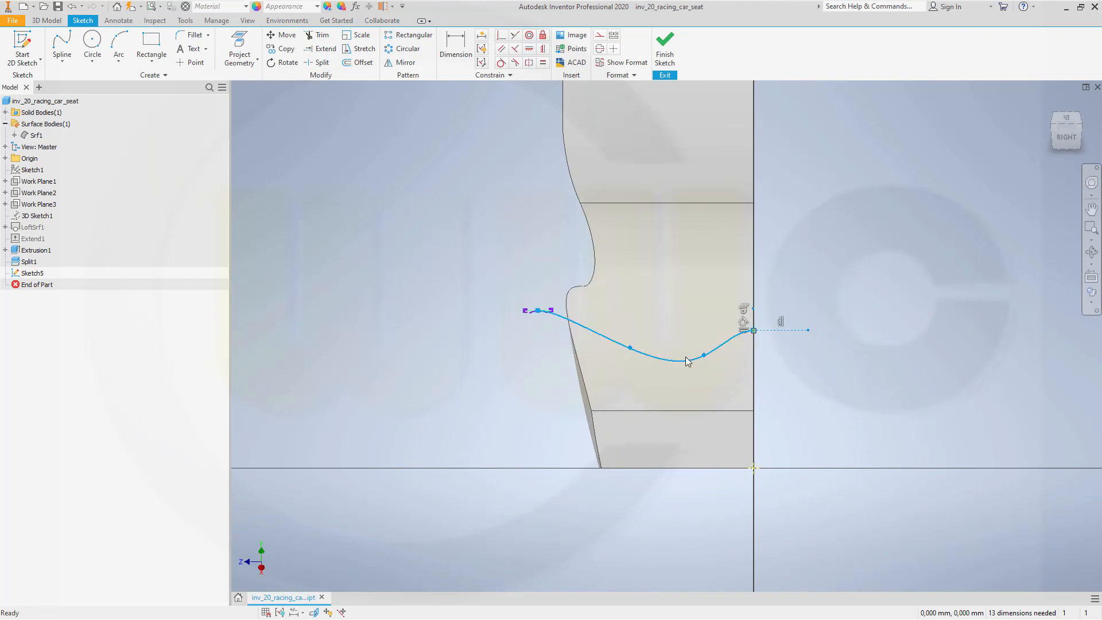
pyautogui.moveTo(684, 367); pyautogui.dragTo(680, 455)
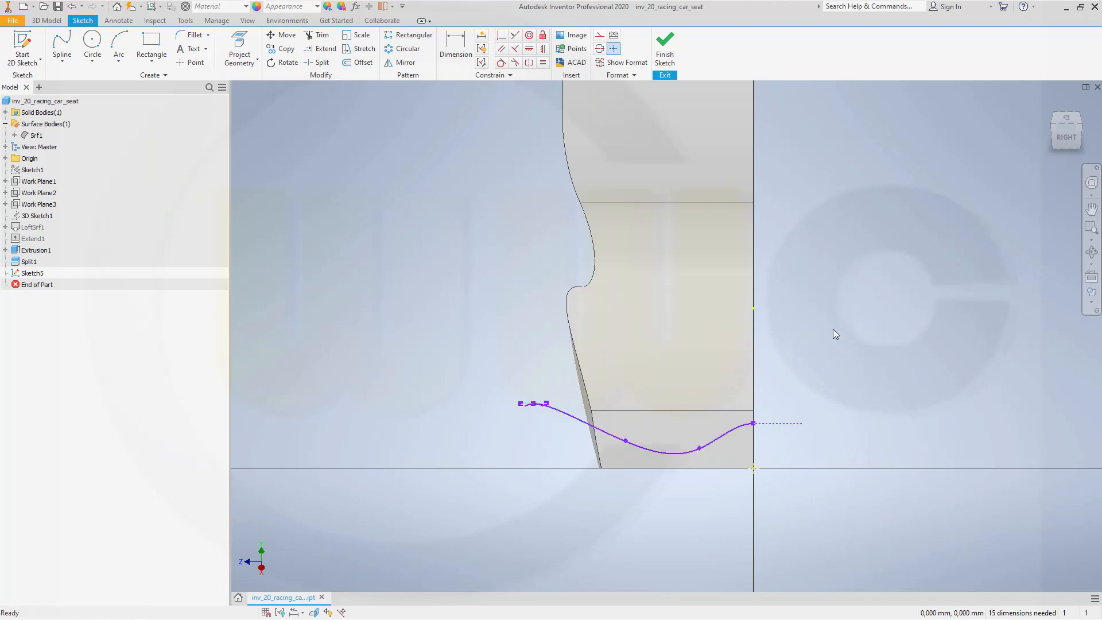
pyautogui.click(665, 45)
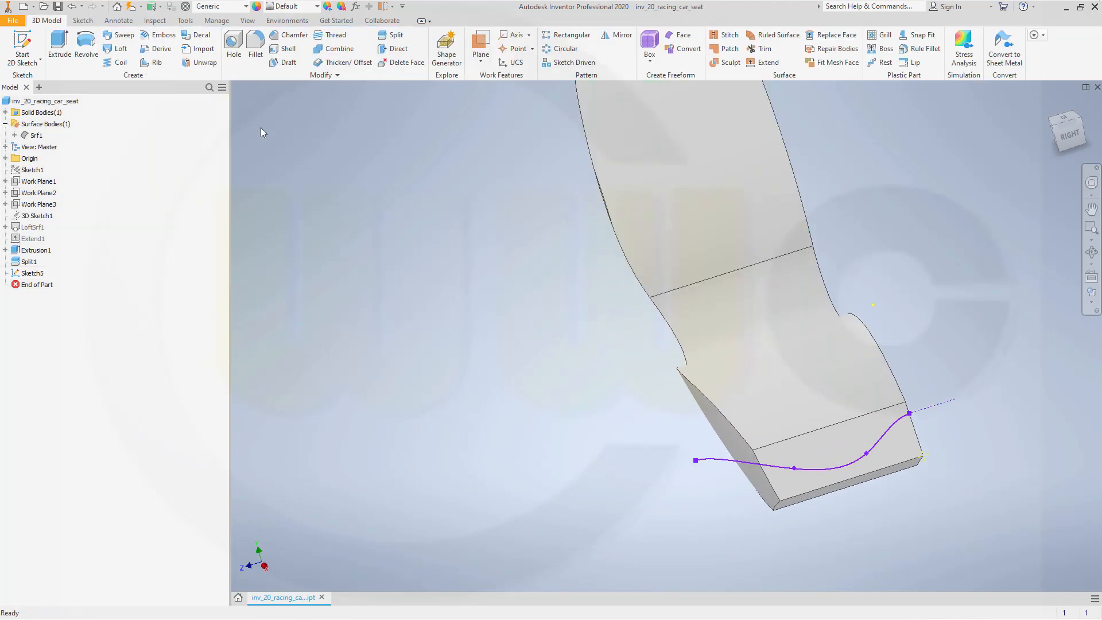
# Step: Extrude the Sketch5 spline as a surface 250 mm in the flipped direction, through the seat's front
pyautogui.click(63, 43)
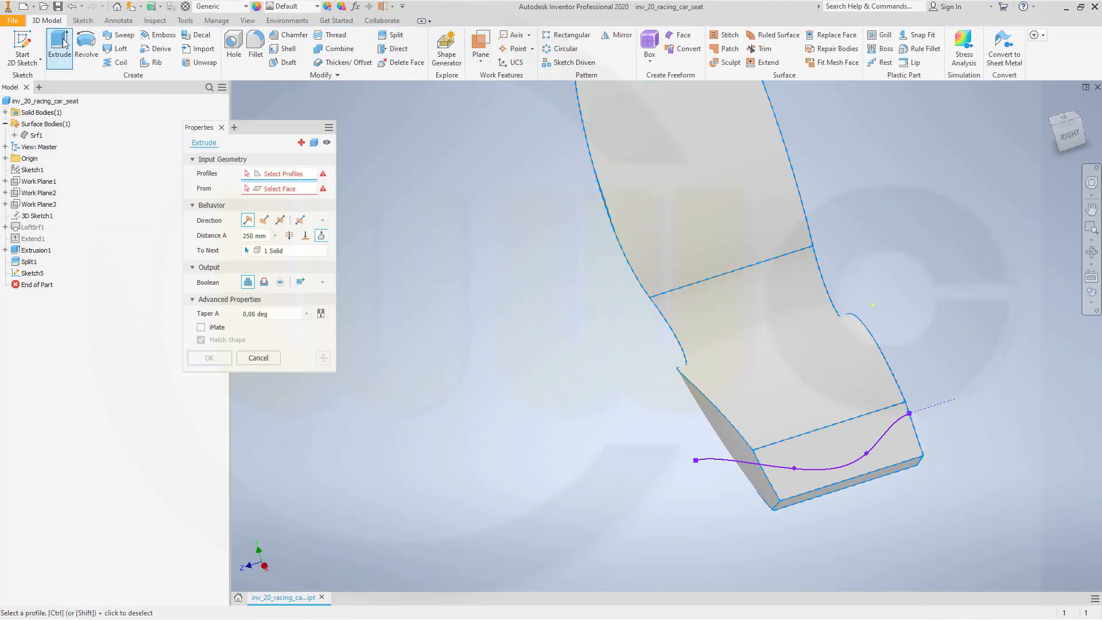
pyautogui.click(314, 144)
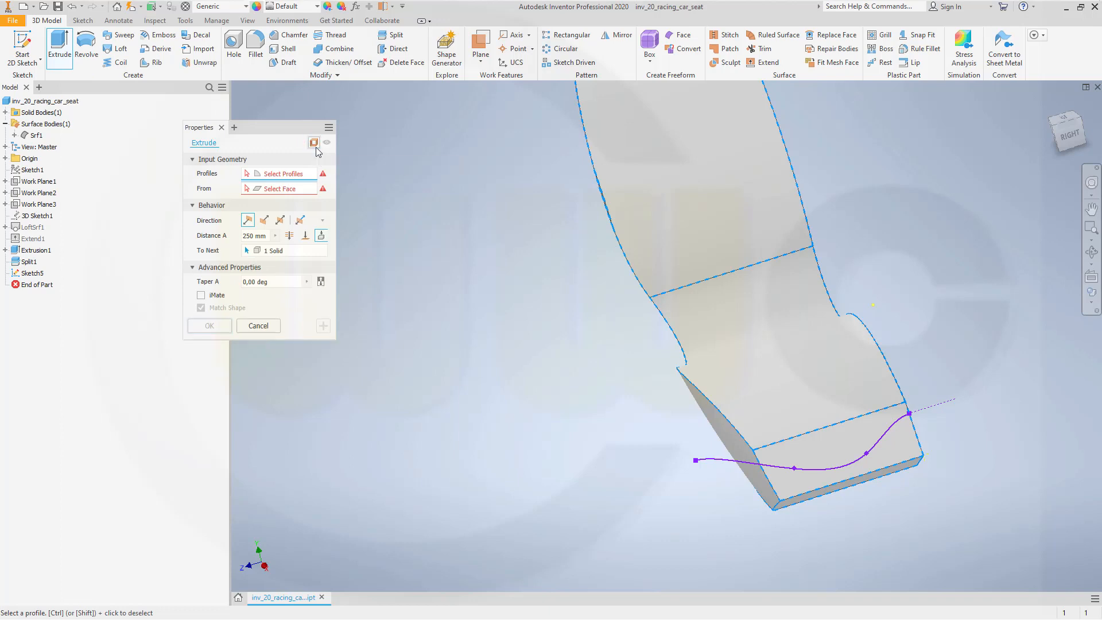
pyautogui.click(825, 478)
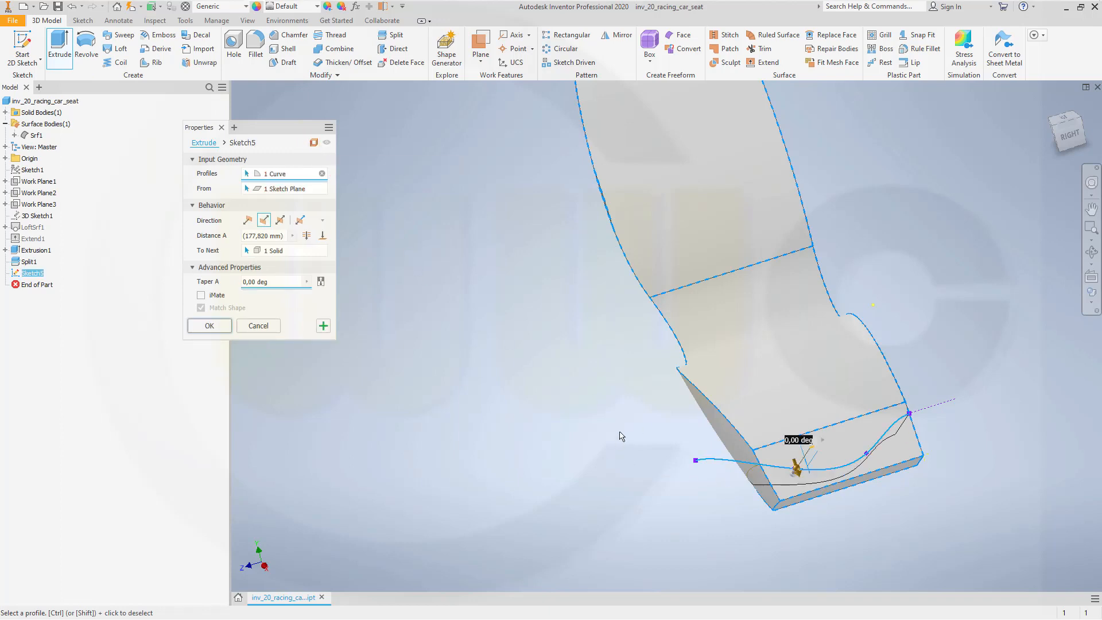
pyautogui.keyDown('shift'); pyautogui.moveTo(620, 436); pyautogui.dragTo(634, 392, button='middle'); pyautogui.keyUp('shift')
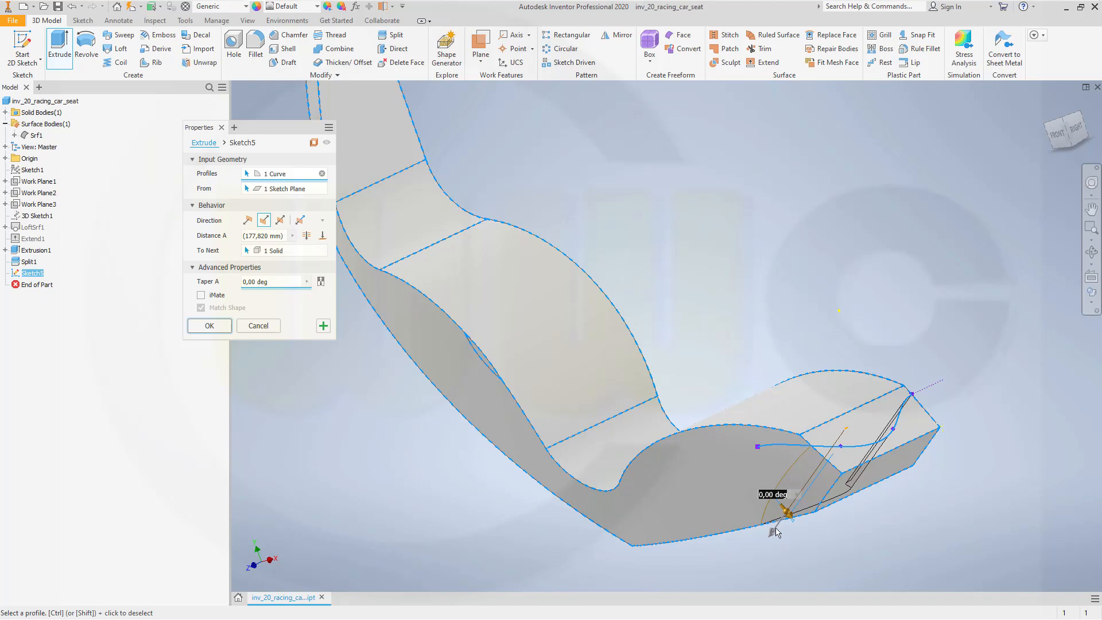
pyautogui.moveTo(774, 534); pyautogui.dragTo(675, 514)
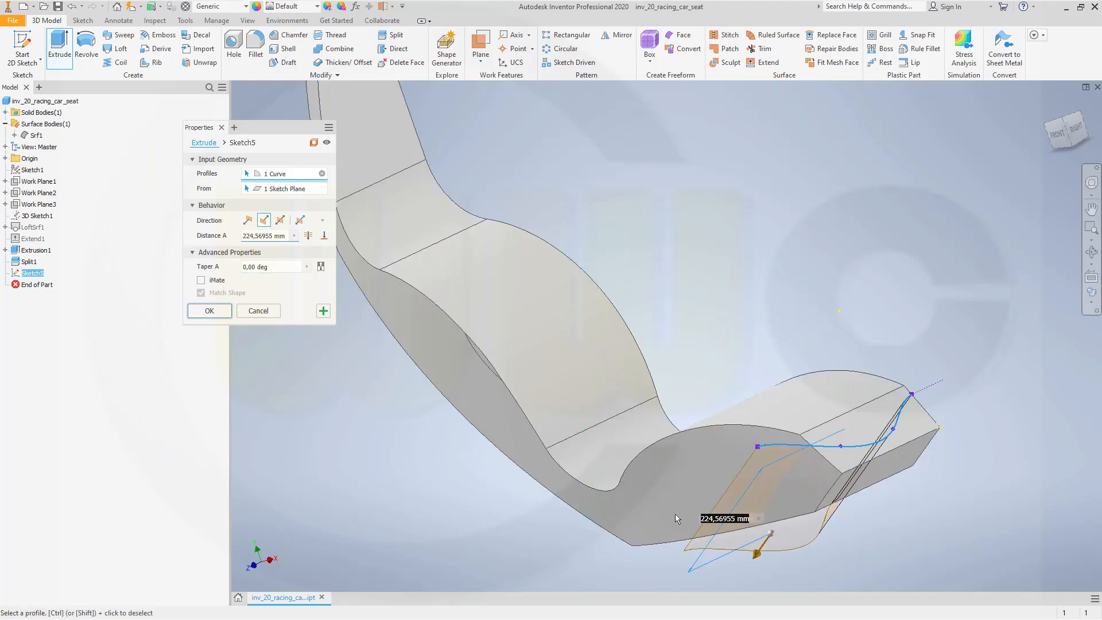
pyautogui.click(244, 240)
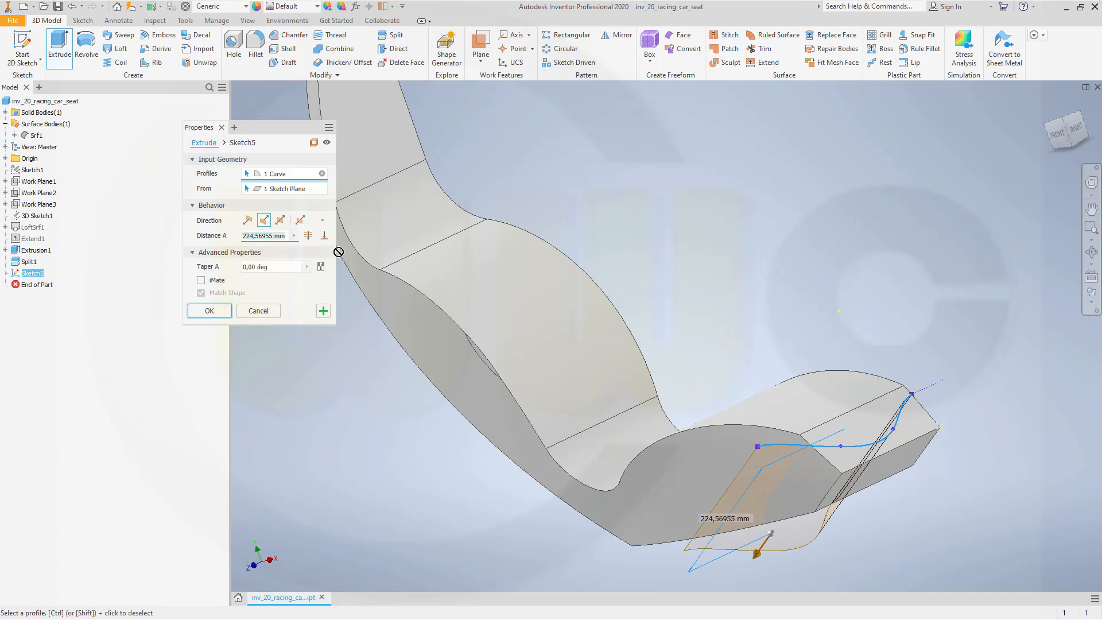
pyautogui.write('250')
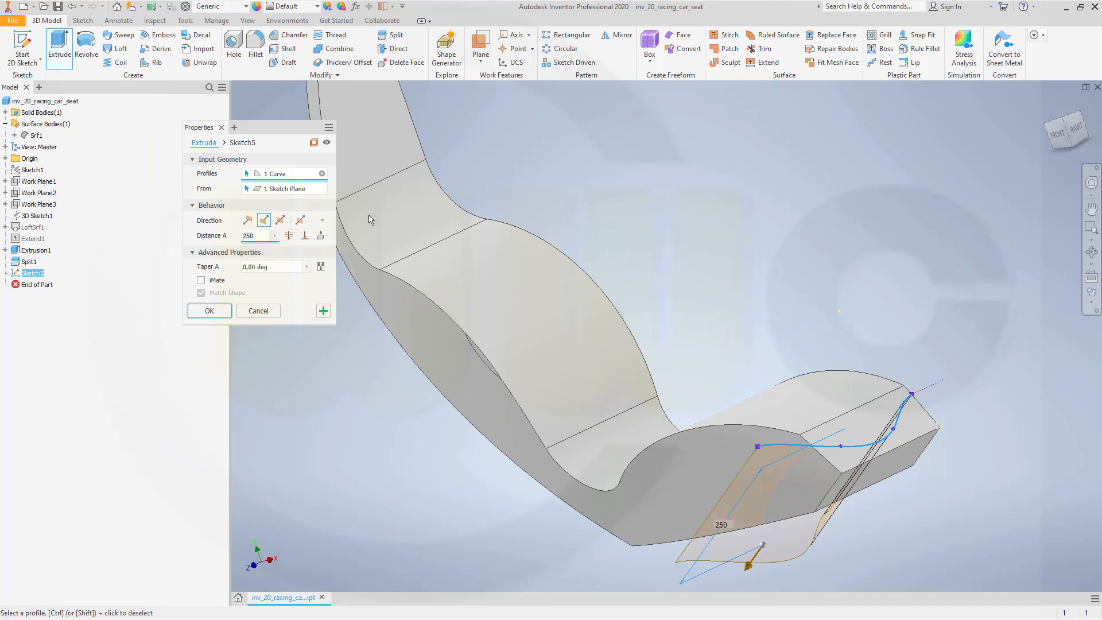
pyautogui.click(223, 316)
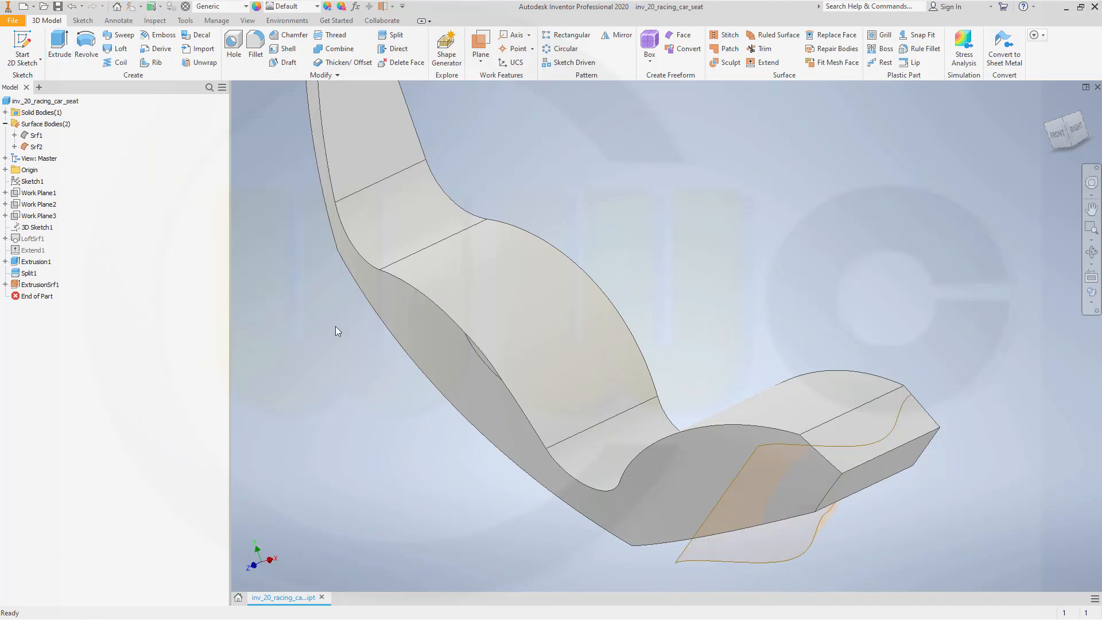
# Step: Trim the solid with the extruded spline surface using Split, removing the portion at the seat's front edge
pyautogui.keyDown('shift'); pyautogui.moveTo(756, 405); pyautogui.dragTo(709, 382, button='middle'); pyautogui.keyUp('shift')
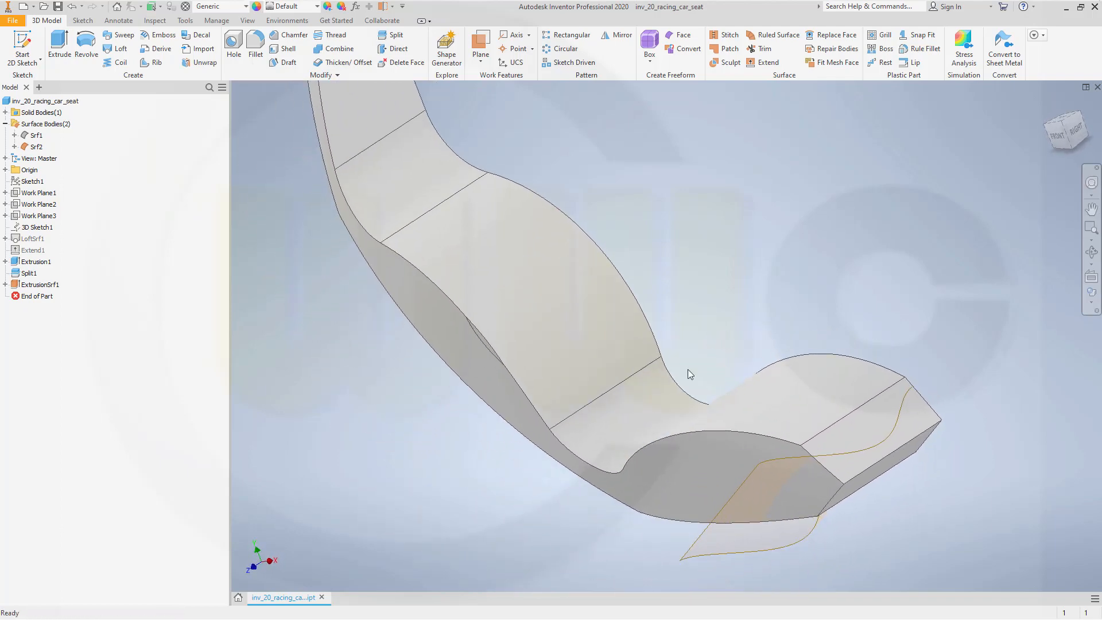
pyautogui.click(396, 36)
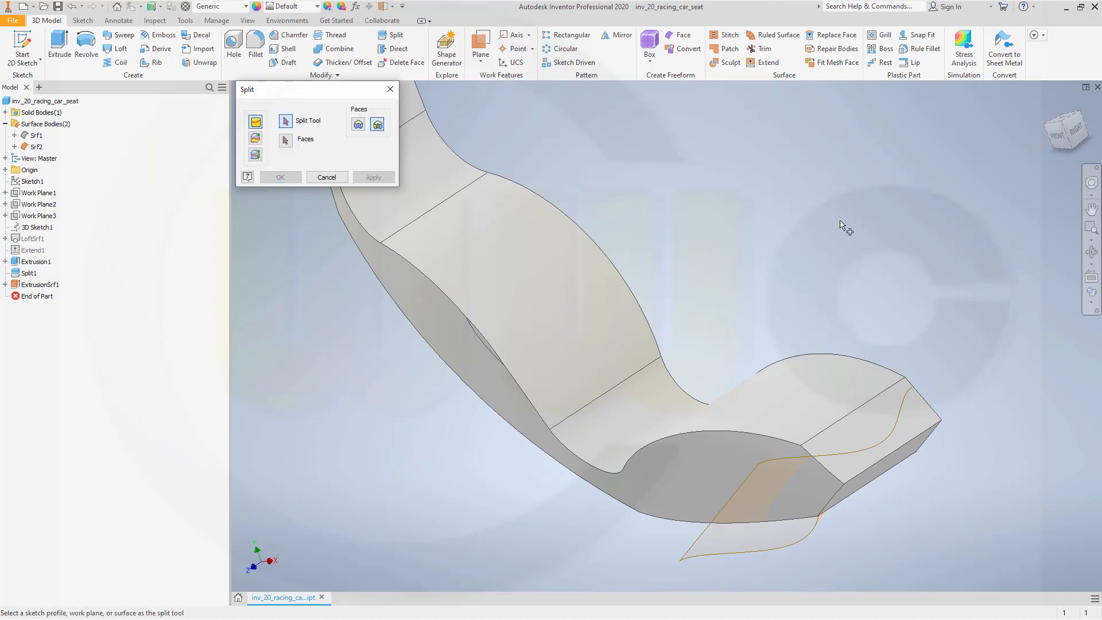
pyautogui.click(256, 139)
pyautogui.click(735, 545)
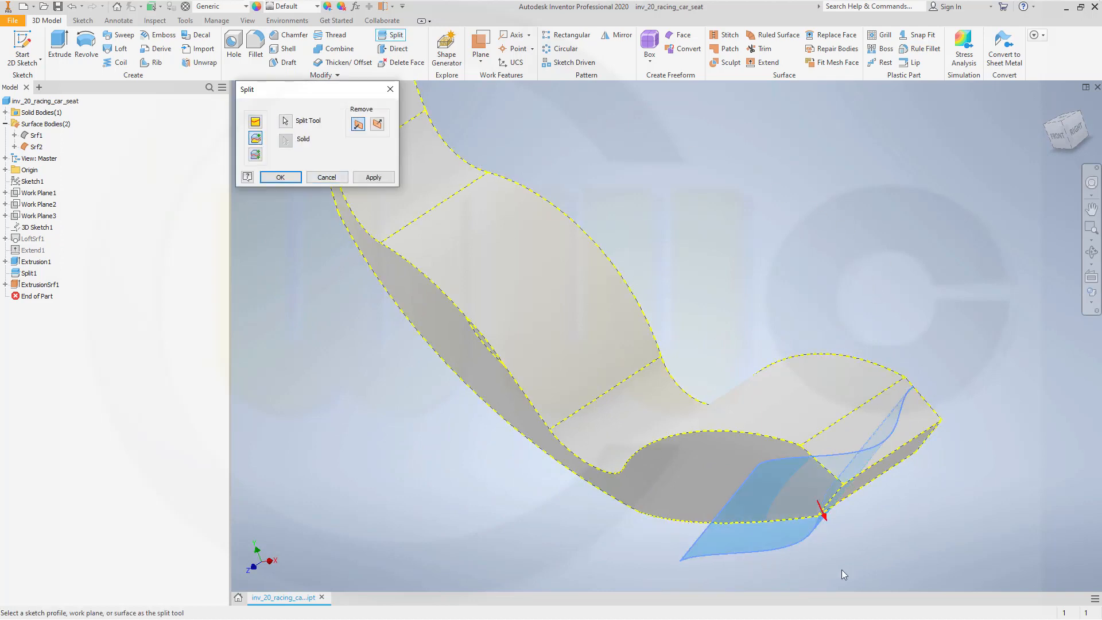
pyautogui.click(277, 178)
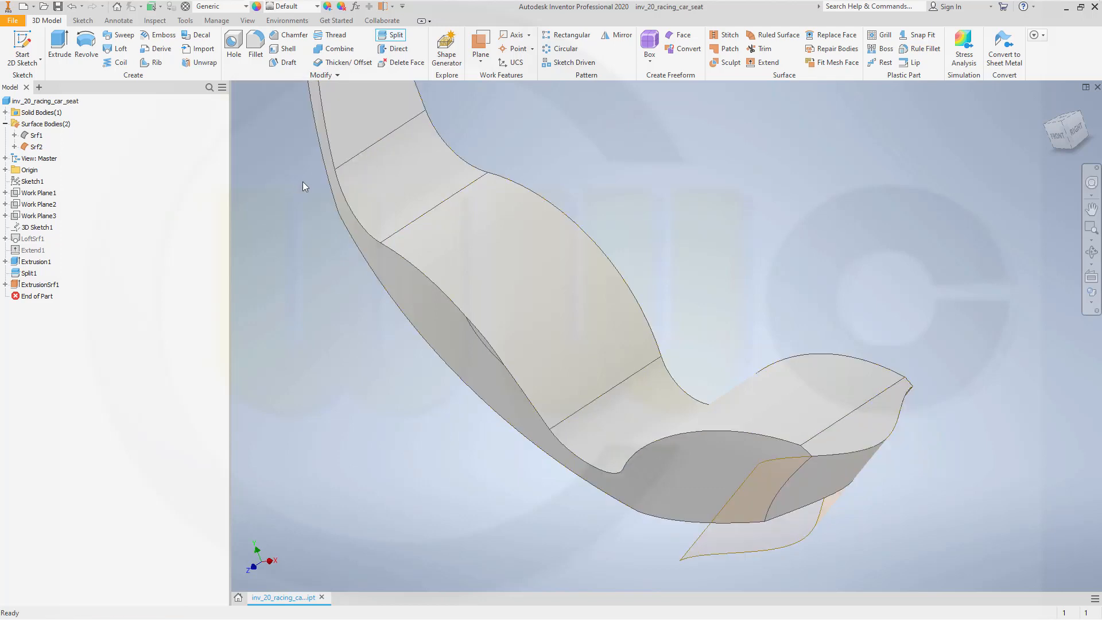
# Step: Hide the extruded spline surface used to trim the seat's front
pyautogui.keyDown('shift'); pyautogui.moveTo(681, 250); pyautogui.dragTo(644, 312, button='middle'); pyautogui.keyUp('shift')
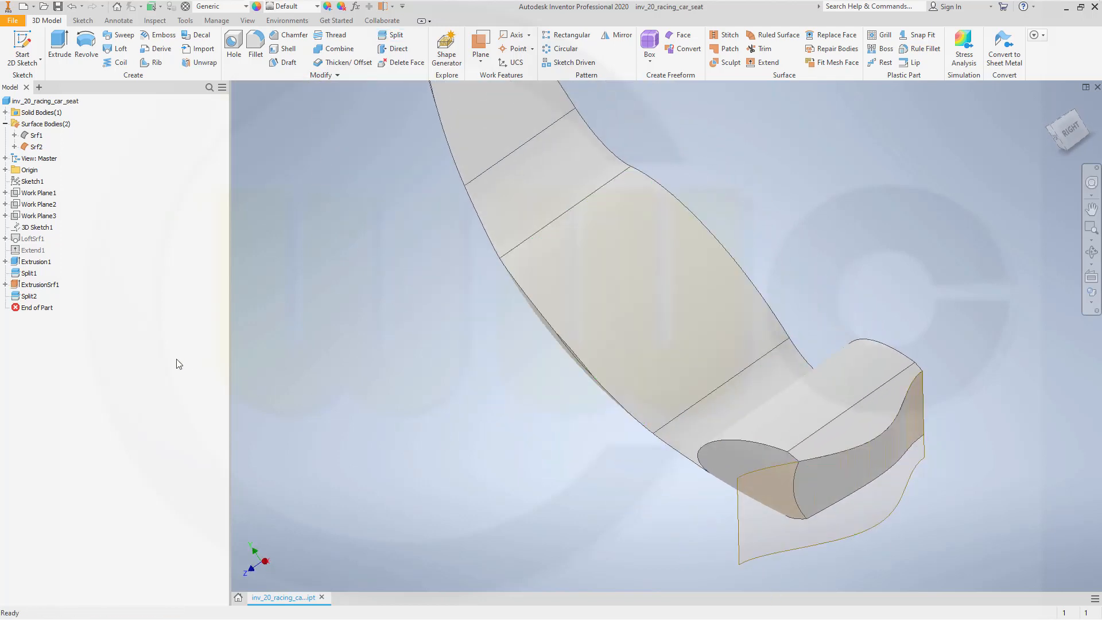
pyautogui.rightClick(42, 291)
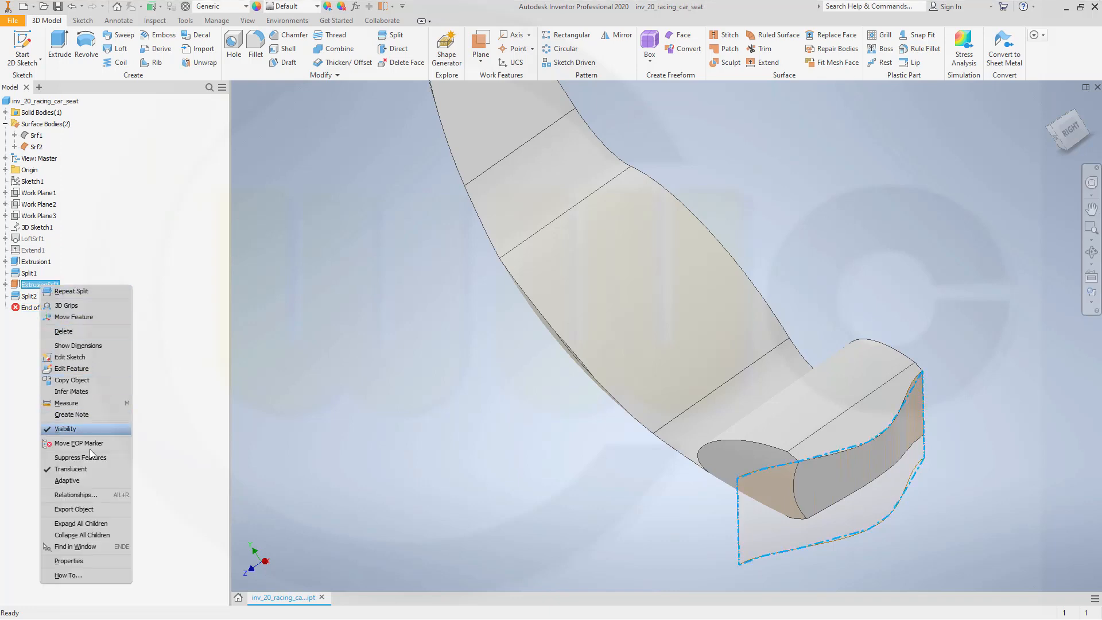
pyautogui.click(83, 427)
pyautogui.scroll(5, 616, 346)
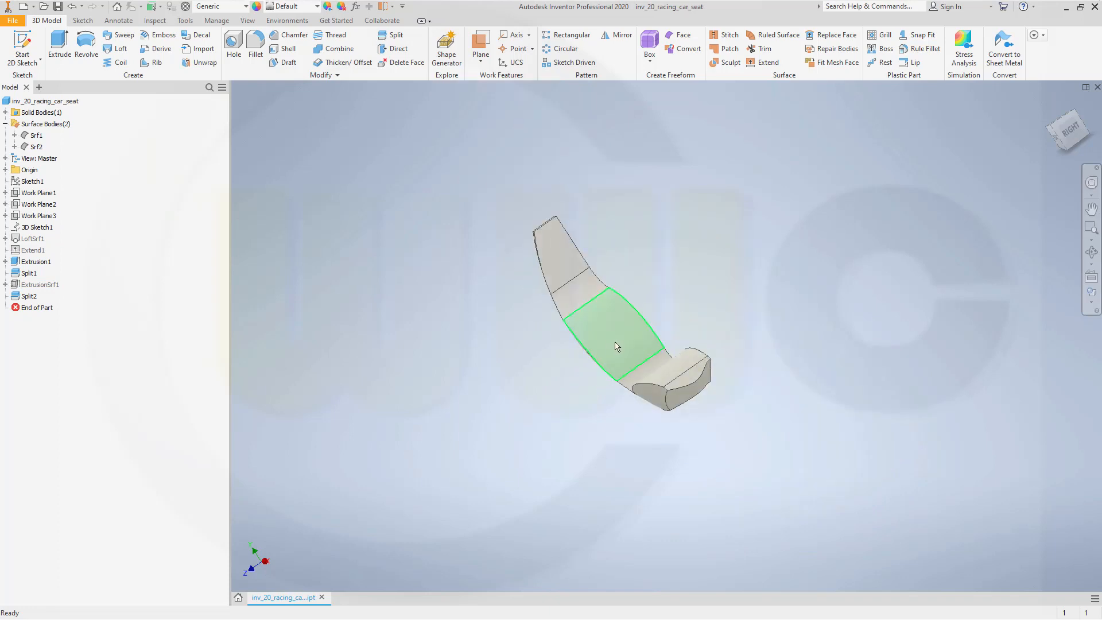
pyautogui.keyDown('shift'); pyautogui.moveTo(632, 337); pyautogui.dragTo(662, 364, button='middle'); pyautogui.keyUp('shift')
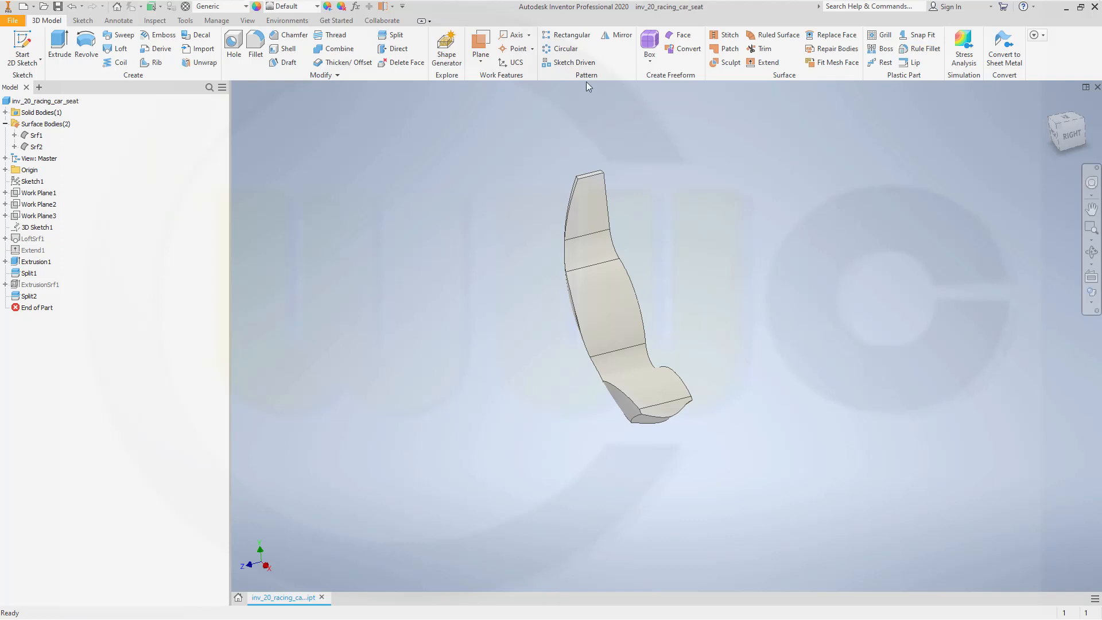
# Step: Mirror the half-seat solid about the XY Plane, joining both halves into one body
pyautogui.click(617, 35)
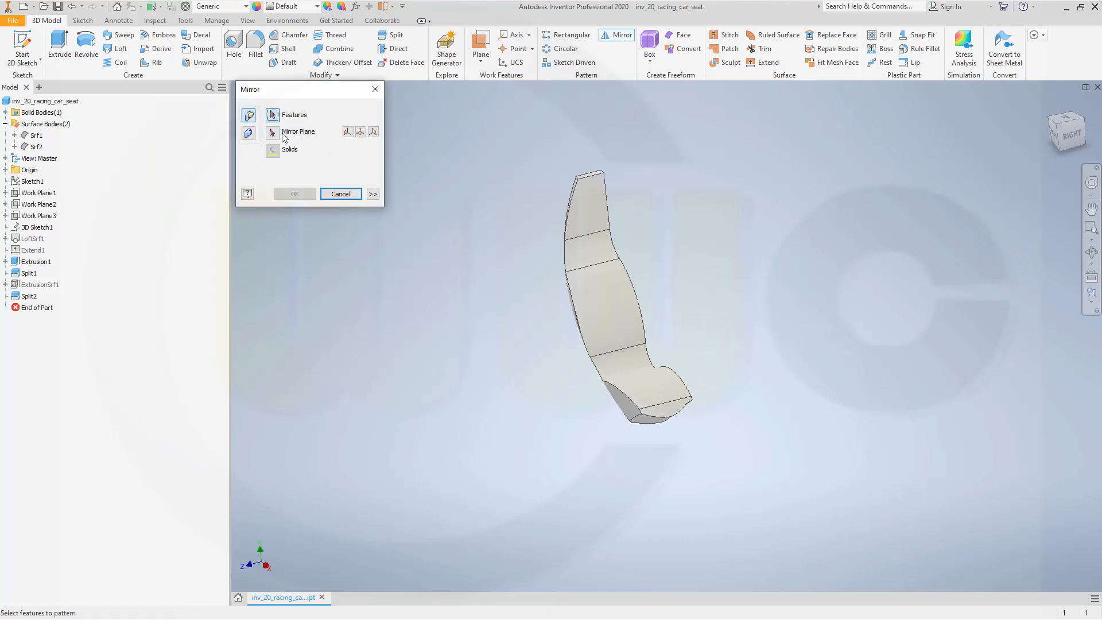
pyautogui.click(251, 134)
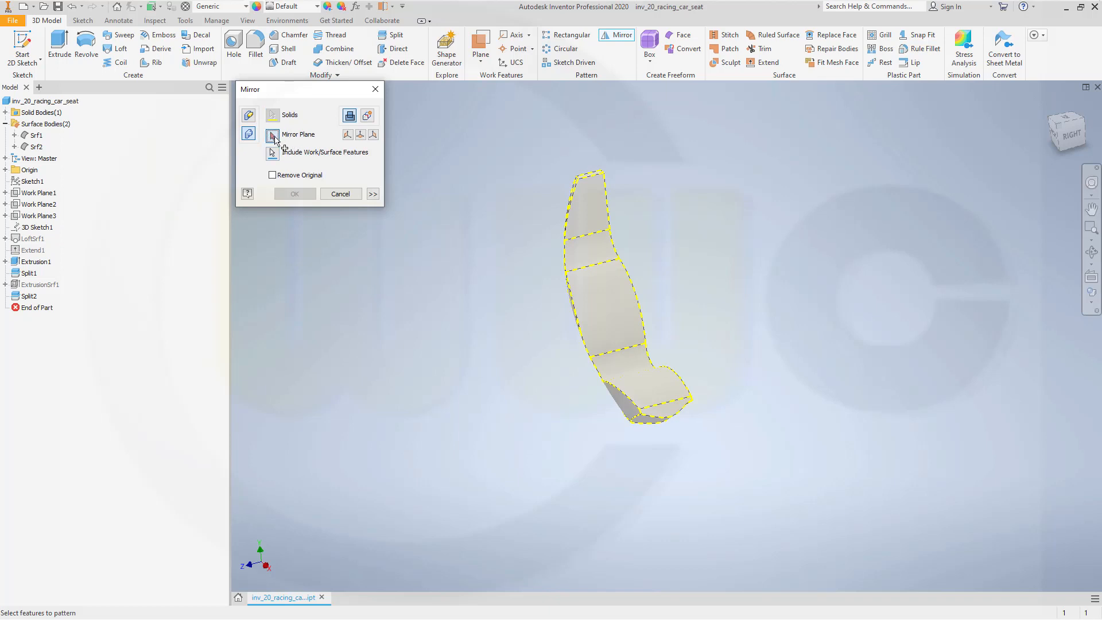
pyautogui.click(274, 136)
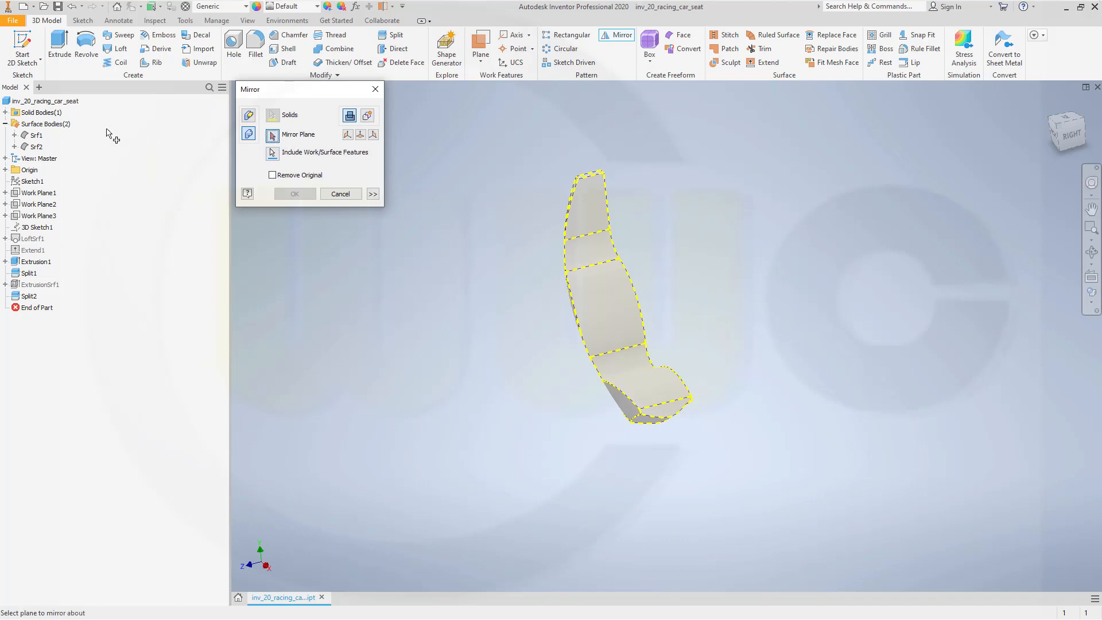
pyautogui.click(5, 170)
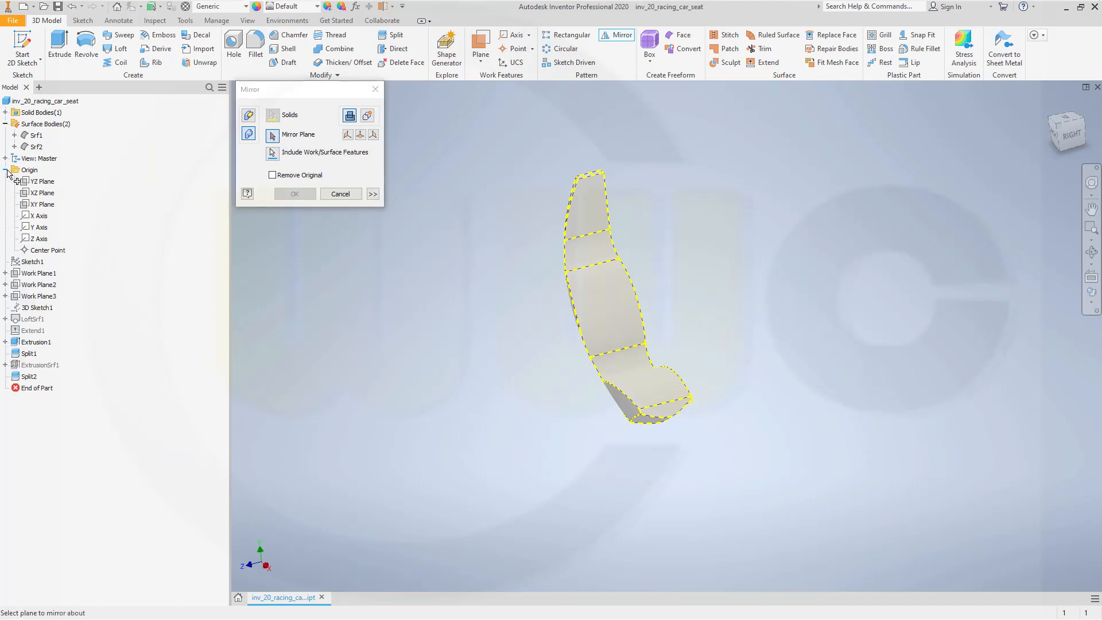
pyautogui.click(45, 207)
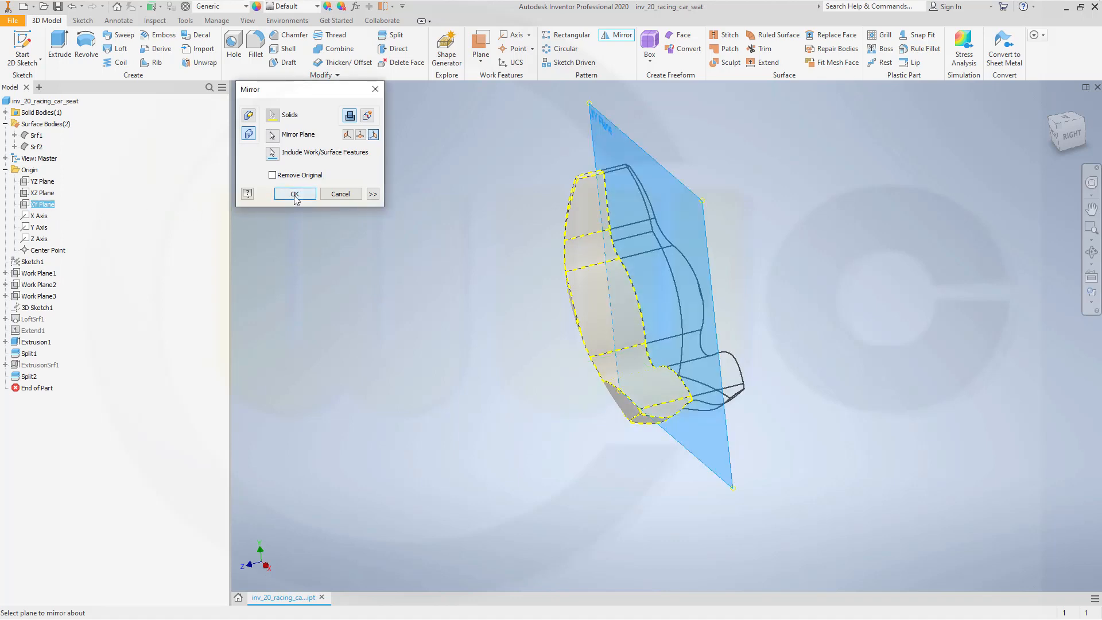
pyautogui.click(294, 195)
pyautogui.keyDown('shift'); pyautogui.moveTo(461, 271); pyautogui.dragTo(706, 323, button='middle'); pyautogui.keyUp('shift')
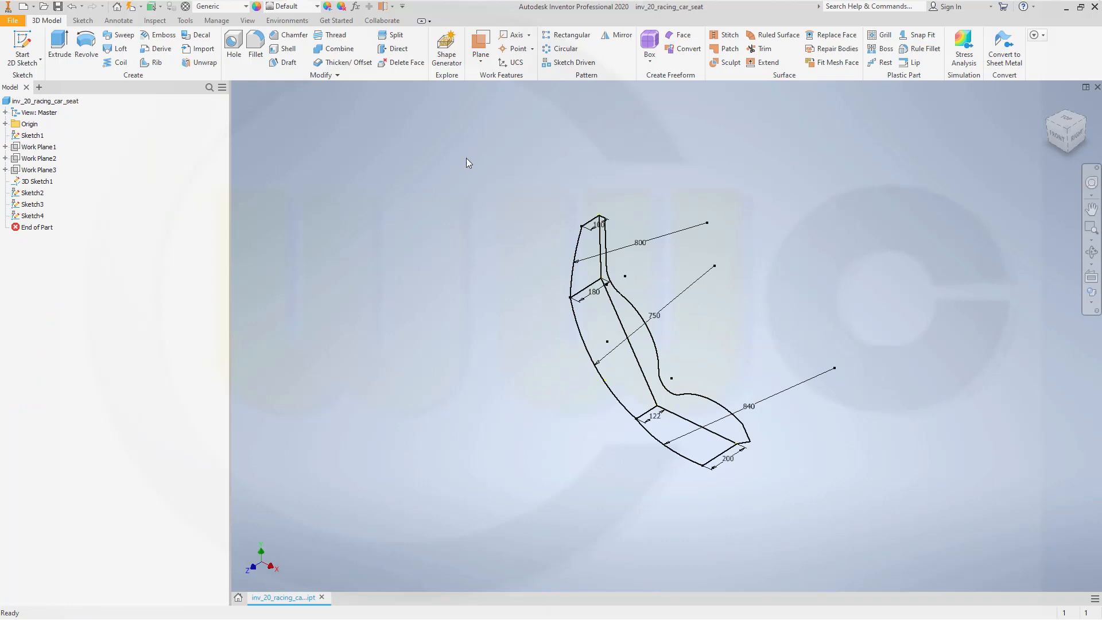
# Step: Extrude the closed seat side profile of Sketch1 by 250 mm into a solid half body
pyautogui.moveTo(467, 157)
pyautogui.keyDown('shift'); pyautogui.mouseDown(button='middle')
pyautogui.moveTo(442, 194)
pyautogui.moveTo(342, 126)
pyautogui.mouseUp(button='middle'); pyautogui.keyUp('shift')
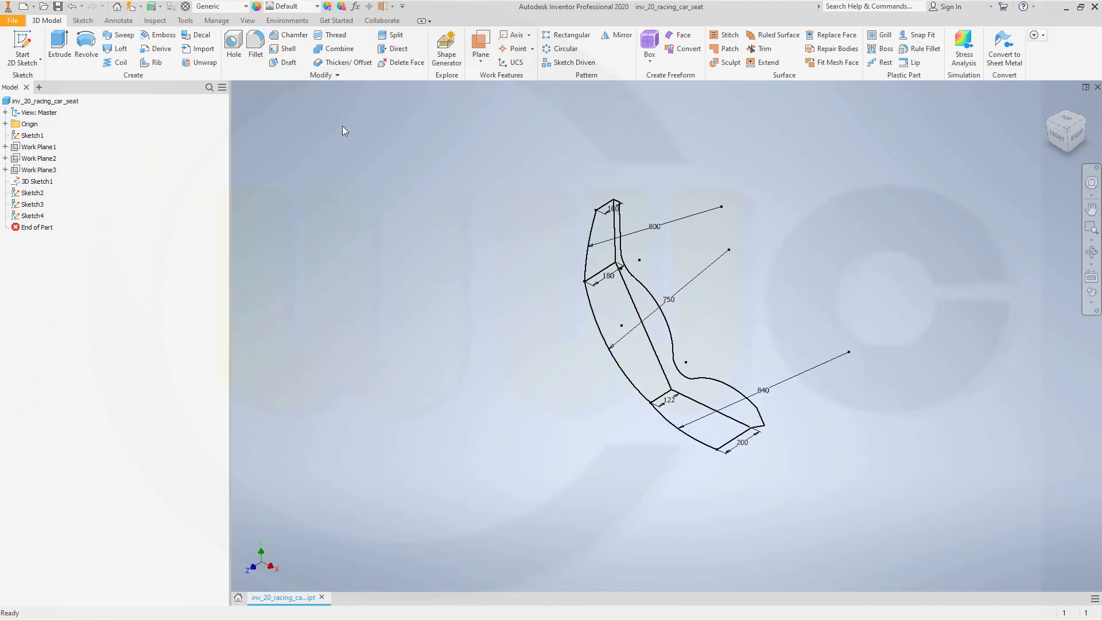
pyautogui.click(53, 51)
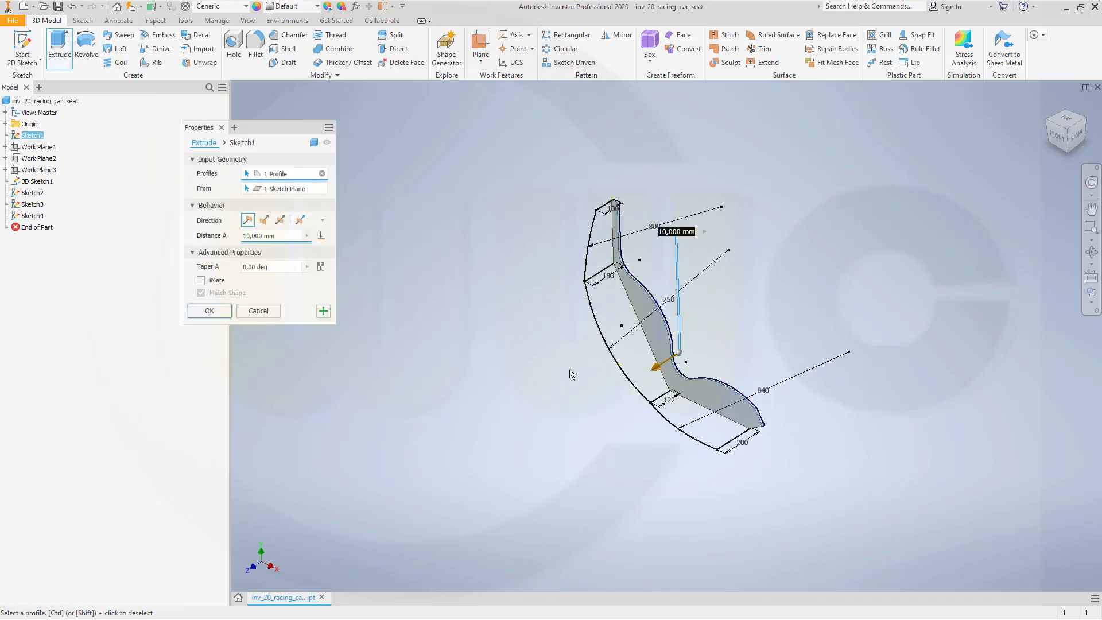
pyautogui.moveTo(658, 374); pyautogui.dragTo(614, 392)
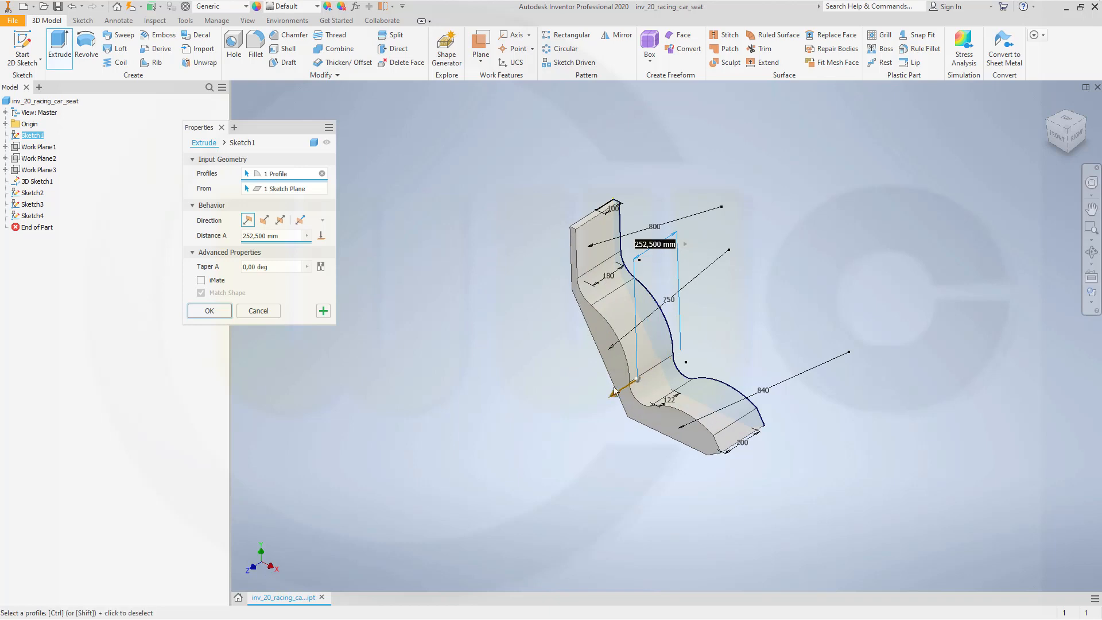
pyautogui.write('250')
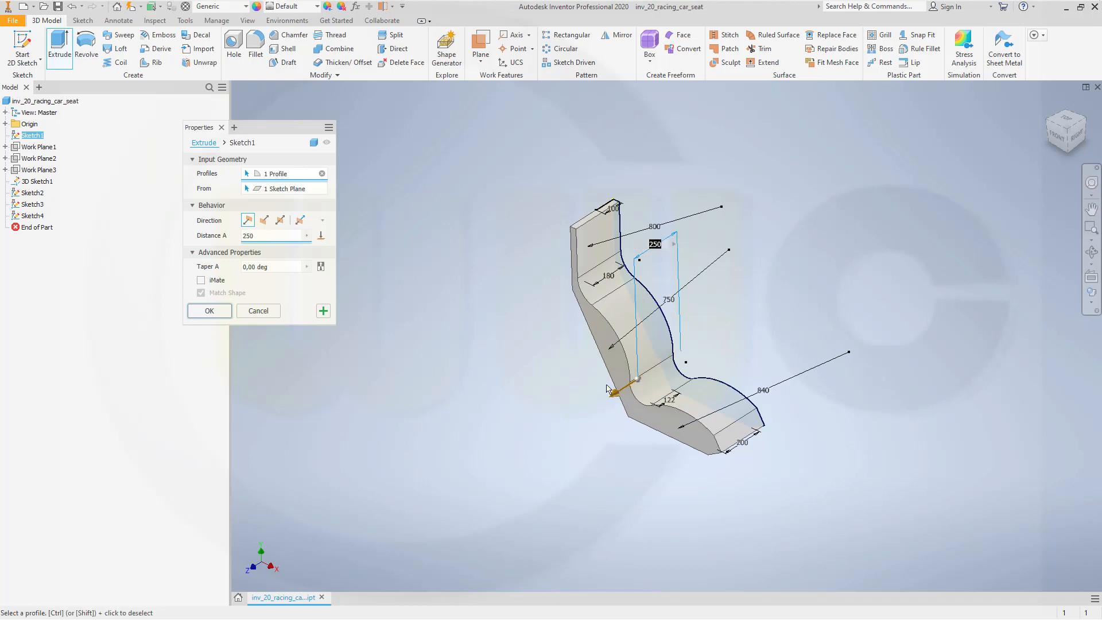
pyautogui.click(209, 311)
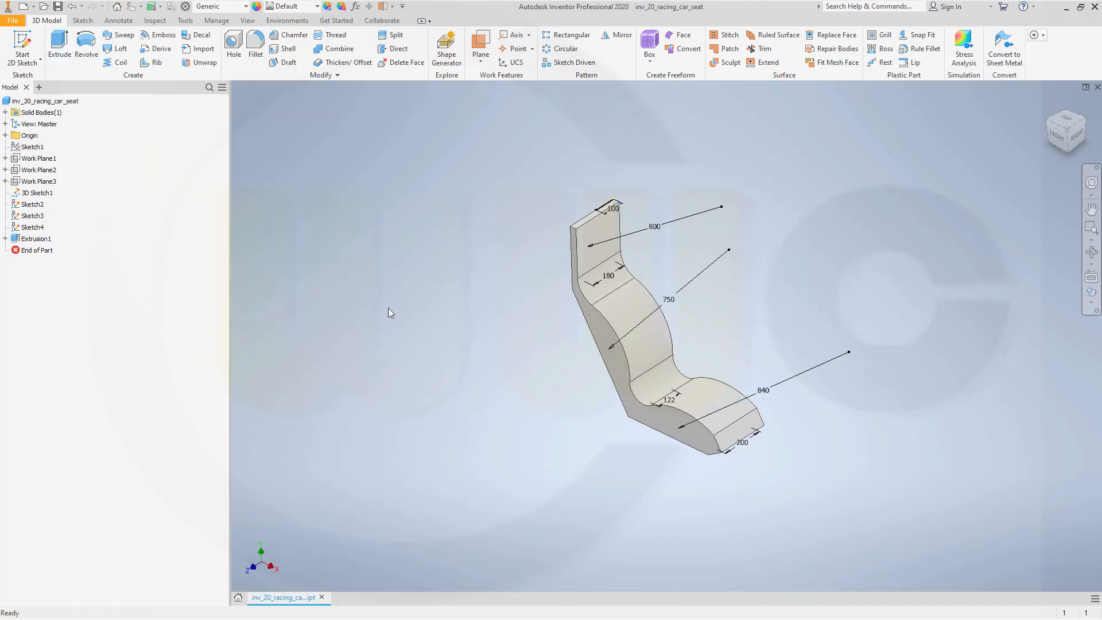
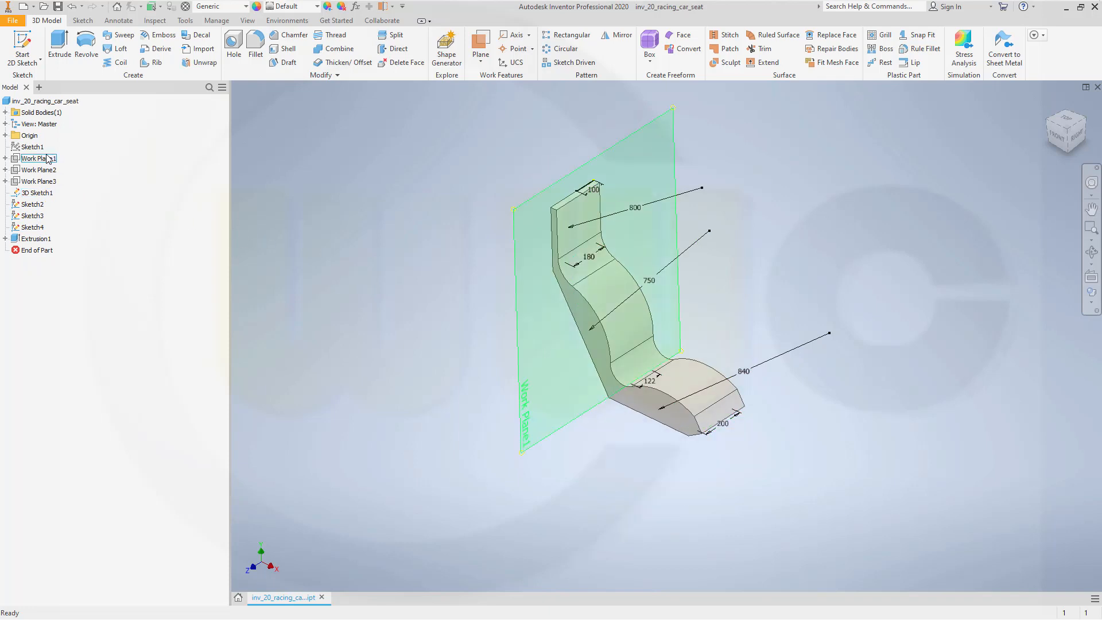
# Step: Hide the extruded half-seat solid body so only the sketch curves are displayed
pyautogui.click(5, 113)
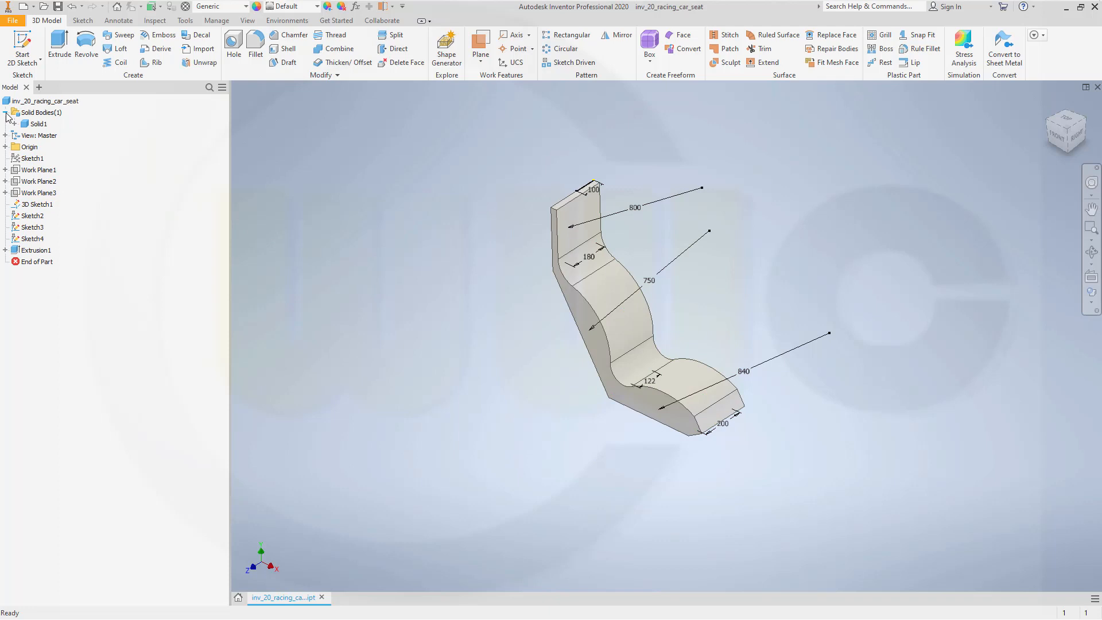
pyautogui.rightClick(32, 124)
pyautogui.click(56, 195)
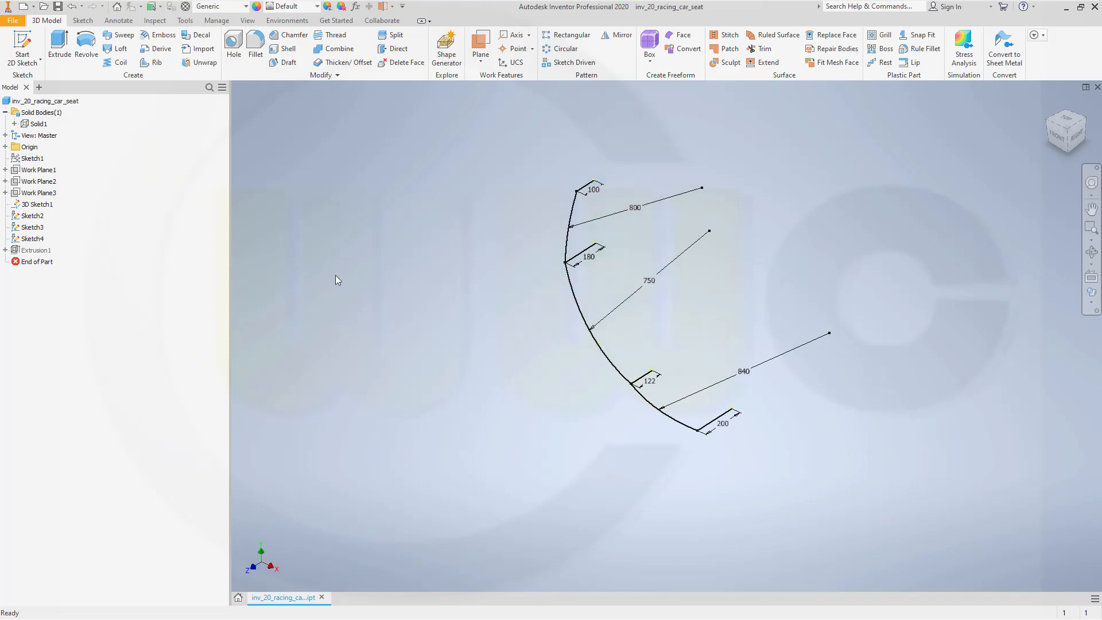
# Step: Start a Loft for the seat's sketched cross lines and side arcs
pyautogui.moveTo(414, 343)
pyautogui.keyDown('shift'); pyautogui.mouseDown(button='middle')
pyautogui.moveTo(438, 295)
pyautogui.moveTo(485, 253)
pyautogui.moveTo(462, 304)
pyautogui.mouseUp(button='middle'); pyautogui.keyUp('shift')
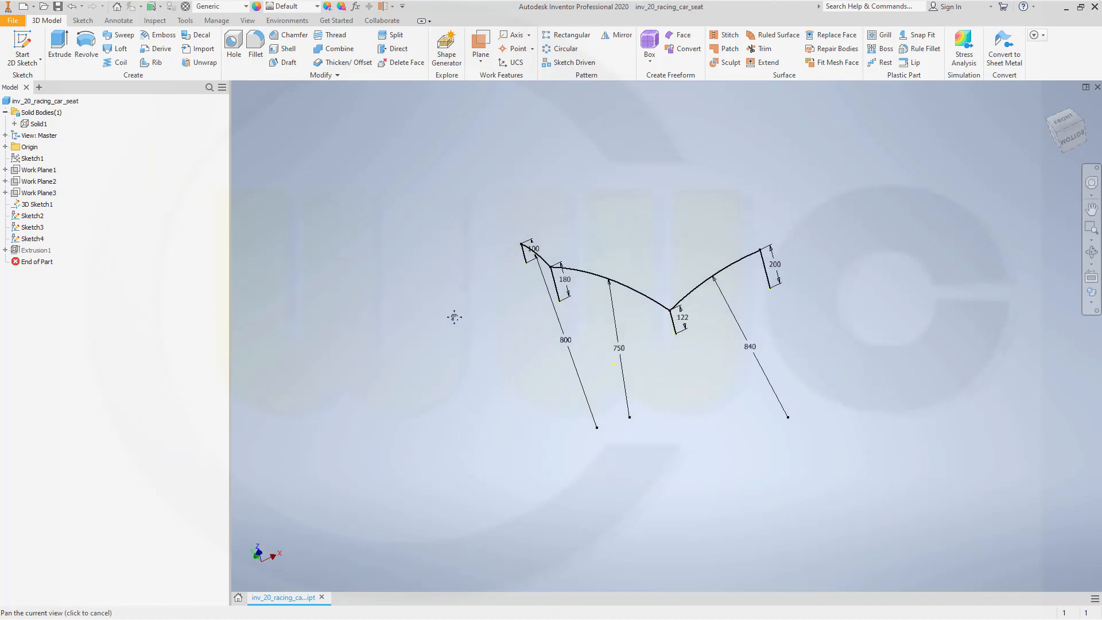
pyautogui.click(121, 51)
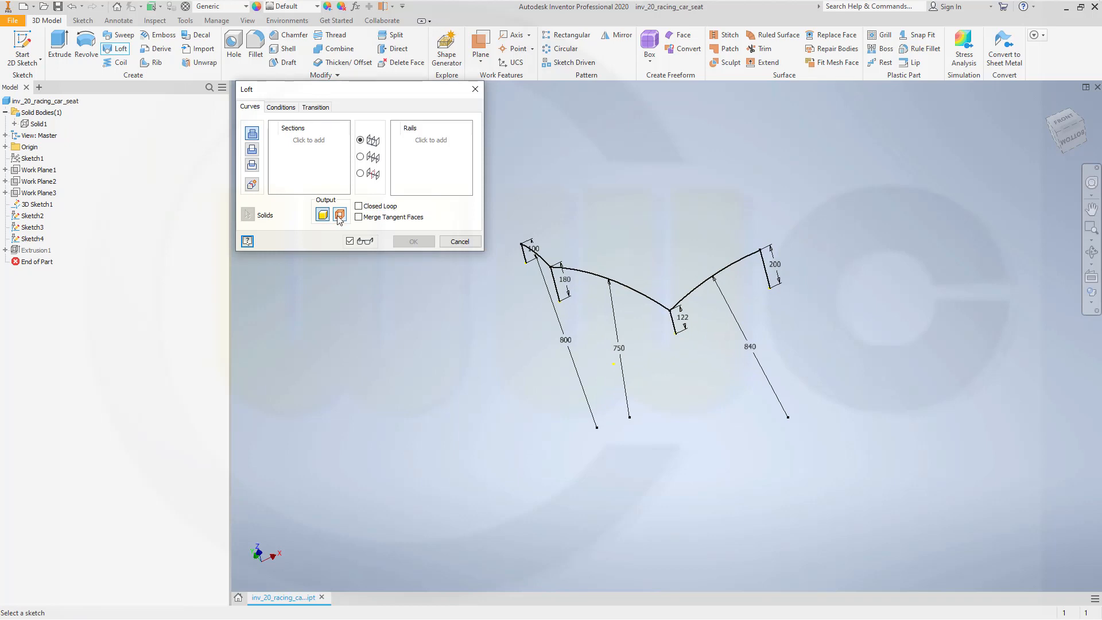
# Step: Loft a surface between the Sketch2 and Sketch4 curves, using the Sketch3 curve as the rail
pyautogui.click(340, 214)
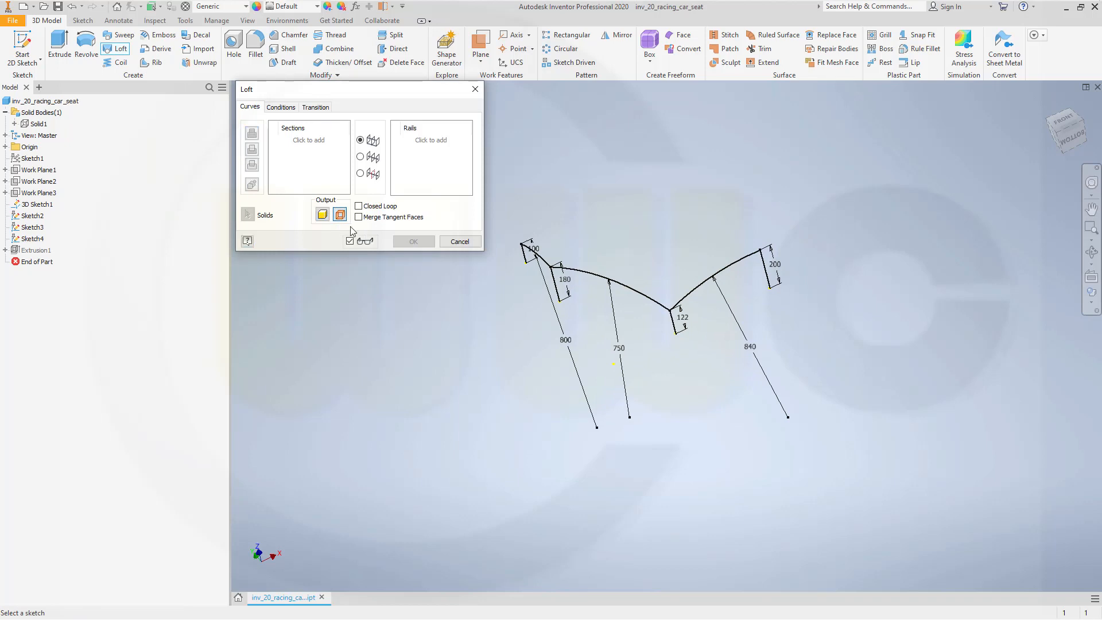
pyautogui.click(537, 256)
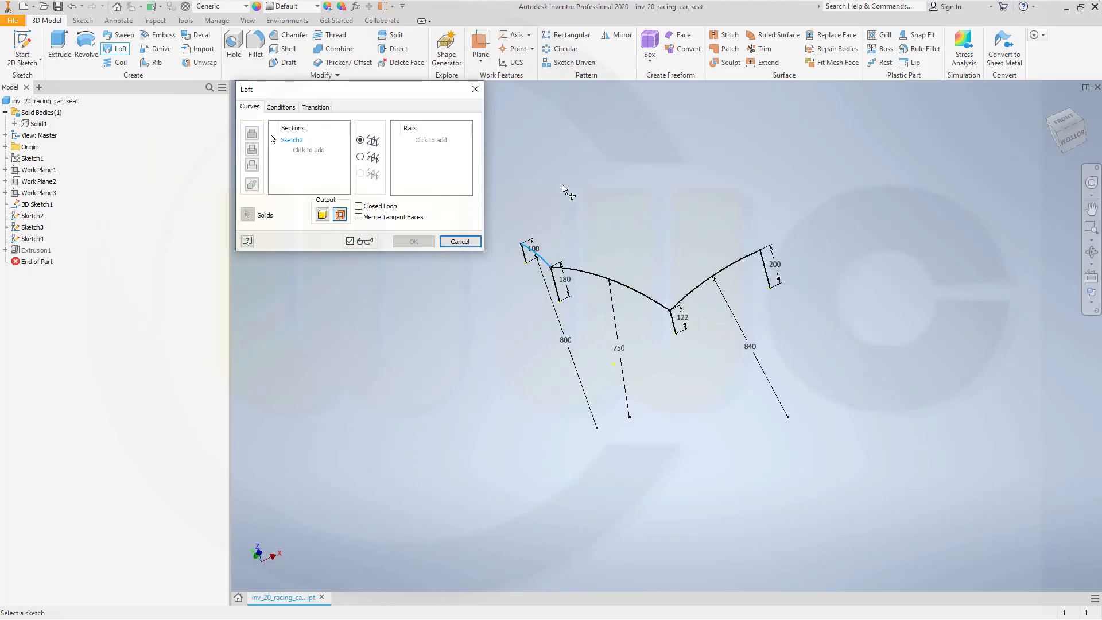
pyautogui.click(731, 266)
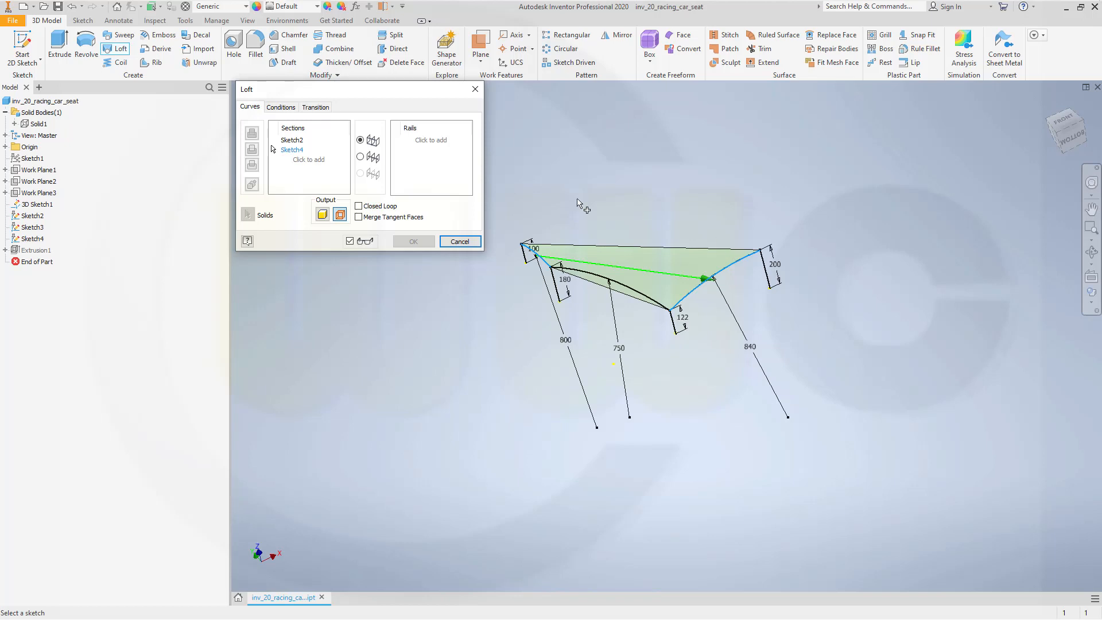
pyautogui.click(436, 143)
pyautogui.click(606, 281)
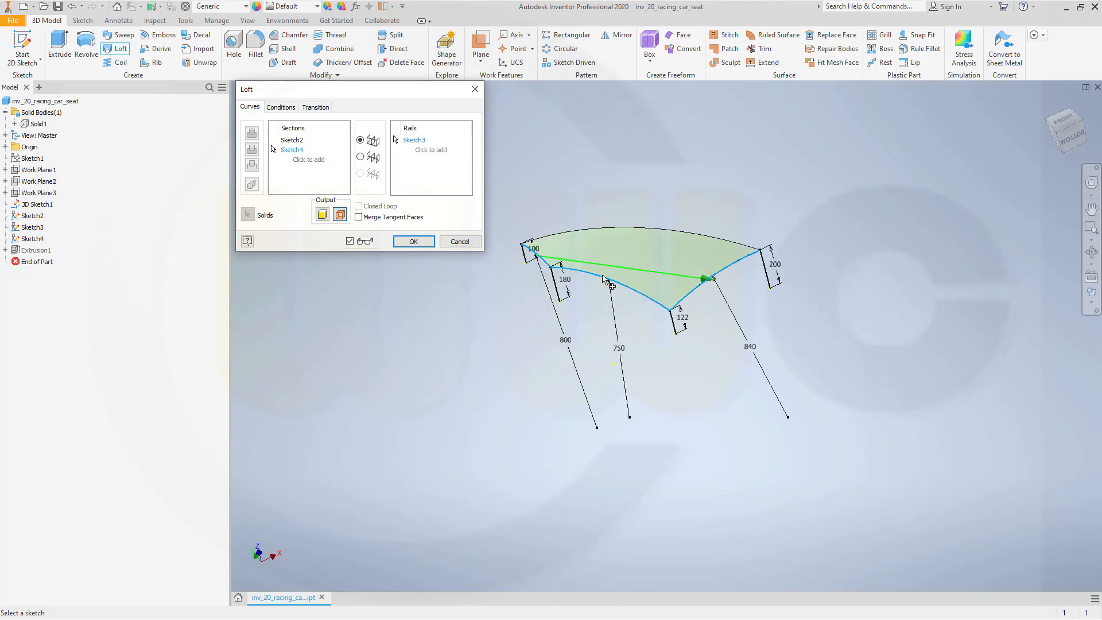
pyautogui.click(413, 241)
# Step: Extend the loft surface by 150 mm along its long free edge opposite the rail
pyautogui.keyDown('shift'); pyautogui.moveTo(597, 256); pyautogui.dragTo(609, 253, button='middle'); pyautogui.keyUp('shift')
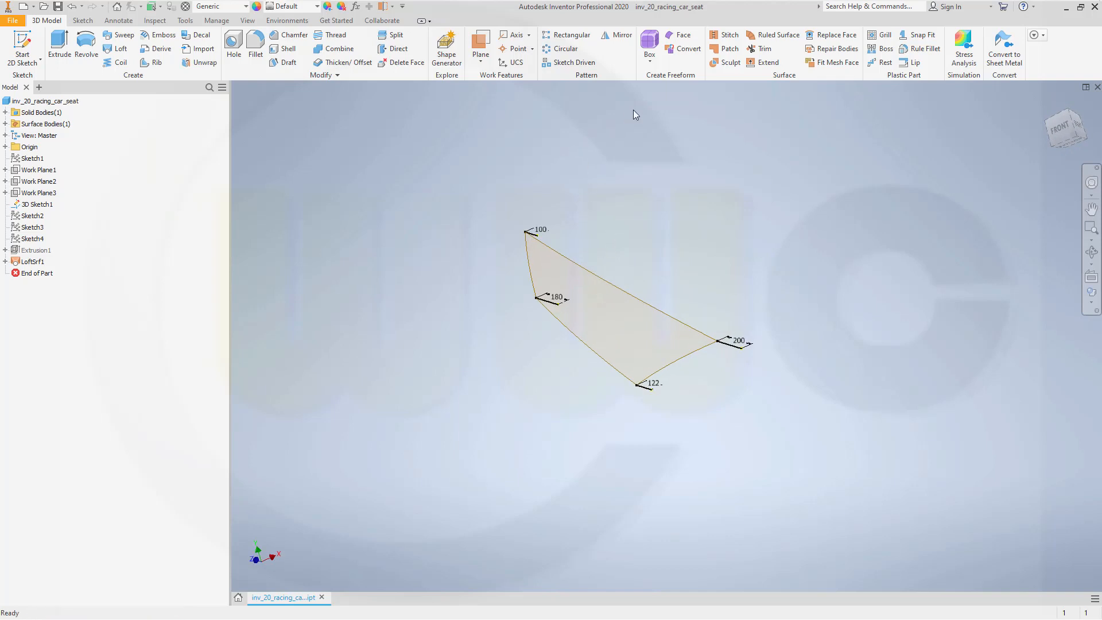
pyautogui.click(763, 62)
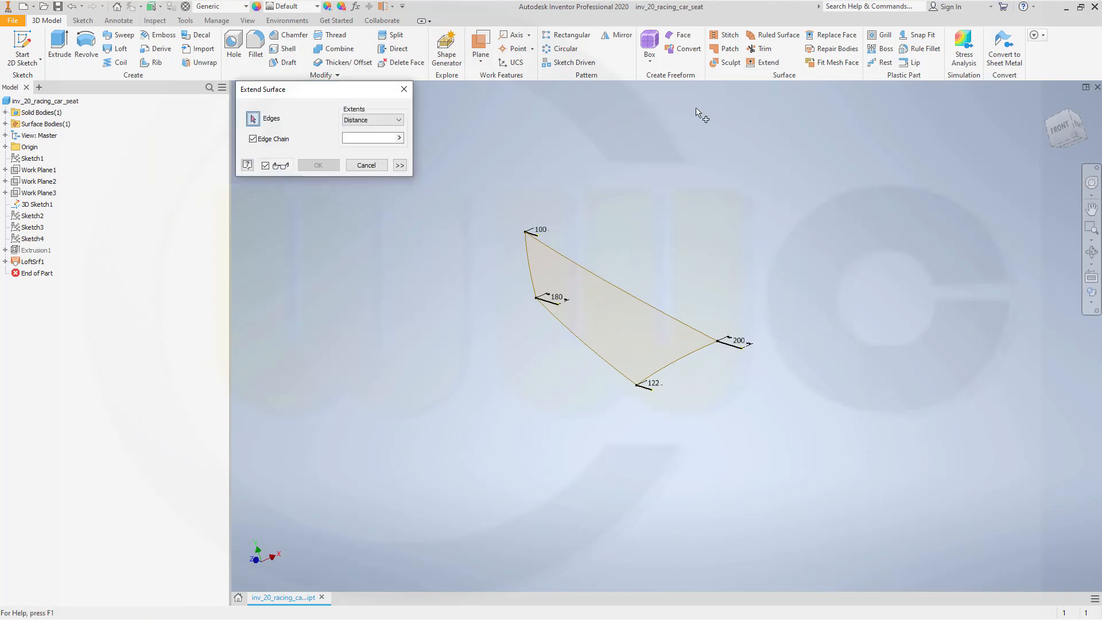
pyautogui.click(596, 278)
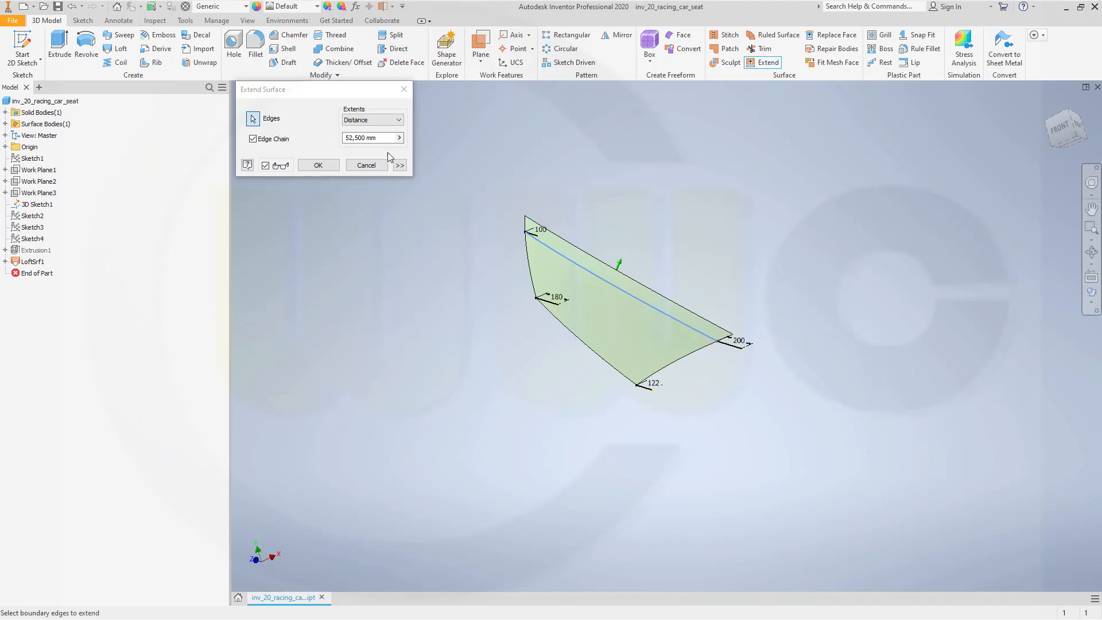
pyautogui.moveTo(387, 138); pyautogui.dragTo(264, 114)
pyautogui.write('150')
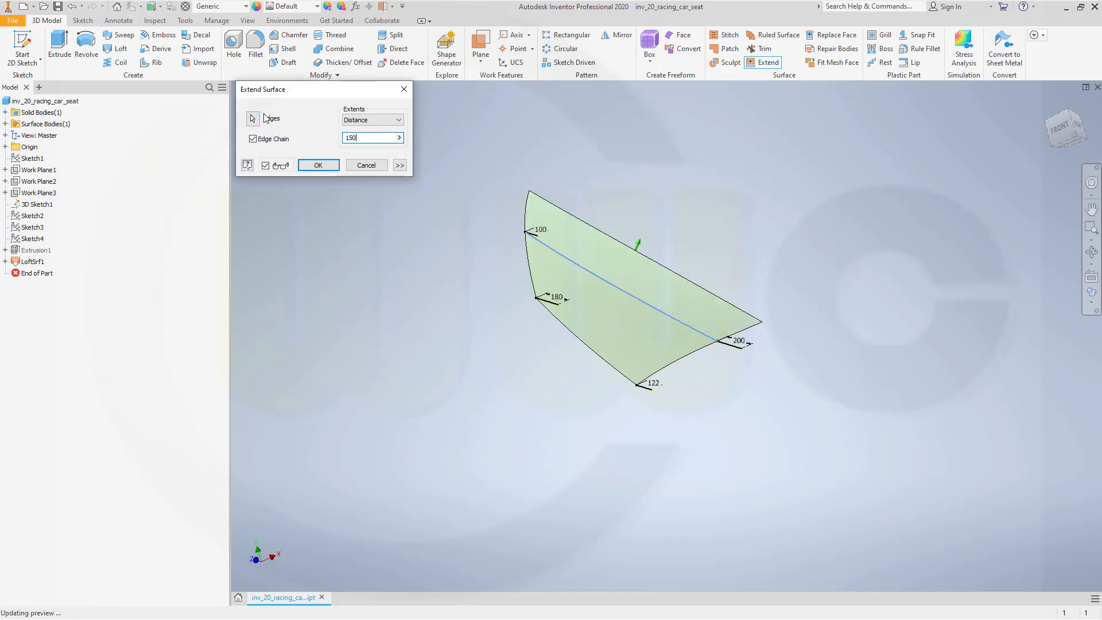
pyautogui.press('Return')
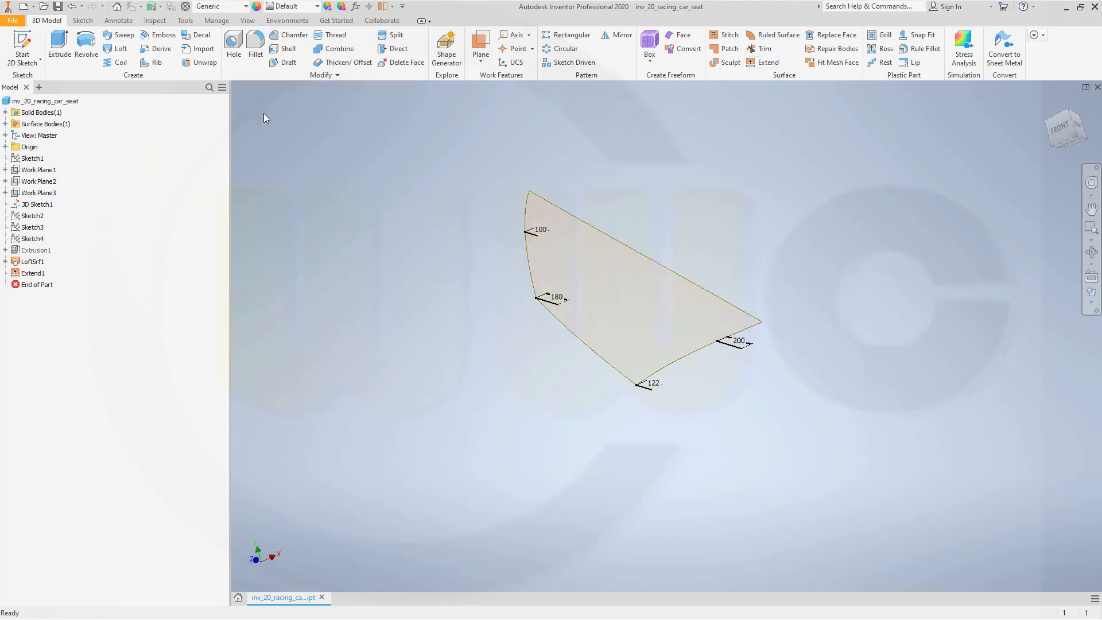
# Step: Turn off translucency for the surface body Srf1 so it displays opaque
pyautogui.rightClick(40, 274)
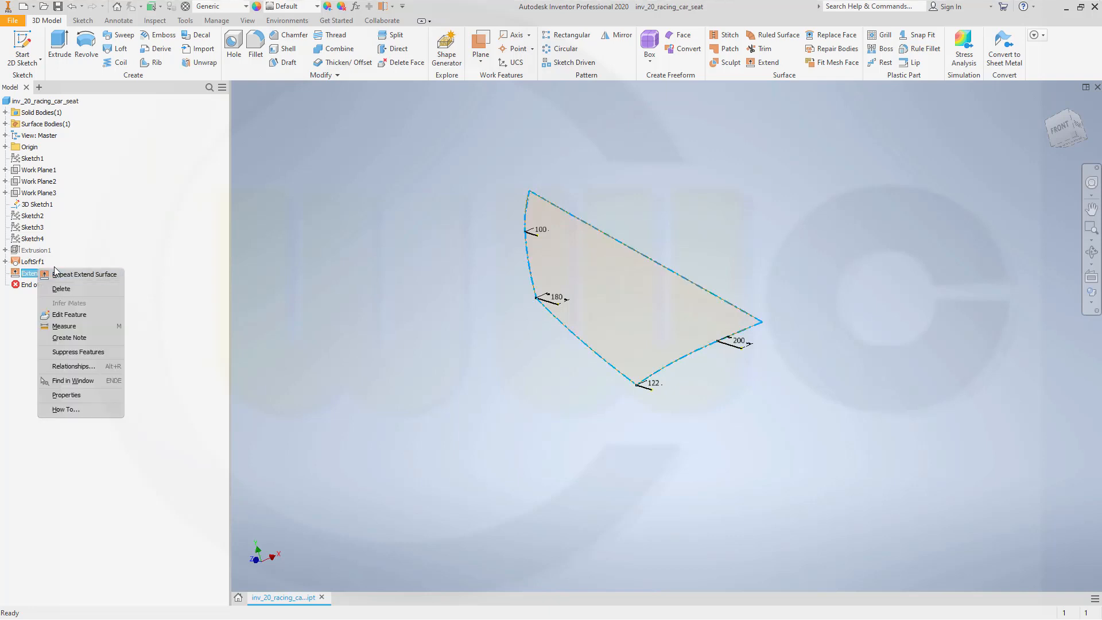
pyautogui.click(287, 259)
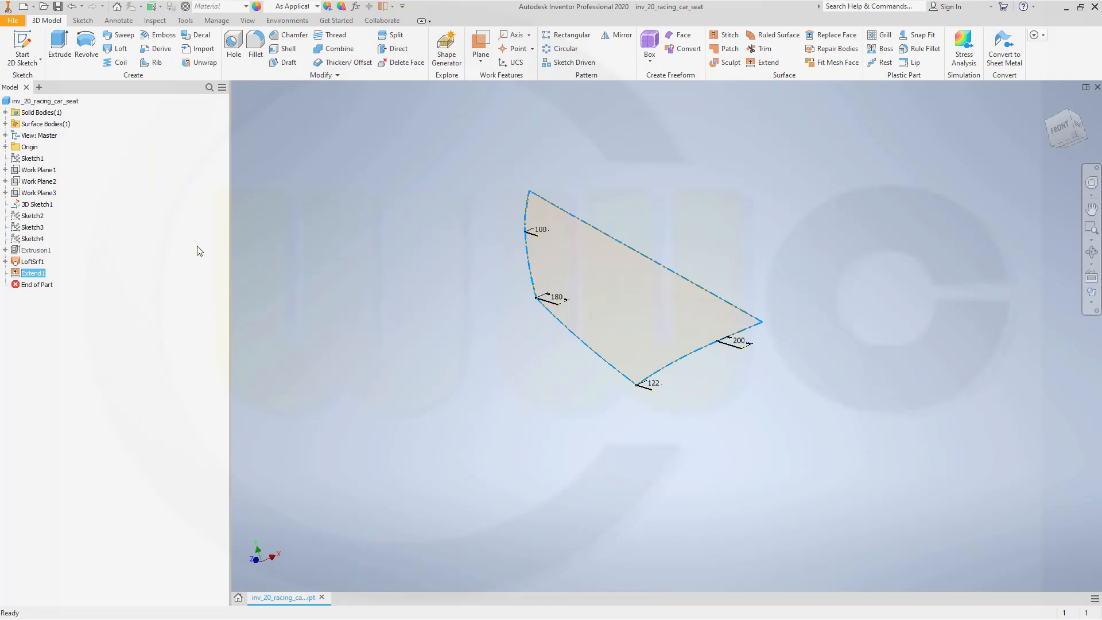
pyautogui.click(5, 124)
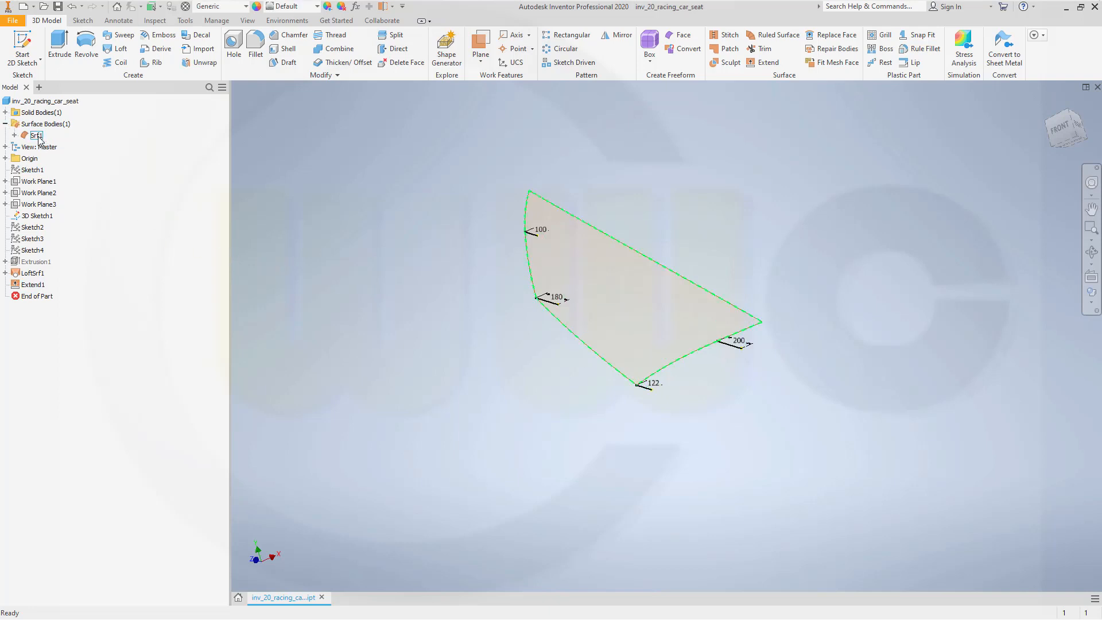
pyautogui.rightClick(36, 136)
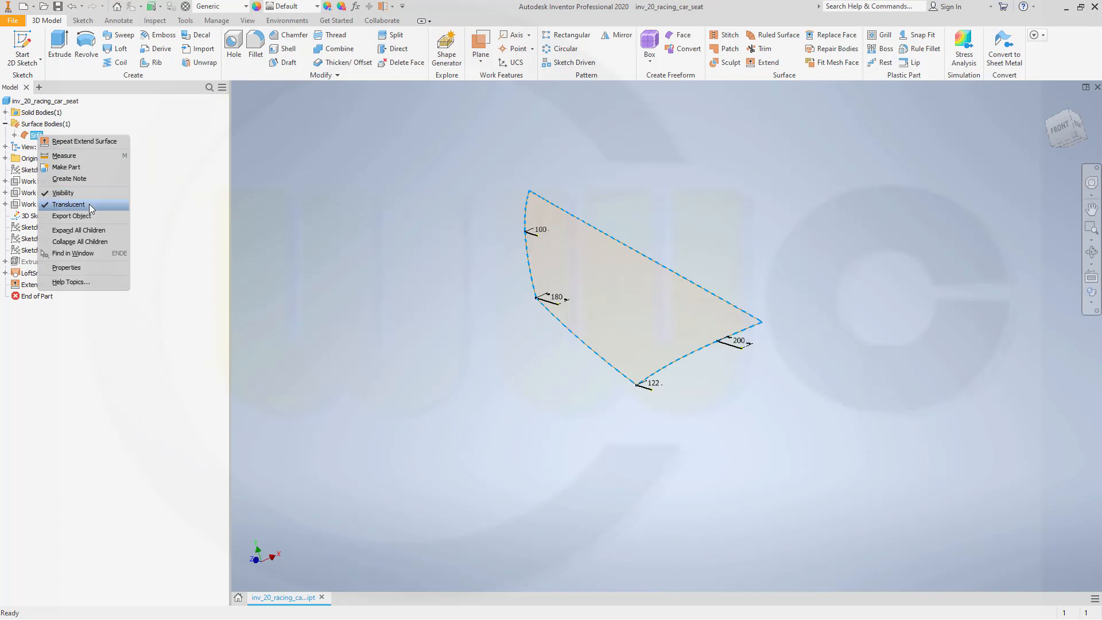
pyautogui.click(69, 204)
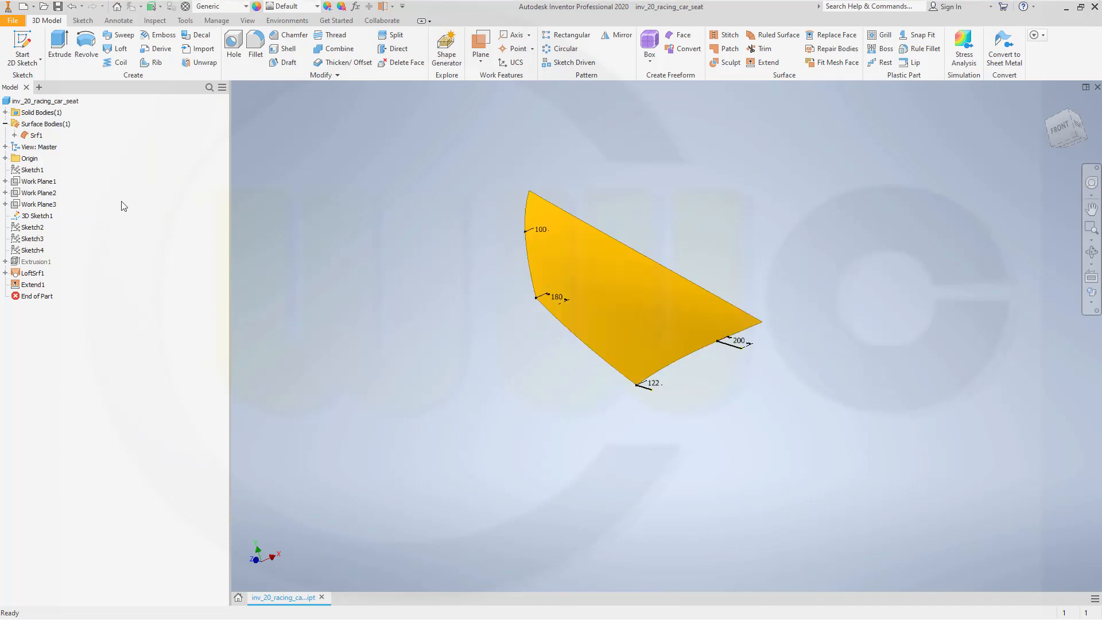
# Step: Make the hidden solid body Solid1 visible
pyautogui.click(5, 112)
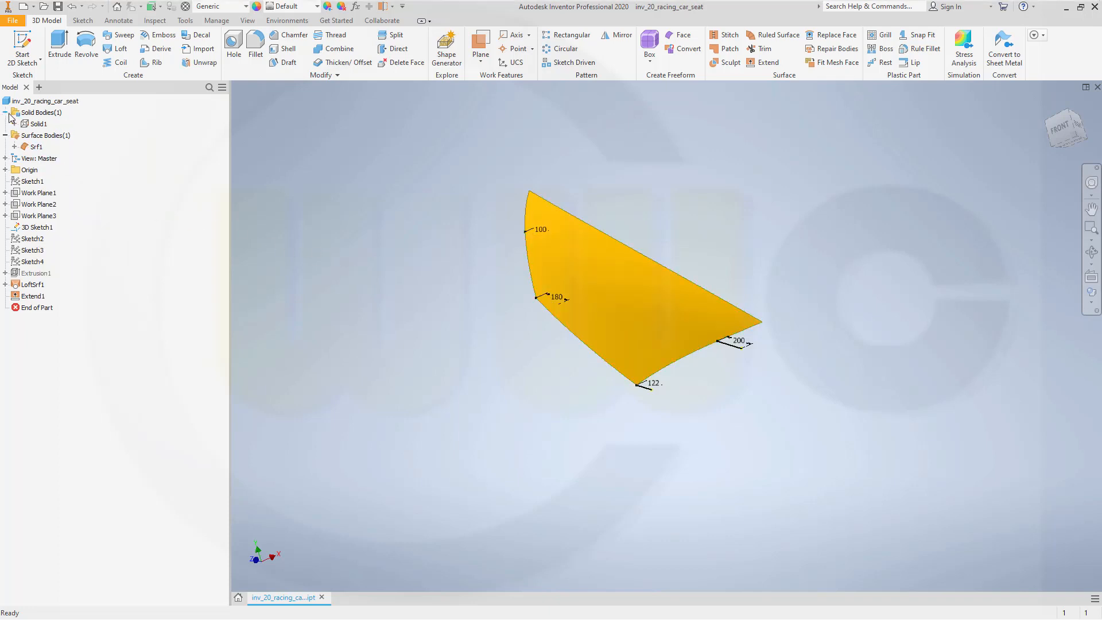
pyautogui.rightClick(33, 124)
pyautogui.click(58, 175)
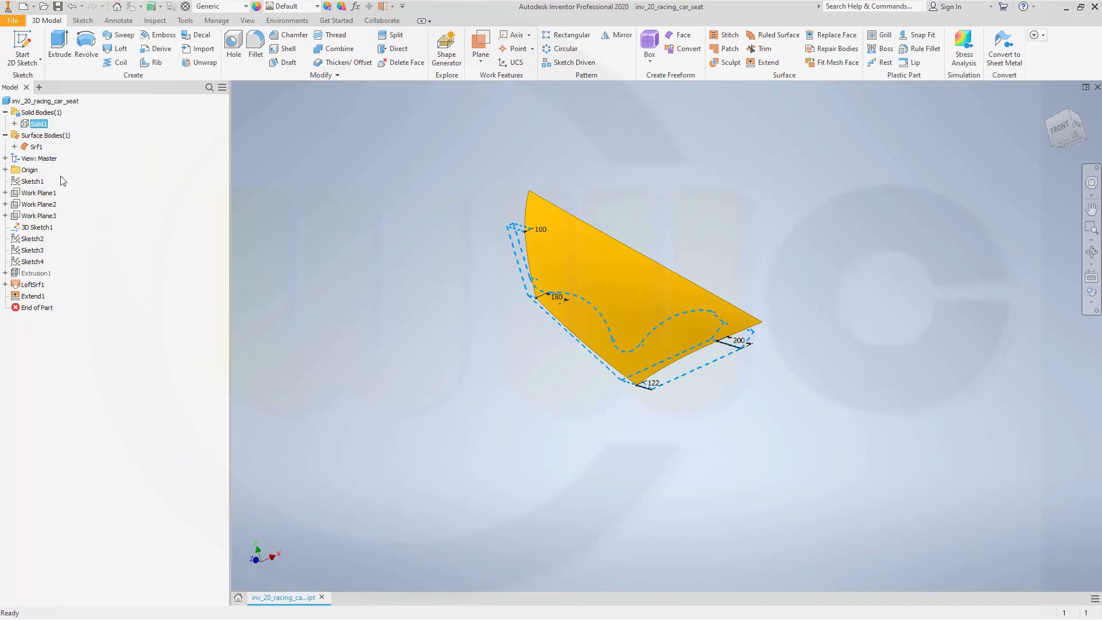
# Step: Trim the solid with the extended loft surface as split tool, removing the material on the surface's outer side
pyautogui.keyDown('shift'); pyautogui.moveTo(328, 260); pyautogui.dragTo(472, 205, button='middle'); pyautogui.keyUp('shift')
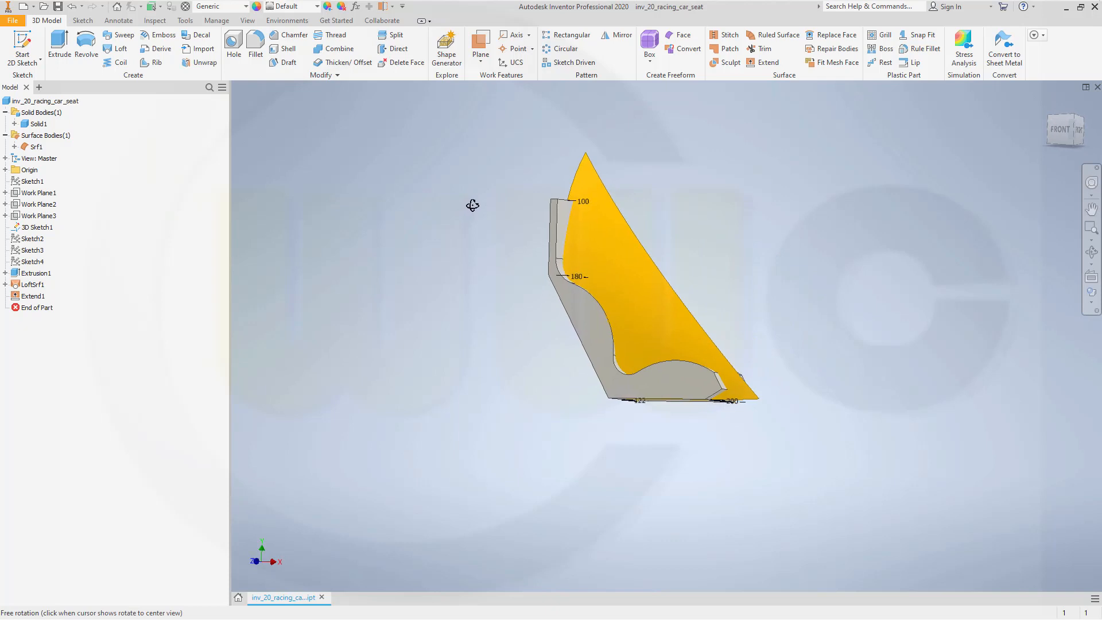
pyautogui.click(391, 36)
pyautogui.click(256, 138)
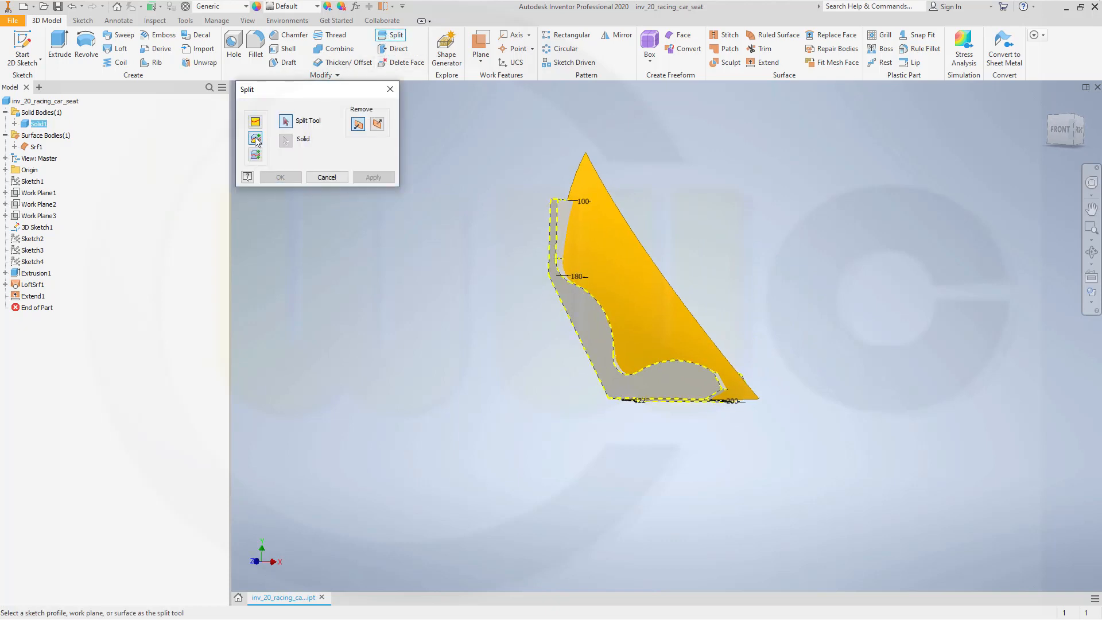
pyautogui.click(614, 248)
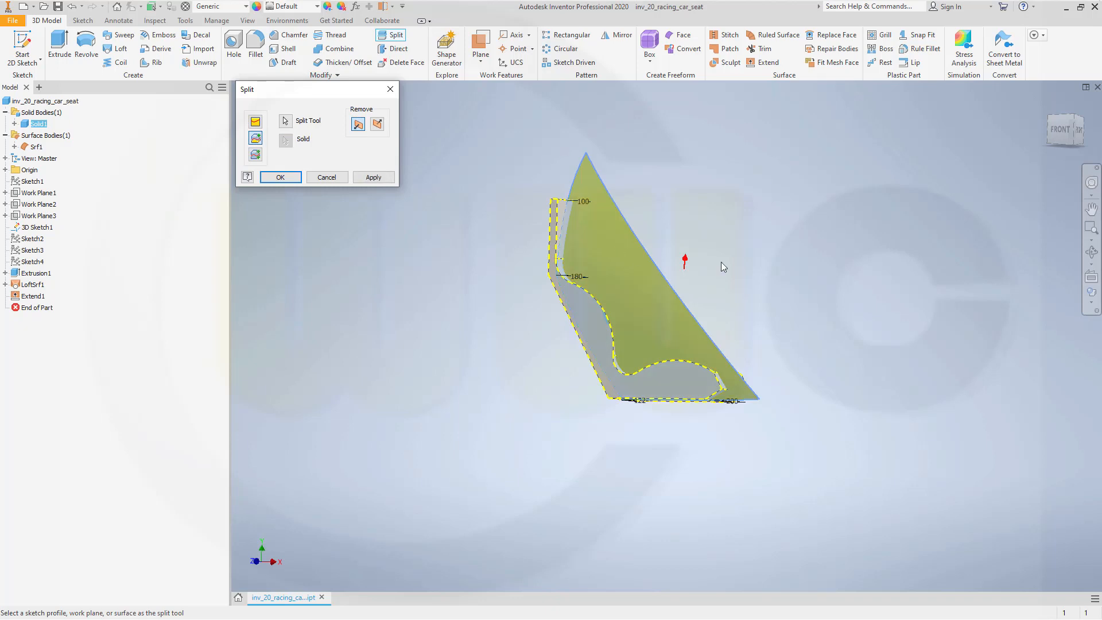
pyautogui.moveTo(849, 300); pyautogui.dragTo(701, 327, button='middle')
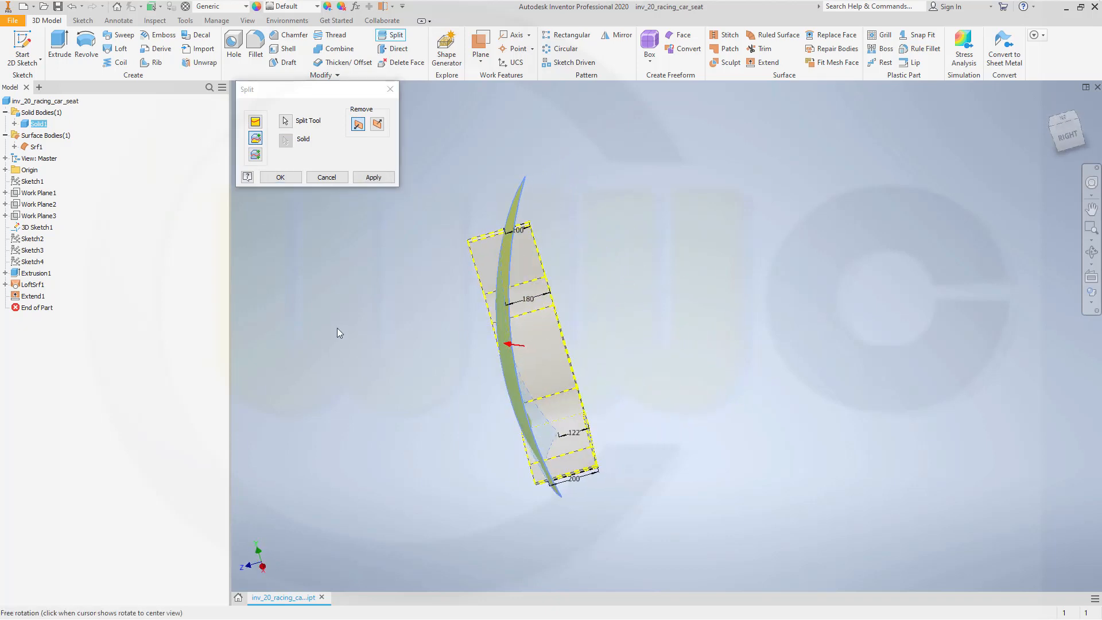
pyautogui.click(281, 177)
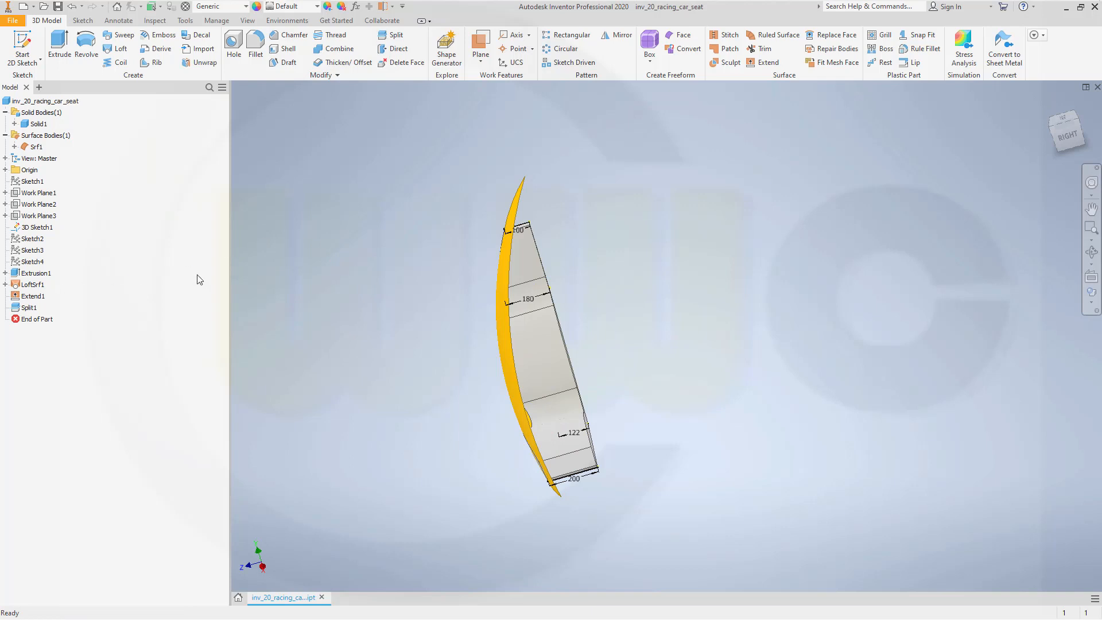
# Step: Hide the surface body Srf1 and 3D Sketch1, leaving only the trimmed solid in the home view
pyautogui.rightClick(510, 220)
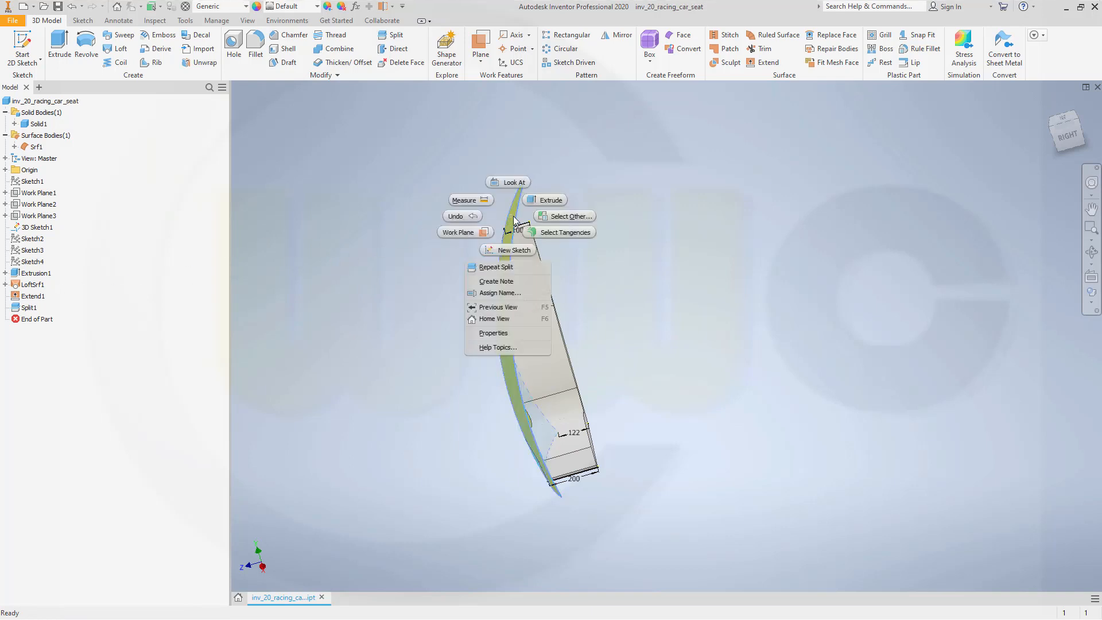
pyautogui.click(407, 191)
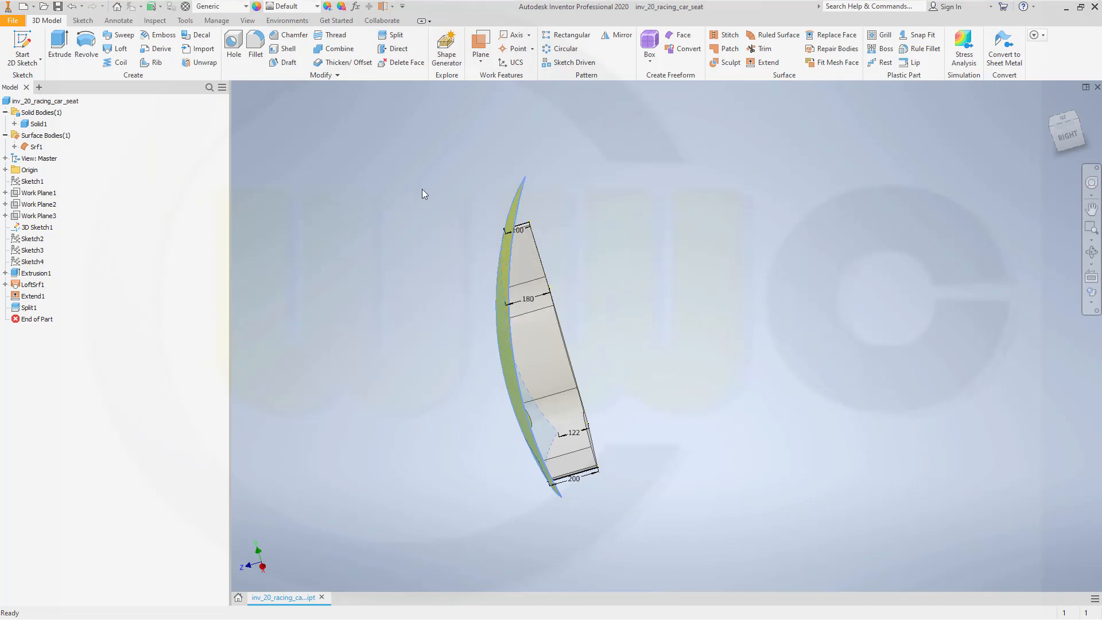
pyautogui.rightClick(35, 147)
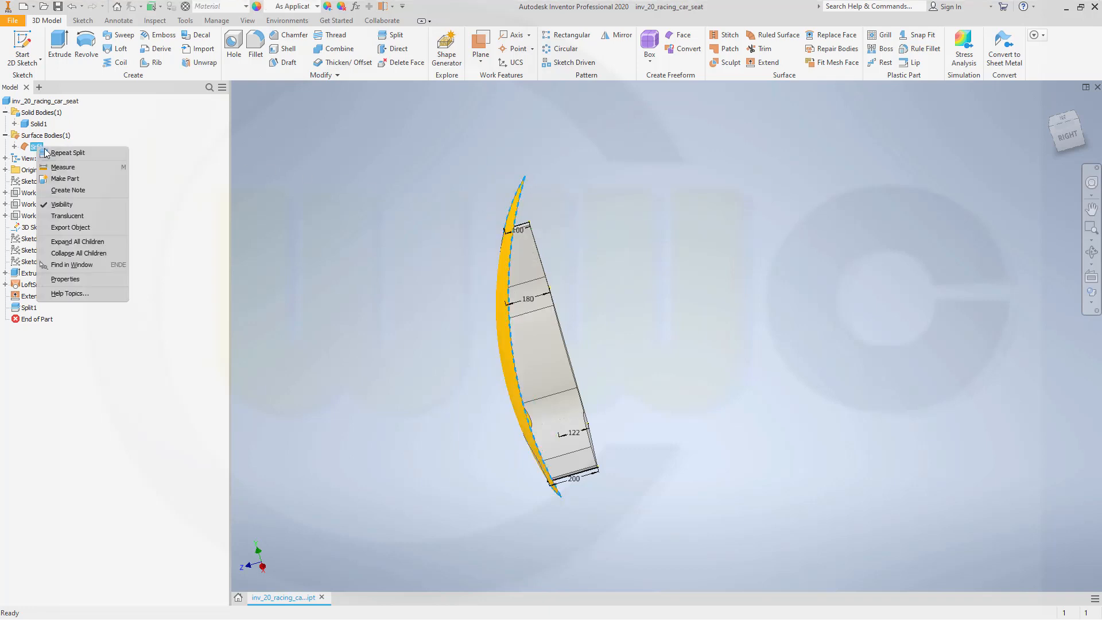
pyautogui.click(91, 205)
pyautogui.press('F6')
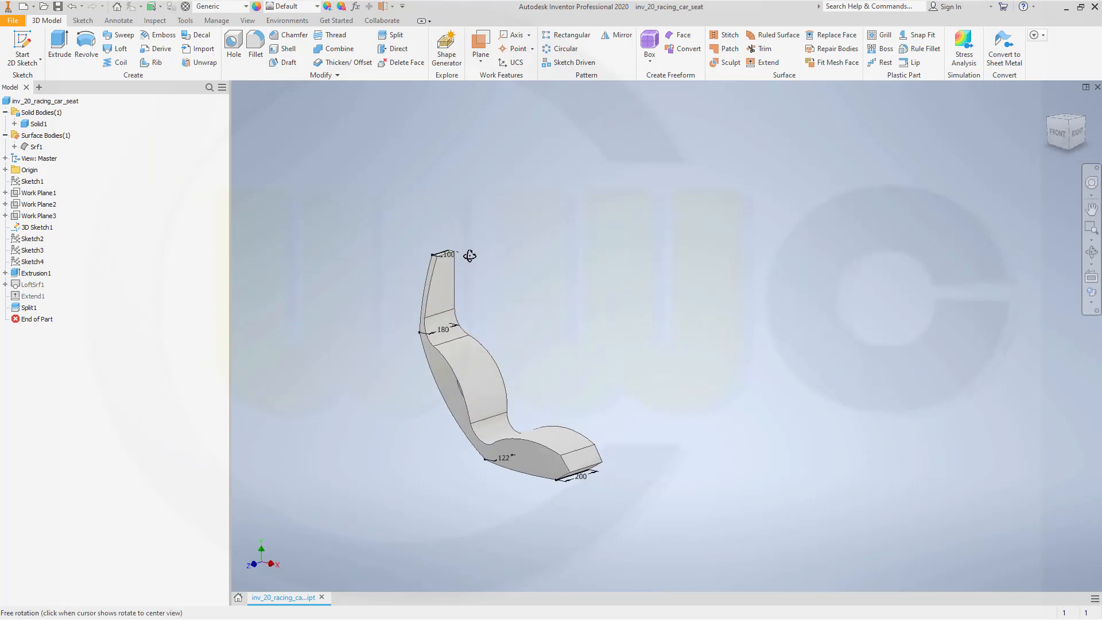
pyautogui.rightClick(37, 228)
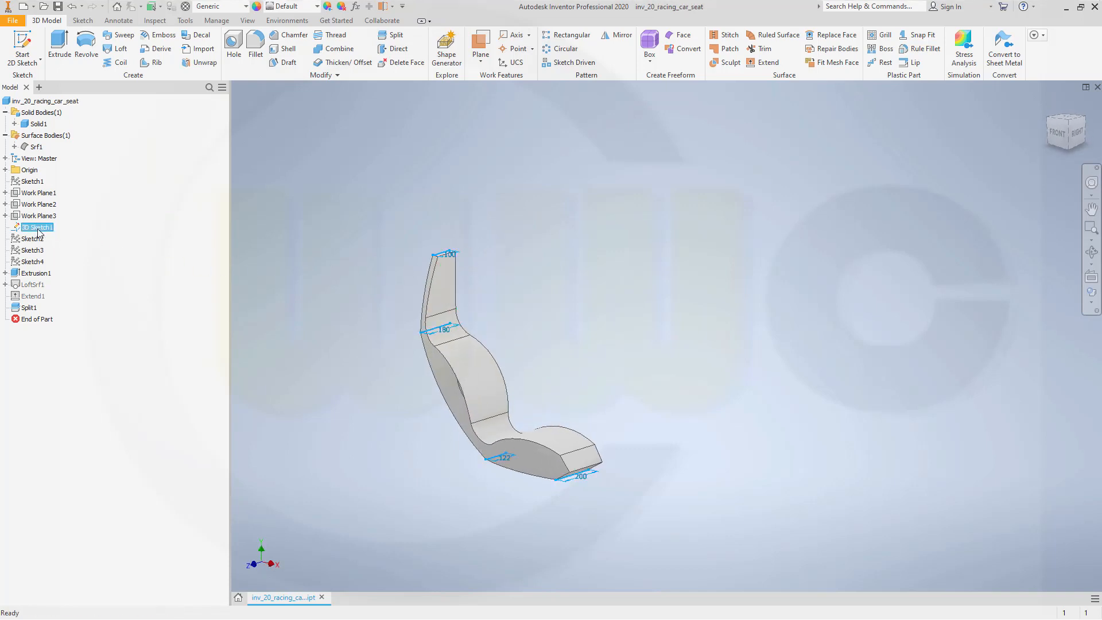
pyautogui.click(60, 326)
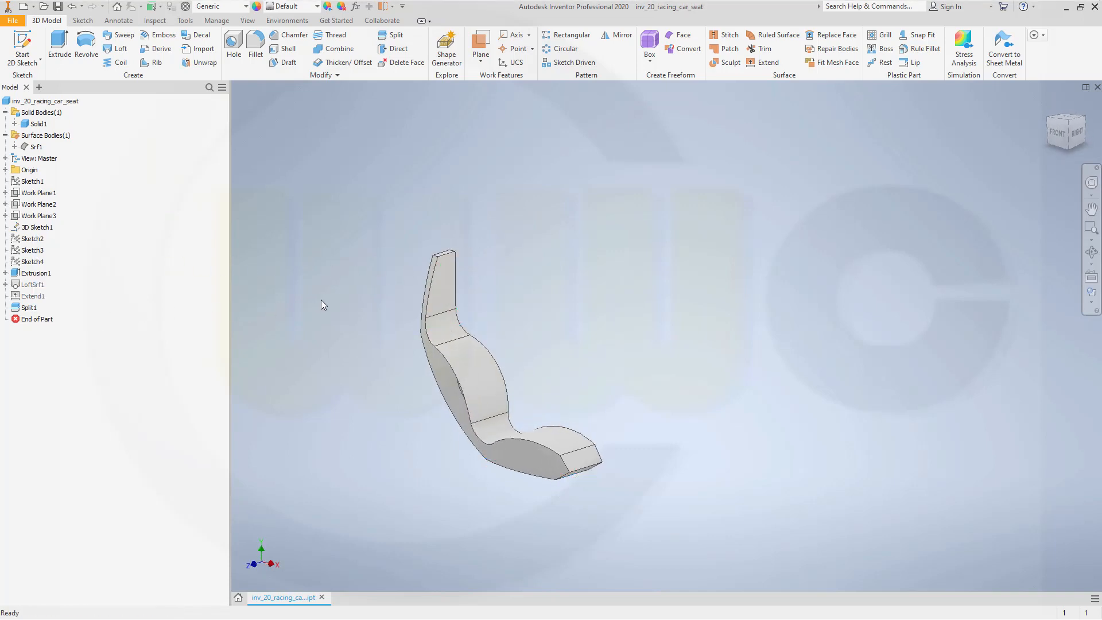
# Step: Start a new 2D sketch on Work Plane3
pyautogui.keyDown('shift'); pyautogui.moveTo(321, 301); pyautogui.dragTo(426, 295, button='middle'); pyautogui.keyUp('shift')
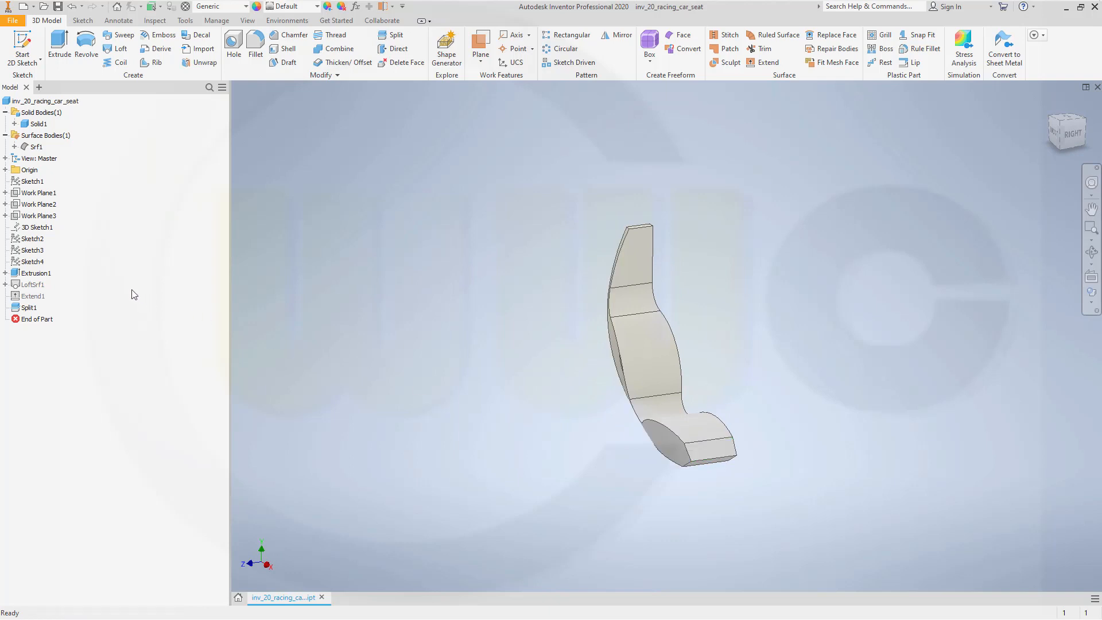
pyautogui.click(40, 215)
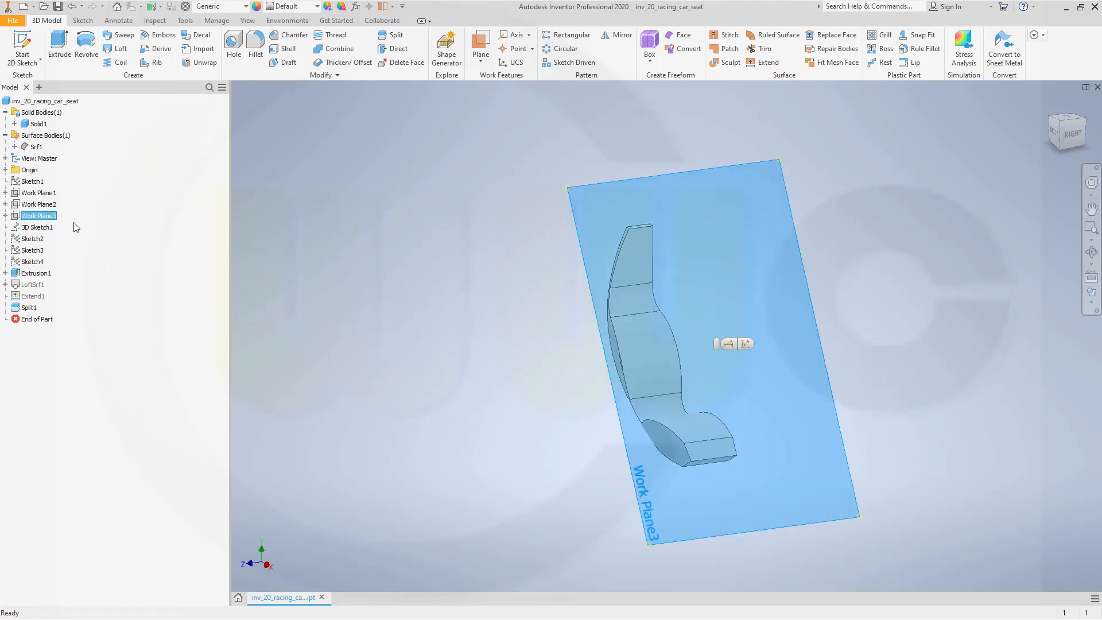
pyautogui.click(746, 343)
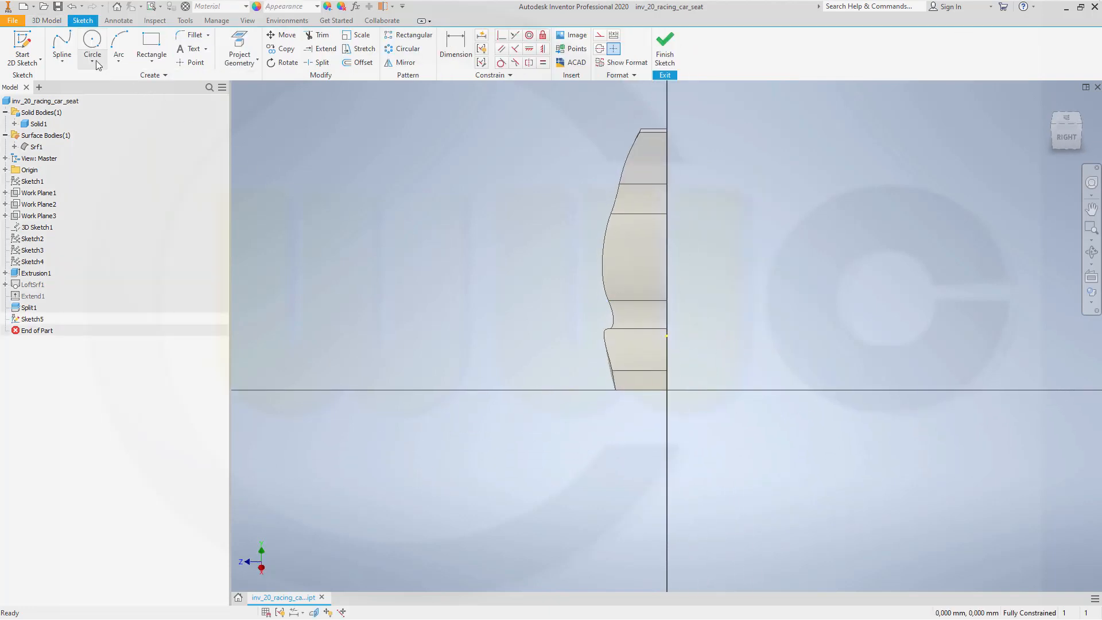
# Step: Sketch a horizontal construction line about 102 mm long beside the solid's lower end, just above the horizontal axis
pyautogui.click(64, 65)
pyautogui.click(69, 80)
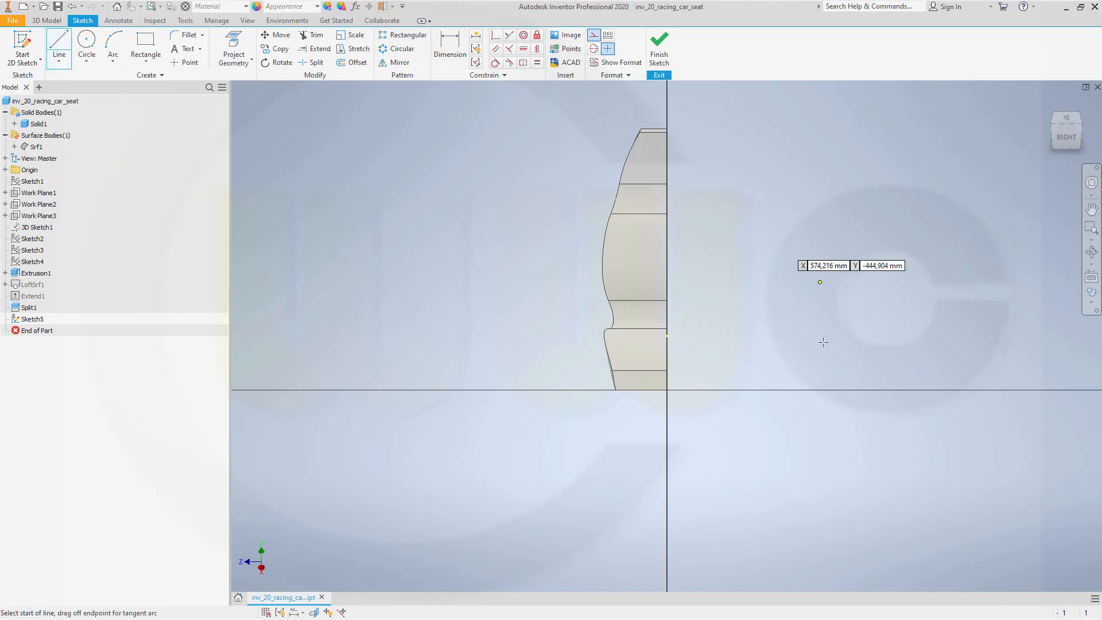
pyautogui.scroll(-5, 730, 388)
pyautogui.scroll(5, 729, 387)
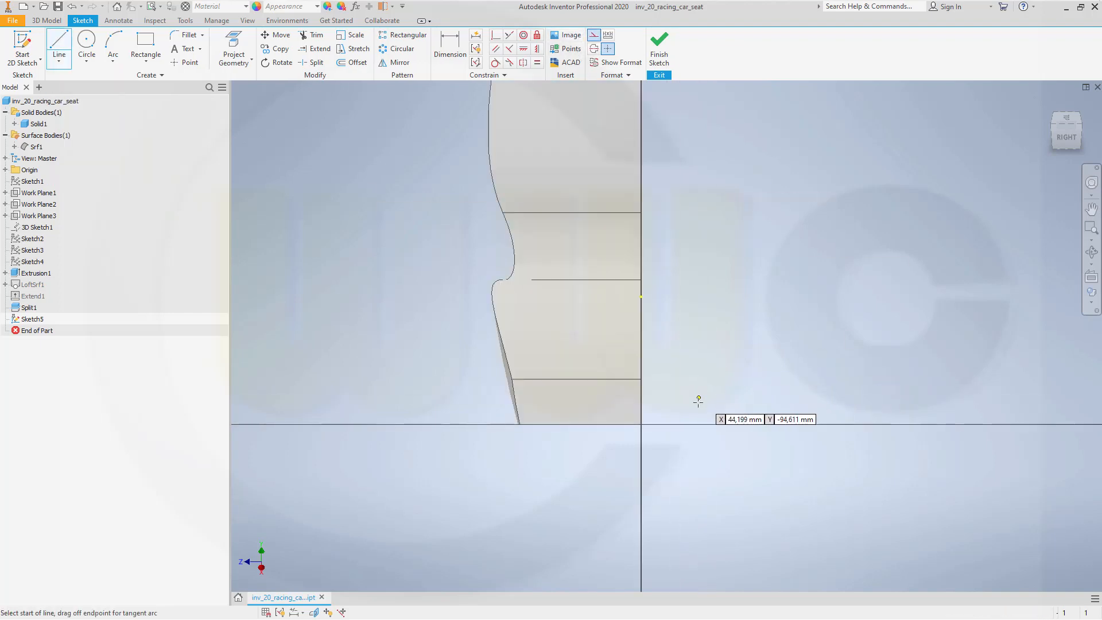
pyautogui.click(709, 405)
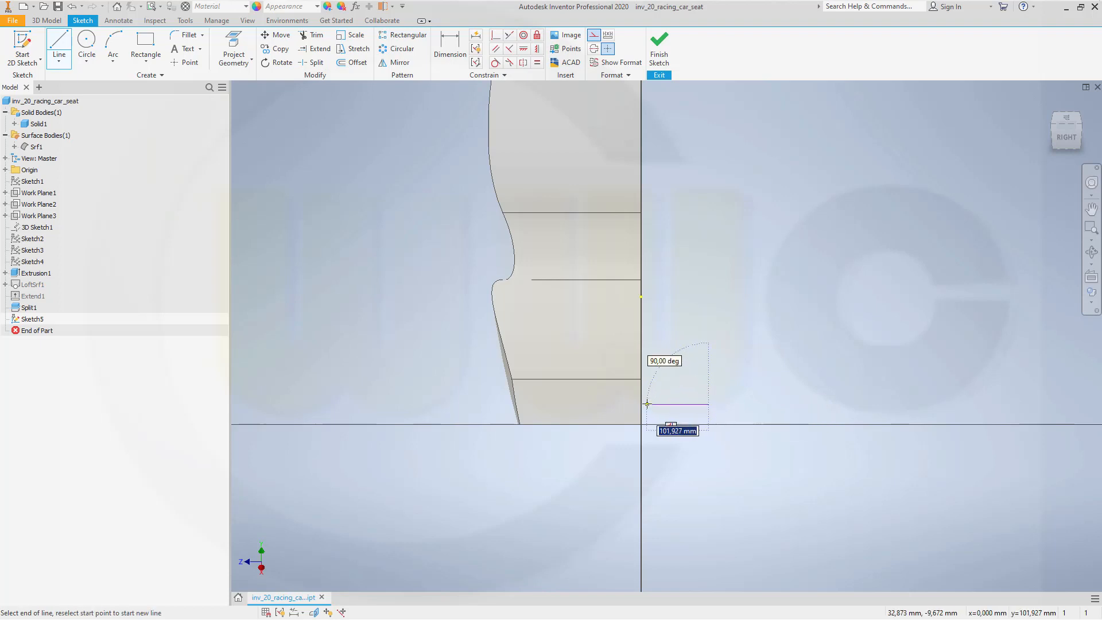
pyautogui.click(647, 404)
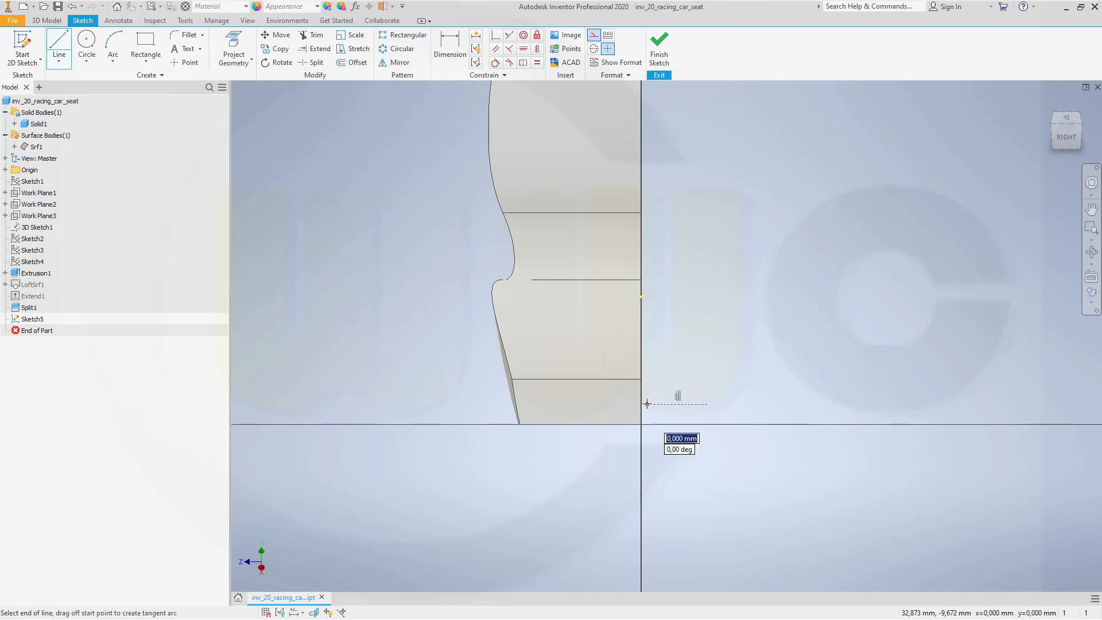
pyautogui.press('Escape')
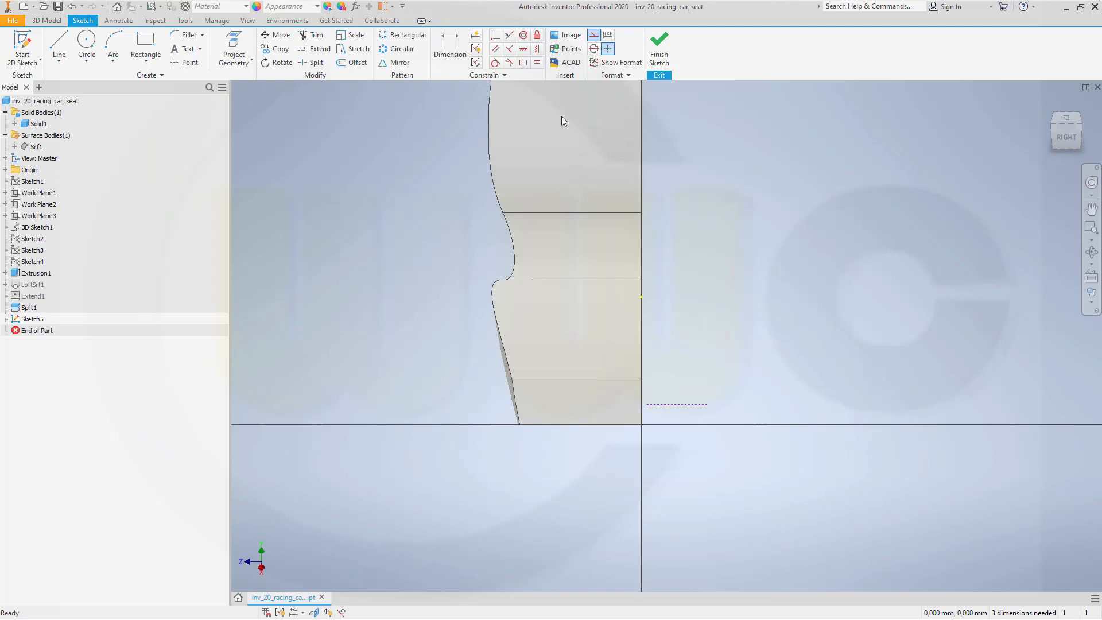
# Step: Align the construction line's inner endpoint with the origin on the vertical axis using a Horizontal constraint
pyautogui.click(523, 48)
pyautogui.click(648, 405)
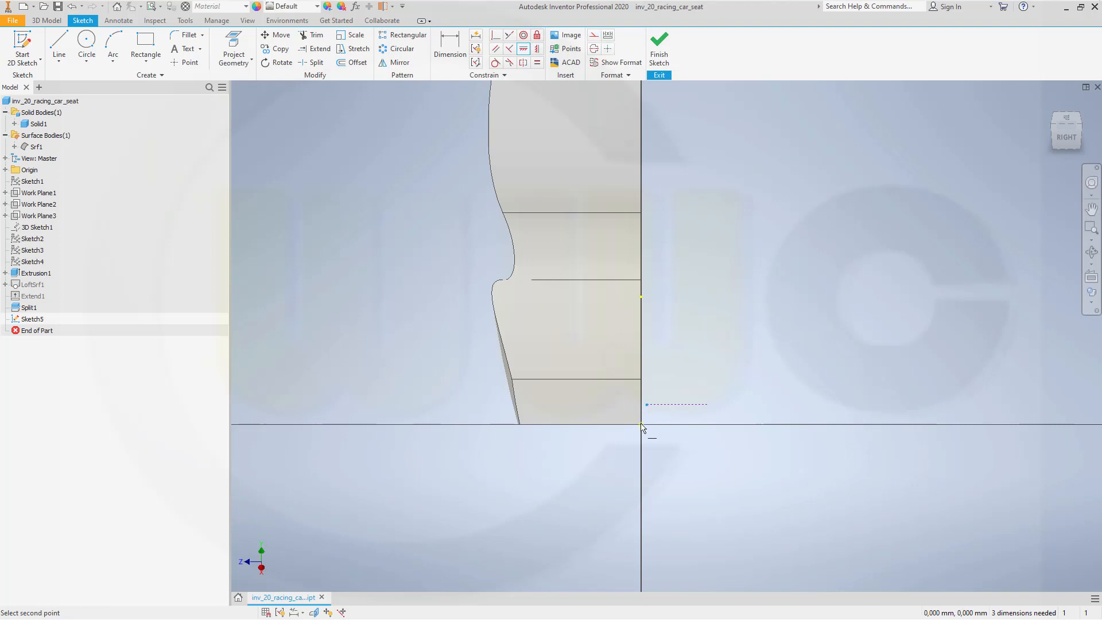
pyautogui.click(641, 424)
pyautogui.press('Escape')
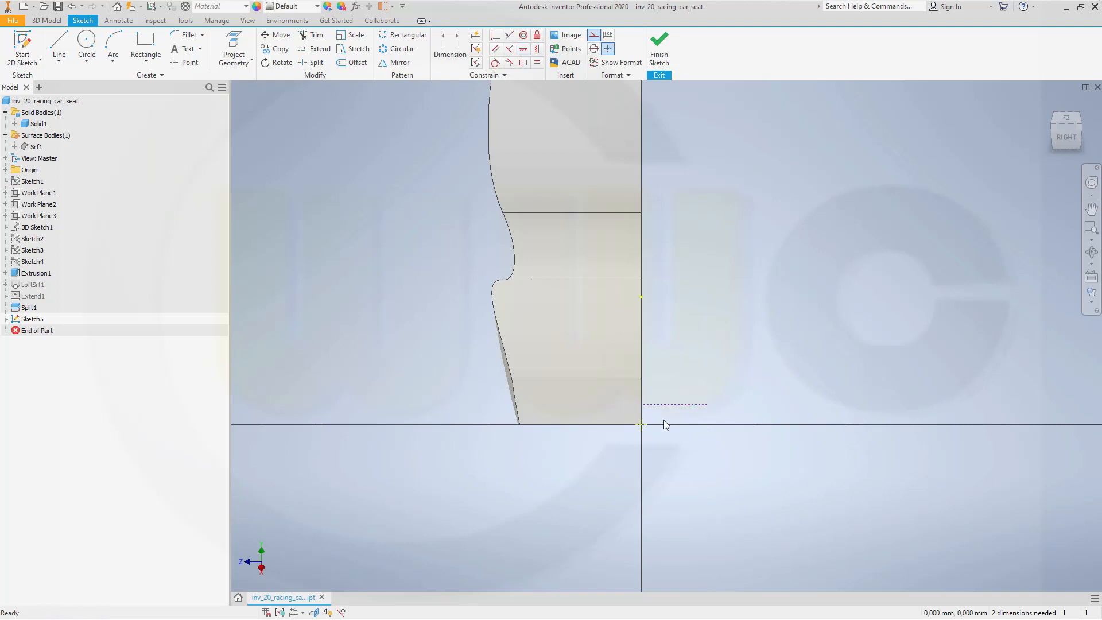
# Step: Try to apply another Horizontal constraint between the origin and the construction line's inner endpoint
pyautogui.scroll(-3, 665, 425)
pyautogui.scroll(5, 661, 426)
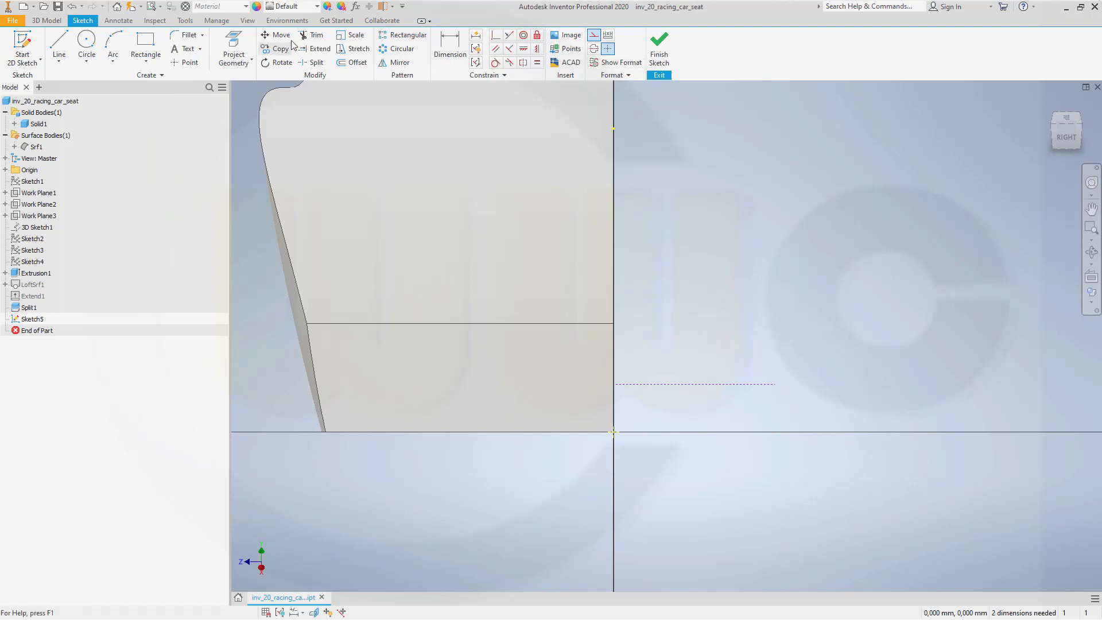
pyautogui.click(524, 51)
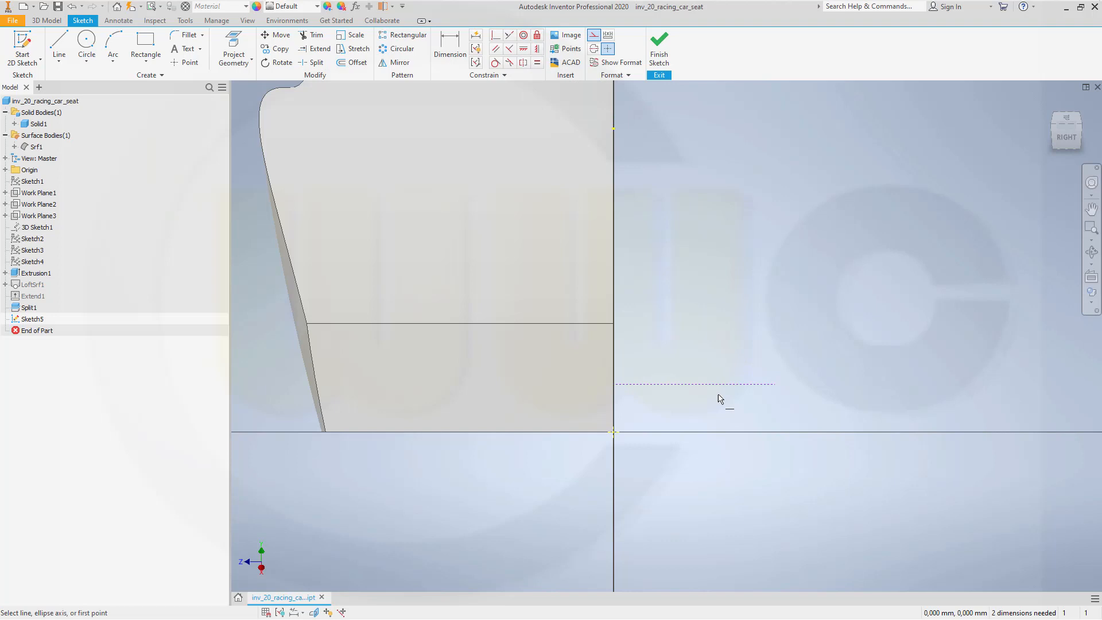
pyautogui.click(614, 433)
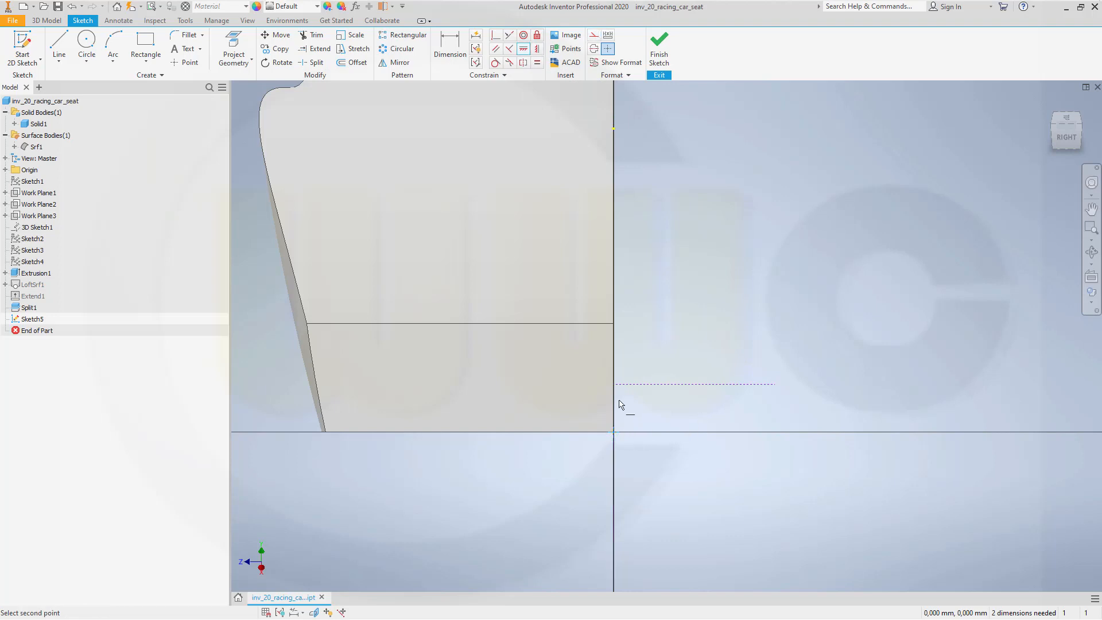
pyautogui.click(614, 385)
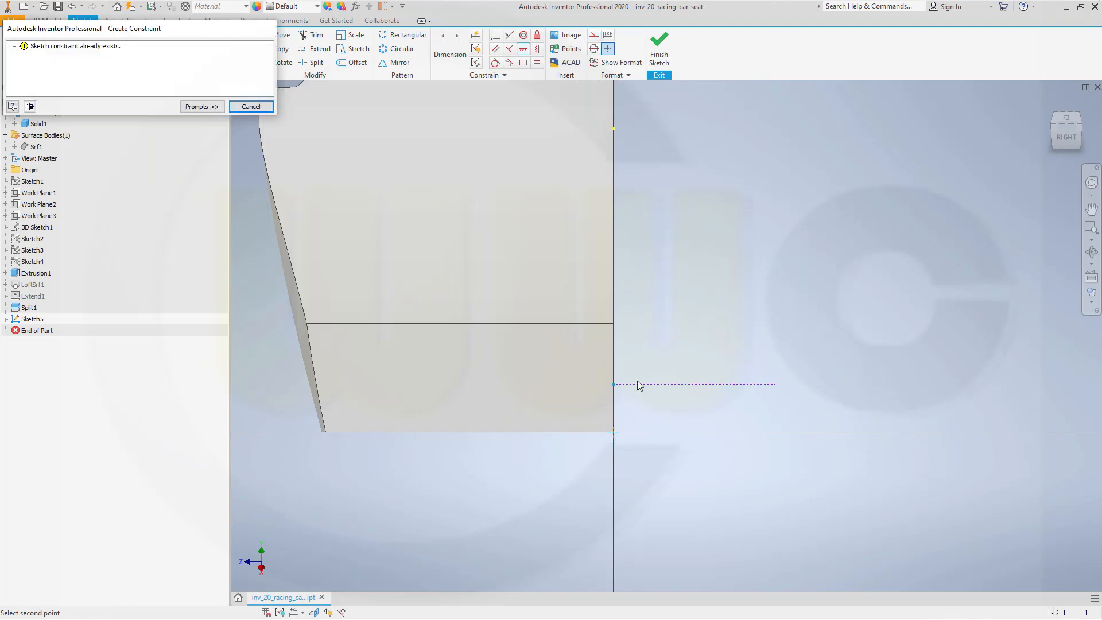
pyautogui.click(268, 109)
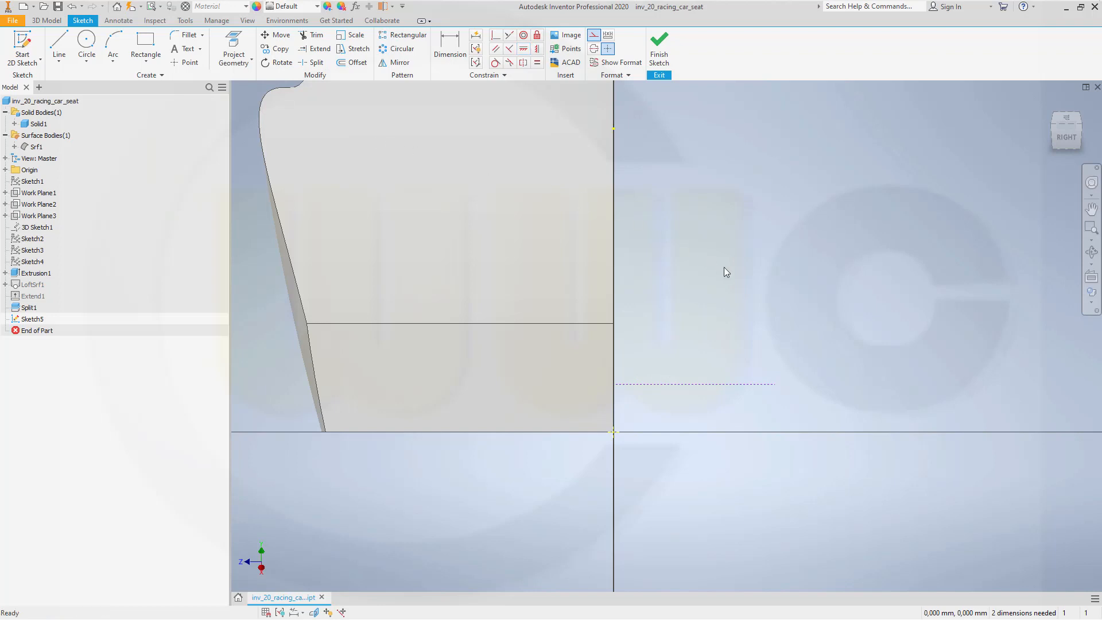
pyautogui.hotkey('ctrl', 'z')
pyautogui.click(628, 385)
pyautogui.click(614, 432)
# Step: Sketch a normal-line control vertex spline spanning about 242 mm from the construction line's inner endpoint to beyond the solid's outer edge
pyautogui.click(60, 61)
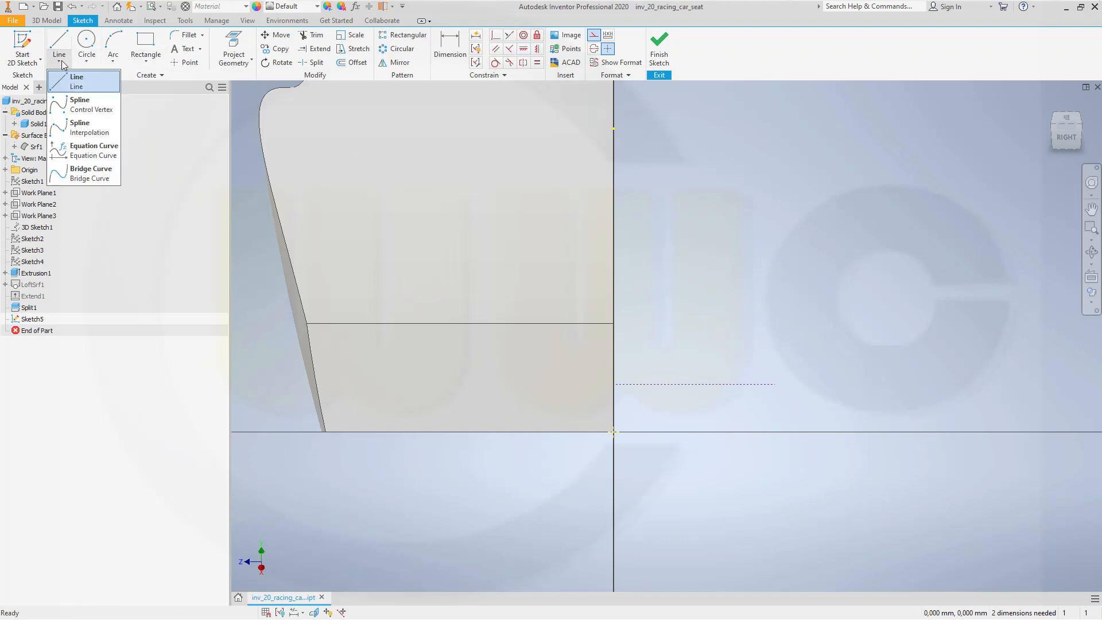
pyautogui.click(77, 104)
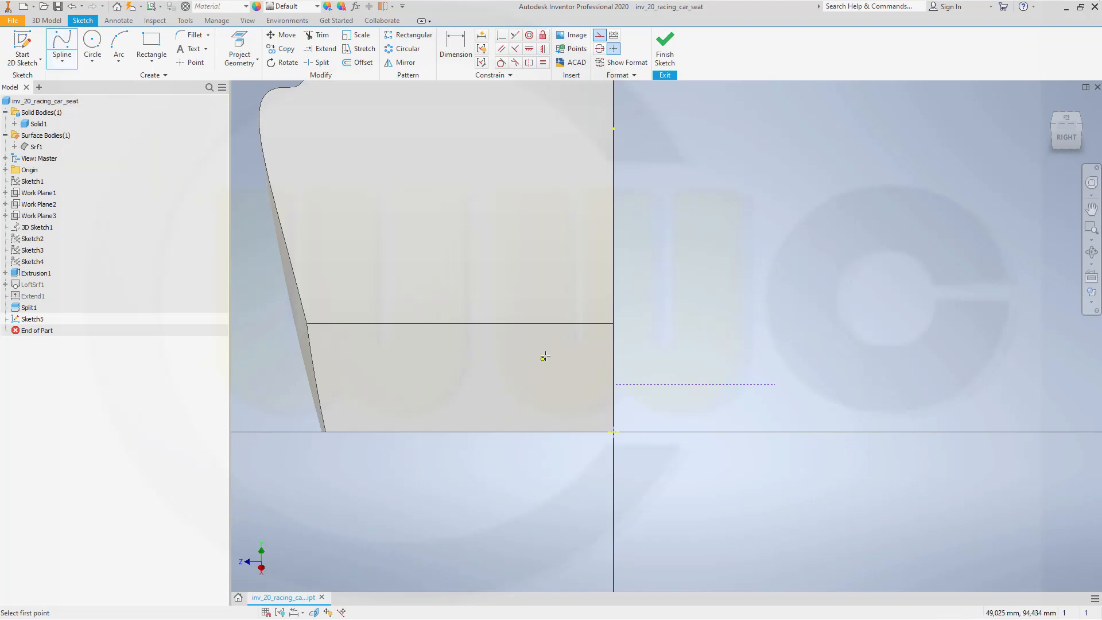
pyautogui.click(615, 384)
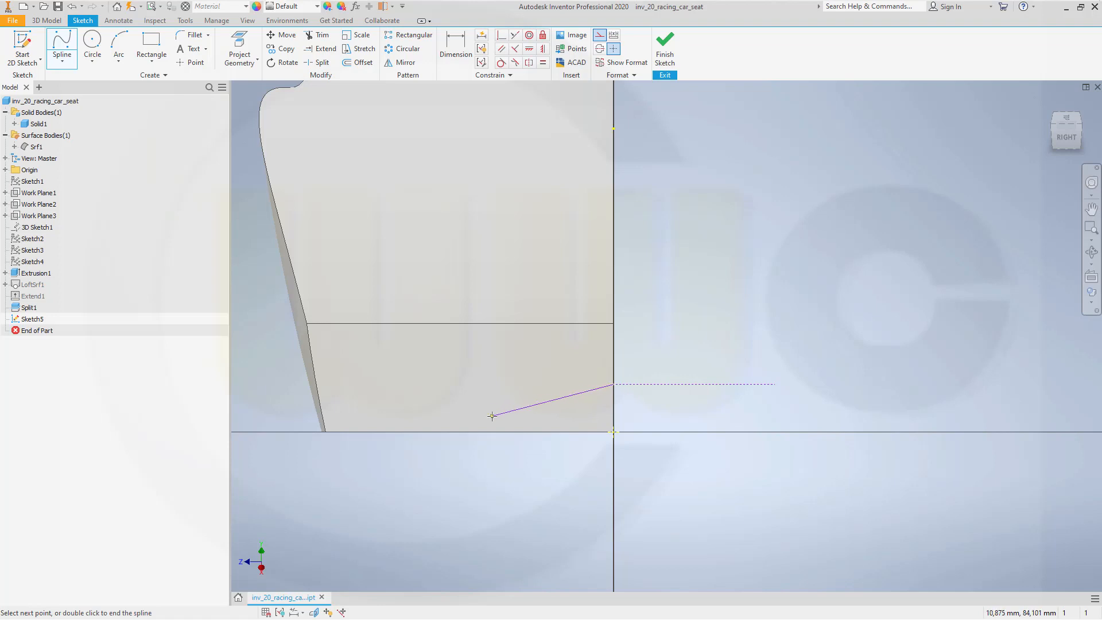
pyautogui.click(491, 415)
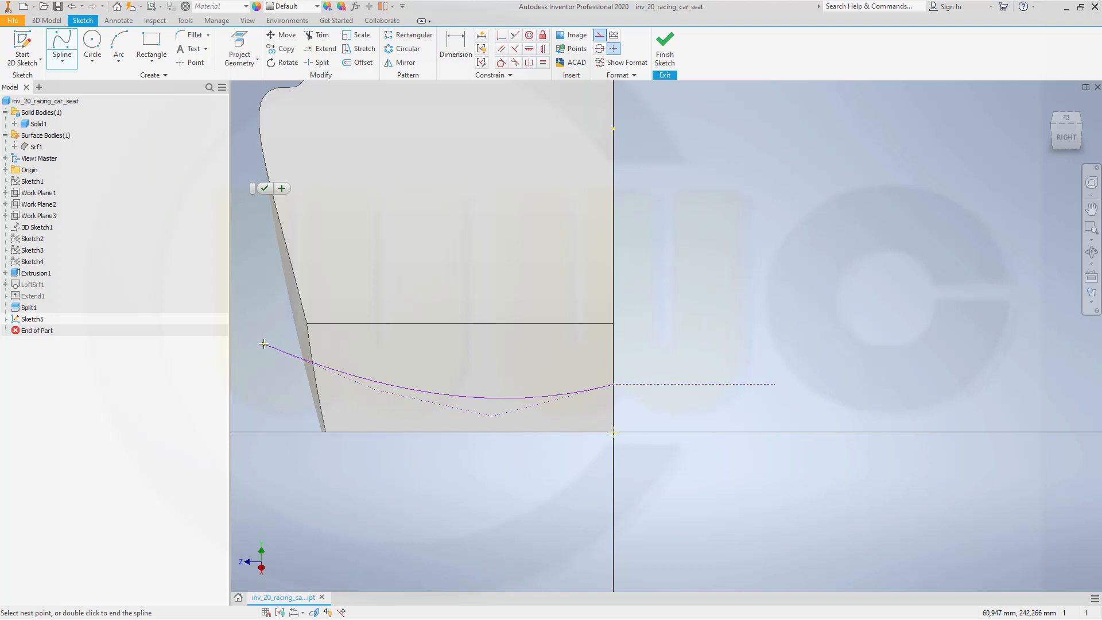
pyautogui.doubleClick(264, 344)
pyautogui.press('Escape')
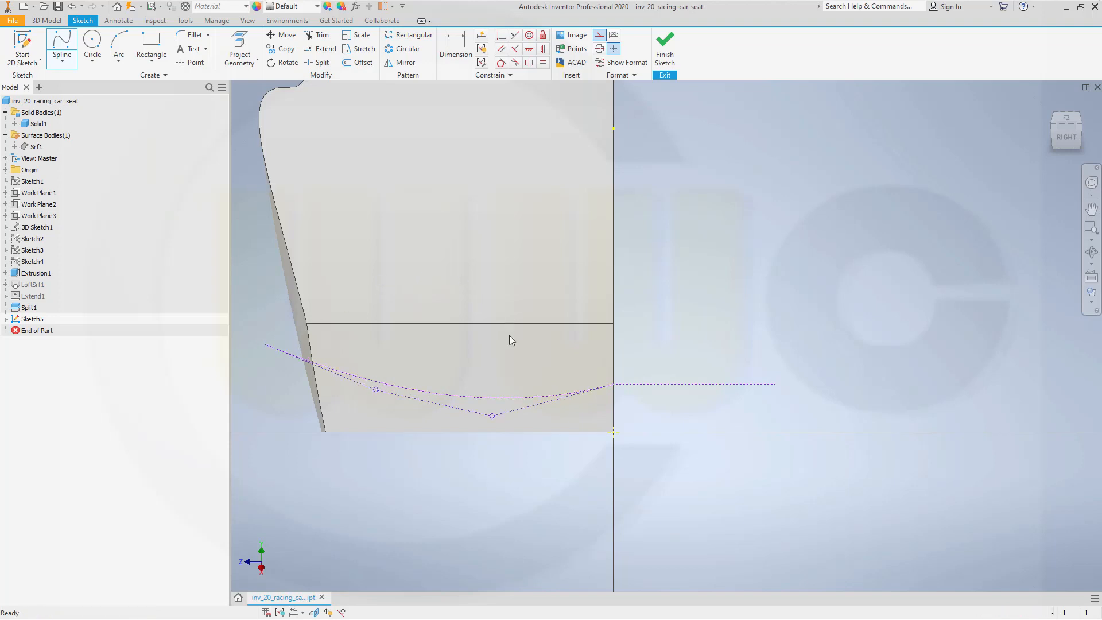
pyautogui.click(601, 36)
pyautogui.click(686, 217)
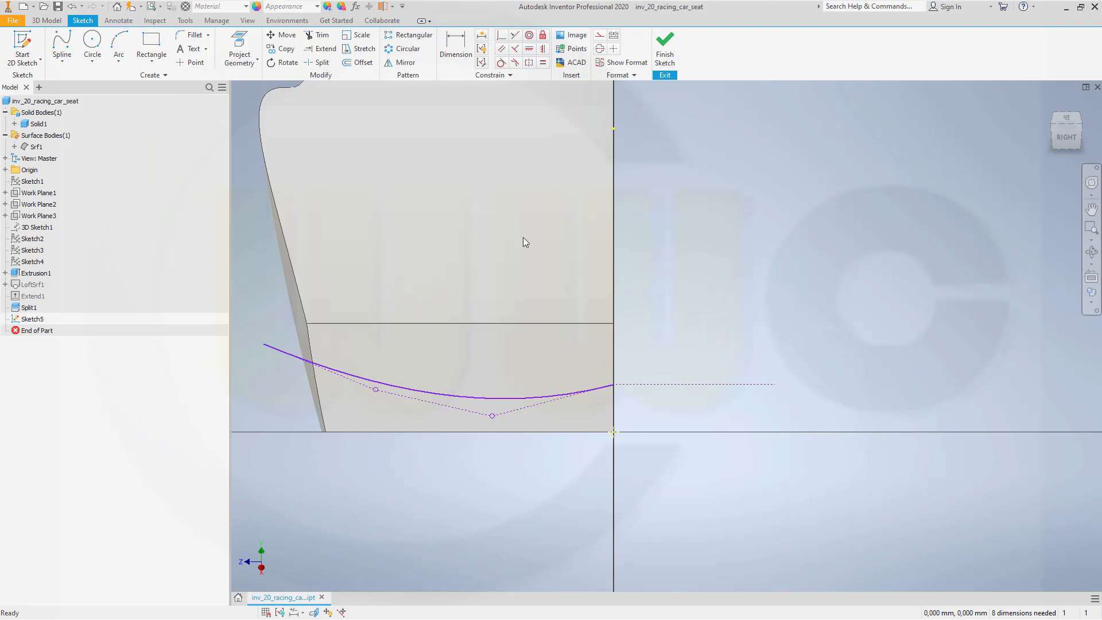
# Step: Make the spline tangent to the horizontal construction line at their shared endpoint
pyautogui.click(501, 63)
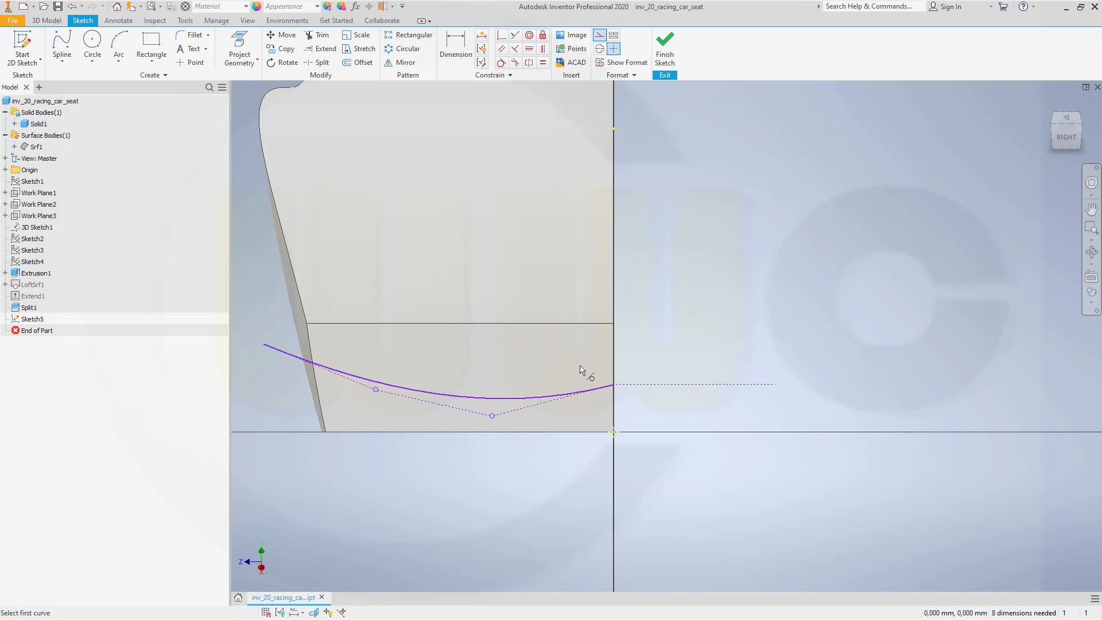
pyautogui.click(603, 391)
pyautogui.click(627, 385)
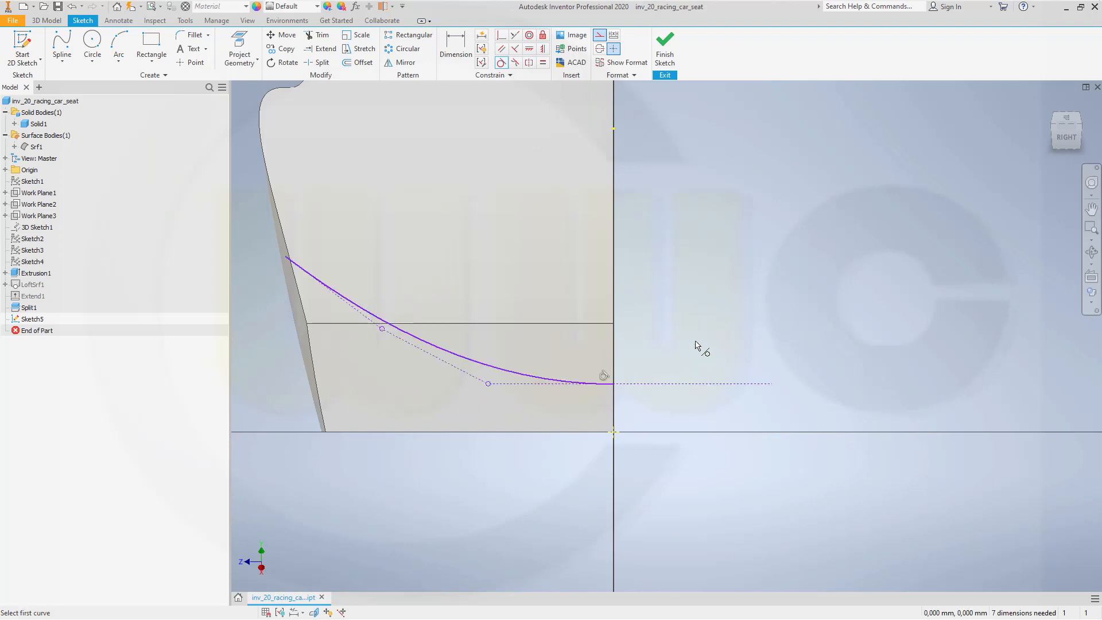
pyautogui.press('Escape')
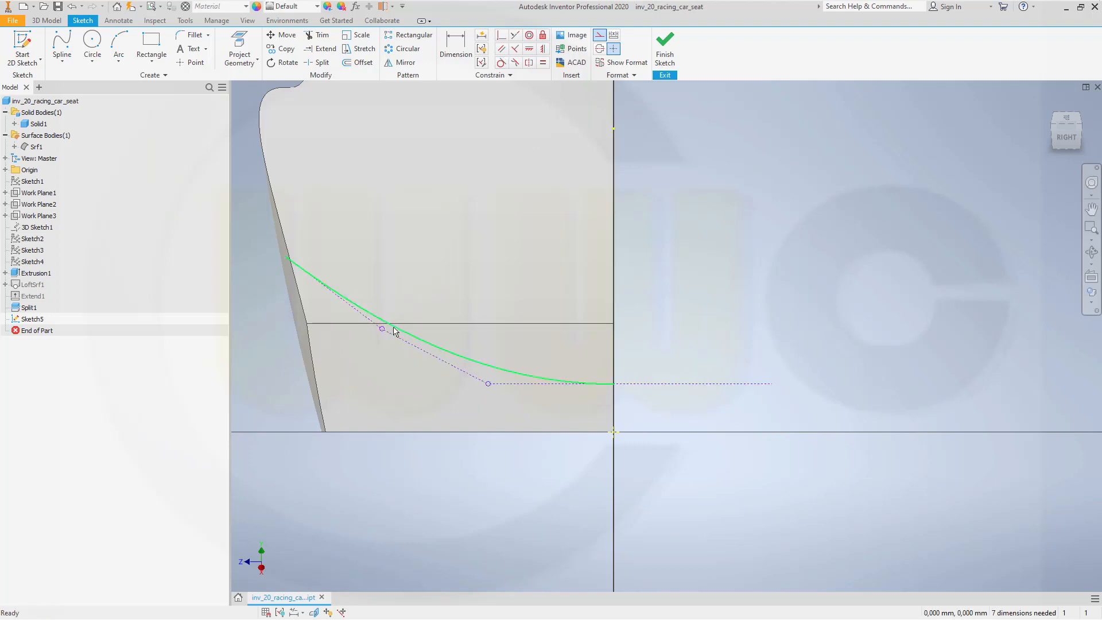
# Step: Reshape the spline by moving its control vertices and outer endpoint into a shallow S-curve dipping towards the solid's lower edge
pyautogui.moveTo(383, 331); pyautogui.dragTo(421, 426)
pyautogui.moveTo(489, 384); pyautogui.dragTo(492, 355)
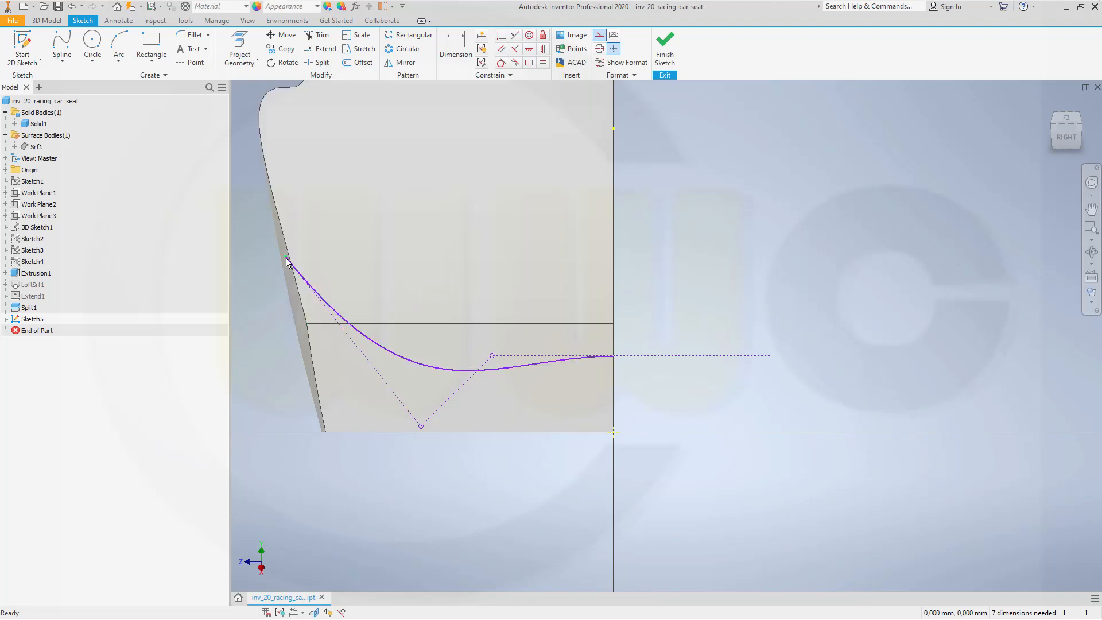
pyautogui.moveTo(281, 267); pyautogui.dragTo(272, 336)
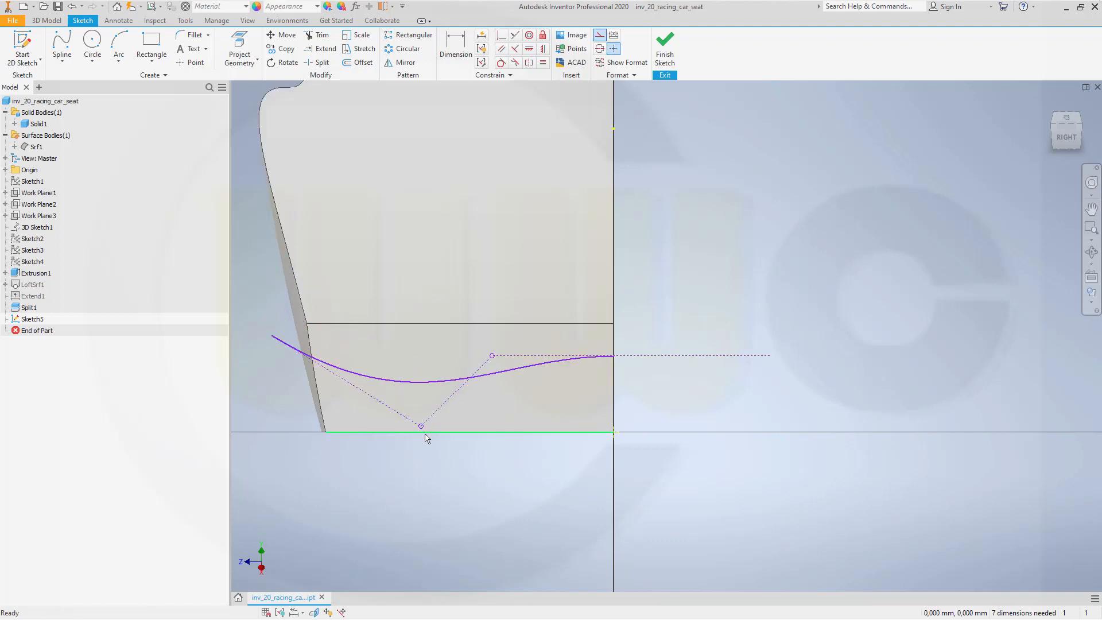
pyautogui.moveTo(422, 427); pyautogui.dragTo(436, 415)
pyautogui.moveTo(492, 357); pyautogui.dragTo(500, 350)
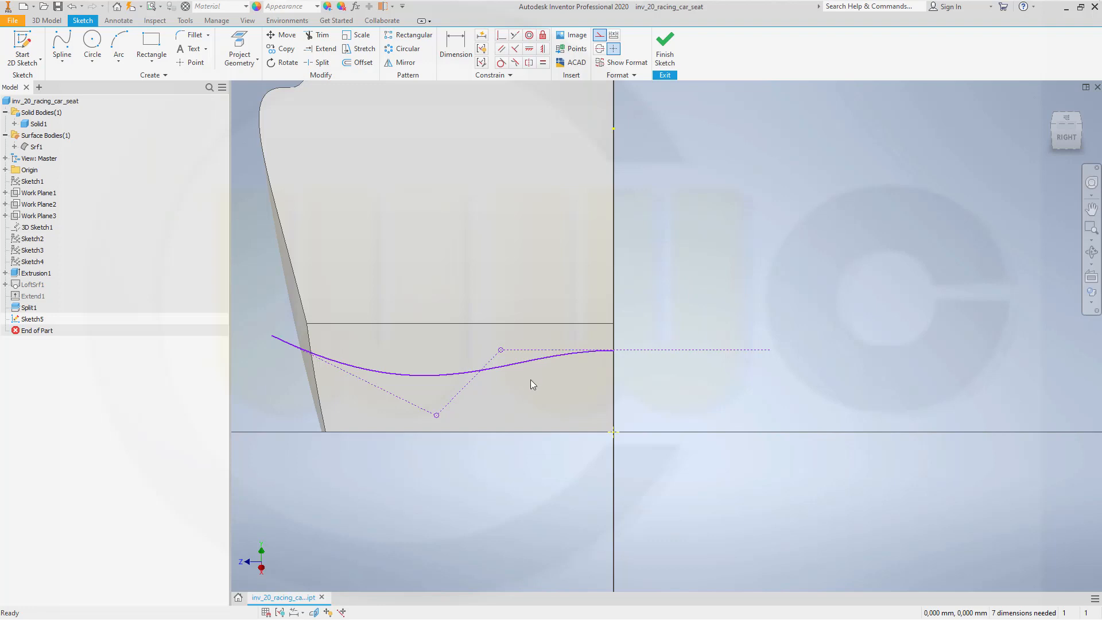
pyautogui.moveTo(512, 367); pyautogui.dragTo(514, 383)
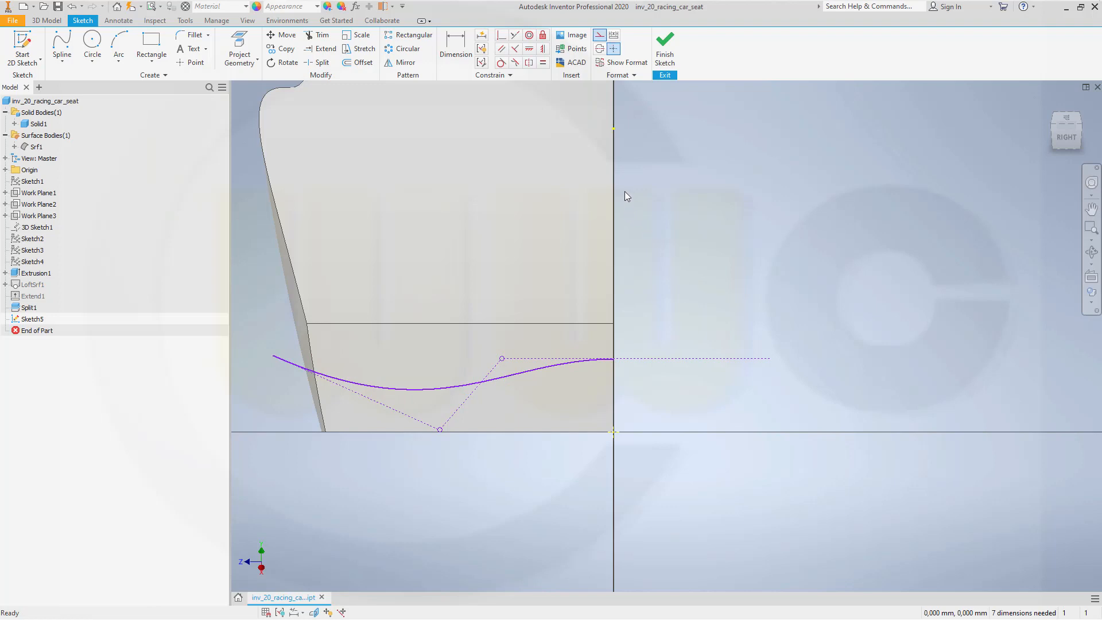
# Step: Finish the sketch and extrude the spline 250 mm as a surface through the seat's lower front end
pyautogui.click(664, 51)
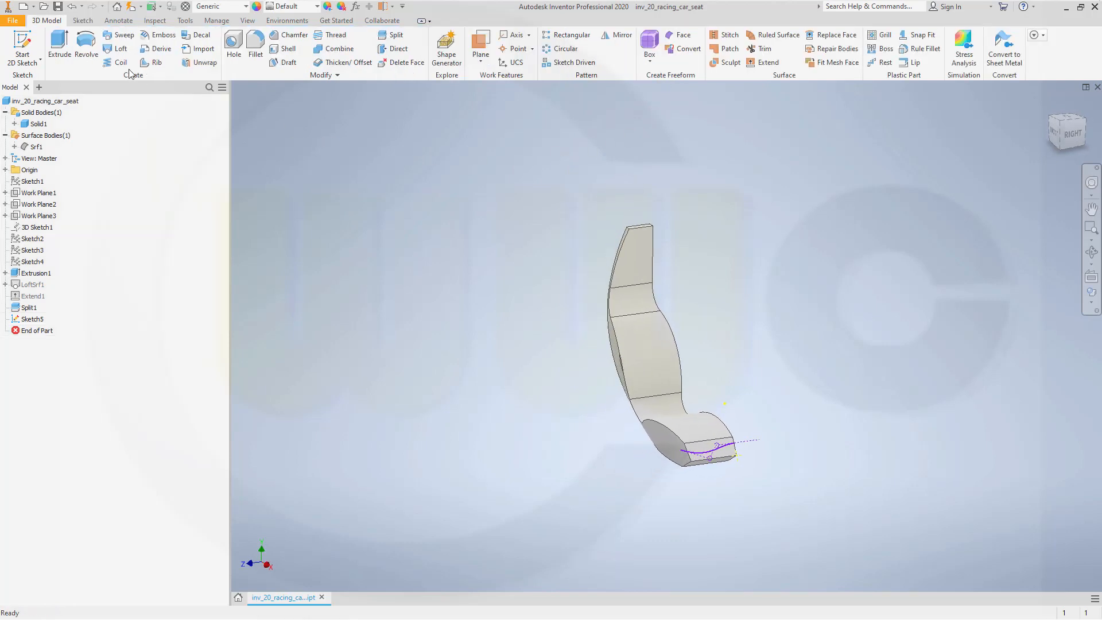
pyautogui.click(61, 46)
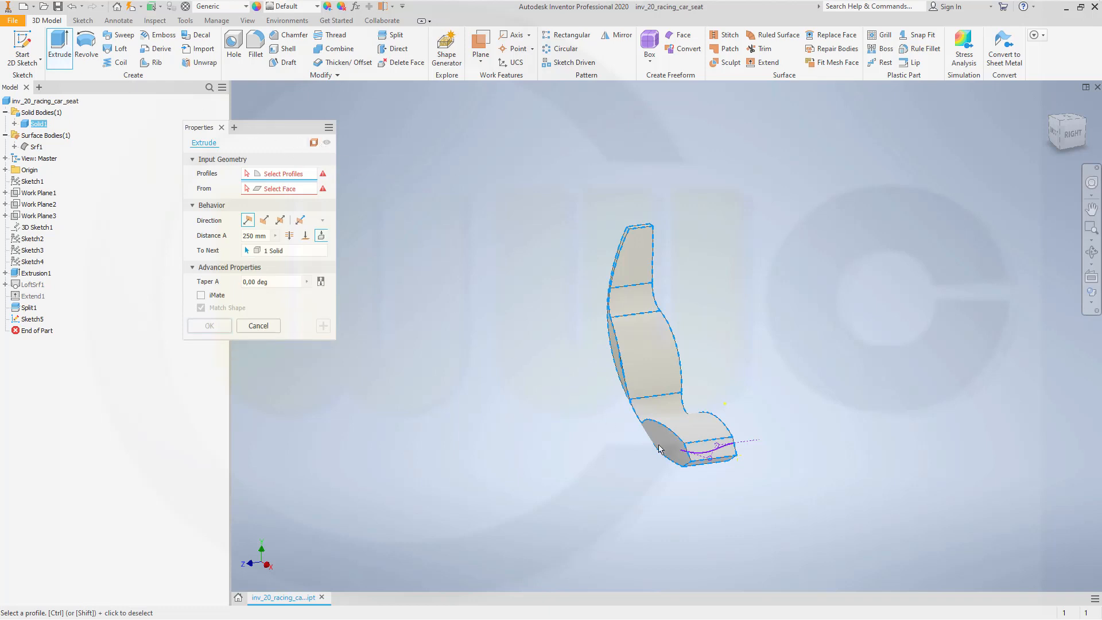
pyautogui.click(700, 458)
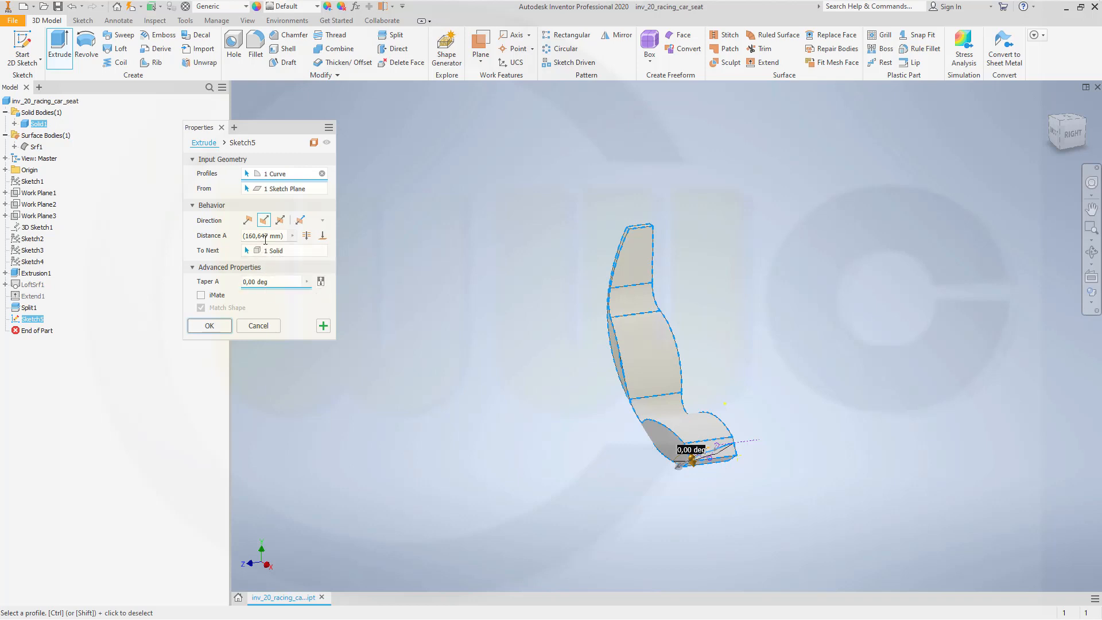
pyautogui.click(244, 235)
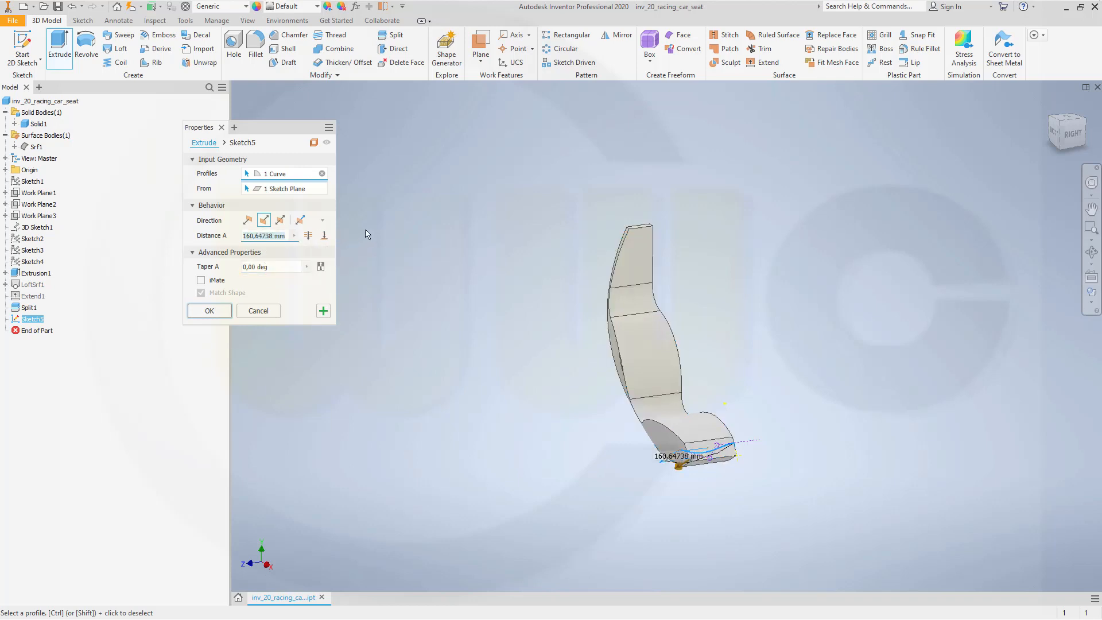
pyautogui.write('250')
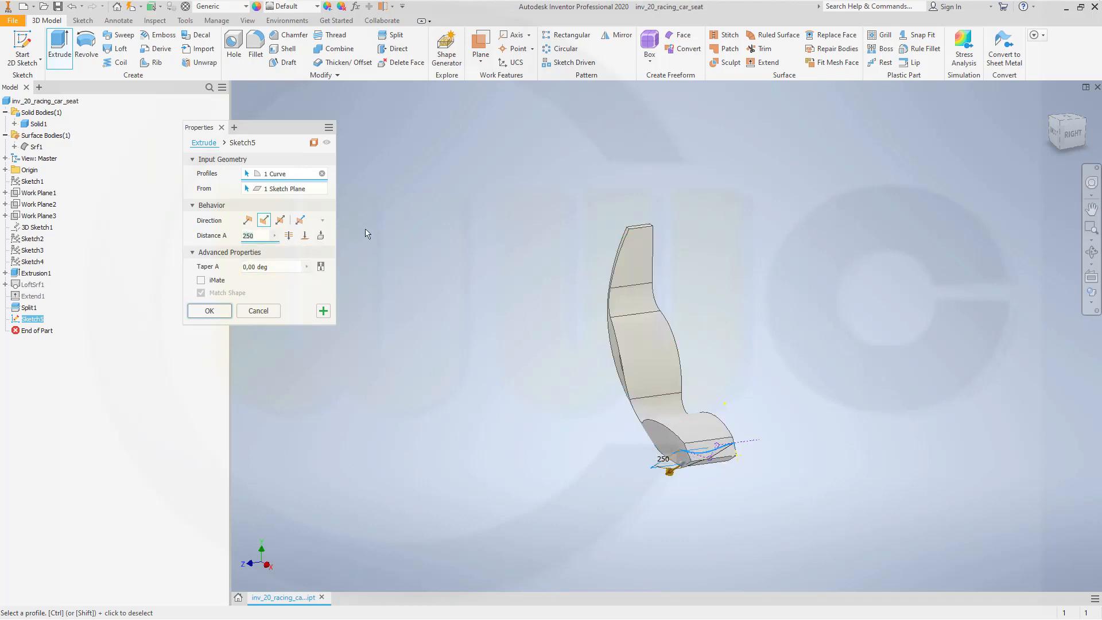
pyautogui.click(215, 314)
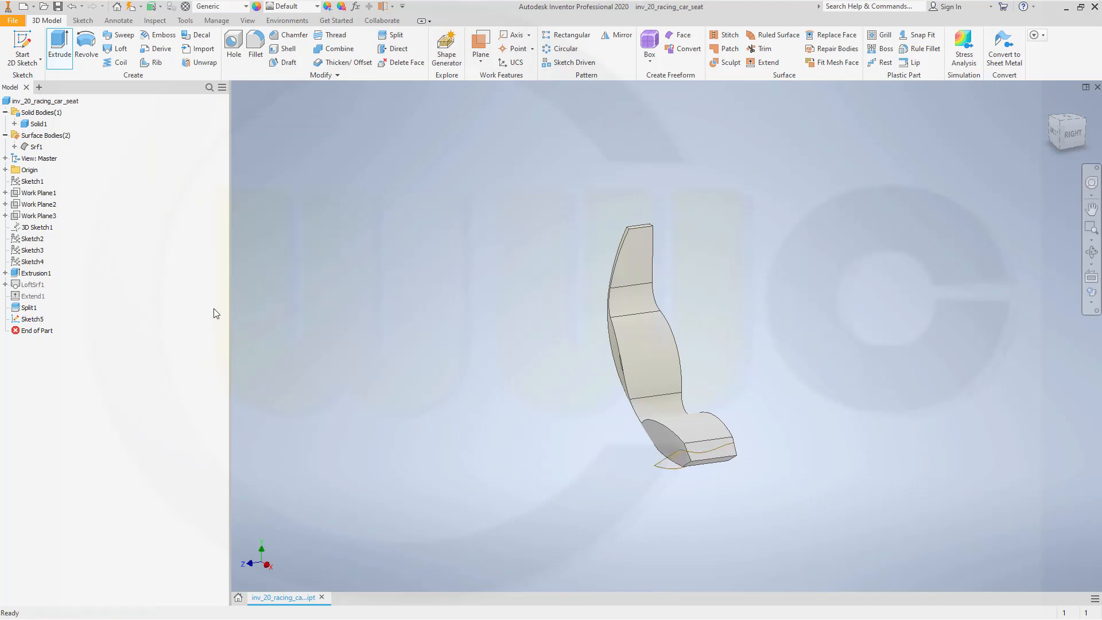
# Step: Turn off the translucent display of the new surface body Srf2 and view the seat's lower end from below
pyautogui.rightClick(40, 162)
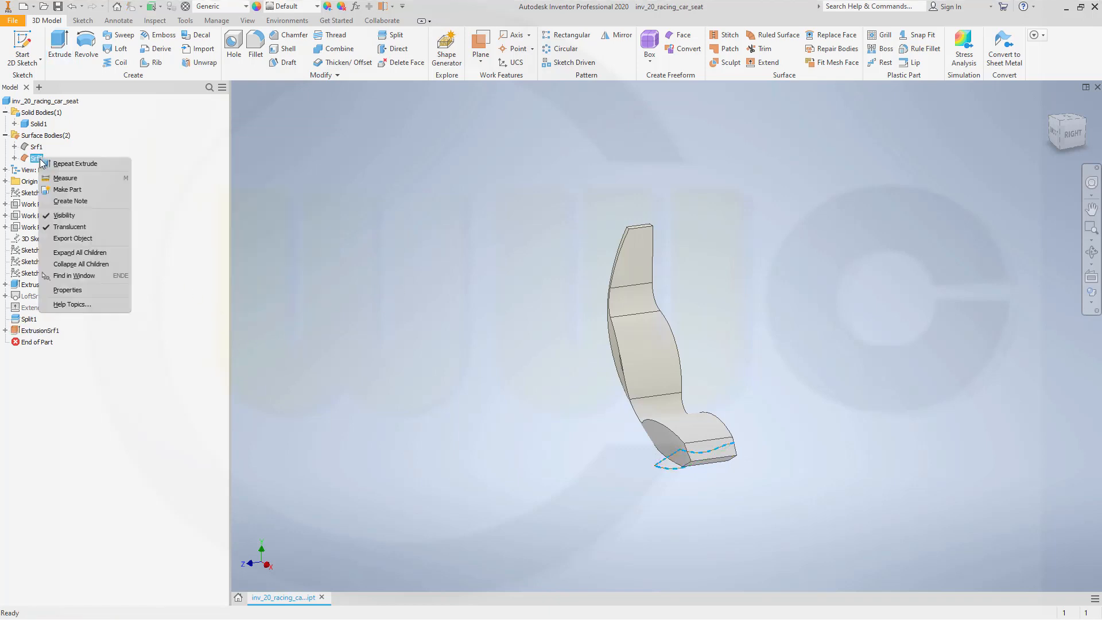
pyautogui.click(77, 226)
pyautogui.keyDown('shift'); pyautogui.moveTo(425, 352); pyautogui.dragTo(485, 292, button='middle'); pyautogui.keyUp('shift')
pyautogui.scroll(-4, 627, 555)
pyautogui.scroll(-3, 627, 555)
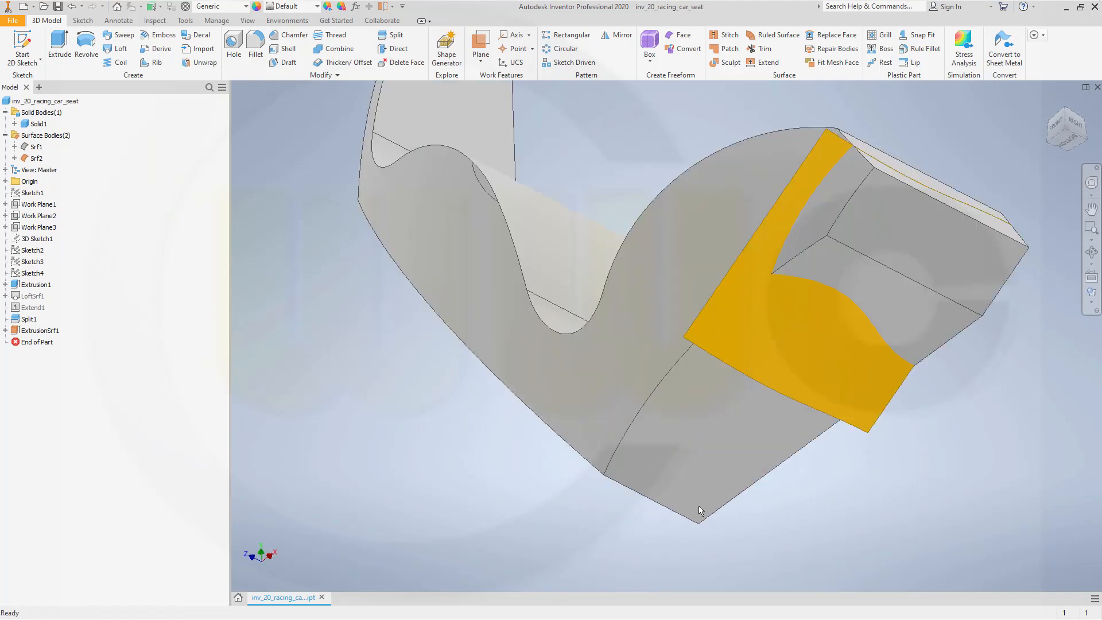
pyautogui.scroll(3, 709, 487)
pyautogui.keyDown('shift'); pyautogui.moveTo(677, 433); pyautogui.dragTo(705, 449, button='middle'); pyautogui.keyUp('shift')
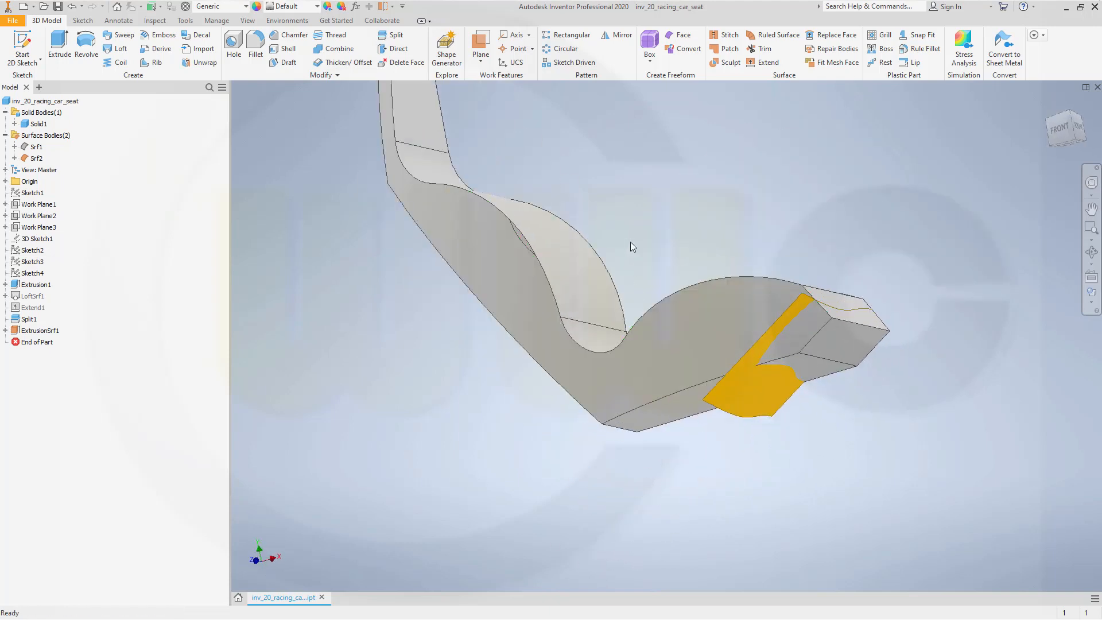
pyautogui.moveTo(631, 242); pyautogui.dragTo(668, 301, button='middle')
# Step: Trim the solid with the extruded surface as split tool, removing the material at the seat's lower front end
pyautogui.click(392, 36)
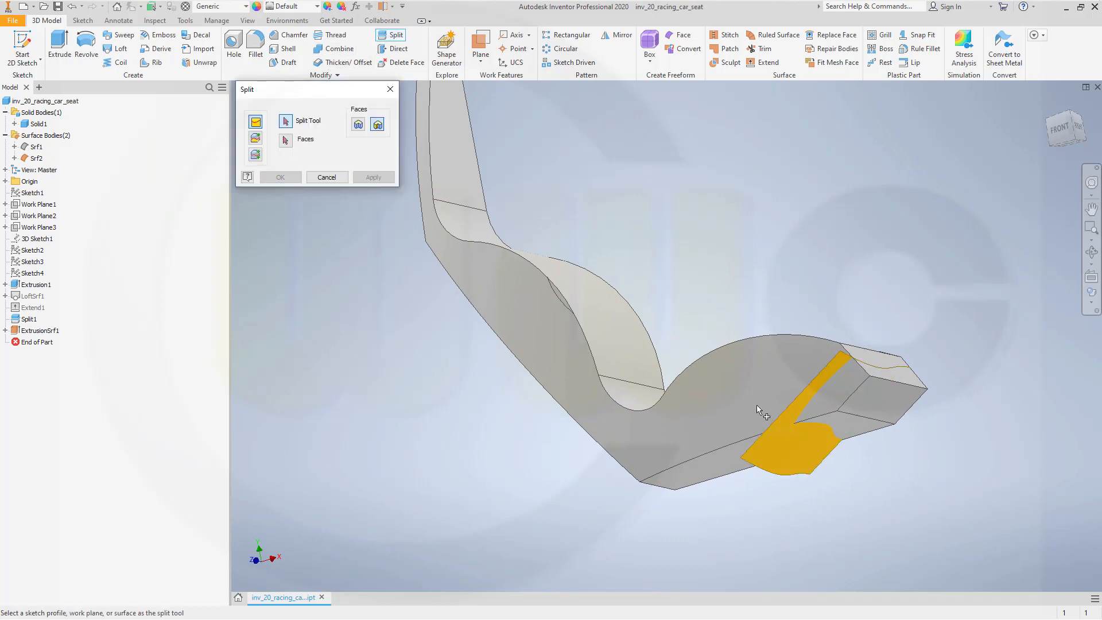
pyautogui.click(256, 137)
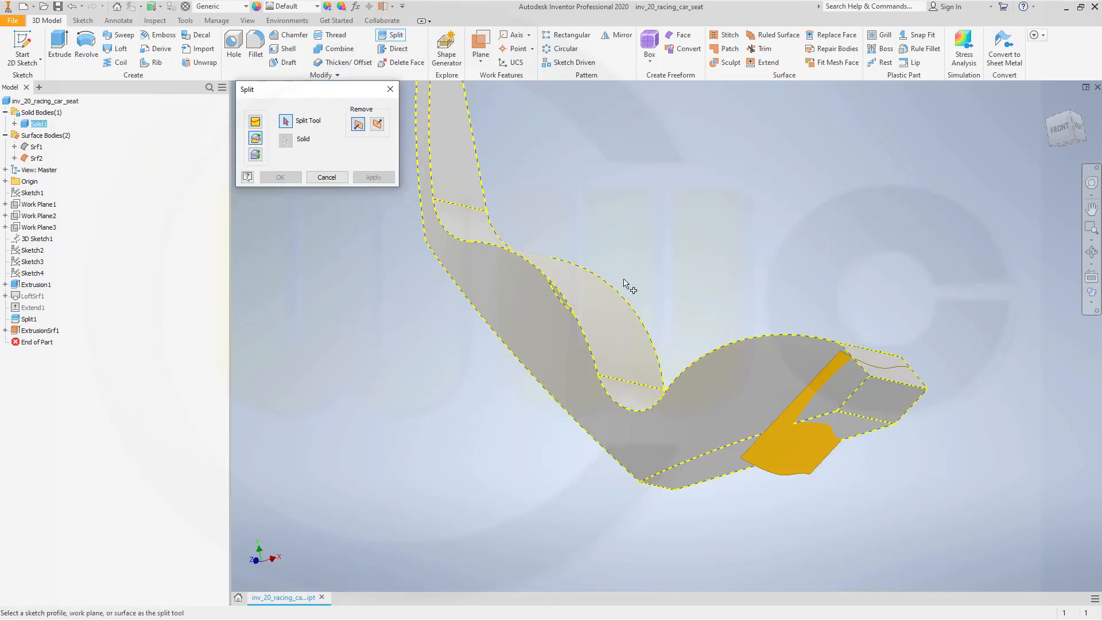
pyautogui.click(784, 450)
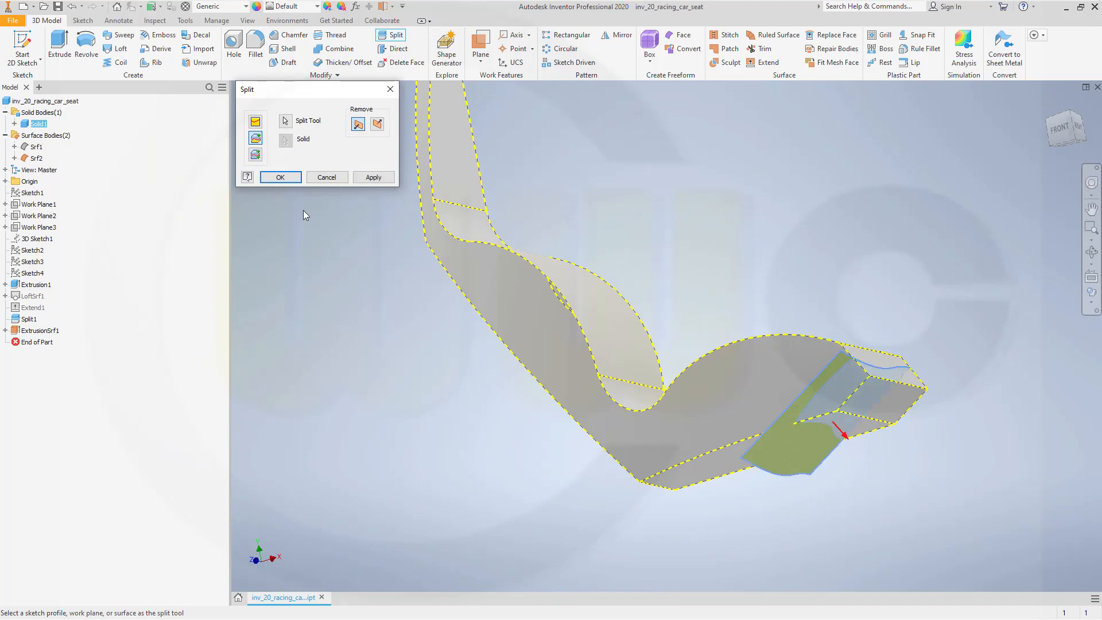
pyautogui.click(281, 177)
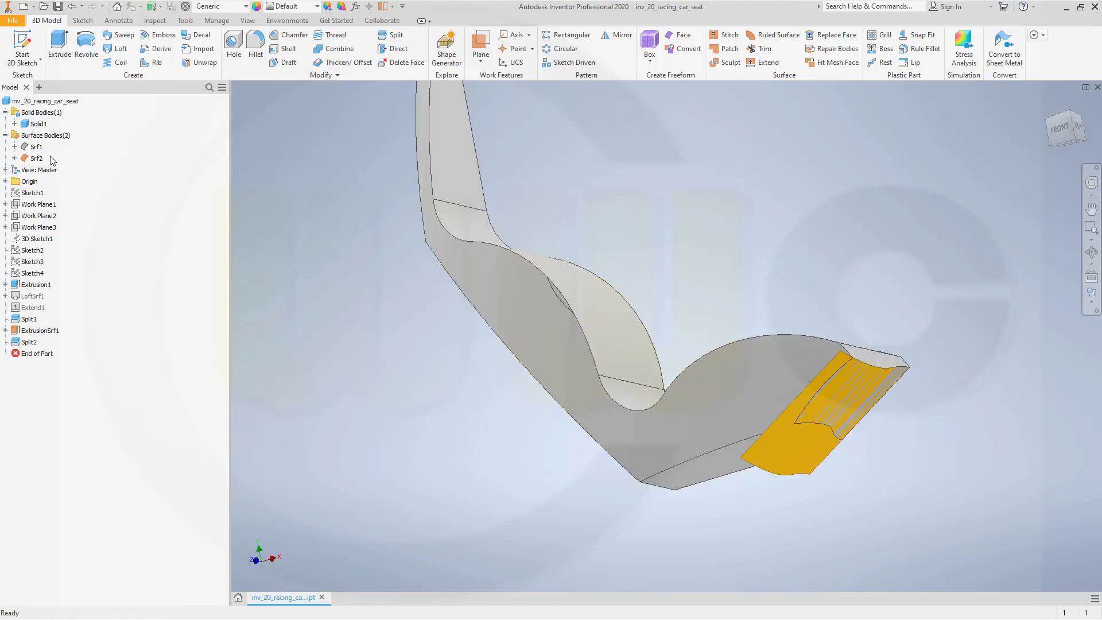
# Step: Hide the surface body Srf2 and view the trimmed seat half from the front right
pyautogui.rightClick(33, 156)
pyautogui.click(71, 222)
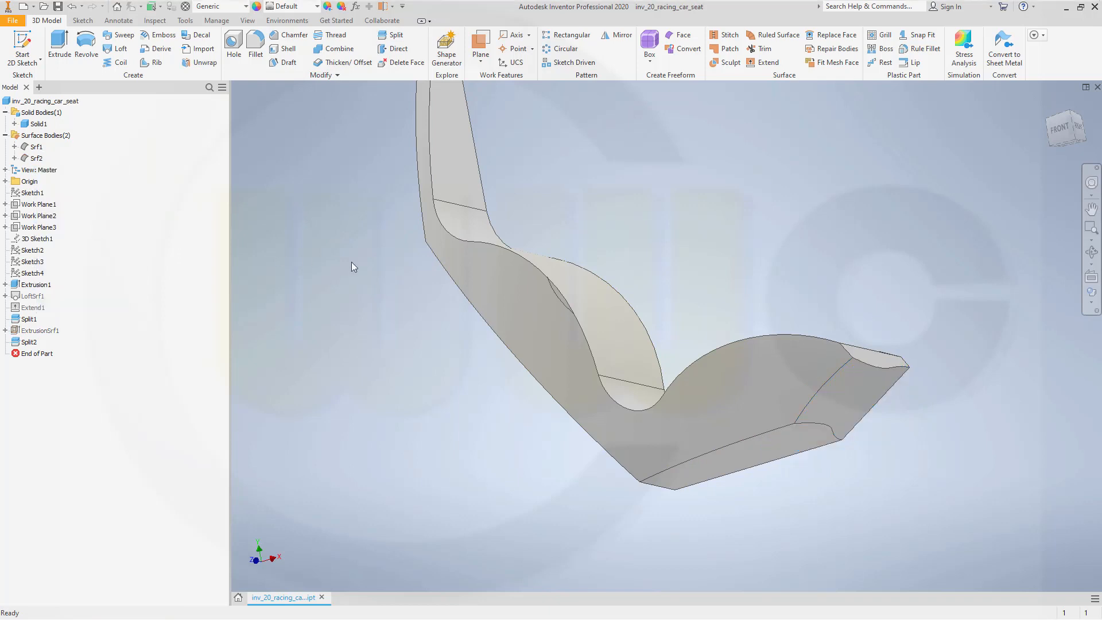
pyautogui.keyDown('shift'); pyautogui.moveTo(352, 265); pyautogui.dragTo(492, 264, button='middle'); pyautogui.keyUp('shift')
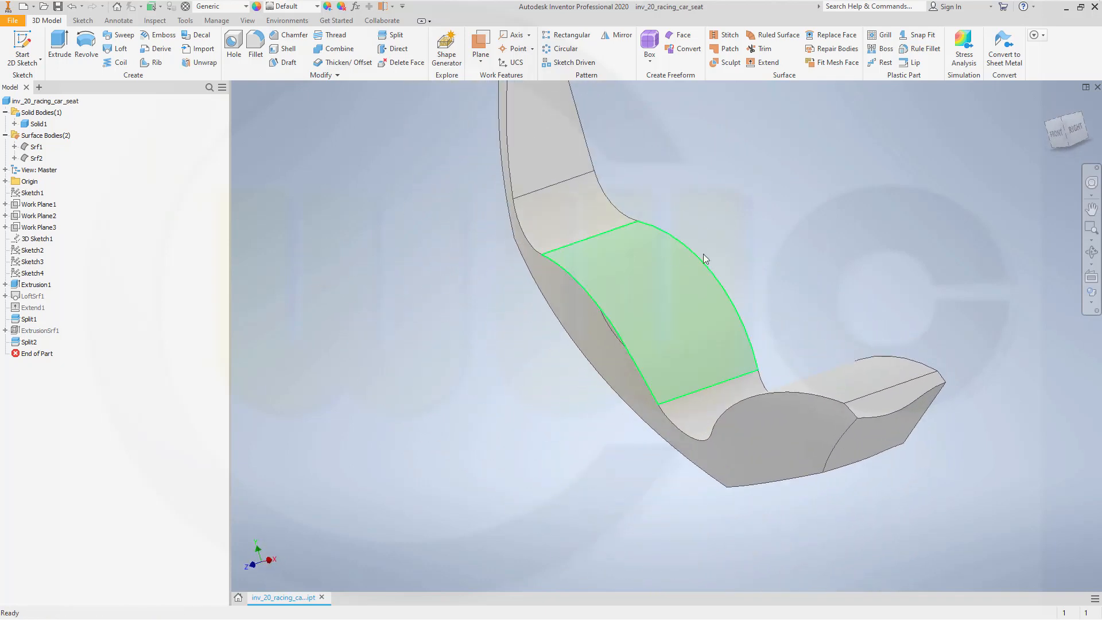
# Step: Mirror the whole seat half about the XY Plane, joining the mirrored copy to the solid
pyautogui.keyDown('shift'); pyautogui.moveTo(704, 253); pyautogui.dragTo(640, 324, button='middle'); pyautogui.keyUp('shift')
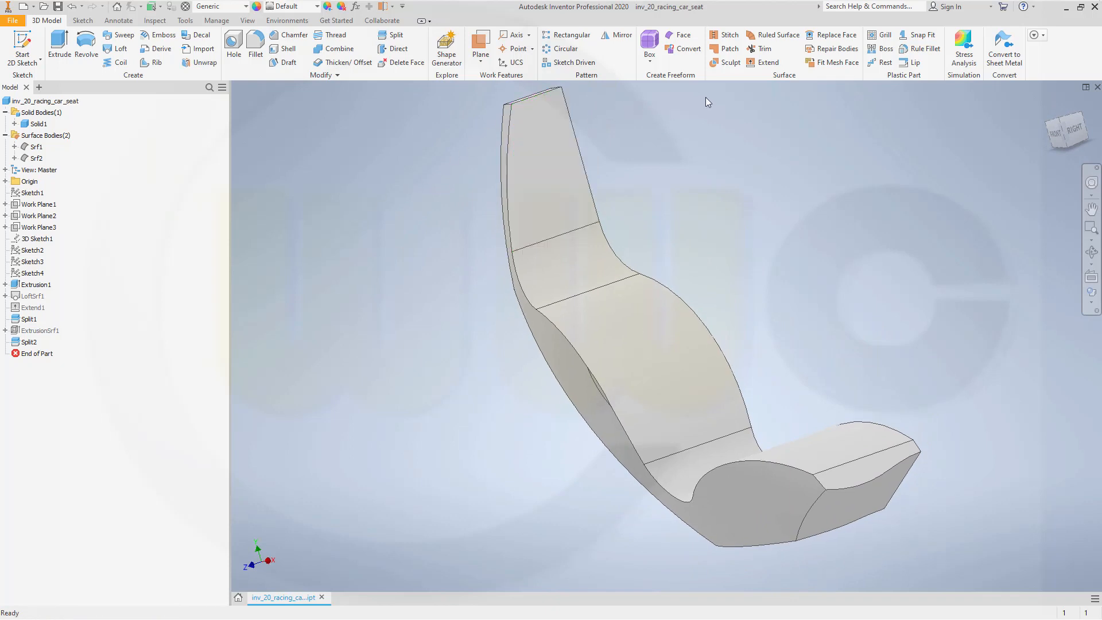
pyautogui.click(615, 36)
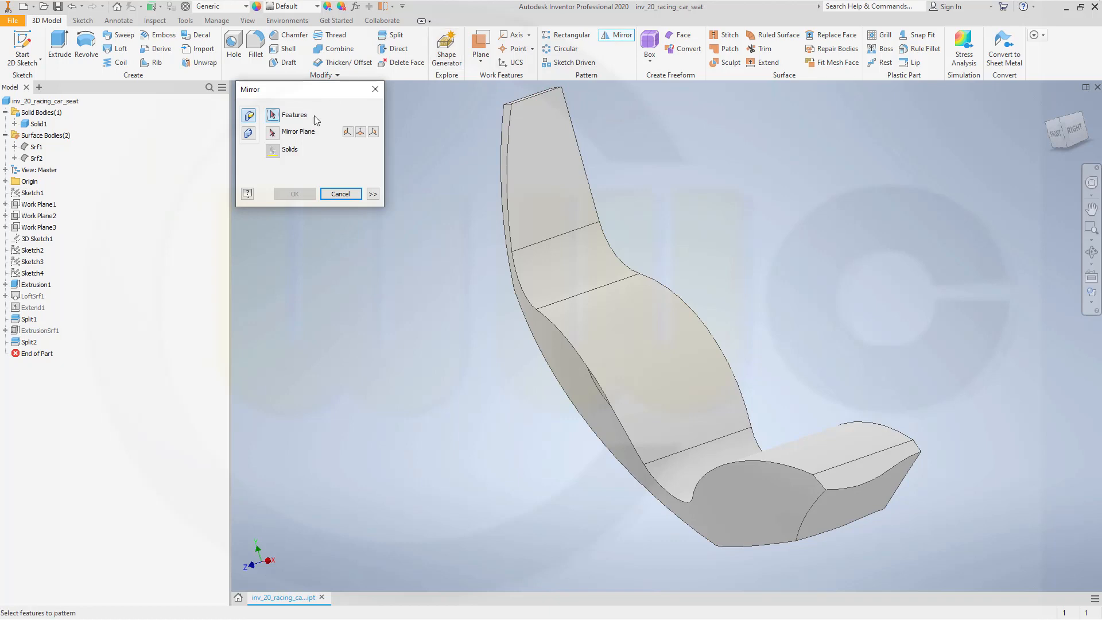
pyautogui.click(249, 133)
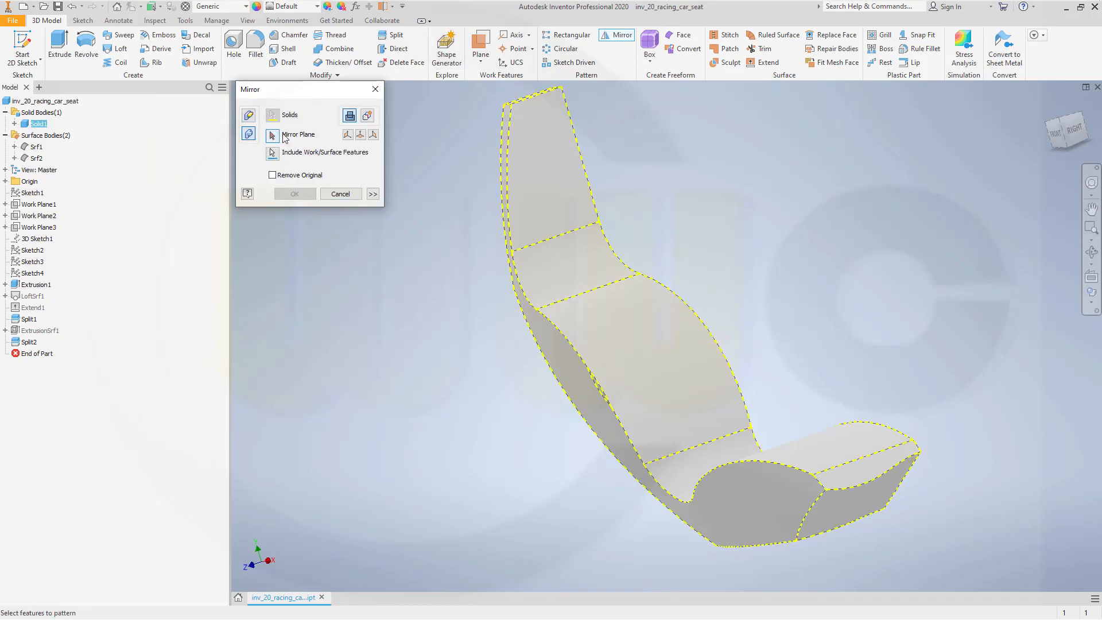
pyautogui.click(280, 136)
pyautogui.click(5, 181)
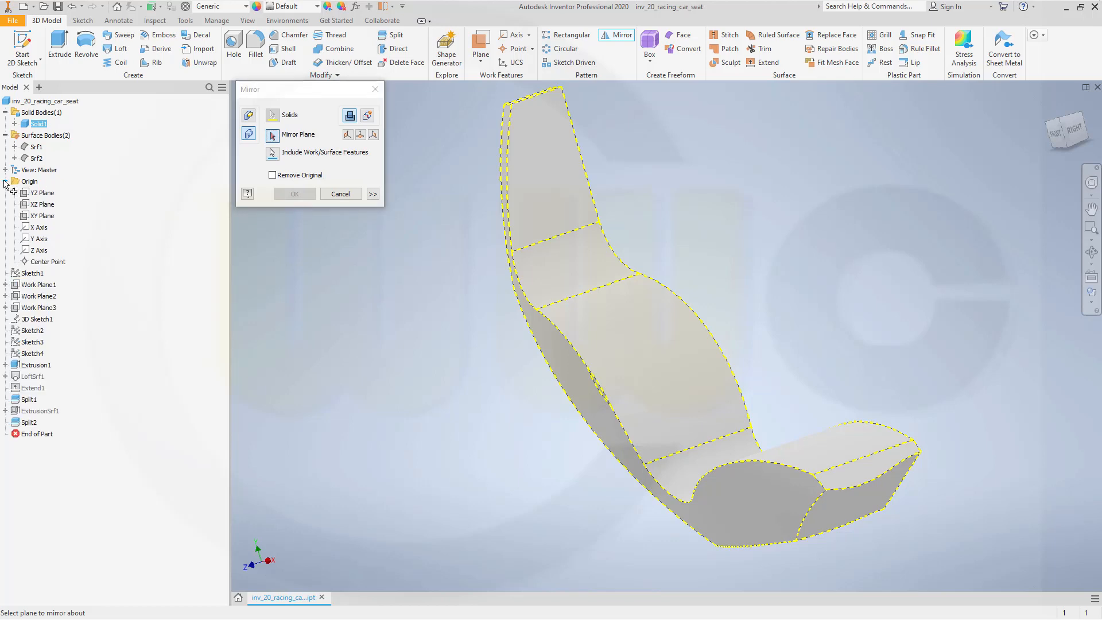
pyautogui.click(52, 217)
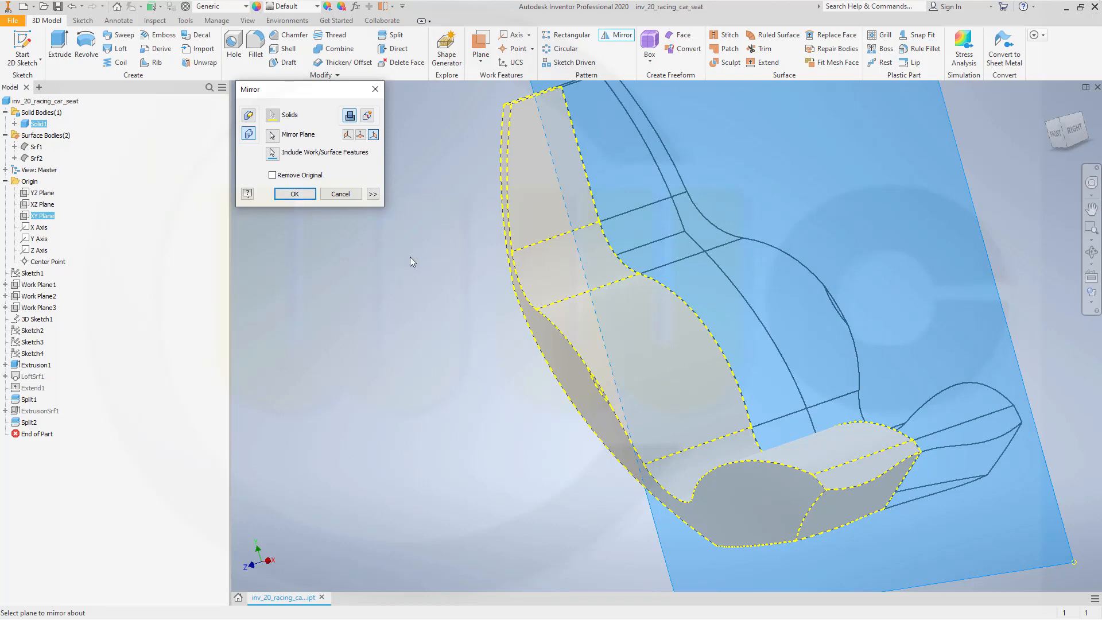
pyautogui.keyDown('shift'); pyautogui.moveTo(410, 256); pyautogui.dragTo(390, 267, button='middle'); pyautogui.keyUp('shift')
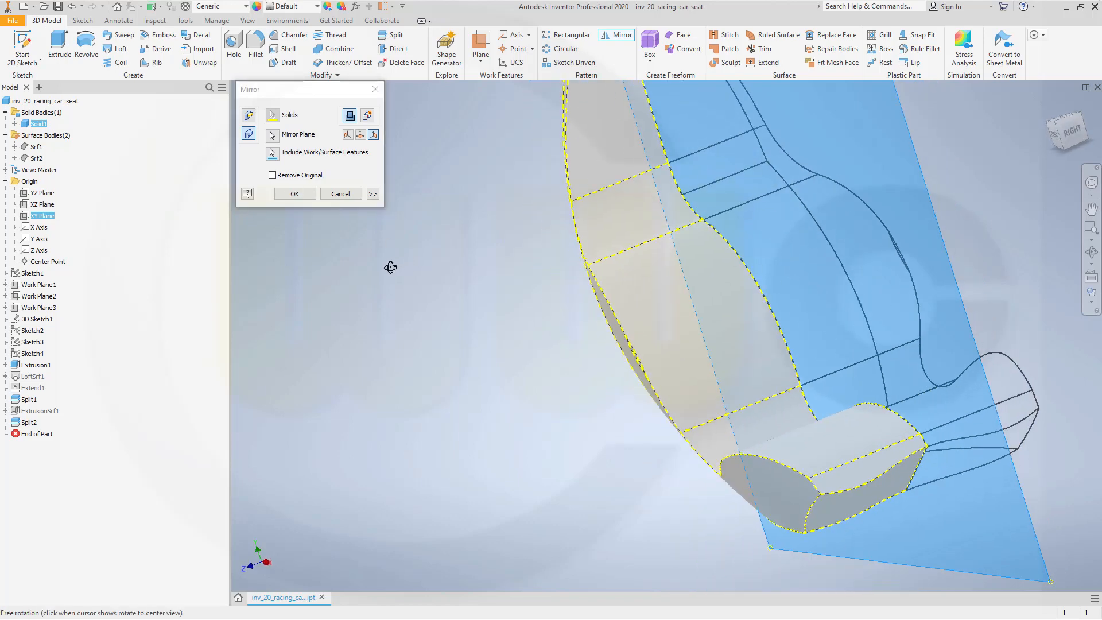
pyautogui.click(310, 194)
pyautogui.moveTo(313, 201); pyautogui.dragTo(425, 279, button='middle')
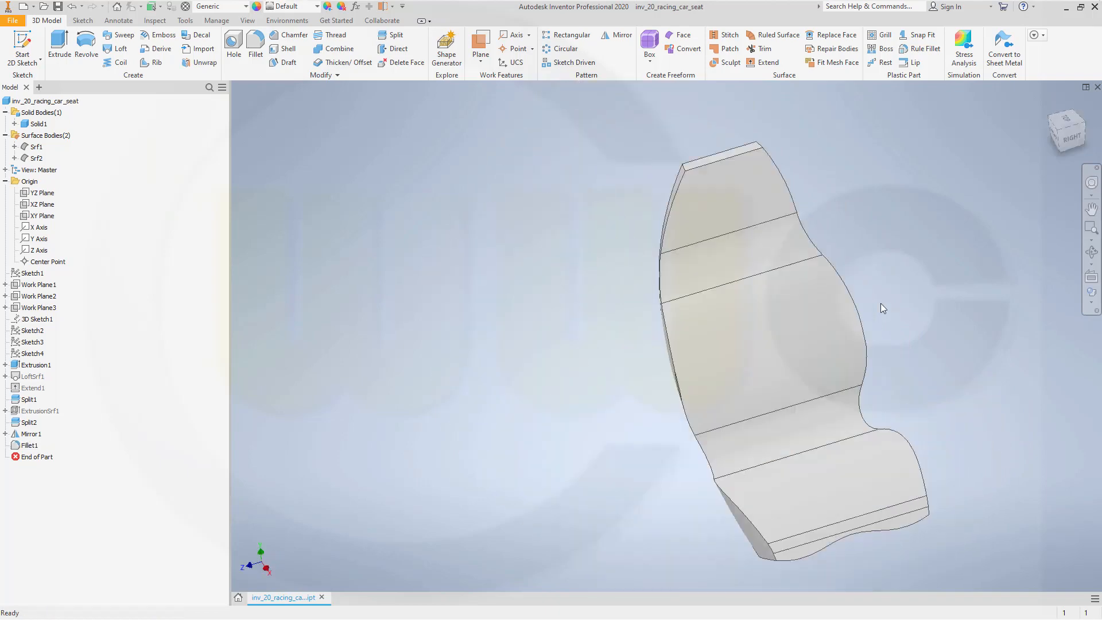
# Step: Start a sketch on the work plane behind the seat, project the backrest's straight rear edge and convert it from construction to regular geometry
pyautogui.moveTo(857, 303); pyautogui.dragTo(754, 312, button='middle')
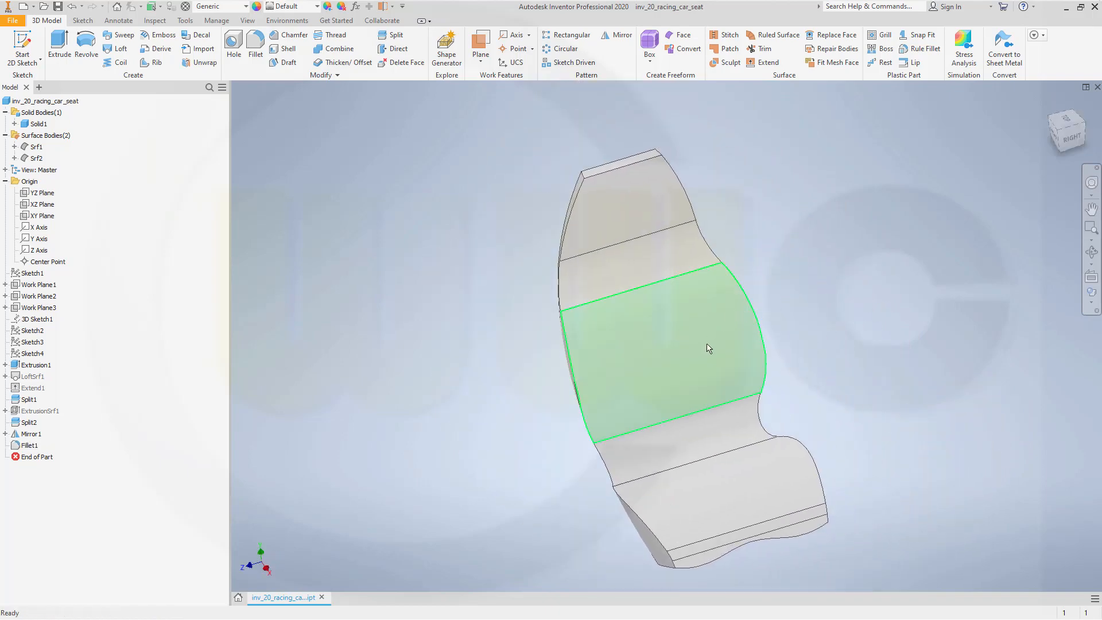
pyautogui.keyDown('shift'); pyautogui.moveTo(709, 348); pyautogui.dragTo(749, 423, button='middle'); pyautogui.keyUp('shift')
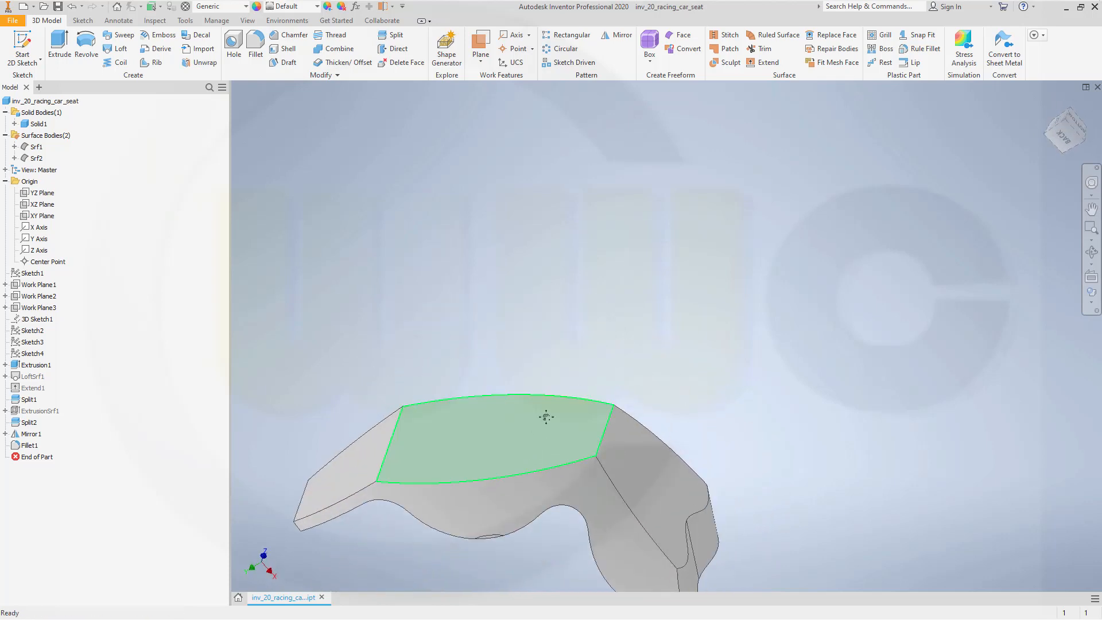
pyautogui.keyDown('shift'); pyautogui.moveTo(546, 418); pyautogui.dragTo(415, 250, button='middle'); pyautogui.keyUp('shift')
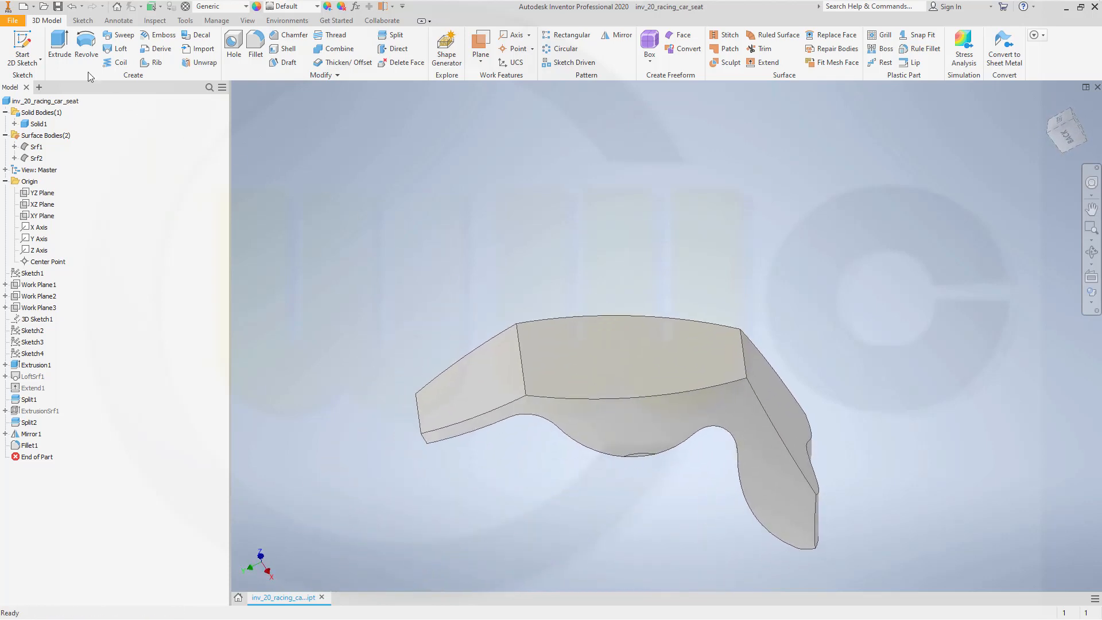
pyautogui.click(21, 42)
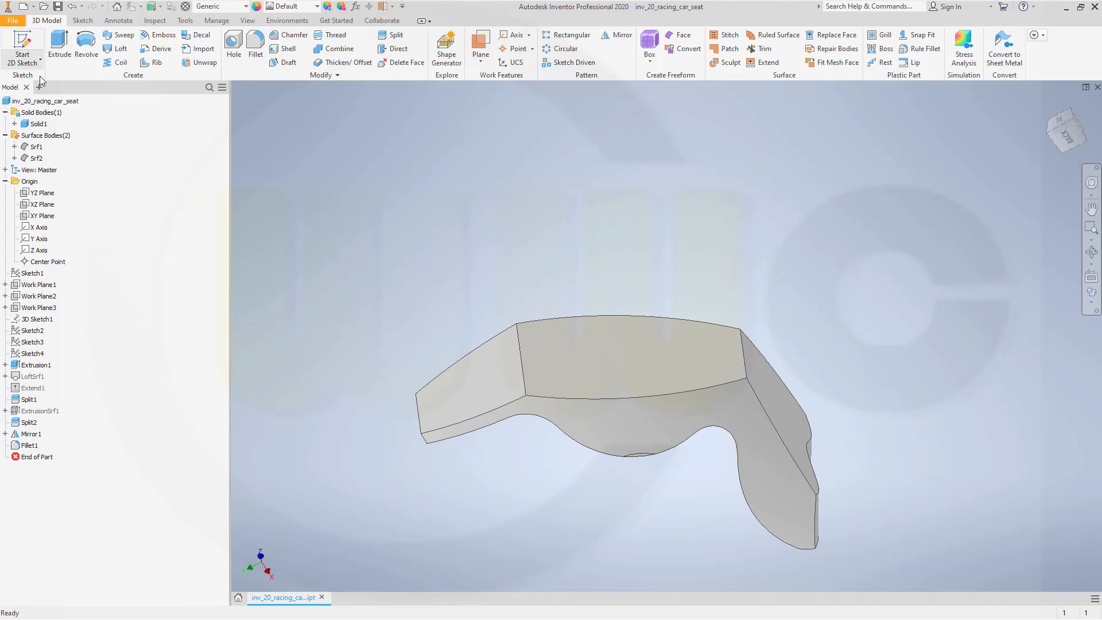
pyautogui.click(39, 289)
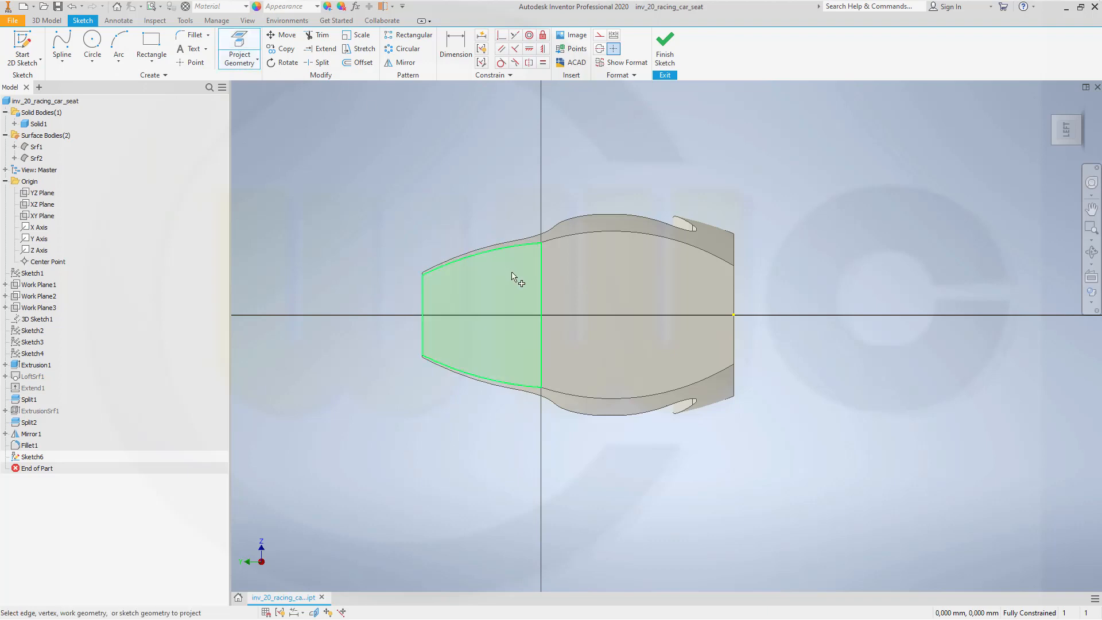
pyautogui.click(534, 285)
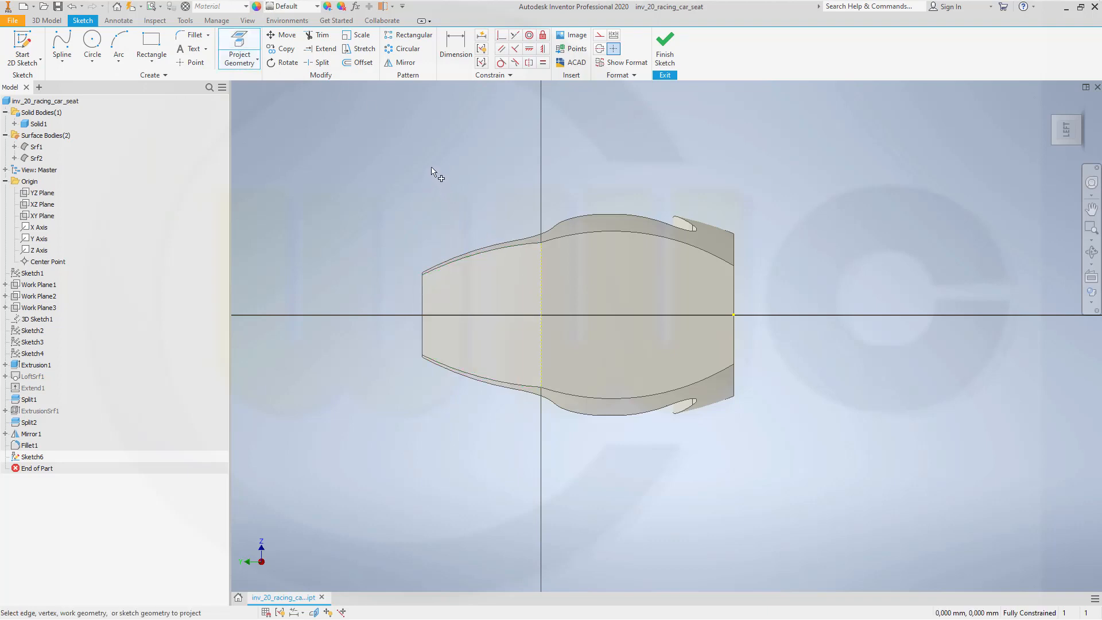
pyautogui.press('Escape')
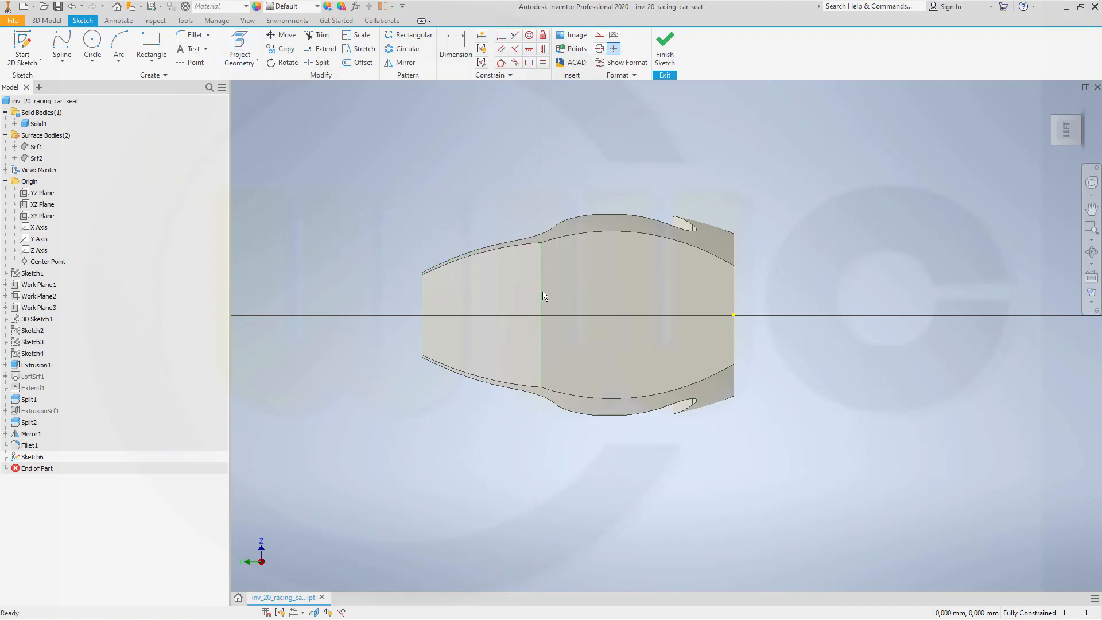
pyautogui.click(601, 36)
pyautogui.click(570, 162)
# Step: Draw a three-point arc of radius 560 mm between the projected rear edge's endpoints and finish the sketch
pyautogui.click(119, 45)
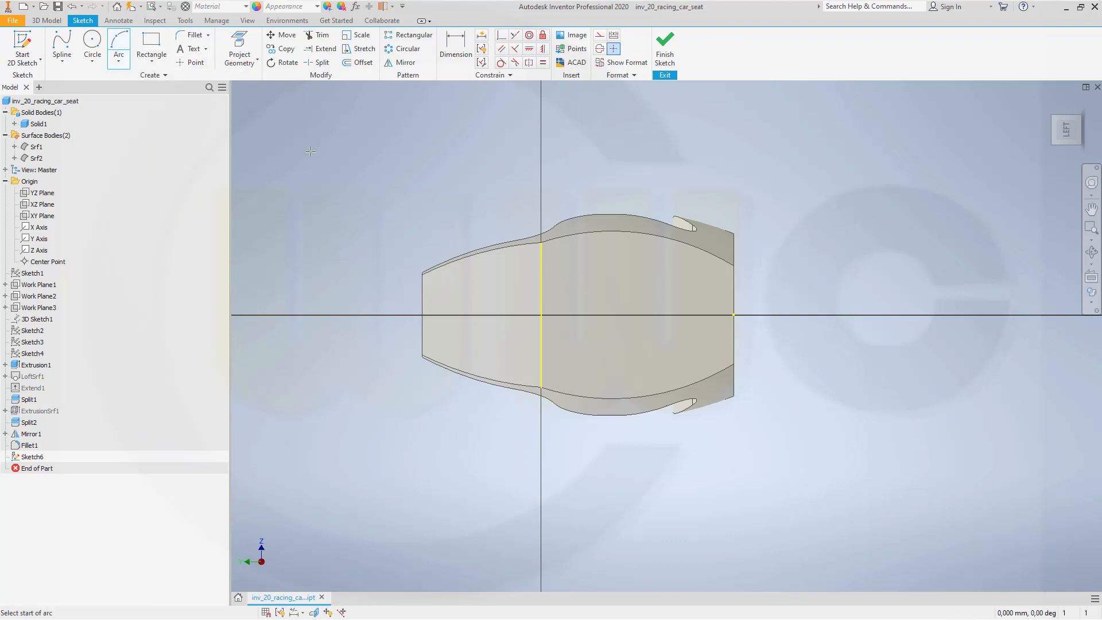
pyautogui.click(540, 388)
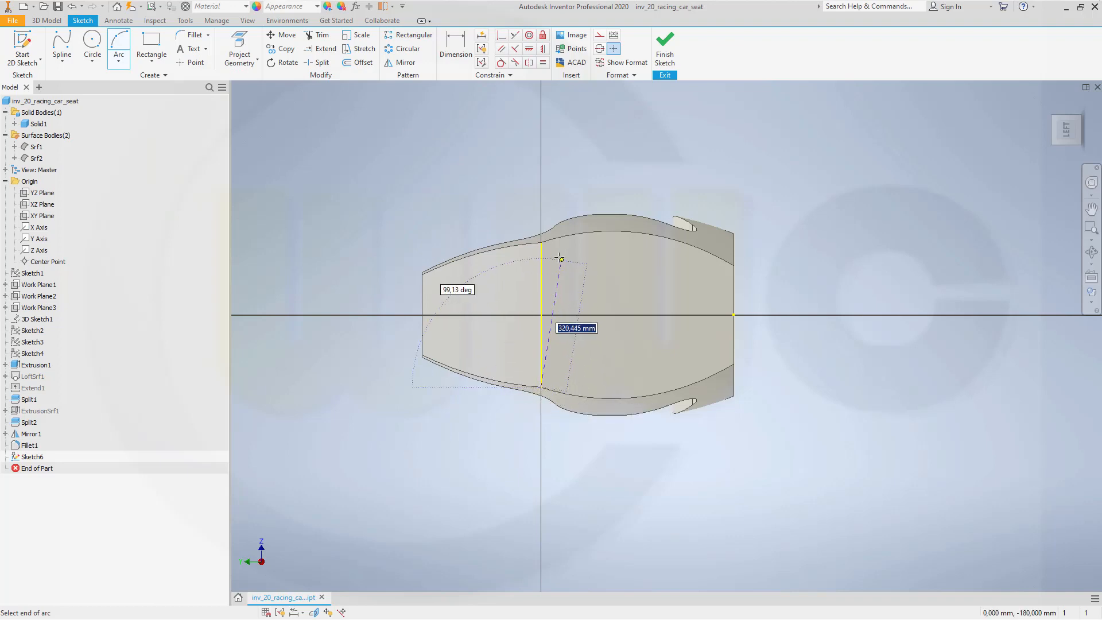
pyautogui.click(541, 242)
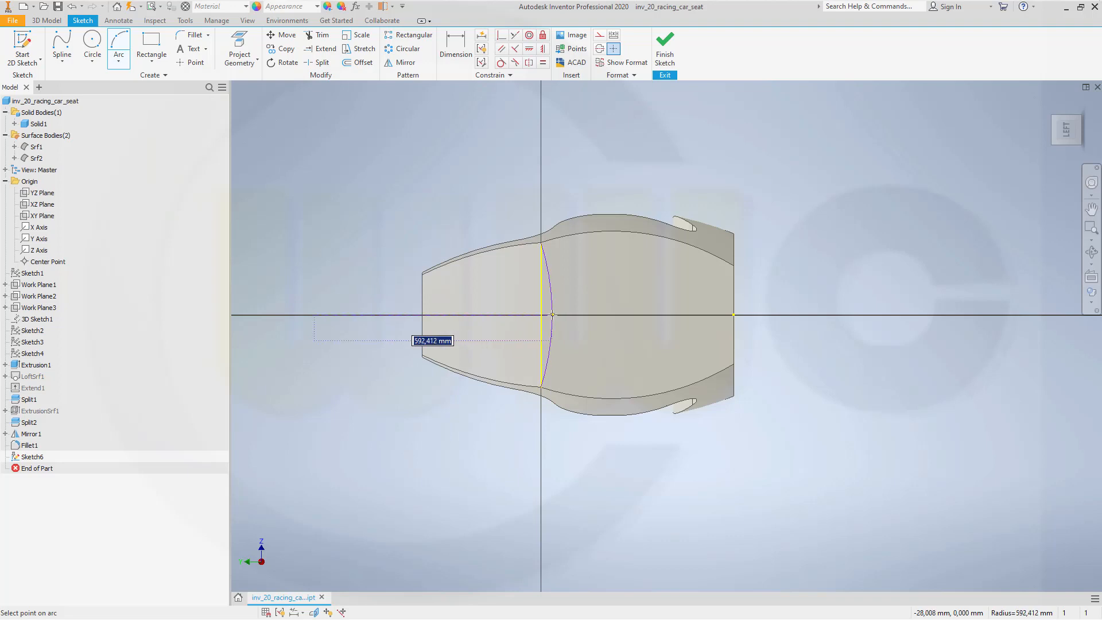
pyautogui.write('560')
pyautogui.press('Return')
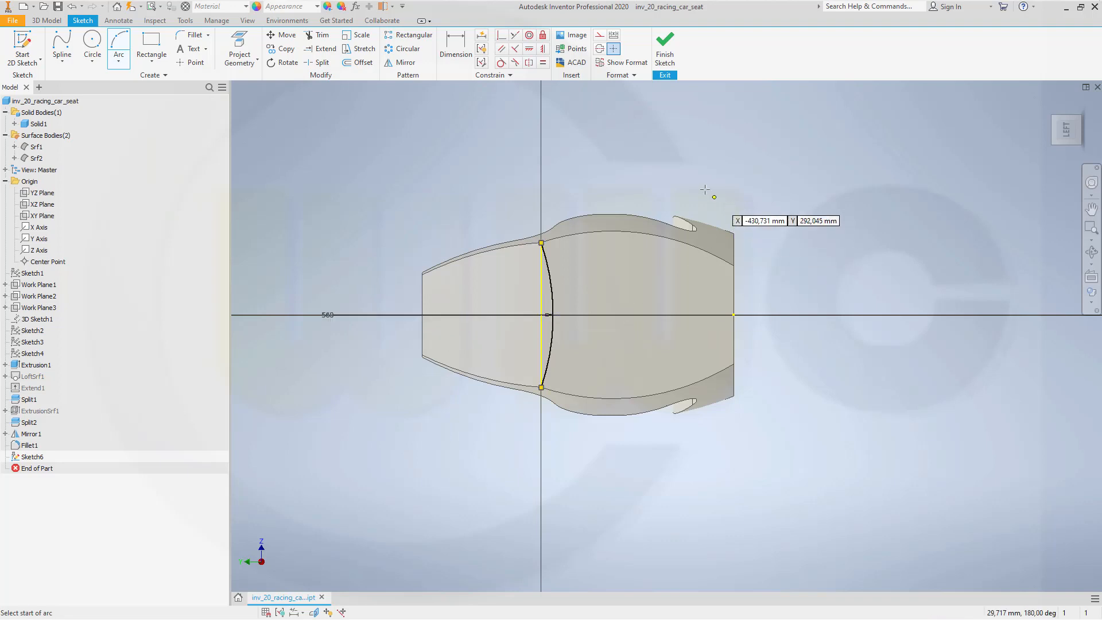
pyautogui.click(665, 50)
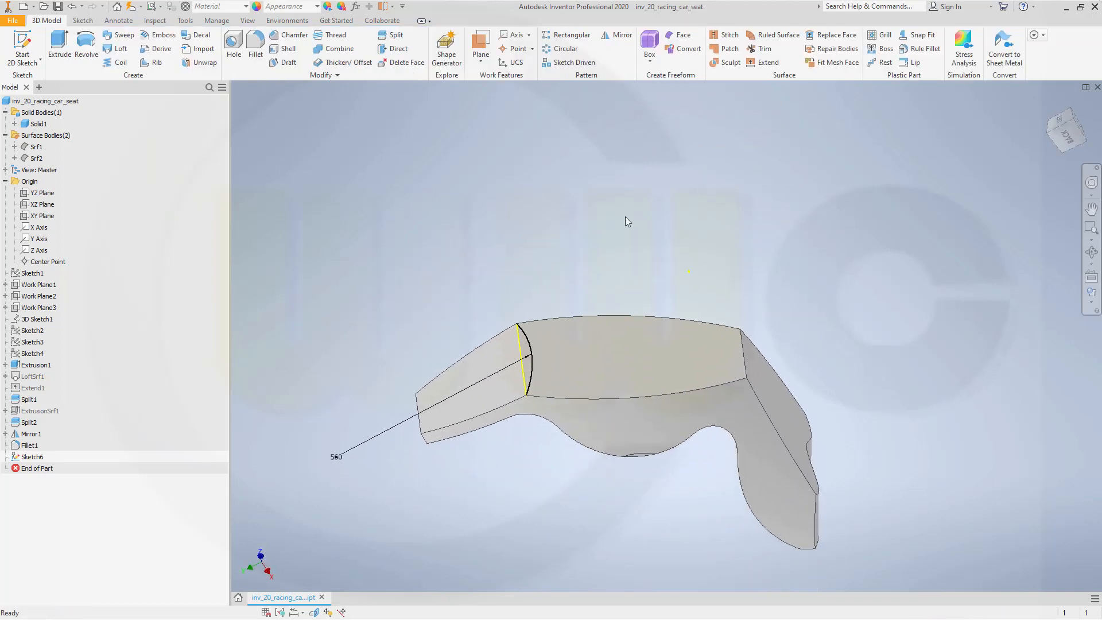
# Step: Start a sketch on the XZ Plane, project the straight edge between the seat's back and underside, and convert it to regular geometry
pyautogui.click(22, 46)
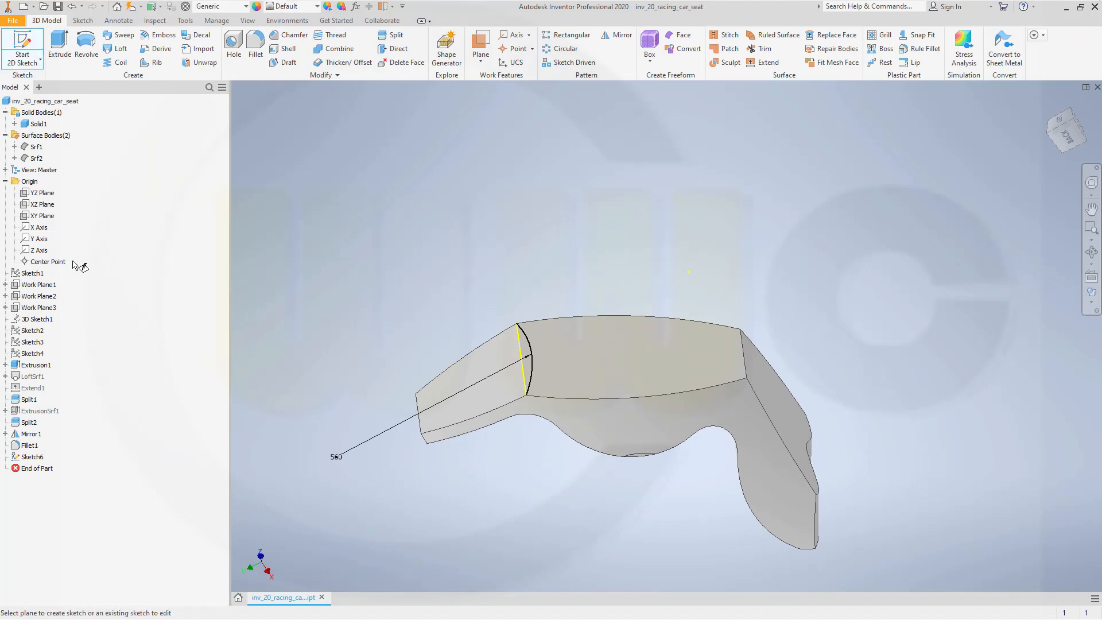
pyautogui.keyDown('shift'); pyautogui.moveTo(346, 242); pyautogui.dragTo(245, 308, button='middle'); pyautogui.keyUp('shift')
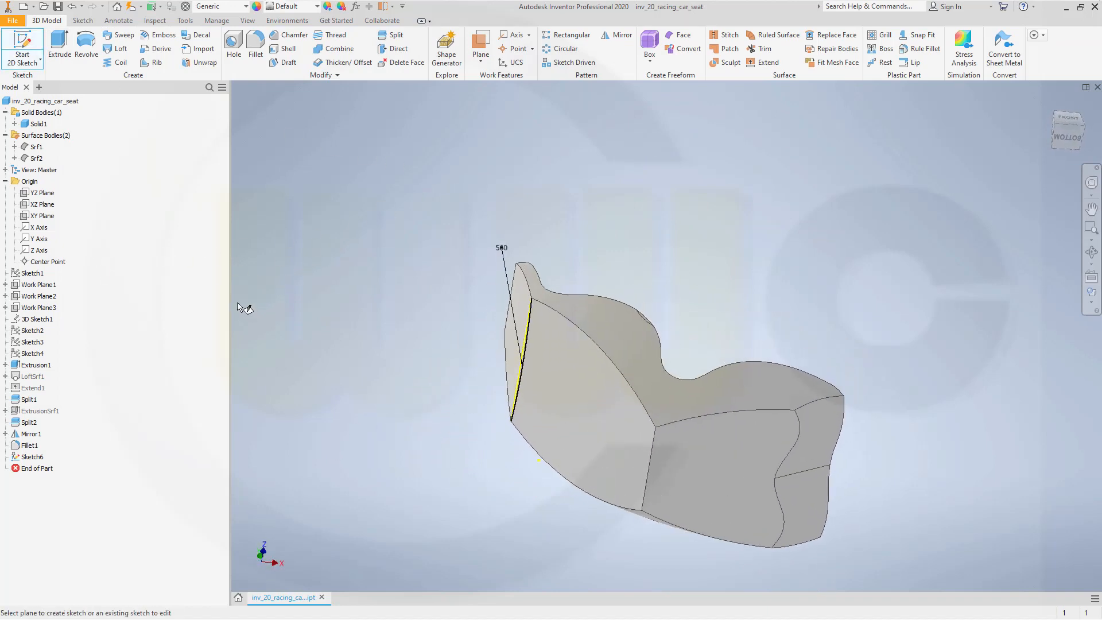
pyautogui.click(43, 205)
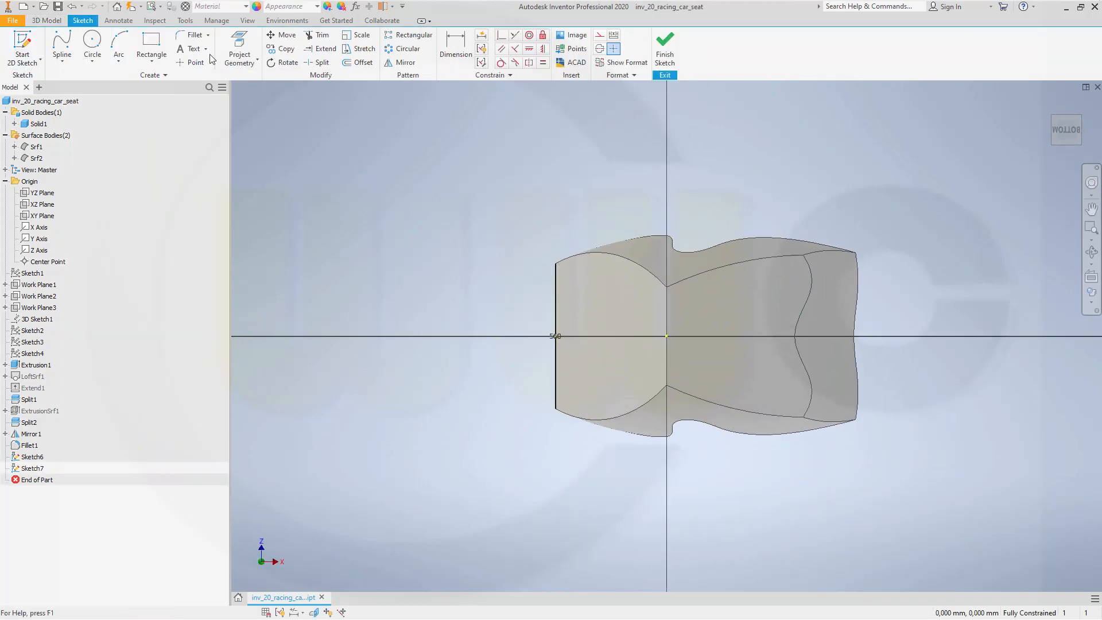
pyautogui.click(259, 58)
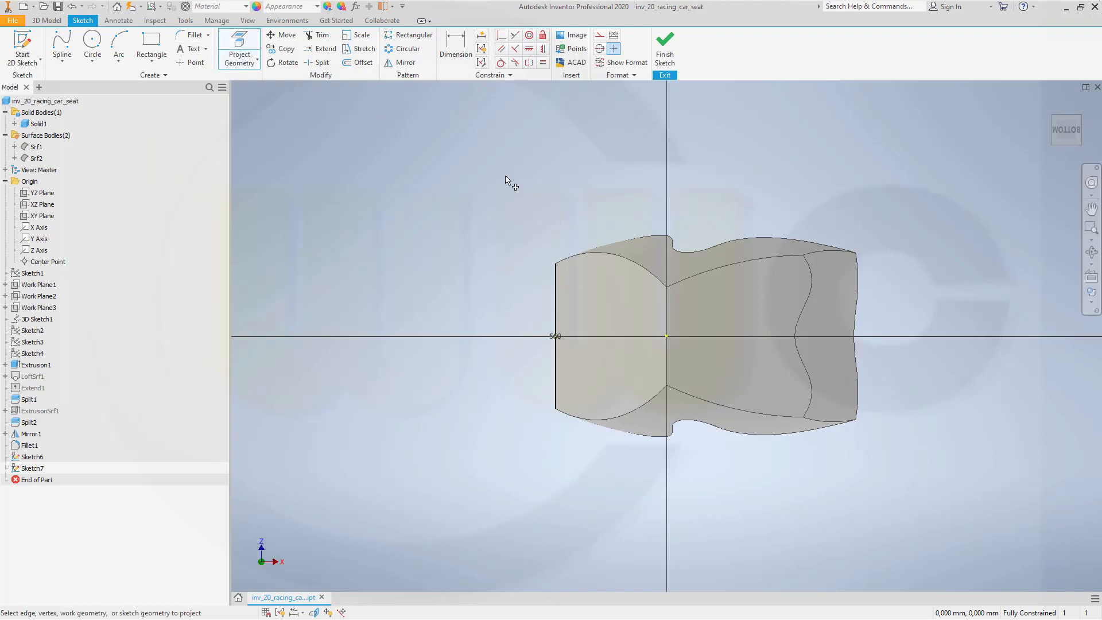
pyautogui.click(666, 304)
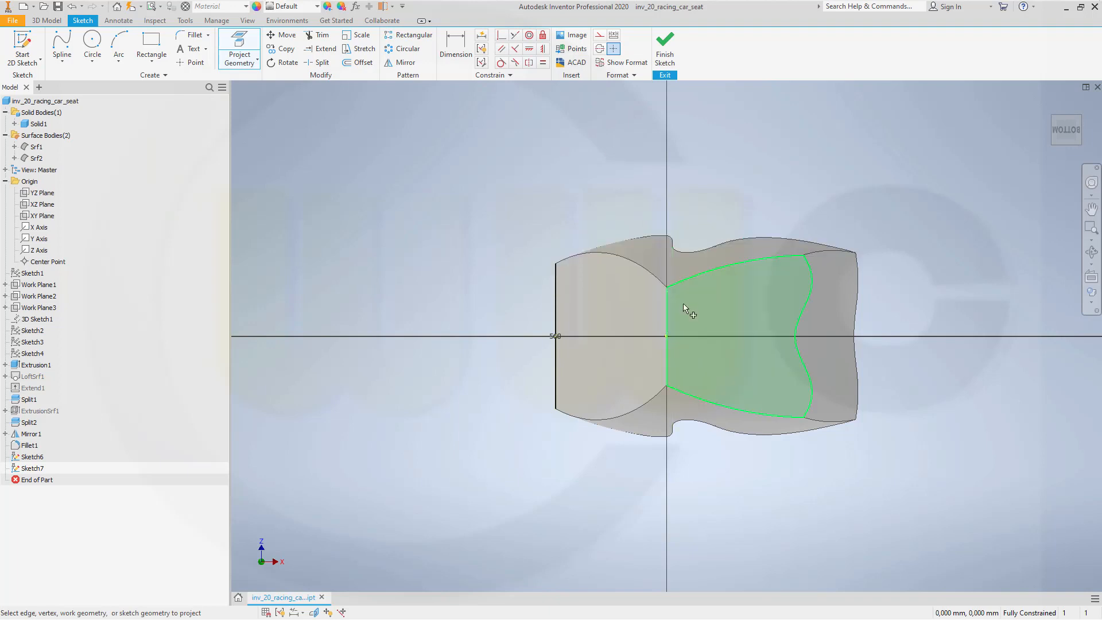
pyautogui.press('Escape')
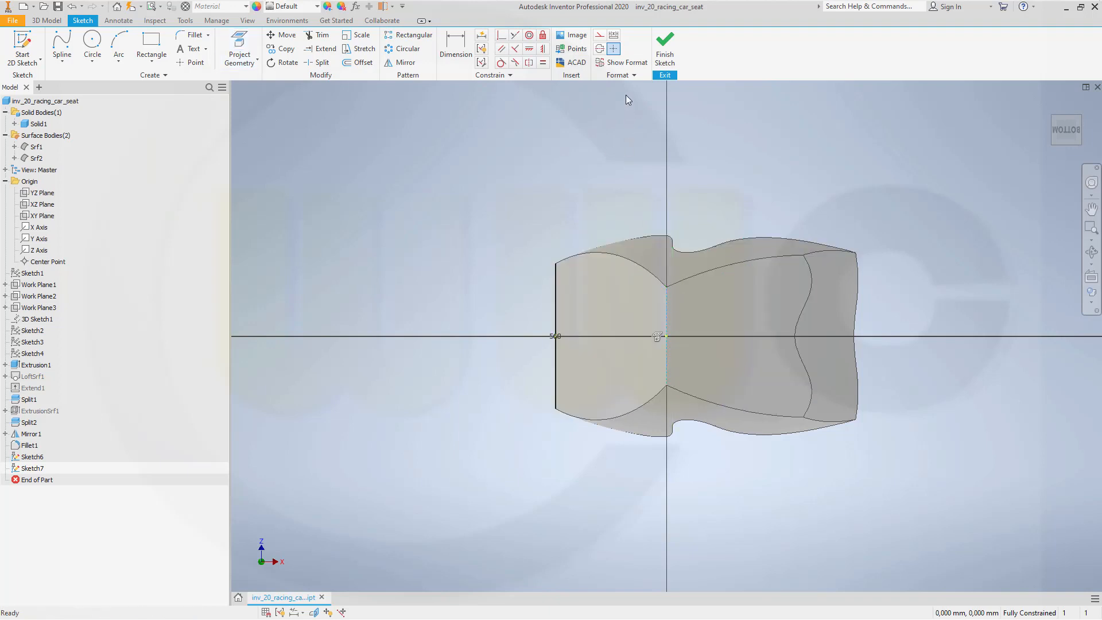
pyautogui.click(600, 36)
pyautogui.click(720, 152)
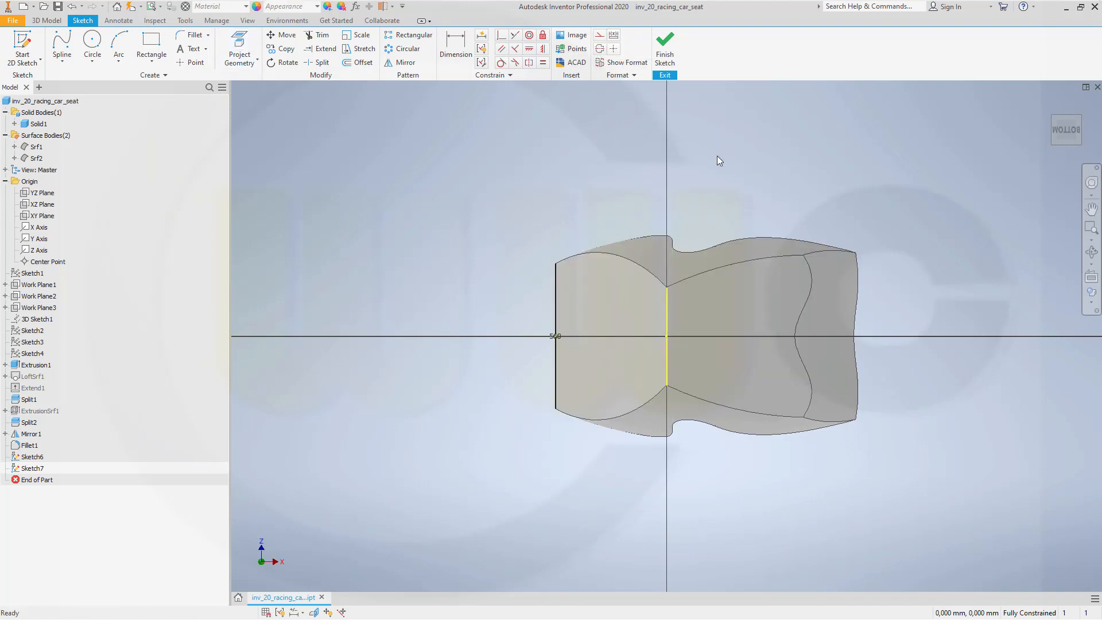
# Step: Draw a three-point arc of radius 300 mm between the projected lower edge's endpoints, bulging toward the back, and finish the sketch
pyautogui.click(119, 43)
pyautogui.click(667, 287)
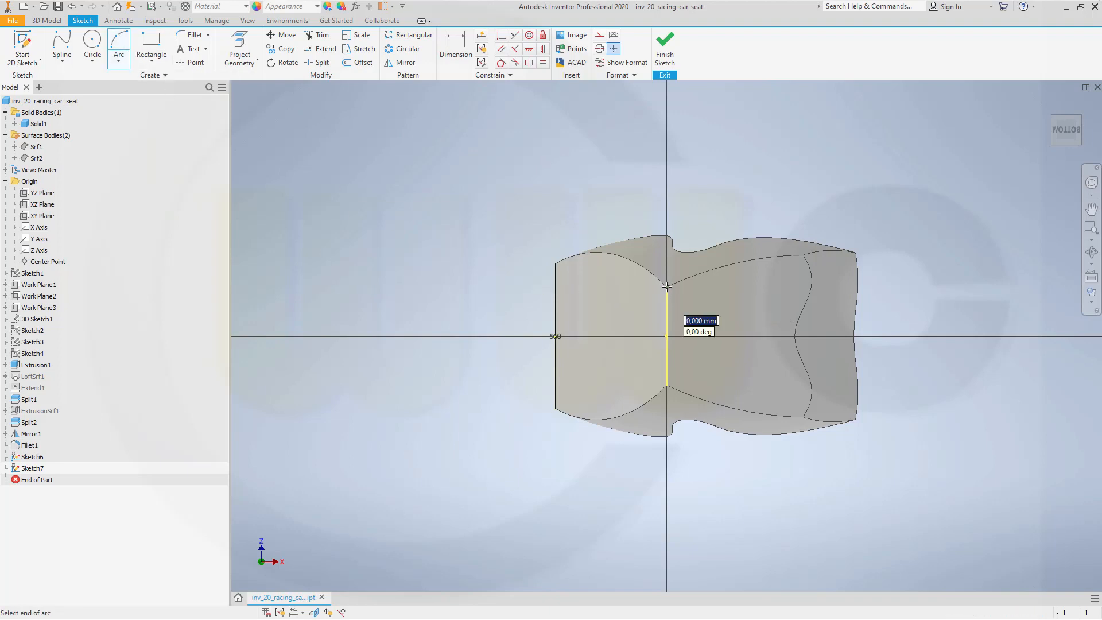
pyautogui.click(666, 384)
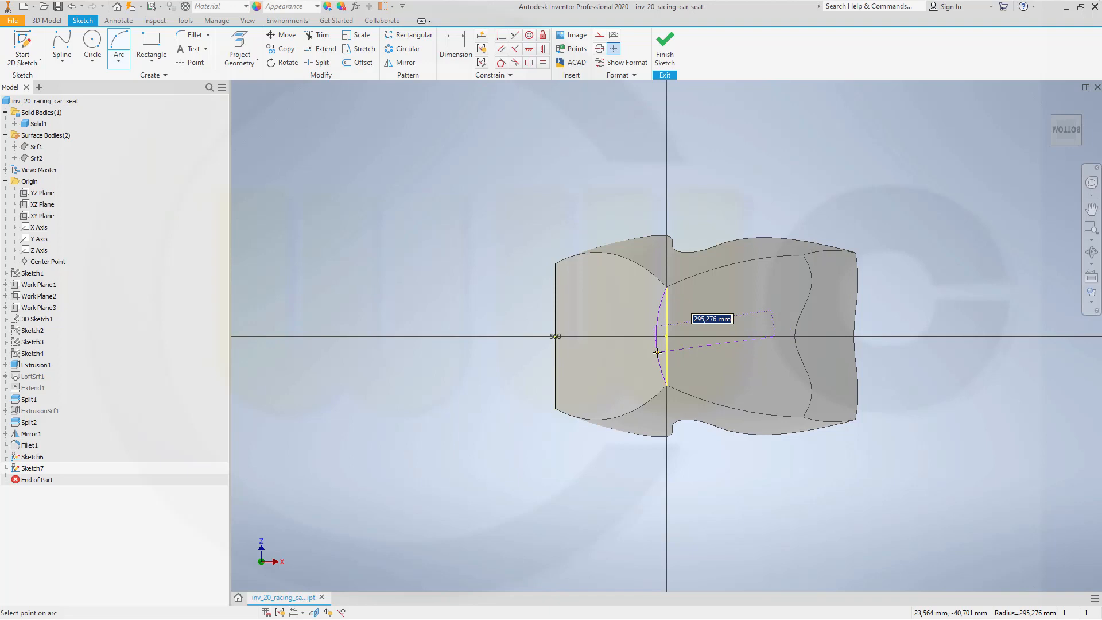
pyautogui.write('300')
pyautogui.press('Return')
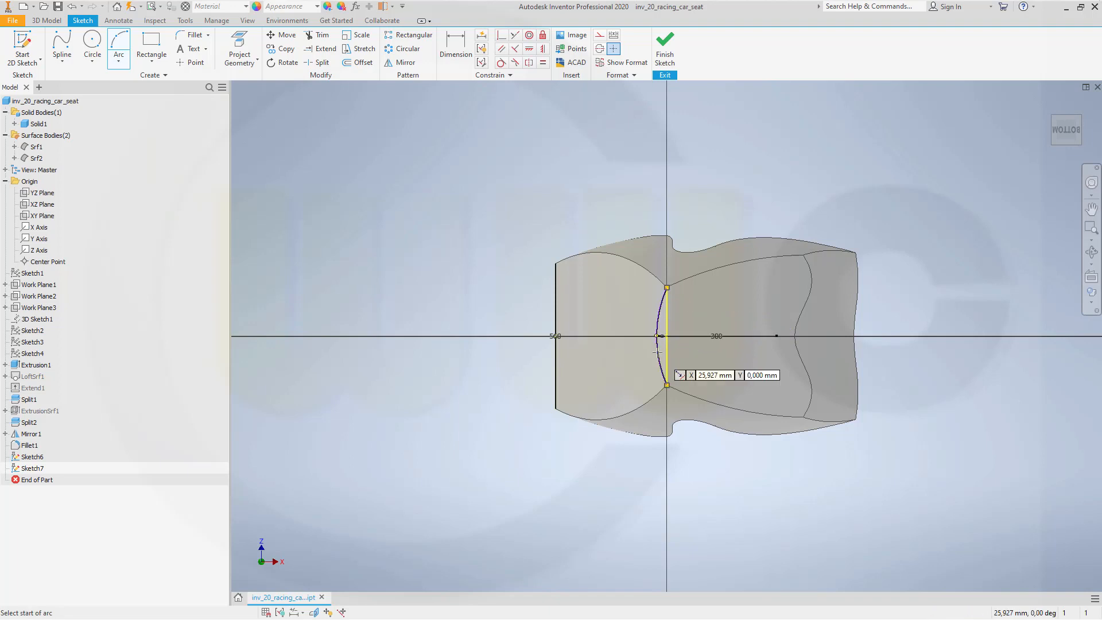
pyautogui.click(666, 65)
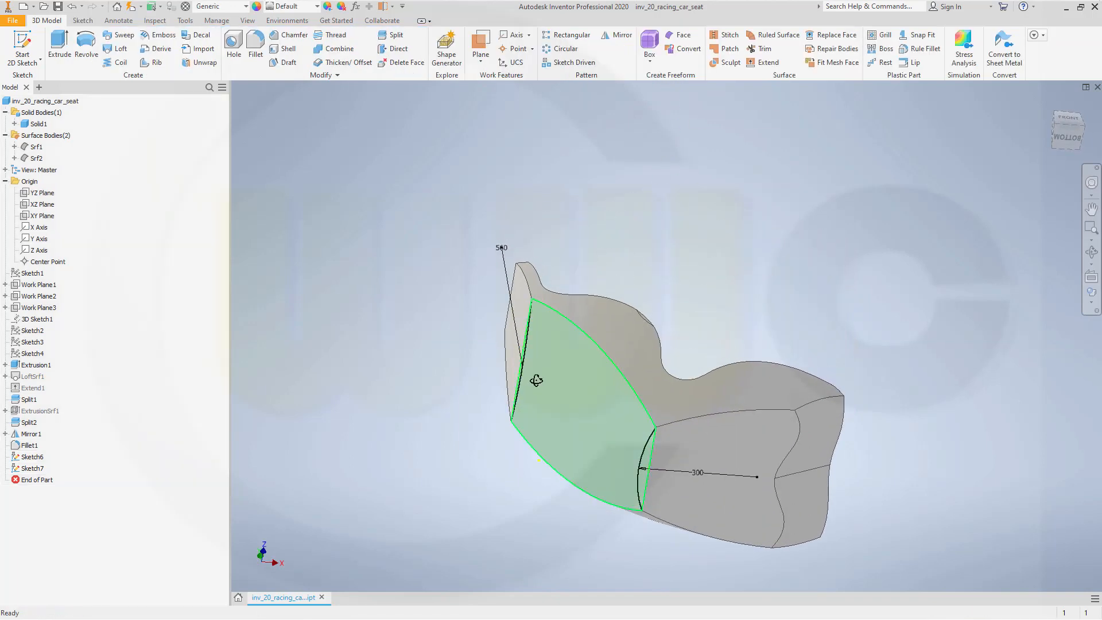
# Step: Create a boundary patch from the closed 560 mm arc profile at the seat's upper rear edge
pyautogui.keyDown('shift'); pyautogui.moveTo(536, 380); pyautogui.dragTo(600, 267, button='middle'); pyautogui.keyUp('shift')
pyautogui.keyDown('shift'); pyautogui.moveTo(472, 389); pyautogui.dragTo(582, 335, button='middle'); pyautogui.keyUp('shift')
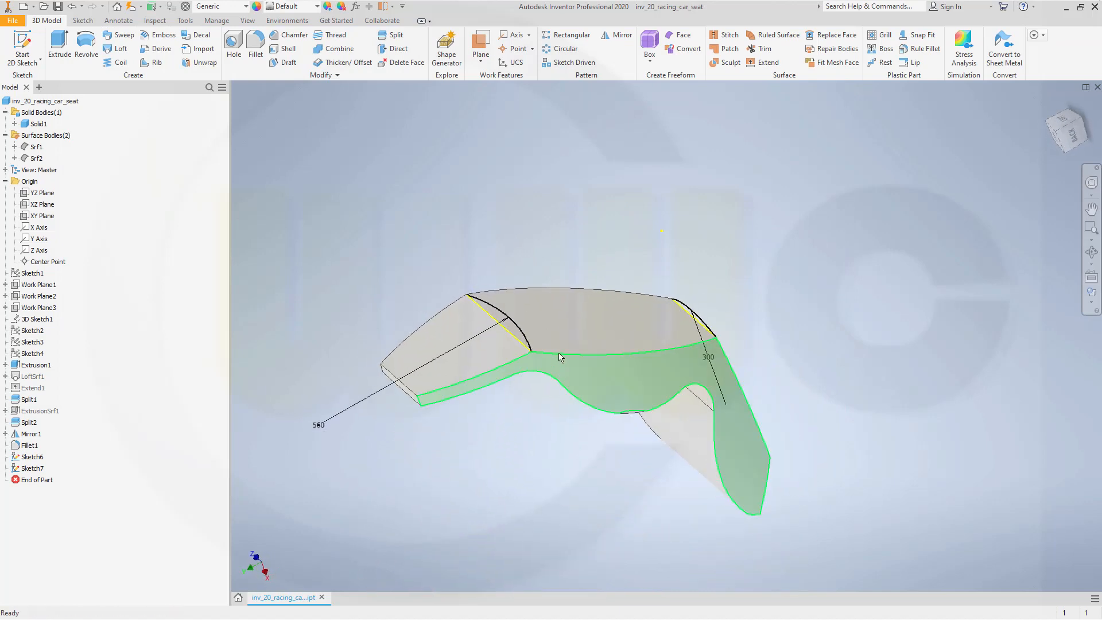
pyautogui.click(730, 51)
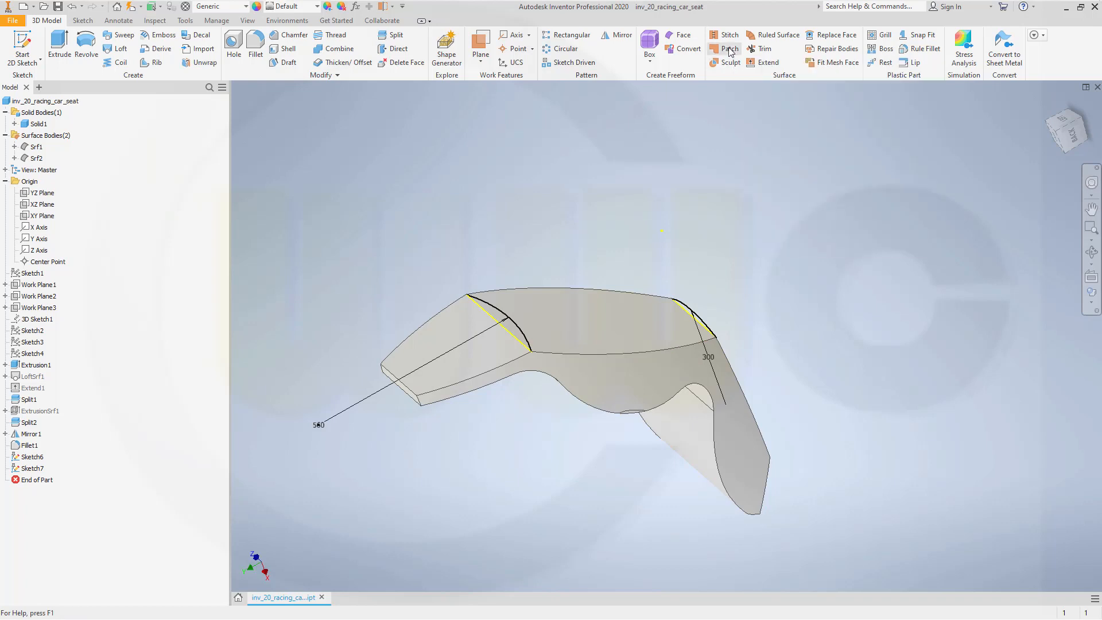
pyautogui.rightClick(730, 51)
pyautogui.click(567, 178)
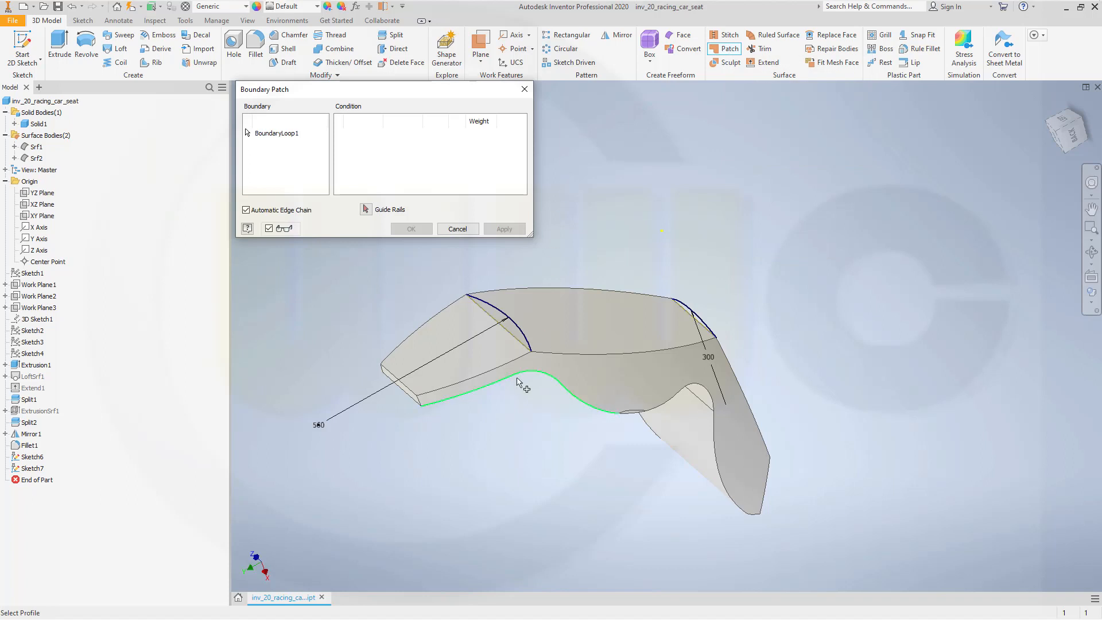
pyautogui.scroll(5, 507, 374)
pyautogui.scroll(-4, 519, 340)
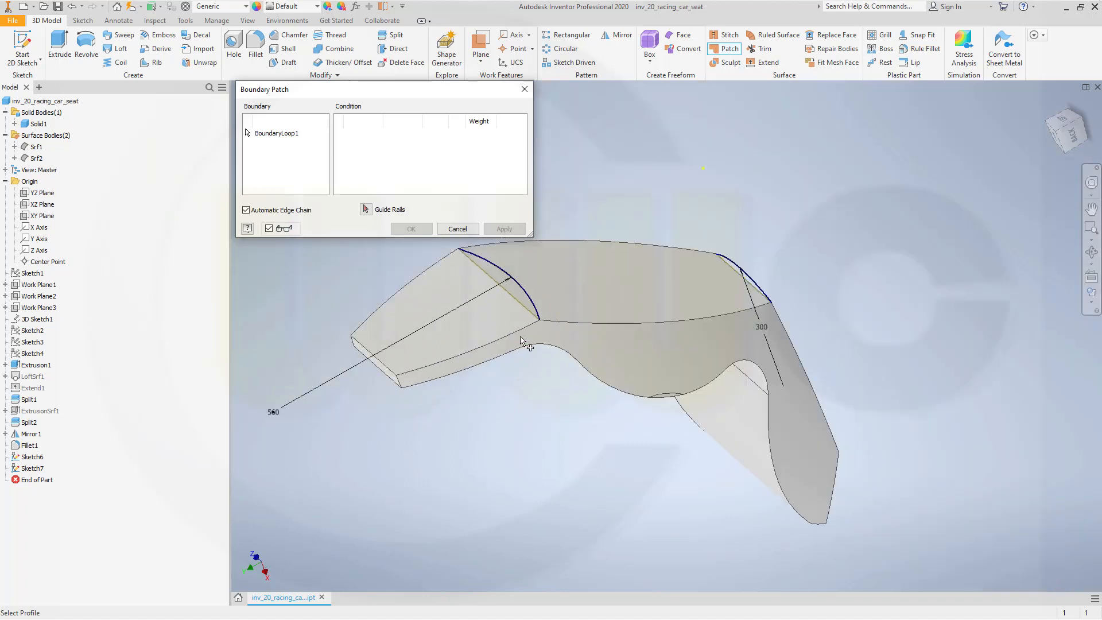
pyautogui.click(530, 298)
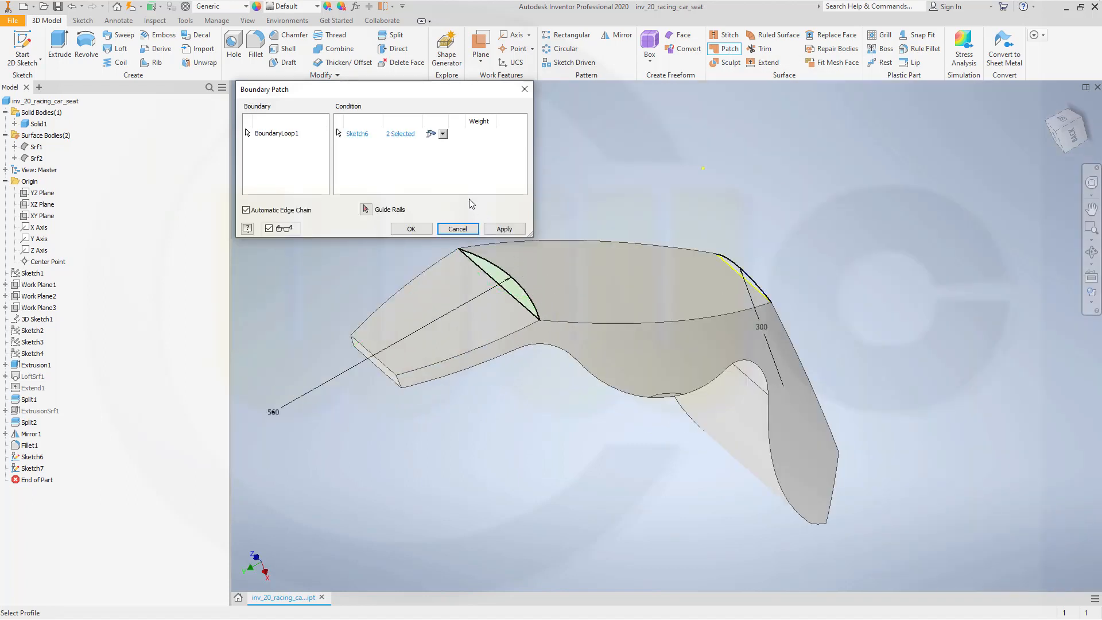
pyautogui.click(504, 228)
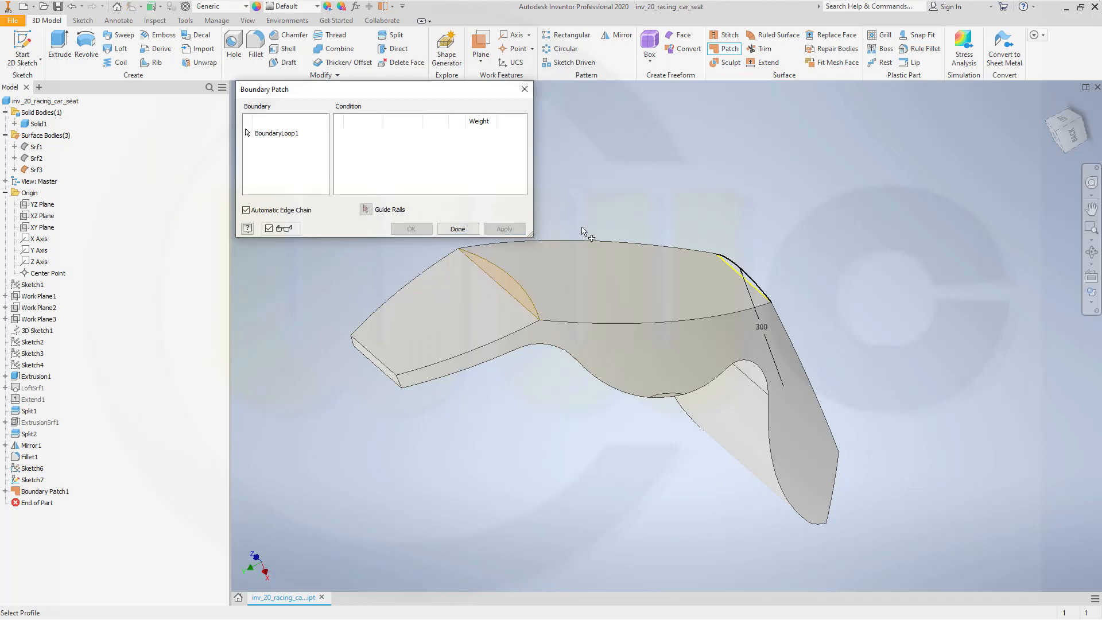
# Step: Create a second boundary patch from the closed 300 mm arc profile at the back's lower edge
pyautogui.click(724, 260)
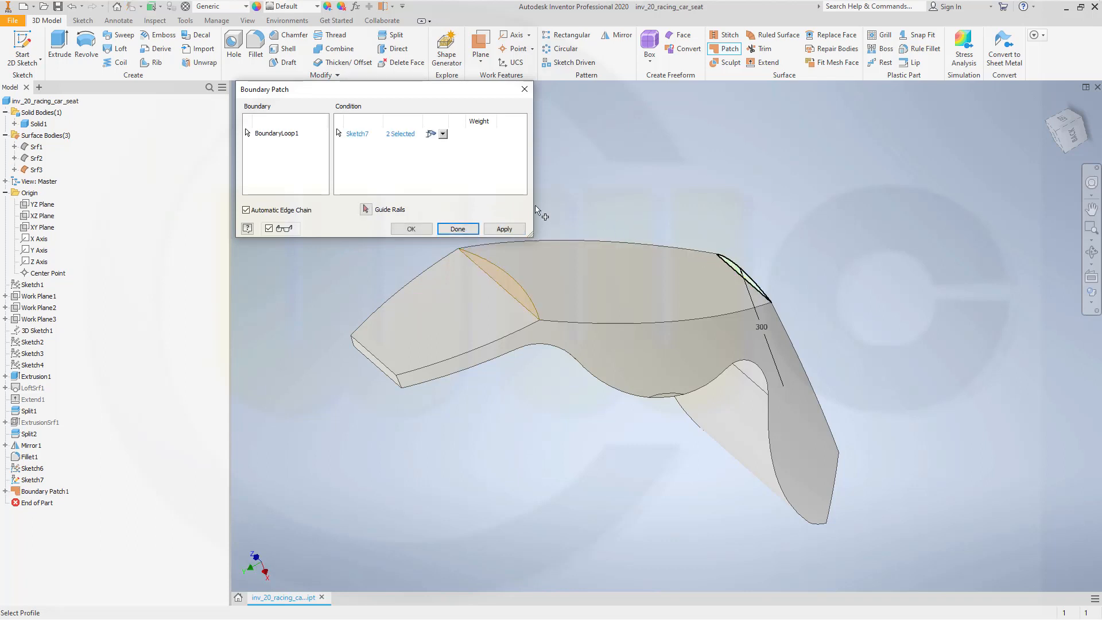
pyautogui.click(506, 233)
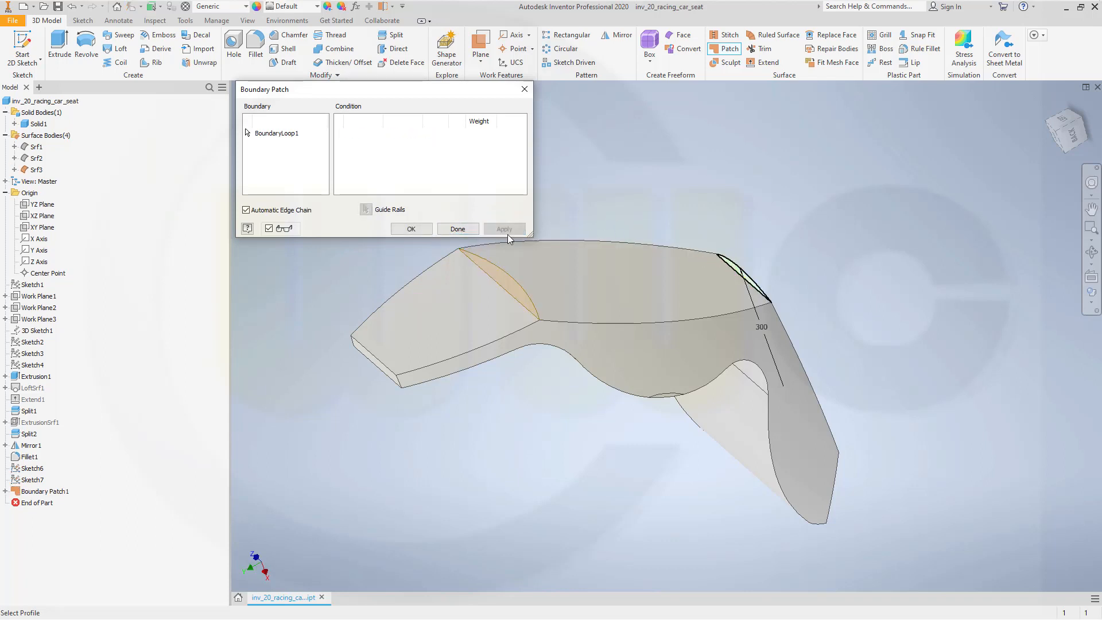
pyautogui.click(458, 229)
# Step: Turn off translucency for the two boundary patch surfaces, Srf3 and Srf4
pyautogui.keyDown('shift'); pyautogui.moveTo(563, 197); pyautogui.dragTo(509, 237, button='middle'); pyautogui.keyUp('shift')
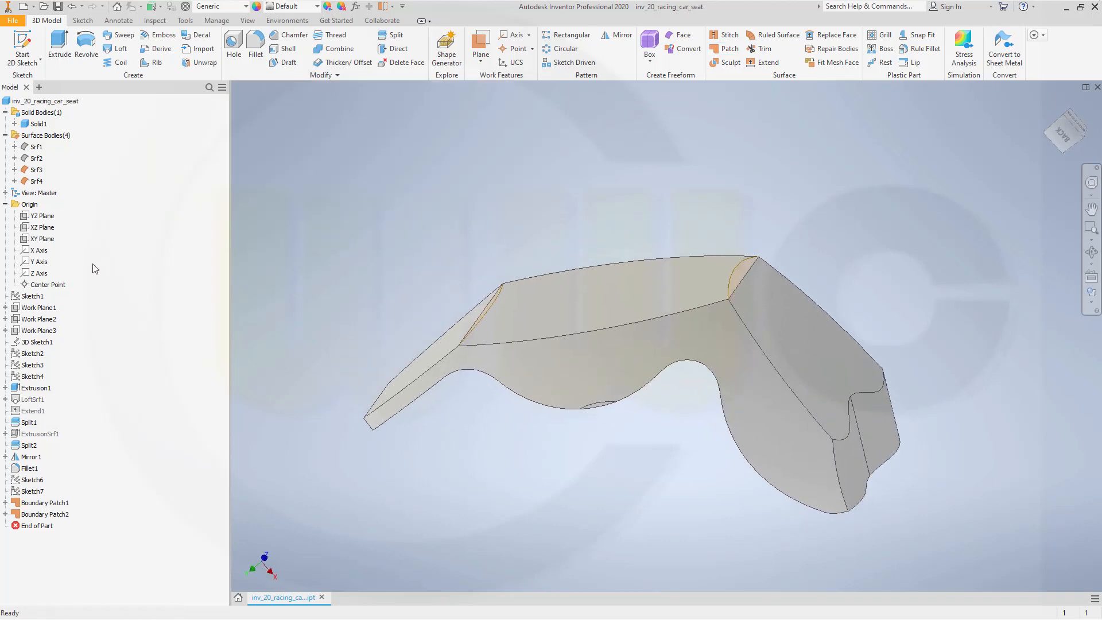
pyautogui.rightClick(38, 170)
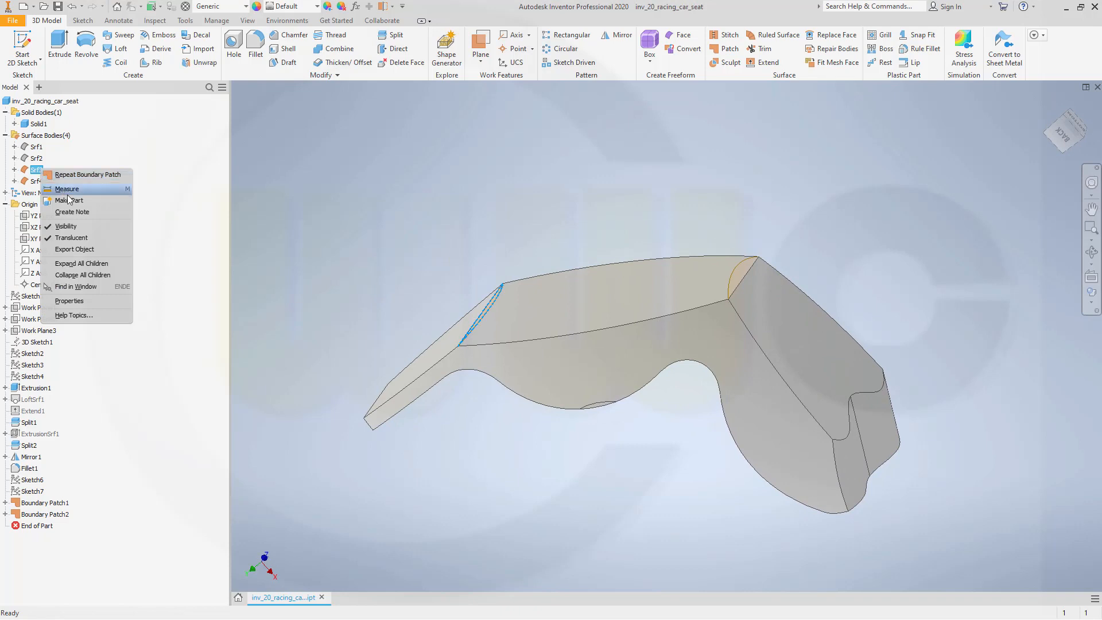
pyautogui.click(71, 237)
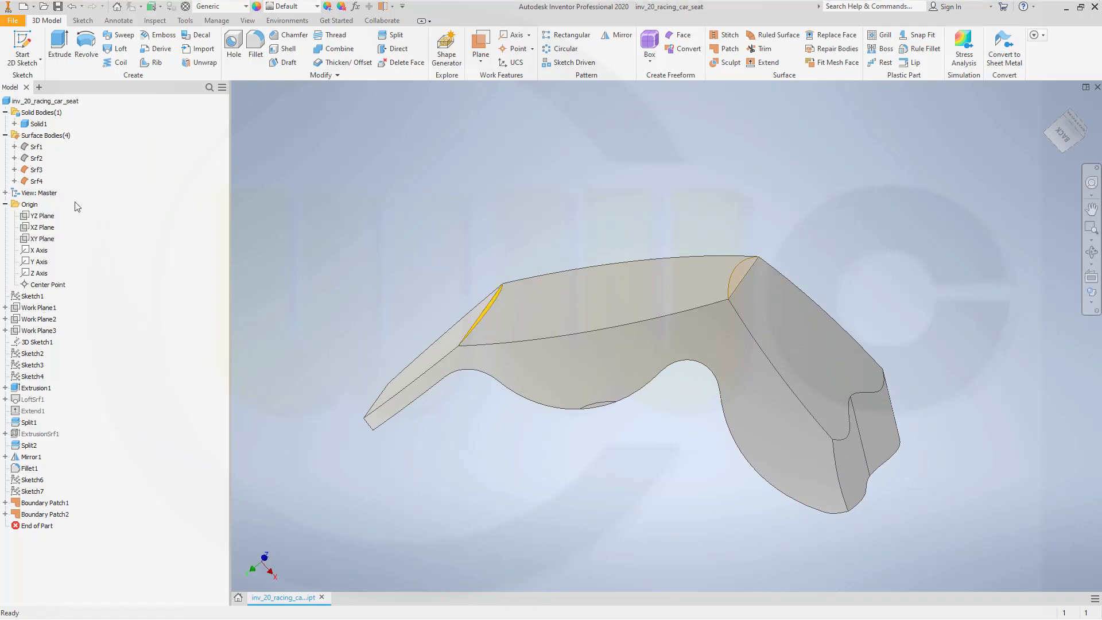
pyautogui.rightClick(37, 185)
pyautogui.click(71, 251)
# Step: Start a sketch on the XY Plane and project the cut edges of the seat and both patches into it
pyautogui.keyDown('shift'); pyautogui.moveTo(486, 224); pyautogui.dragTo(499, 229, button='middle'); pyautogui.keyUp('shift')
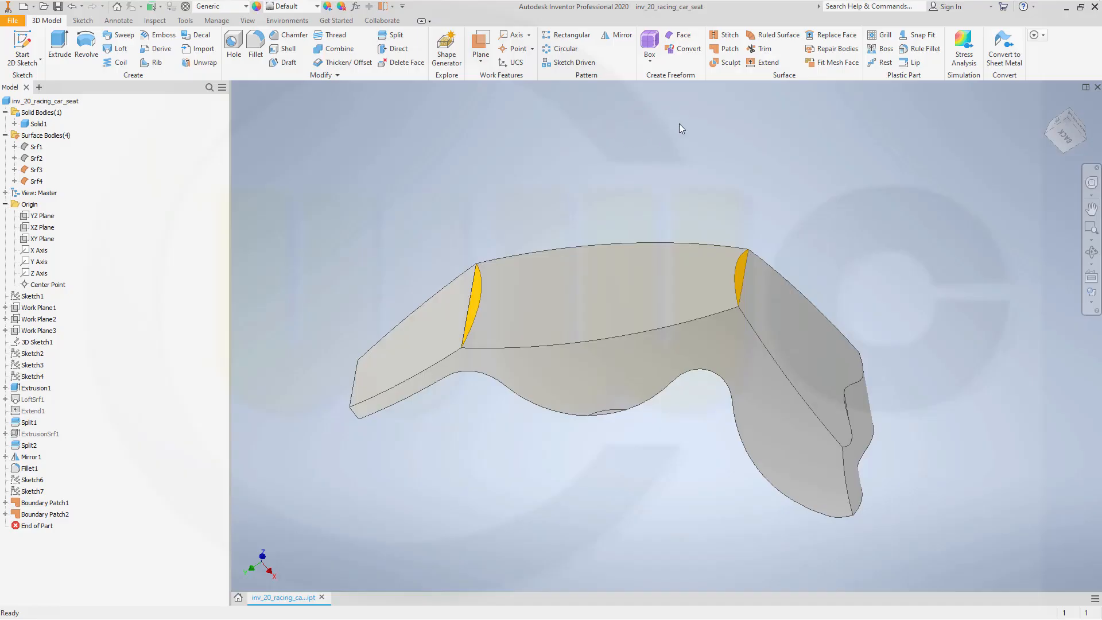
pyautogui.moveTo(691, 147)
pyautogui.mouseDown(button='middle')
pyautogui.moveTo(681, 153)
pyautogui.moveTo(694, 130)
pyautogui.mouseUp(button='middle')
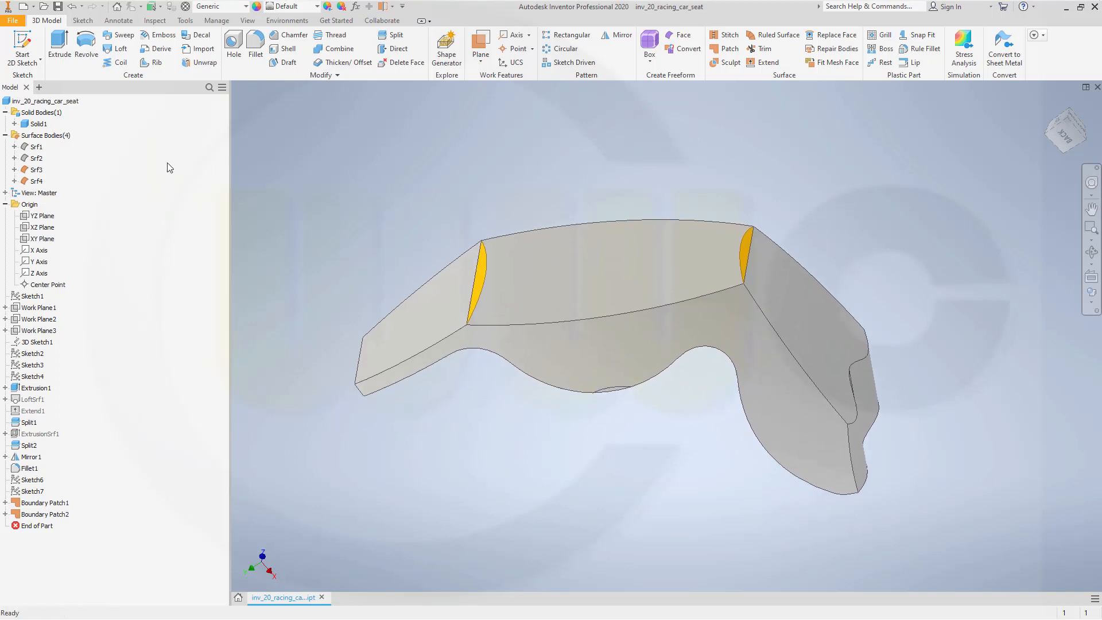
pyautogui.click(41, 239)
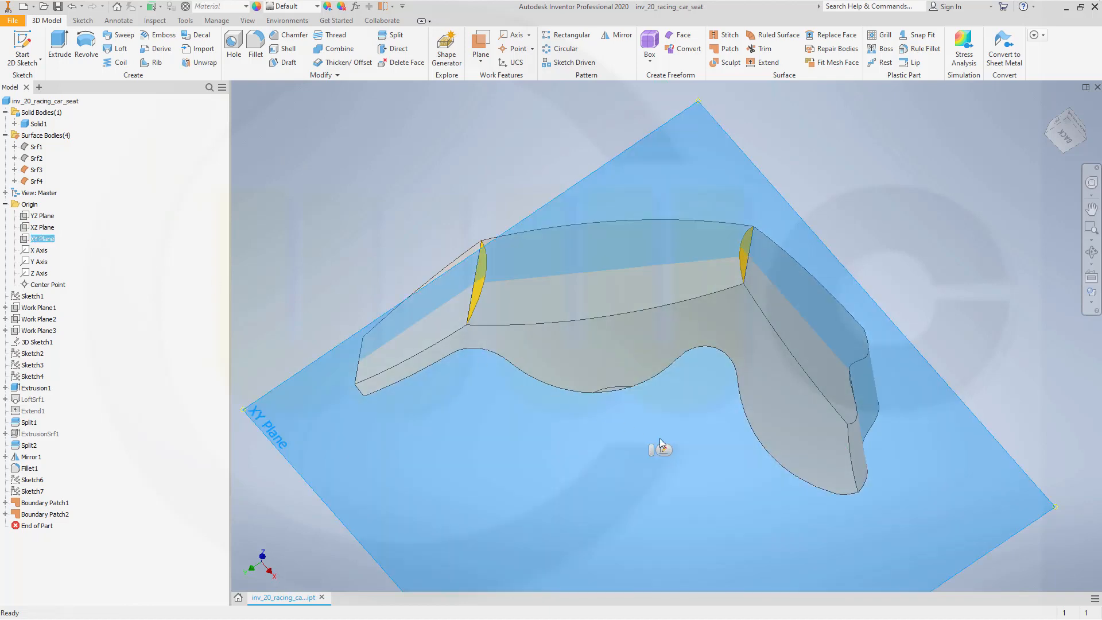
pyautogui.click(664, 450)
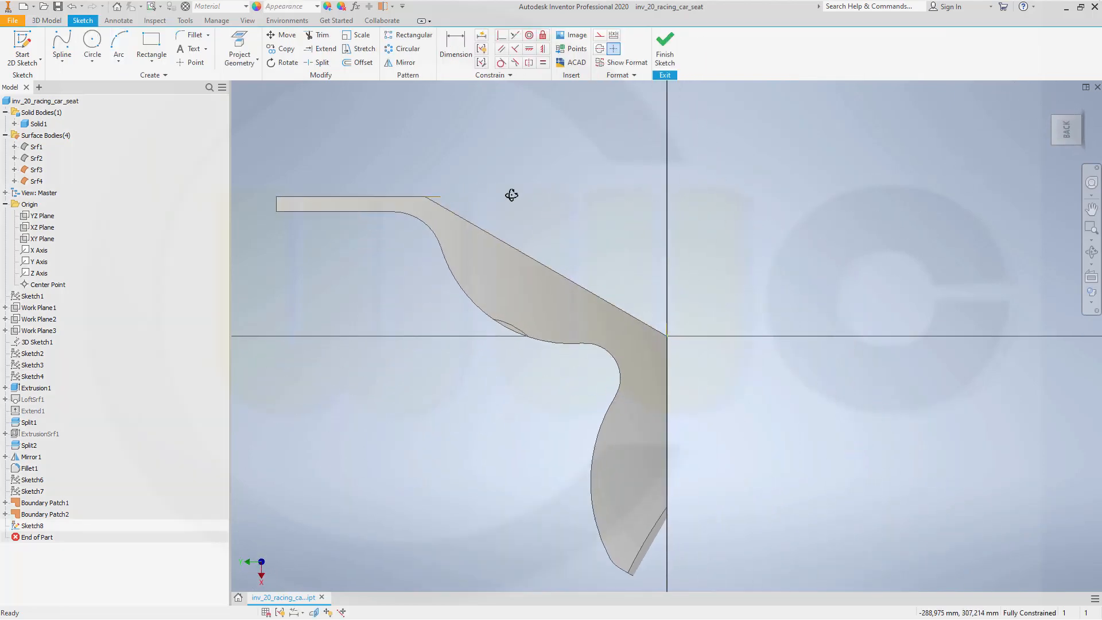
pyautogui.keyDown('shift'); pyautogui.moveTo(512, 196); pyautogui.dragTo(490, 213, button='middle'); pyautogui.keyUp('shift')
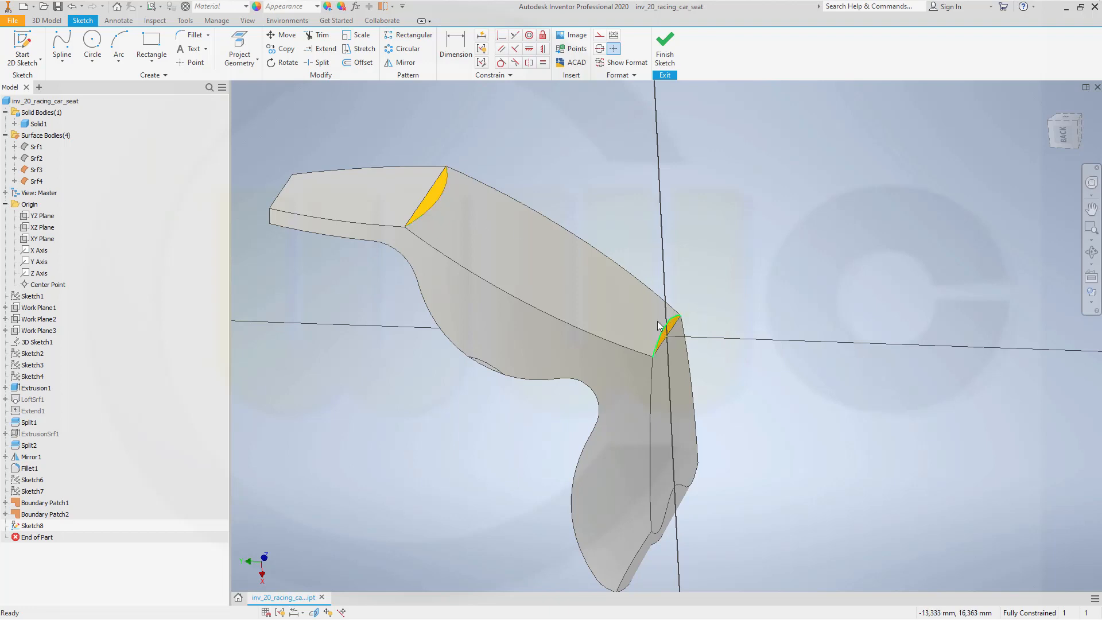
pyautogui.click(258, 62)
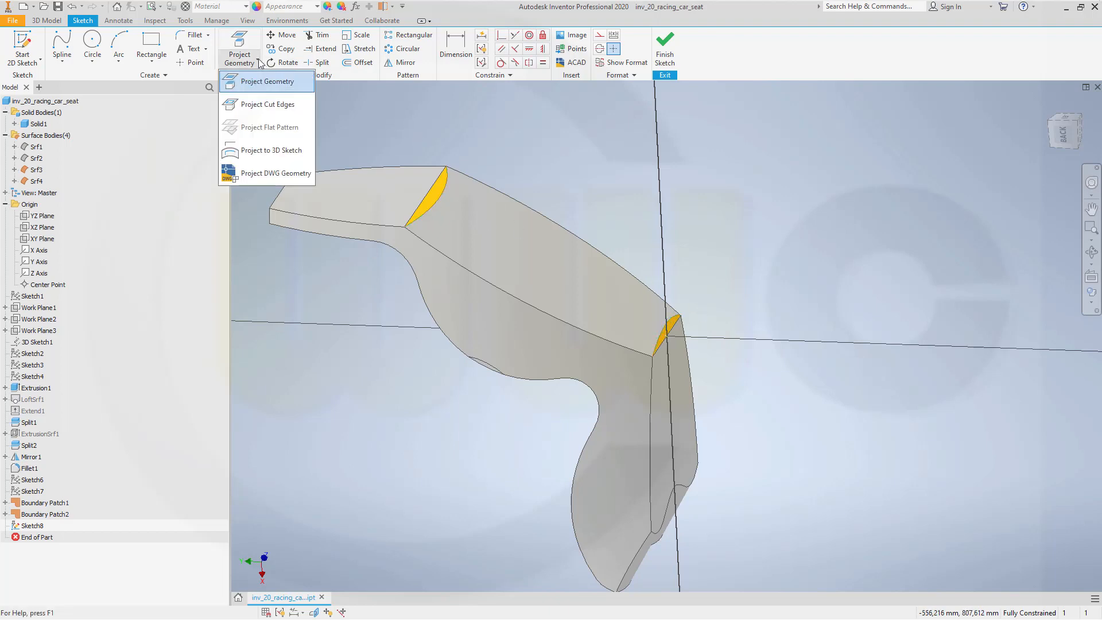
pyautogui.click(256, 105)
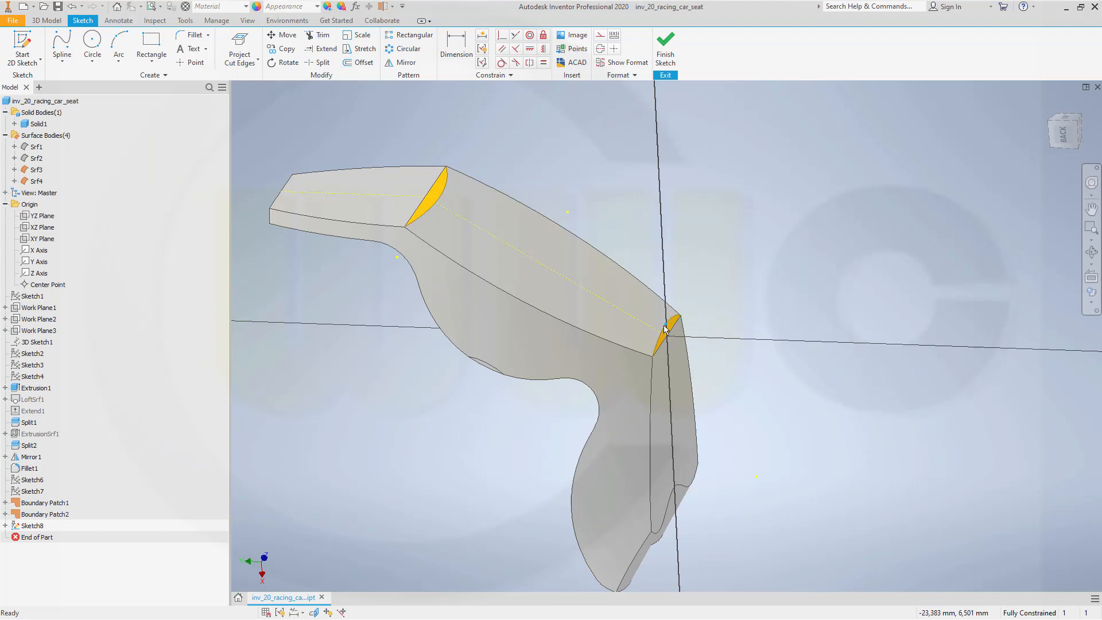
pyautogui.moveTo(680, 286)
pyautogui.keyDown('shift'); pyautogui.mouseDown(button='middle')
pyautogui.moveTo(701, 266)
pyautogui.moveTo(706, 281)
pyautogui.moveTo(664, 271)
pyautogui.mouseUp(button='middle'); pyautogui.keyUp('shift')
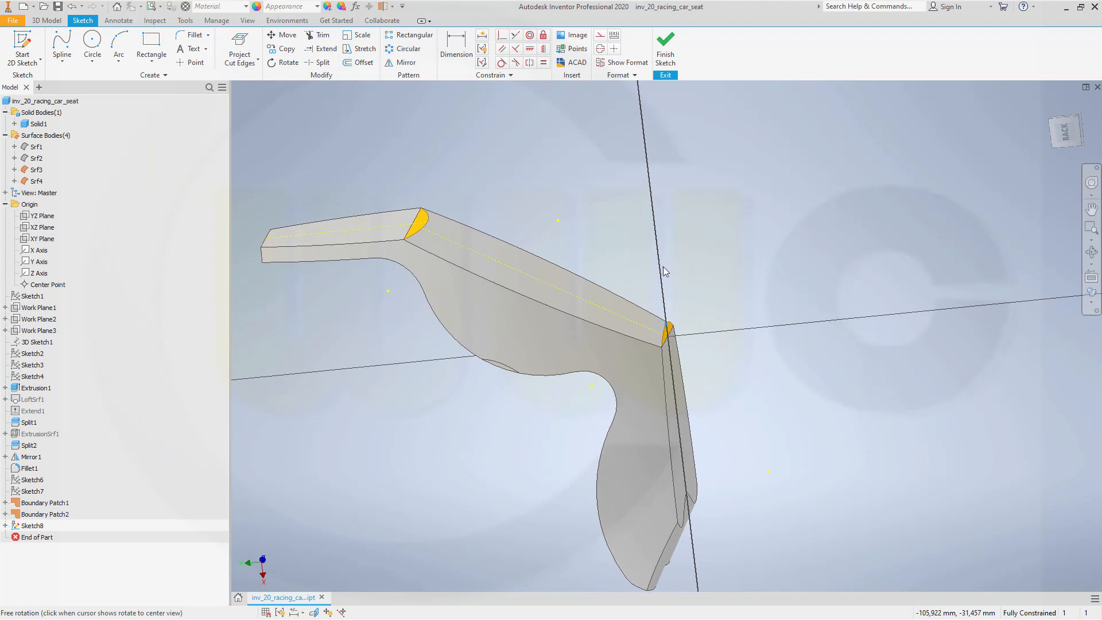
# Step: Draw a control vertex spline from the upper patch's arc to the lower patch's arc, with two intermediate vertices behind the back
pyautogui.click(63, 60)
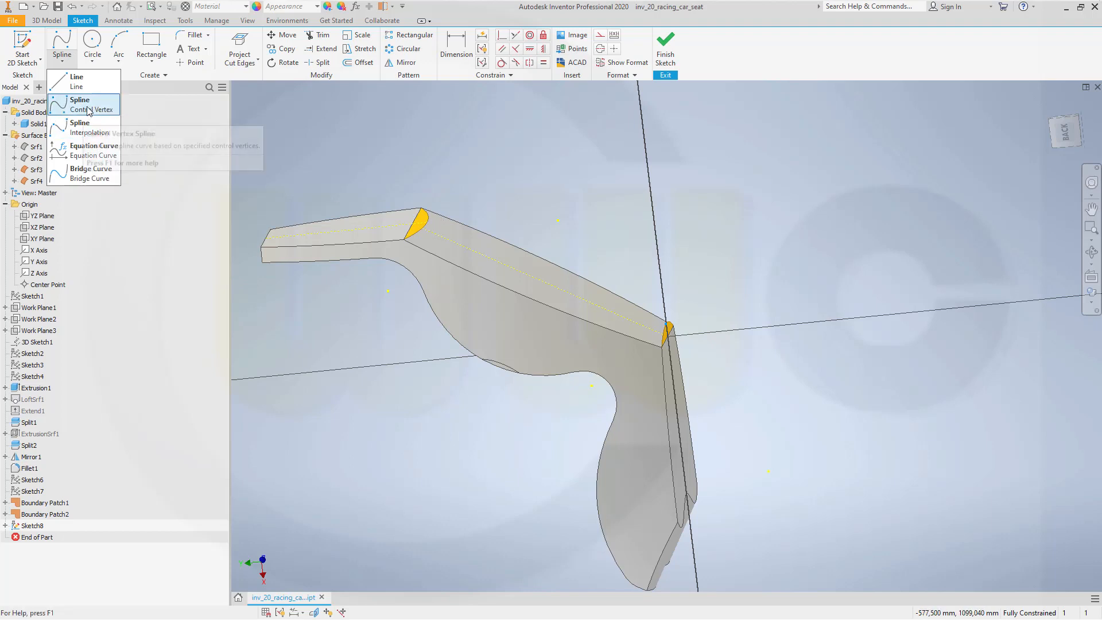
pyautogui.click(83, 131)
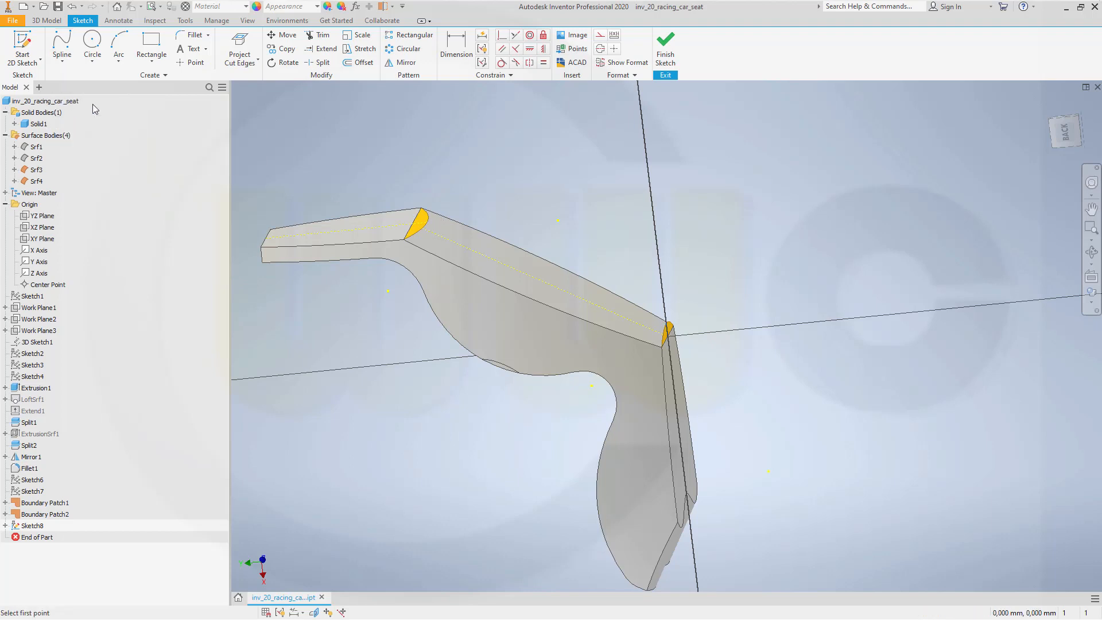
pyautogui.click(427, 221)
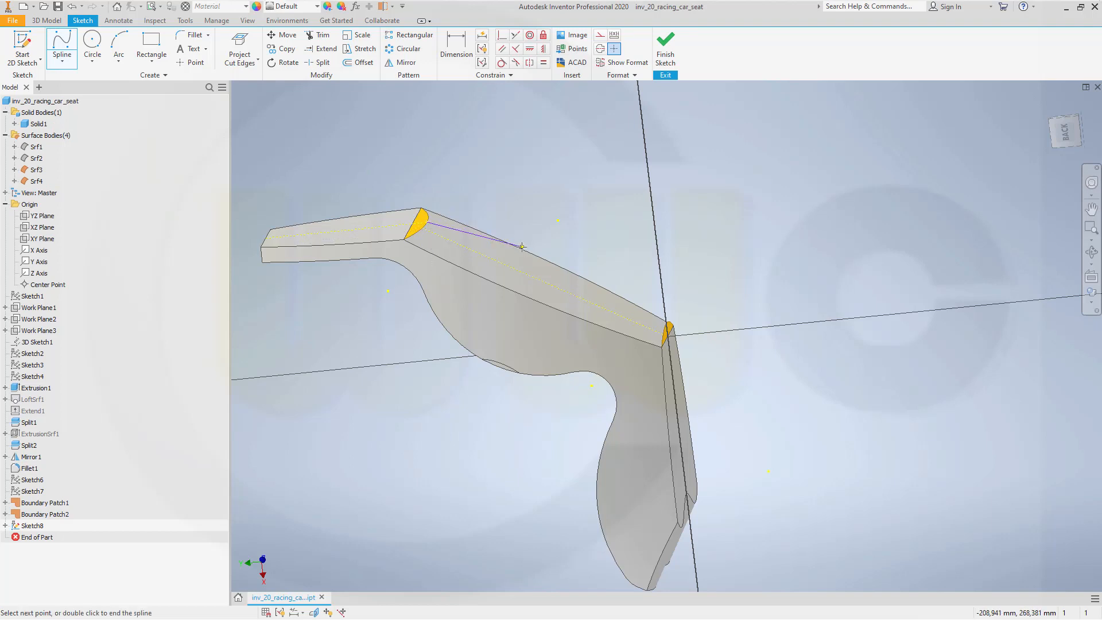
pyautogui.scroll(2, 582, 271)
pyautogui.scroll(-3, 603, 273)
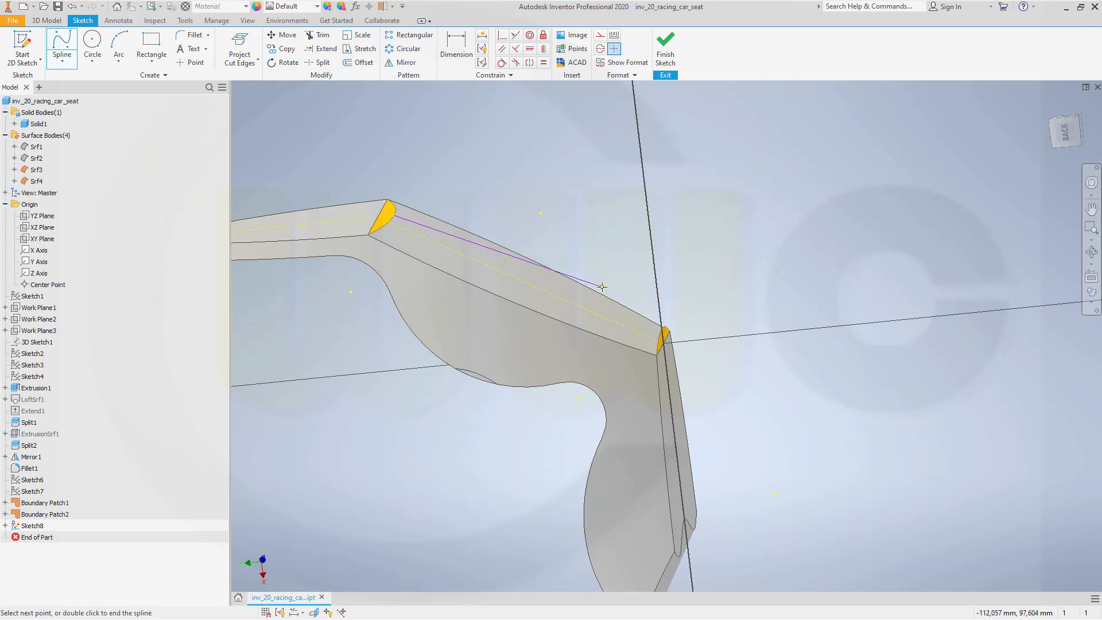
pyautogui.click(576, 276)
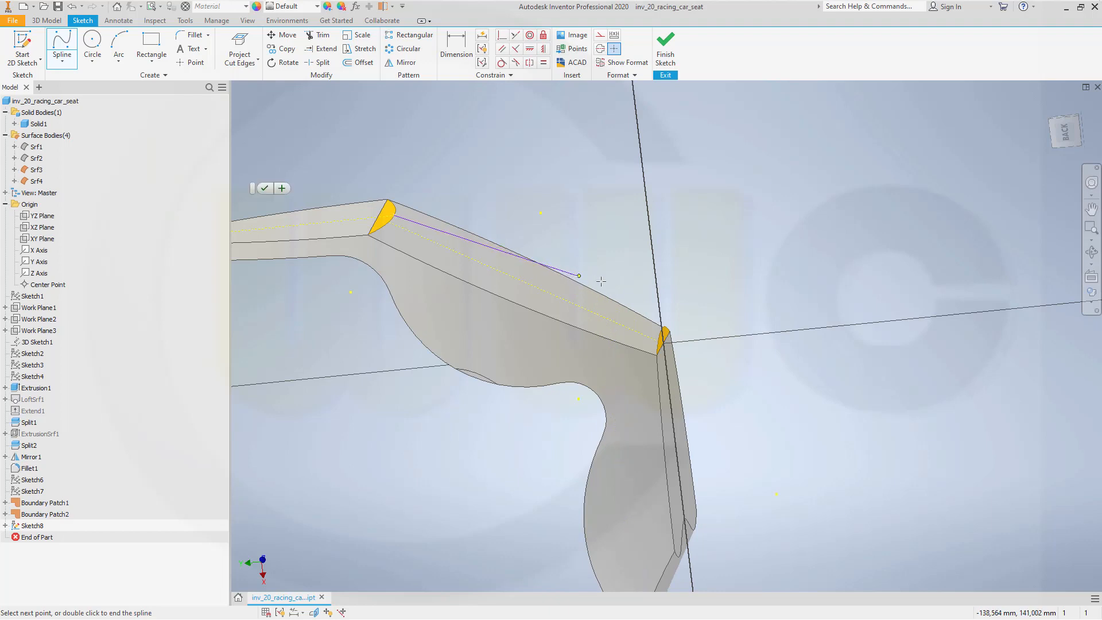
pyautogui.click(663, 329)
pyautogui.rightClick(698, 358)
pyautogui.click(747, 357)
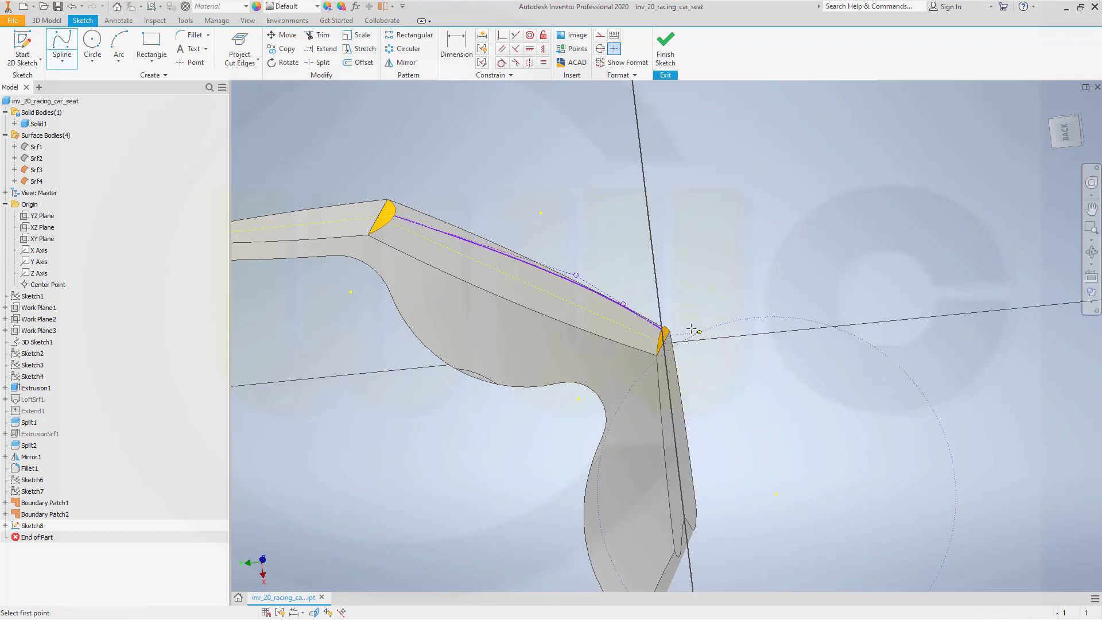
# Step: Move the spline's control vertex nearest the lower patch outward to strengthen the curve's bulge, and finish the sketch
pyautogui.keyDown('shift'); pyautogui.moveTo(603, 328); pyautogui.dragTo(599, 314, button='middle'); pyautogui.keyUp('shift')
pyautogui.moveTo(616, 326); pyautogui.dragTo(622, 311)
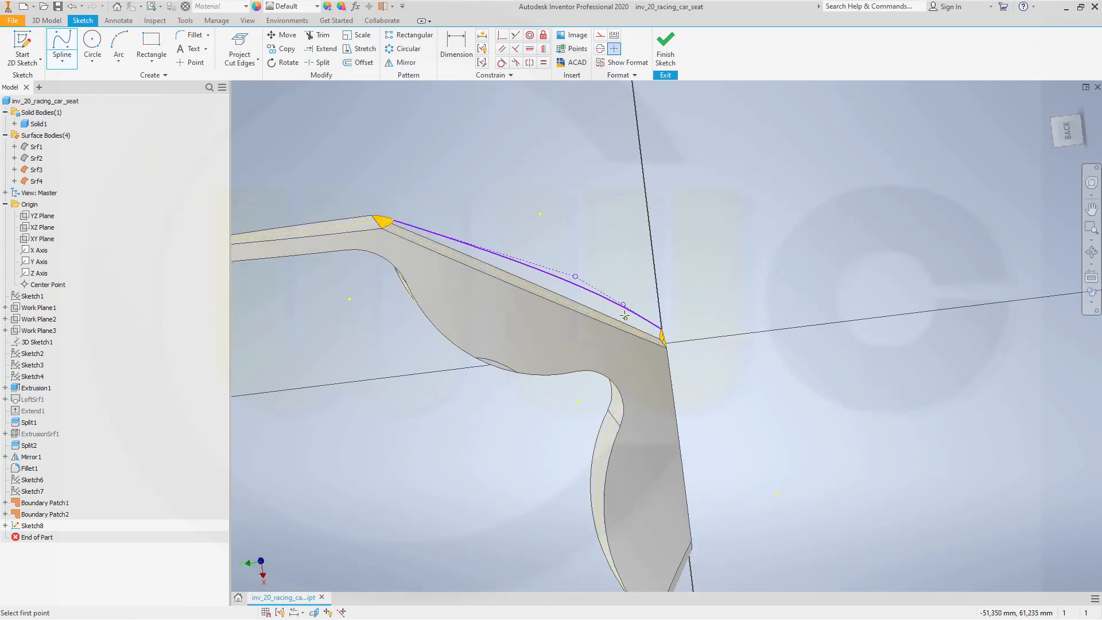
pyautogui.scroll(3, 621, 305)
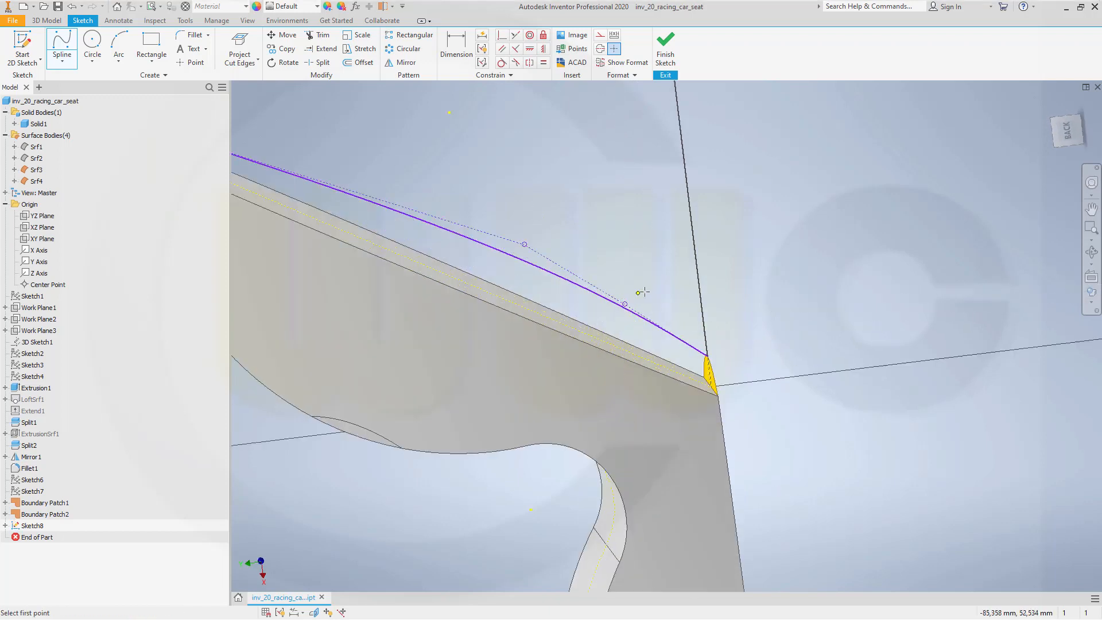
pyautogui.press('Escape')
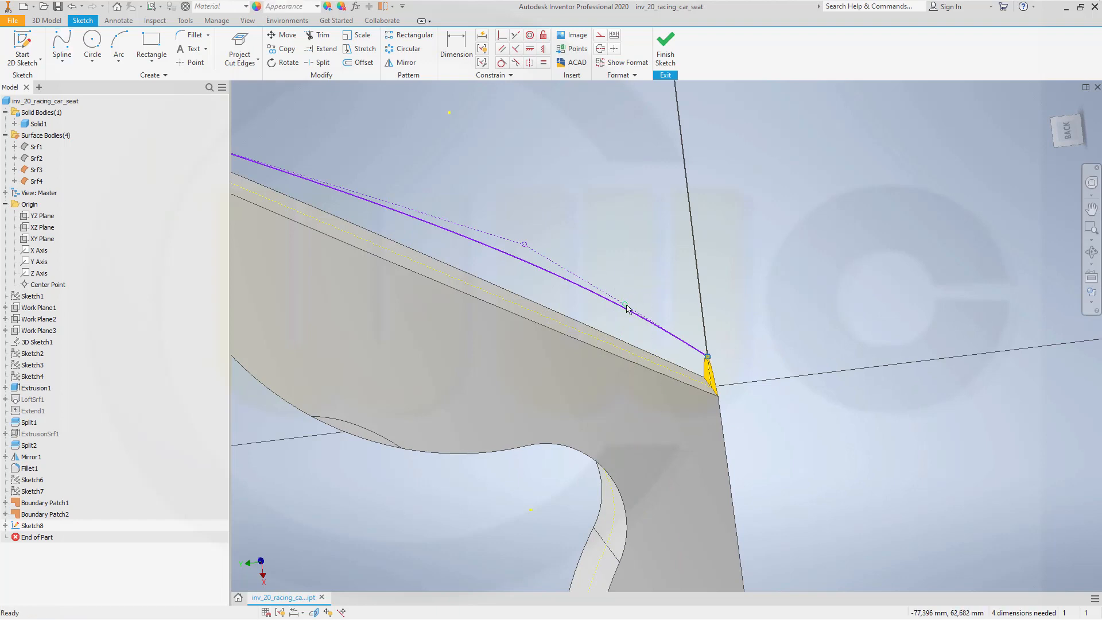
pyautogui.moveTo(626, 305); pyautogui.dragTo(642, 293)
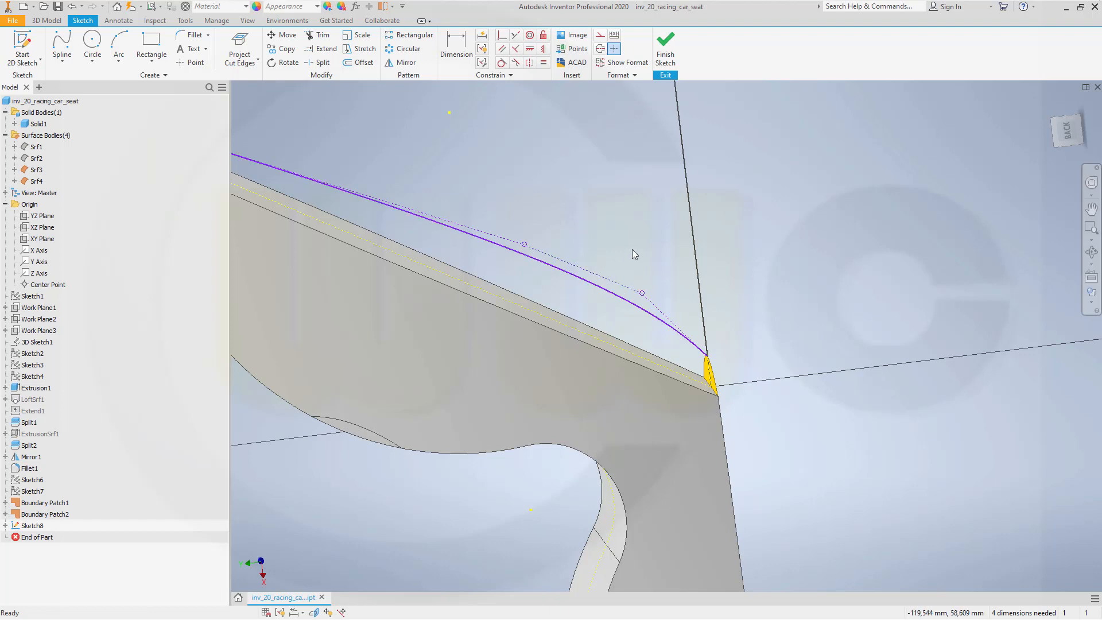
pyautogui.click(665, 48)
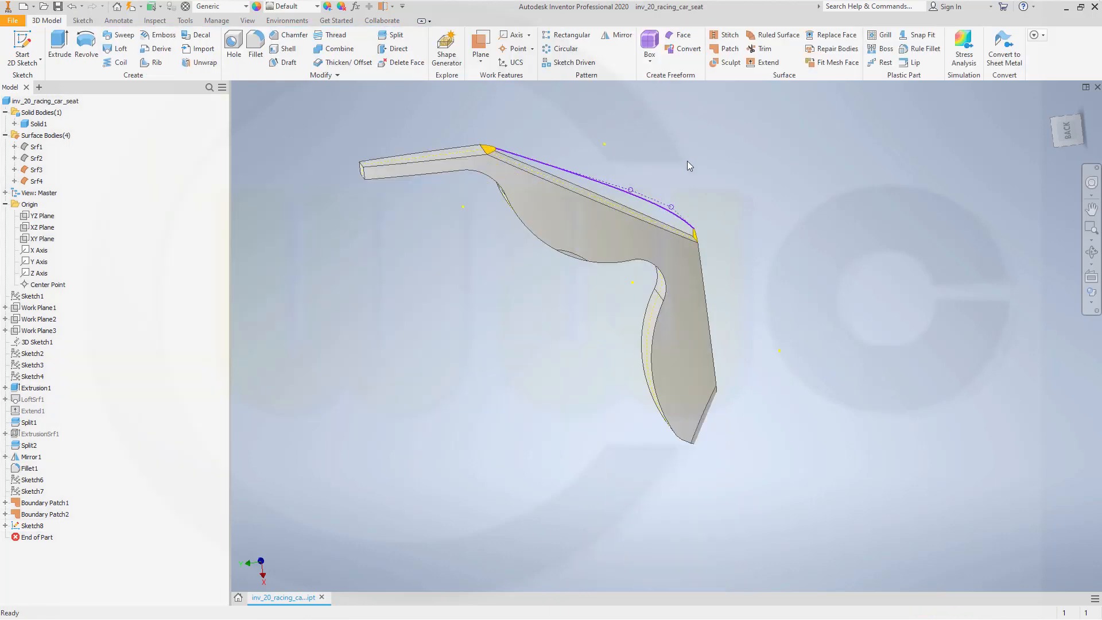
# Step: Start a surface loft using the arc edges of the upper and lower boundary patches as its two sections
pyautogui.keyDown('shift'); pyautogui.moveTo(576, 203); pyautogui.dragTo(558, 225, button='middle'); pyautogui.keyUp('shift')
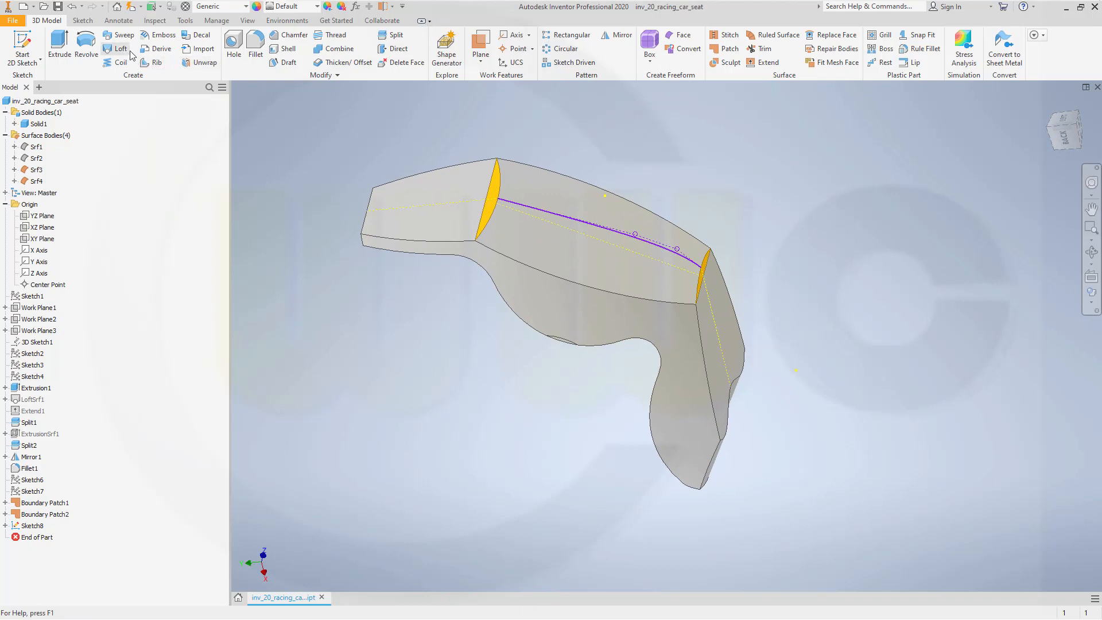
pyautogui.click(119, 49)
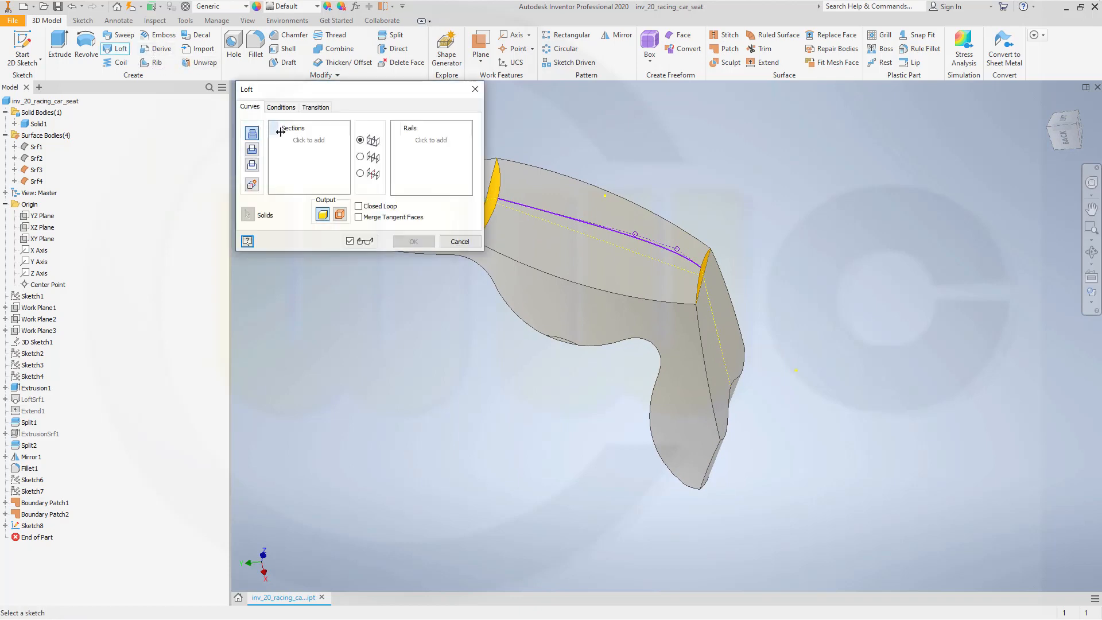
pyautogui.moveTo(649, 183); pyautogui.dragTo(757, 182, button='middle')
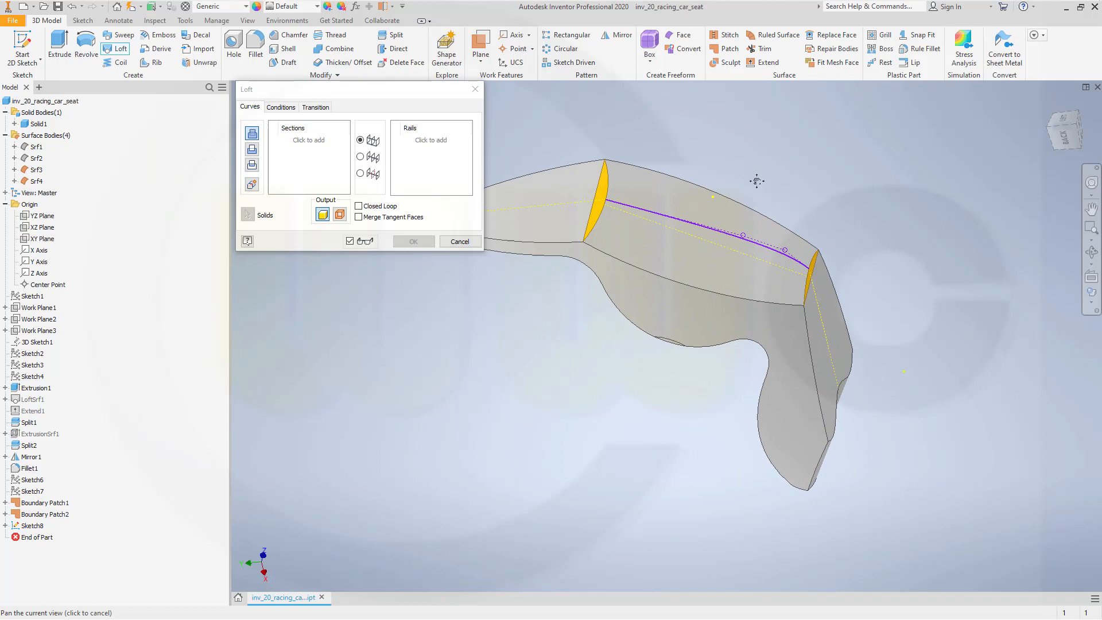
pyautogui.click(343, 217)
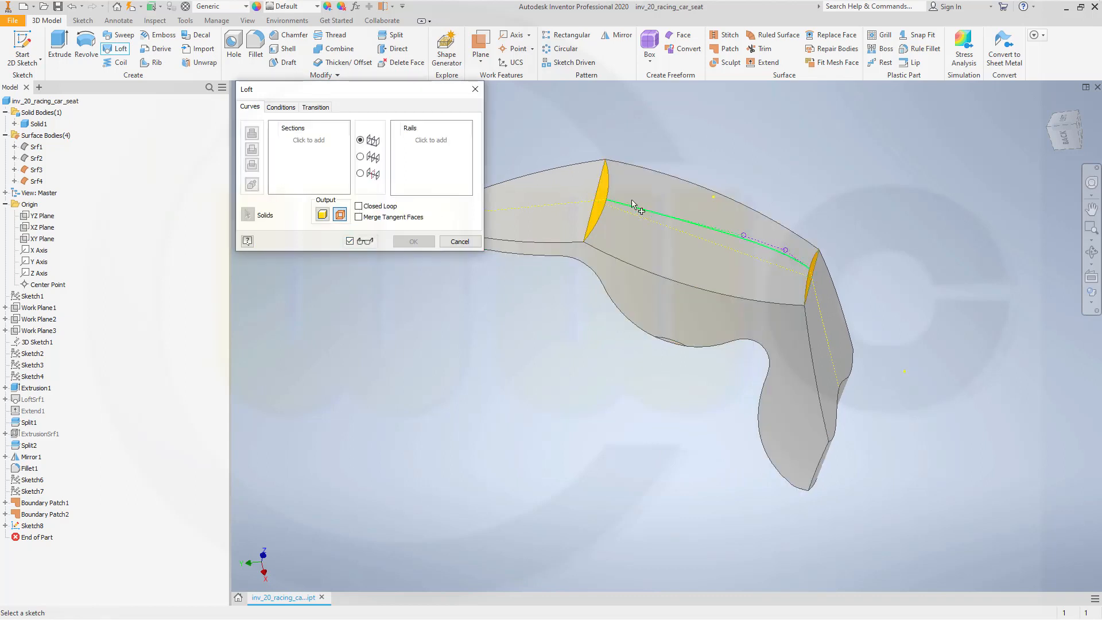
pyautogui.click(607, 187)
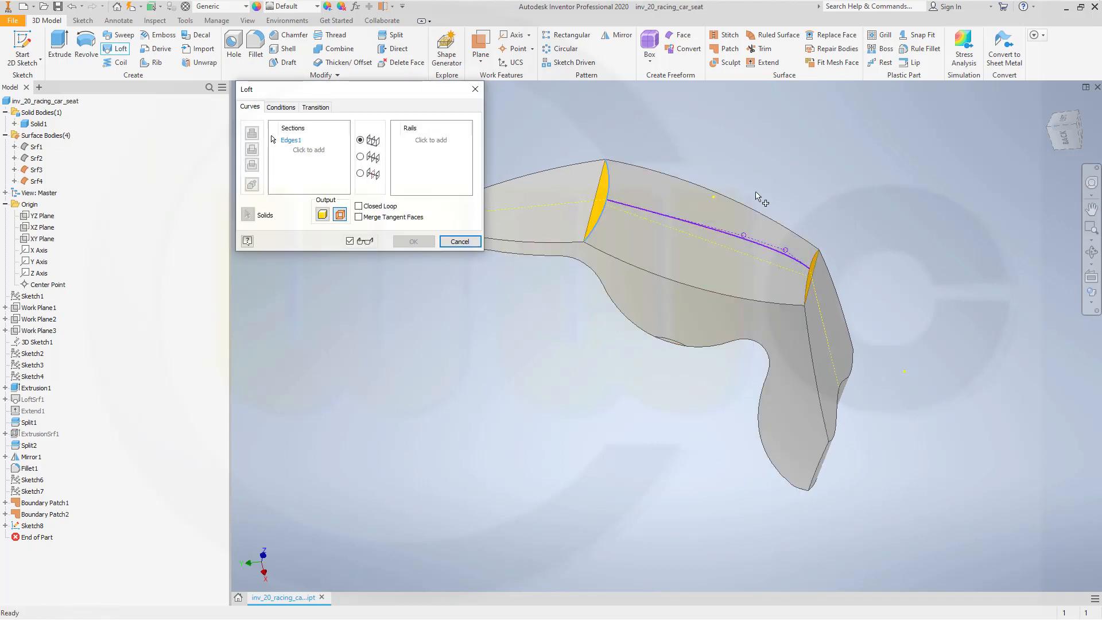
pyautogui.click(310, 153)
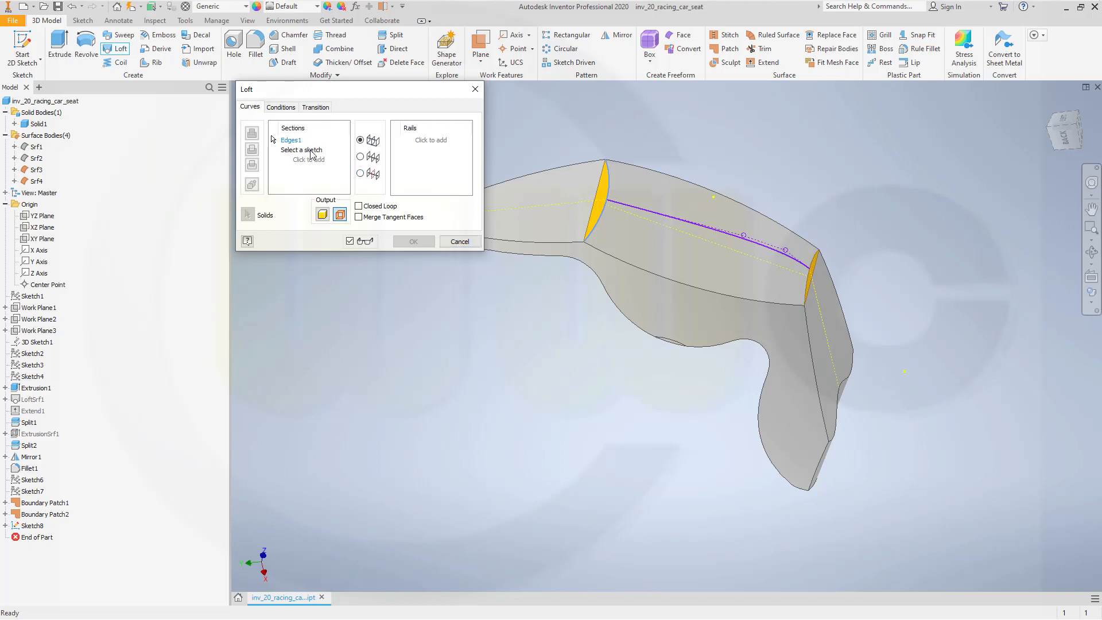
pyautogui.click(812, 261)
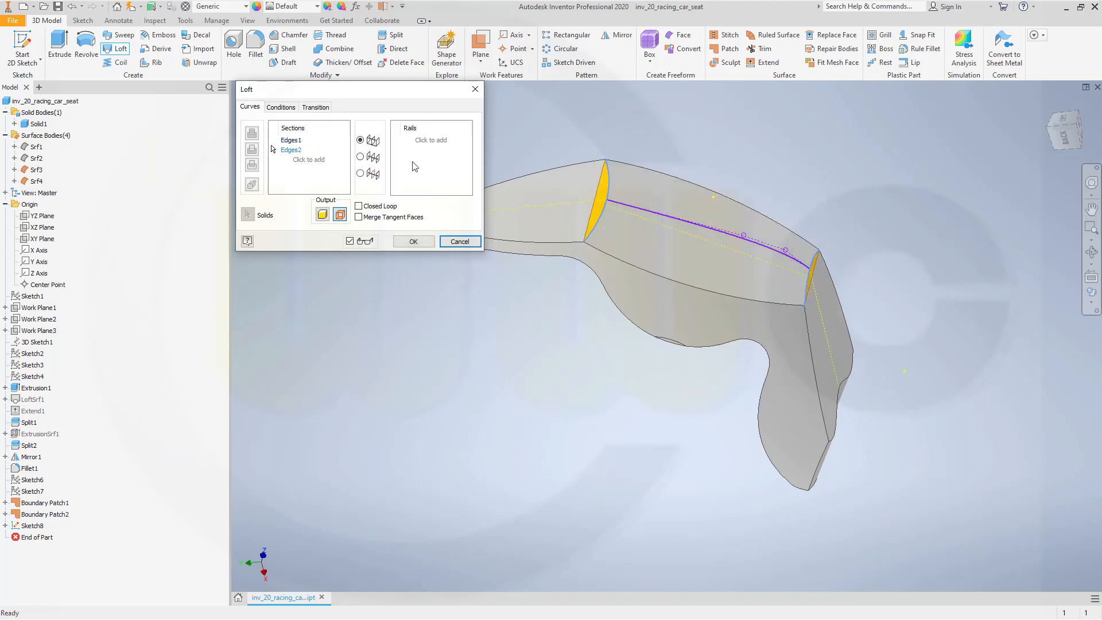
# Step: Add the seat back's two curved side edges and the spline between them as rails, and create the surface loft
pyautogui.click(423, 141)
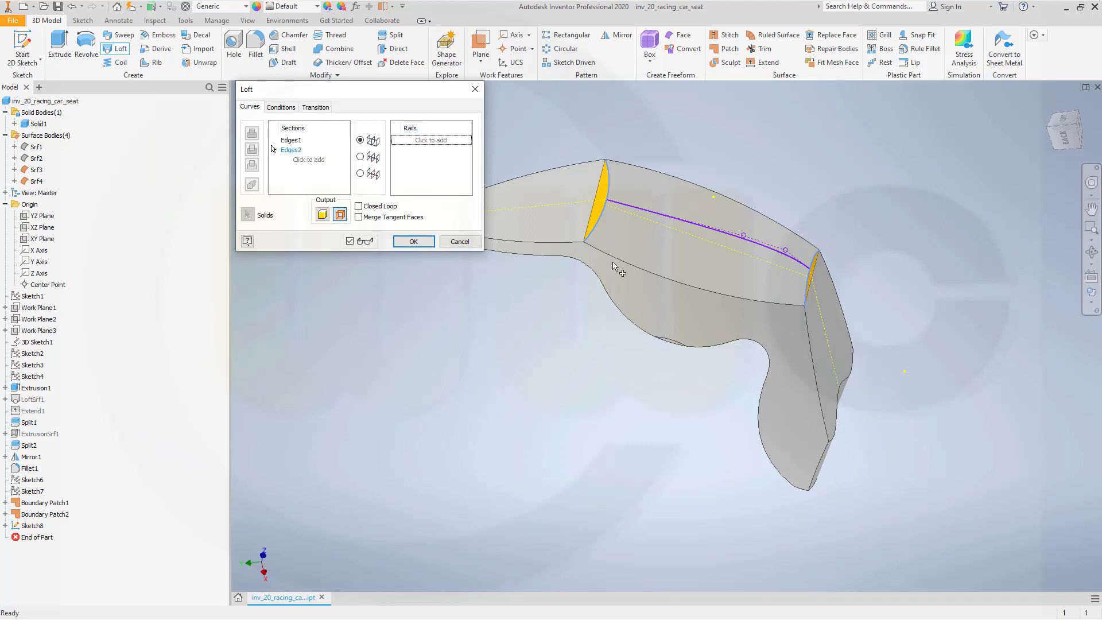
pyautogui.click(425, 142)
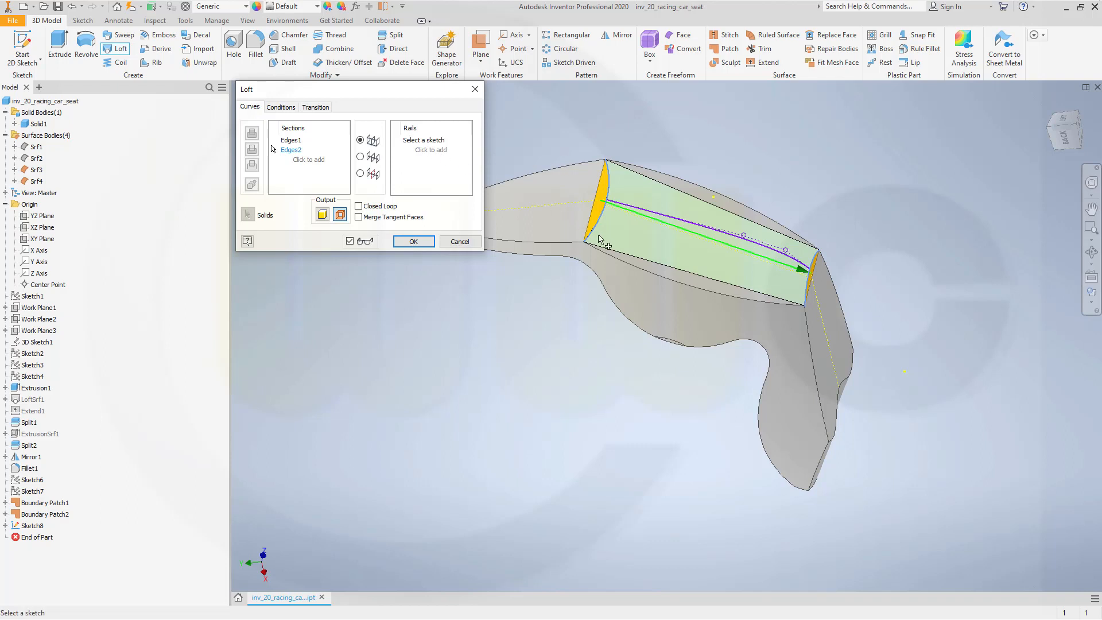
pyautogui.click(635, 266)
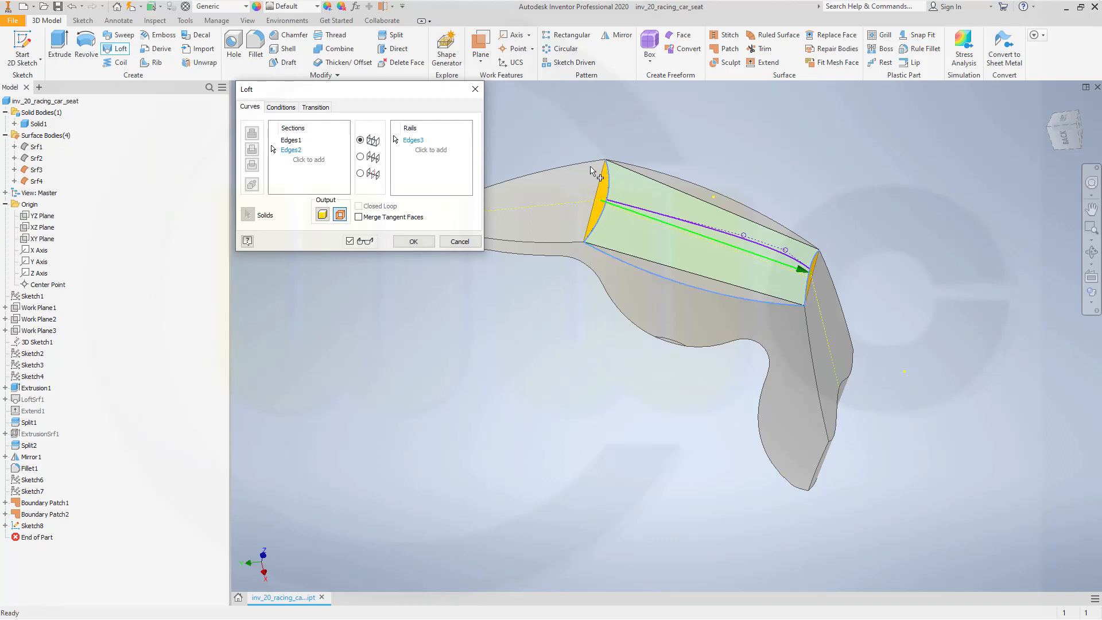
pyautogui.click(439, 151)
pyautogui.click(653, 219)
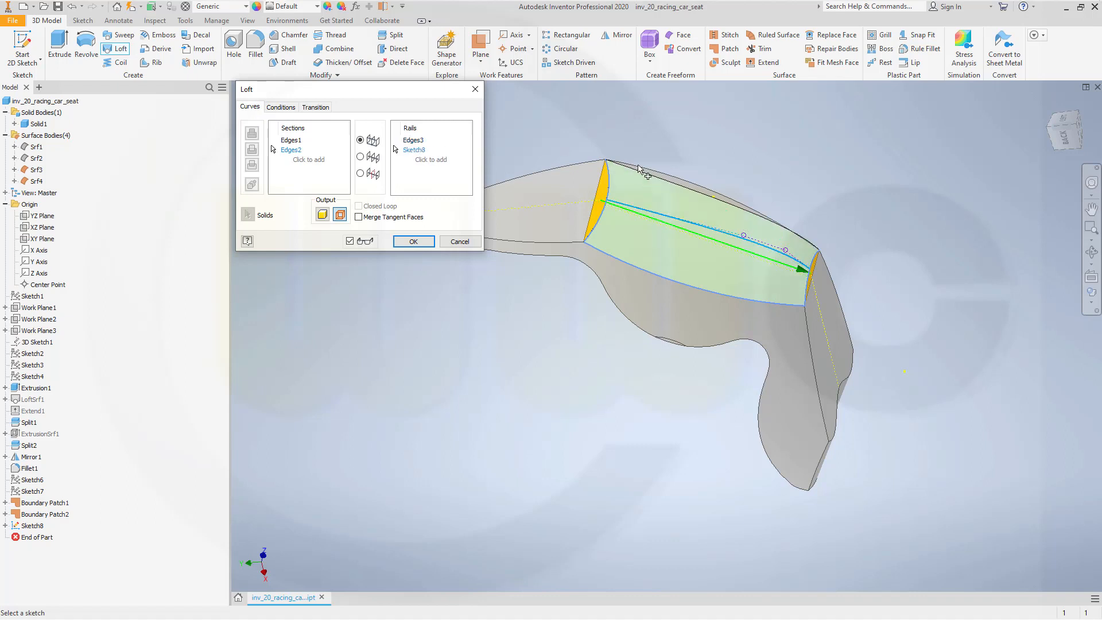
pyautogui.click(458, 166)
pyautogui.click(667, 177)
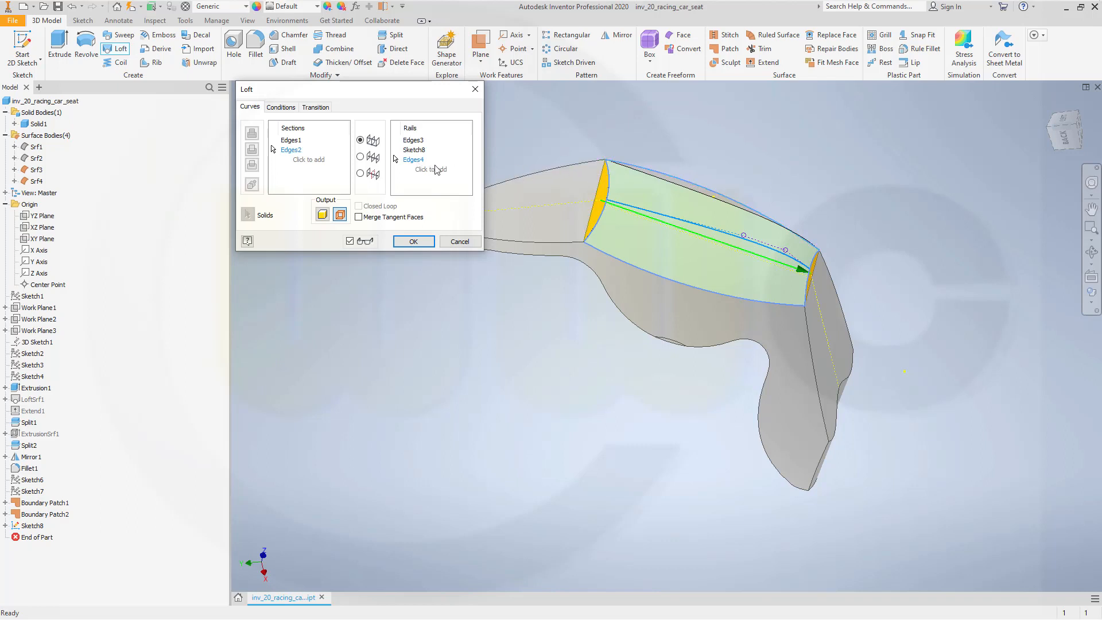
pyautogui.keyDown('shift'); pyautogui.moveTo(631, 221); pyautogui.dragTo(524, 184, button='middle'); pyautogui.keyUp('shift')
pyautogui.click(417, 162)
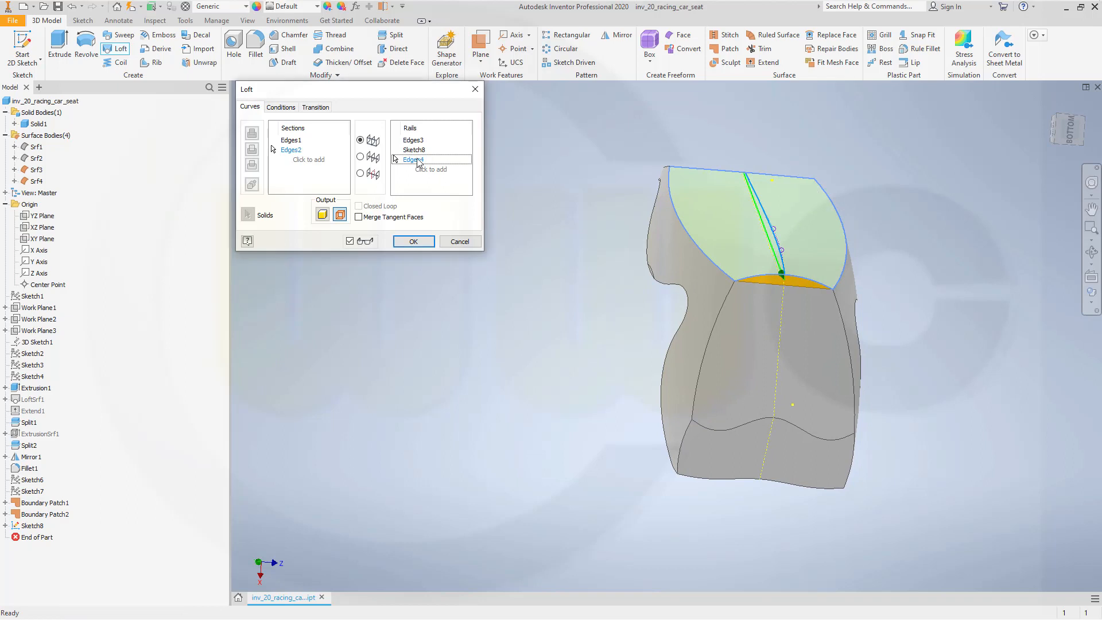
pyautogui.moveTo(642, 213)
pyautogui.keyDown('shift'); pyautogui.mouseDown(button='middle')
pyautogui.moveTo(645, 199)
pyautogui.moveTo(697, 182)
pyautogui.moveTo(716, 204)
pyautogui.moveTo(787, 212)
pyautogui.moveTo(778, 197)
pyautogui.moveTo(739, 190)
pyautogui.moveTo(655, 206)
pyautogui.mouseUp(button='middle'); pyautogui.keyUp('shift')
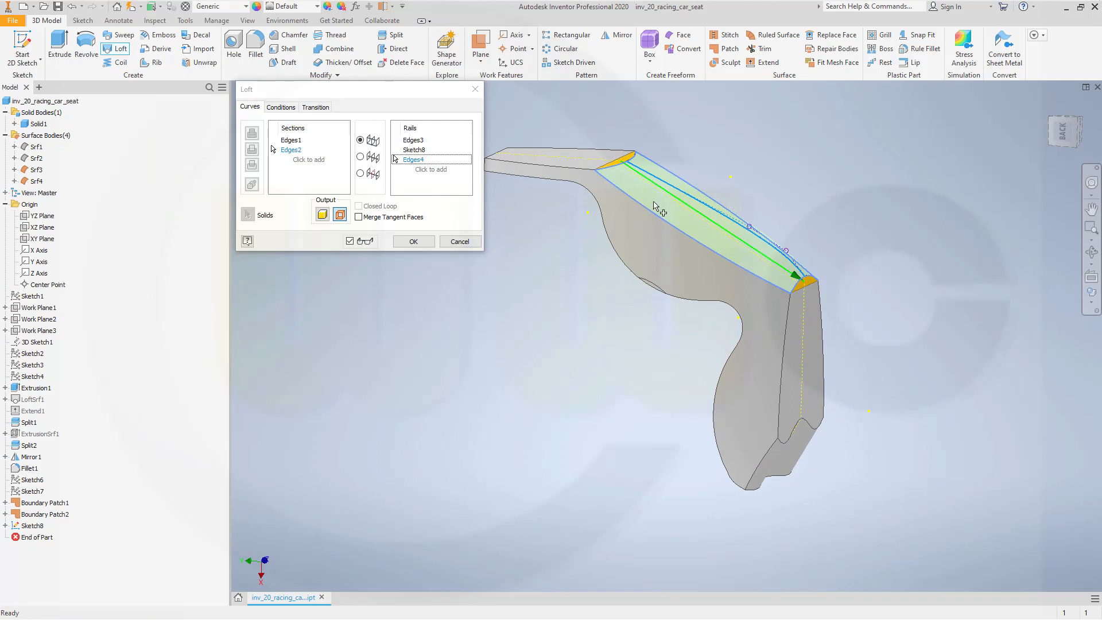
pyautogui.click(424, 243)
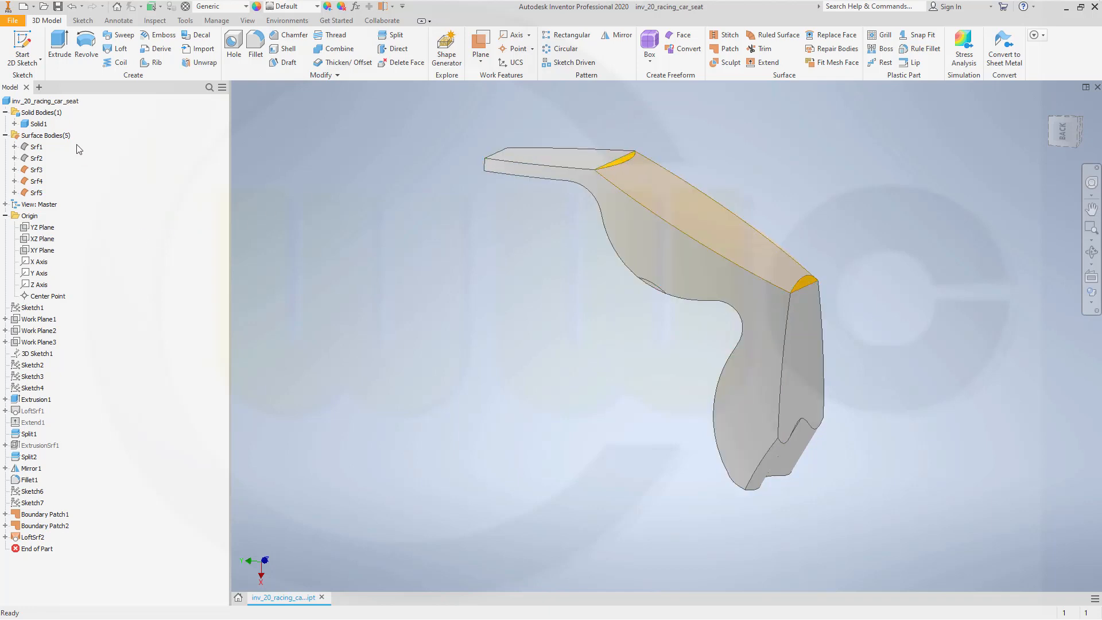
# Step: Hide the seat's solid body, Solid1
pyautogui.click(39, 123)
pyautogui.rightClick(40, 123)
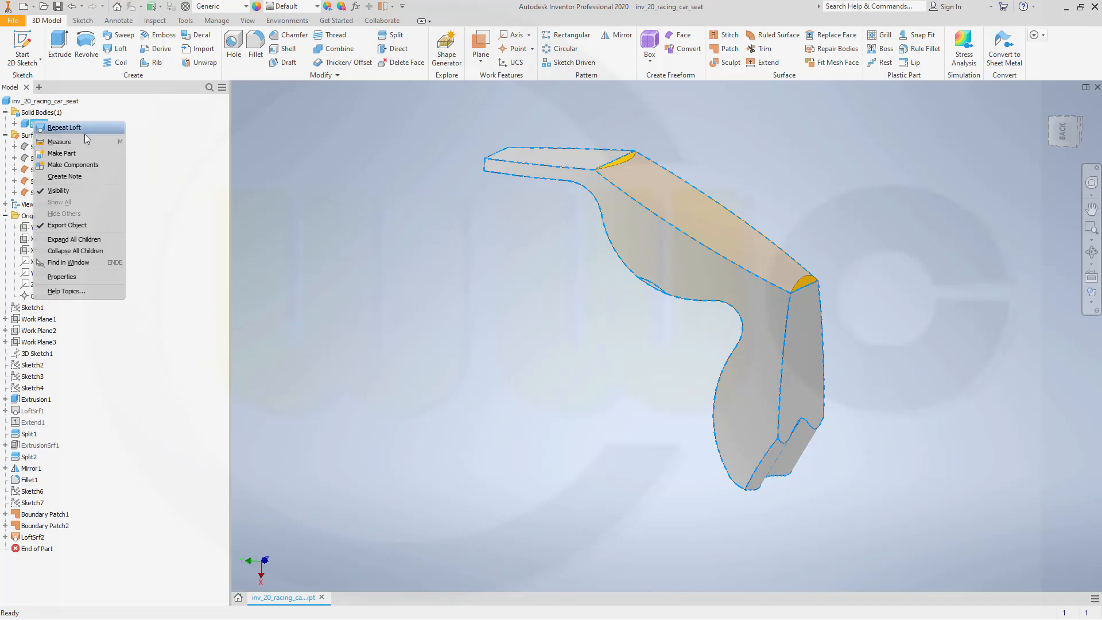
pyautogui.click(81, 191)
# Step: Stitch the two boundary patches and the lofted surface together with a 0,254 mm tolerance
pyautogui.moveTo(555, 216)
pyautogui.keyDown('shift'); pyautogui.mouseDown(button='middle')
pyautogui.moveTo(570, 190)
pyautogui.moveTo(595, 194)
pyautogui.moveTo(574, 224)
pyautogui.mouseUp(button='middle'); pyautogui.keyUp('shift')
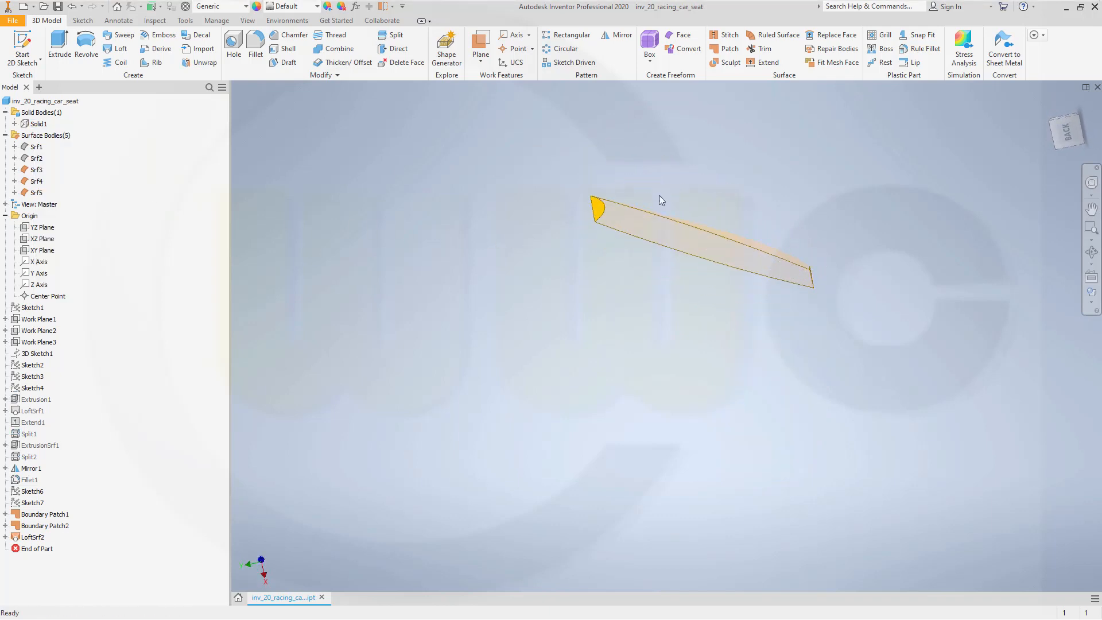
pyautogui.click(733, 36)
pyautogui.click(595, 215)
pyautogui.click(653, 229)
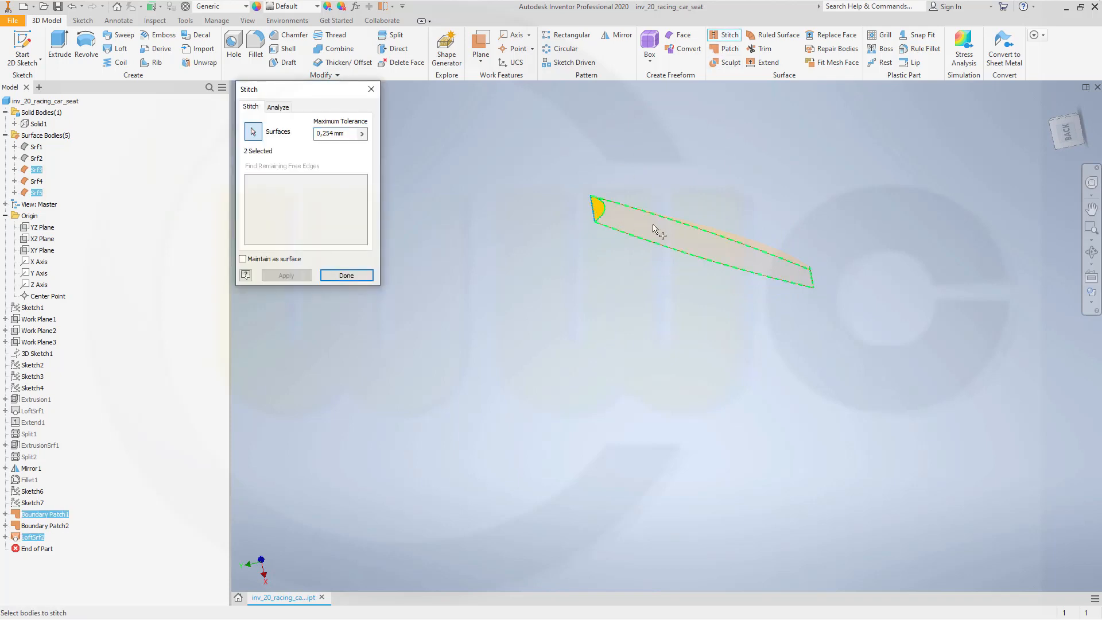
pyautogui.moveTo(814, 306)
pyautogui.keyDown('shift'); pyautogui.mouseDown(button='middle')
pyautogui.moveTo(782, 307)
pyautogui.moveTo(826, 295)
pyautogui.mouseUp(button='middle'); pyautogui.keyUp('shift')
pyautogui.click(820, 281)
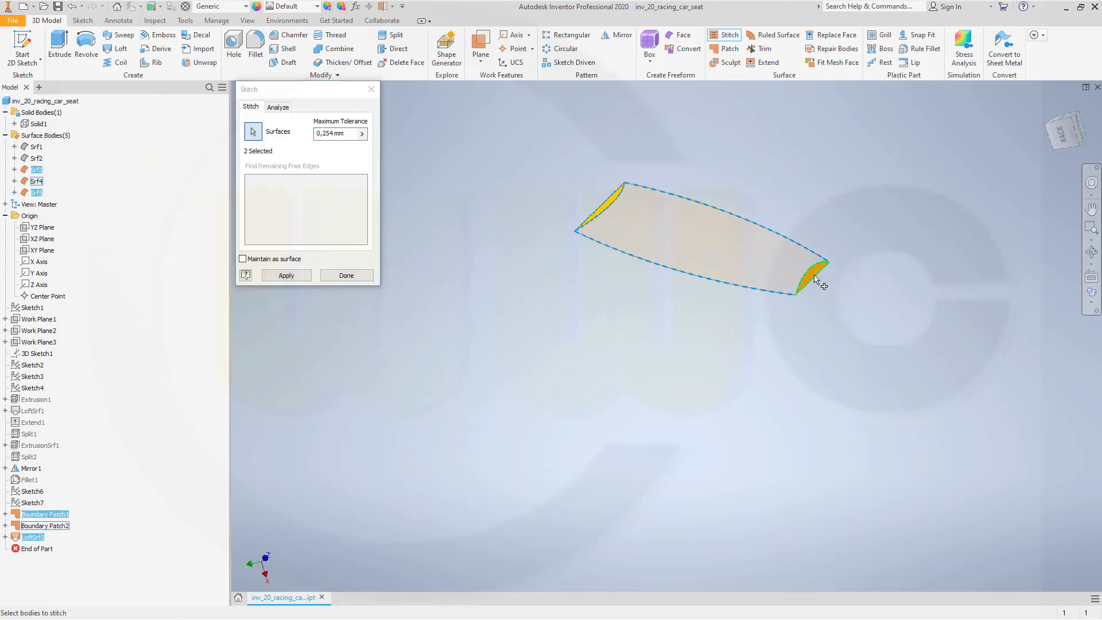
pyautogui.click(307, 277)
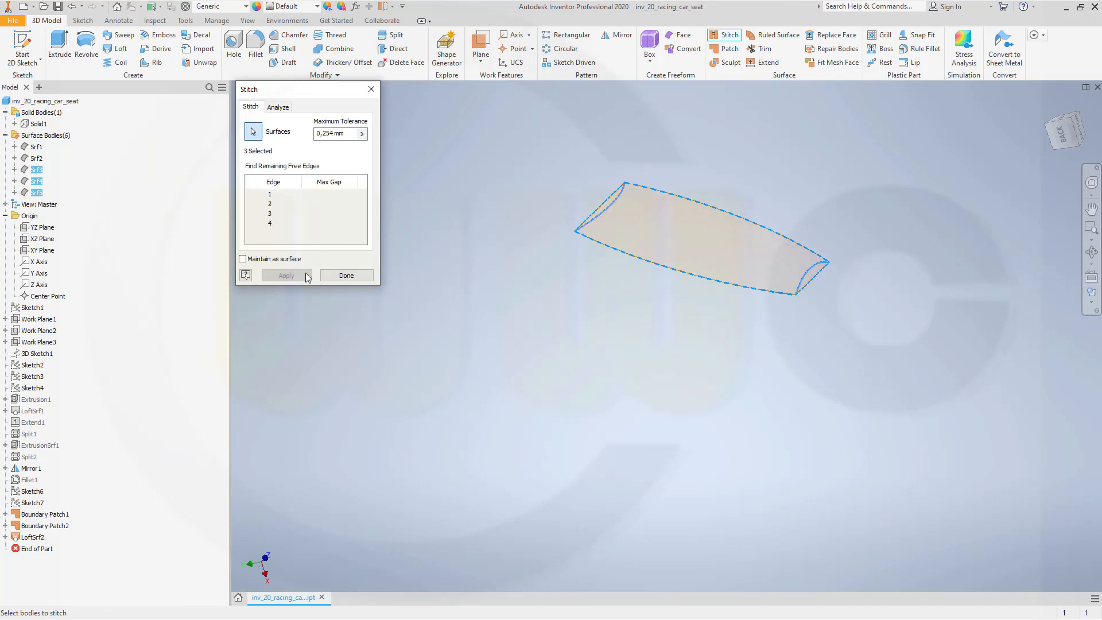
pyautogui.click(347, 275)
# Step: Close the open side of the stitched surface with a boundary patch on its loop of four outer edges
pyautogui.keyDown('shift'); pyautogui.moveTo(575, 263); pyautogui.dragTo(628, 201, button='middle'); pyautogui.keyUp('shift')
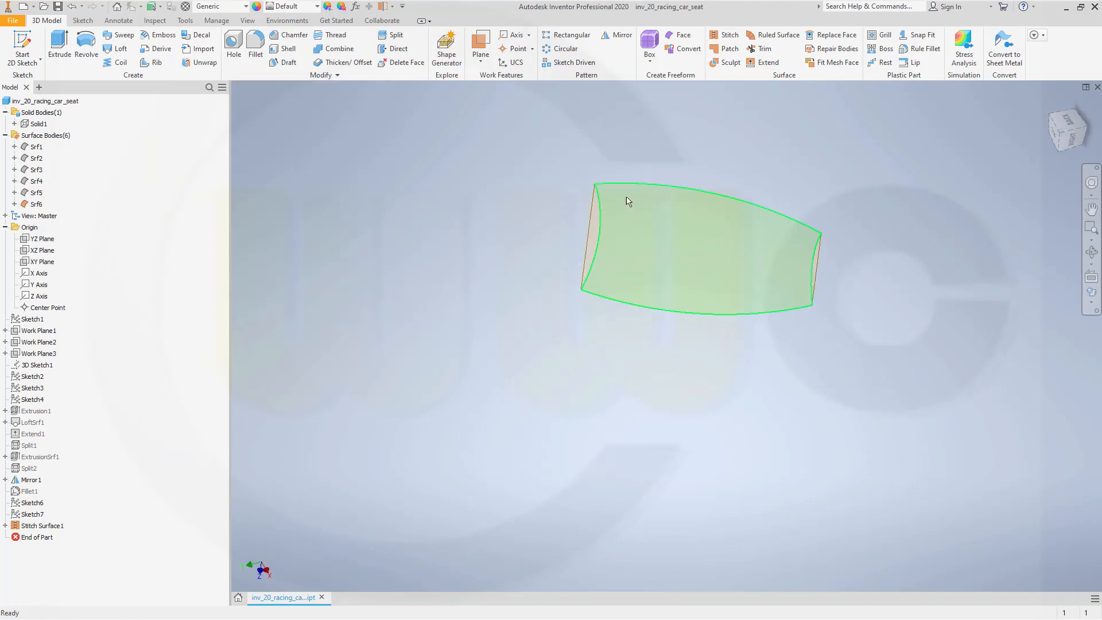
pyautogui.click(728, 48)
pyautogui.click(588, 216)
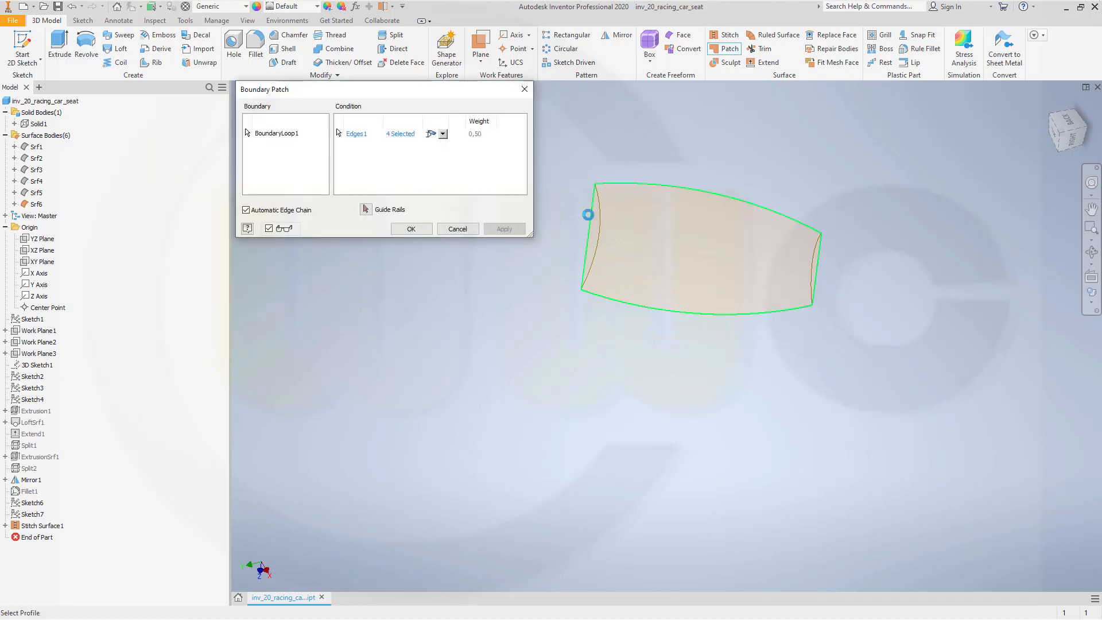
pyautogui.click(424, 229)
# Step: Stitch the stitched surface and the new boundary patch together into a closed solid body
pyautogui.keyDown('shift'); pyautogui.moveTo(590, 154); pyautogui.dragTo(578, 193, button='middle'); pyautogui.keyUp('shift')
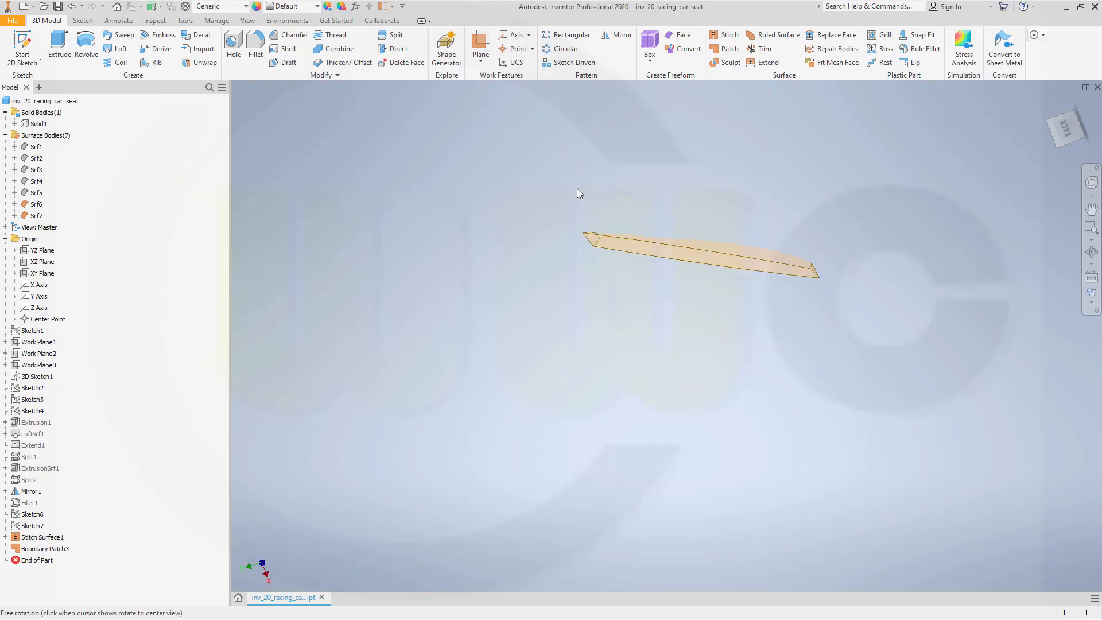
pyautogui.click(727, 35)
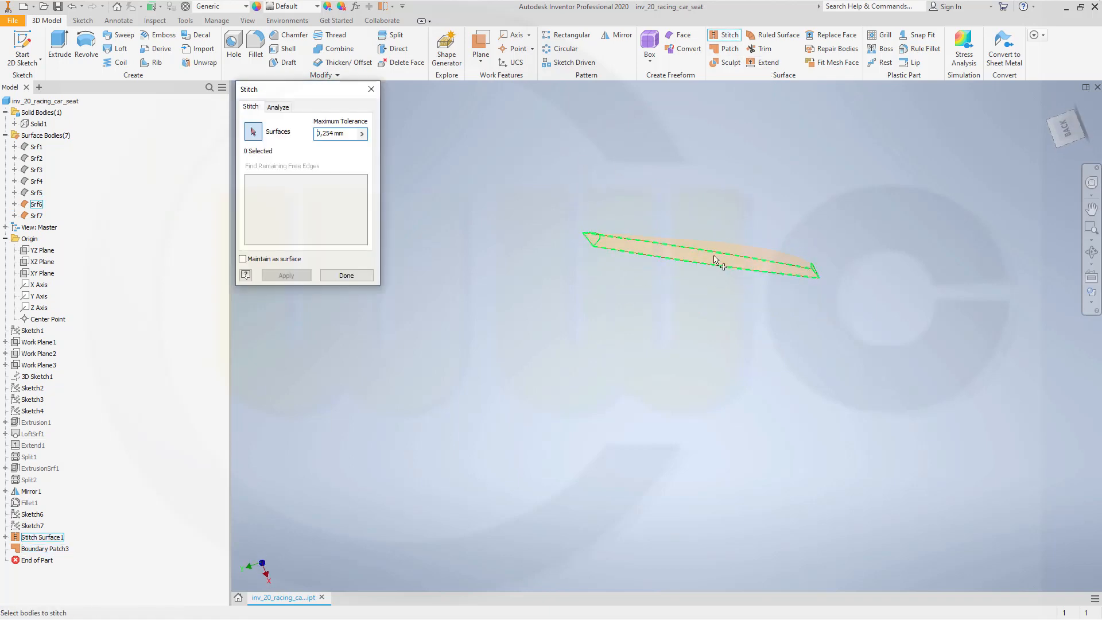
pyautogui.click(717, 260)
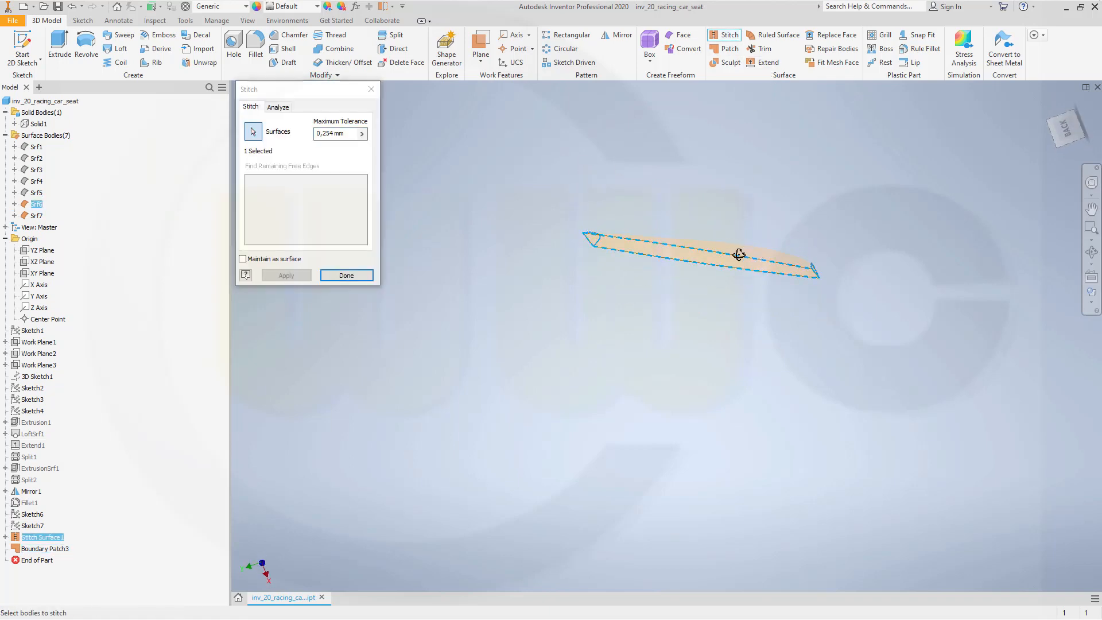
pyautogui.keyDown('shift'); pyautogui.moveTo(738, 253); pyautogui.dragTo(726, 246, button='middle'); pyautogui.keyUp('shift')
pyautogui.click(632, 265)
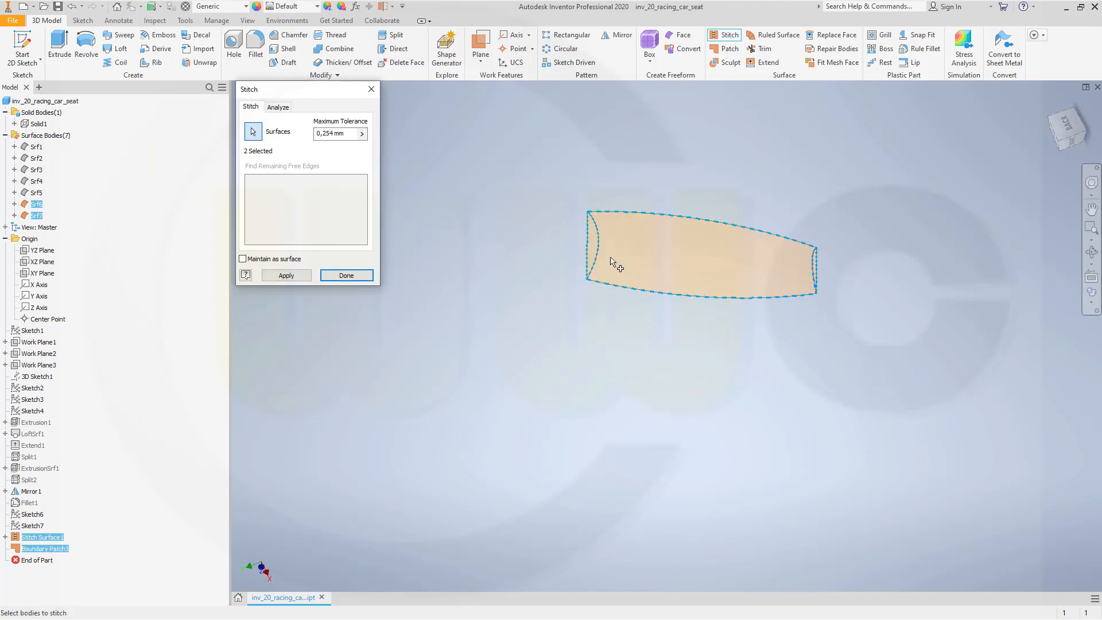
pyautogui.click(287, 276)
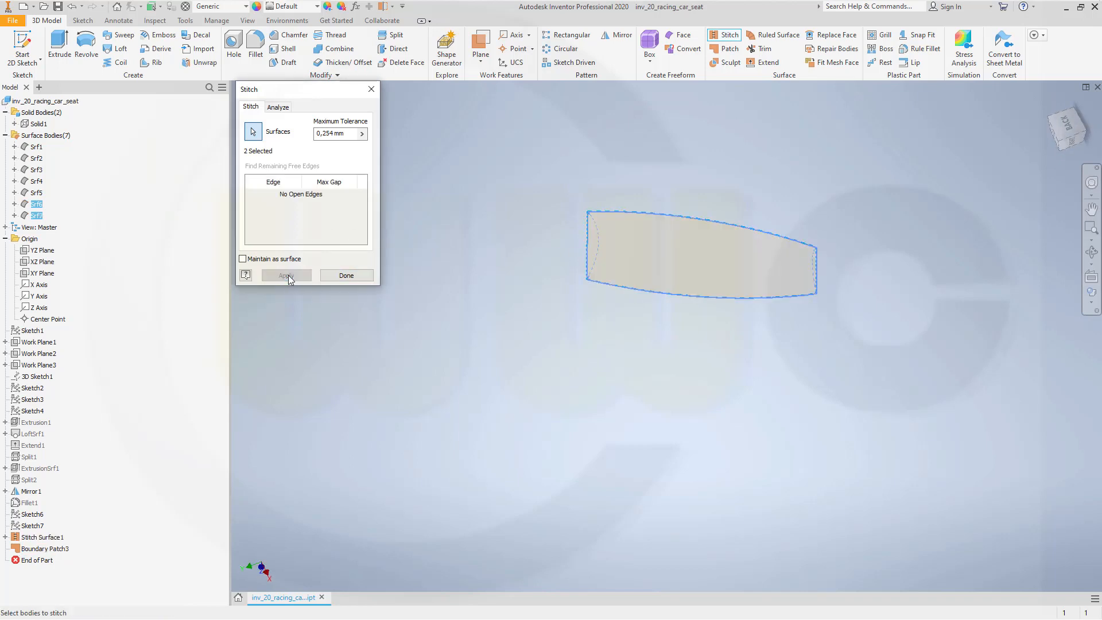
pyautogui.click(349, 278)
# Step: Make the seat's solid body, Solid1, visible again
pyautogui.moveTo(548, 241)
pyautogui.keyDown('shift'); pyautogui.mouseDown(button='middle')
pyautogui.moveTo(546, 275)
pyautogui.moveTo(502, 295)
pyautogui.moveTo(606, 247)
pyautogui.moveTo(541, 248)
pyautogui.mouseUp(button='middle'); pyautogui.keyUp('shift')
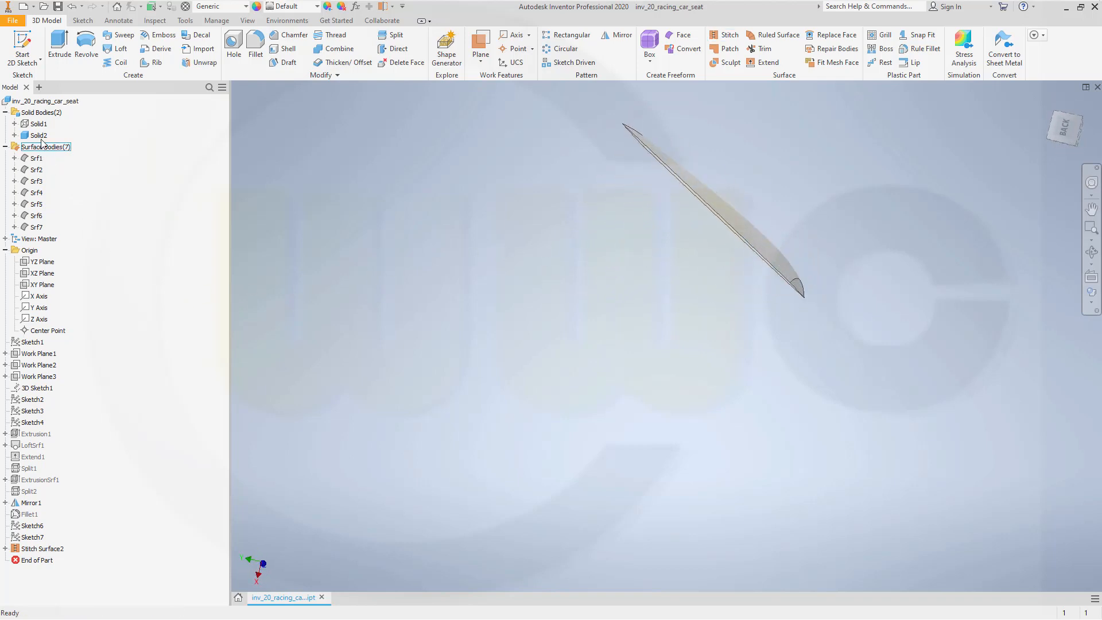
pyautogui.rightClick(38, 124)
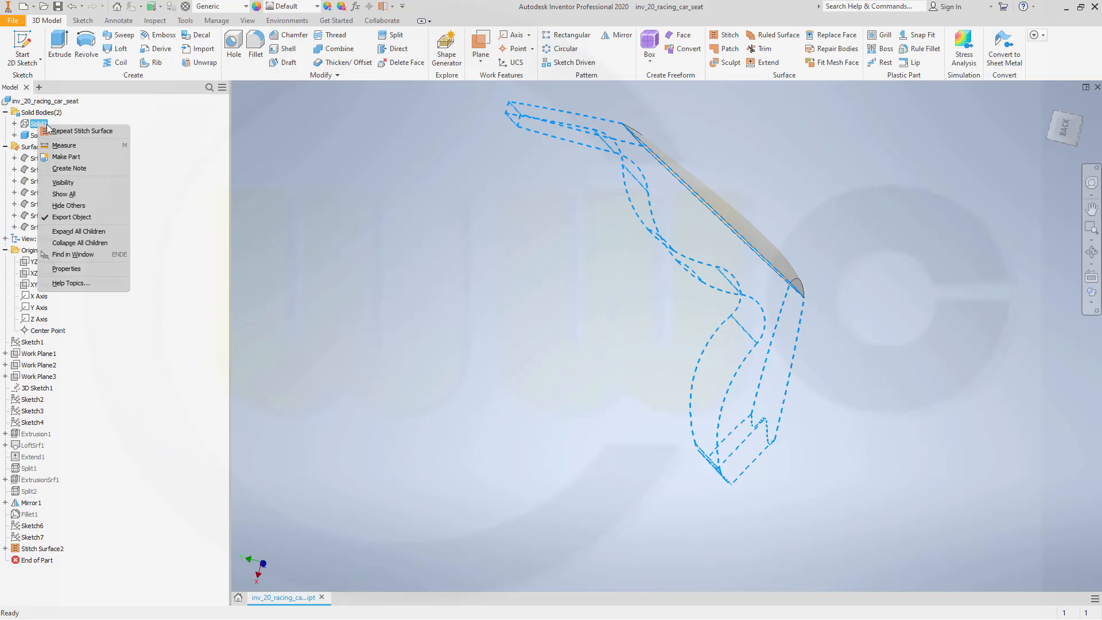
pyautogui.click(71, 183)
# Step: Combine the two solids with Join, using the seat body as the base and the bulged back body as the toolbody
pyautogui.keyDown('shift'); pyautogui.moveTo(473, 258); pyautogui.dragTo(532, 243, button='middle'); pyautogui.keyUp('shift')
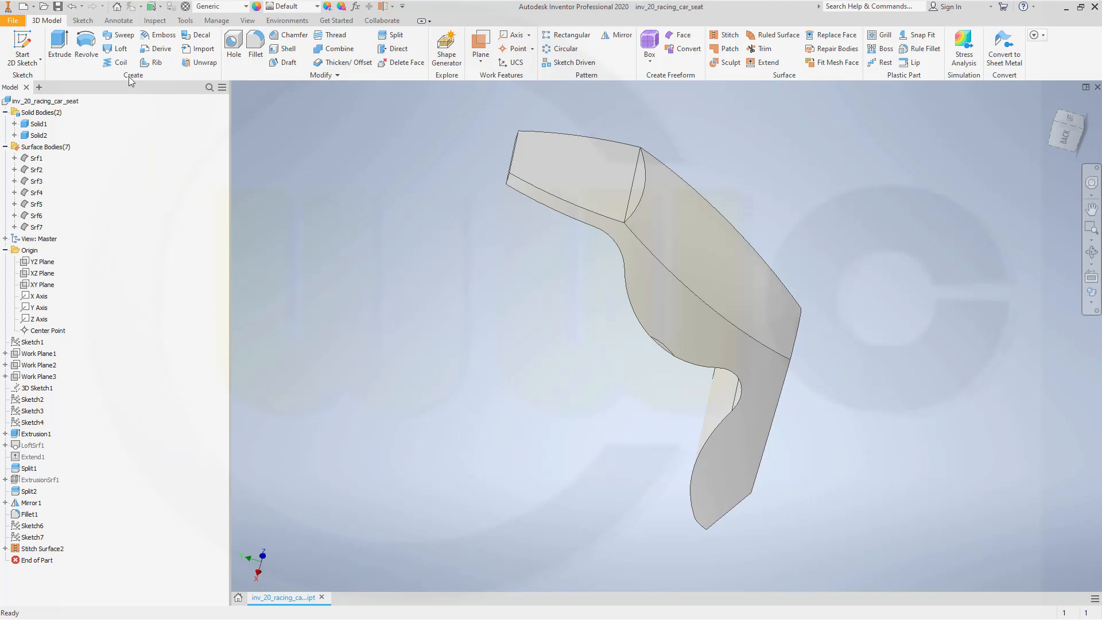
pyautogui.click(336, 48)
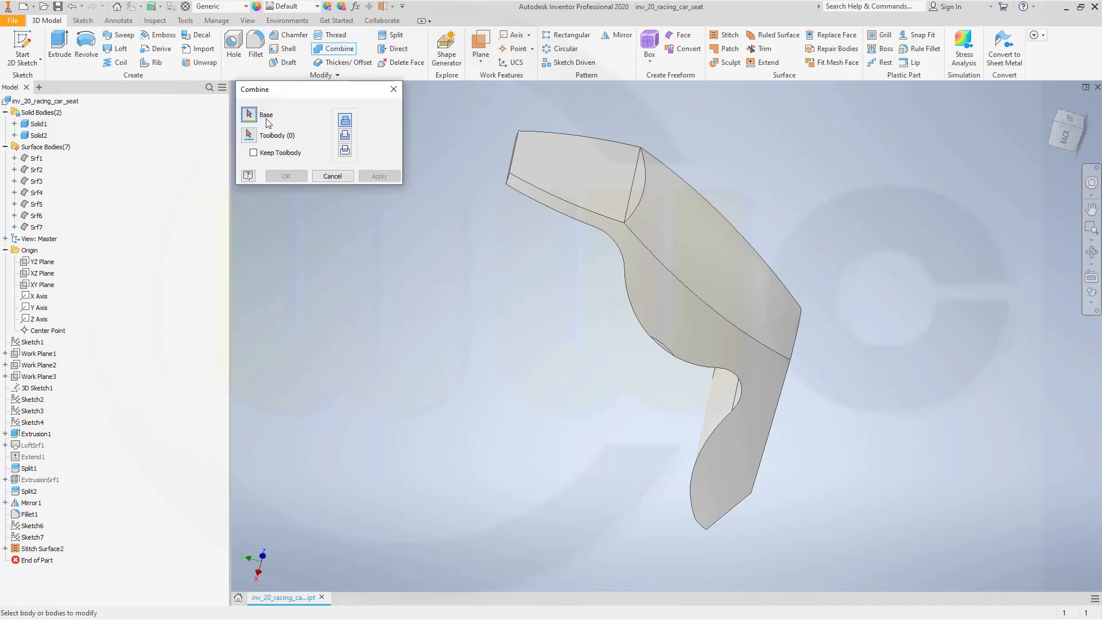
pyautogui.click(609, 202)
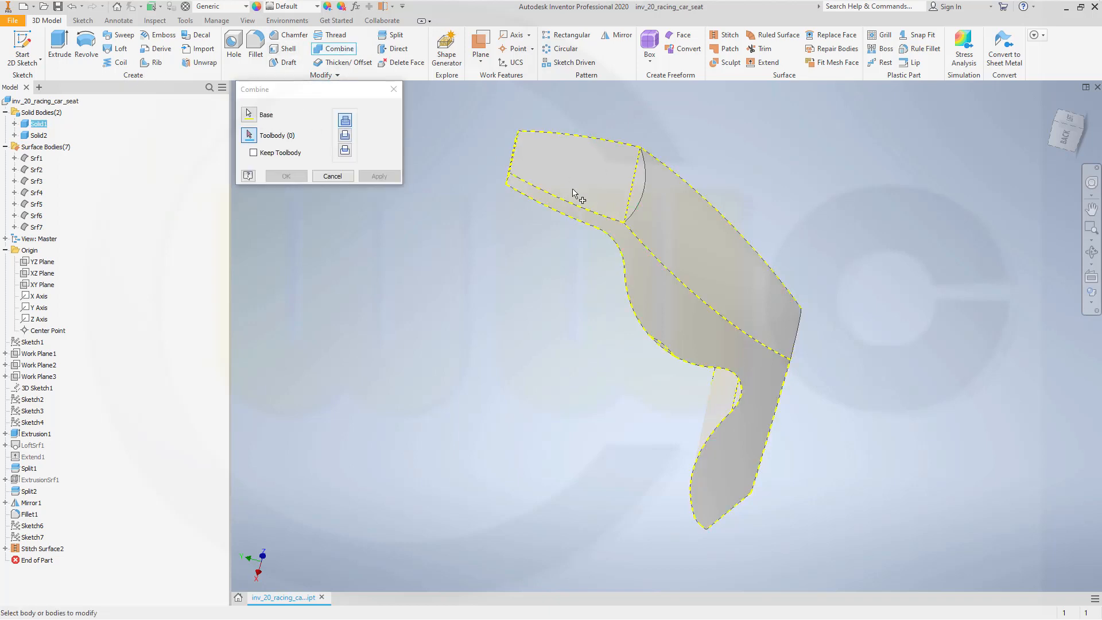
pyautogui.click(698, 231)
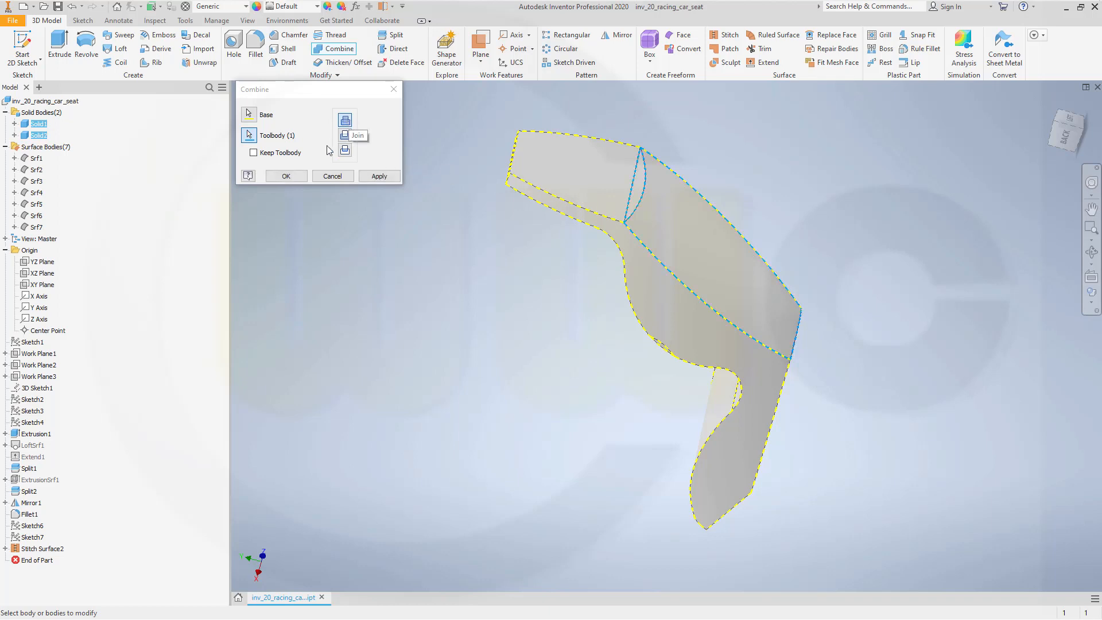
pyautogui.click(295, 182)
pyautogui.keyDown('shift'); pyautogui.moveTo(467, 247); pyautogui.dragTo(452, 307, button='middle'); pyautogui.keyUp('shift')
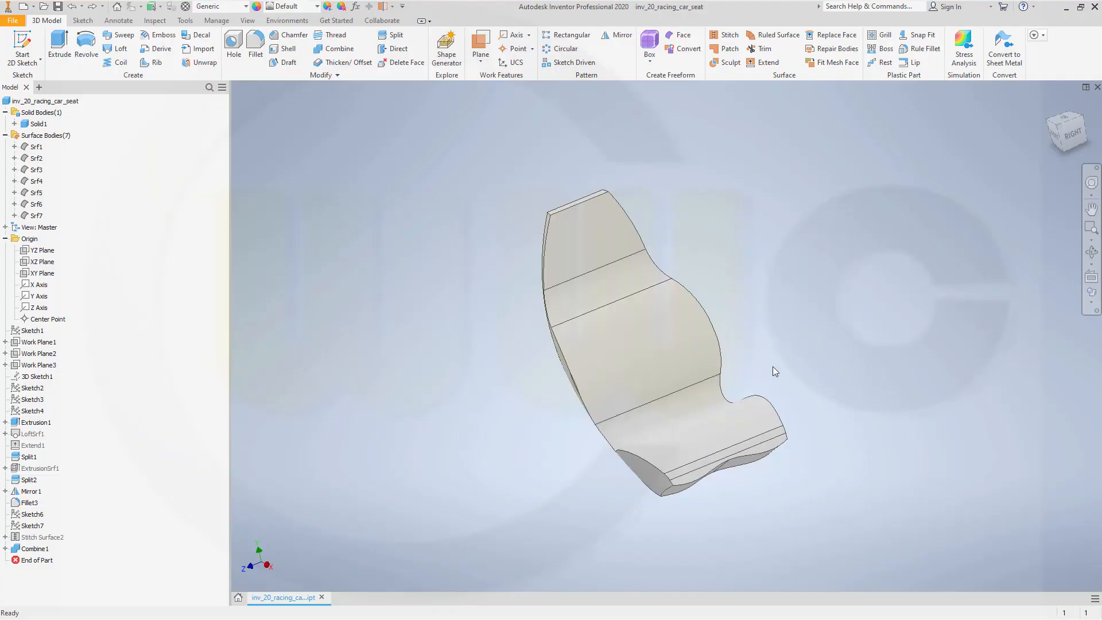
pyautogui.scroll(-5, 783, 368)
pyautogui.scroll(4, 743, 446)
pyautogui.moveTo(643, 419); pyautogui.dragTo(695, 412, button='middle')
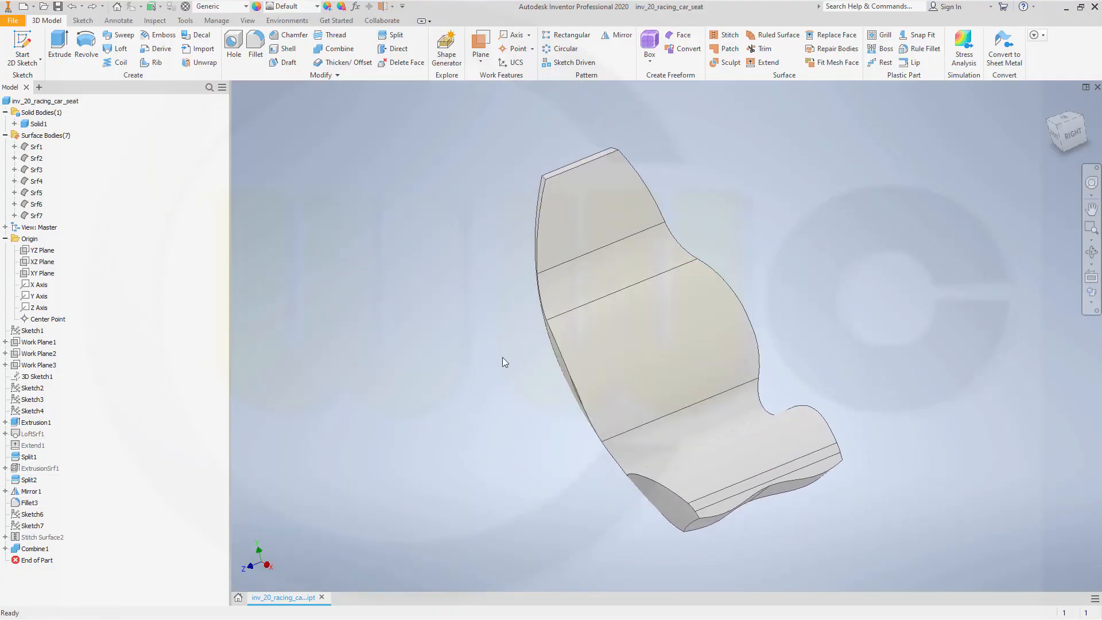
# Step: Delete the Fillet3 feature from the seat model
pyautogui.rightClick(40, 504)
pyautogui.click(53, 465)
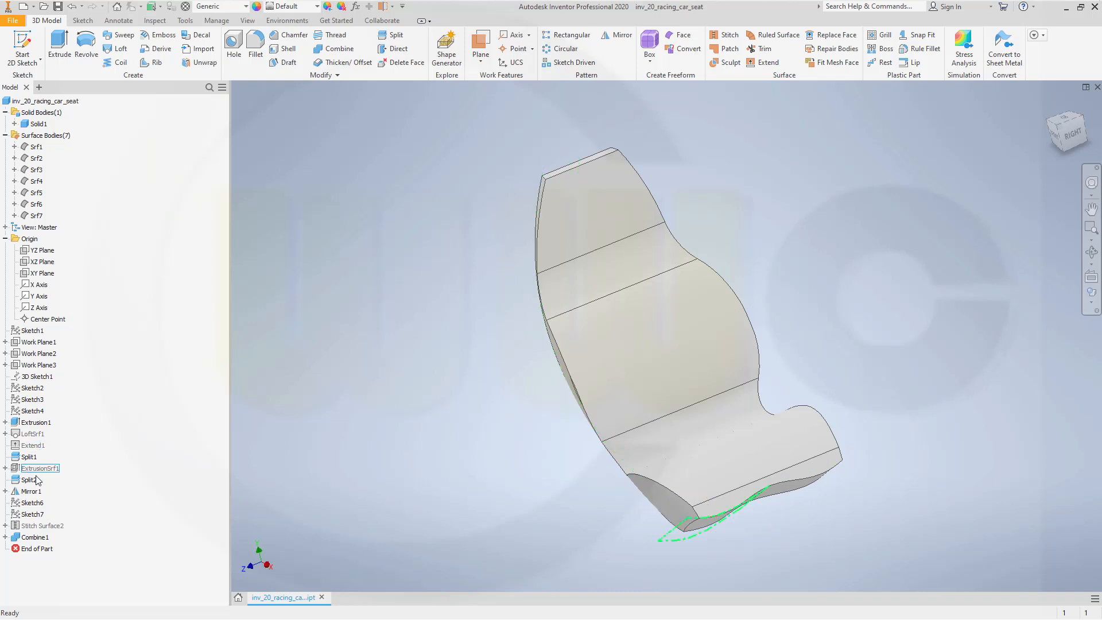
# Step: Edit Sketch5 under ExtrusionSrf1, raise the outer end point of its spline slightly, and finish the sketch
pyautogui.click(6, 468)
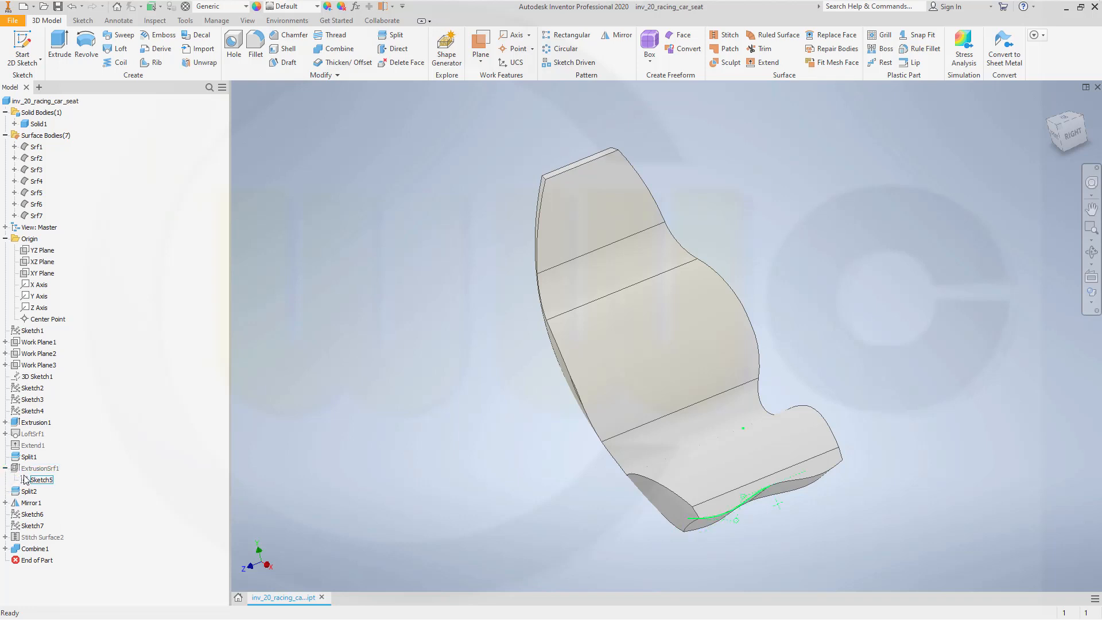
pyautogui.doubleClick(25, 480)
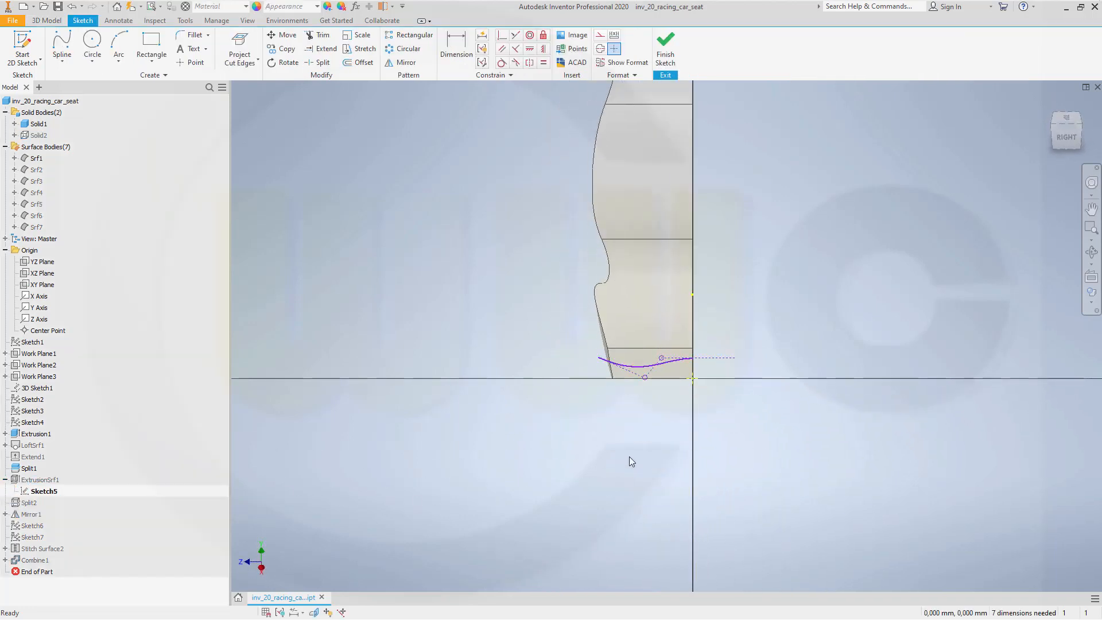
pyautogui.moveTo(658, 364); pyautogui.dragTo(656, 373)
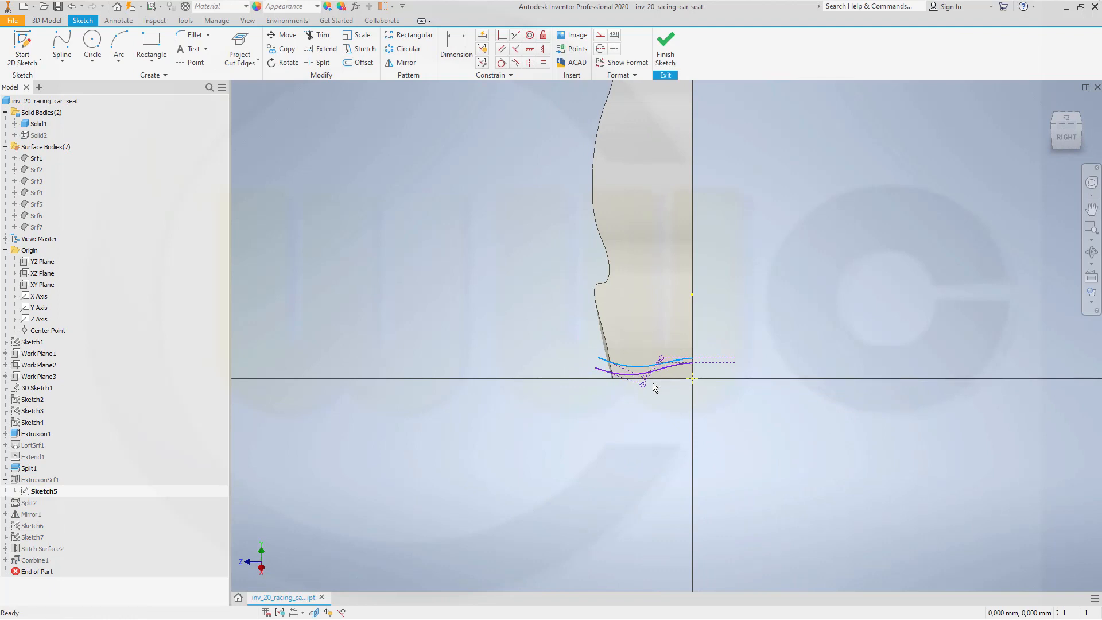
pyautogui.scroll(3, 620, 413)
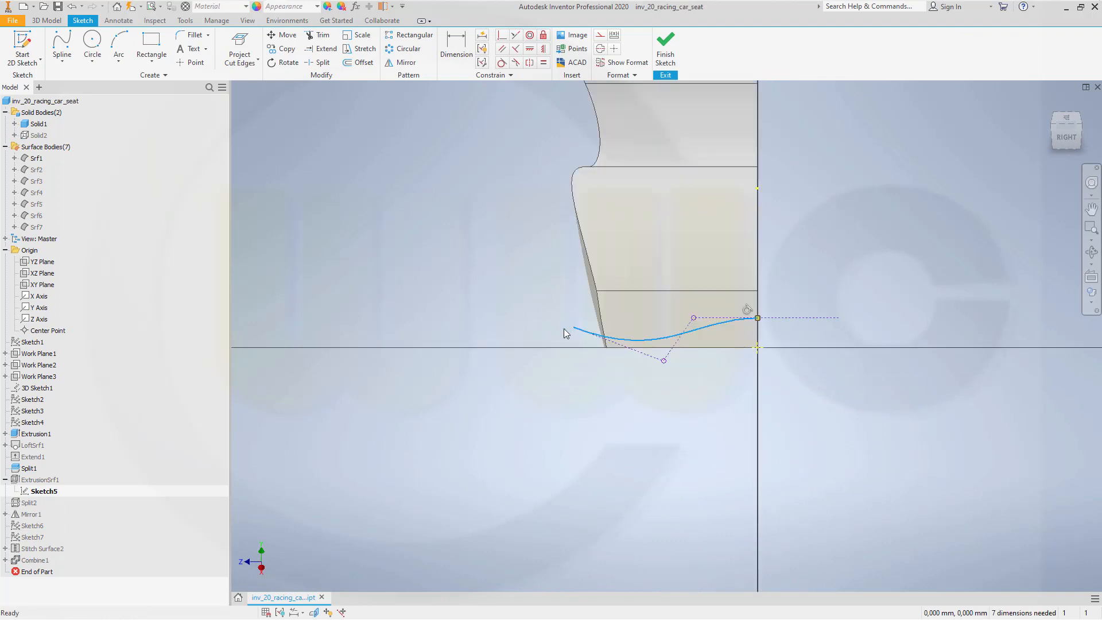
pyautogui.moveTo(573, 331); pyautogui.dragTo(573, 314)
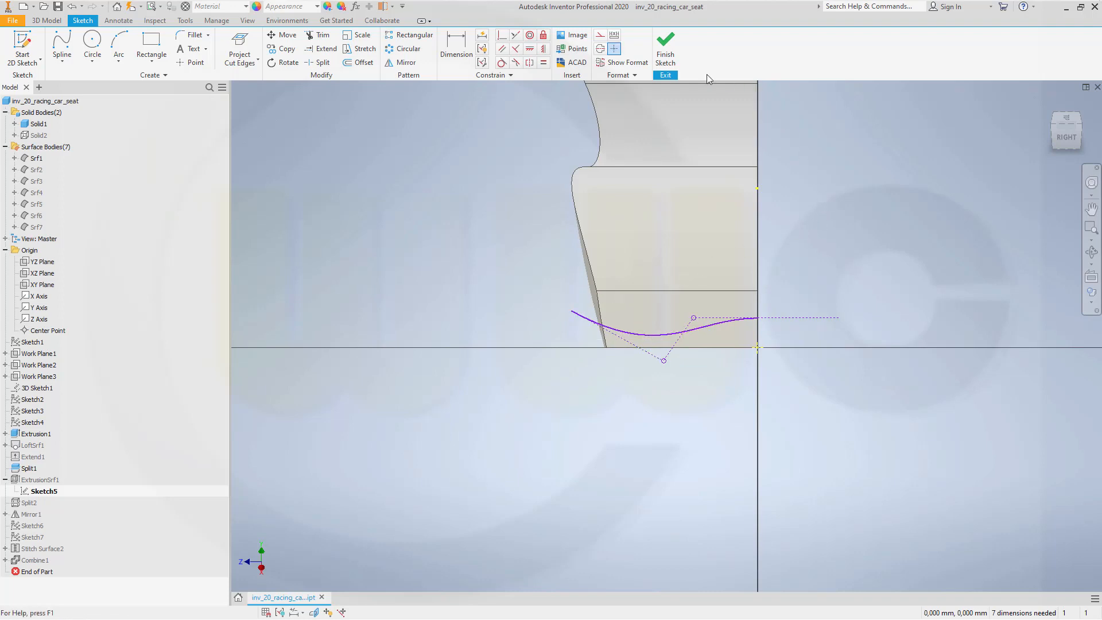
pyautogui.click(666, 49)
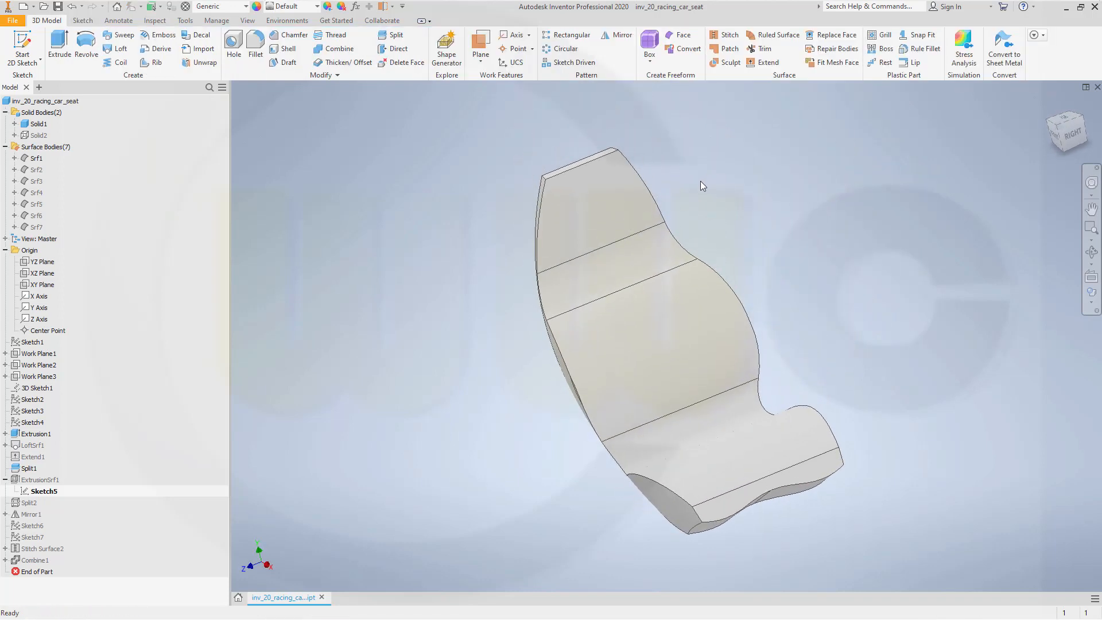
# Step: Fillet the two wavy edges where the seat's underside meets its front face with an 80 mm radius
pyautogui.moveTo(812, 537); pyautogui.dragTo(767, 503, button='middle')
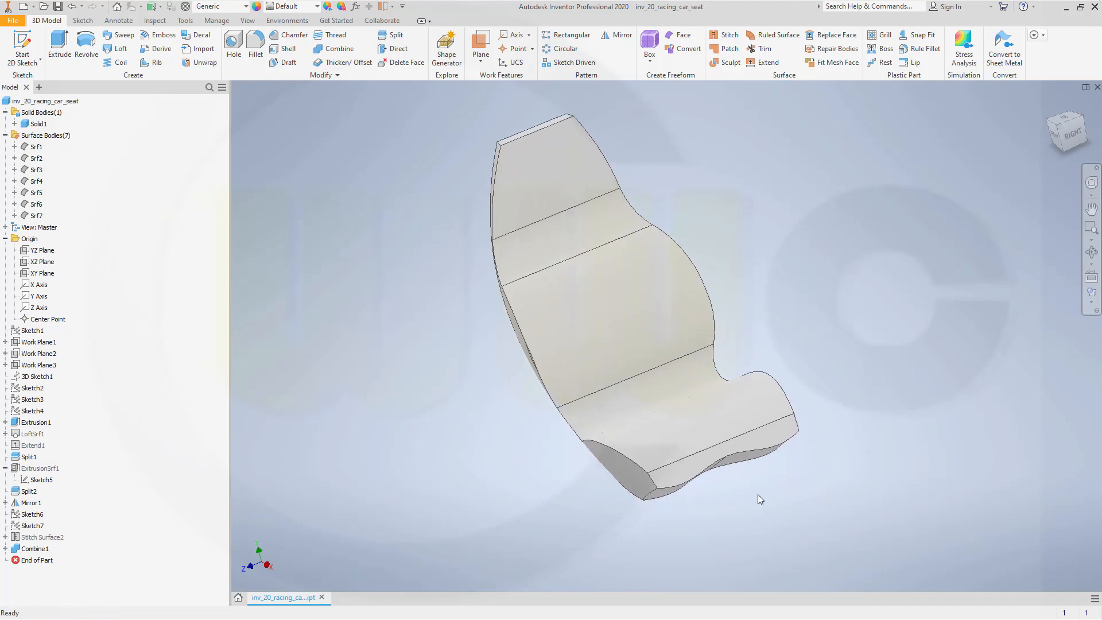
pyautogui.moveTo(561, 337); pyautogui.dragTo(541, 381, button='middle')
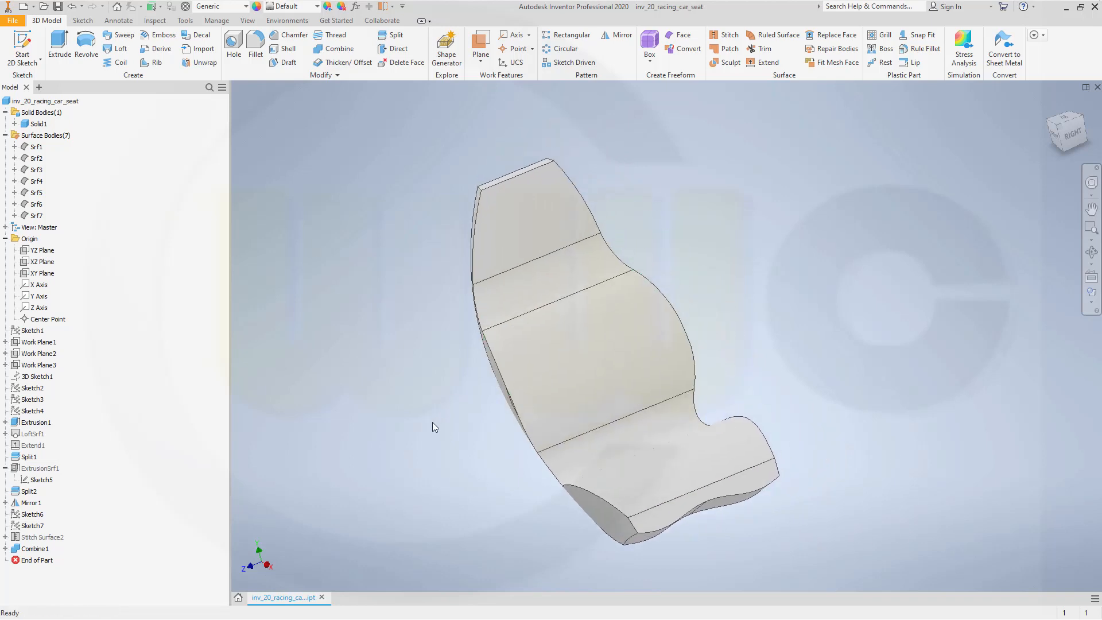
pyautogui.keyDown('shift'); pyautogui.moveTo(408, 424); pyautogui.dragTo(577, 333, button='middle'); pyautogui.keyUp('shift')
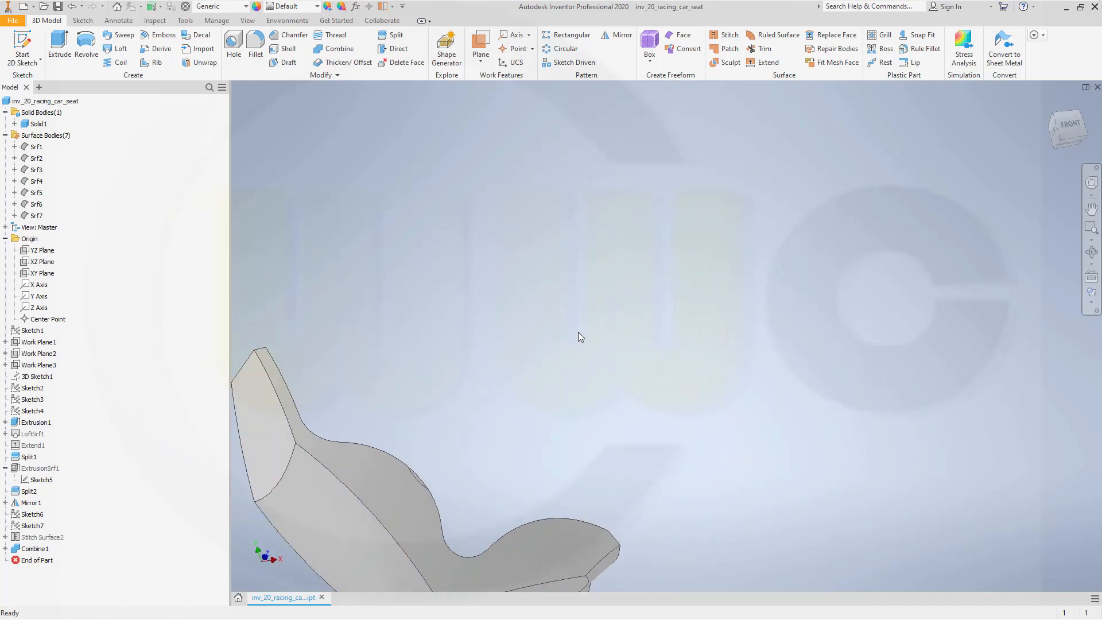
pyautogui.moveTo(537, 369); pyautogui.dragTo(677, 265, button='middle')
pyautogui.keyDown('shift'); pyautogui.moveTo(524, 472); pyautogui.dragTo(455, 320, button='middle'); pyautogui.keyUp('shift')
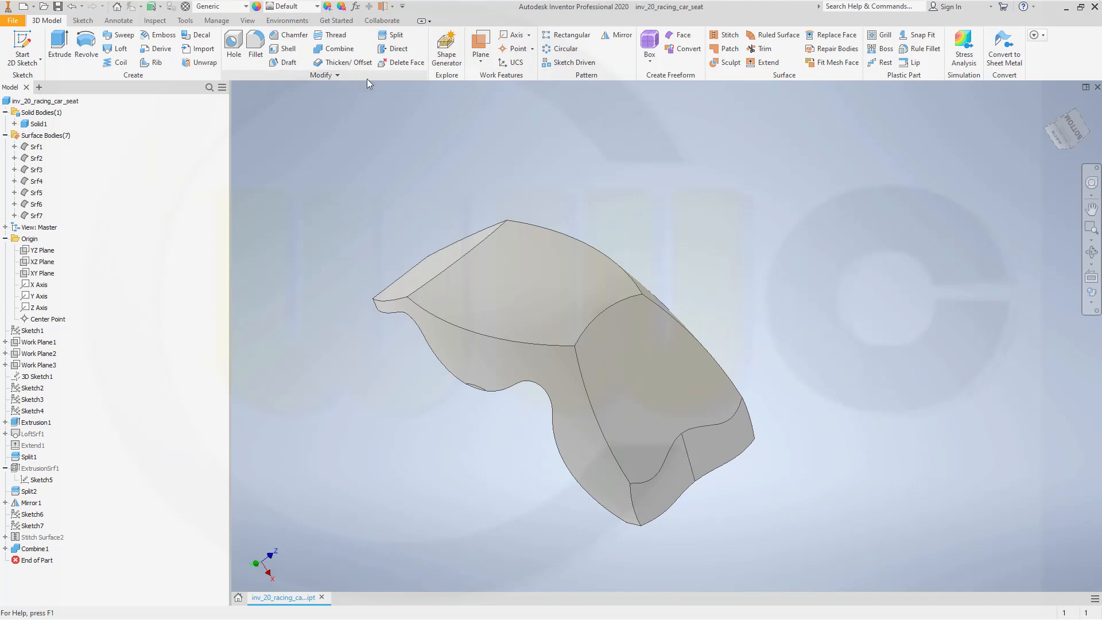
pyautogui.click(256, 46)
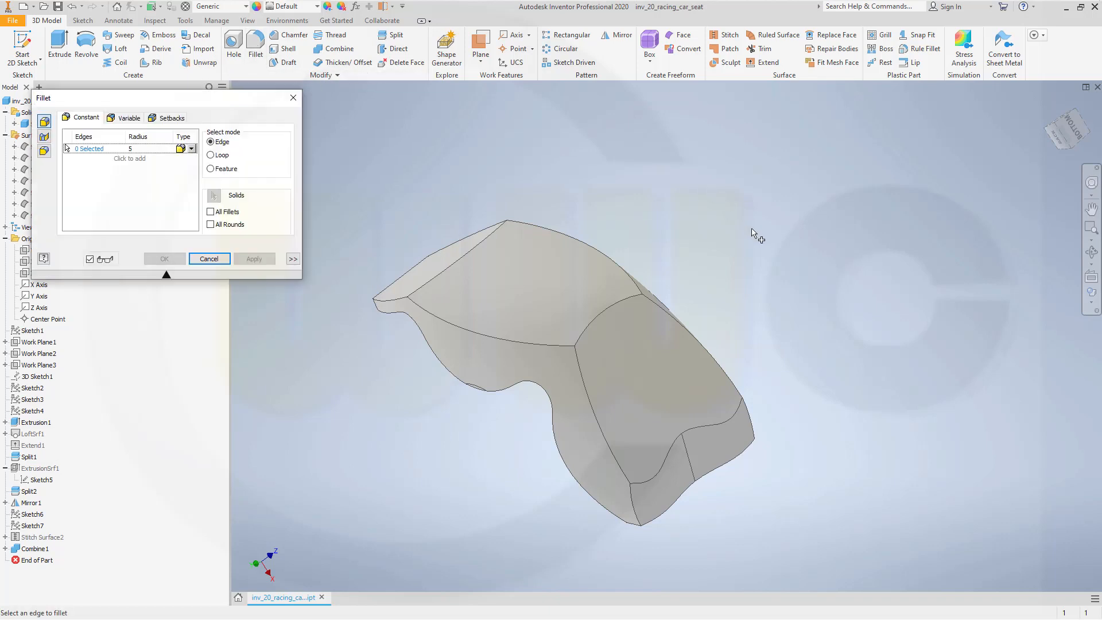
pyautogui.click(142, 149)
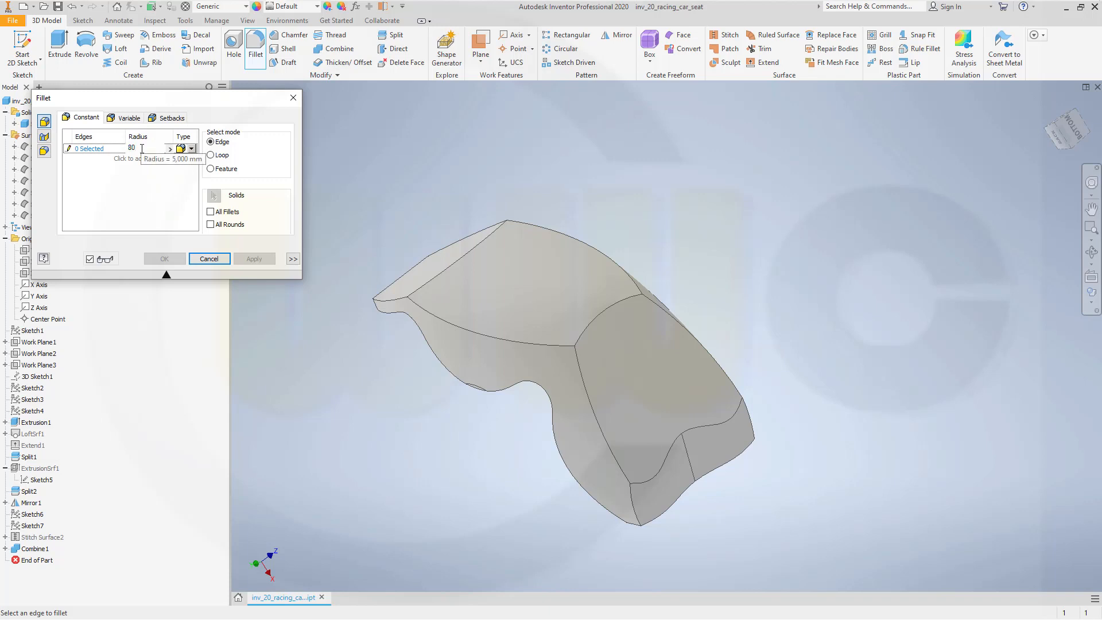
pyautogui.write('80')
pyautogui.click(657, 473)
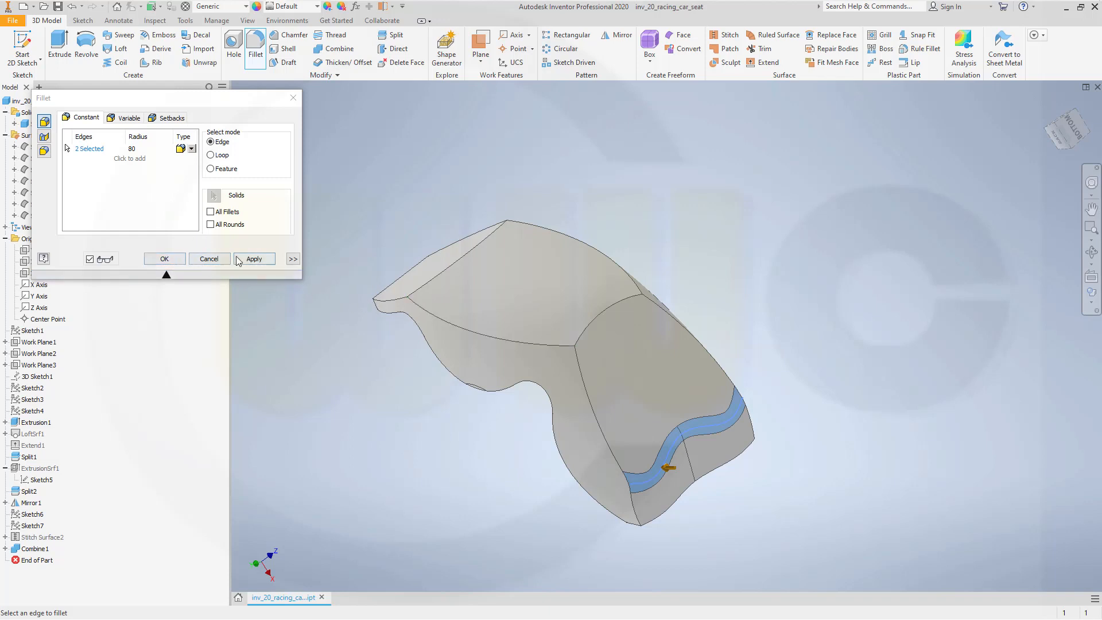
pyautogui.click(253, 259)
# Step: Fillet the two long rear side edges of the backrest and the cross edge below the headrest with an 80 mm radius
pyautogui.keyDown('shift'); pyautogui.moveTo(492, 247); pyautogui.dragTo(714, 300, button='middle'); pyautogui.keyUp('shift')
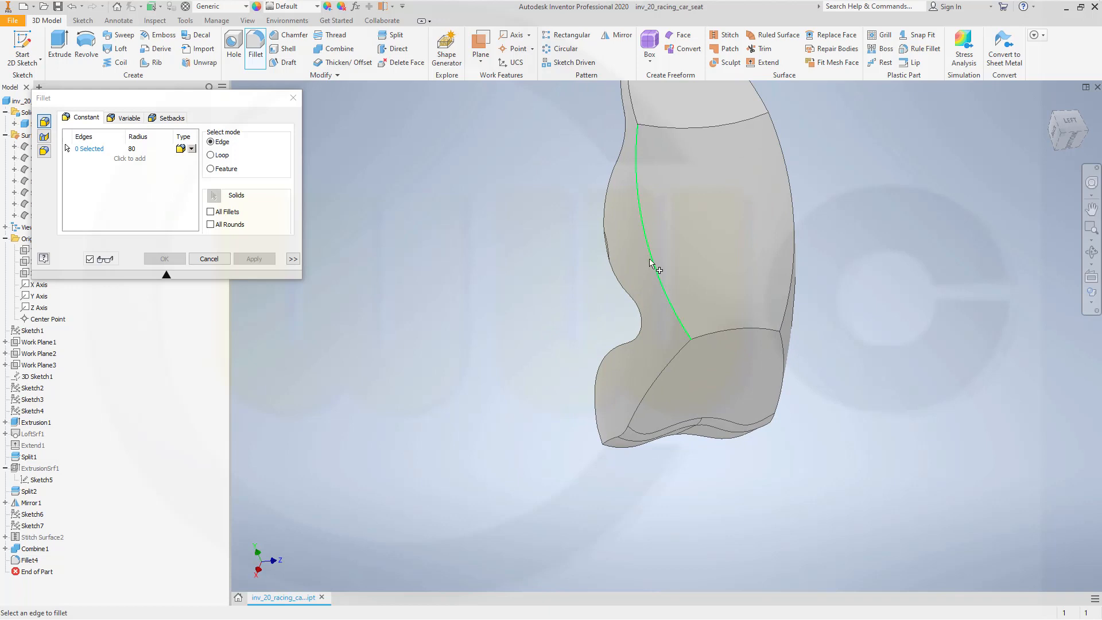
pyautogui.click(651, 263)
pyautogui.click(796, 240)
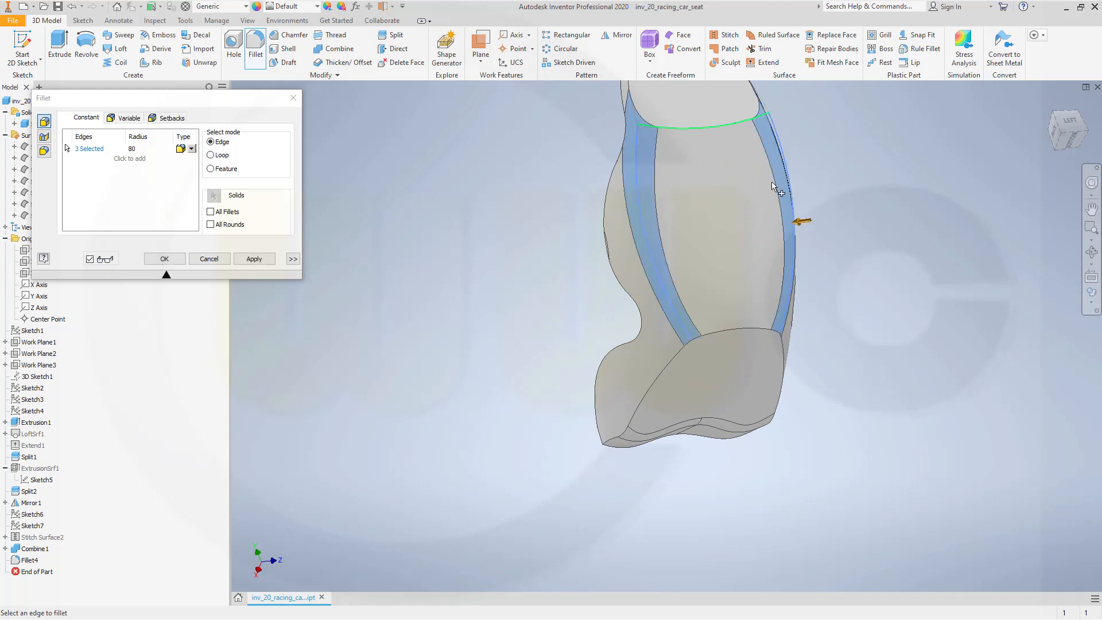
pyautogui.click(253, 259)
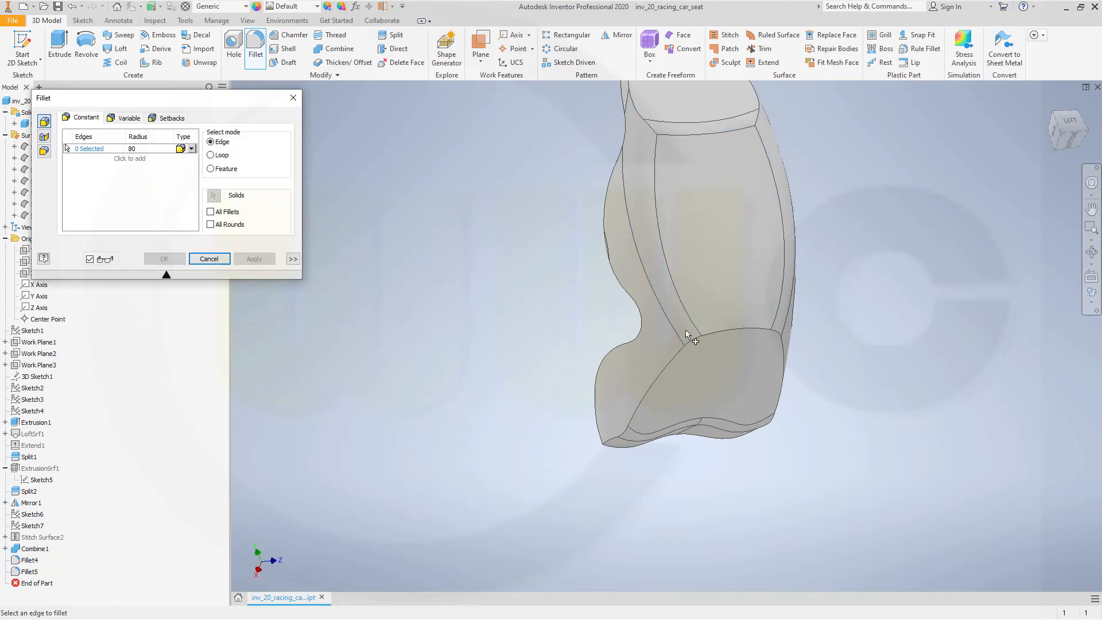
# Step: Fillet the cross edge between backrest and seat base and the connected underside edges with a 50 mm radius, and end the Fillet command
pyautogui.click(720, 331)
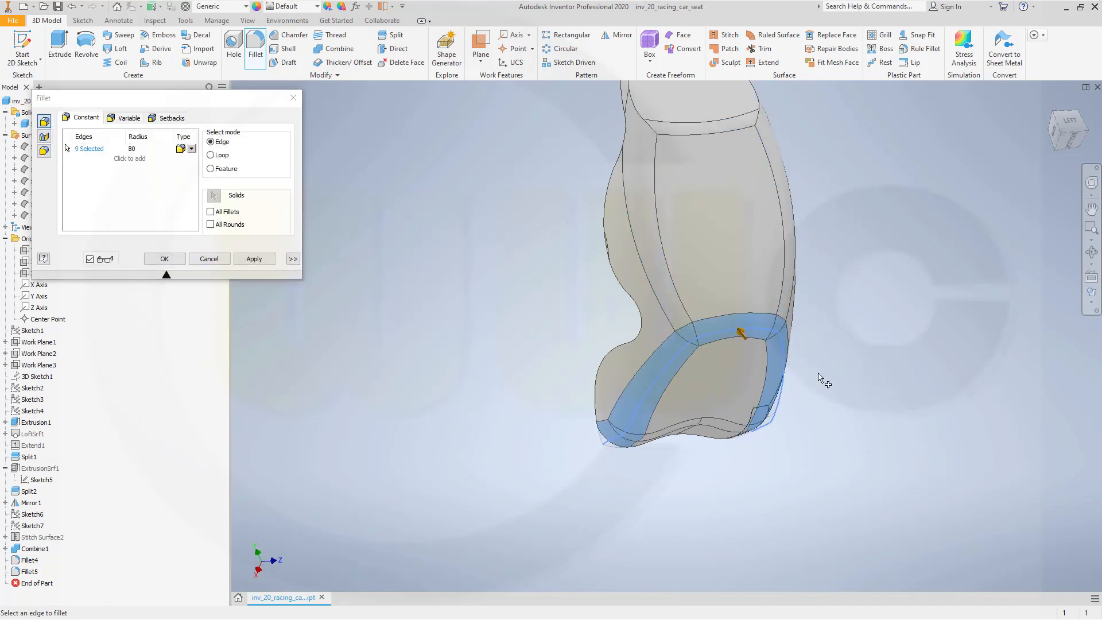
pyautogui.keyDown('shift'); pyautogui.moveTo(825, 381); pyautogui.dragTo(740, 342, button='middle'); pyautogui.keyUp('shift')
pyautogui.click(142, 148)
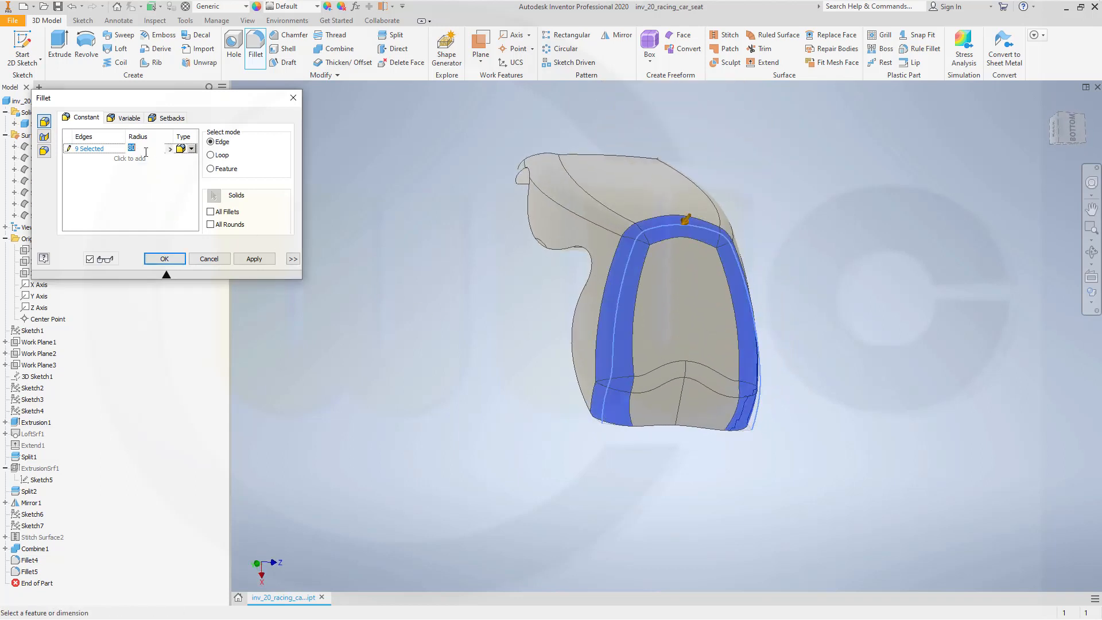
pyautogui.write('50')
pyautogui.press('Return')
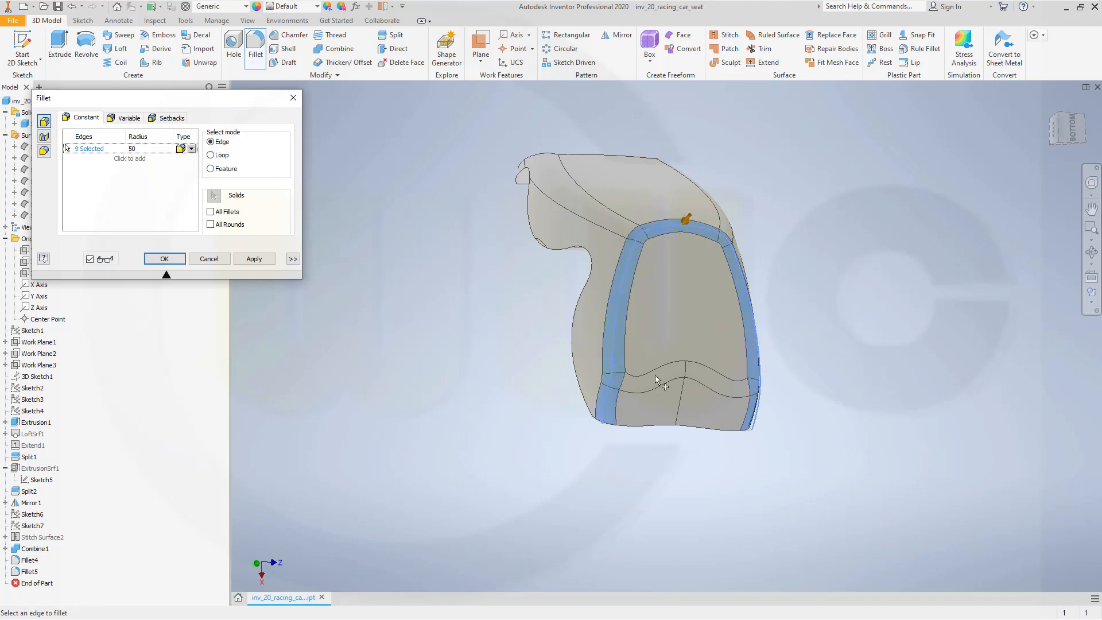
pyautogui.scroll(2, 656, 374)
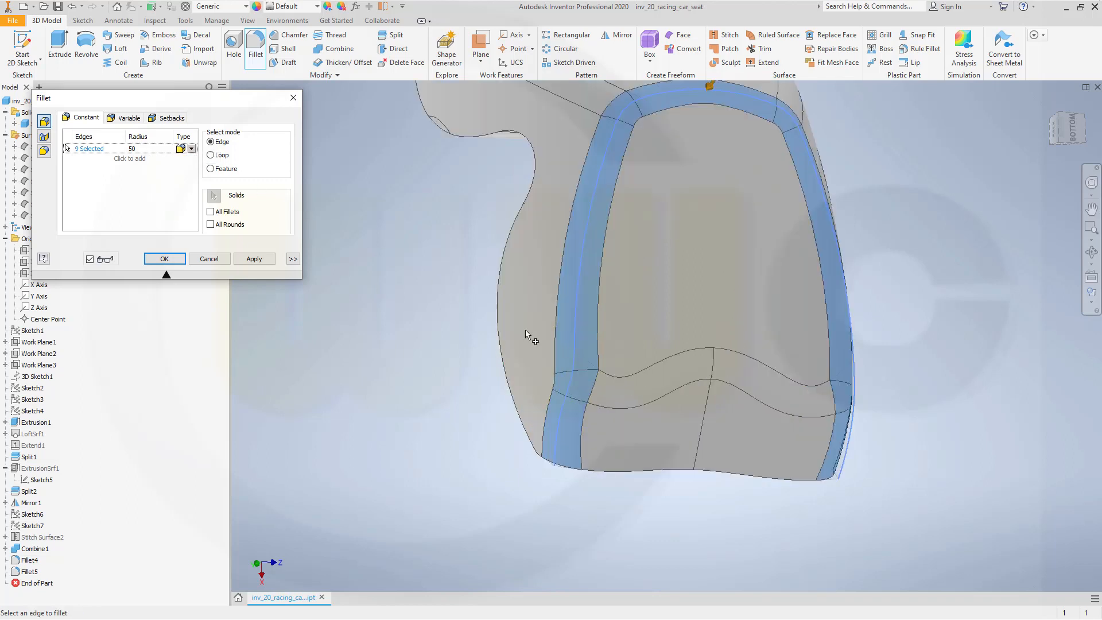
pyautogui.click(257, 261)
pyautogui.scroll(-5, 450, 269)
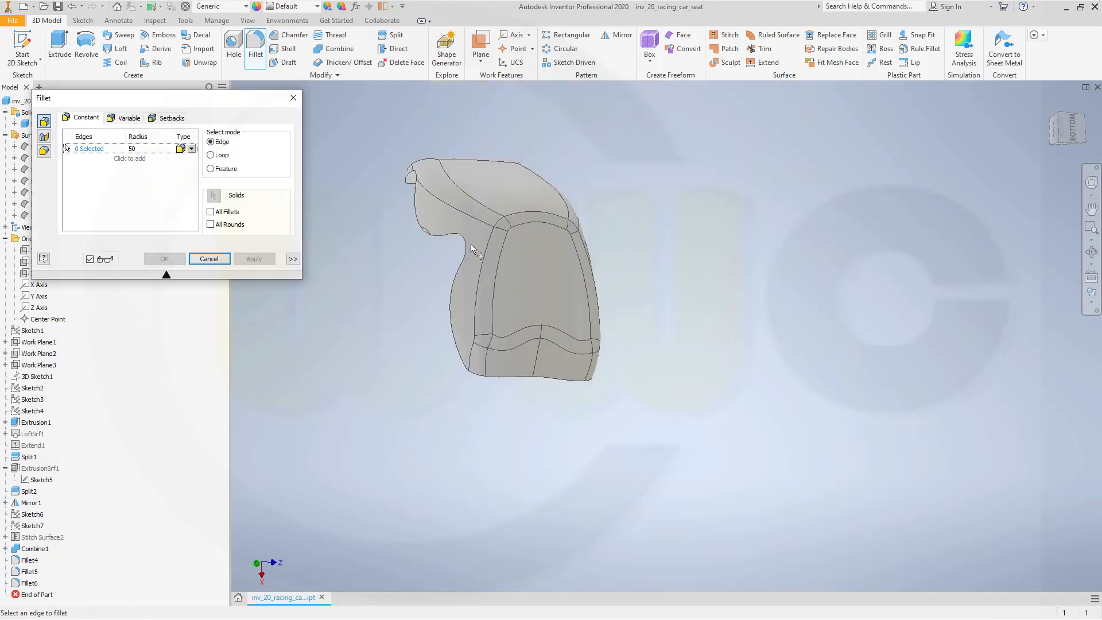
pyautogui.keyDown('shift'); pyautogui.moveTo(471, 244); pyautogui.dragTo(625, 314, button='middle'); pyautogui.keyUp('shift')
pyautogui.moveTo(625, 314); pyautogui.dragTo(731, 311, button='middle')
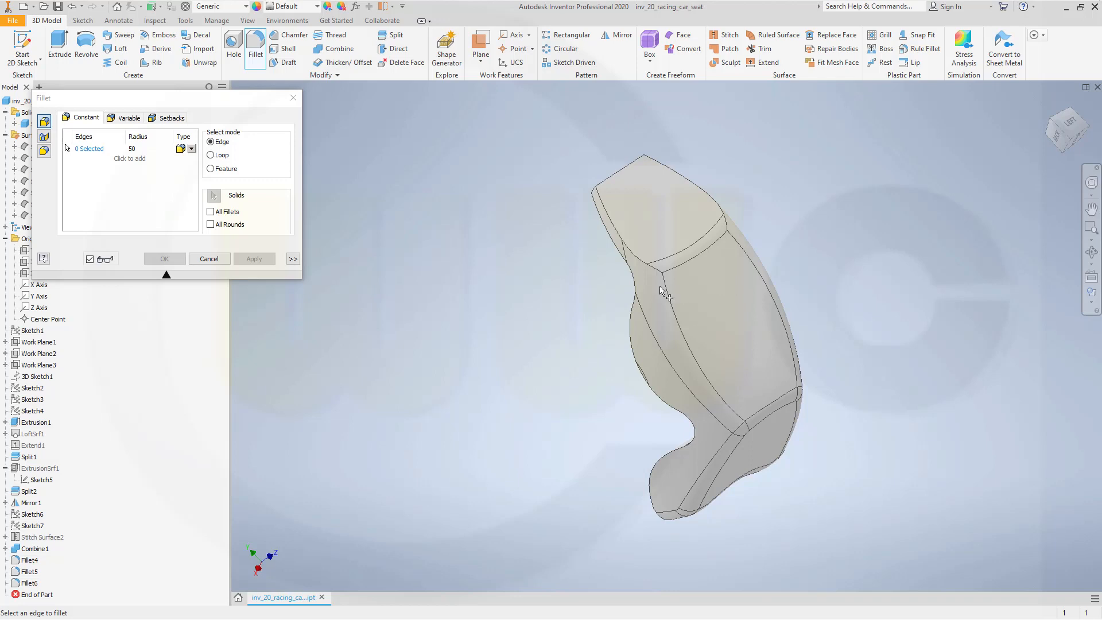
pyautogui.click(209, 259)
# Step: Shell the seat with a 30 mm thickness, removing the chain of front seating faces and the front lip face
pyautogui.keyDown('shift'); pyautogui.moveTo(454, 303); pyautogui.dragTo(735, 256, button='middle'); pyautogui.keyUp('shift')
pyautogui.keyDown('shift'); pyautogui.moveTo(698, 307); pyautogui.dragTo(724, 287, button='middle'); pyautogui.keyUp('shift')
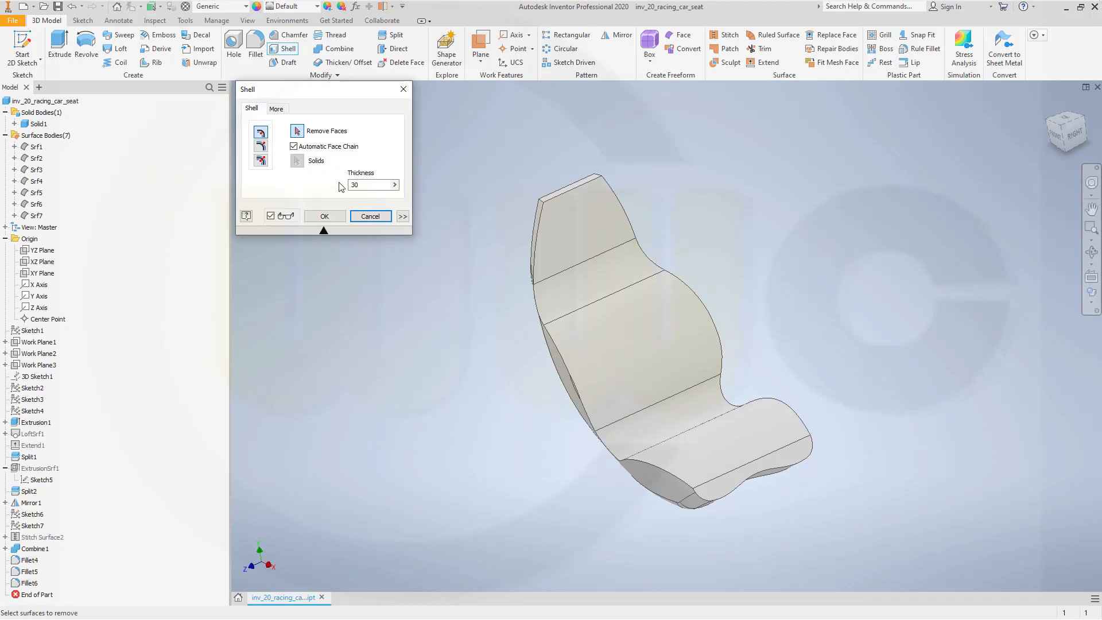
pyautogui.click(581, 253)
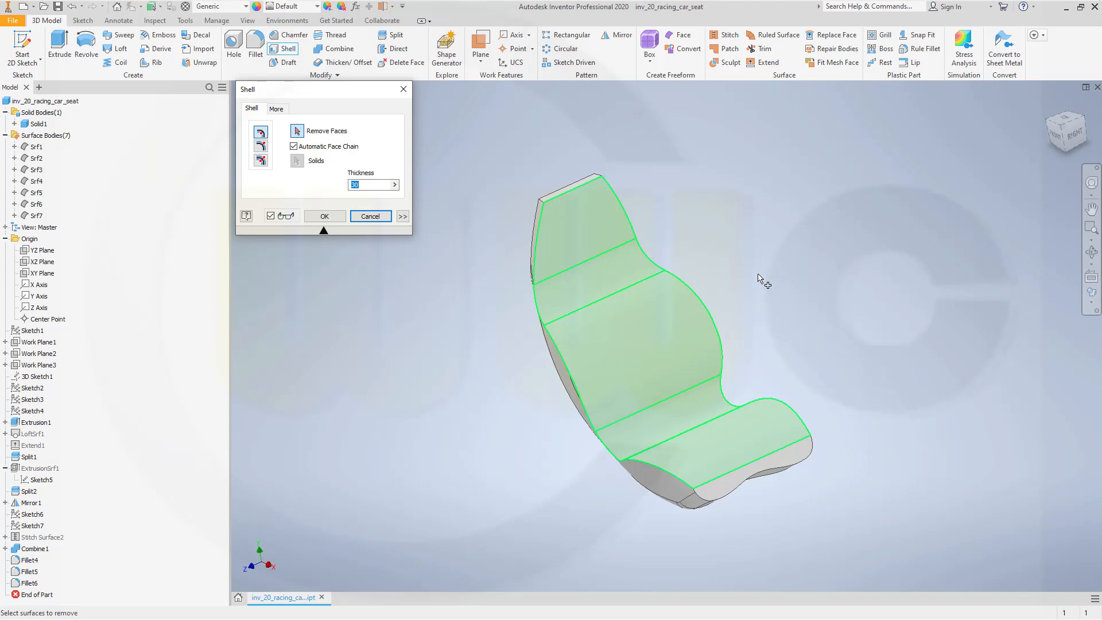
pyautogui.click(648, 288)
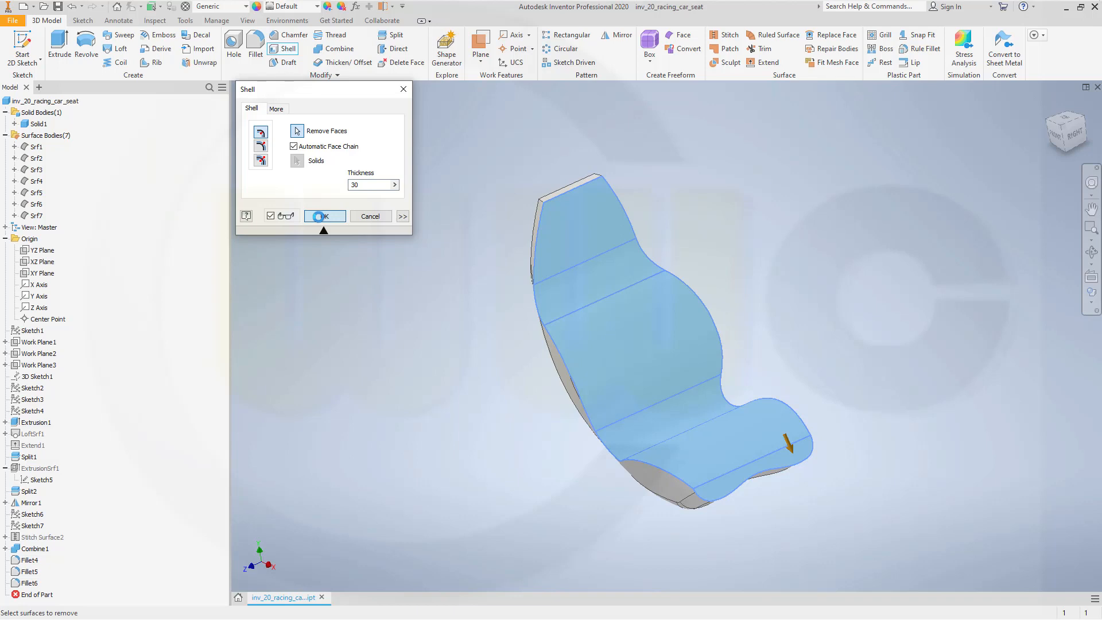
pyautogui.click(318, 216)
# Step: Fillet the two short corner edges on the front rim of the shelled seat with a 50 mm radius
pyautogui.keyDown('shift'); pyautogui.moveTo(630, 379); pyautogui.dragTo(593, 317, button='middle'); pyautogui.keyUp('shift')
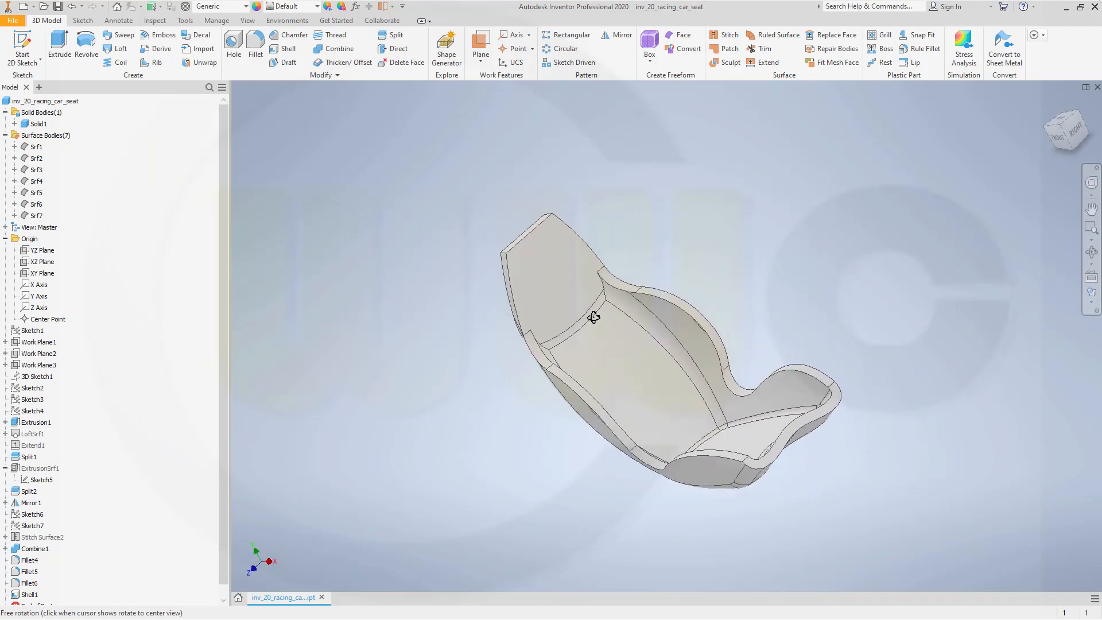
pyautogui.click(255, 47)
pyautogui.scroll(5, 741, 390)
pyautogui.scroll(-3, 763, 470)
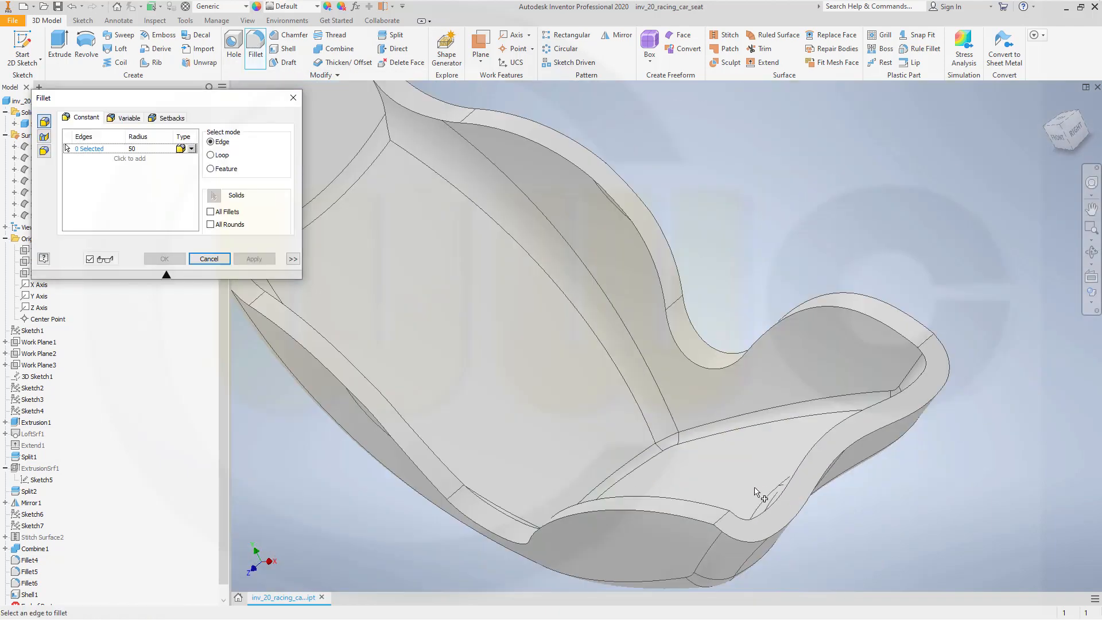
pyautogui.click(721, 522)
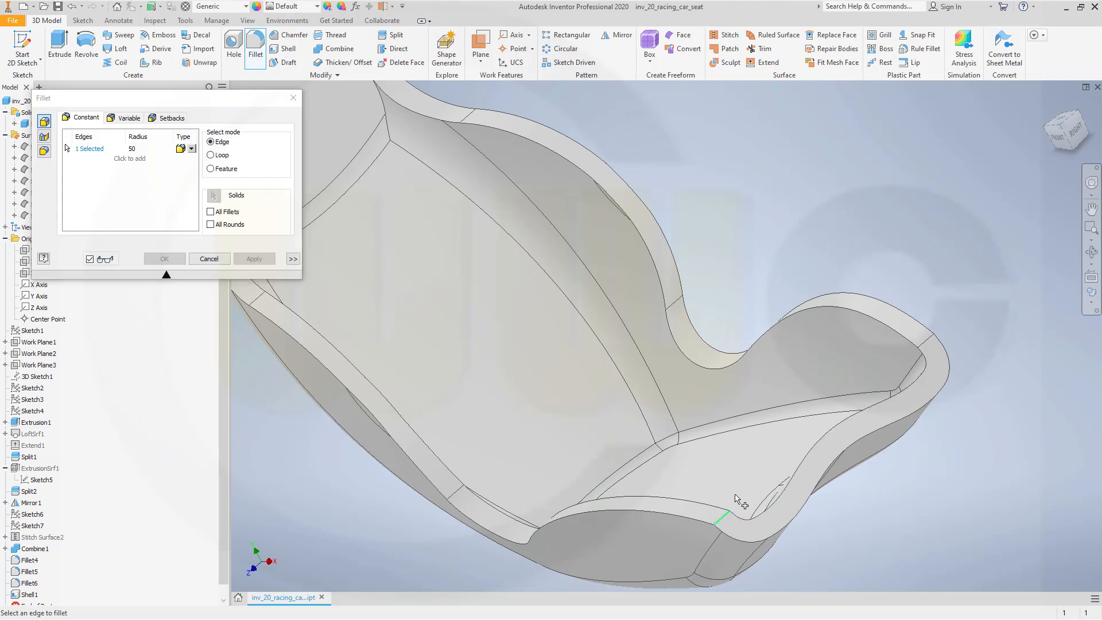
pyautogui.click(925, 344)
pyautogui.click(254, 259)
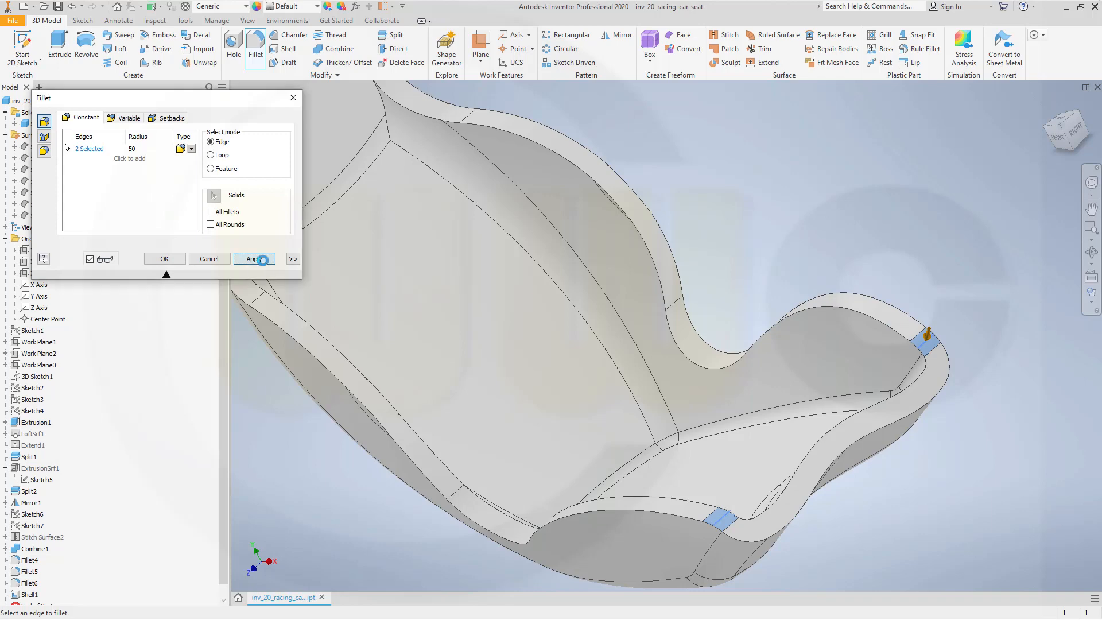
# Step: Fillet the two upper corner edges of the headrest with a 100 mm radius
pyautogui.moveTo(576, 325); pyautogui.dragTo(777, 424, button='middle')
pyautogui.moveTo(524, 305); pyautogui.dragTo(581, 300, button='middle')
pyautogui.moveTo(471, 232); pyautogui.dragTo(613, 297, button='middle')
pyautogui.click(469, 222)
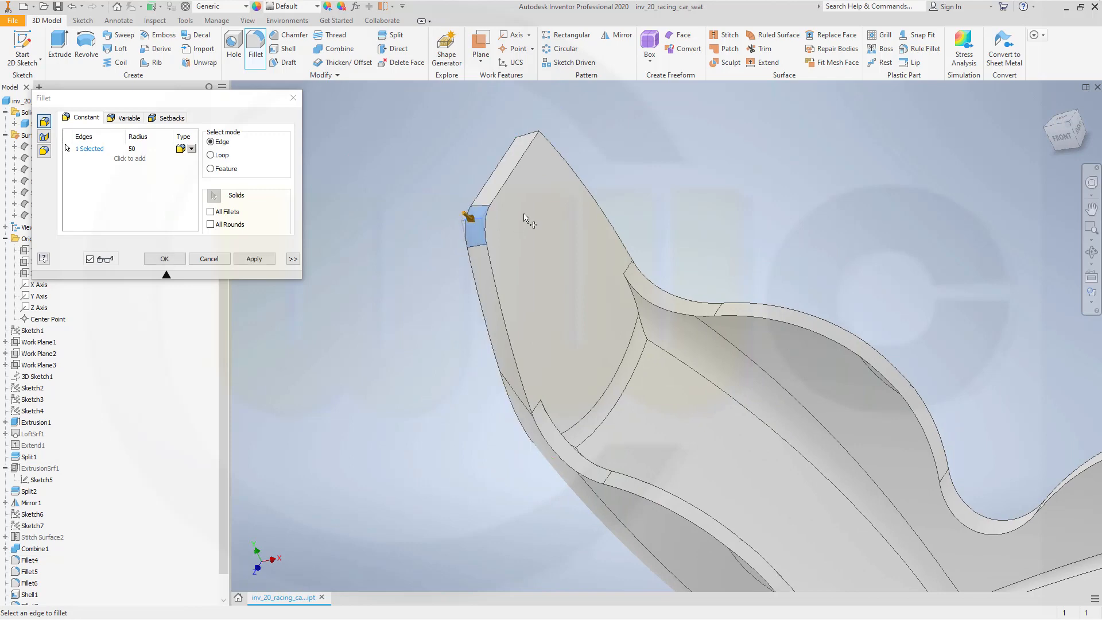
pyautogui.keyDown('shift'); pyautogui.moveTo(526, 218); pyautogui.dragTo(551, 299, button='middle'); pyautogui.keyUp('shift')
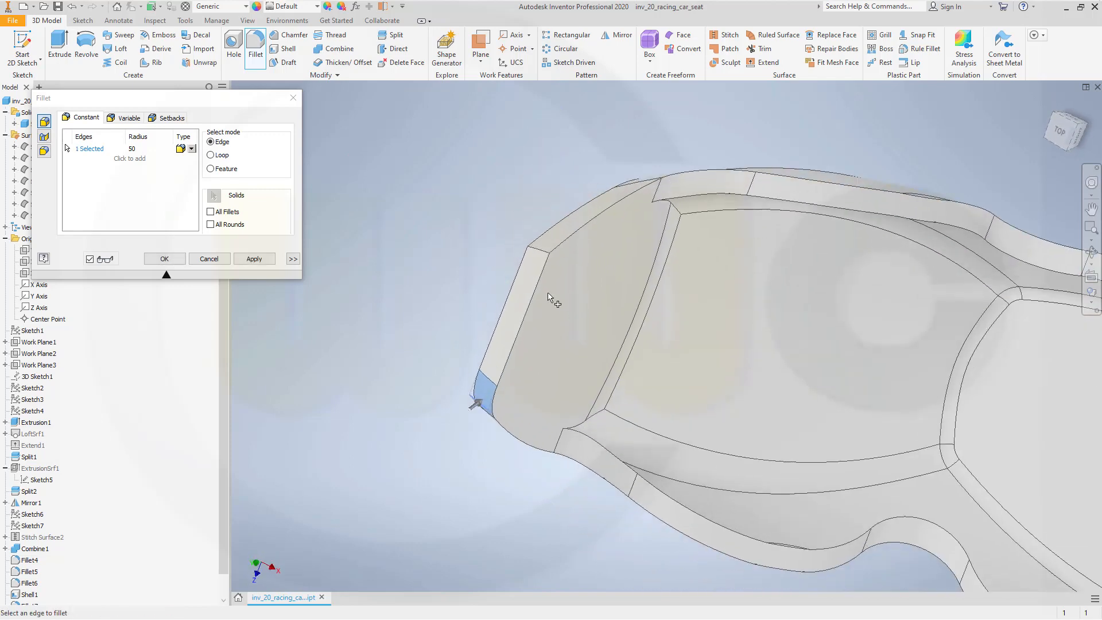
pyautogui.click(535, 253)
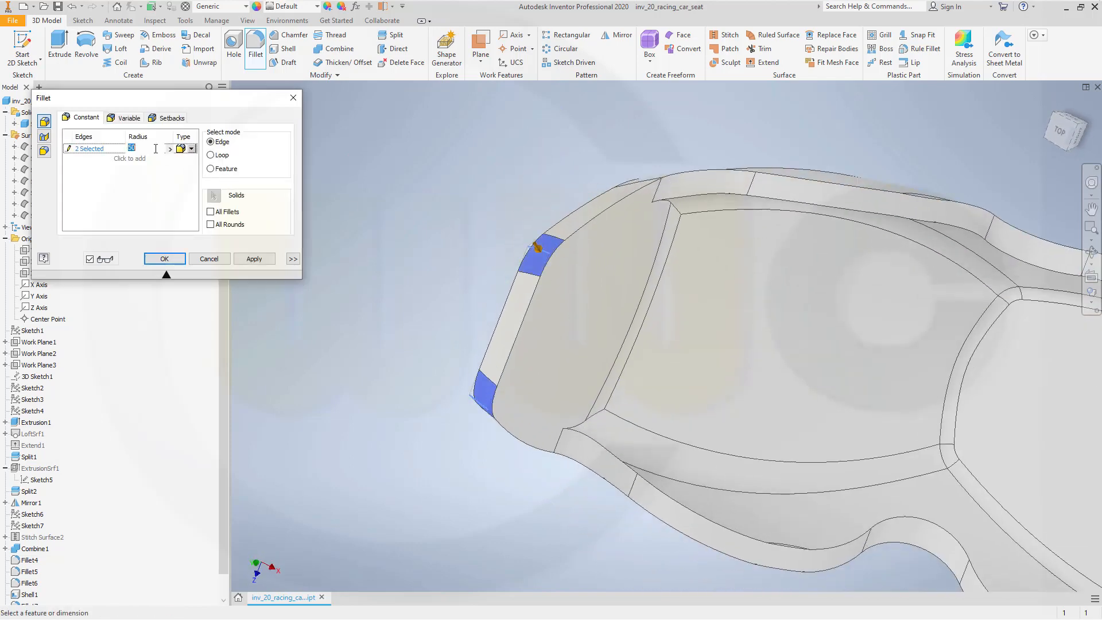
pyautogui.write('100')
pyautogui.click(66, 148)
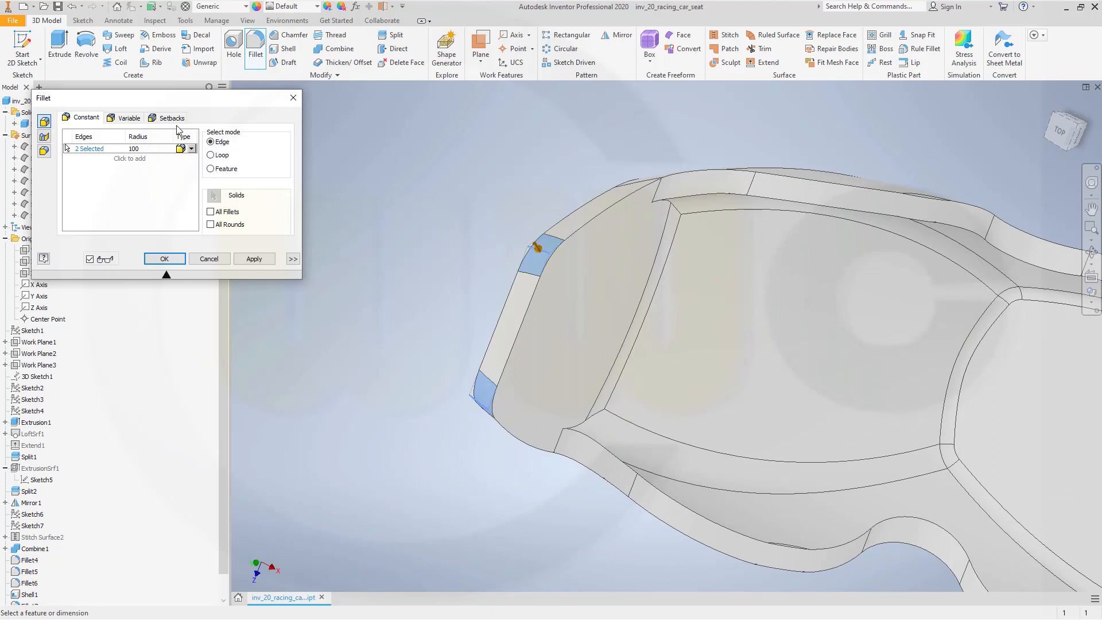
pyautogui.click(164, 259)
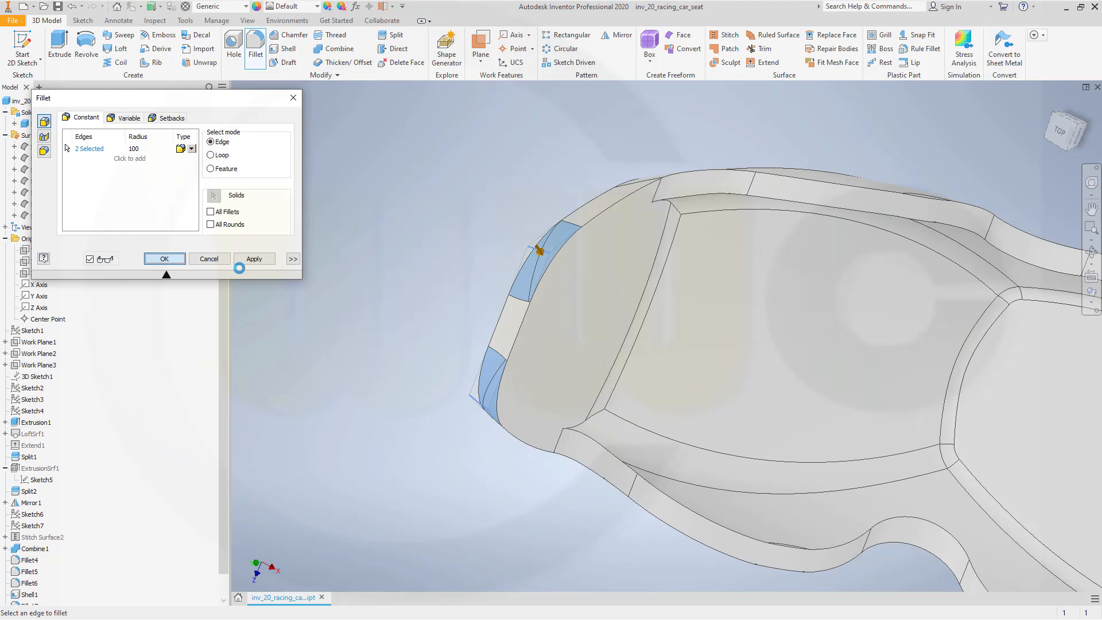
# Step: Fillet the continuous outer rim edges around the seat shell and headrest with a 10 mm radius
pyautogui.keyDown('shift'); pyautogui.moveTo(481, 386); pyautogui.dragTo(474, 339, button='middle'); pyautogui.keyUp('shift')
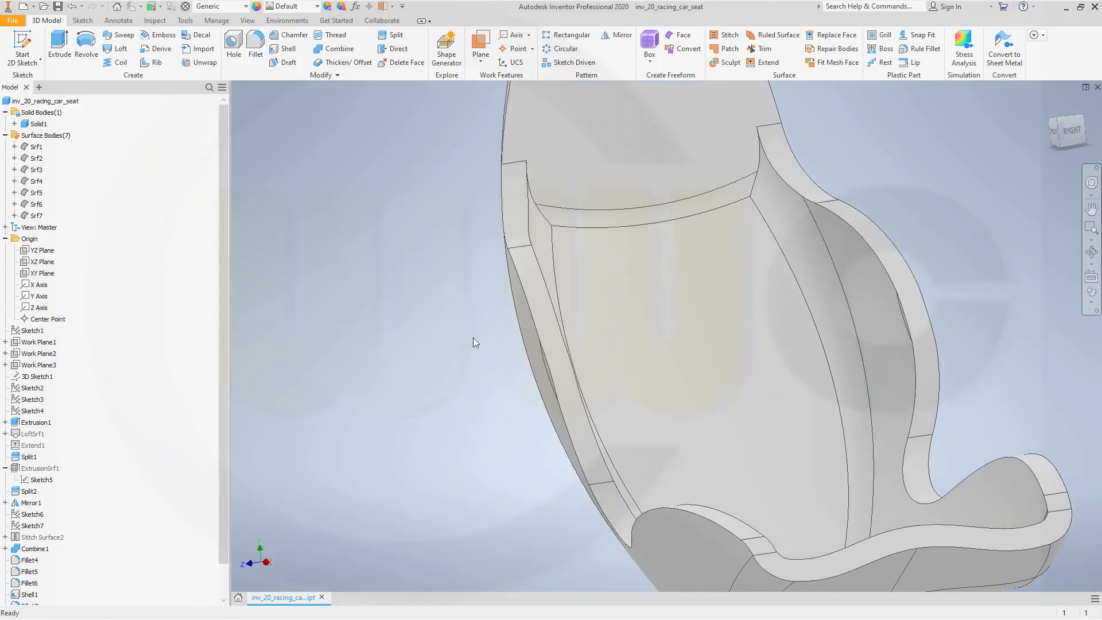
pyautogui.click(256, 46)
pyautogui.click(153, 151)
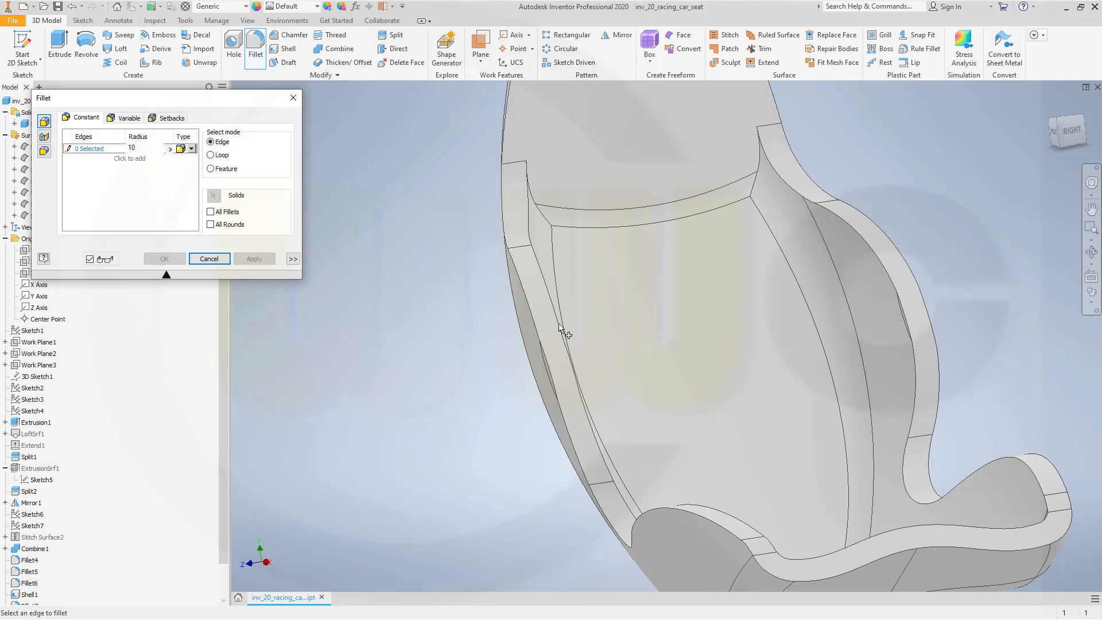
pyautogui.click(586, 441)
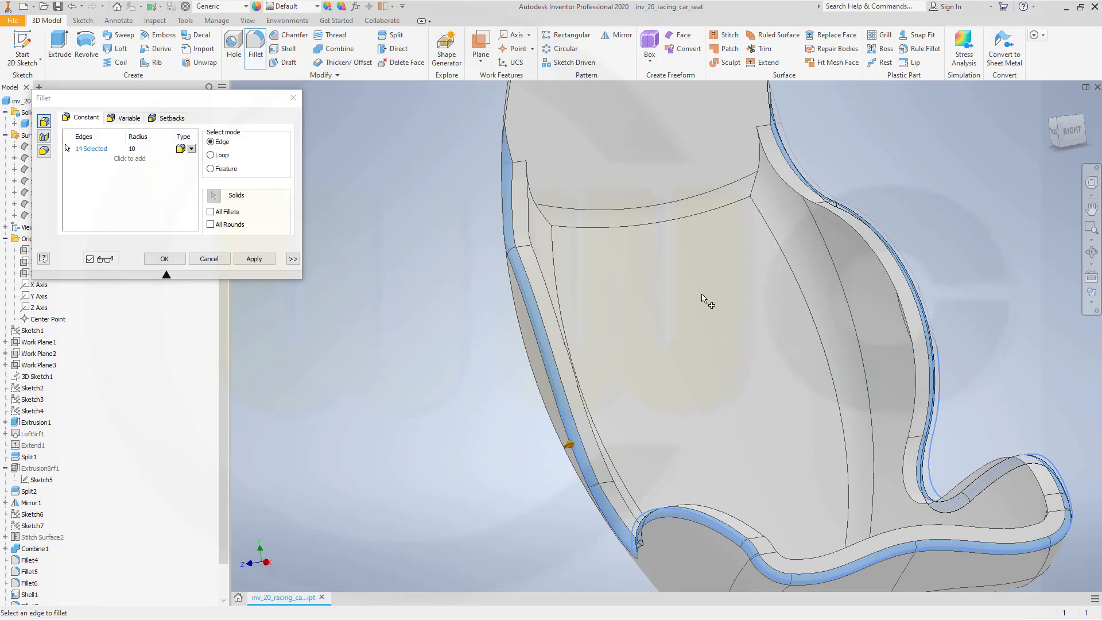
pyautogui.keyDown('shift'); pyautogui.moveTo(692, 282); pyautogui.dragTo(468, 190, button='middle'); pyautogui.keyUp('shift')
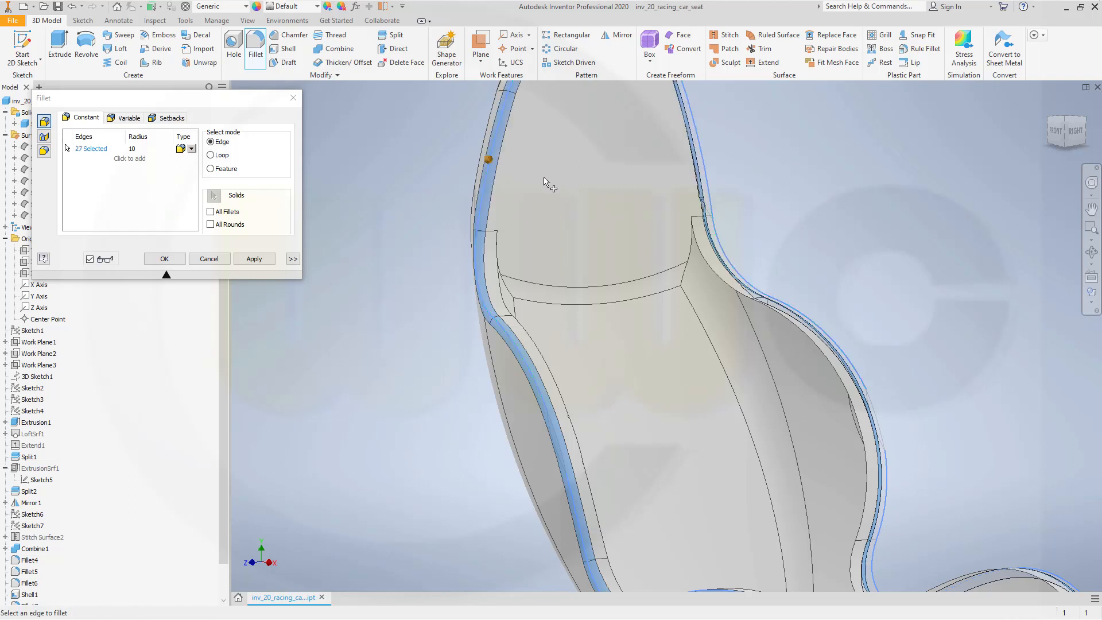
pyautogui.keyDown('shift'); pyautogui.moveTo(548, 184); pyautogui.dragTo(546, 230, button='middle'); pyautogui.keyUp('shift')
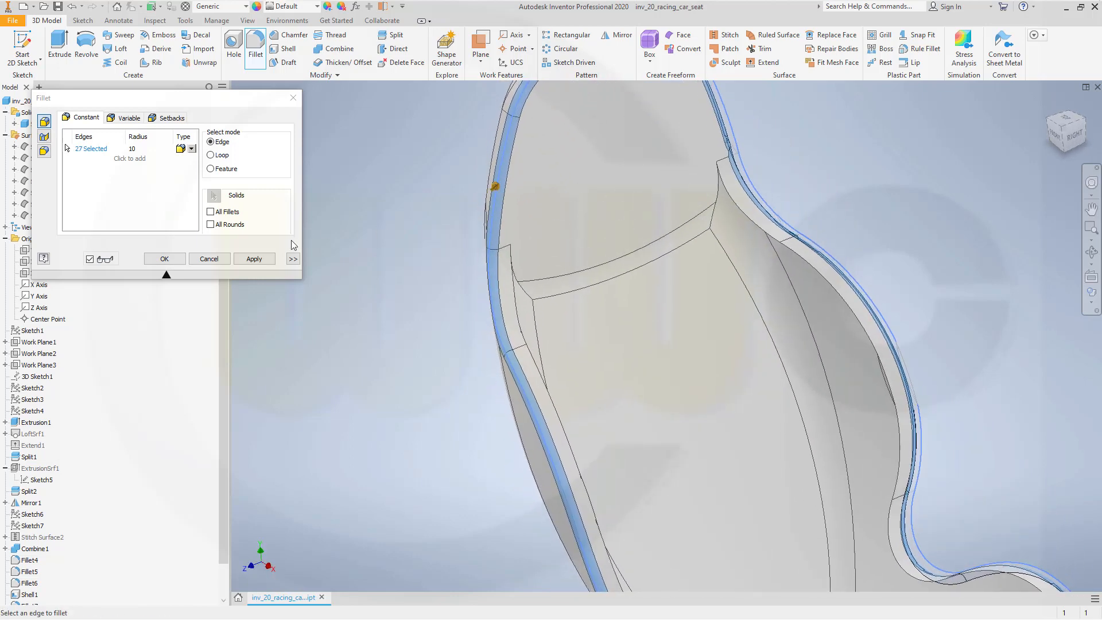
pyautogui.click(254, 259)
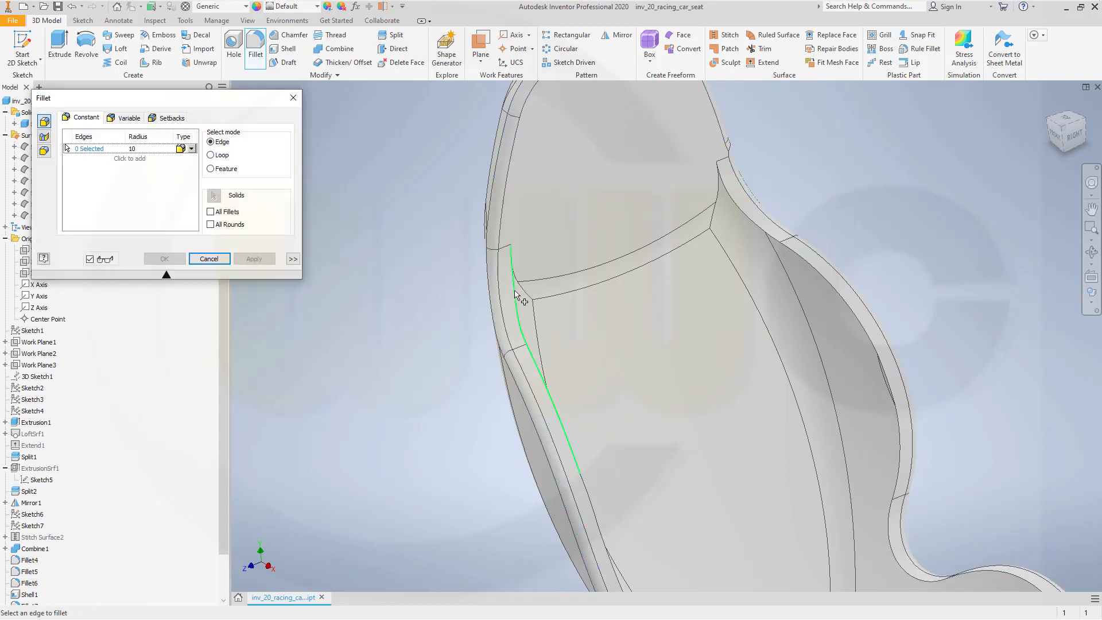
# Step: Try to fillet the full chain of inner rim edges along both sides and the front of the seat with a 10 mm radius
pyautogui.click(517, 296)
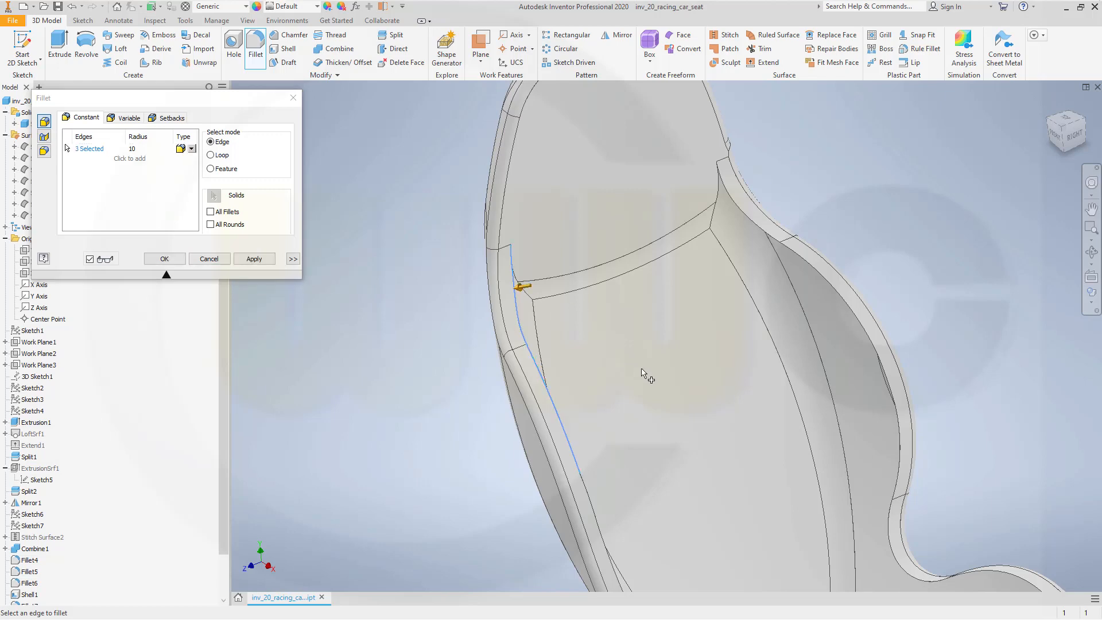
pyautogui.moveTo(645, 374); pyautogui.dragTo(583, 229, button='middle')
pyautogui.scroll(-3, 561, 310)
pyautogui.keyDown('shift'); pyautogui.moveTo(529, 320); pyautogui.dragTo(469, 332, button='middle'); pyautogui.keyUp('shift')
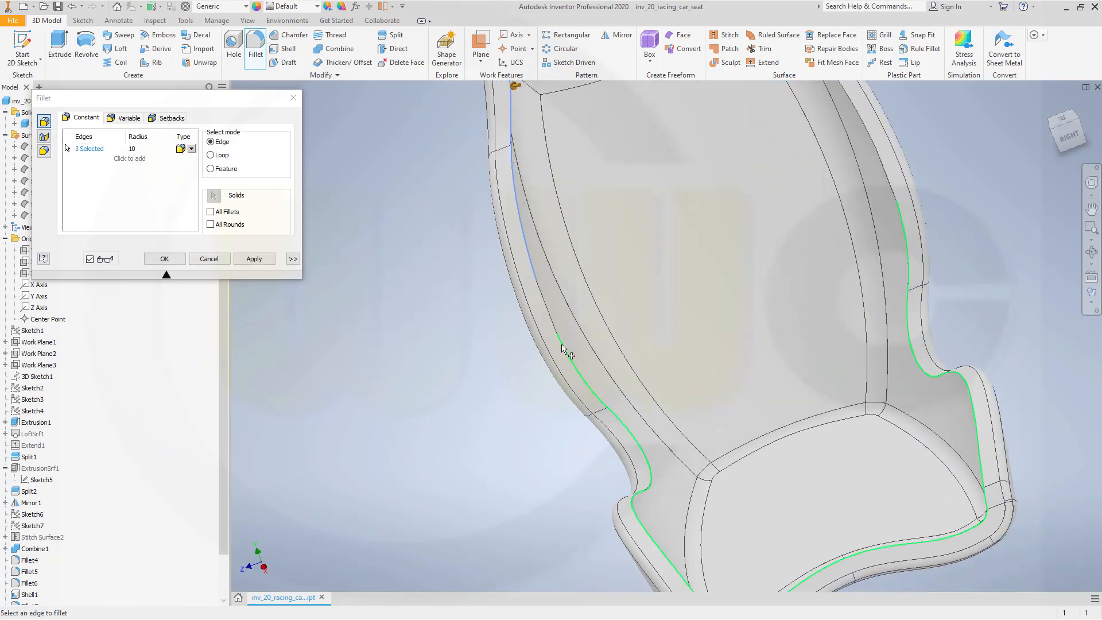
pyautogui.click(617, 293)
pyautogui.scroll(4, 561, 315)
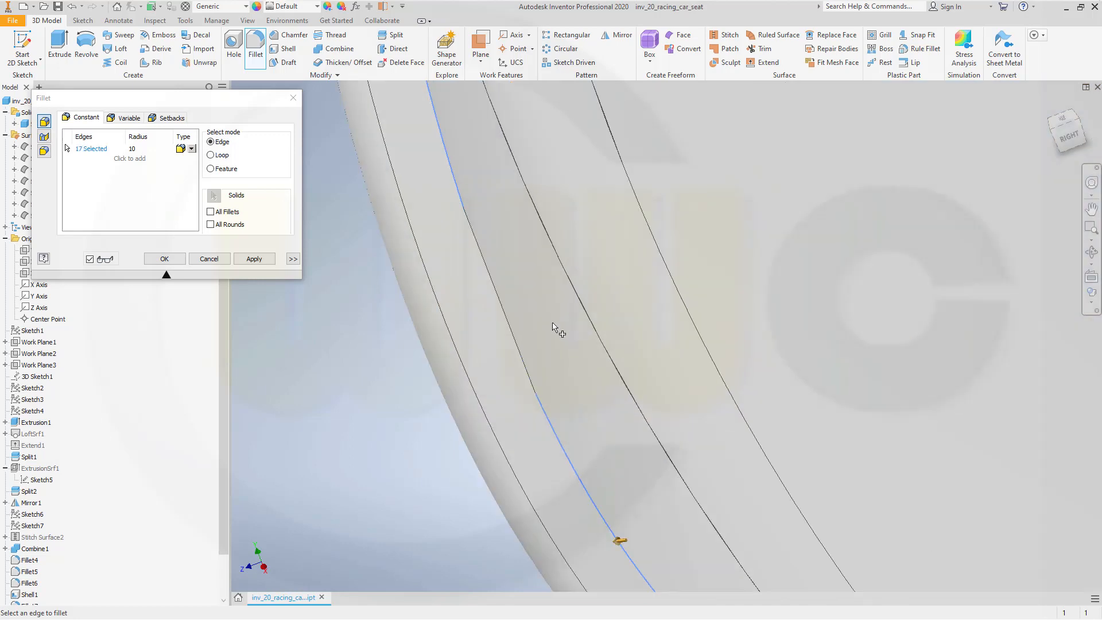
pyautogui.click(505, 319)
pyautogui.scroll(-5, 623, 287)
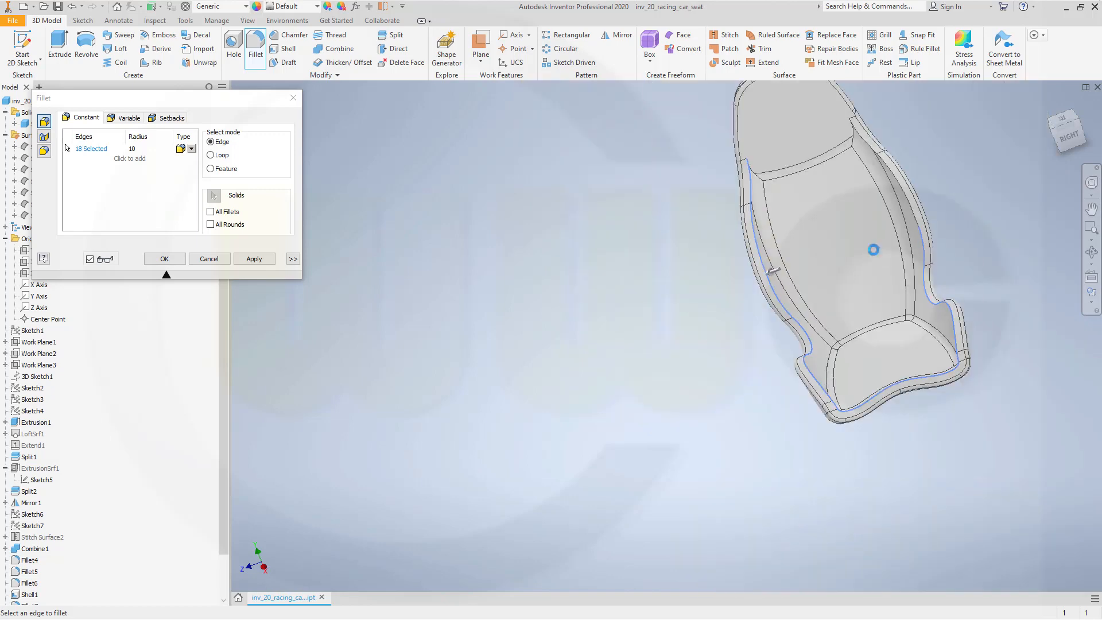
pyautogui.scroll(5, 815, 304)
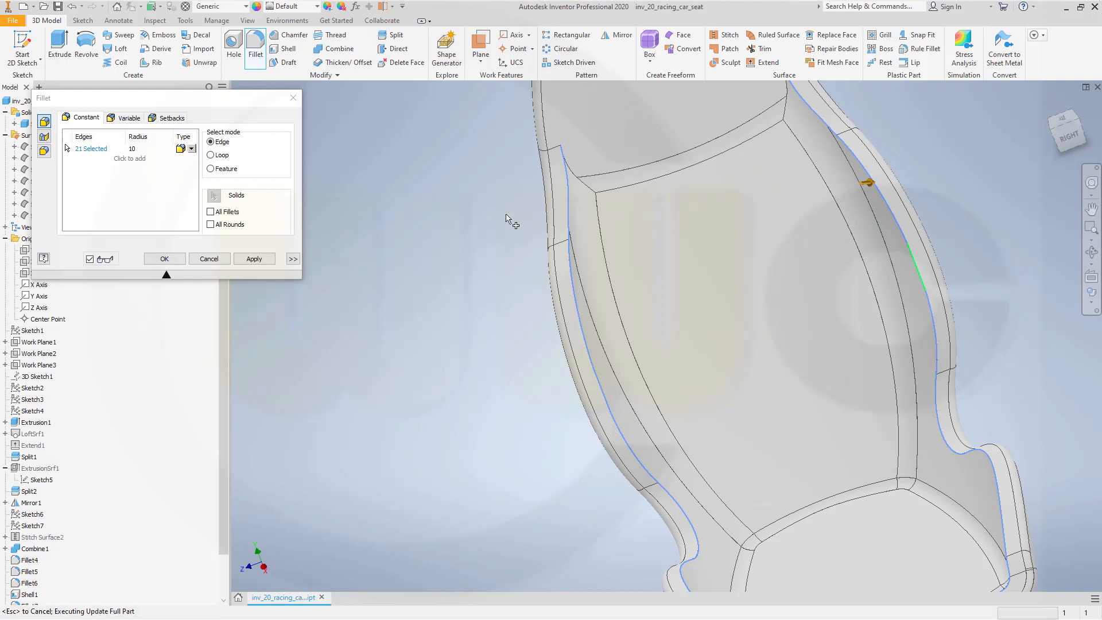
pyautogui.click(164, 259)
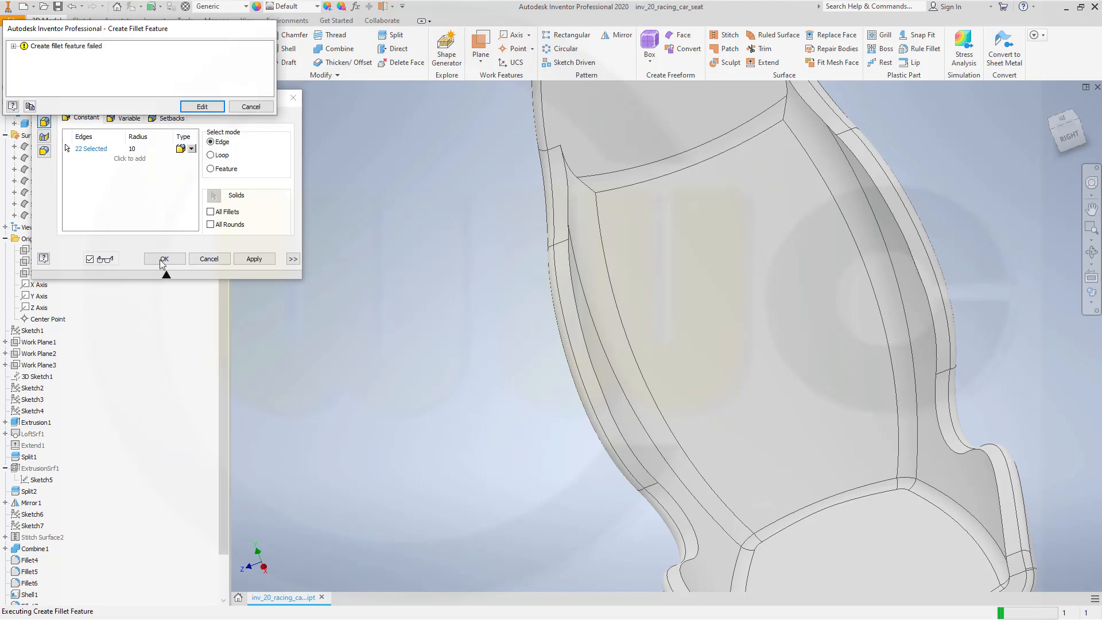
# Step: Set the inner rim fillet's radius to 5 mm and create the fillet
pyautogui.click(202, 106)
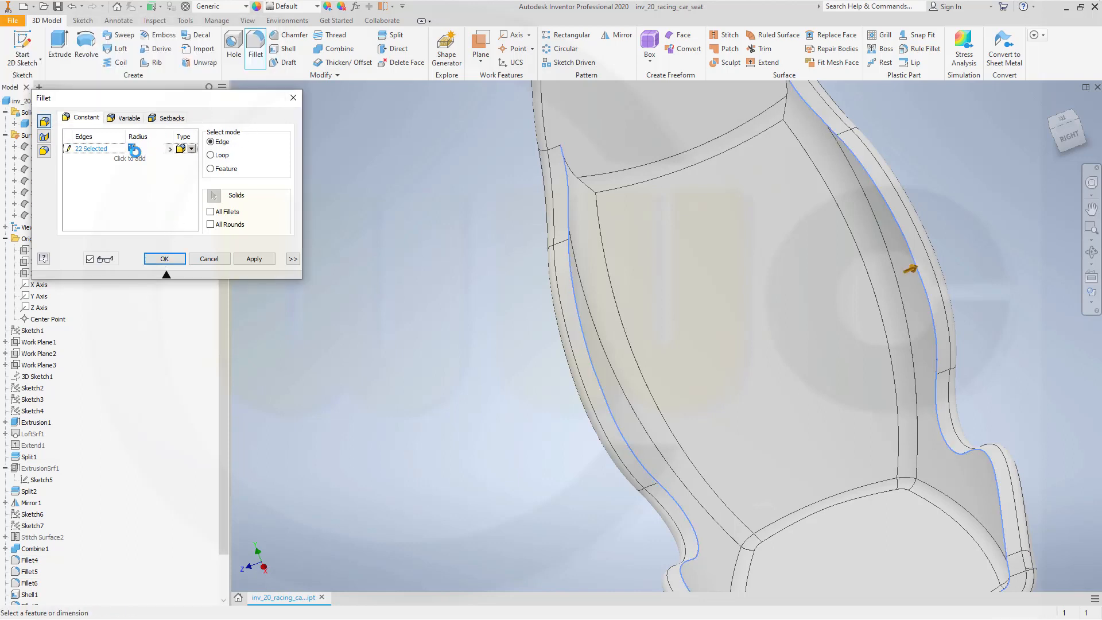
pyautogui.write('5')
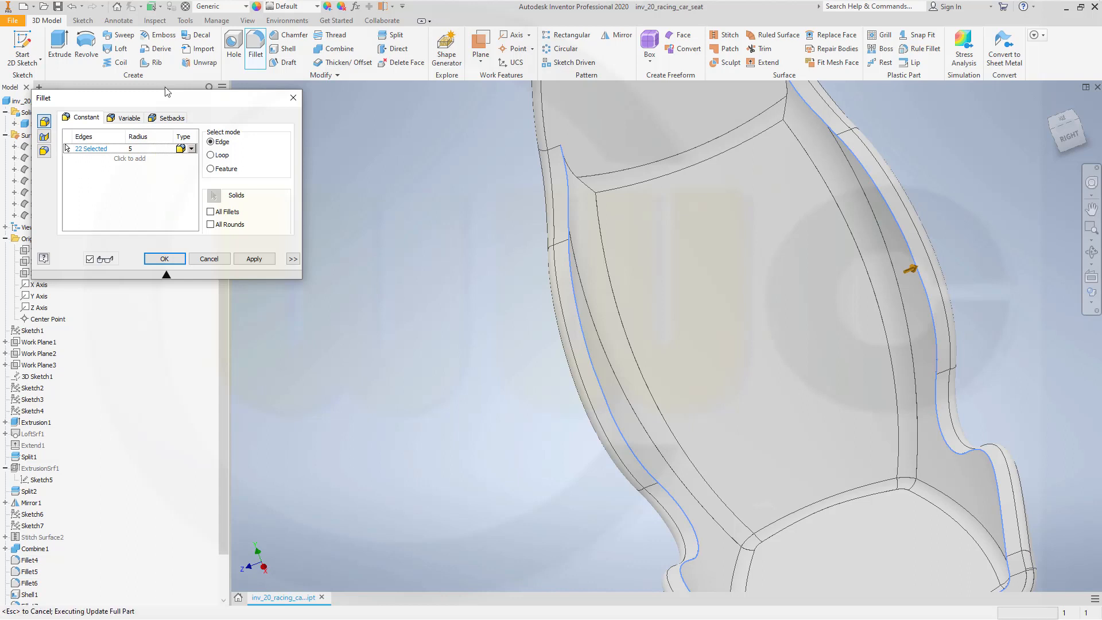
pyautogui.click(164, 259)
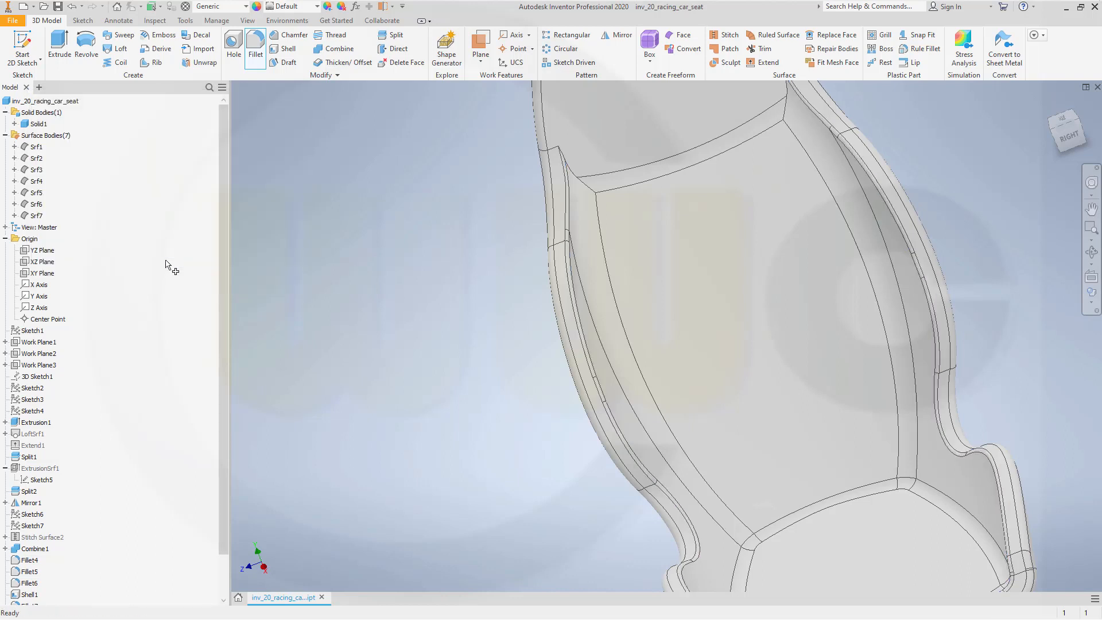
# Step: Examine the filleted rim and the seat's inner faces from several angles
pyautogui.moveTo(687, 367); pyautogui.dragTo(571, 233, button='middle')
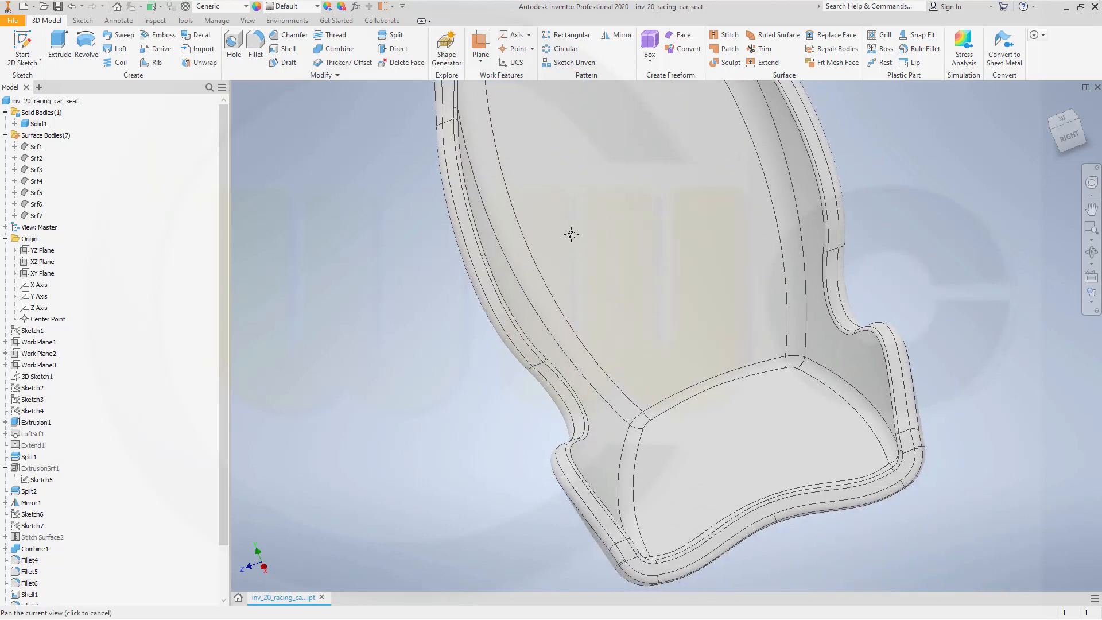
pyautogui.keyDown('shift'); pyautogui.moveTo(610, 287); pyautogui.dragTo(611, 297, button='middle'); pyautogui.keyUp('shift')
pyautogui.moveTo(605, 324); pyautogui.dragTo(647, 312)
pyautogui.press('Escape')
pyautogui.scroll(-3, 647, 312)
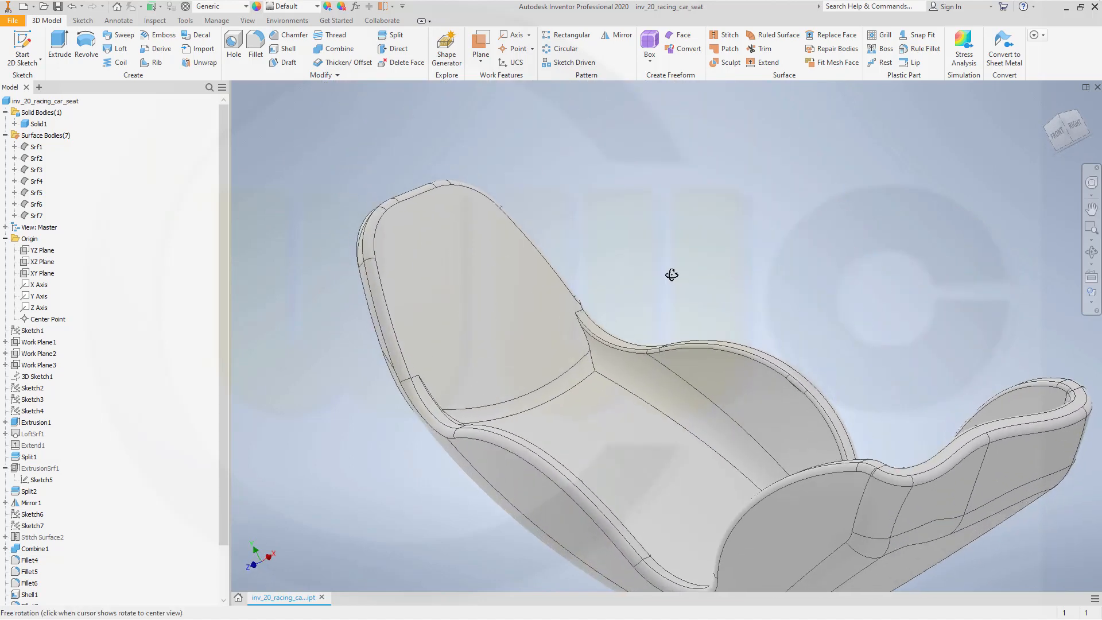
pyautogui.scroll(2, 672, 273)
pyautogui.scroll(-4, 716, 327)
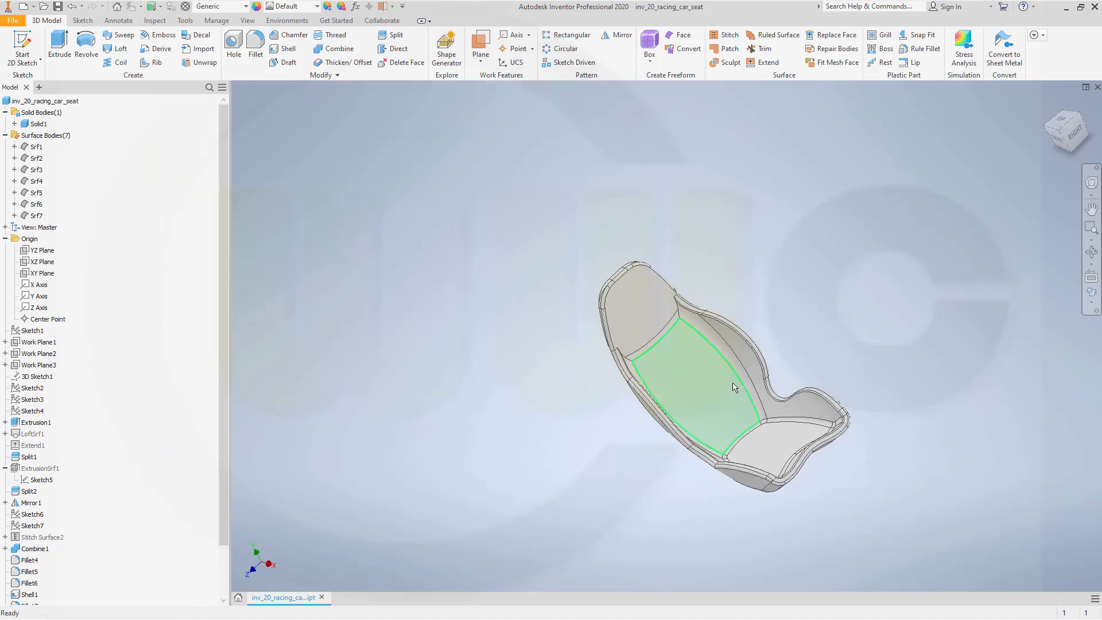
pyautogui.keyDown('shift'); pyautogui.moveTo(767, 322); pyautogui.dragTo(701, 312, button='middle'); pyautogui.keyUp('shift')
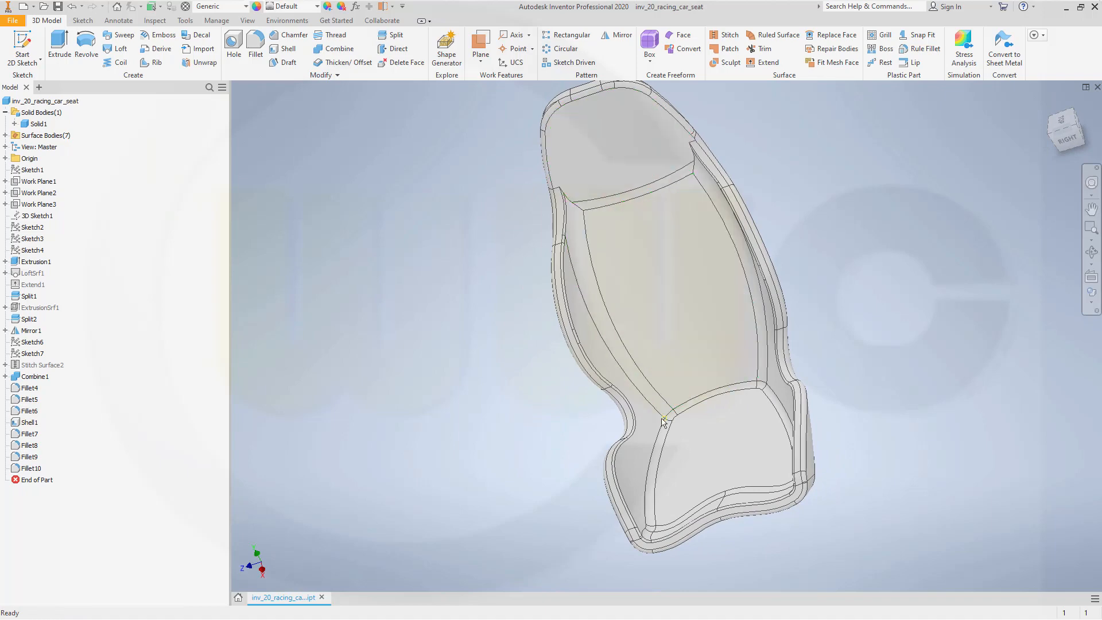
pyautogui.moveTo(484, 365)
pyautogui.keyDown('shift'); pyautogui.mouseDown(button='middle')
pyautogui.moveTo(519, 386)
pyautogui.moveTo(529, 373)
pyautogui.moveTo(494, 342)
pyautogui.moveTo(450, 354)
pyautogui.moveTo(482, 340)
pyautogui.moveTo(495, 362)
pyautogui.mouseUp(button='middle'); pyautogui.keyUp('shift')
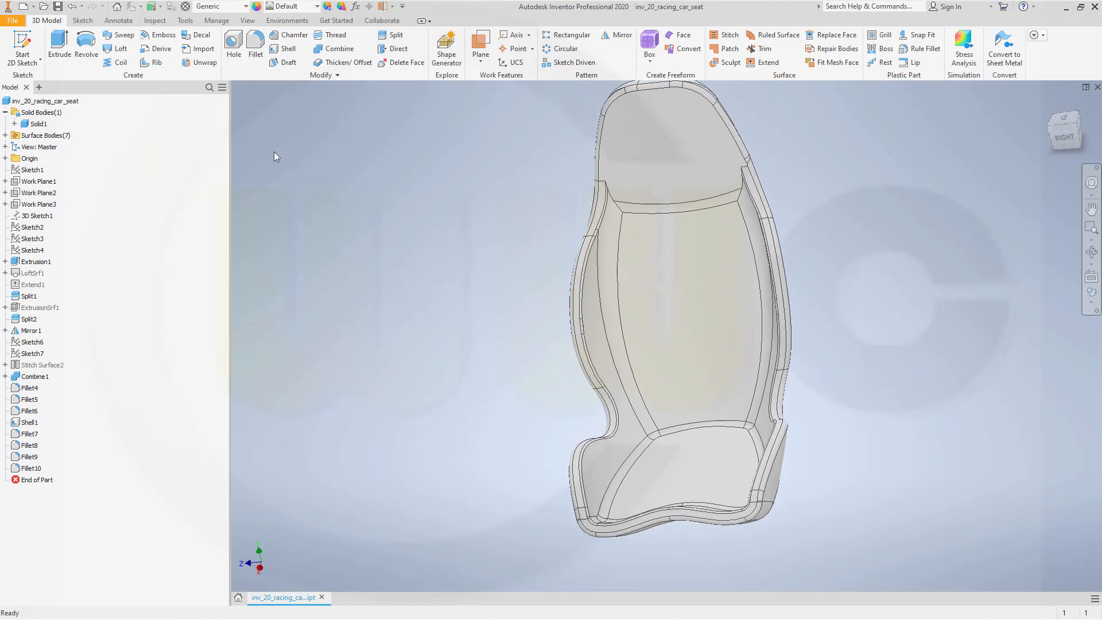
# Step: Create separate offset surfaces at distance 0 from the central backrest face and the seat base face
pyautogui.click(358, 63)
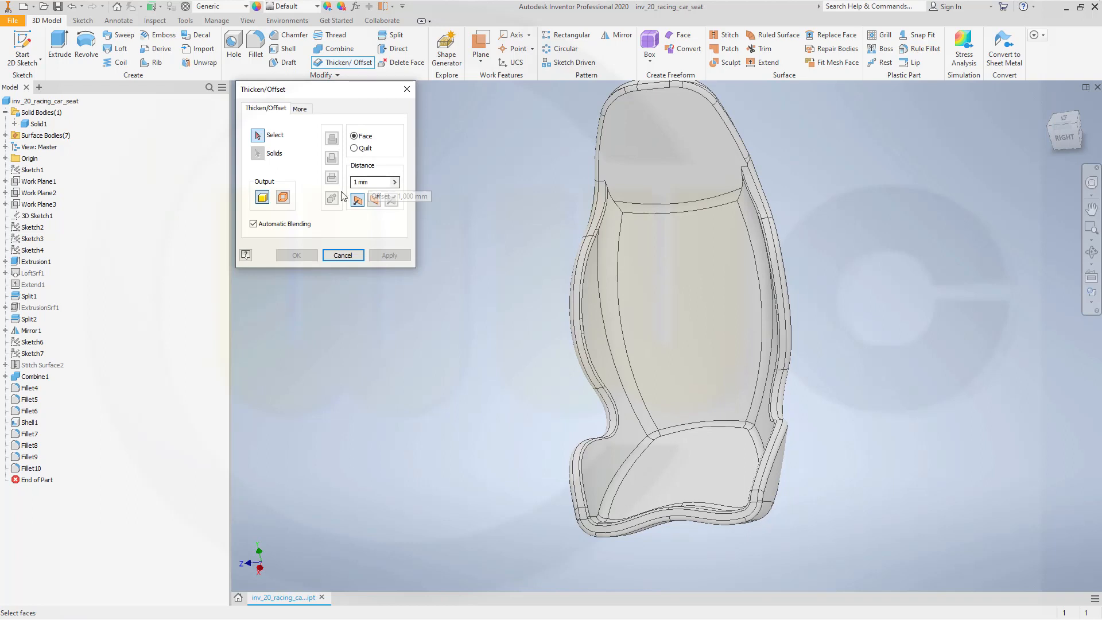
pyautogui.click(286, 199)
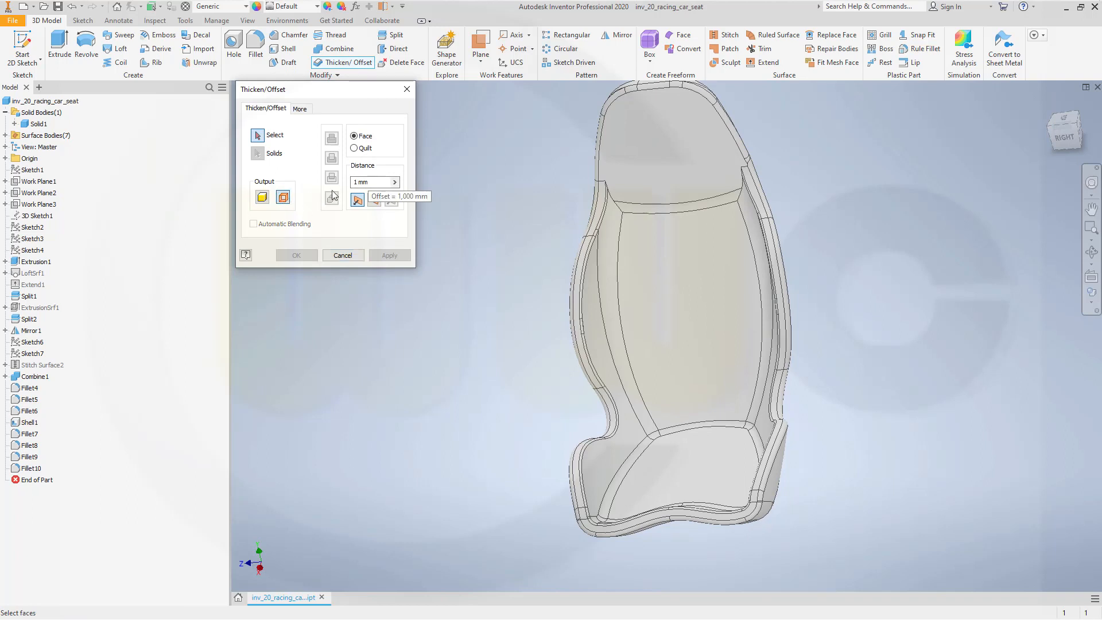
pyautogui.moveTo(383, 183); pyautogui.dragTo(295, 182)
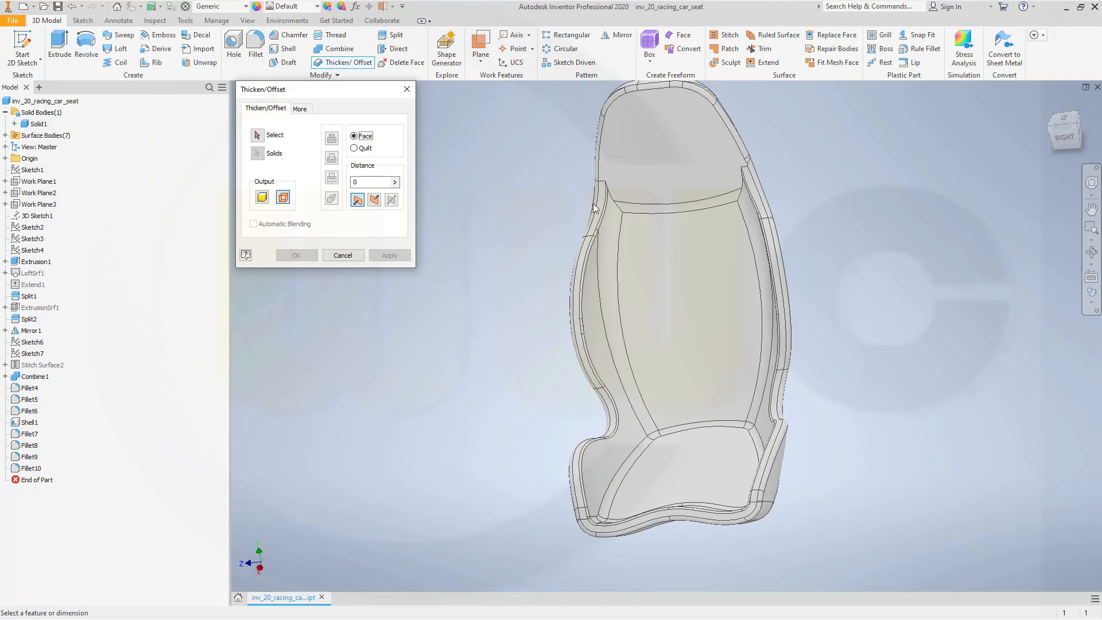
pyautogui.click(257, 135)
pyautogui.click(627, 318)
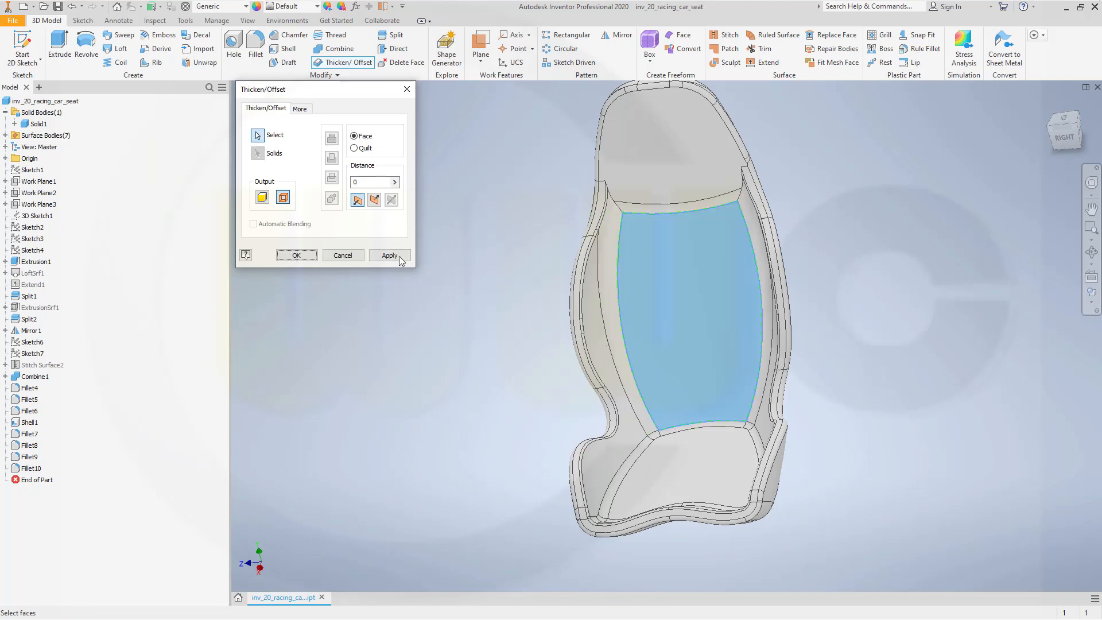
pyautogui.click(389, 255)
pyautogui.click(677, 478)
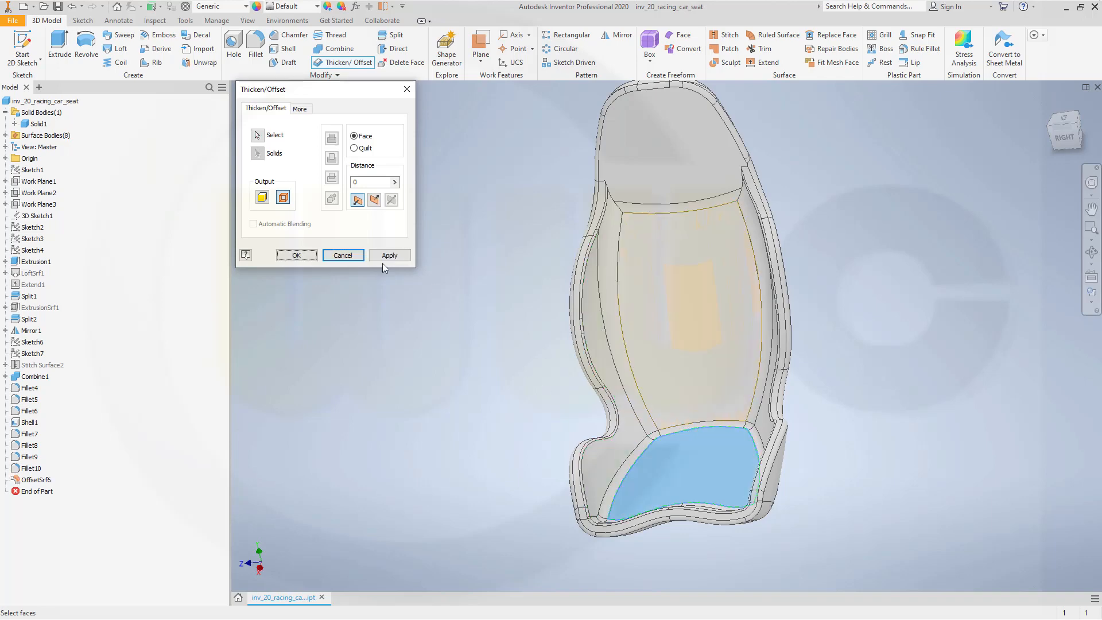
pyautogui.click(390, 255)
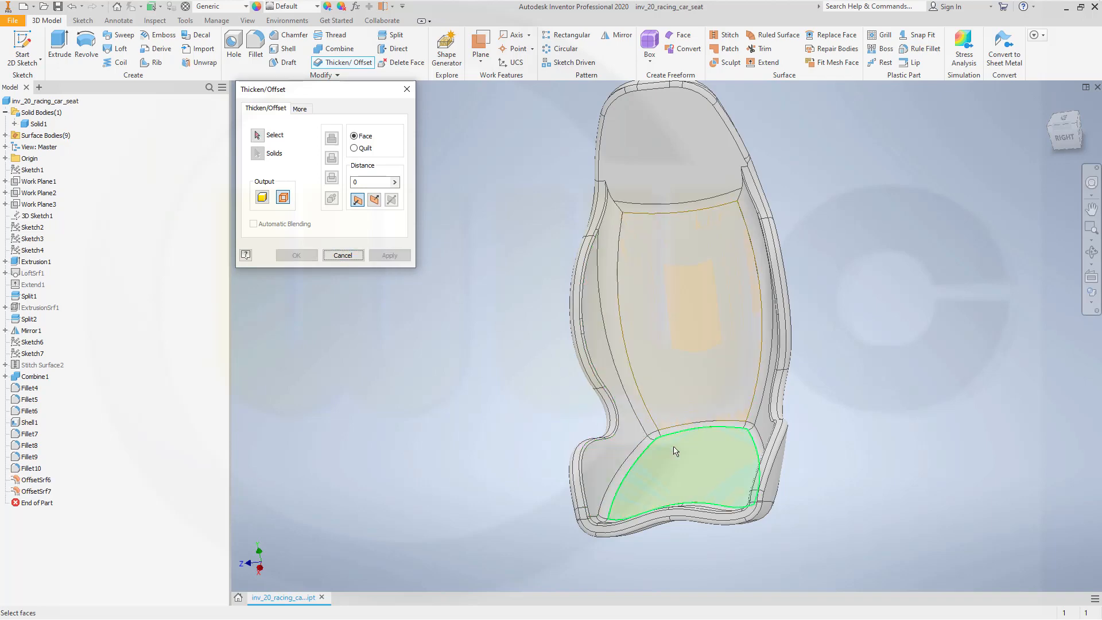
# Step: Create one offset surface at distance 0 from the two adjoining inner faces at the front of the seat
pyautogui.keyDown('shift'); pyautogui.moveTo(645, 481); pyautogui.dragTo(678, 492, button='middle'); pyautogui.keyUp('shift')
pyautogui.click(671, 498)
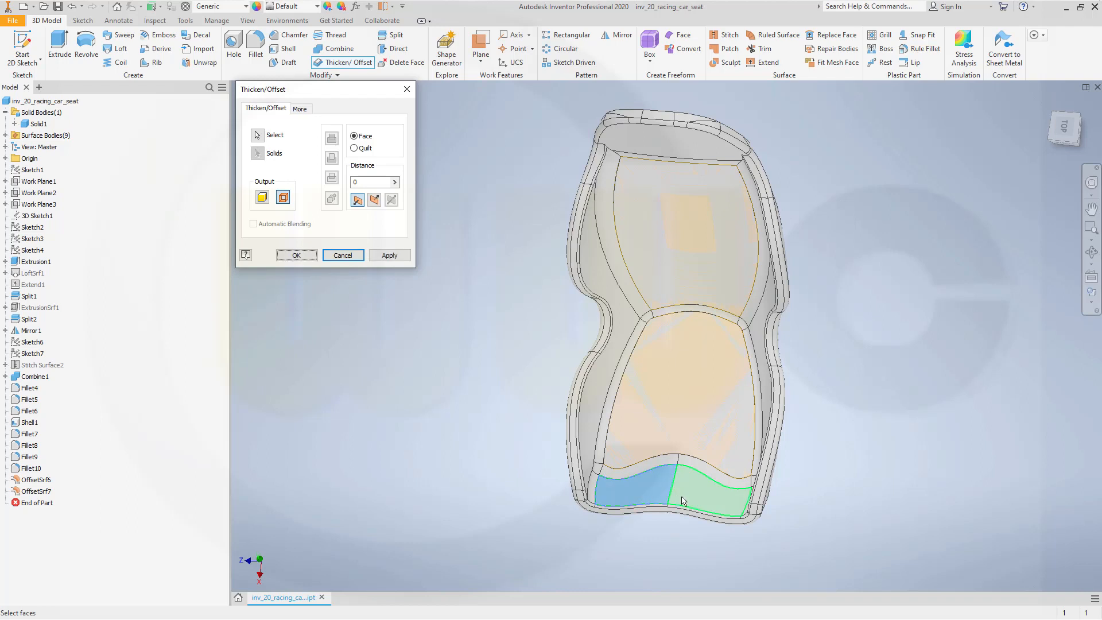
pyautogui.click(684, 501)
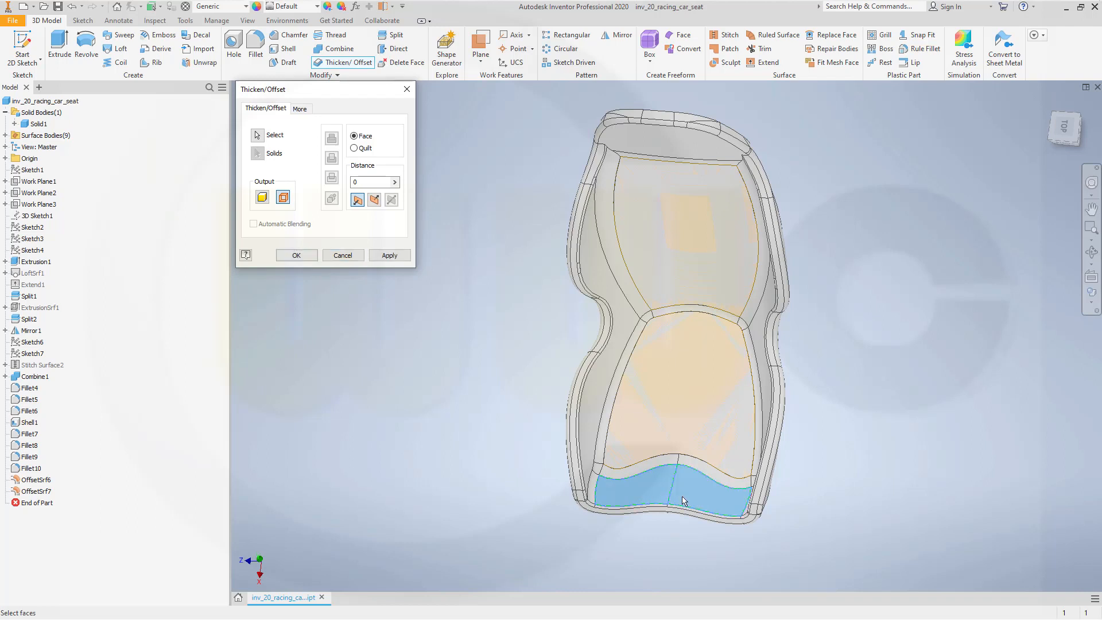
pyautogui.click(389, 255)
# Step: Create a separate offset surface at distance 0 from the inner face of each side bolster
pyautogui.click(597, 367)
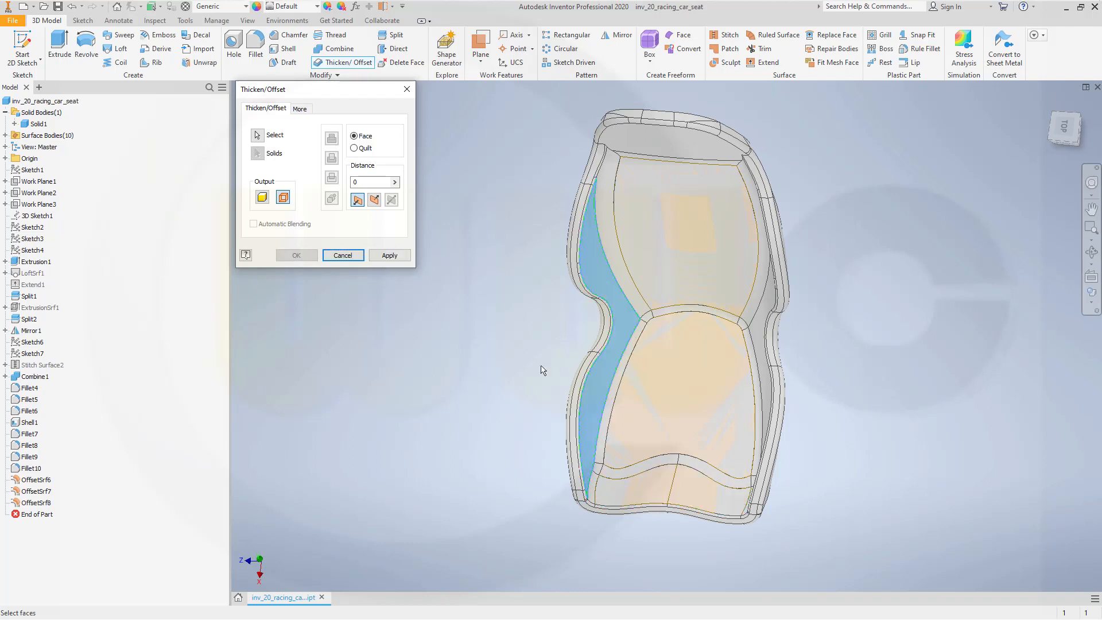
pyautogui.click(389, 255)
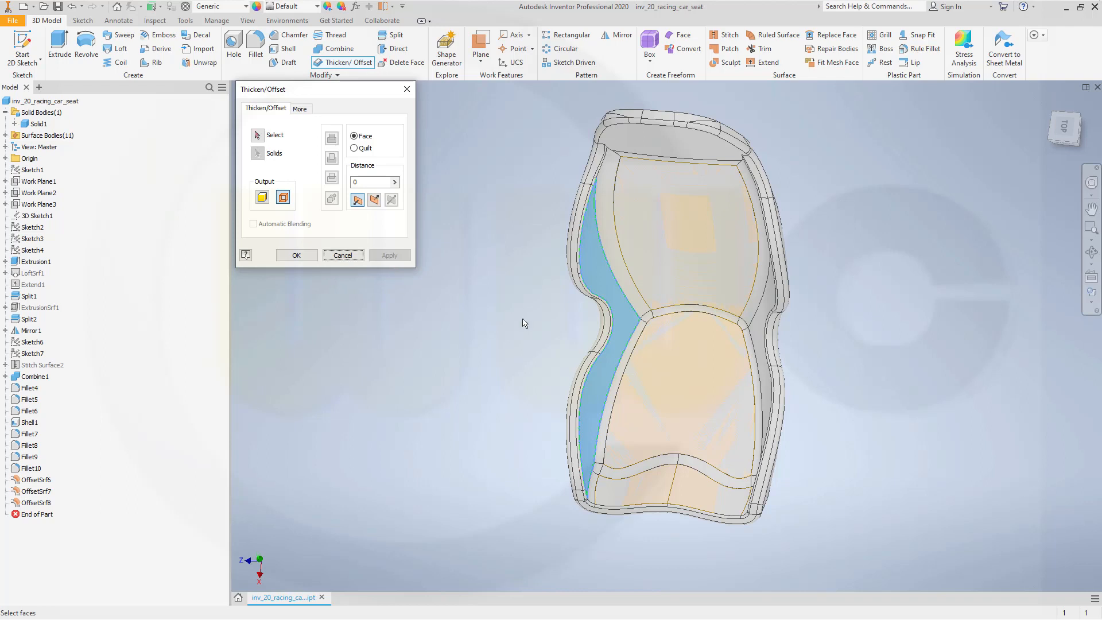
pyautogui.click(762, 340)
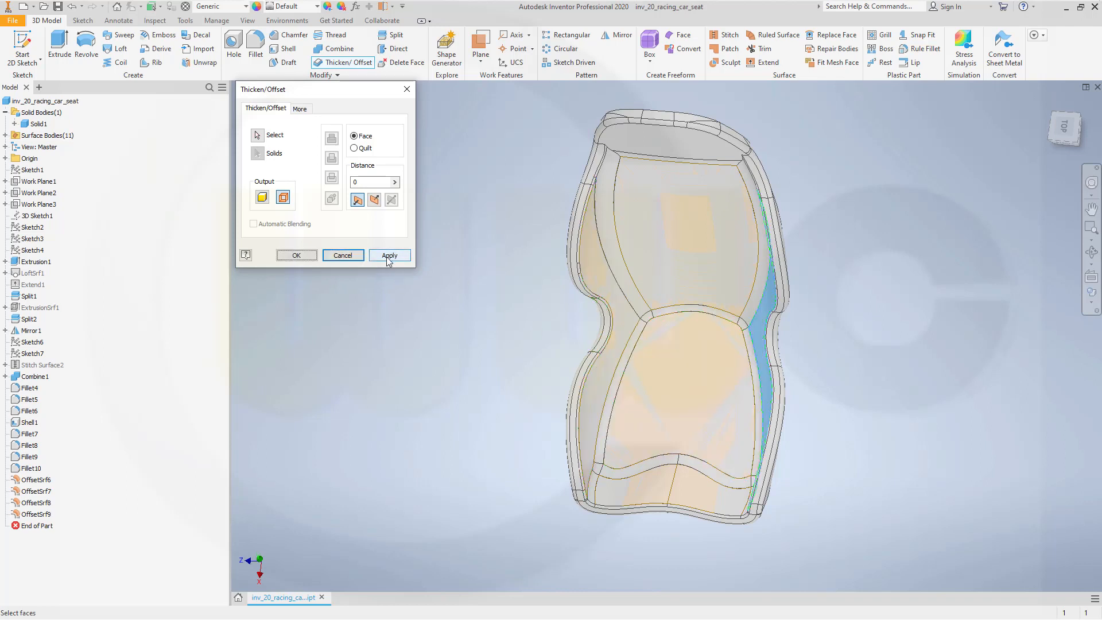
pyautogui.click(305, 258)
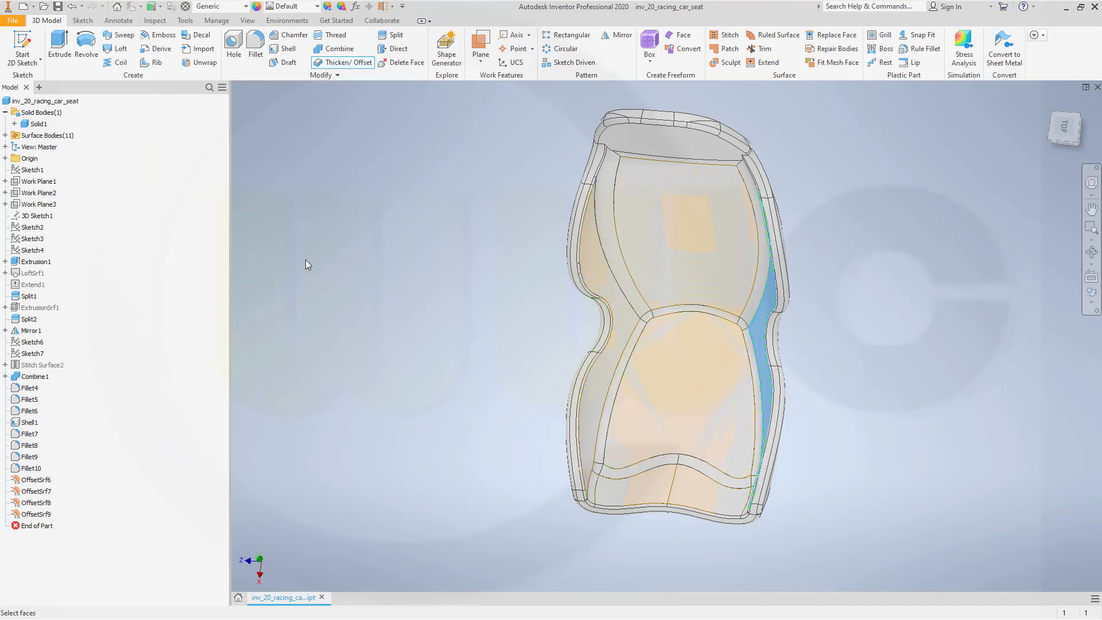
# Step: Hide the seat's solid body, leaving only the offset surface panels displayed
pyautogui.rightClick(40, 124)
pyautogui.click(74, 194)
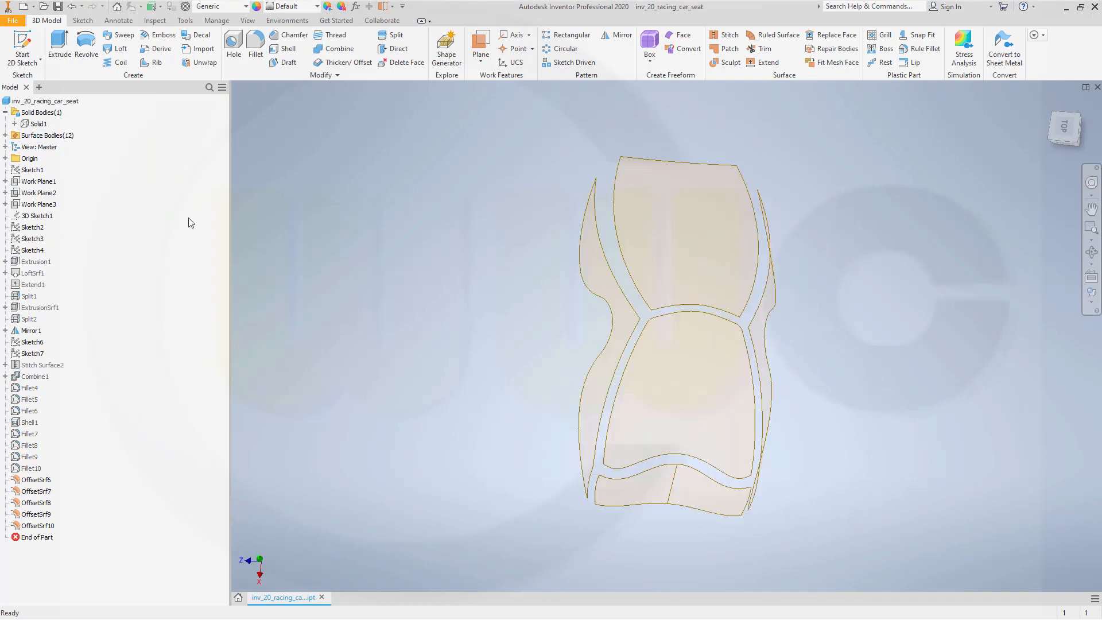
# Step: Thicken the central backrest surface by 20 mm as a new solid body
pyautogui.moveTo(364, 287)
pyautogui.keyDown('shift'); pyautogui.mouseDown(button='middle')
pyautogui.moveTo(322, 271)
pyautogui.moveTo(381, 283)
pyautogui.moveTo(371, 278)
pyautogui.mouseUp(button='middle'); pyautogui.keyUp('shift')
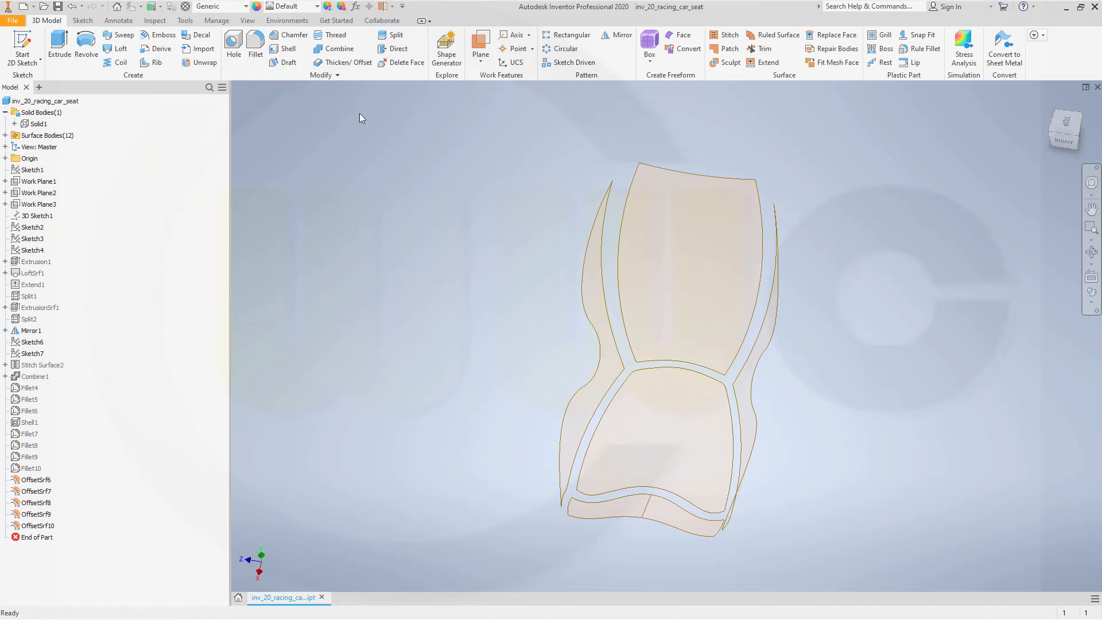
pyautogui.click(347, 63)
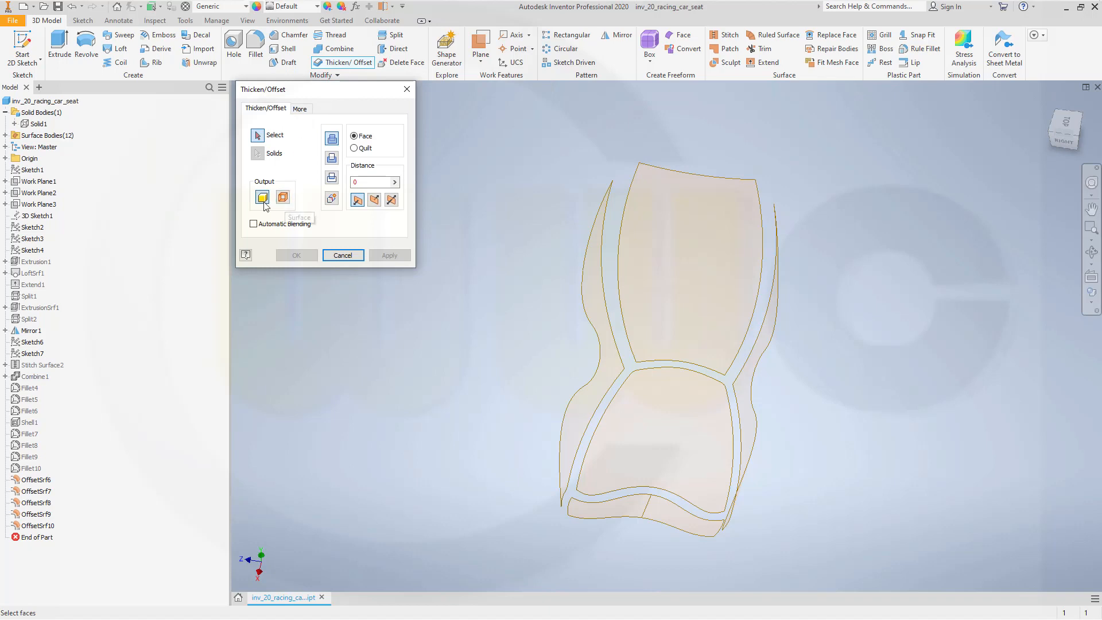
pyautogui.click(332, 199)
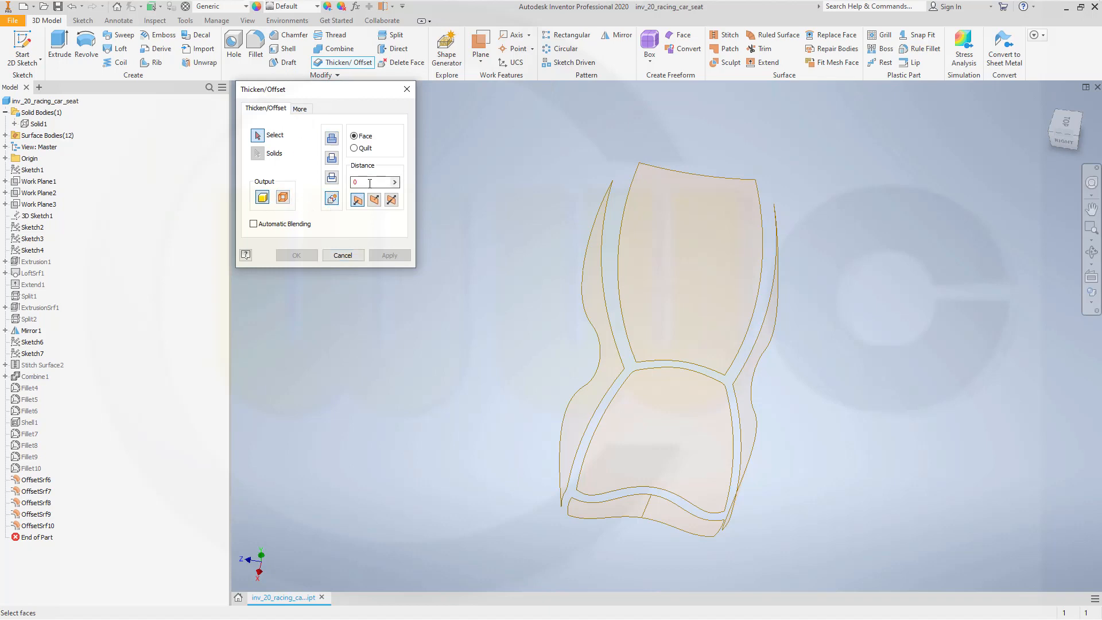
pyautogui.moveTo(369, 183); pyautogui.dragTo(315, 180)
pyautogui.keyDown('shift'); pyautogui.moveTo(873, 352); pyautogui.dragTo(746, 281, button='middle'); pyautogui.keyUp('shift')
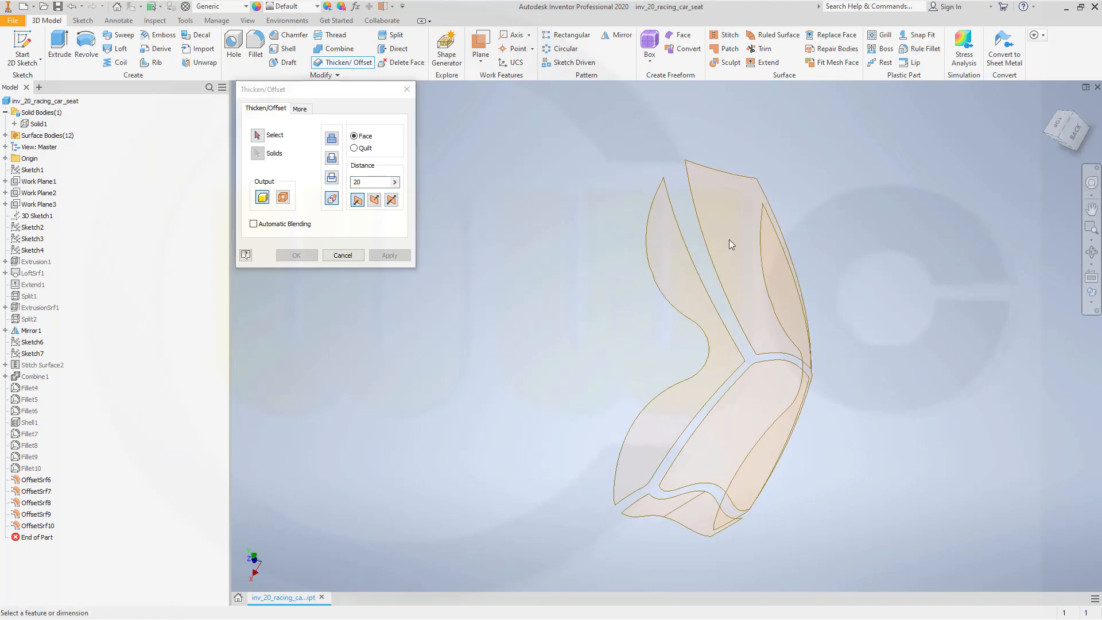
pyautogui.click(257, 134)
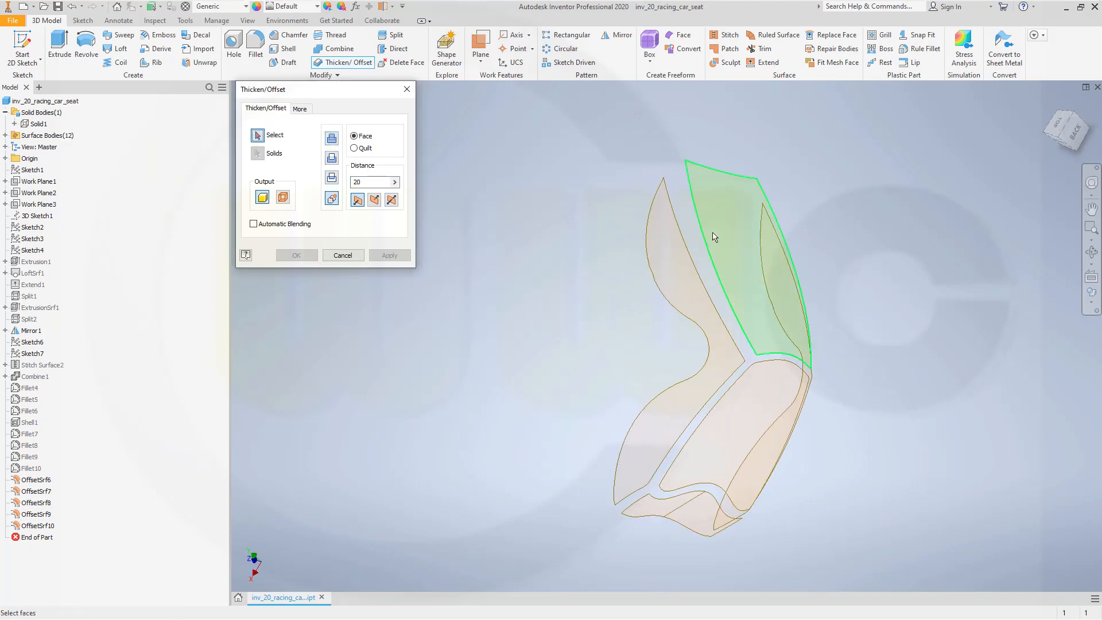
pyautogui.click(730, 240)
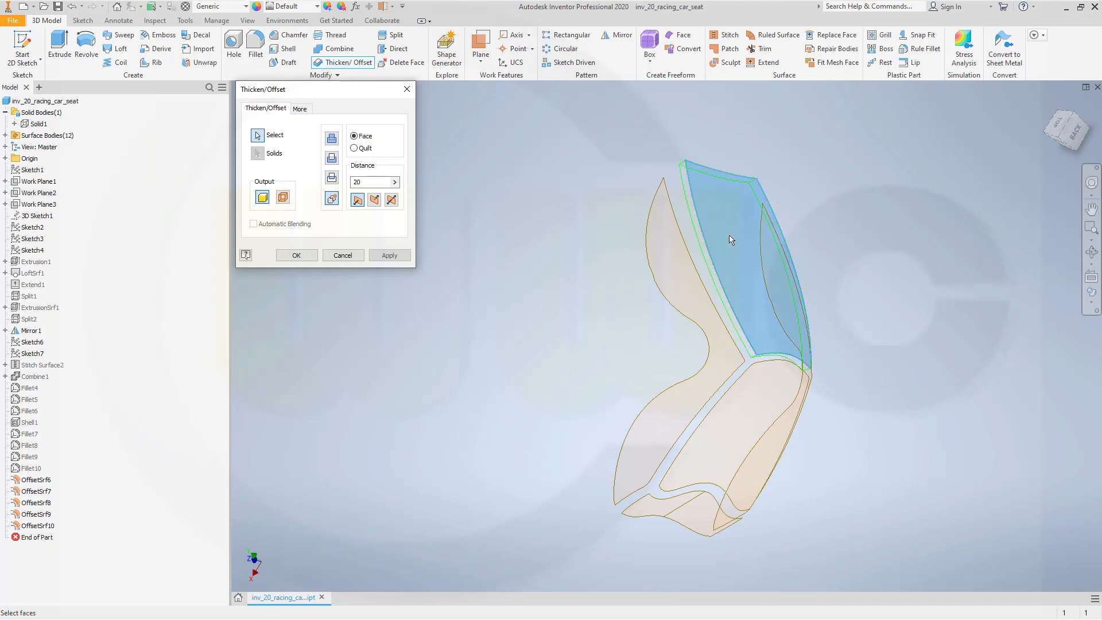
pyautogui.keyDown('shift'); pyautogui.moveTo(907, 351); pyautogui.dragTo(863, 382, button='middle'); pyautogui.keyUp('shift')
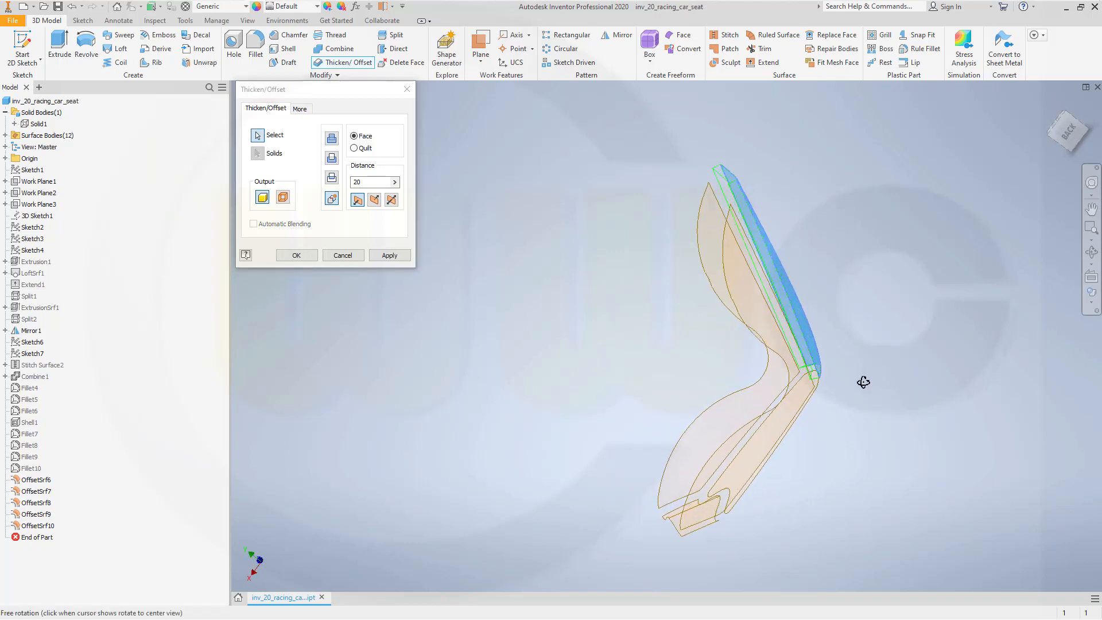
pyautogui.click(390, 257)
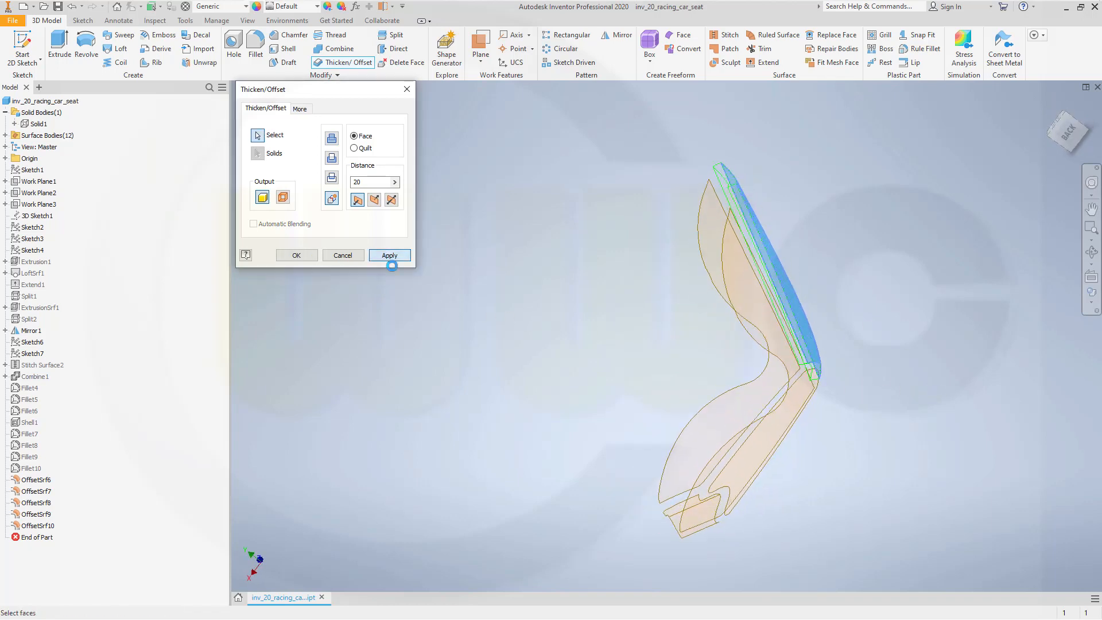
# Step: Thicken the seat base surface by 20 mm as a separate new solid
pyautogui.keyDown('shift'); pyautogui.moveTo(563, 315); pyautogui.dragTo(586, 309, button='middle'); pyautogui.keyUp('shift')
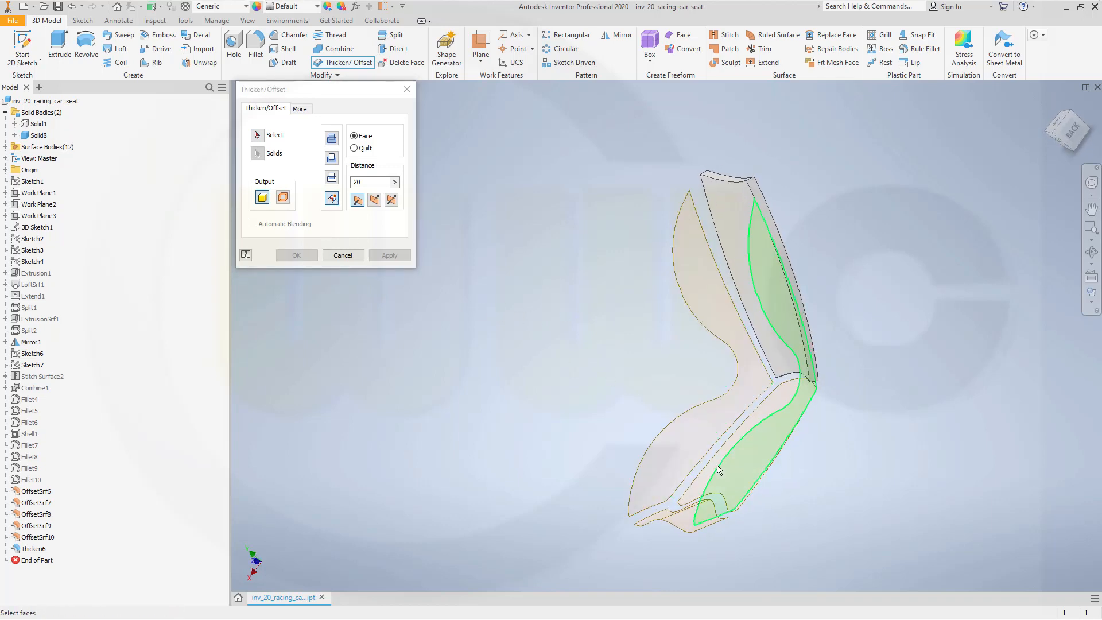
pyautogui.click(766, 414)
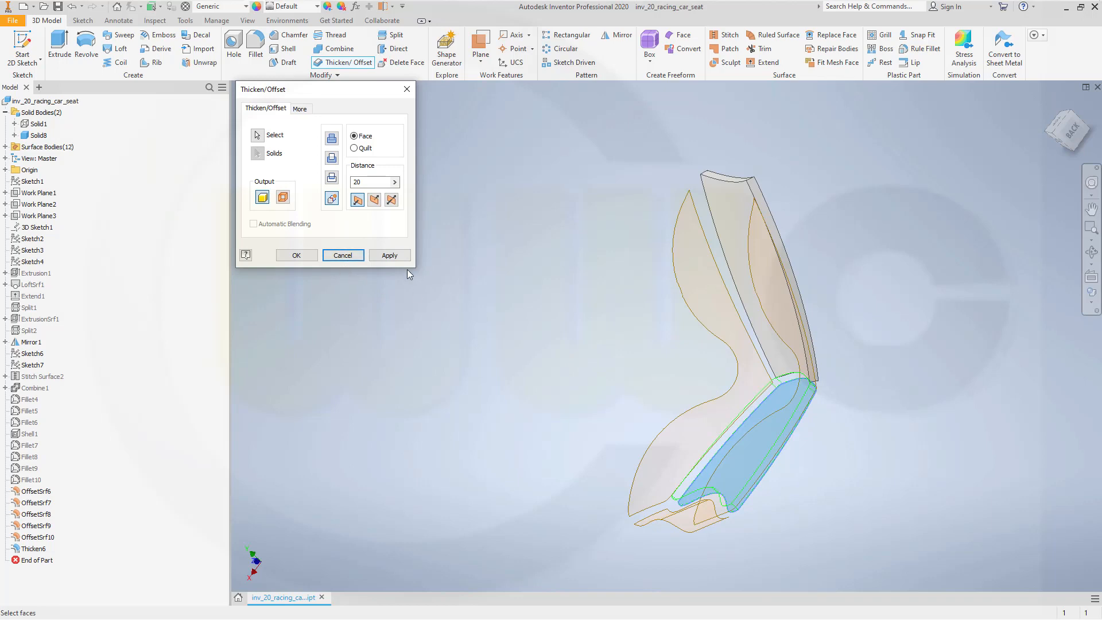
pyautogui.click(396, 257)
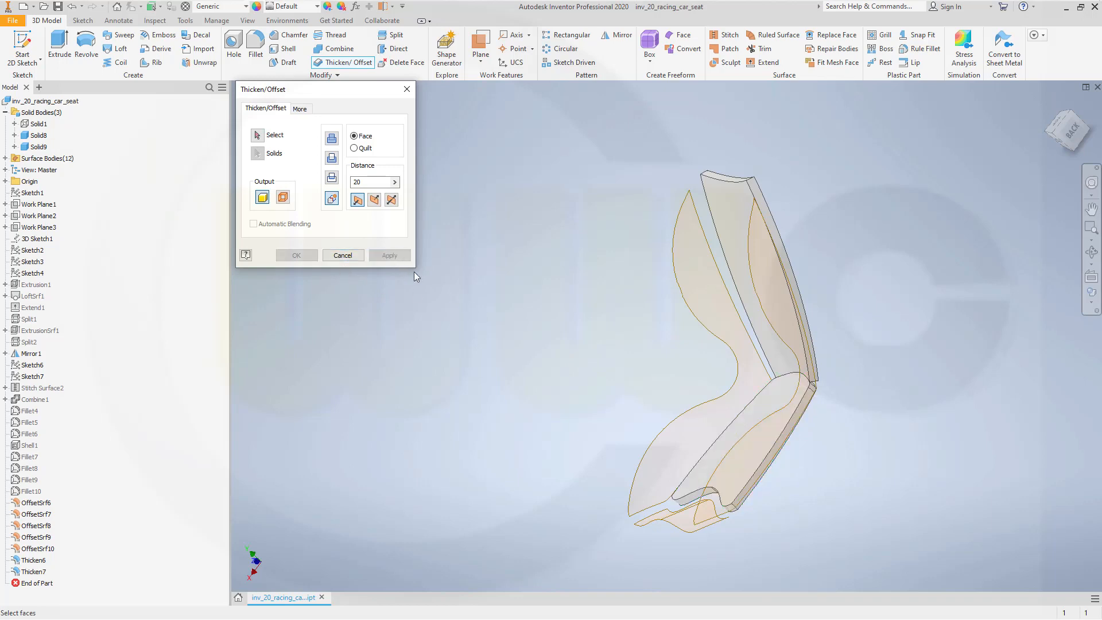
# Step: Thicken each side bolster surface by 10 mm into its own new solid body
pyautogui.moveTo(377, 183); pyautogui.dragTo(259, 174)
pyautogui.click(681, 286)
pyautogui.keyDown('shift'); pyautogui.moveTo(536, 322); pyautogui.dragTo(654, 290, button='middle'); pyautogui.keyUp('shift')
pyautogui.click(394, 253)
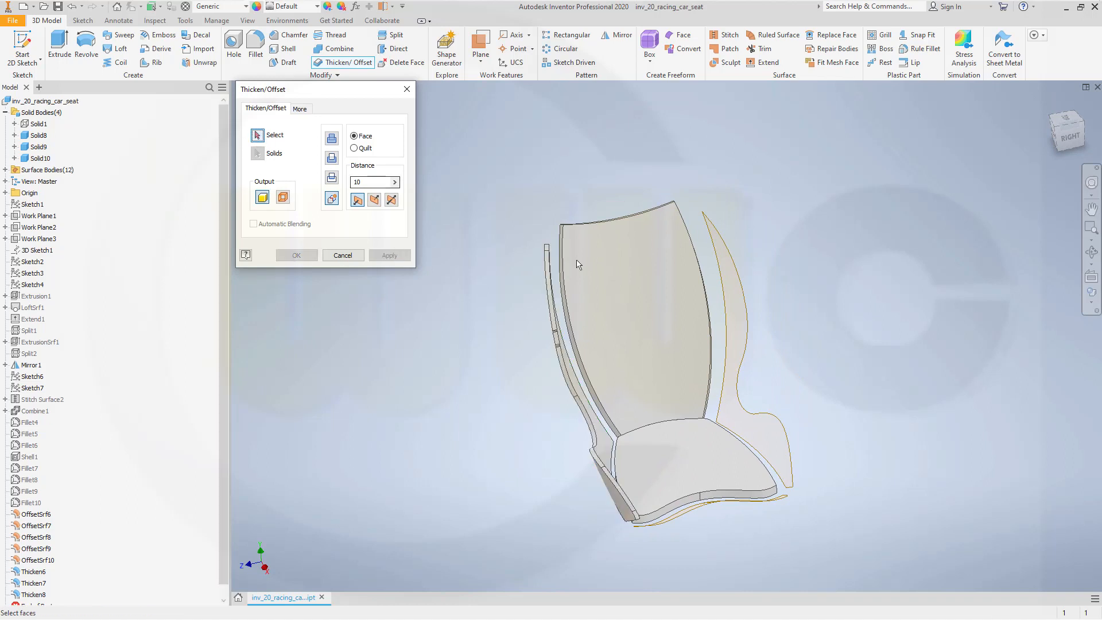
pyautogui.click(741, 340)
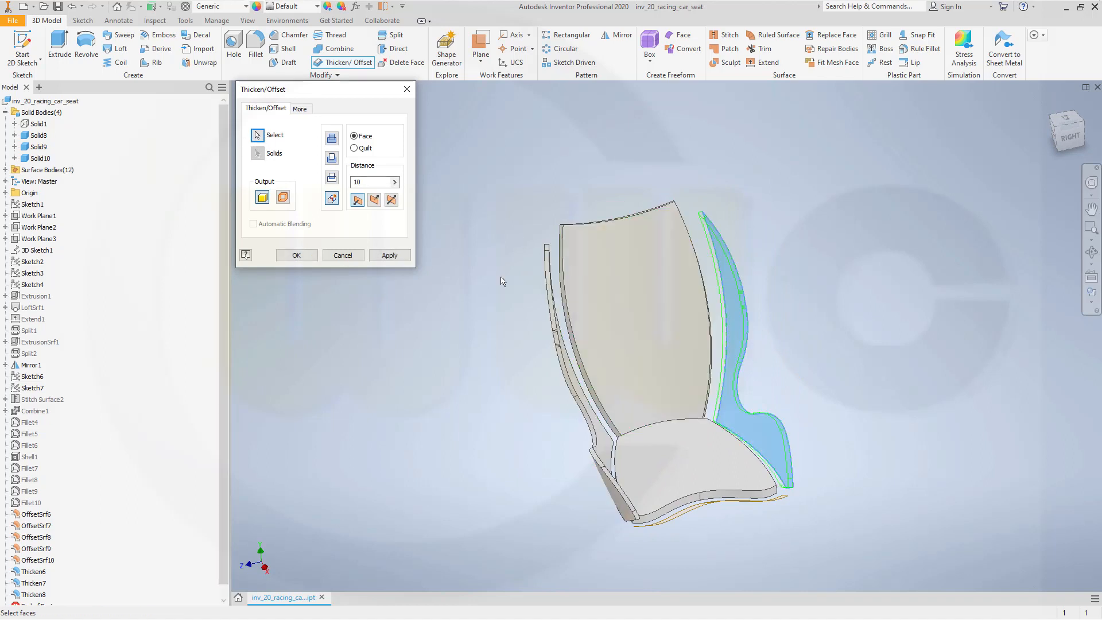
pyautogui.click(379, 255)
# Step: Thicken the two adjoining front panel faces together by 10 mm into one new solid
pyautogui.moveTo(519, 299); pyautogui.dragTo(527, 335, button='middle')
pyautogui.click(658, 424)
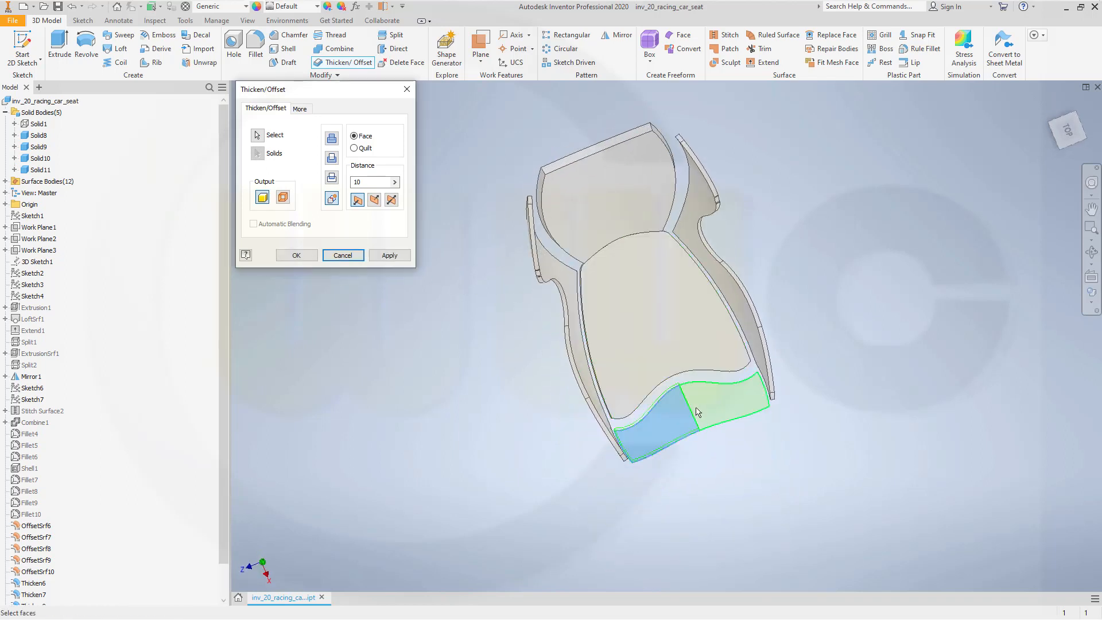
pyautogui.click(696, 411)
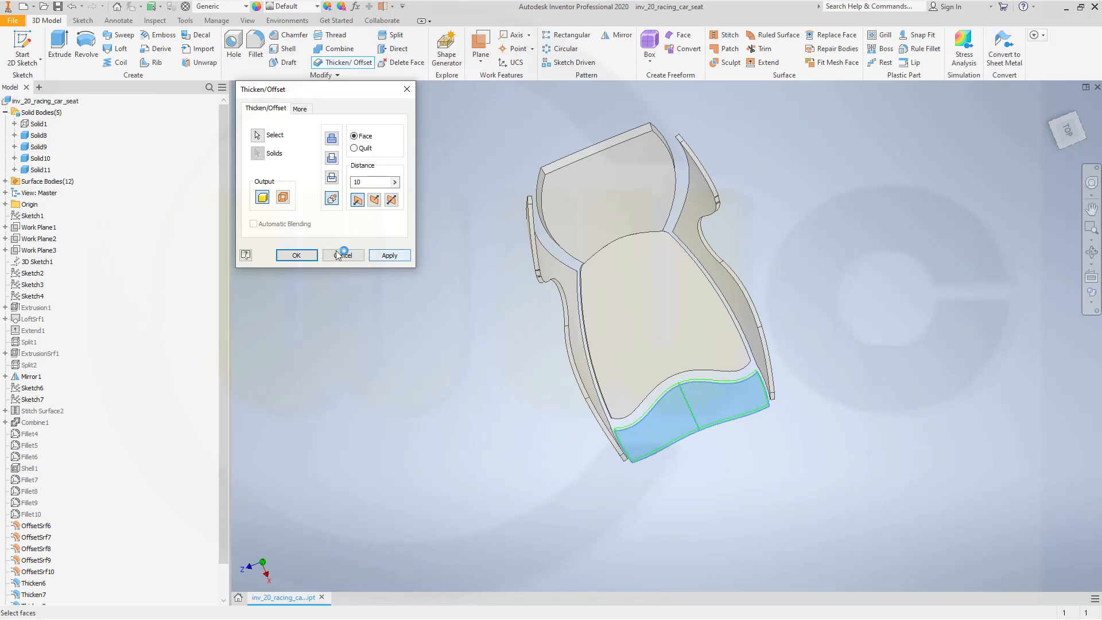
pyautogui.click(294, 256)
# Step: Hide the five offset surface bodies Srf13 to Srf17 used for the cushion panels
pyautogui.keyDown('shift'); pyautogui.moveTo(457, 374); pyautogui.dragTo(390, 345, button='middle'); pyautogui.keyUp('shift')
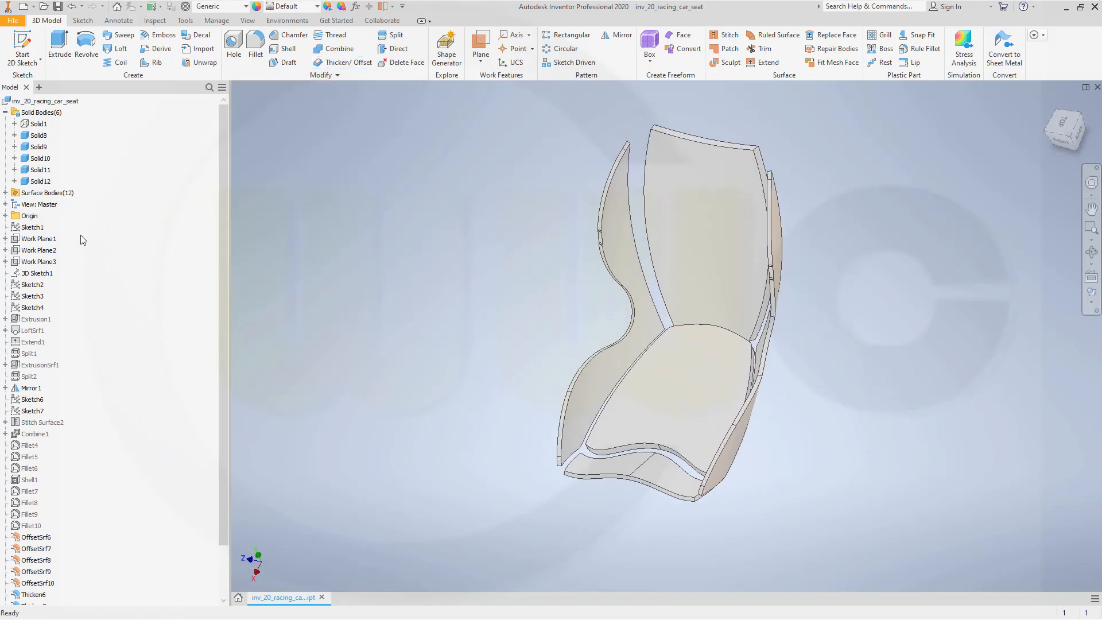
pyautogui.click(5, 193)
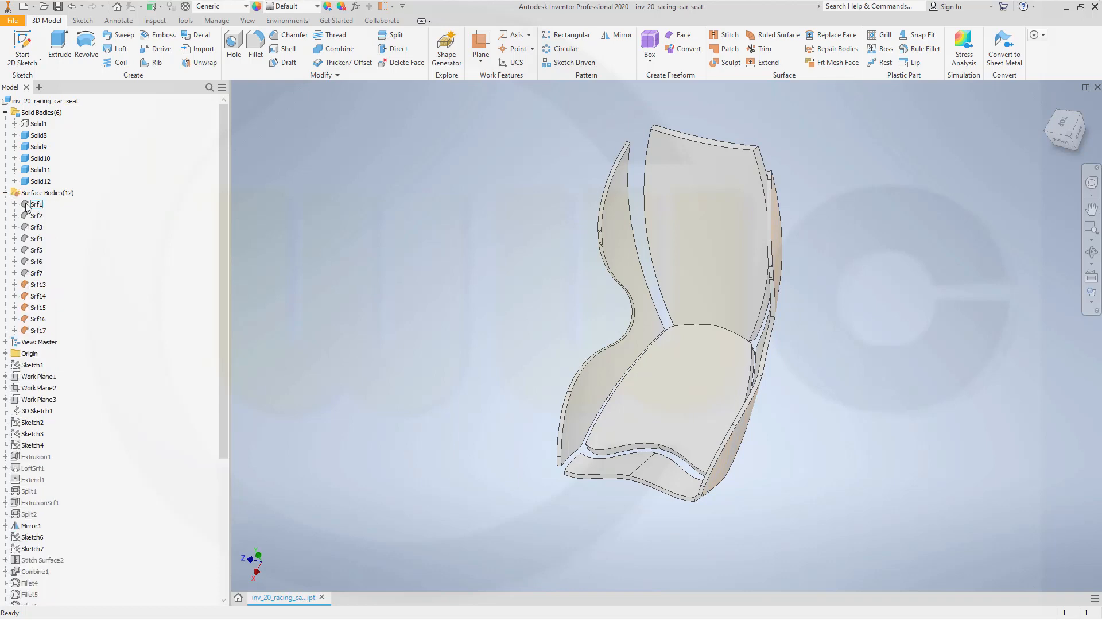
pyautogui.keyDown('shift'); pyautogui.click(38, 331); pyautogui.keyUp('shift')
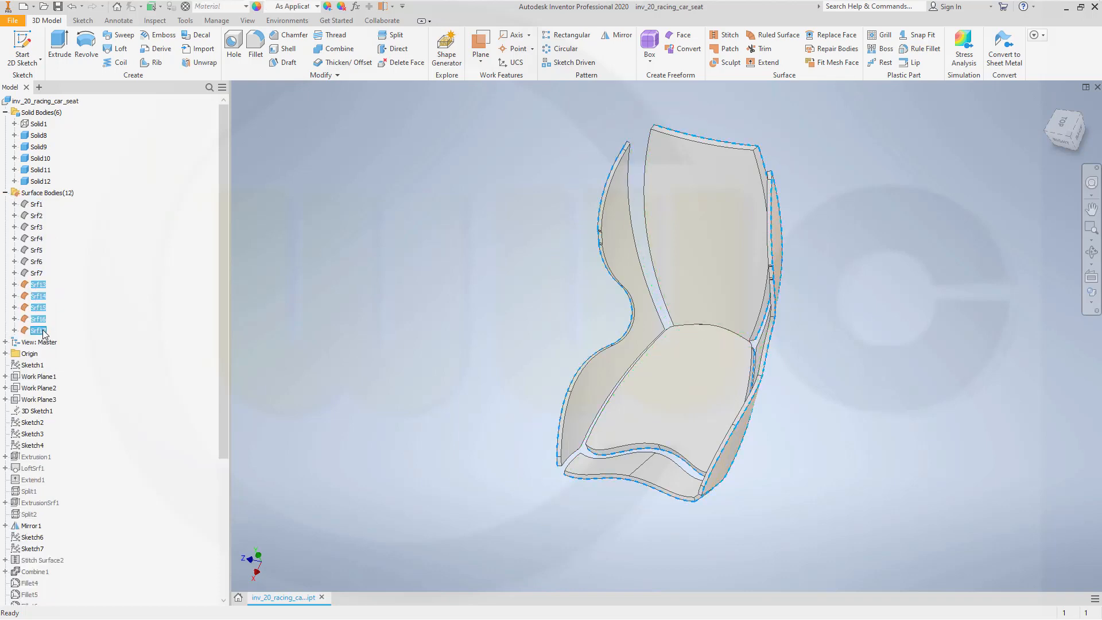
pyautogui.rightClick(44, 329)
pyautogui.press('Escape')
pyautogui.rightClick(38, 319)
pyautogui.click(71, 374)
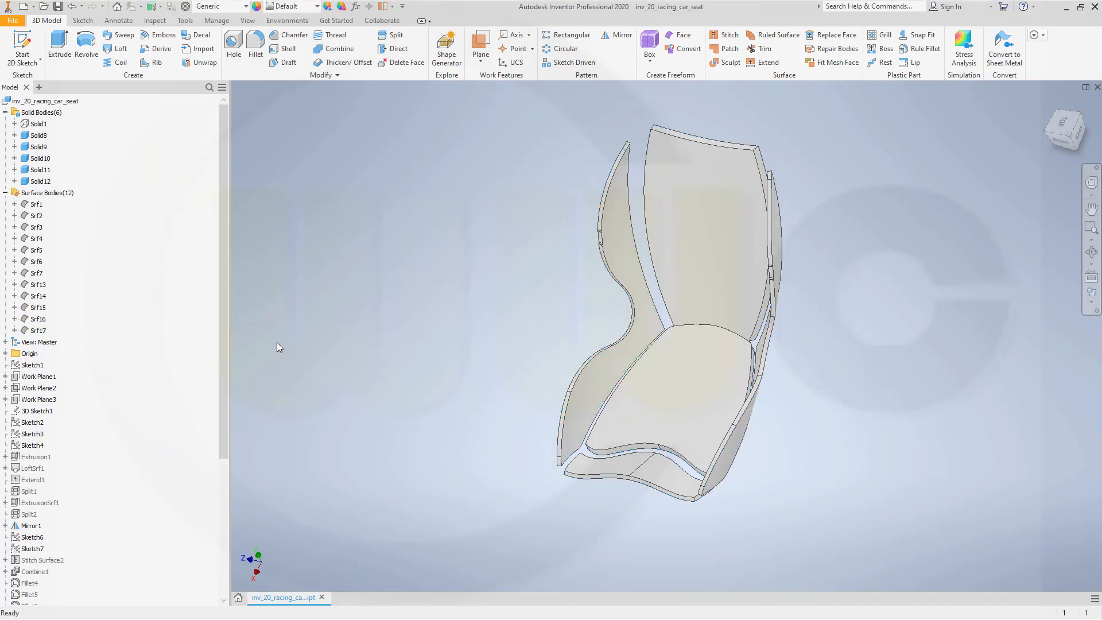
# Step: Hide the seat base, side bolster and front panel solids, leaving only the backrest cushion displayed
pyautogui.click(44, 149)
pyautogui.keyDown('shift'); pyautogui.click(43, 181); pyautogui.keyUp('shift')
pyautogui.rightClick(42, 180)
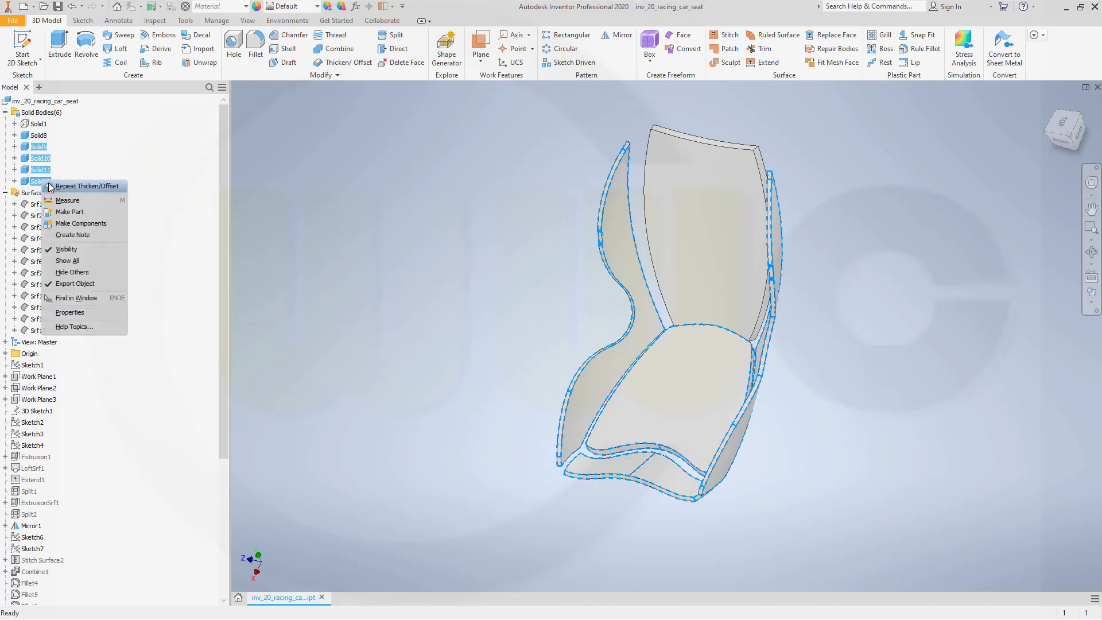
pyautogui.click(80, 248)
# Step: Fillet the four short corner edges of the backrest cushion with a 50 mm radius
pyautogui.press('F2')
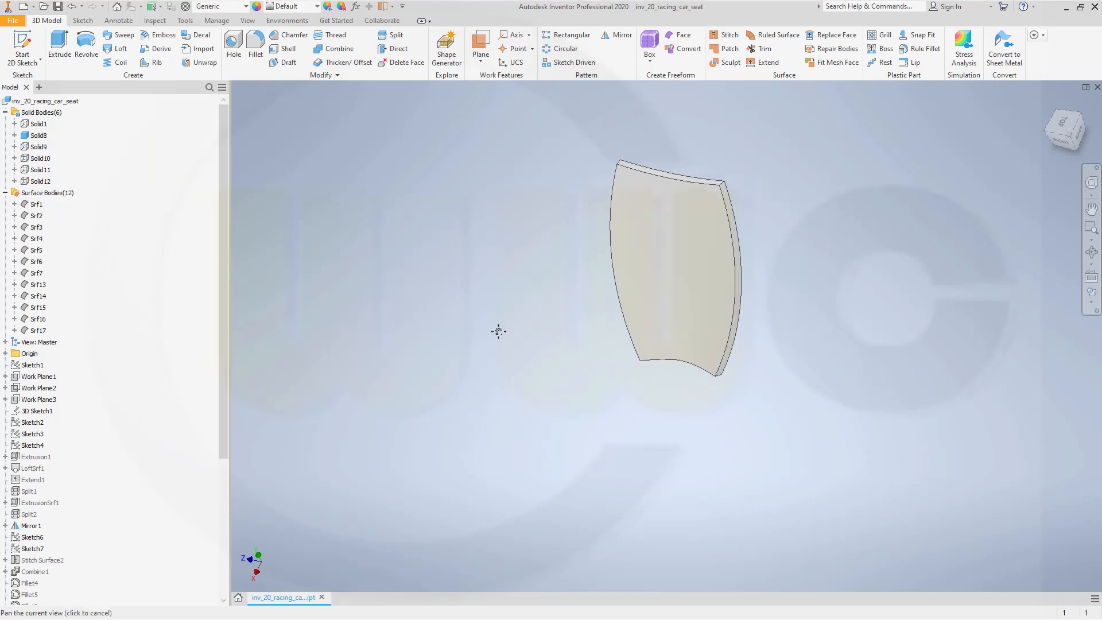
pyautogui.moveTo(498, 331); pyautogui.dragTo(485, 357, button='middle')
pyautogui.keyDown('shift'); pyautogui.moveTo(557, 312); pyautogui.dragTo(708, 301, button='middle'); pyautogui.keyUp('shift')
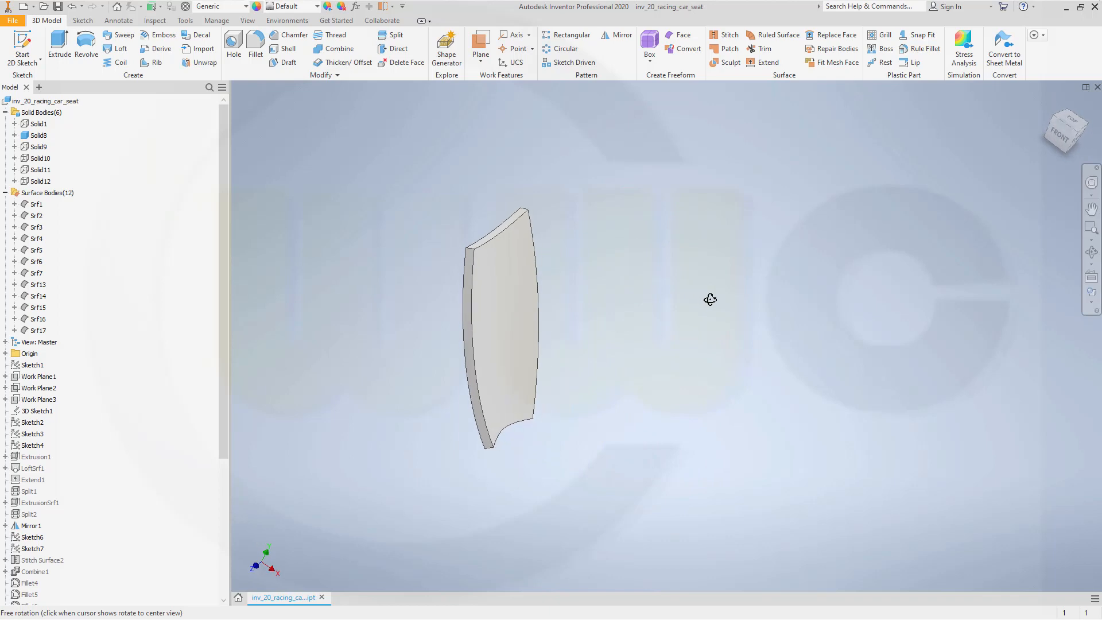
pyautogui.click(256, 57)
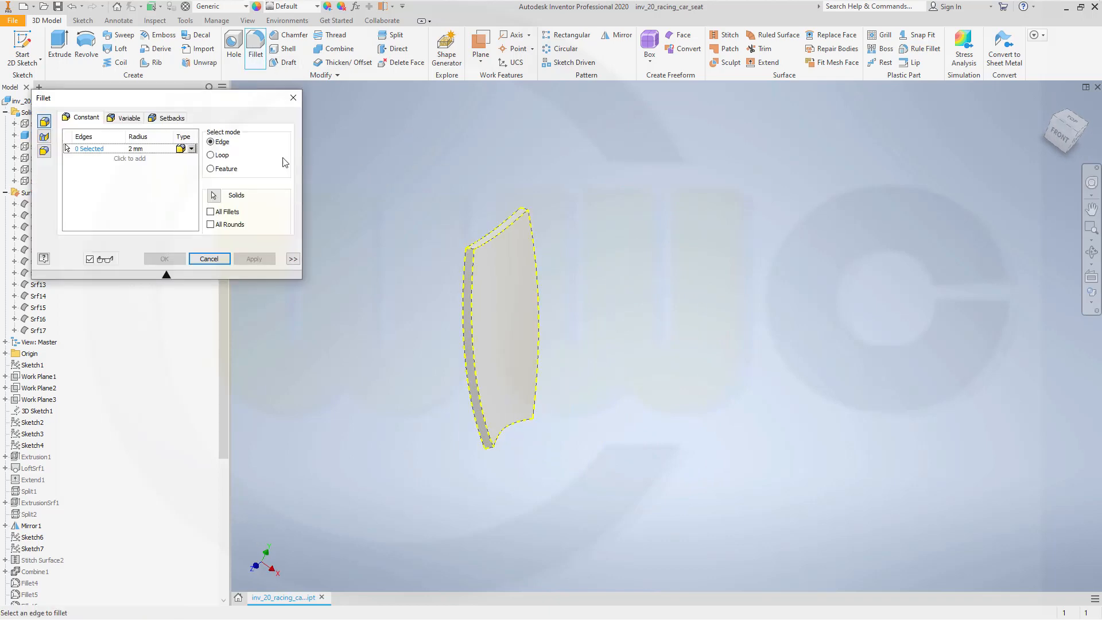
pyautogui.click(152, 148)
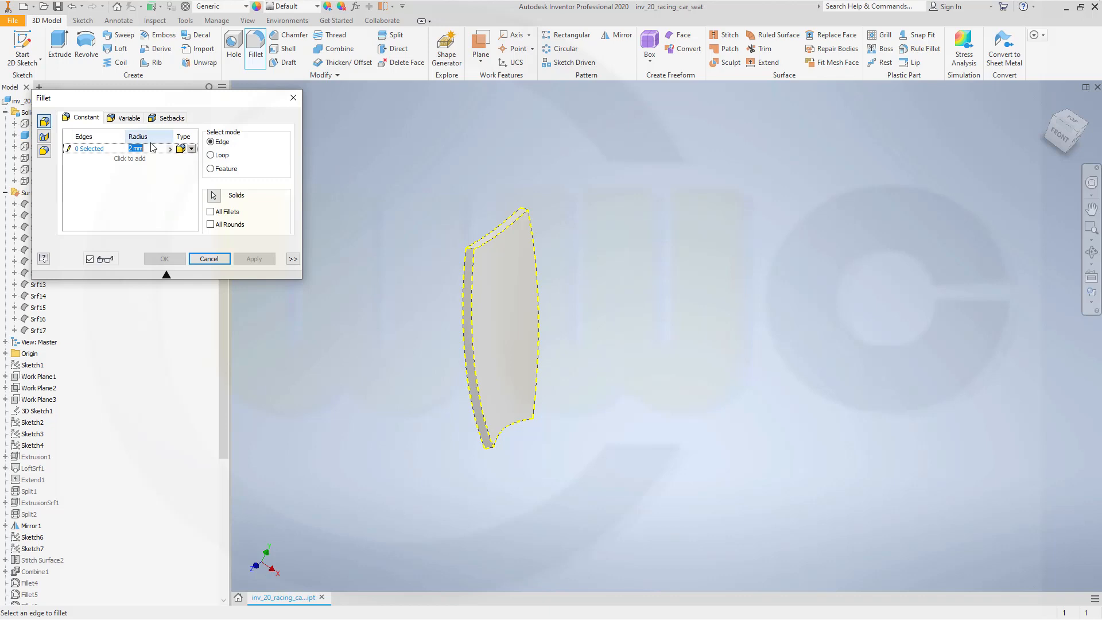
pyautogui.scroll(5, 456, 269)
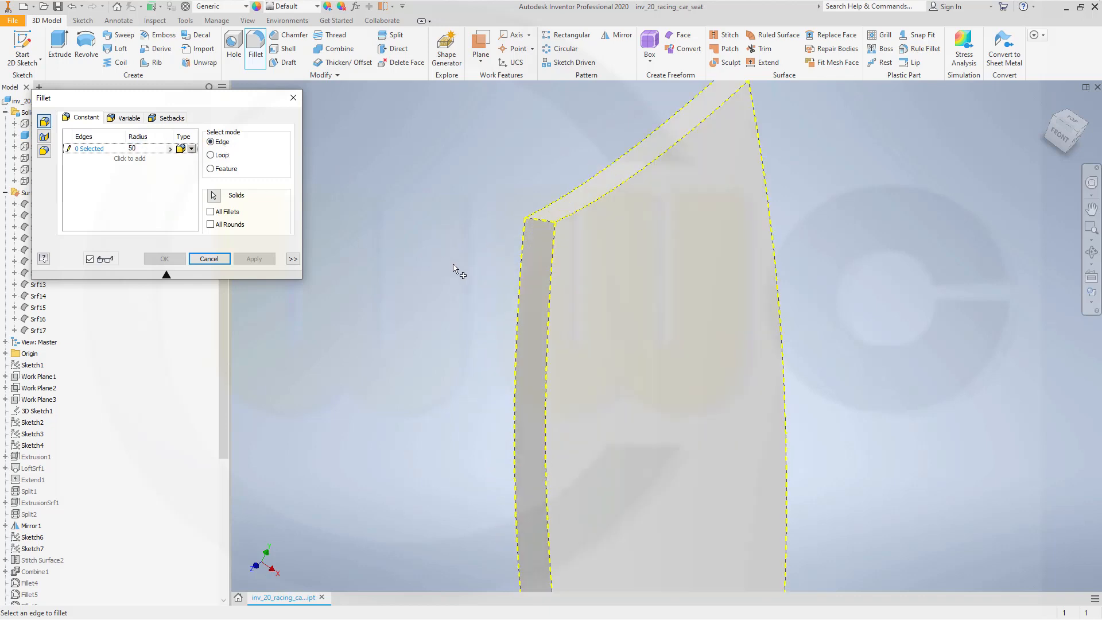
pyautogui.click(540, 224)
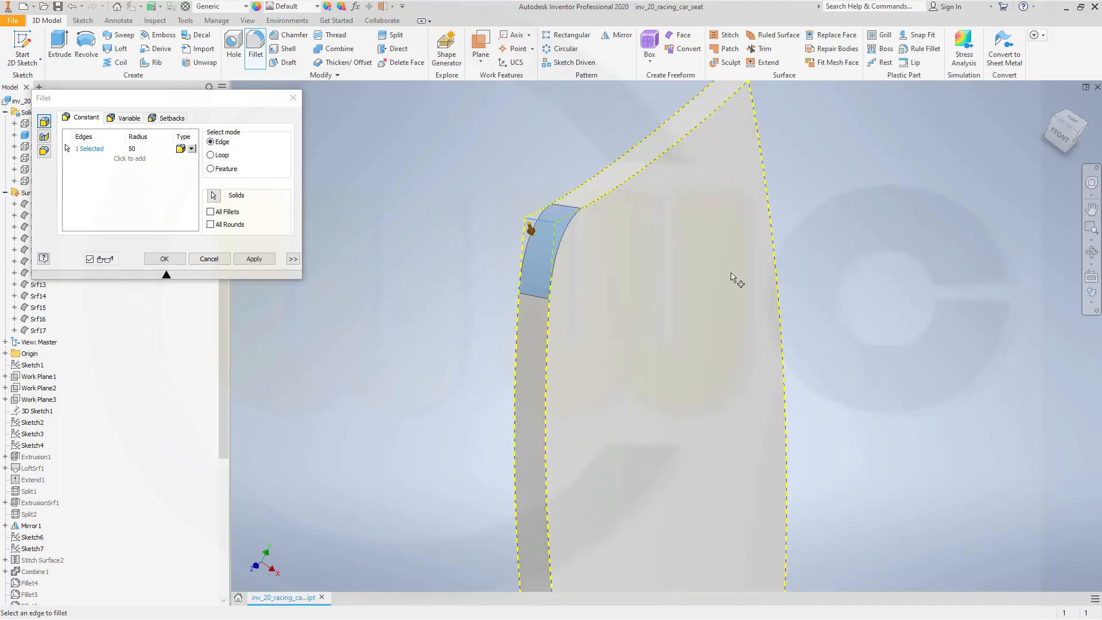
pyautogui.moveTo(671, 254); pyautogui.dragTo(638, 282, button='middle')
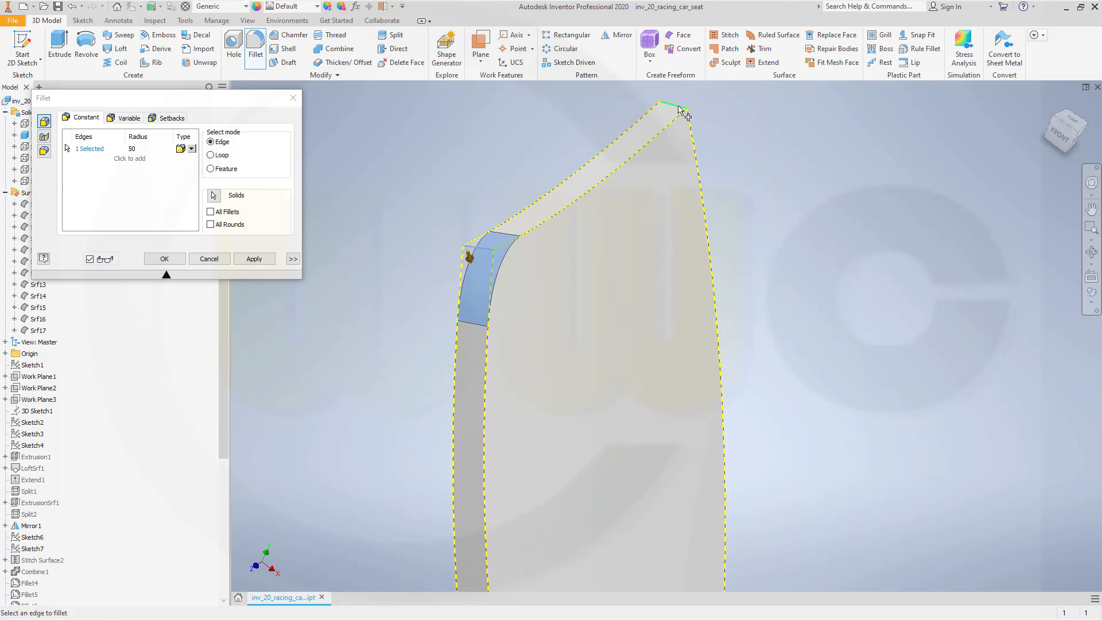
pyautogui.click(761, 228)
pyautogui.keyDown('shift'); pyautogui.moveTo(734, 442); pyautogui.dragTo(718, 339, button='middle'); pyautogui.keyUp('shift')
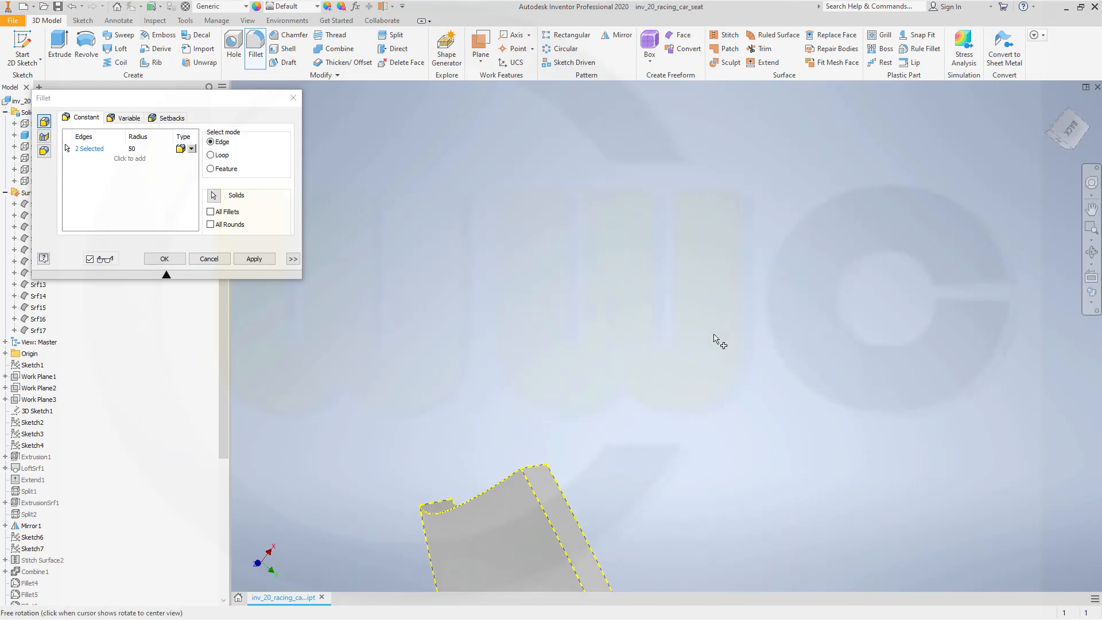
pyautogui.click(481, 423)
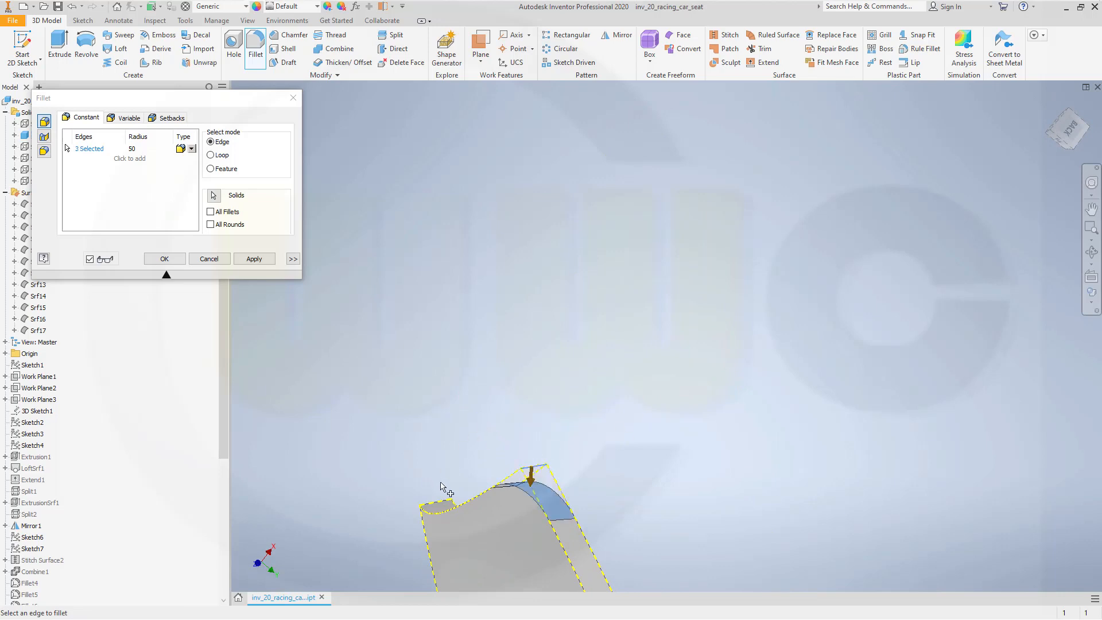
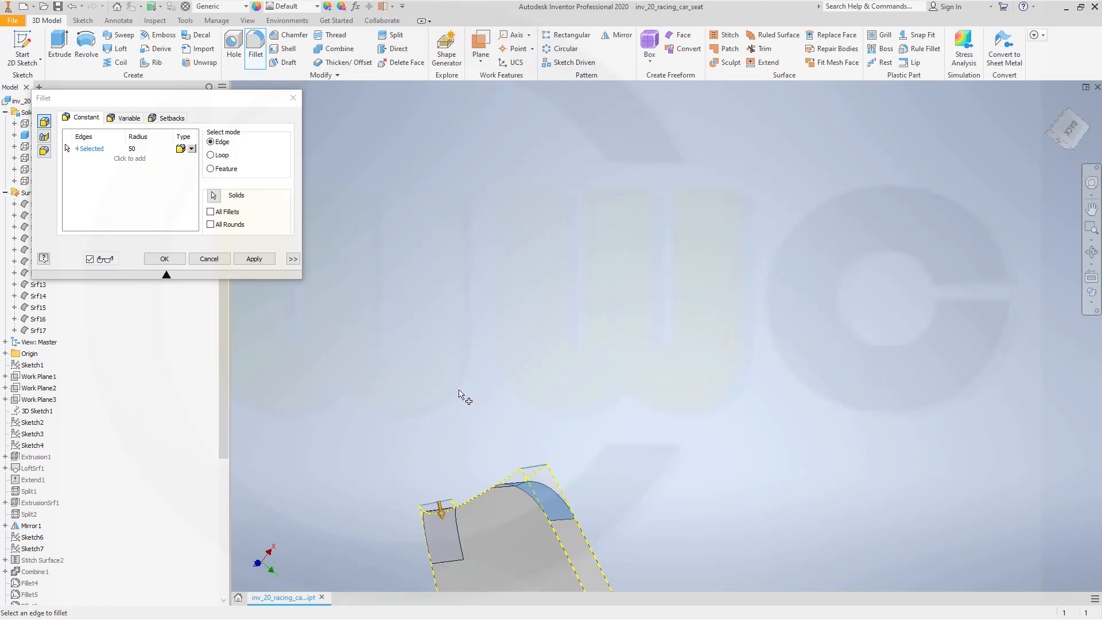
pyautogui.click(166, 258)
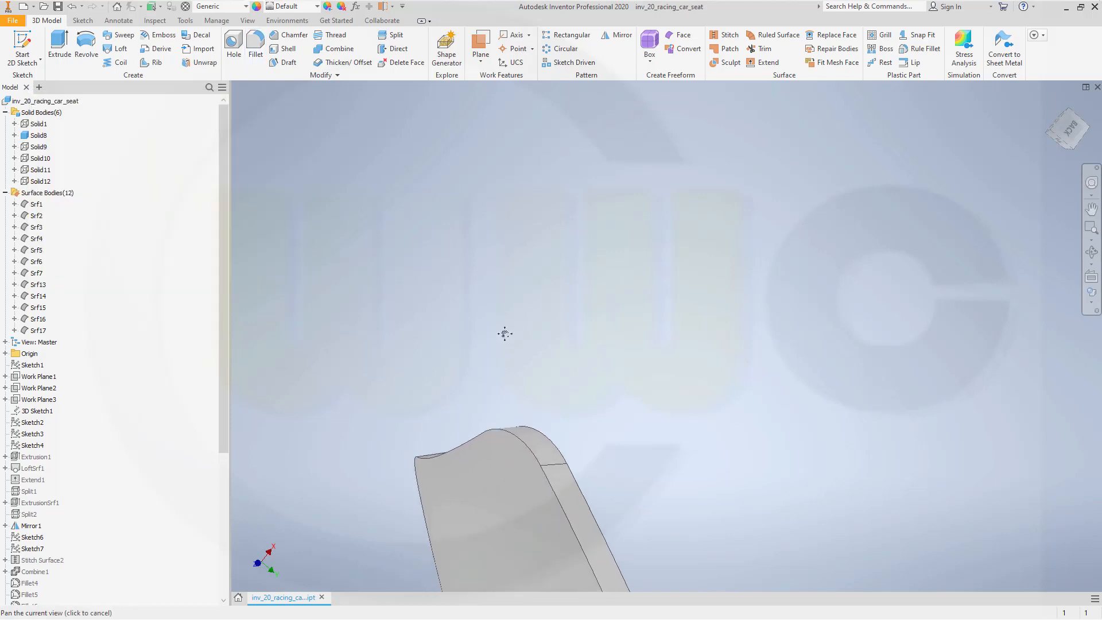
# Step: Fillet the outline edge loop of the backrest cushion's front face with a 10 mm radius
pyautogui.keyDown('shift'); pyautogui.moveTo(504, 266); pyautogui.dragTo(460, 369, button='middle'); pyautogui.keyUp('shift')
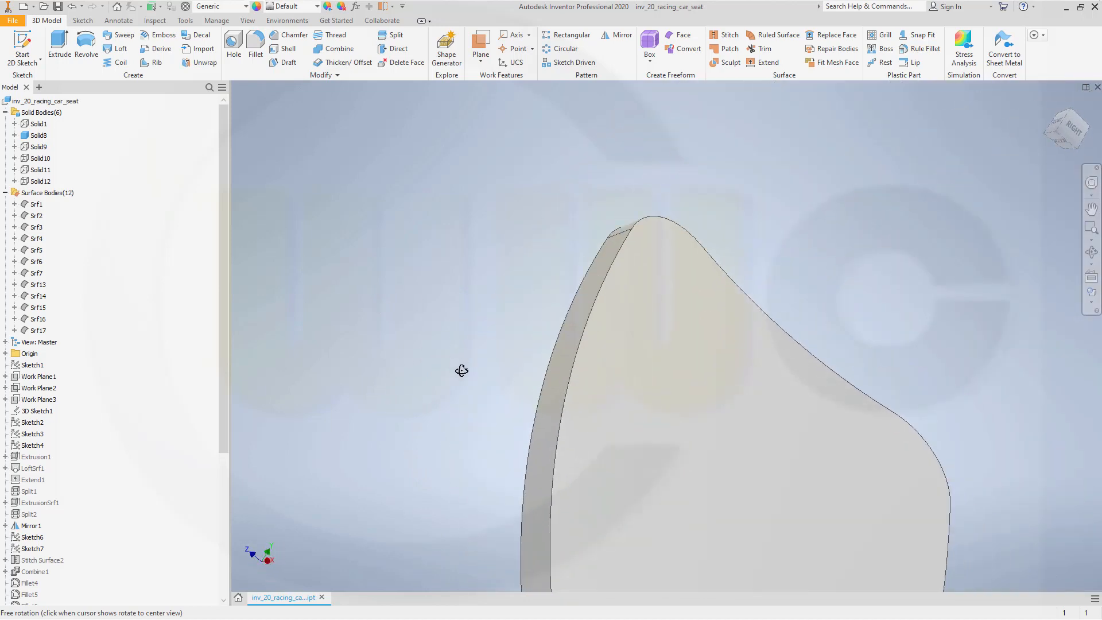
pyautogui.scroll(4, 492, 298)
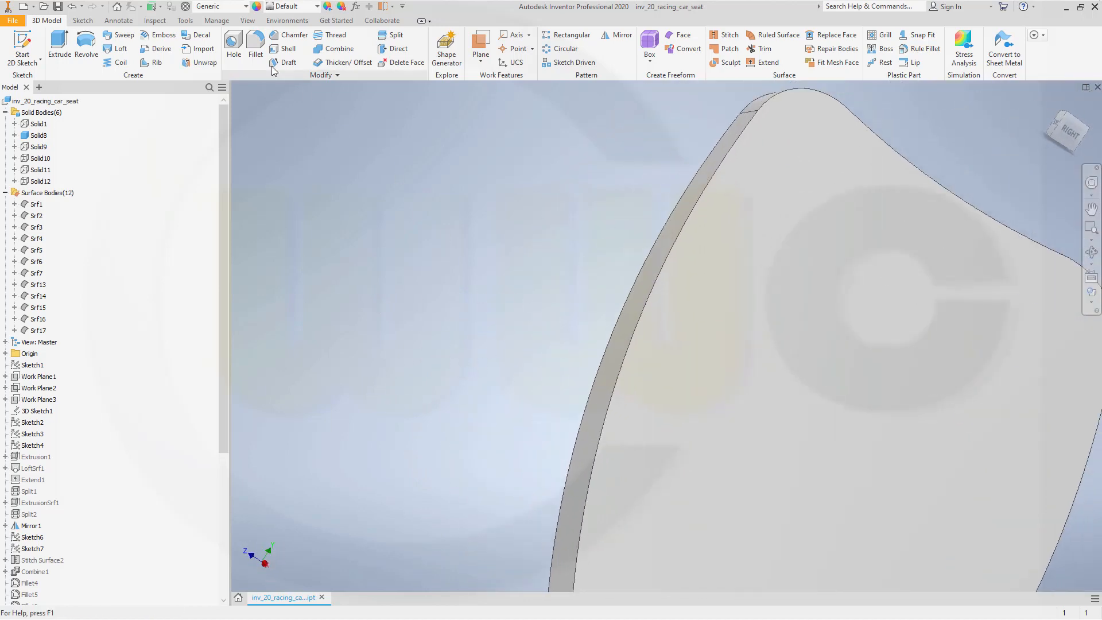
pyautogui.click(256, 46)
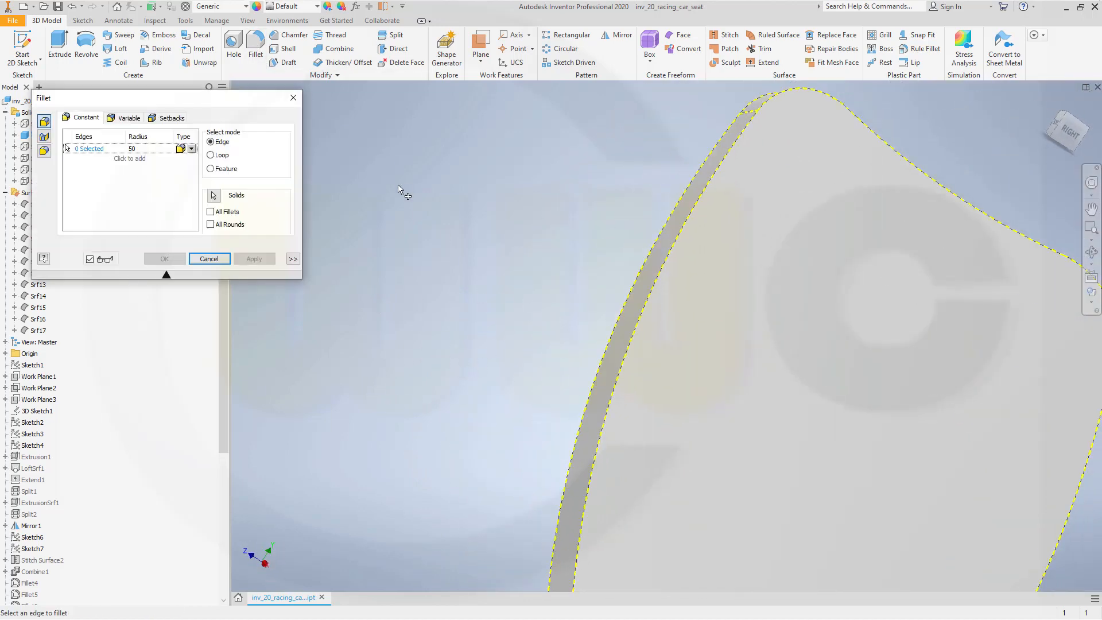
pyautogui.click(158, 148)
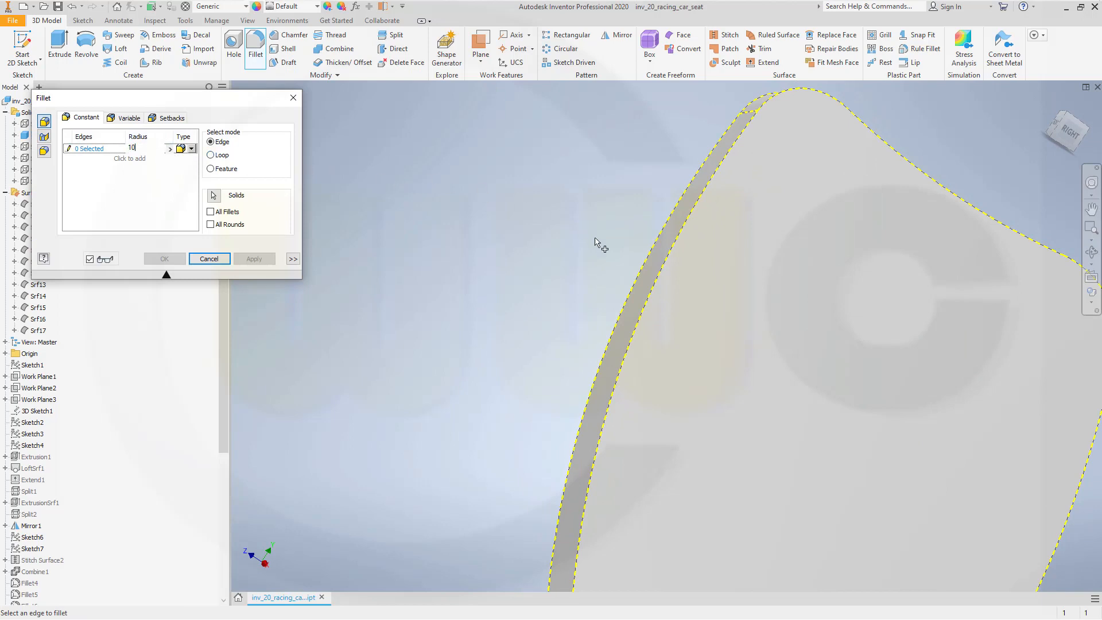
pyautogui.click(650, 290)
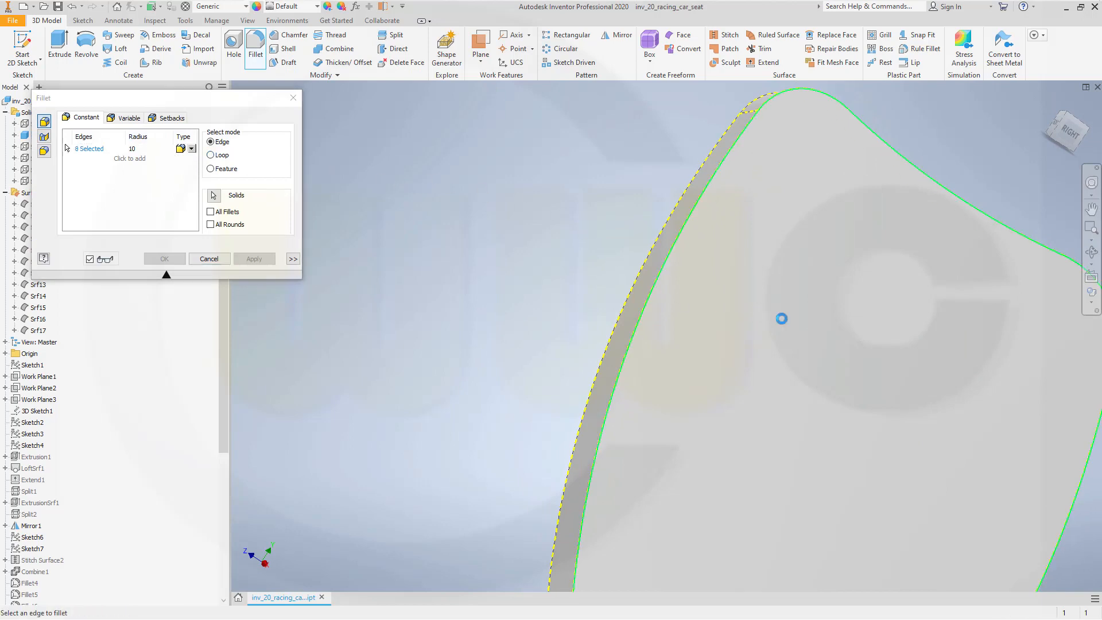
pyautogui.scroll(3, 780, 318)
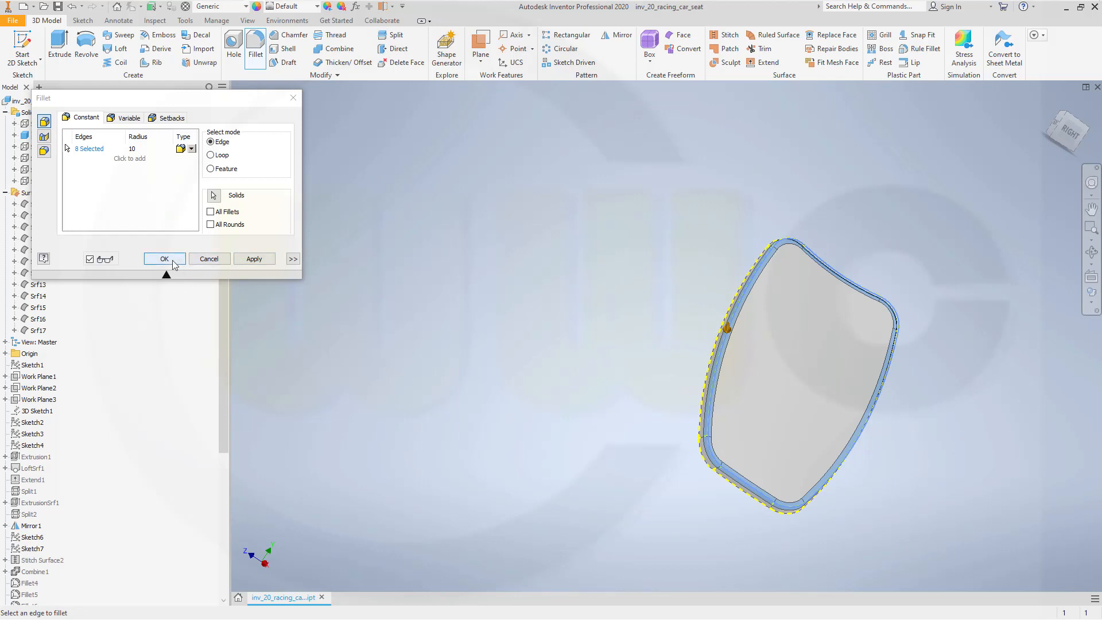
pyautogui.click(172, 260)
# Step: Make the seat base cushion Solid9 visible and fillet its short vertical corner edges
pyautogui.moveTo(517, 312)
pyautogui.keyDown('shift'); pyautogui.mouseDown(button='middle')
pyautogui.moveTo(525, 266)
pyautogui.moveTo(525, 299)
pyautogui.mouseUp(button='middle'); pyautogui.keyUp('shift')
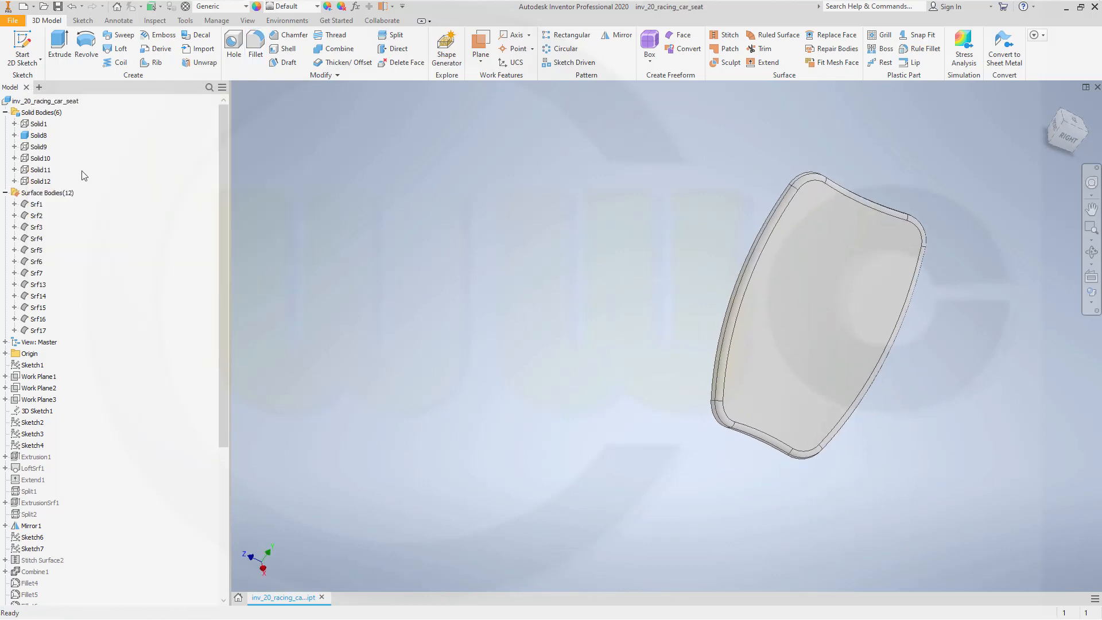
pyautogui.rightClick(46, 147)
pyautogui.click(81, 209)
pyautogui.keyDown('shift'); pyautogui.moveTo(447, 302); pyautogui.dragTo(424, 187, button='middle'); pyautogui.keyUp('shift')
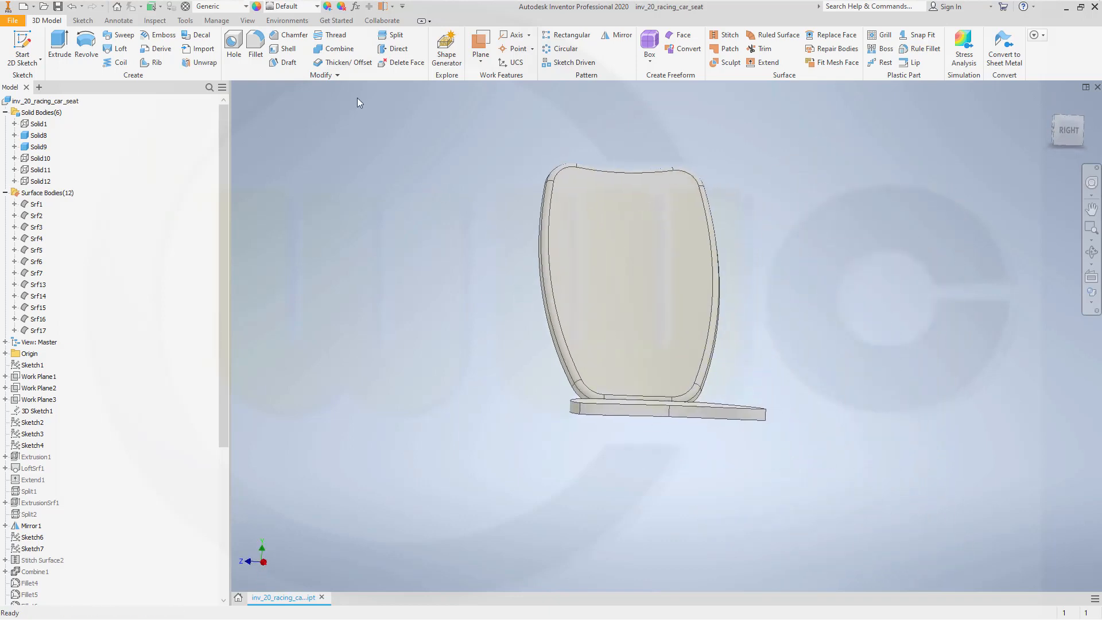
pyautogui.click(255, 46)
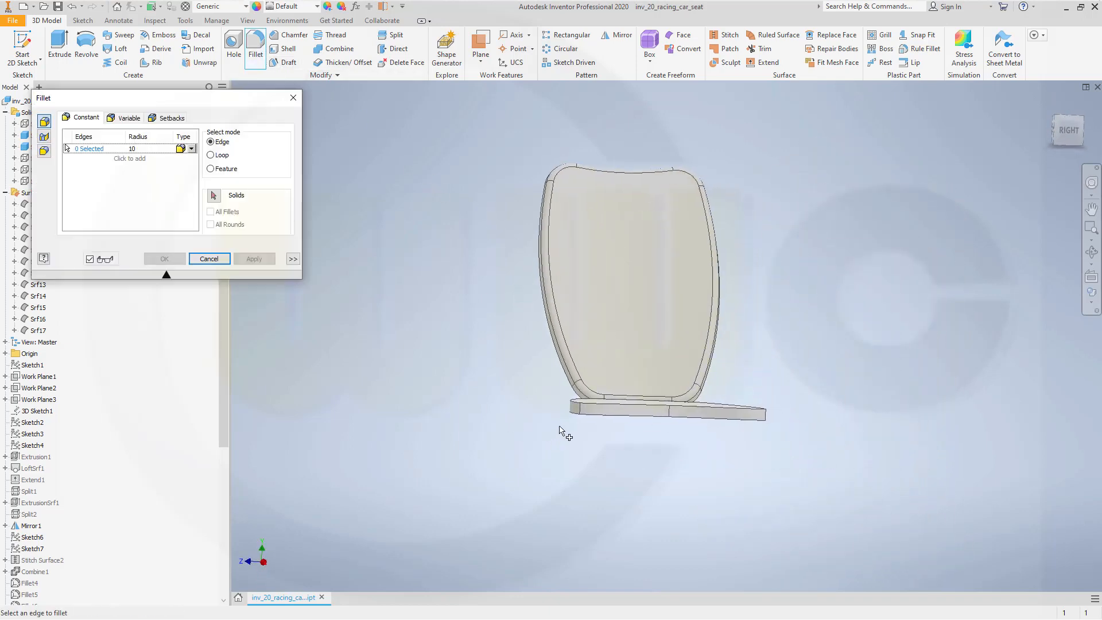
pyautogui.click(580, 408)
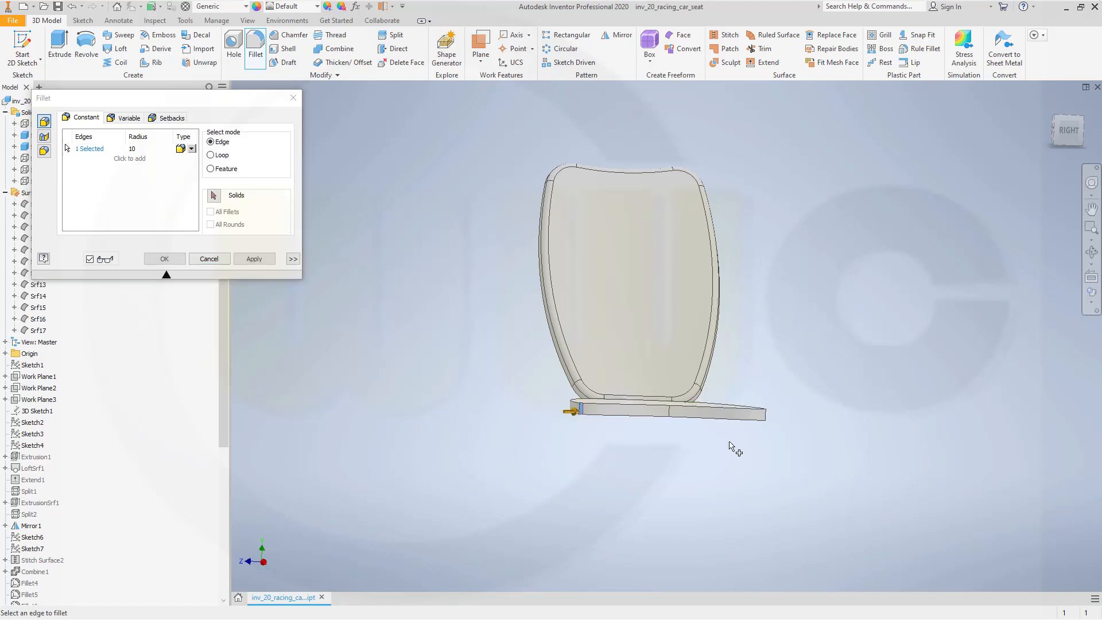
# Step: Fillet the two vertical edges at the seat cushion's front corners with a 60 mm radius
pyautogui.click(766, 412)
pyautogui.click(138, 147)
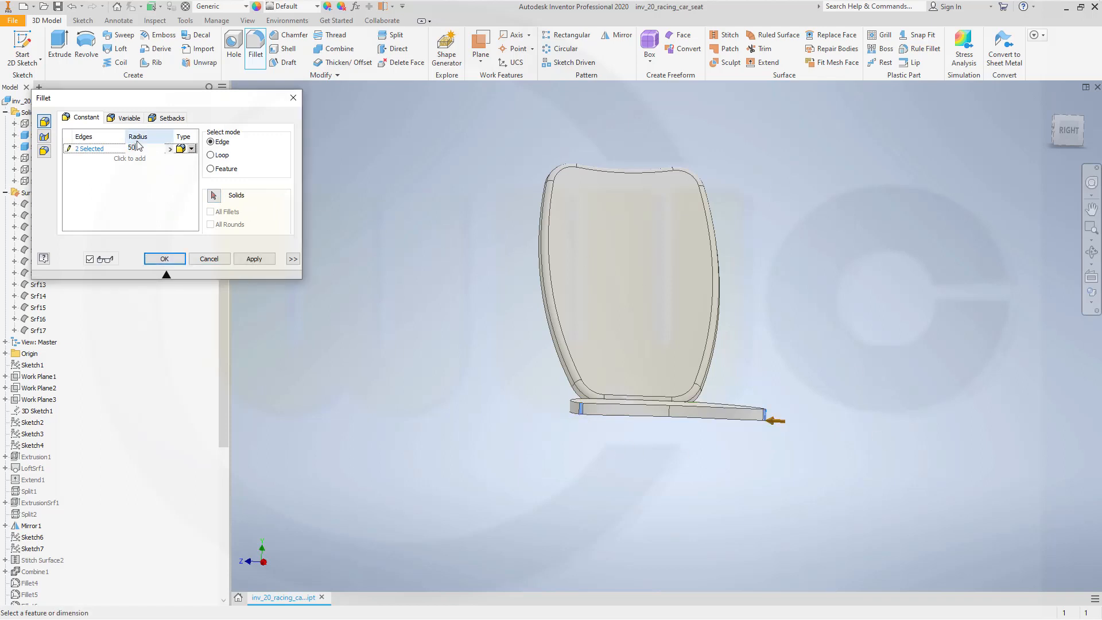
pyautogui.press('Tab')
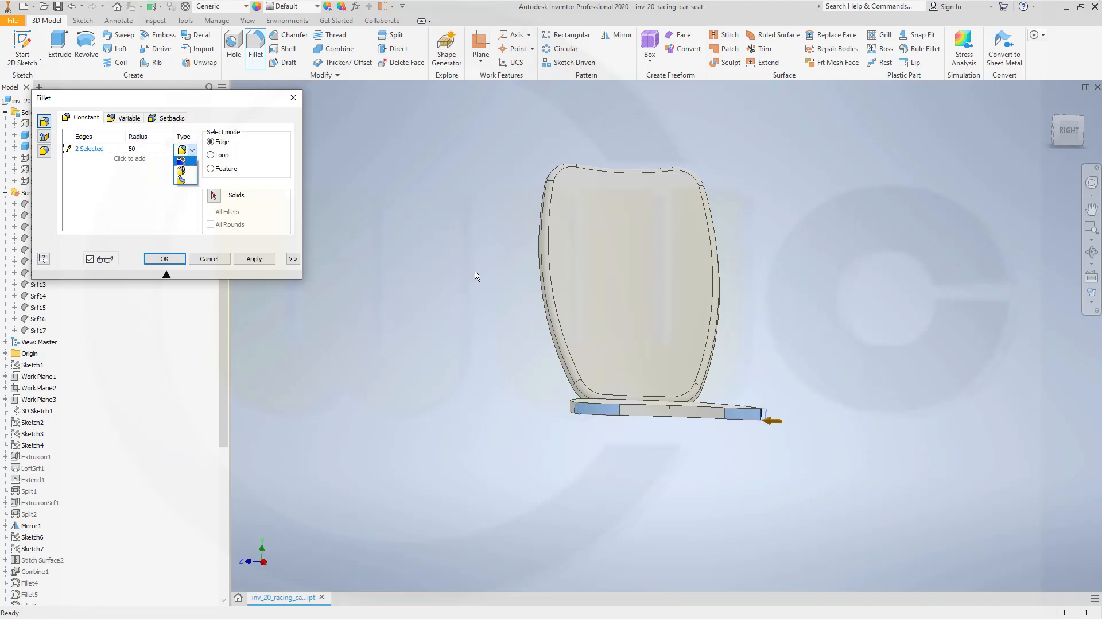
pyautogui.keyDown('shift'); pyautogui.moveTo(475, 277); pyautogui.dragTo(490, 298, button='middle'); pyautogui.keyUp('shift')
pyautogui.keyDown('shift'); pyautogui.moveTo(488, 313); pyautogui.dragTo(481, 312, button='middle'); pyautogui.keyUp('shift')
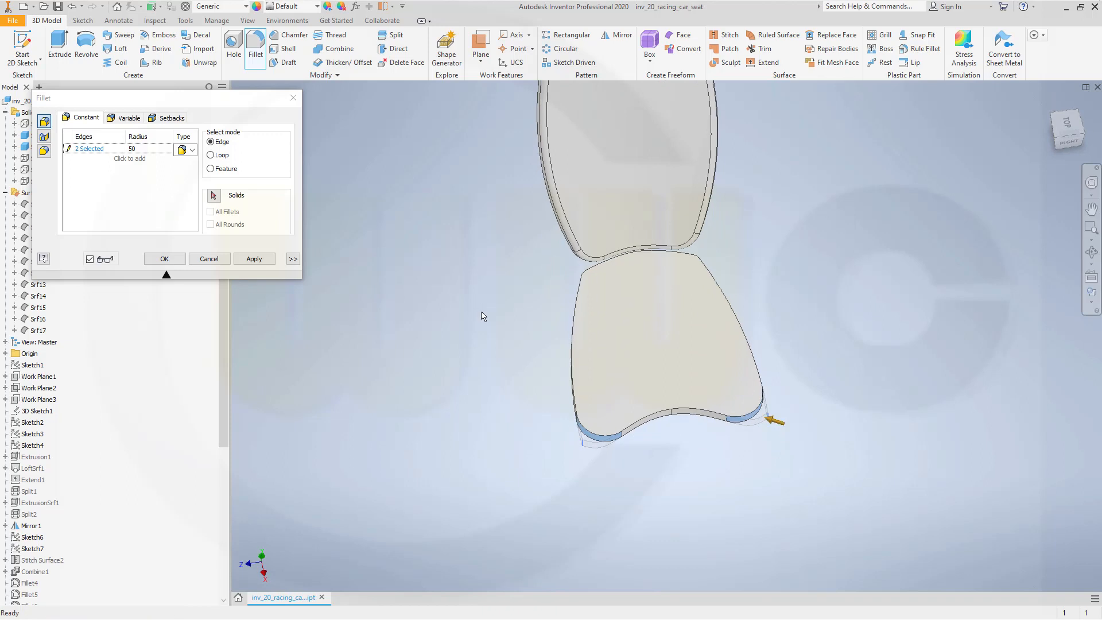
pyautogui.doubleClick(135, 149)
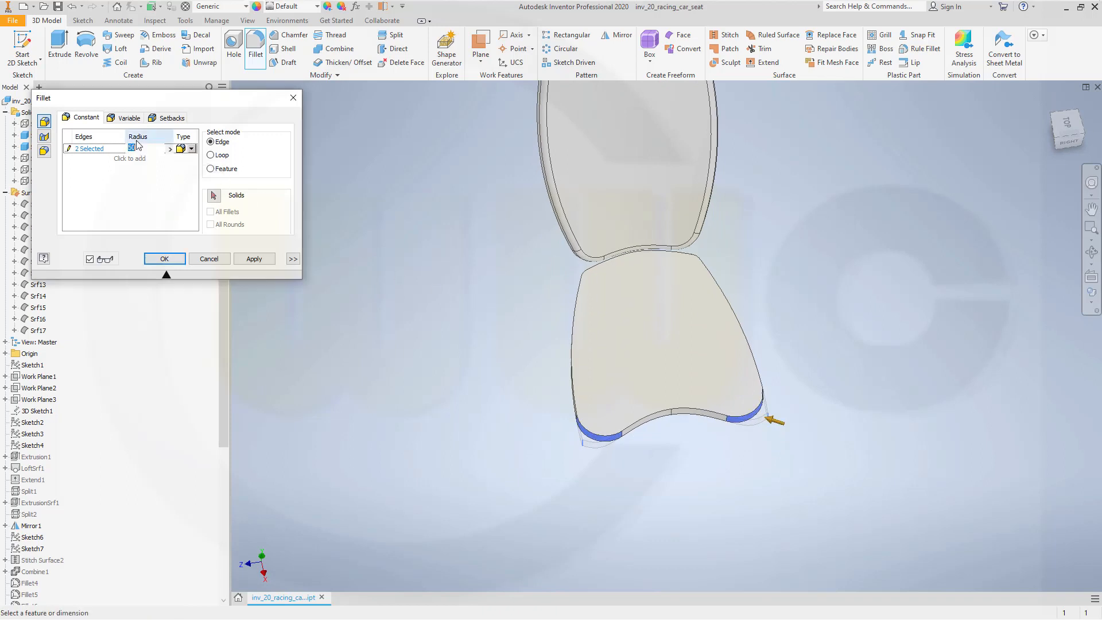
pyautogui.write('60')
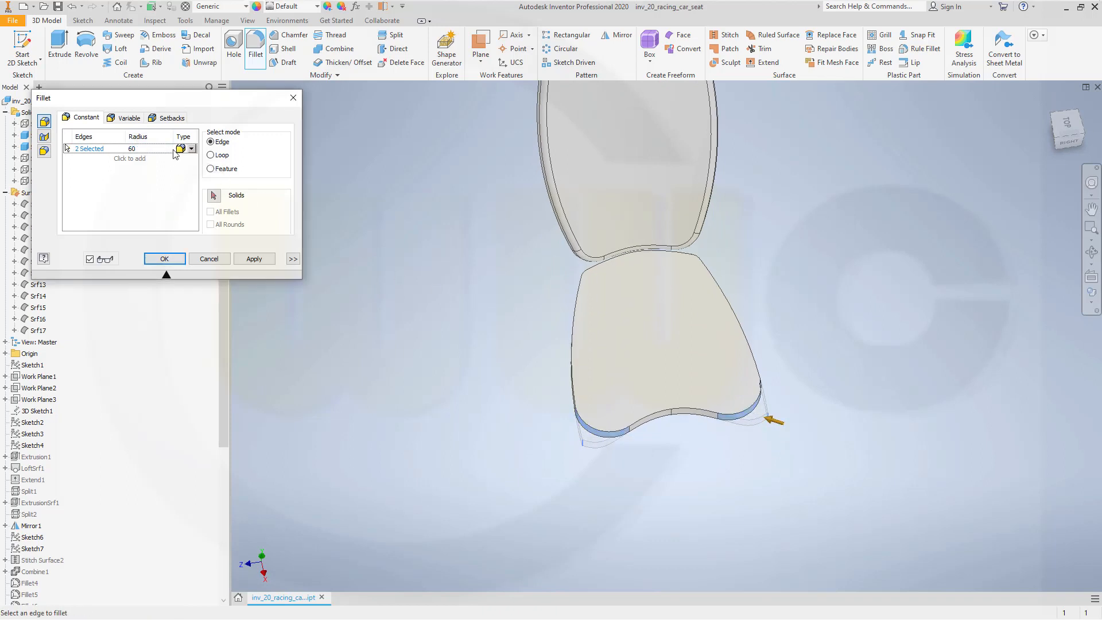
pyautogui.click(165, 262)
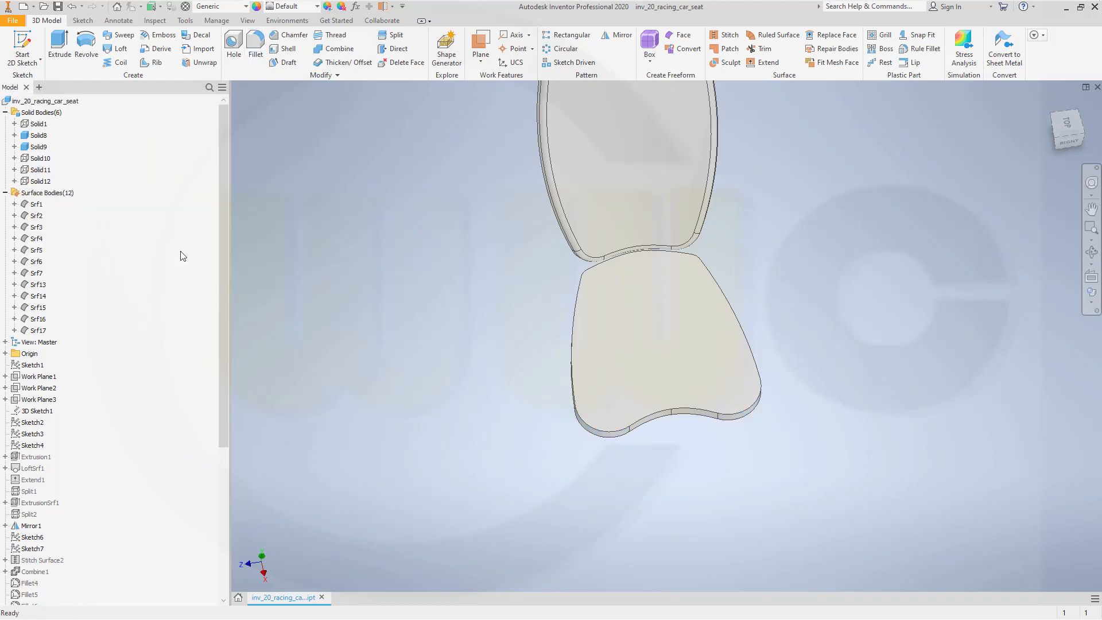
# Step: Fillet the upper perimeter edge loop of the seat cushion with a 10 mm radius
pyautogui.click(255, 49)
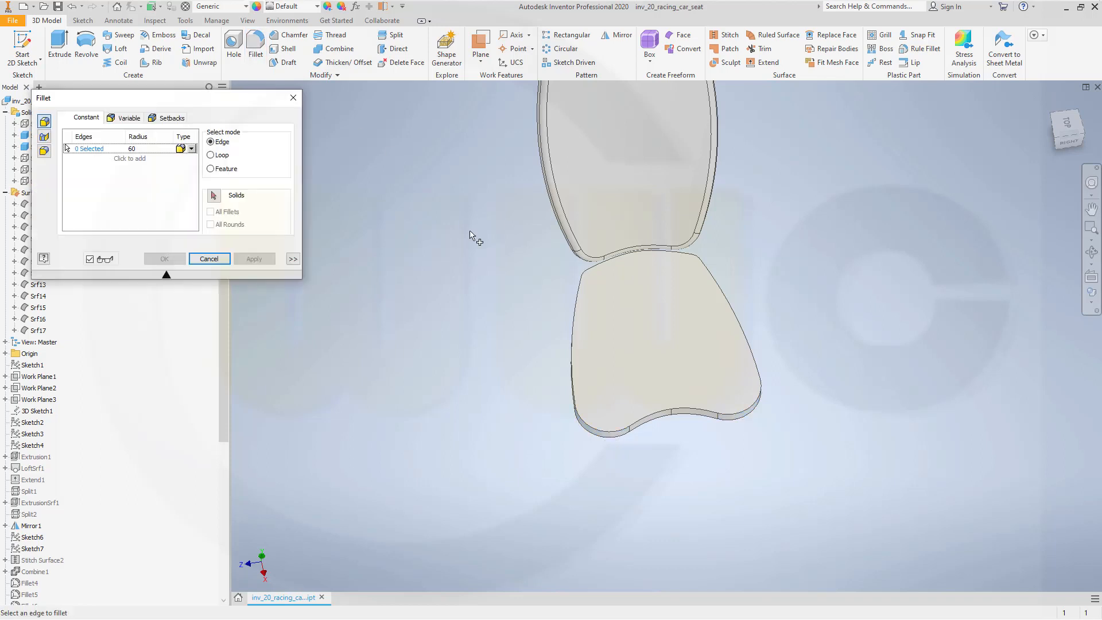
pyautogui.click(162, 148)
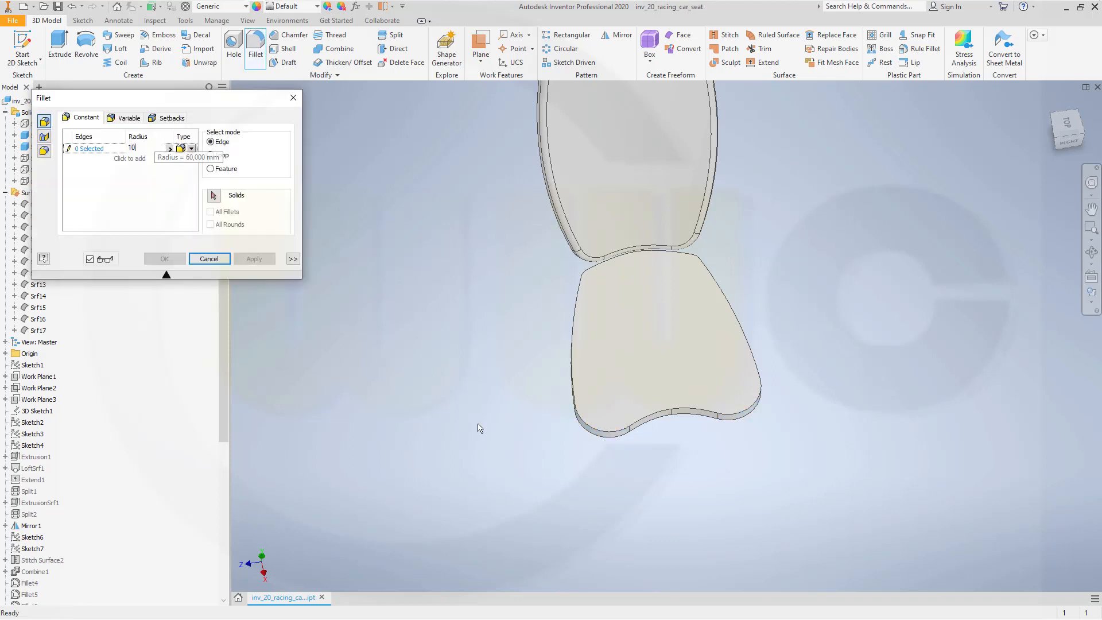
pyautogui.click(601, 432)
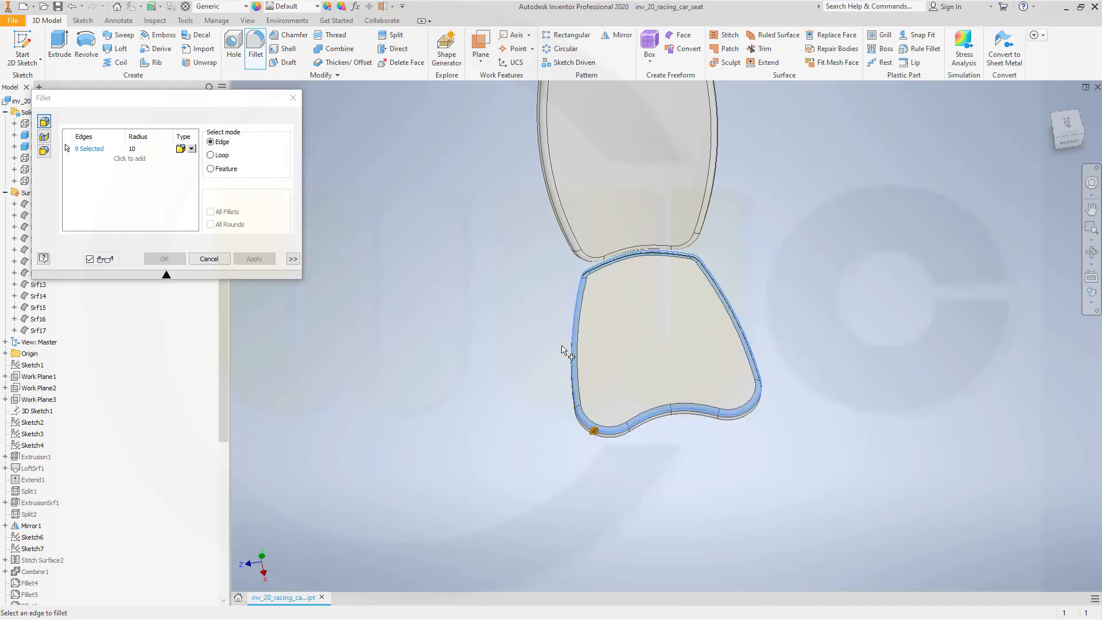
pyautogui.click(164, 259)
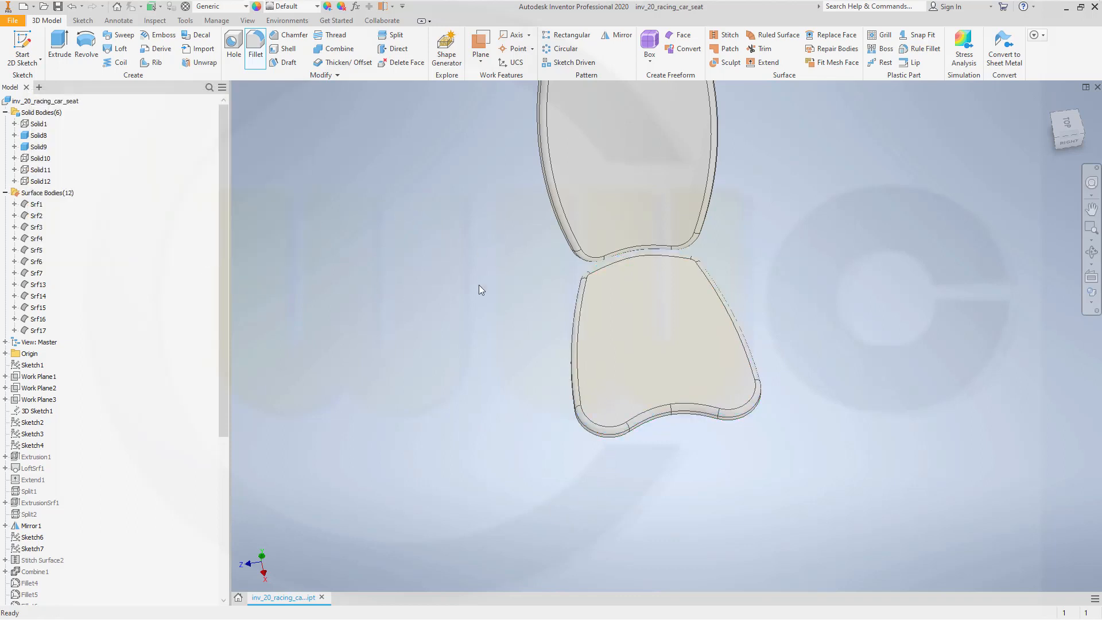
# Step: Hide the backrest and seat cushion bodies, Solid8 and Solid9, and show Solid10
pyautogui.moveTo(477, 287); pyautogui.dragTo(438, 262, button='middle')
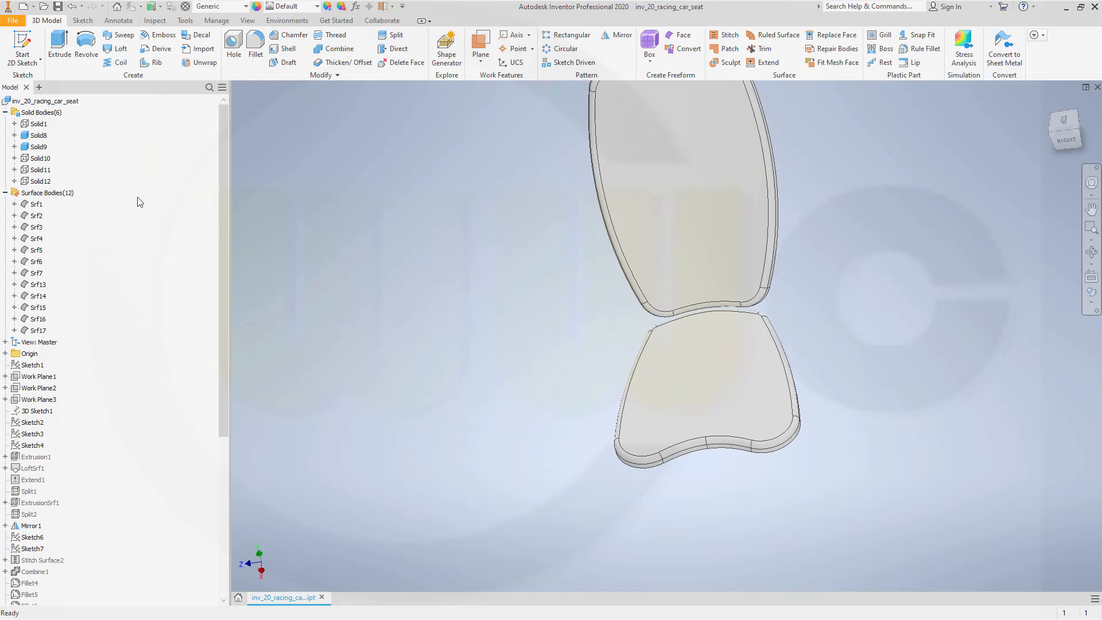
pyautogui.click(42, 148)
pyautogui.keyDown('ctrl'); pyautogui.click(38, 136); pyautogui.keyUp('ctrl')
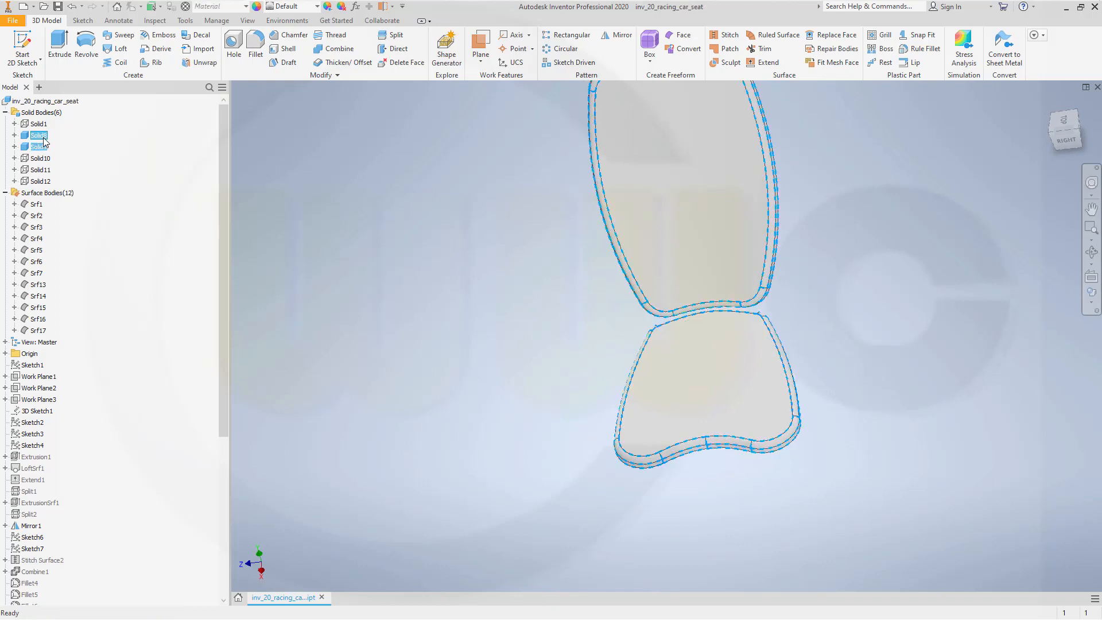
pyautogui.rightClick(43, 136)
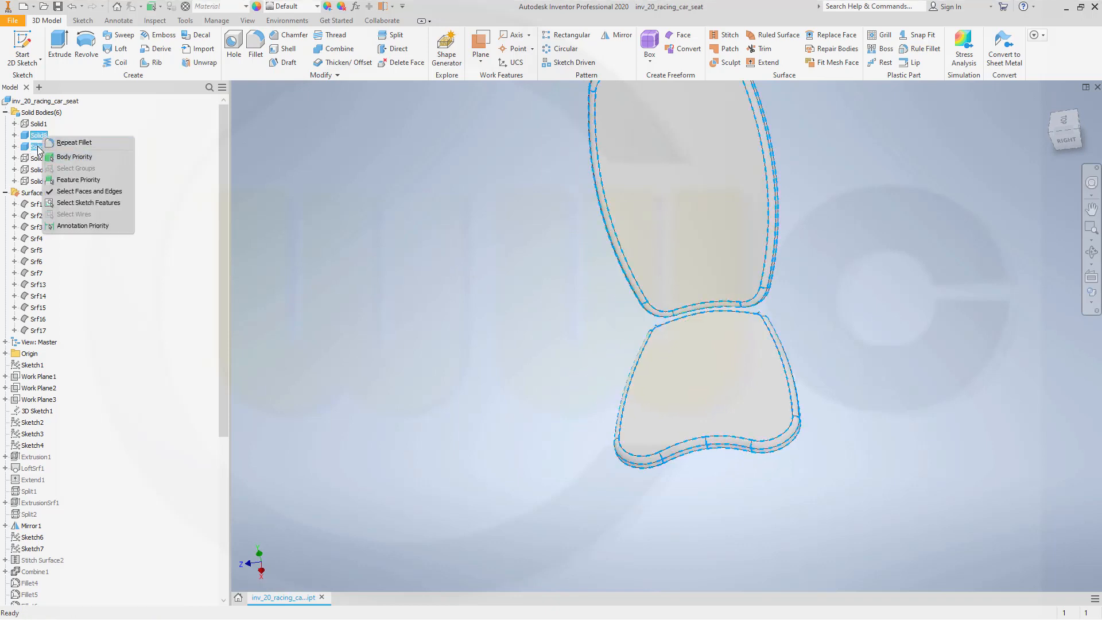
pyautogui.rightClick(37, 147)
pyautogui.click(70, 215)
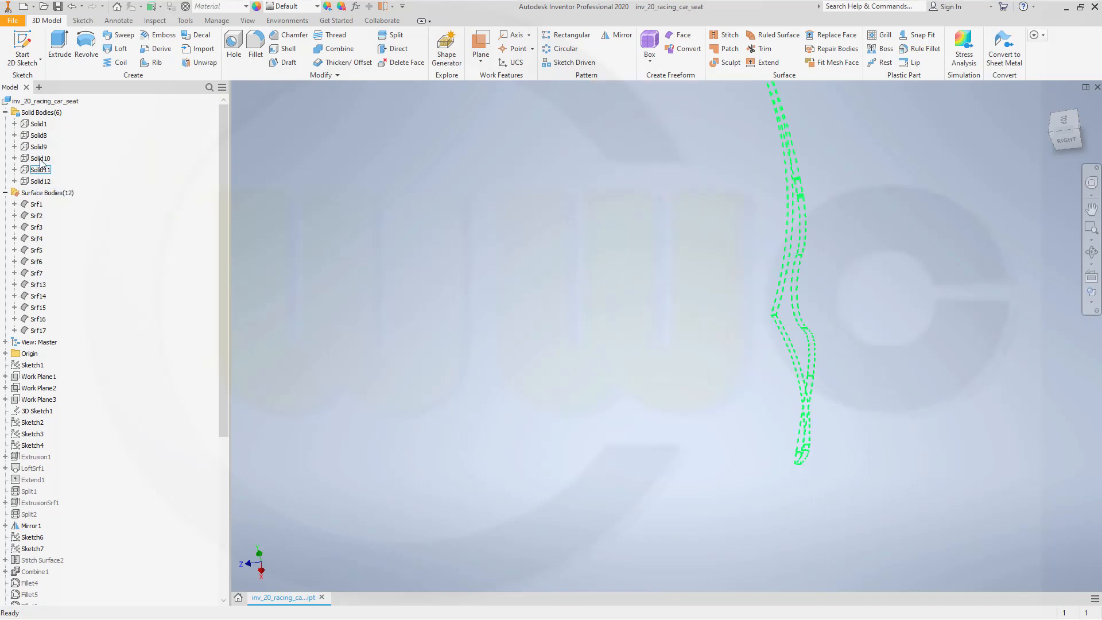
pyautogui.rightClick(40, 159)
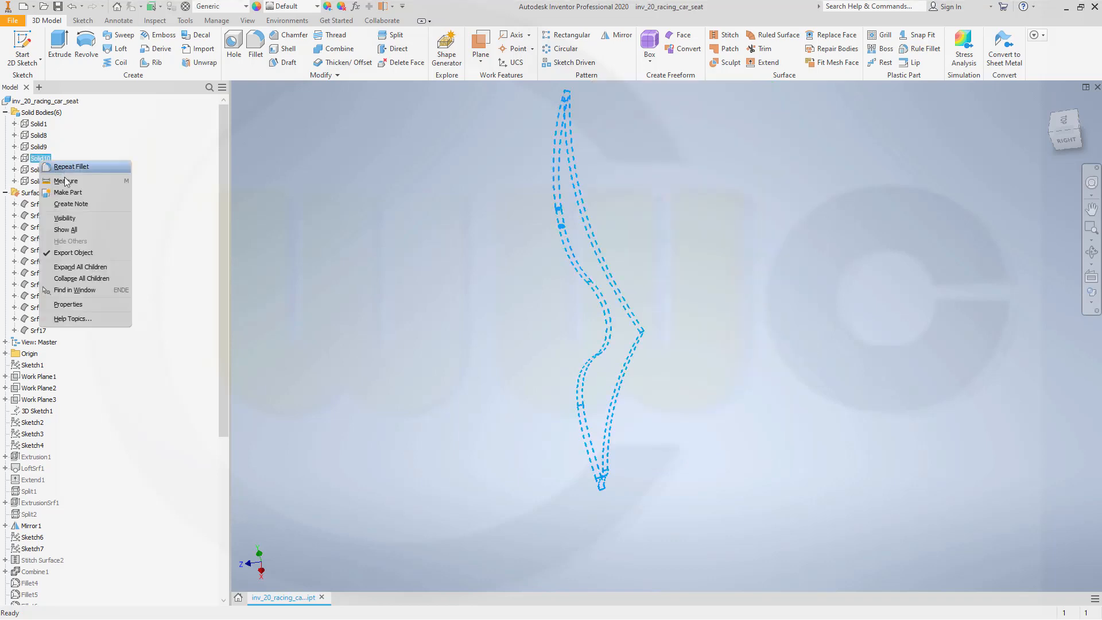
pyautogui.click(76, 224)
# Step: Fillet the sharp outer corner edge of Solid10, where its backrest and seat portions meet, with a 100 mm radius
pyautogui.keyDown('shift'); pyautogui.moveTo(344, 254); pyautogui.dragTo(636, 535, button='middle'); pyautogui.keyUp('shift')
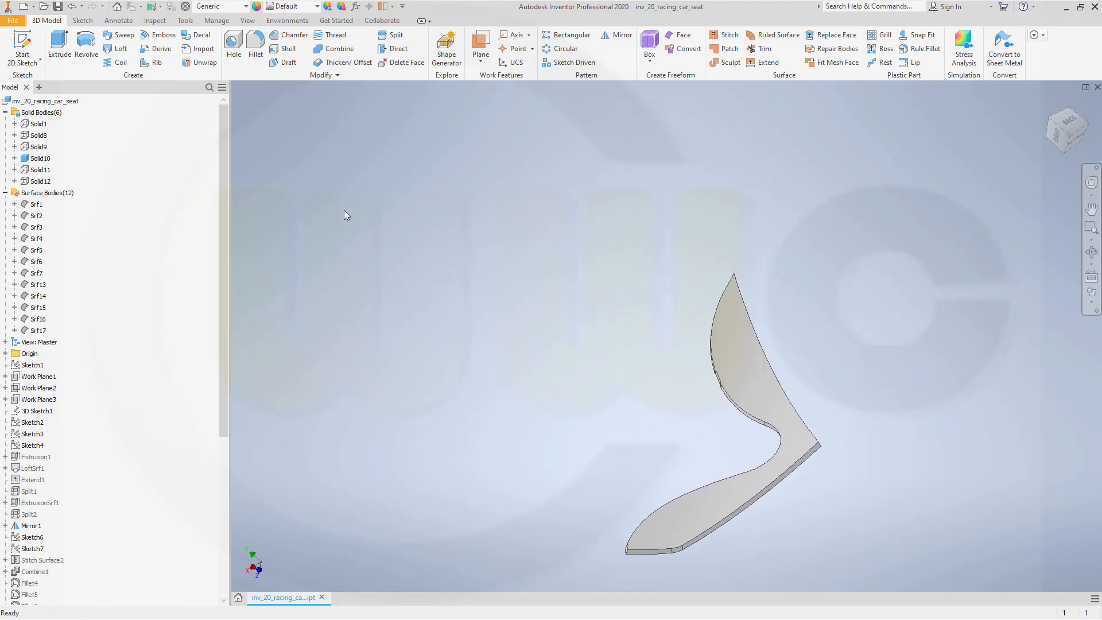
pyautogui.click(255, 46)
pyautogui.click(148, 150)
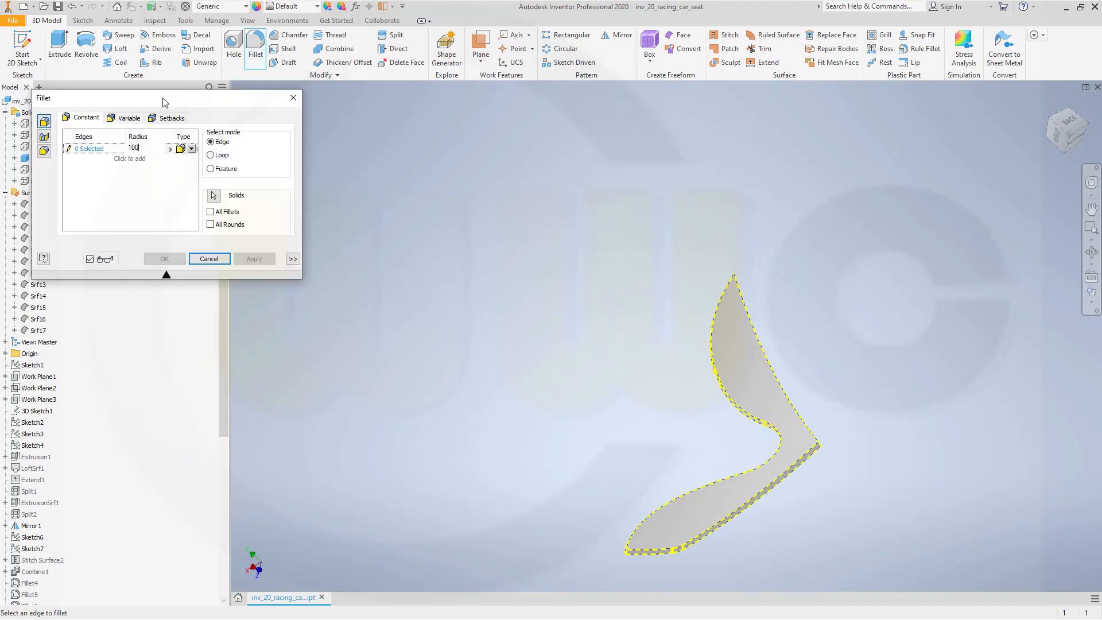
pyautogui.keyDown('shift'); pyautogui.moveTo(1056, 408); pyautogui.dragTo(695, 419, button='middle'); pyautogui.keyUp('shift')
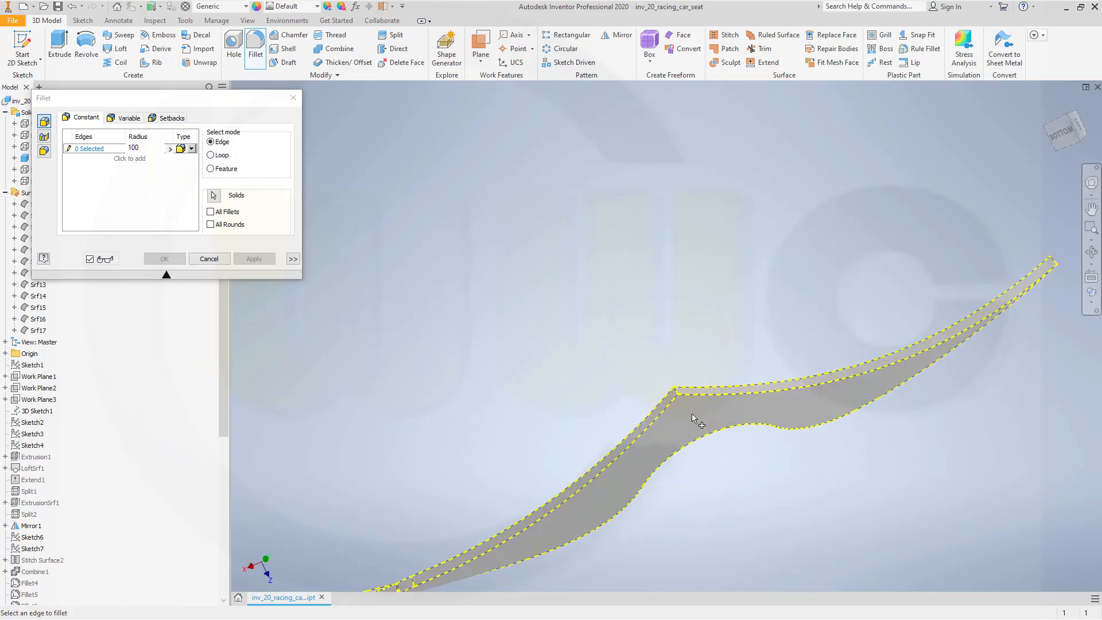
pyautogui.scroll(3, 693, 418)
pyautogui.click(634, 334)
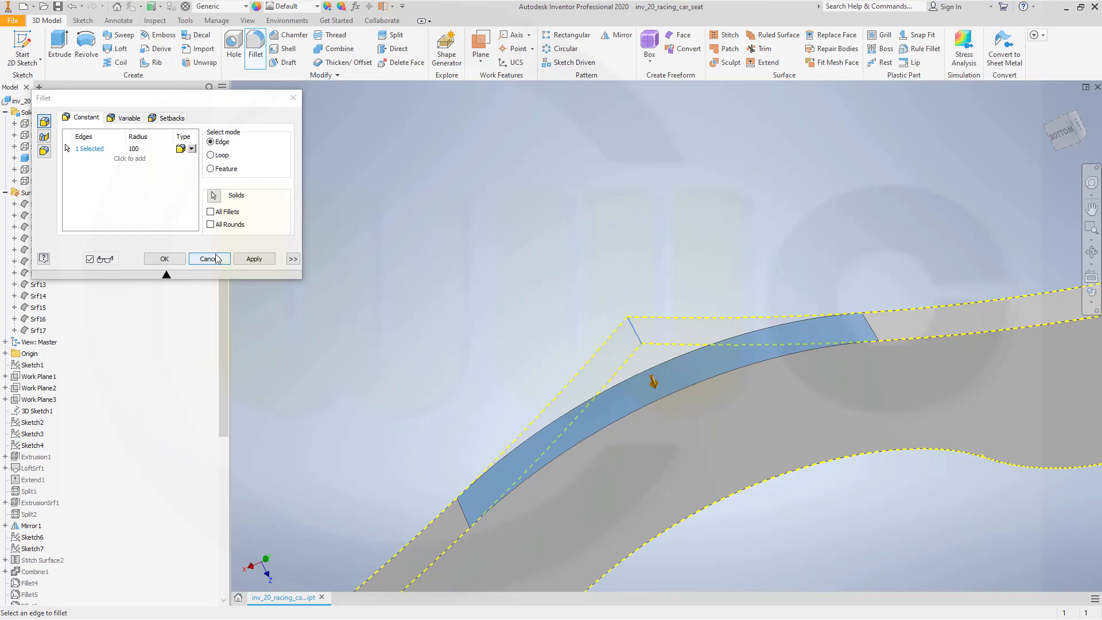
pyautogui.click(254, 258)
# Step: Fillet the corner edge at the upper tip of Solid10's backrest portion with a 30 mm radius
pyautogui.keyDown('shift'); pyautogui.moveTo(498, 293); pyautogui.dragTo(718, 323, button='middle'); pyautogui.keyUp('shift')
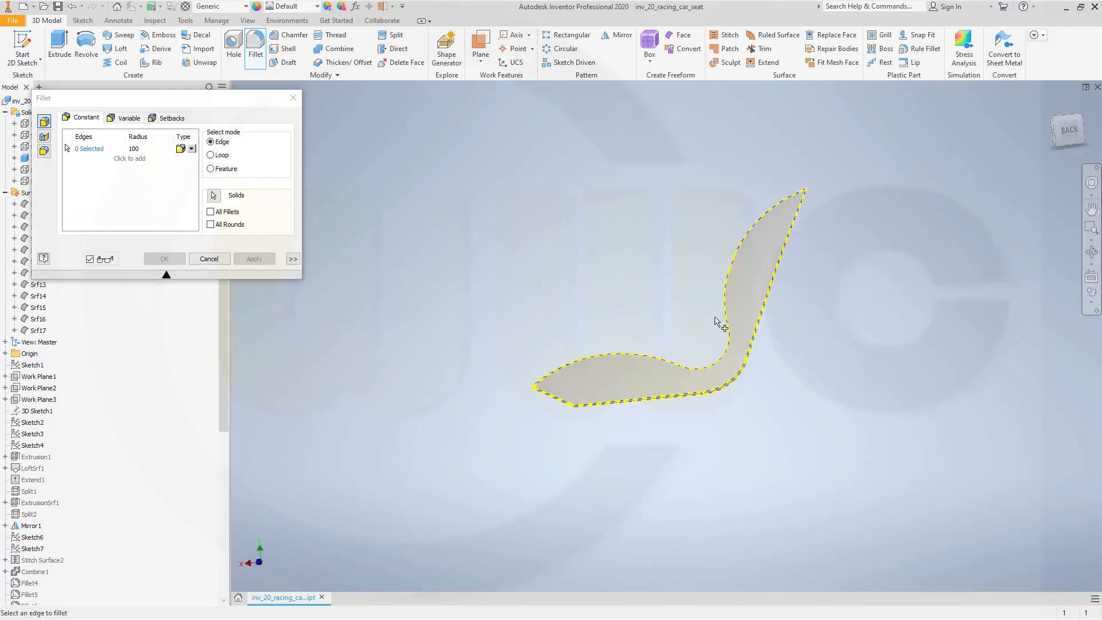
pyautogui.keyDown('shift'); pyautogui.moveTo(701, 253); pyautogui.dragTo(604, 323, button='middle'); pyautogui.keyUp('shift')
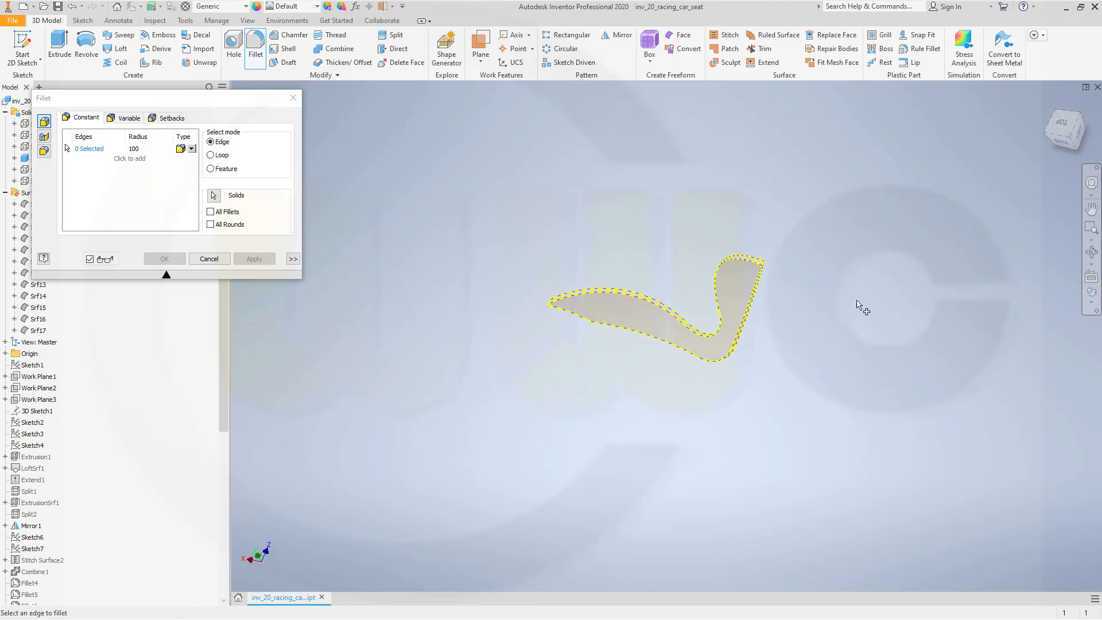
pyautogui.scroll(5, 824, 291)
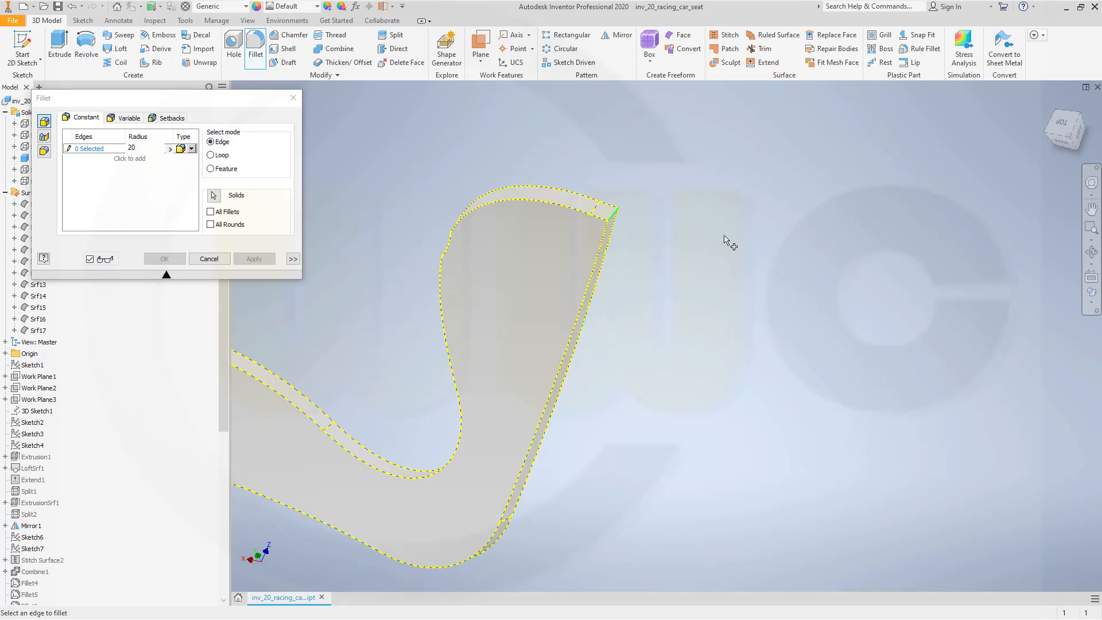
pyautogui.doubleClick(141, 148)
pyautogui.write('30')
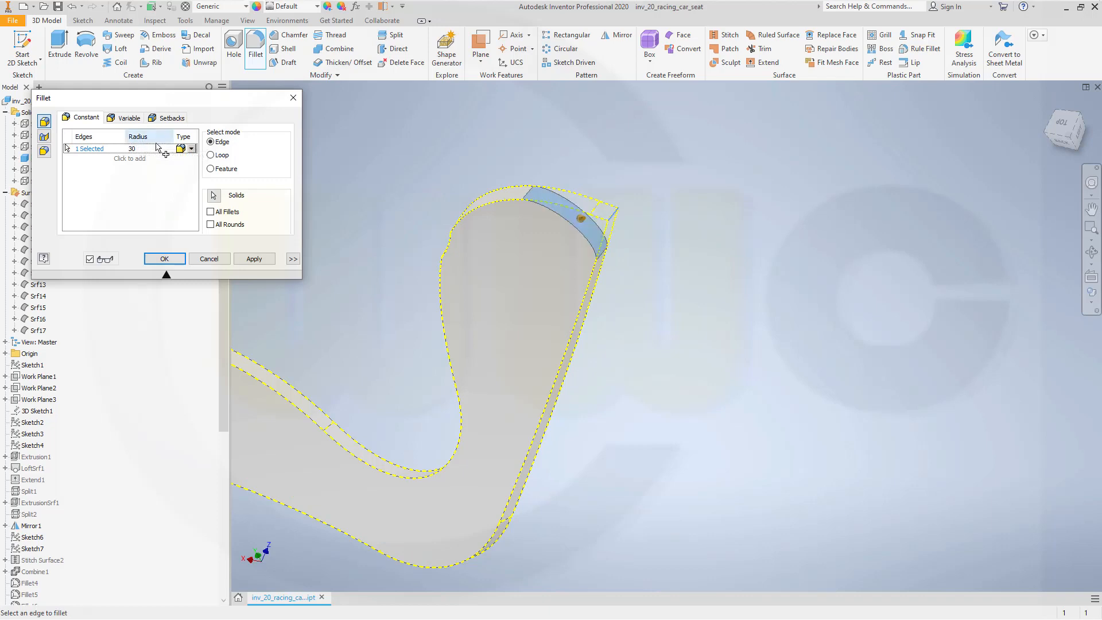
pyautogui.click(247, 261)
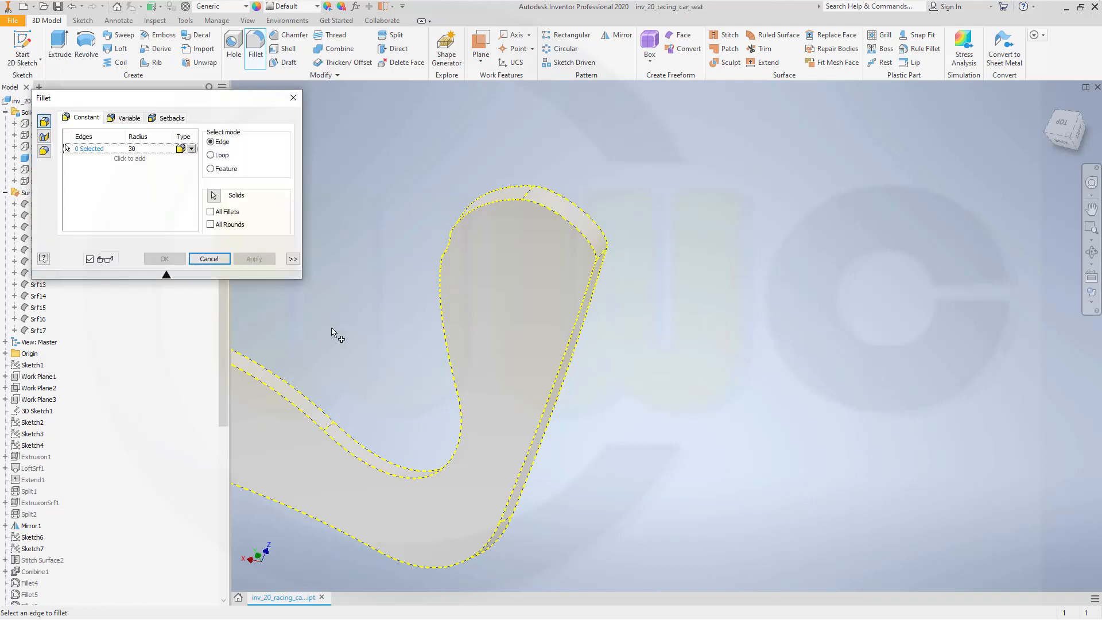
# Step: Fillet the corner edge at the front tip of Solid10's seat portion with a 30 mm radius
pyautogui.moveTo(450, 339); pyautogui.dragTo(842, 339, button='middle')
pyautogui.moveTo(595, 317); pyautogui.dragTo(603, 194, button='middle')
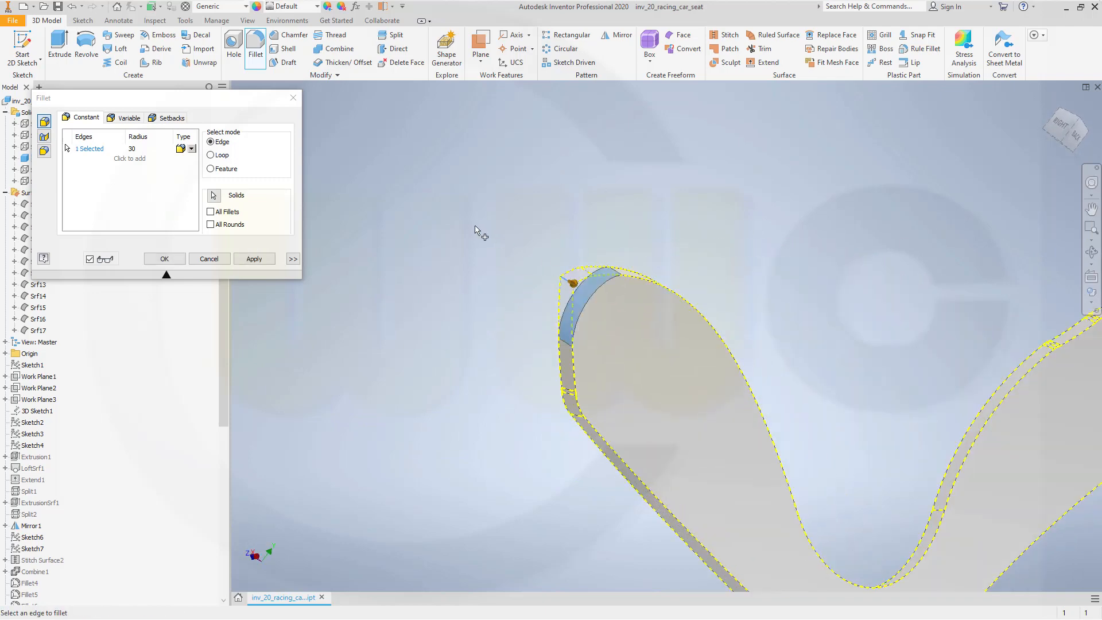
pyautogui.click(137, 150)
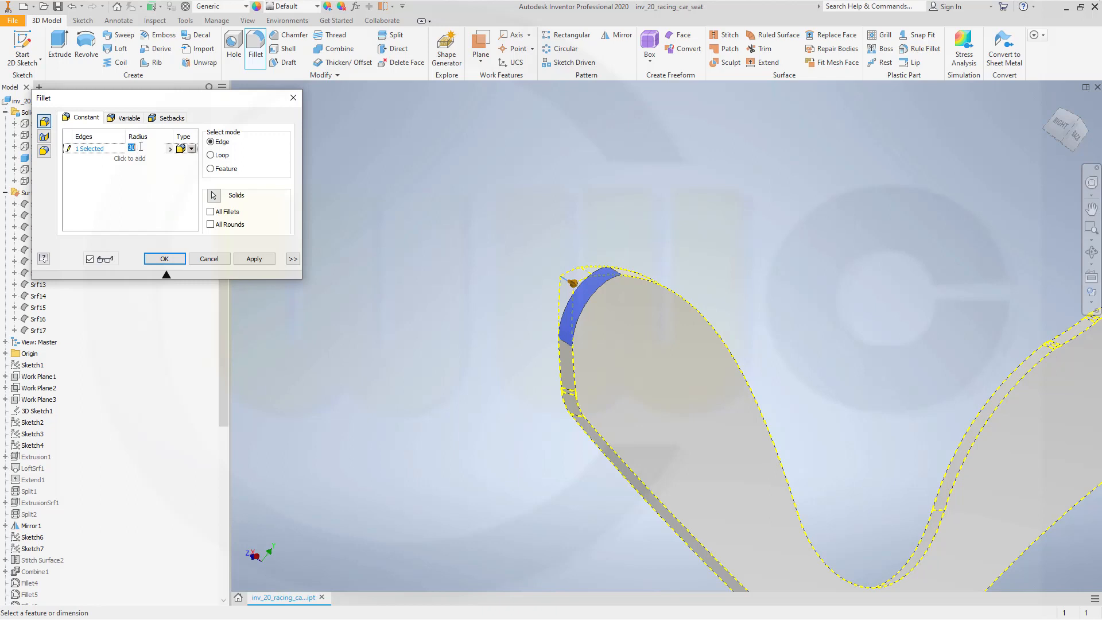
pyautogui.write('40')
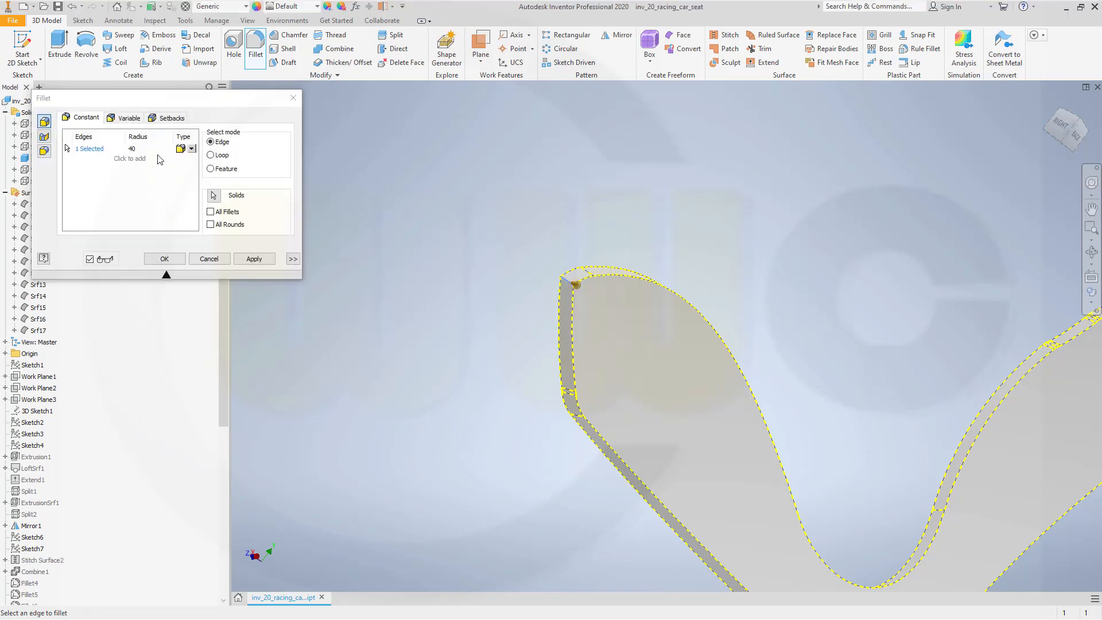
pyautogui.click(135, 149)
pyautogui.write('30')
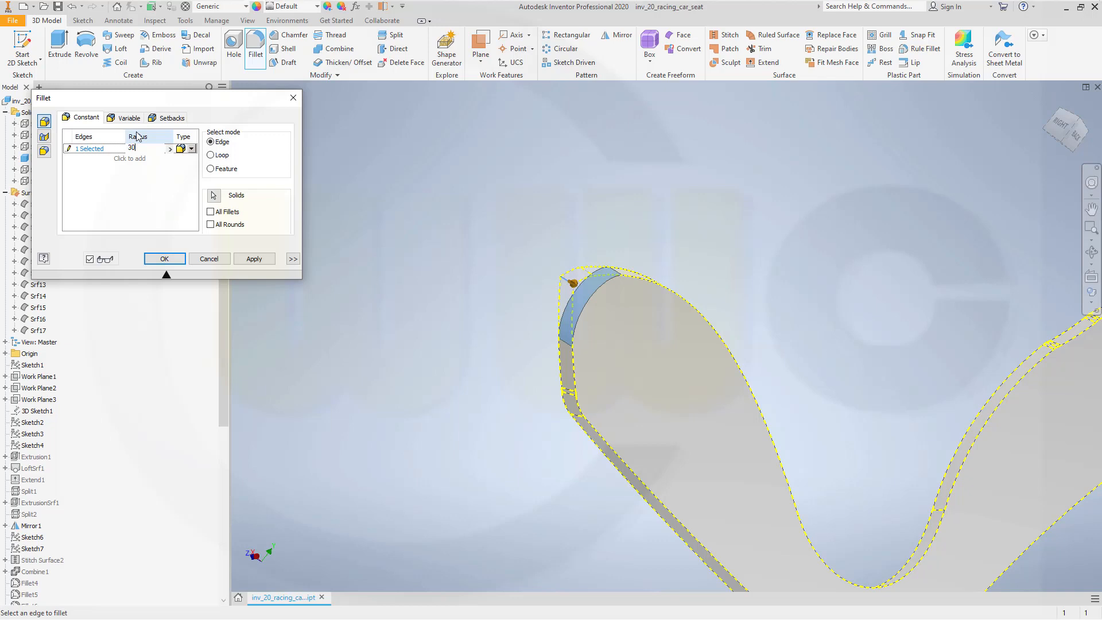
pyautogui.click(164, 259)
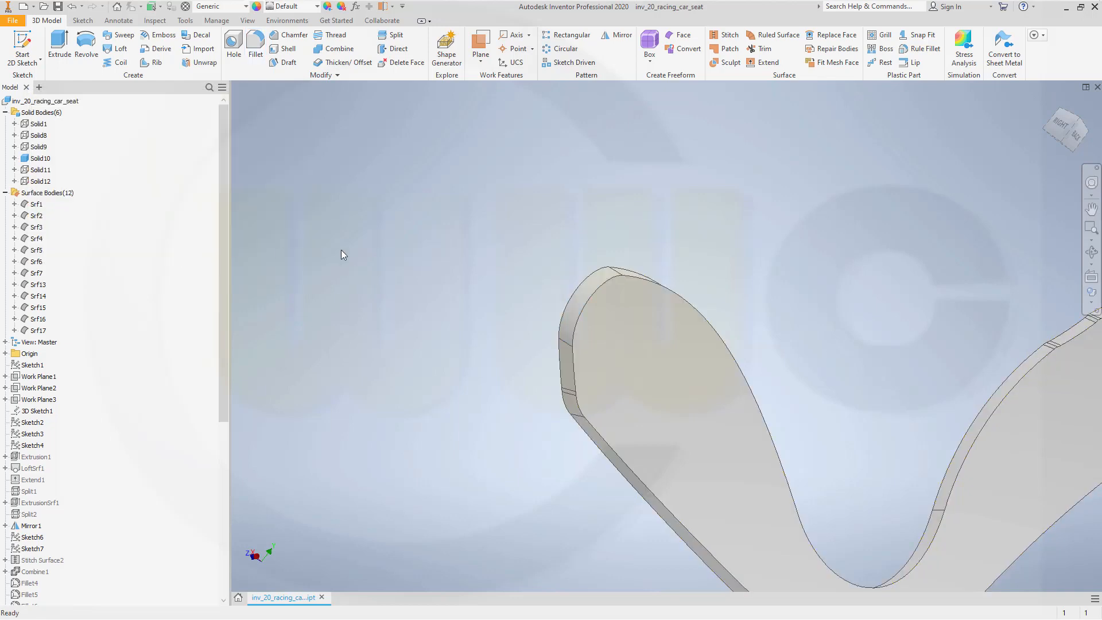
# Step: Check the edge selection and radius of Fillet22 without changing the feature
pyautogui.scroll(-5, 712, 316)
pyautogui.keyDown('shift'); pyautogui.moveTo(736, 328); pyautogui.dragTo(798, 391, button='middle'); pyautogui.keyUp('shift')
pyautogui.scroll(-1, 84, 439)
pyautogui.scroll(-6, 85, 440)
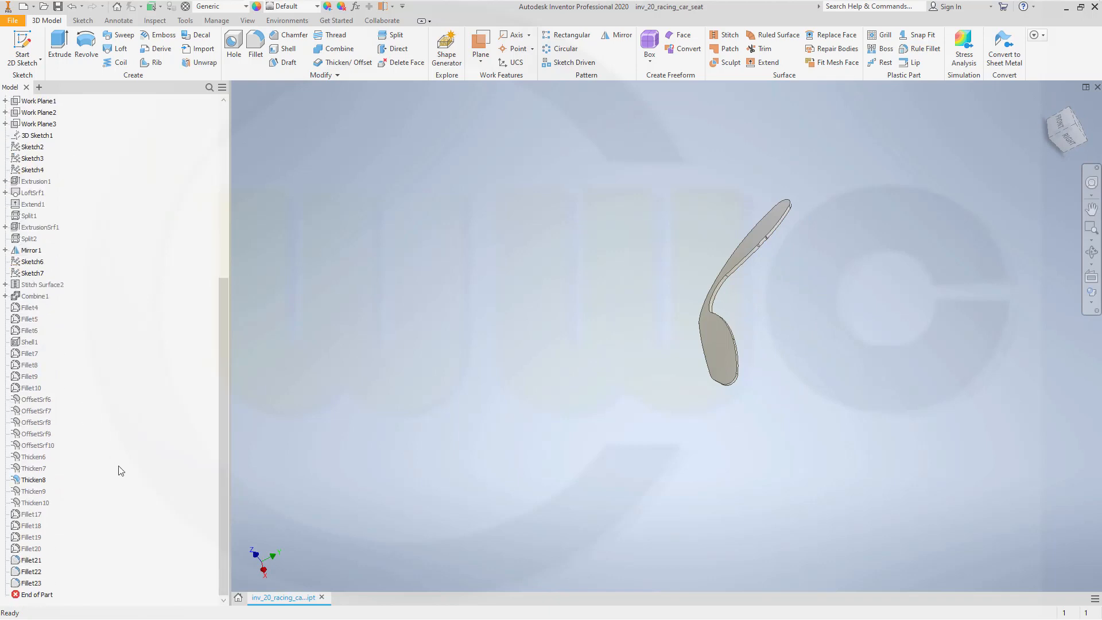
pyautogui.scroll(-1, 46, 571)
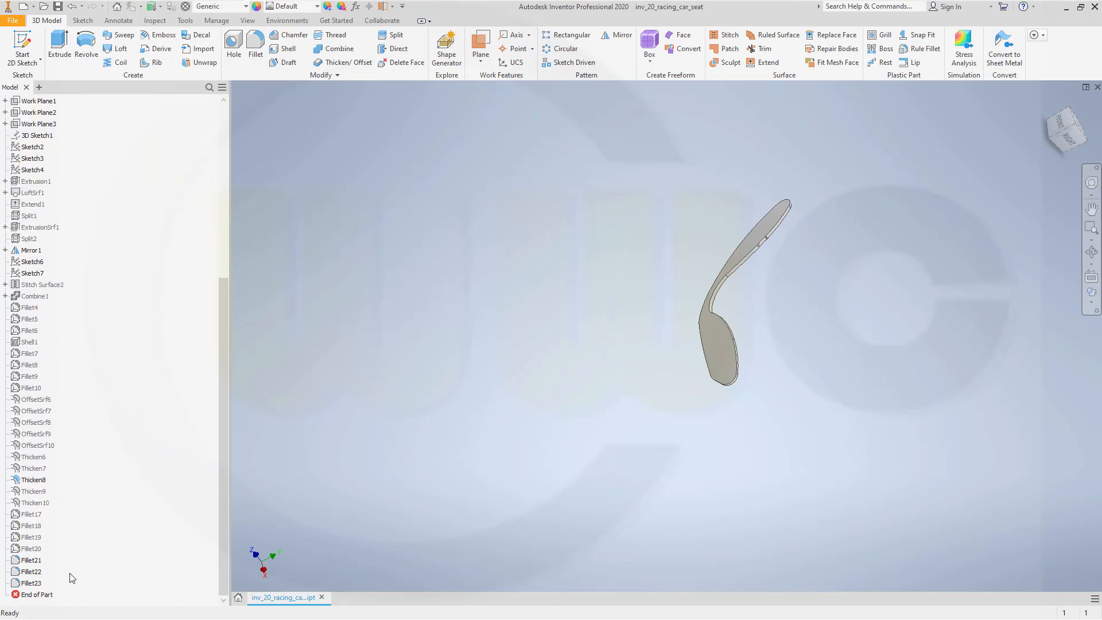
pyautogui.click(32, 583)
pyautogui.click(37, 572)
pyautogui.doubleClick(23, 573)
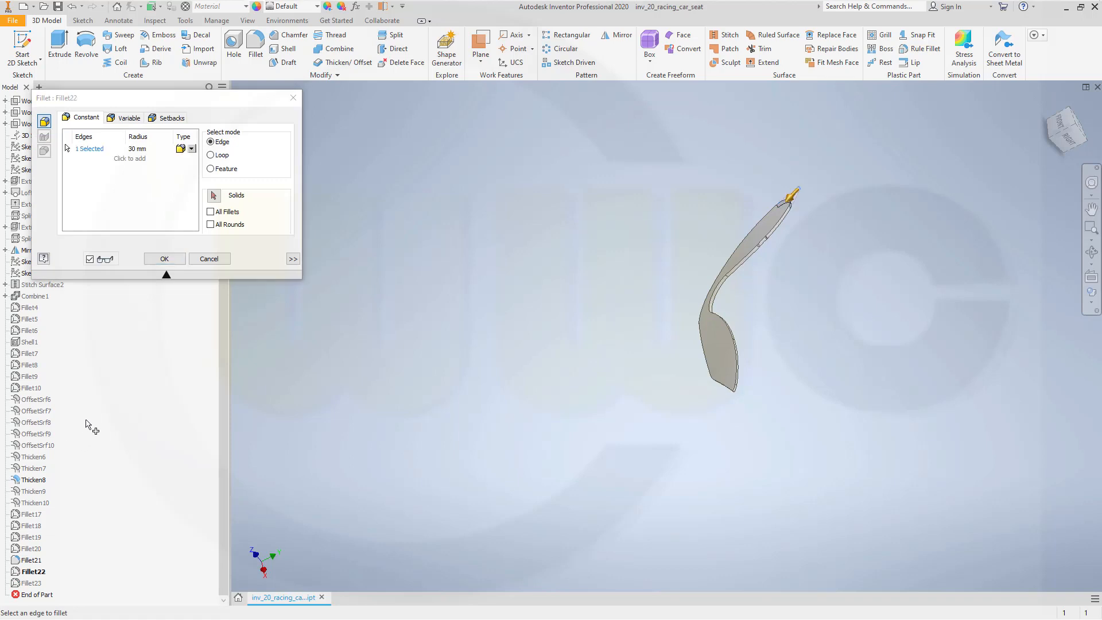
pyautogui.click(208, 259)
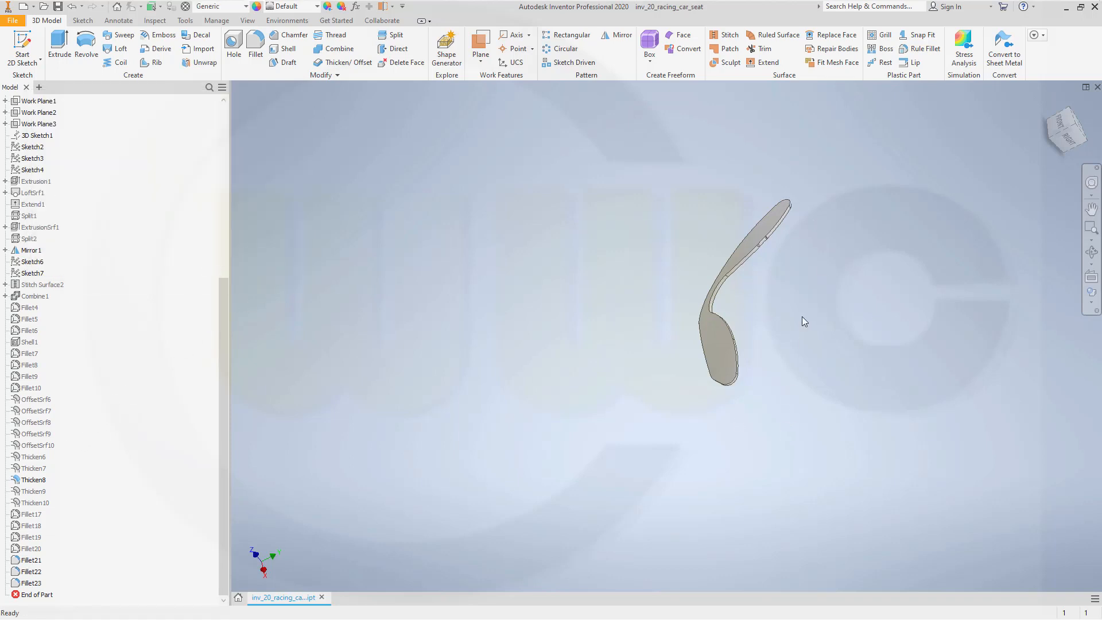
pyautogui.moveTo(725, 296); pyautogui.dragTo(652, 282, button='middle')
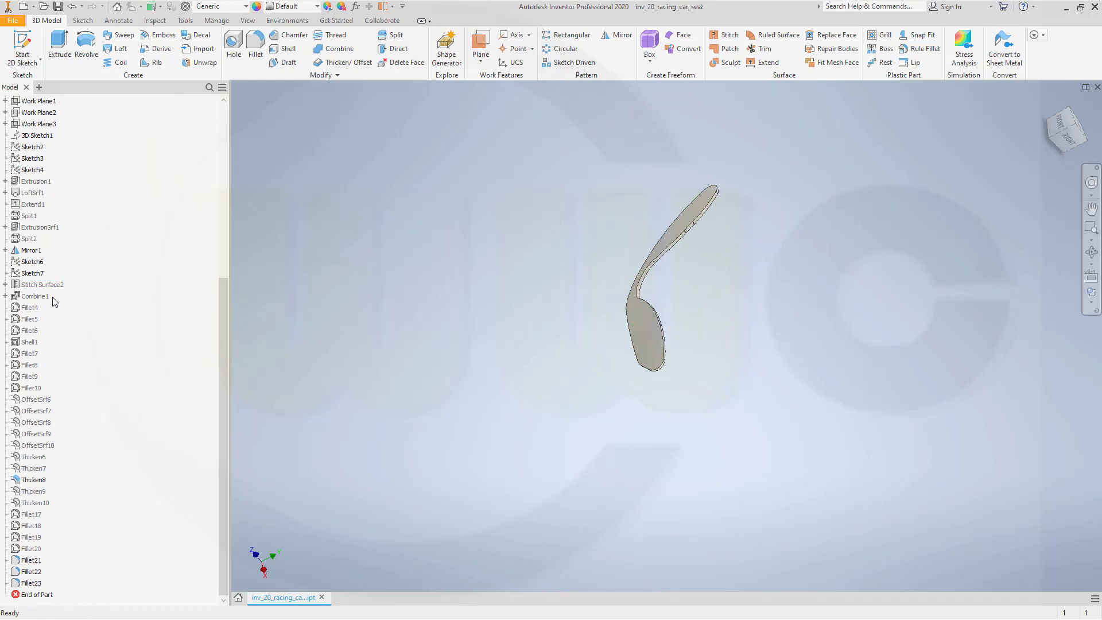
pyautogui.scroll(8, 69, 230)
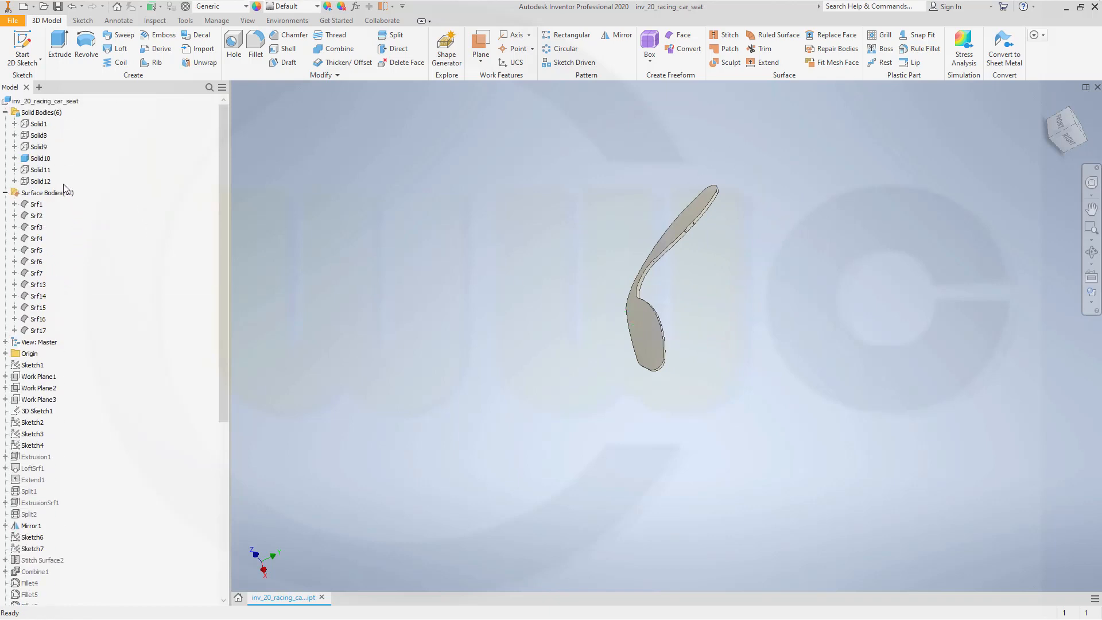
# Step: Show Solid11 and fillet its sharp outer corner edge, where backrest and seat portions meet, with a 100 mm radius
pyautogui.rightClick(38, 169)
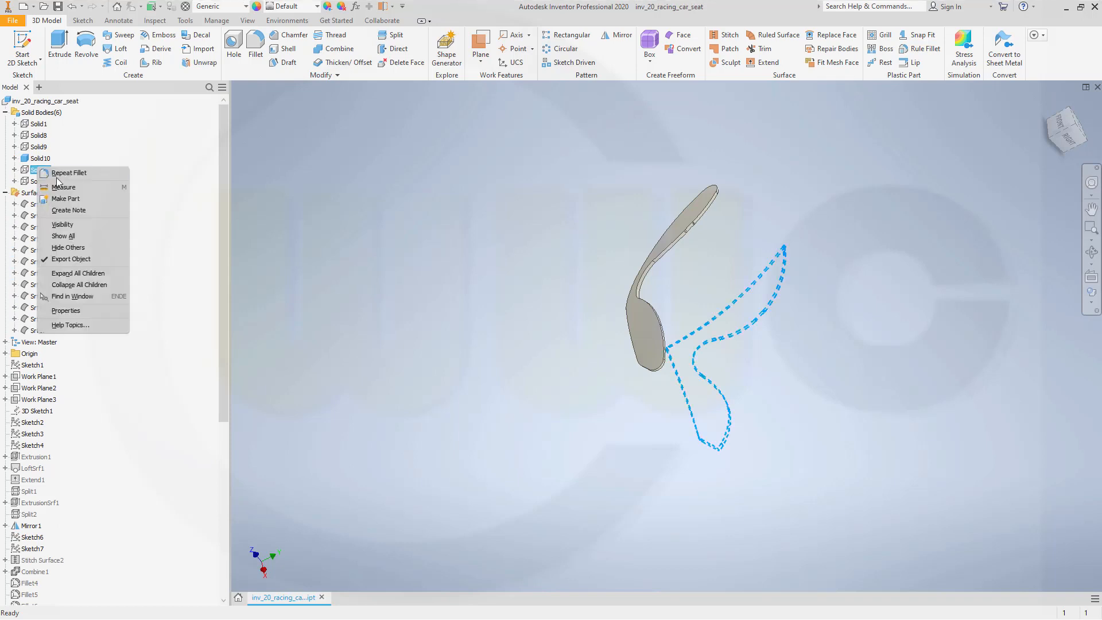
pyautogui.click(61, 225)
pyautogui.moveTo(548, 300)
pyautogui.keyDown('shift'); pyautogui.mouseDown(button='middle')
pyautogui.moveTo(506, 303)
pyautogui.moveTo(352, 216)
pyautogui.moveTo(470, 236)
pyautogui.mouseUp(button='middle'); pyautogui.keyUp('shift')
pyautogui.keyDown('shift'); pyautogui.moveTo(554, 245); pyautogui.dragTo(515, 207, button='middle'); pyautogui.keyUp('shift')
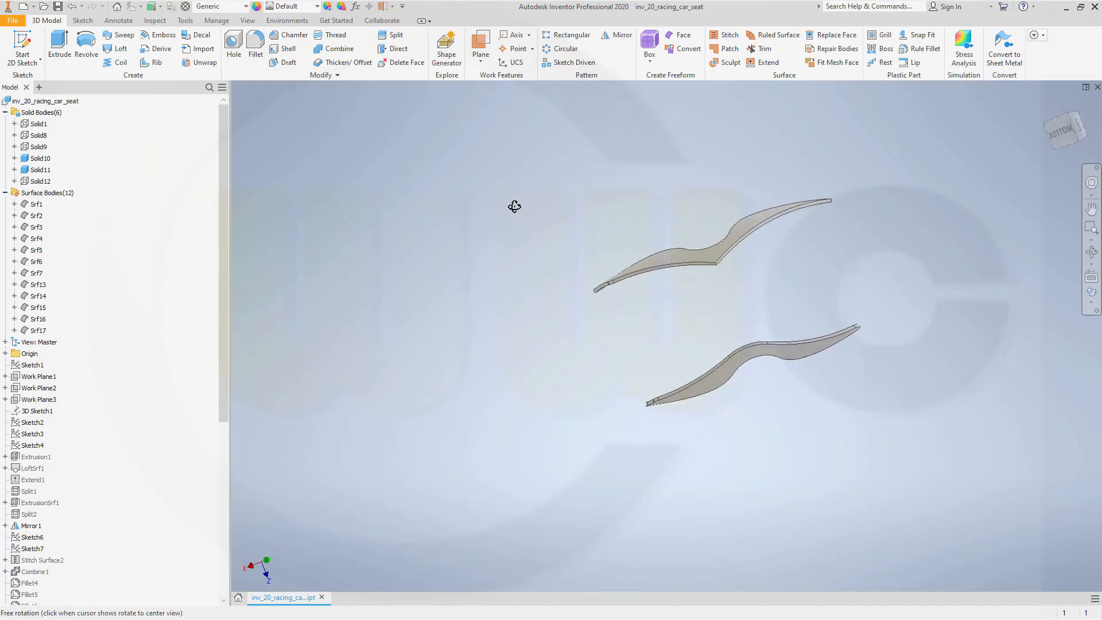
pyautogui.click(256, 45)
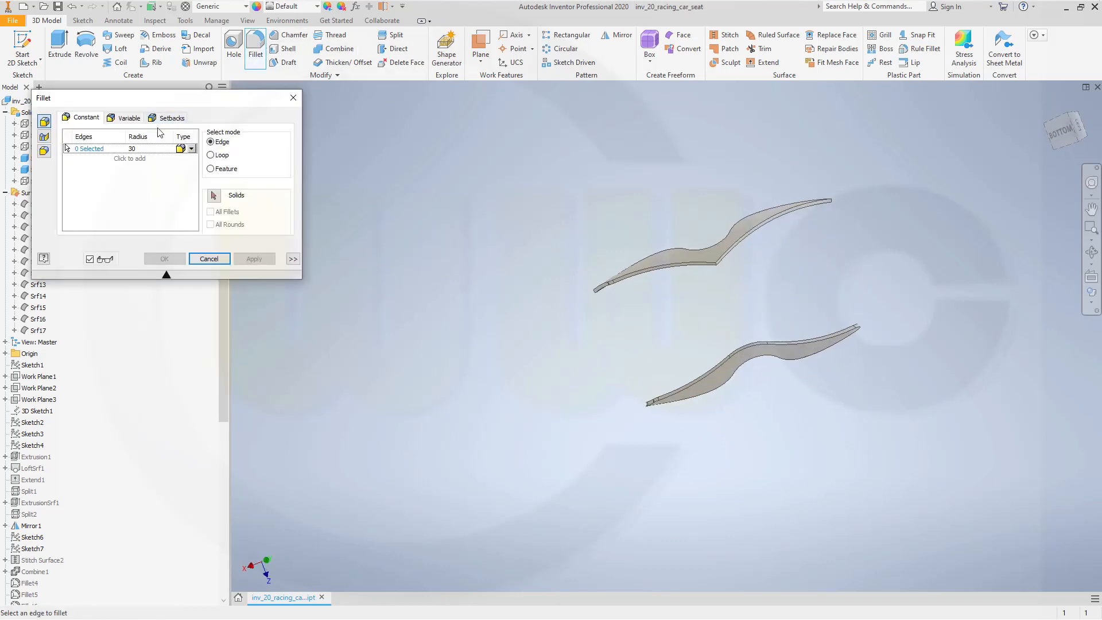
pyautogui.click(144, 147)
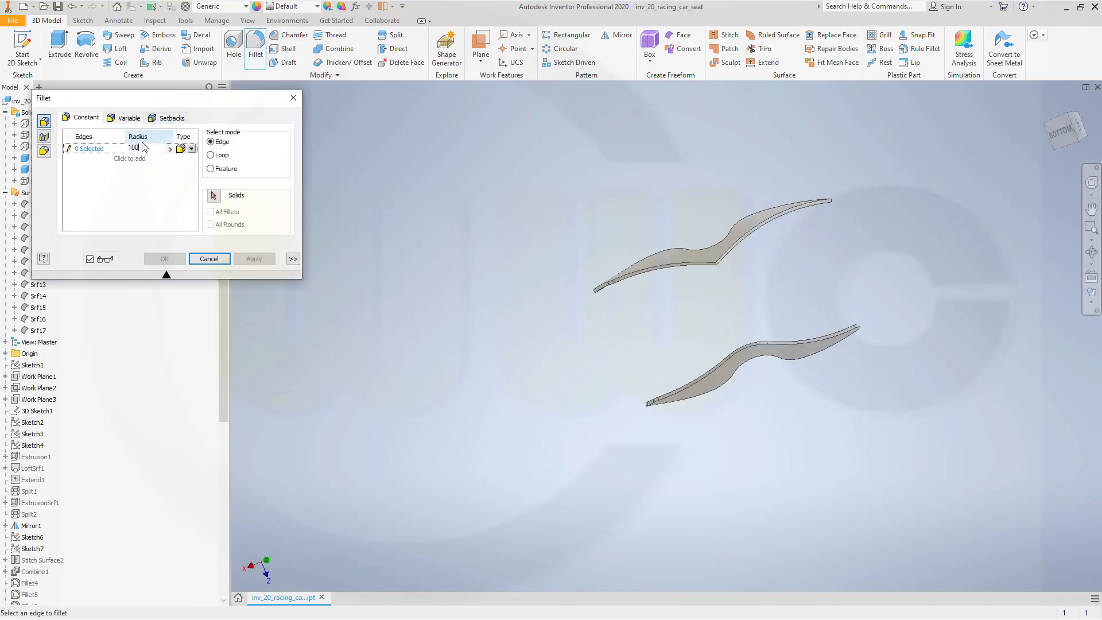
pyautogui.scroll(5, 871, 224)
pyautogui.scroll(-2, 1014, 167)
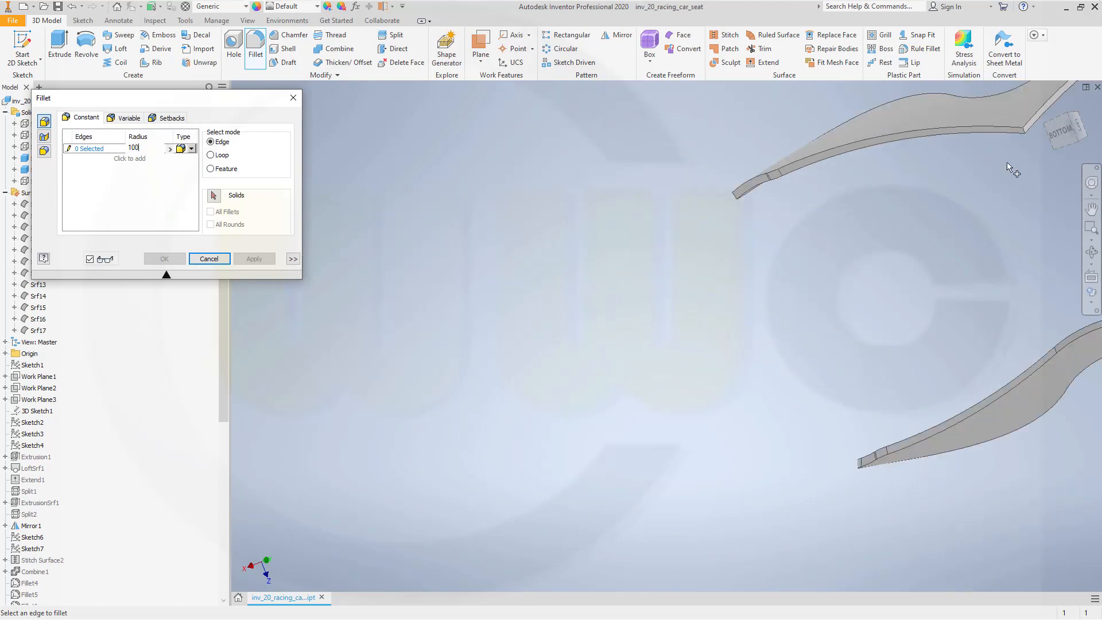
pyautogui.click(1027, 135)
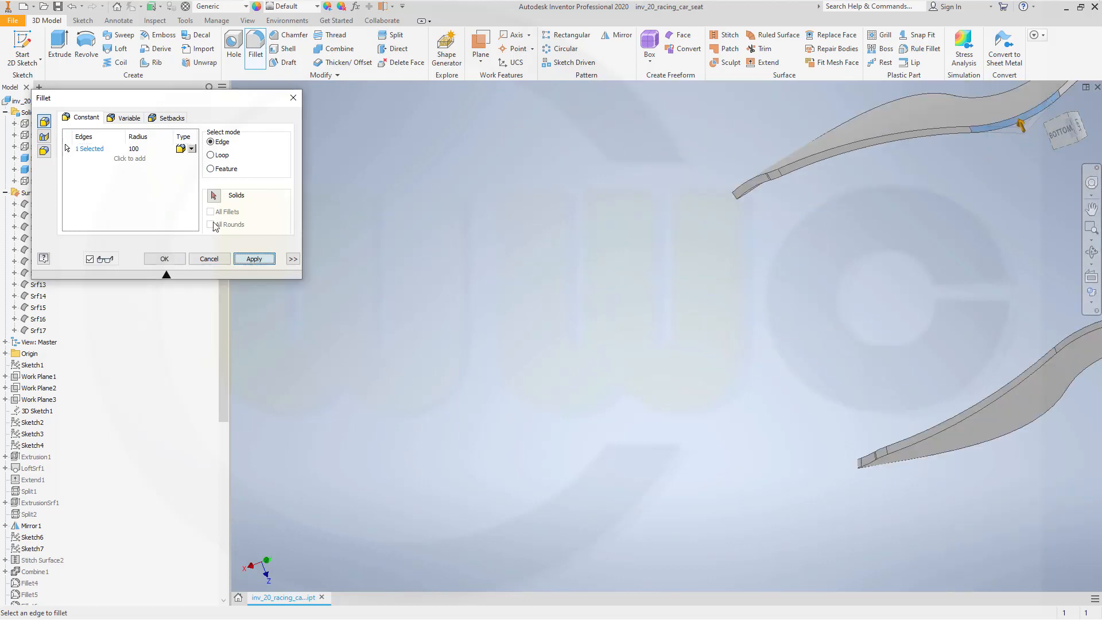
pyautogui.click(254, 258)
# Step: Fillet the corner edge at the upper tip of Solid11's backrest portion with a 30 mm radius
pyautogui.click(144, 150)
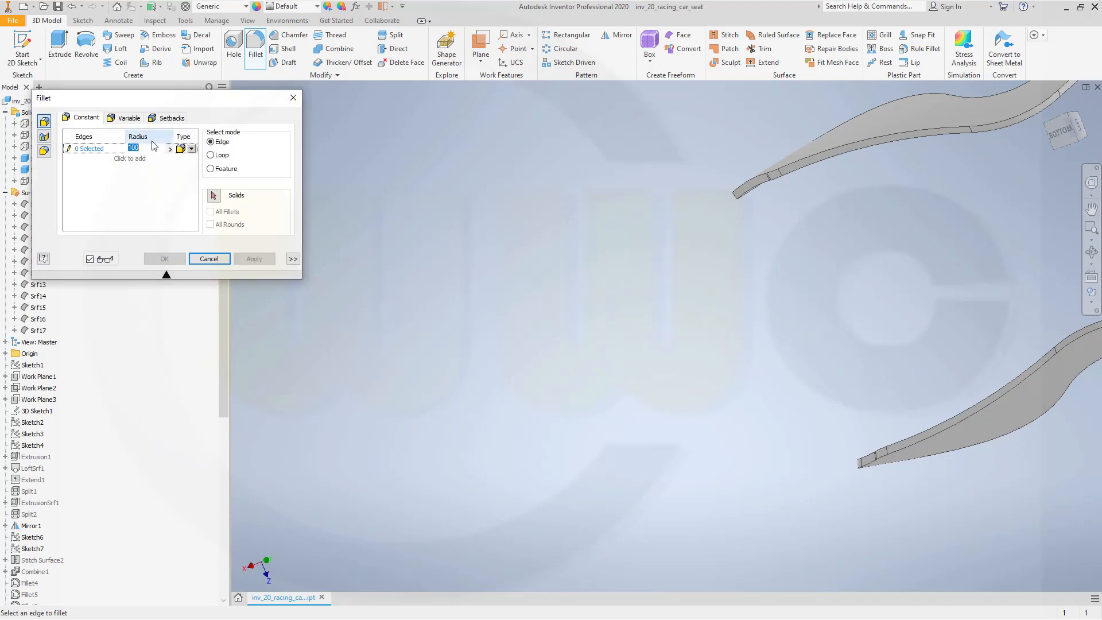
pyautogui.moveTo(632, 181); pyautogui.dragTo(440, 283, button='middle')
pyautogui.keyDown('shift'); pyautogui.moveTo(755, 241); pyautogui.dragTo(617, 285, button='middle'); pyautogui.keyUp('shift')
pyautogui.scroll(5, 788, 275)
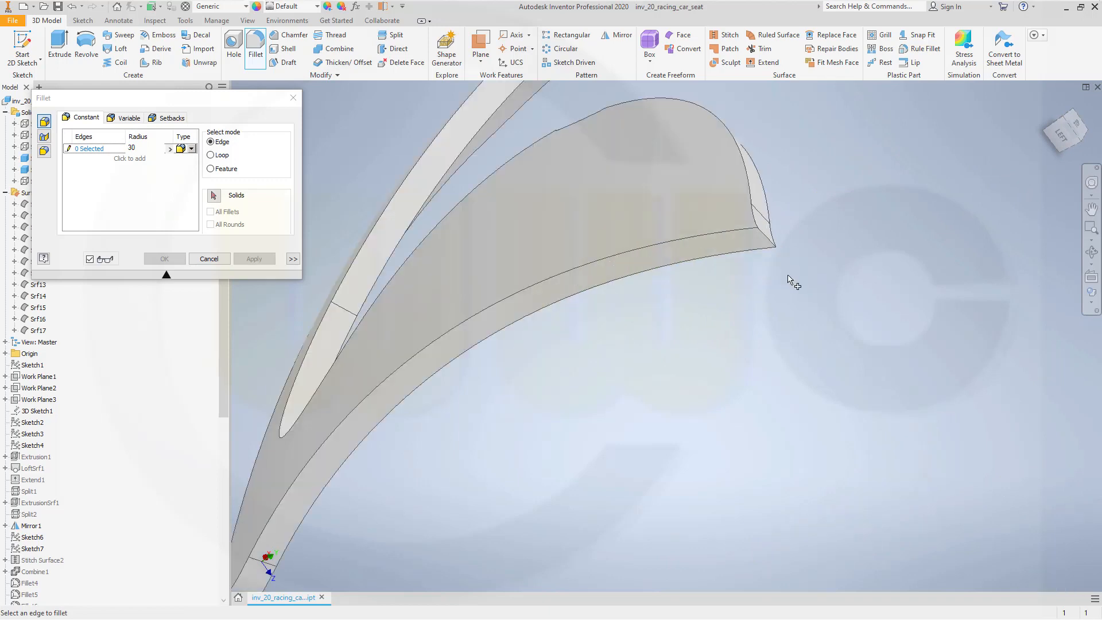
pyautogui.click(769, 244)
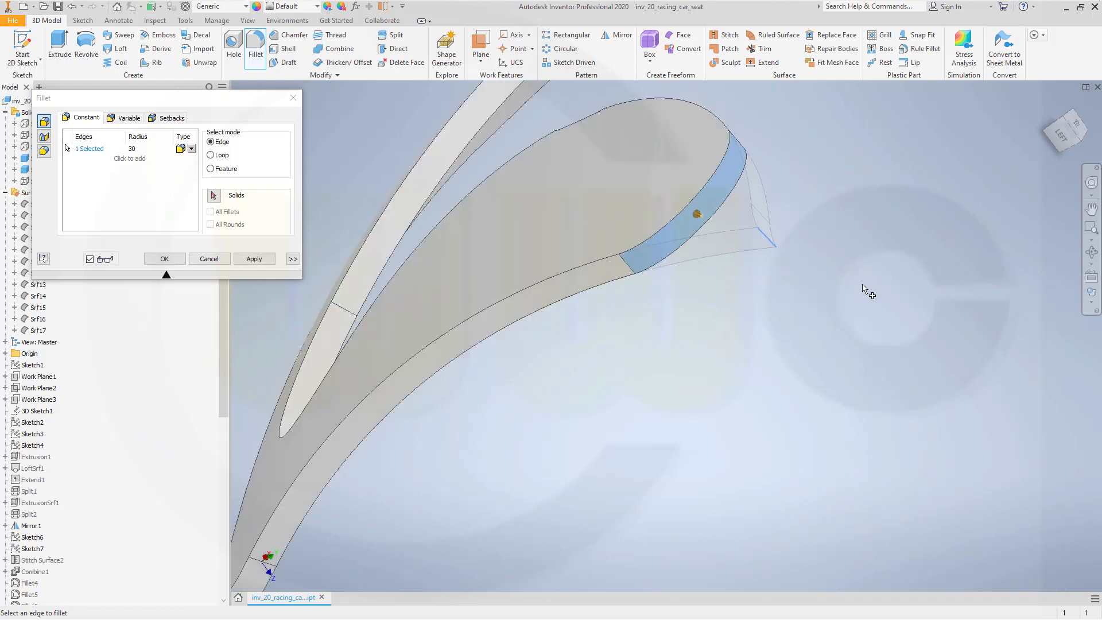
pyautogui.click(255, 259)
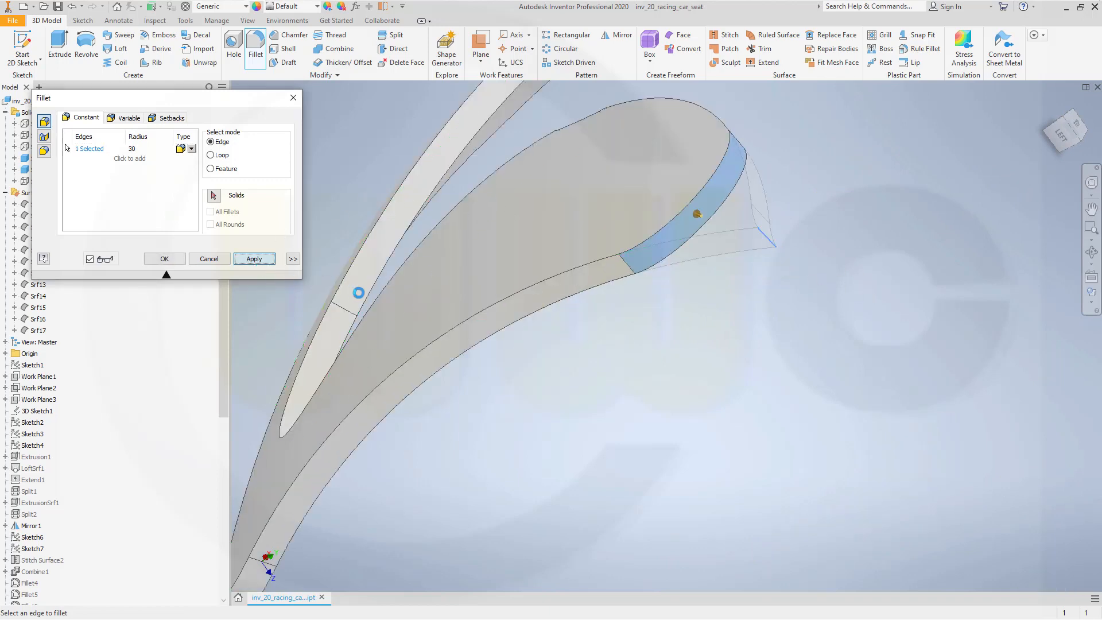
# Step: Fillet the corner edge at the front tip of Solid11's seat portion with a 30 mm radius
pyautogui.moveTo(498, 320); pyautogui.dragTo(718, 463, button='middle')
pyautogui.keyDown('shift'); pyautogui.moveTo(623, 295); pyautogui.dragTo(746, 368, button='middle'); pyautogui.keyUp('shift')
pyautogui.moveTo(605, 271); pyautogui.dragTo(578, 533, button='middle')
pyautogui.moveTo(675, 259); pyautogui.dragTo(619, 379, button='middle')
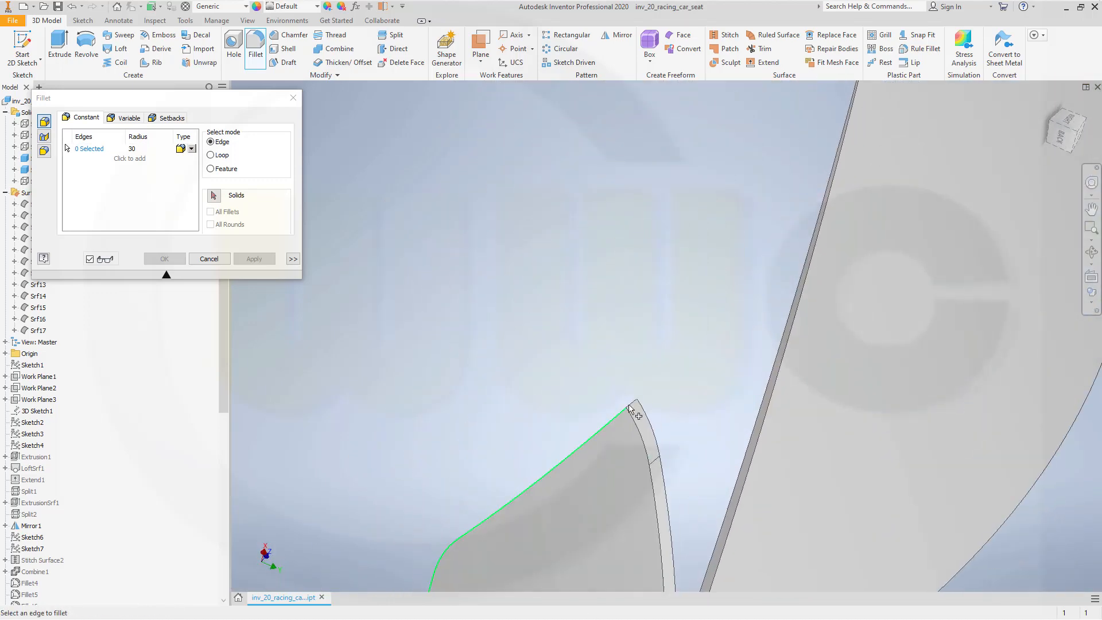
pyautogui.click(578, 310)
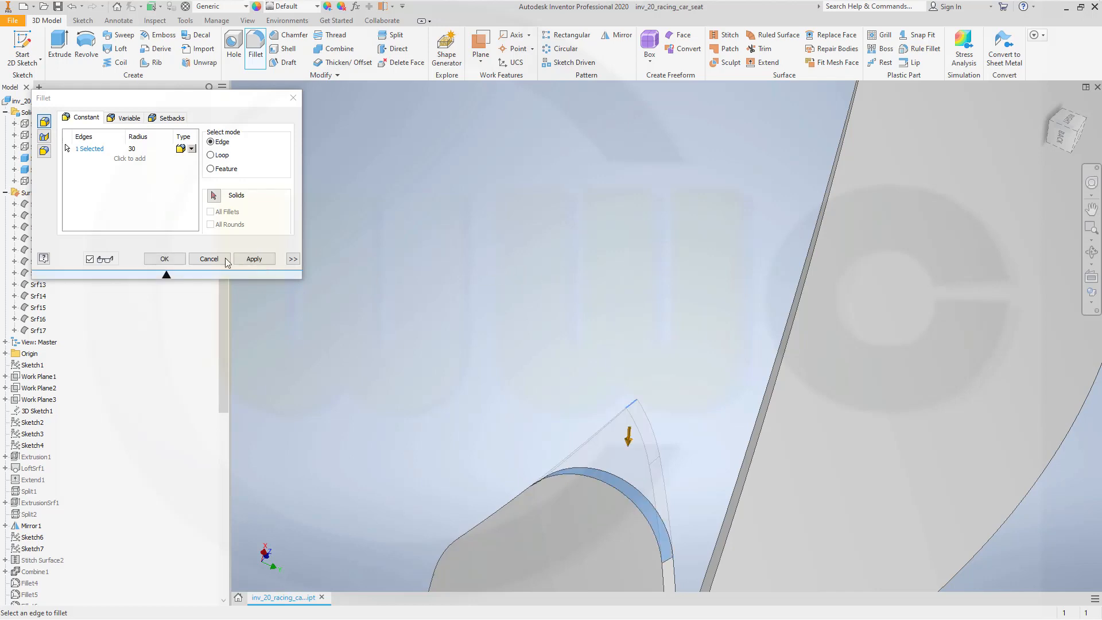
pyautogui.click(164, 259)
# Step: Make Solid12 and the hidden bodies Solid1, Solid8 and Solid9 visible so that the whole seat is shown
pyautogui.keyDown('shift'); pyautogui.moveTo(660, 386); pyautogui.dragTo(484, 352, button='middle'); pyautogui.keyUp('shift')
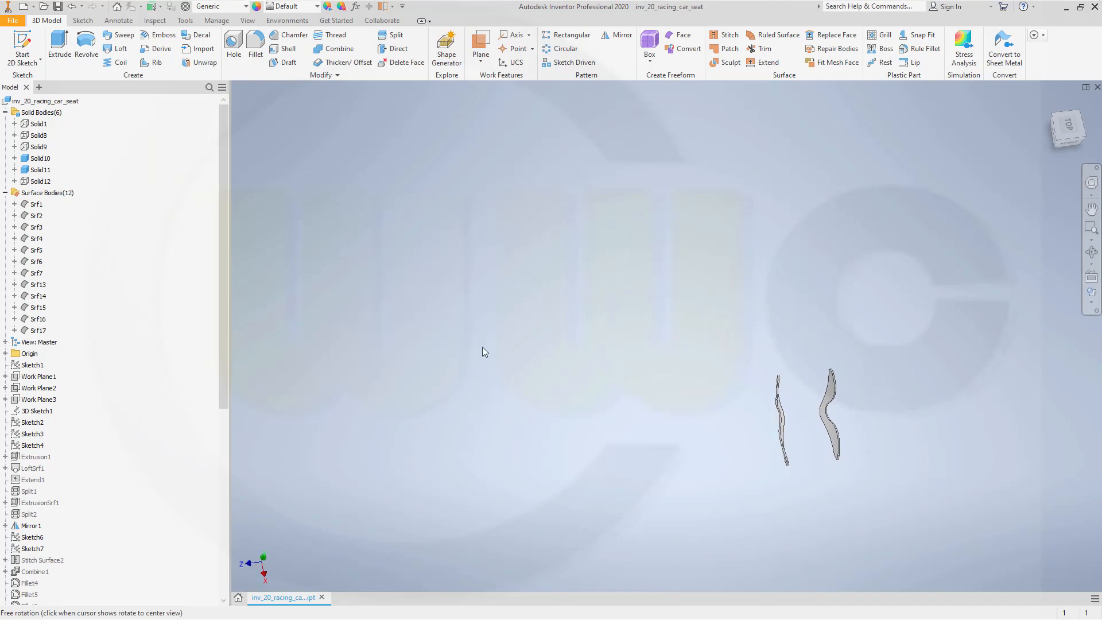
pyautogui.rightClick(44, 185)
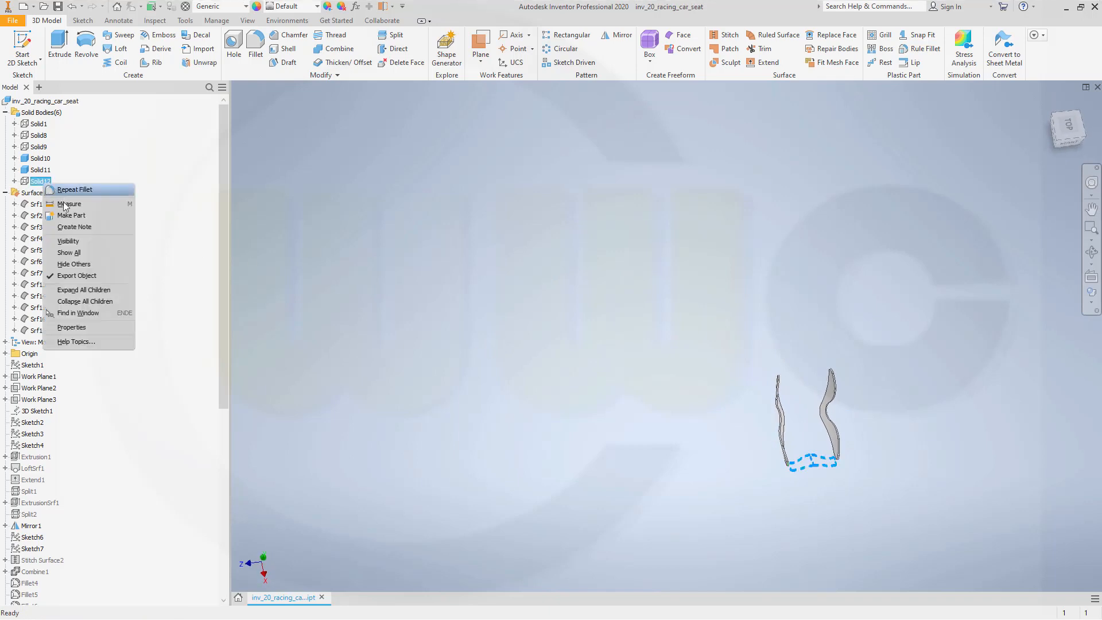
pyautogui.click(65, 253)
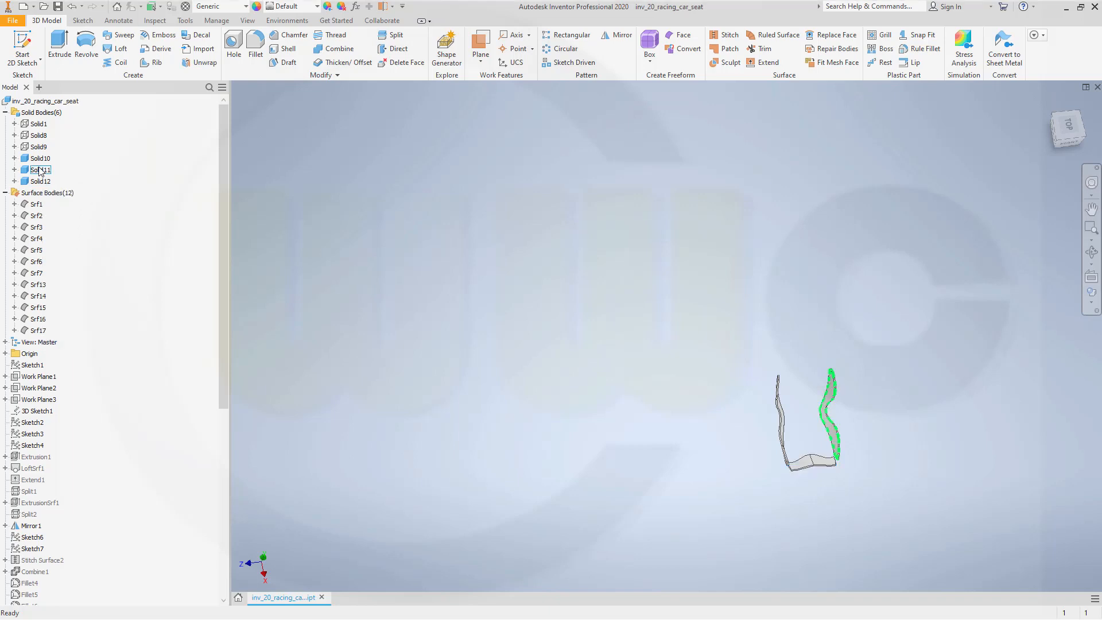
pyautogui.click(41, 147)
pyautogui.keyDown('shift'); pyautogui.click(40, 124); pyautogui.keyUp('shift')
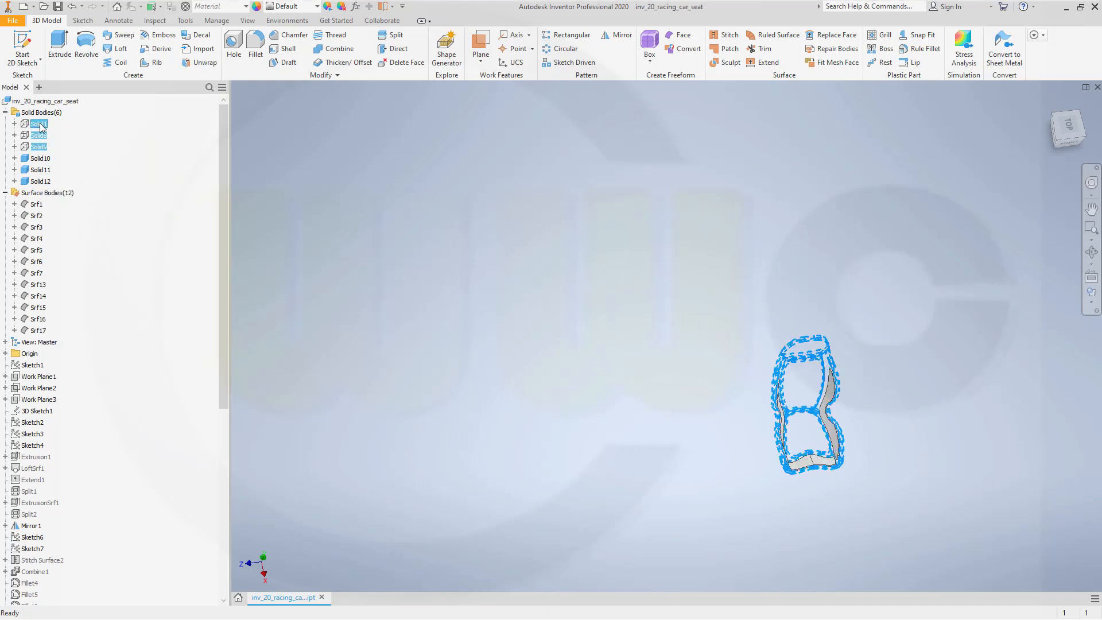
pyautogui.keyDown('shift'); pyautogui.rightClick(40, 124); pyautogui.keyUp('shift')
pyautogui.press('Escape')
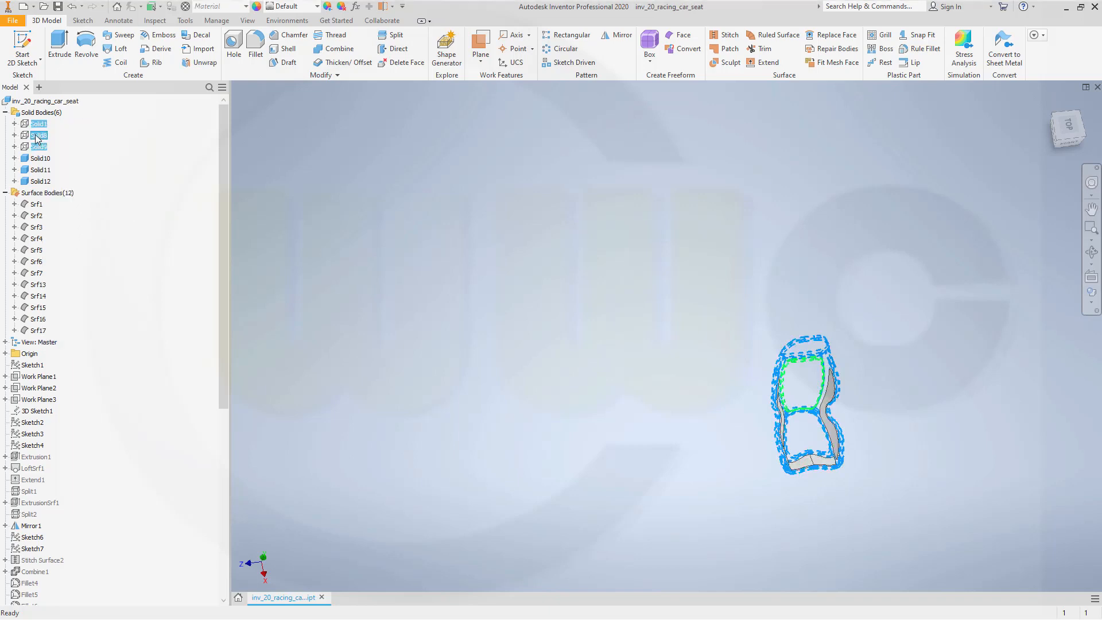
pyautogui.rightClick(39, 150)
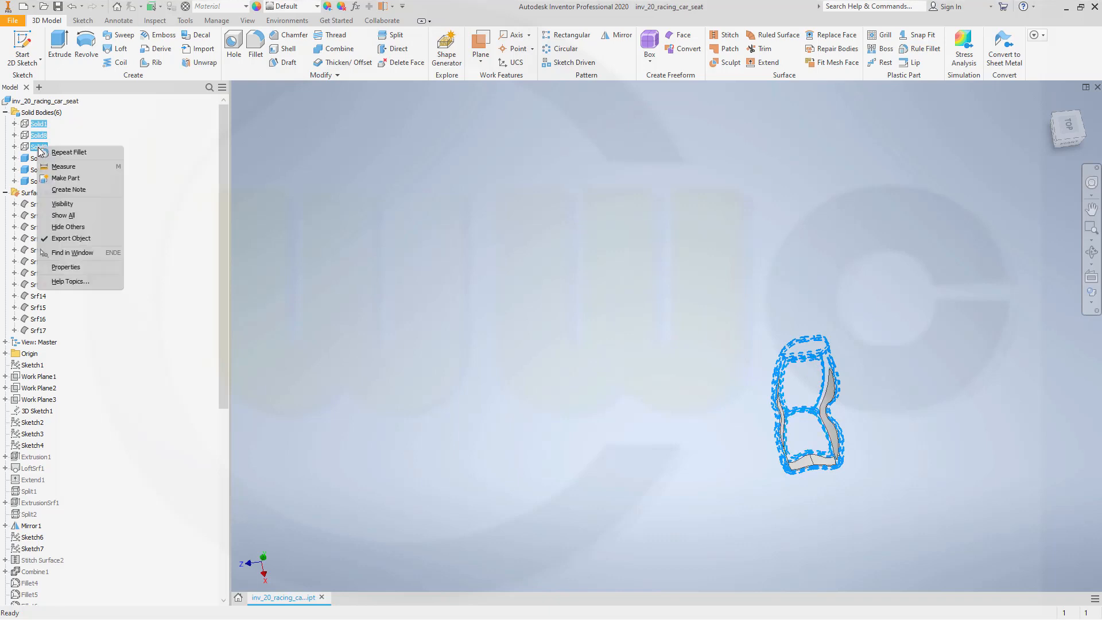
pyautogui.click(57, 204)
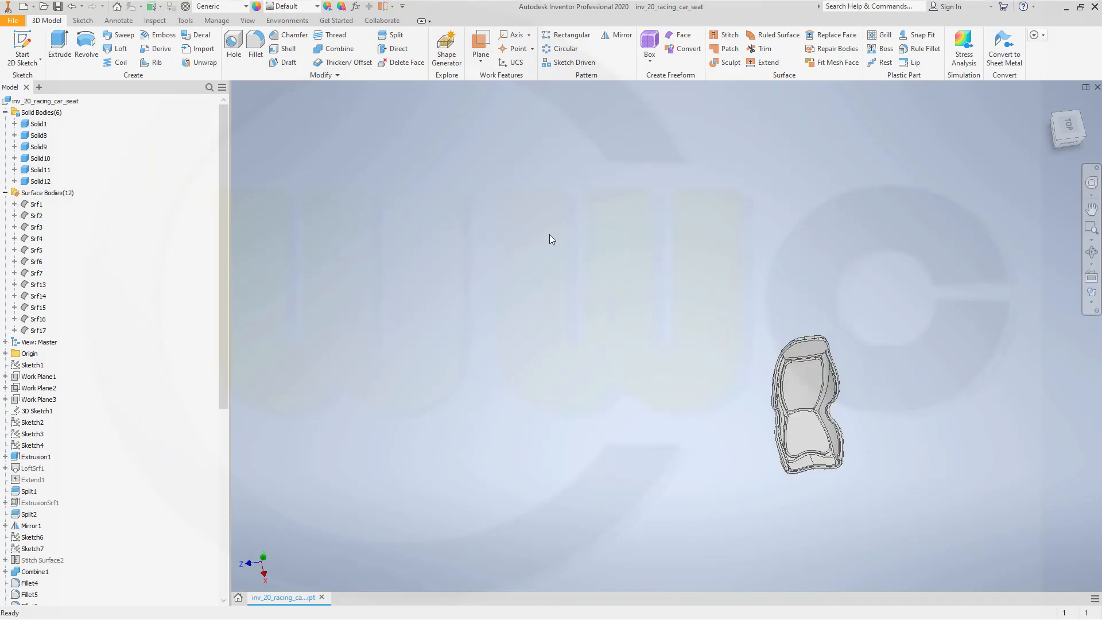
pyautogui.scroll(3, 898, 505)
pyautogui.moveTo(776, 352); pyautogui.dragTo(452, 446, button='middle')
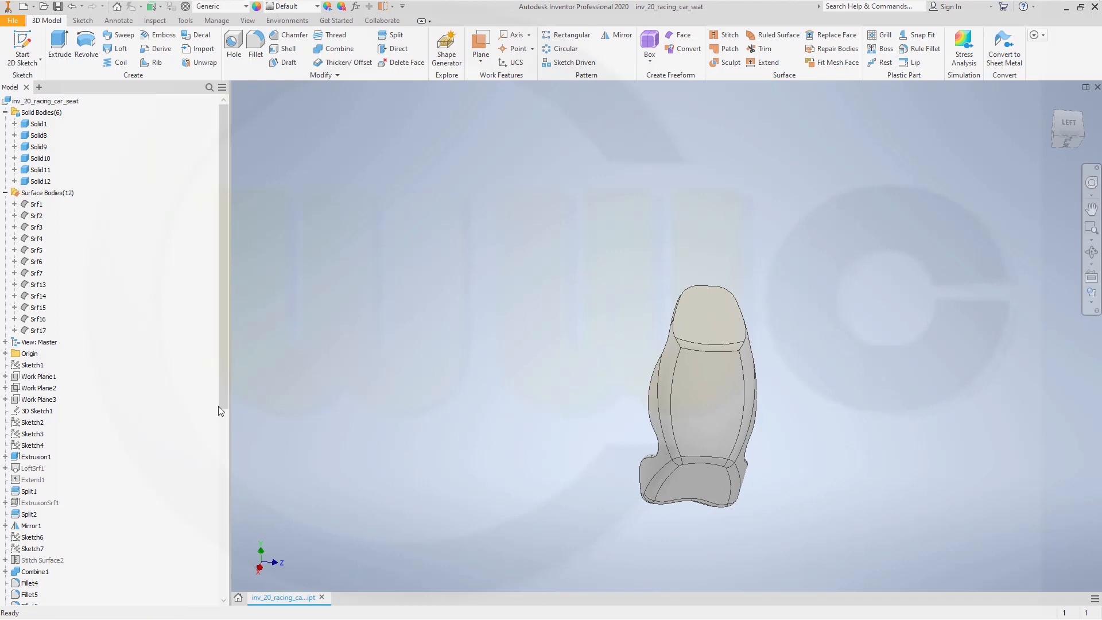
pyautogui.moveTo(219, 411); pyautogui.dragTo(247, 406)
pyautogui.click(36, 377)
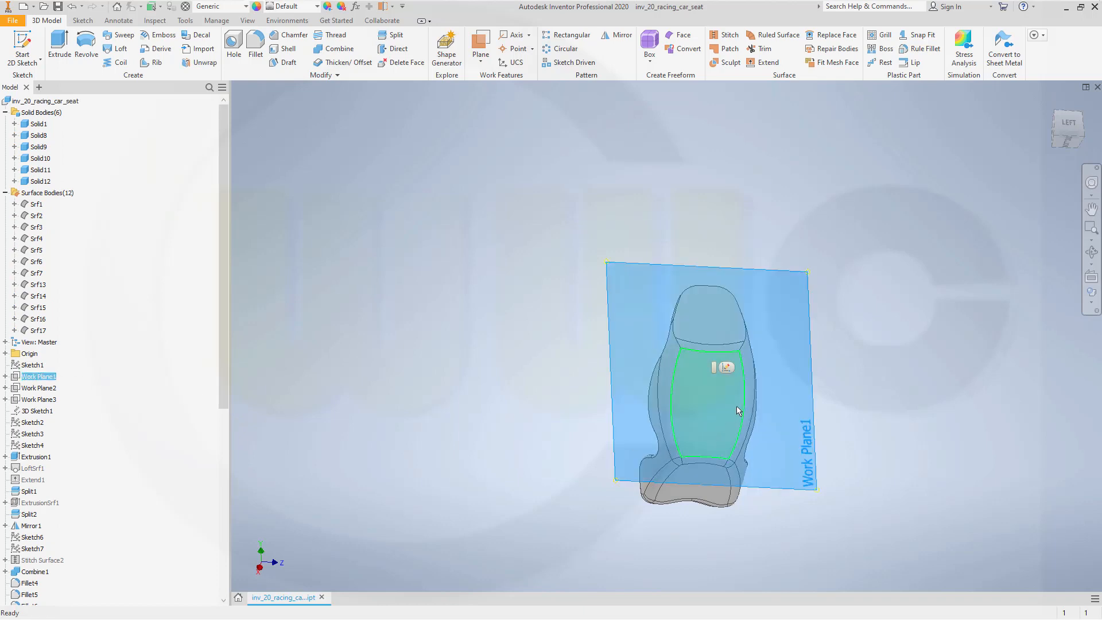
pyautogui.press('s')
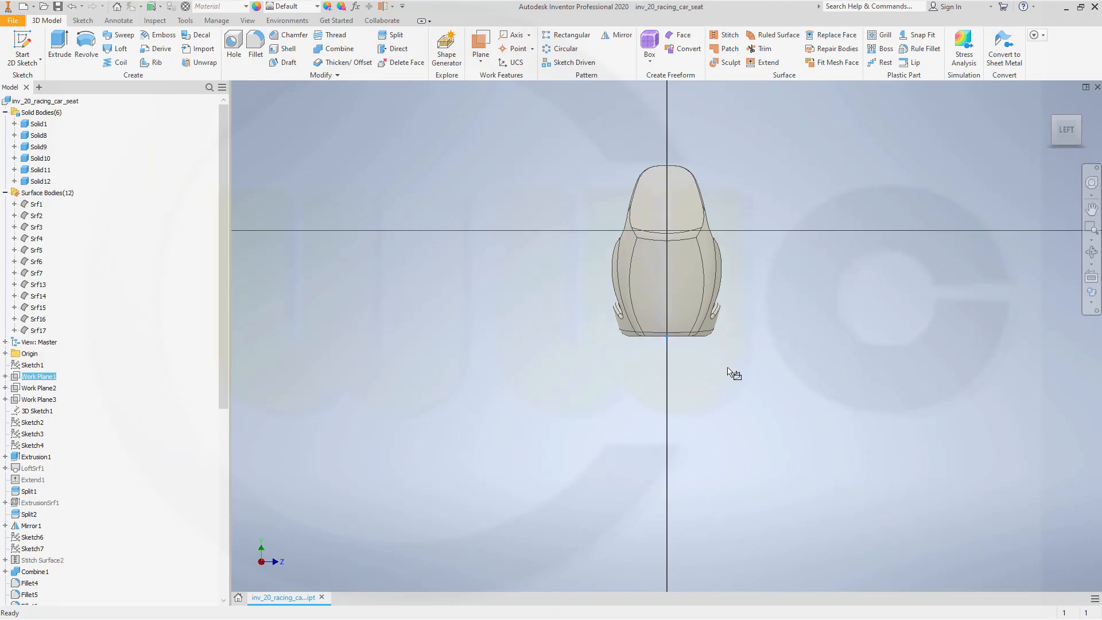
pyautogui.moveTo(747, 379); pyautogui.dragTo(678, 515, button='middle')
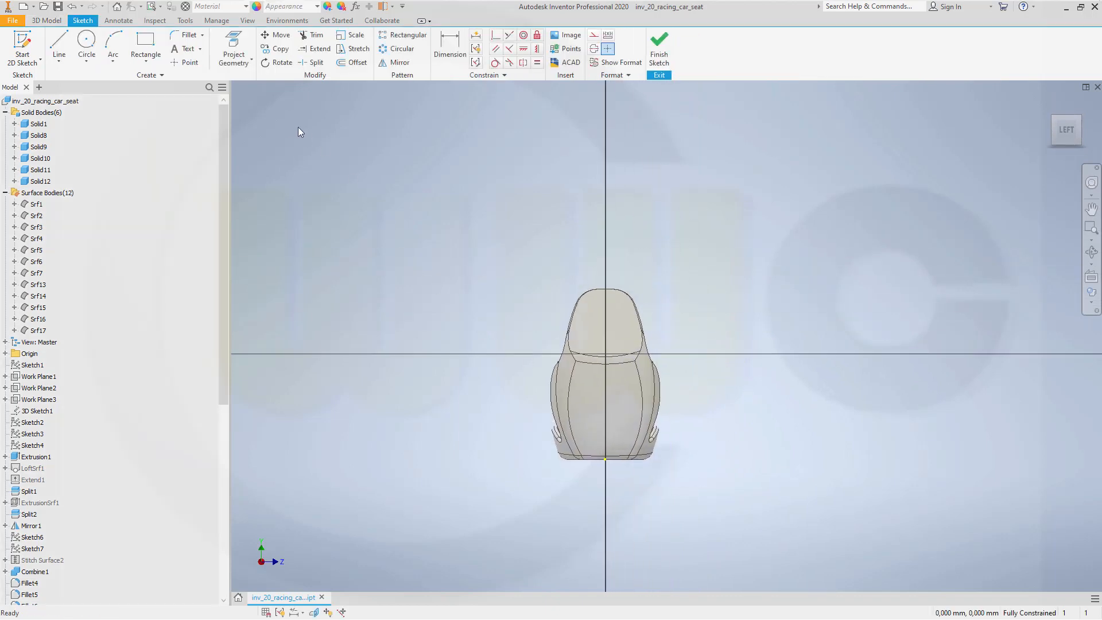
pyautogui.click(355, 64)
pyautogui.scroll(5, 626, 359)
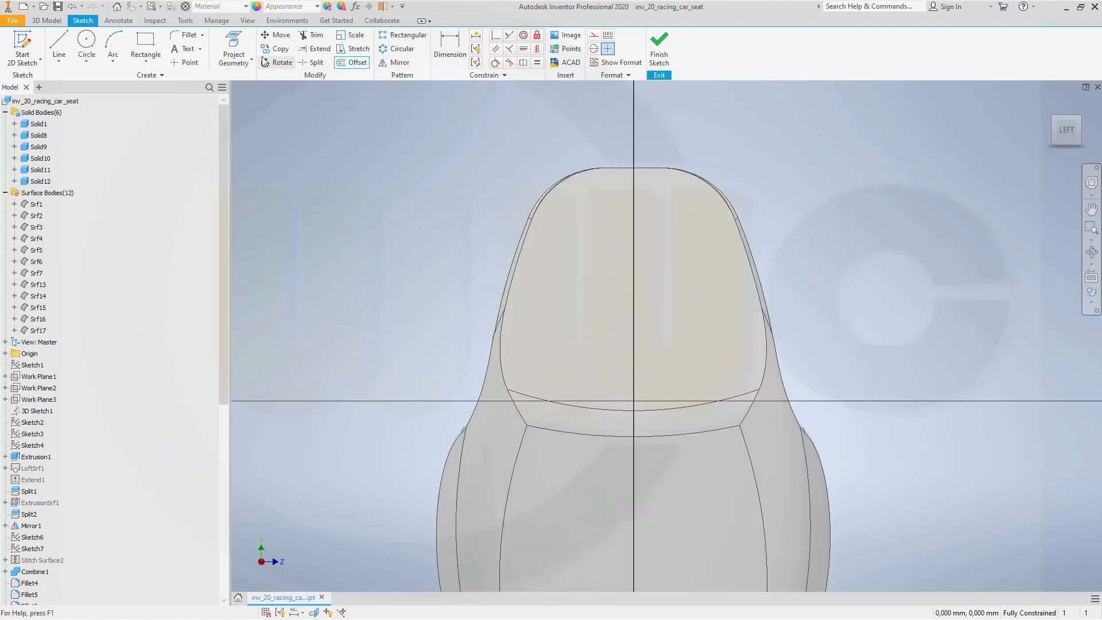
pyautogui.press('p')
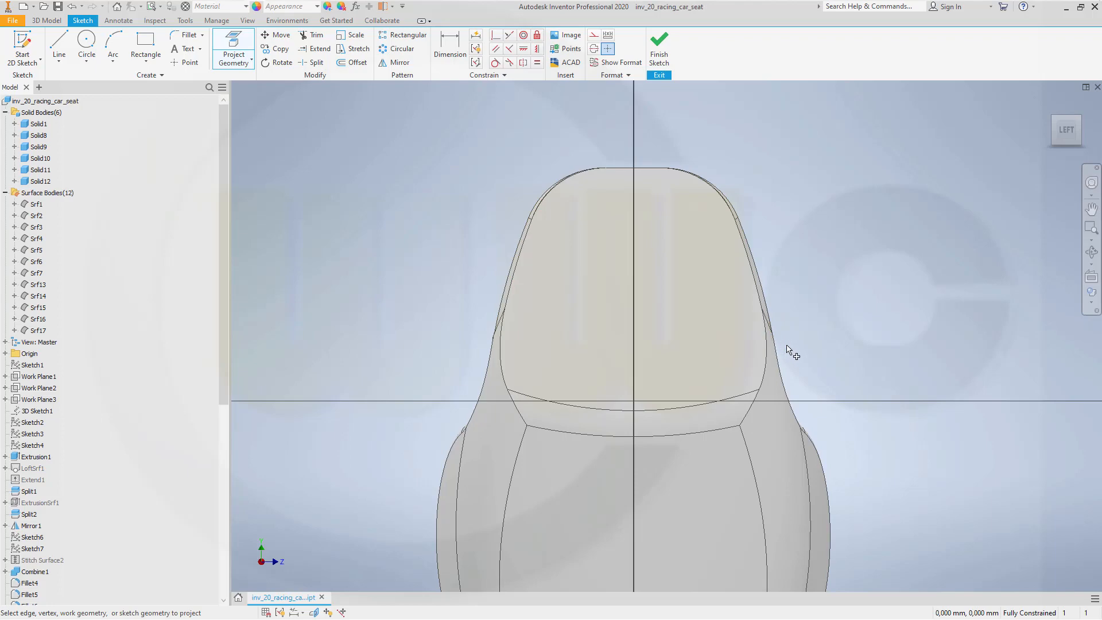
pyautogui.keyDown('shift'); pyautogui.moveTo(790, 349); pyautogui.dragTo(844, 339, button='middle'); pyautogui.keyUp('shift')
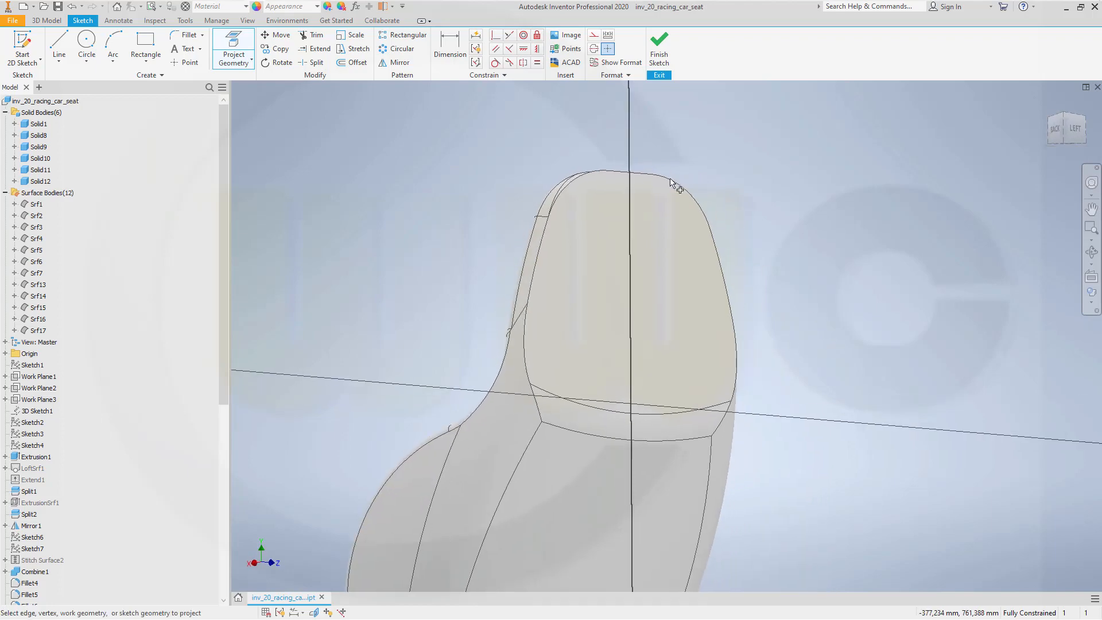
pyautogui.moveTo(674, 182)
pyautogui.keyDown('shift'); pyautogui.mouseDown(button='middle')
pyautogui.moveTo(650, 256)
pyautogui.moveTo(649, 177)
pyautogui.mouseUp(button='middle'); pyautogui.keyUp('shift')
pyautogui.click(659, 51)
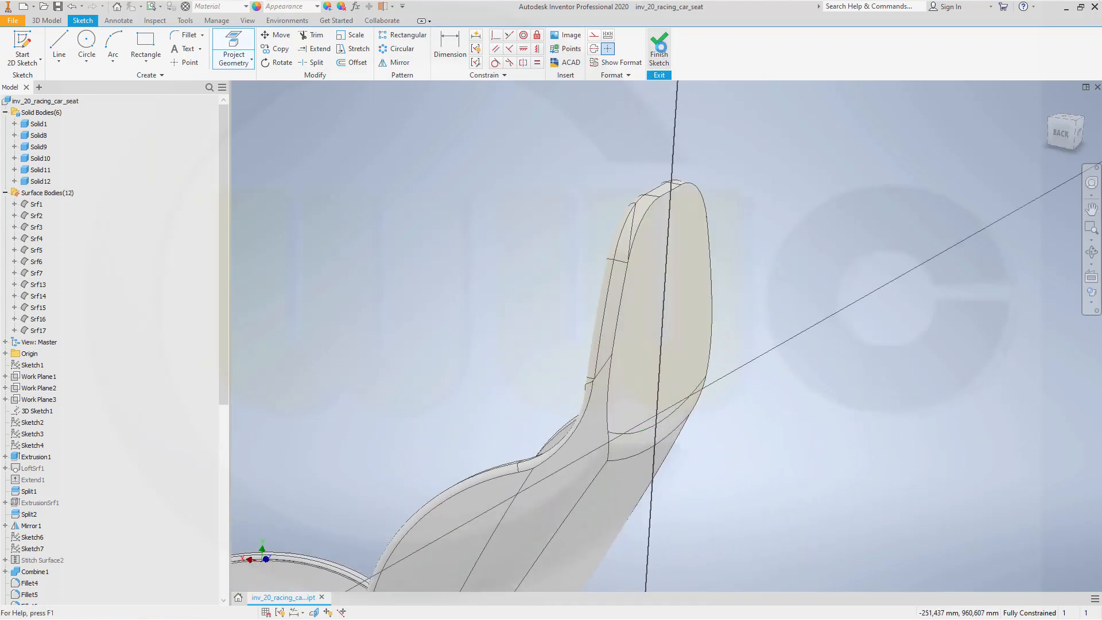
# Step: Fillet the side and top edges around the headrest's front face with a 10 mm radius
pyautogui.moveTo(570, 259); pyautogui.dragTo(527, 217, button='middle')
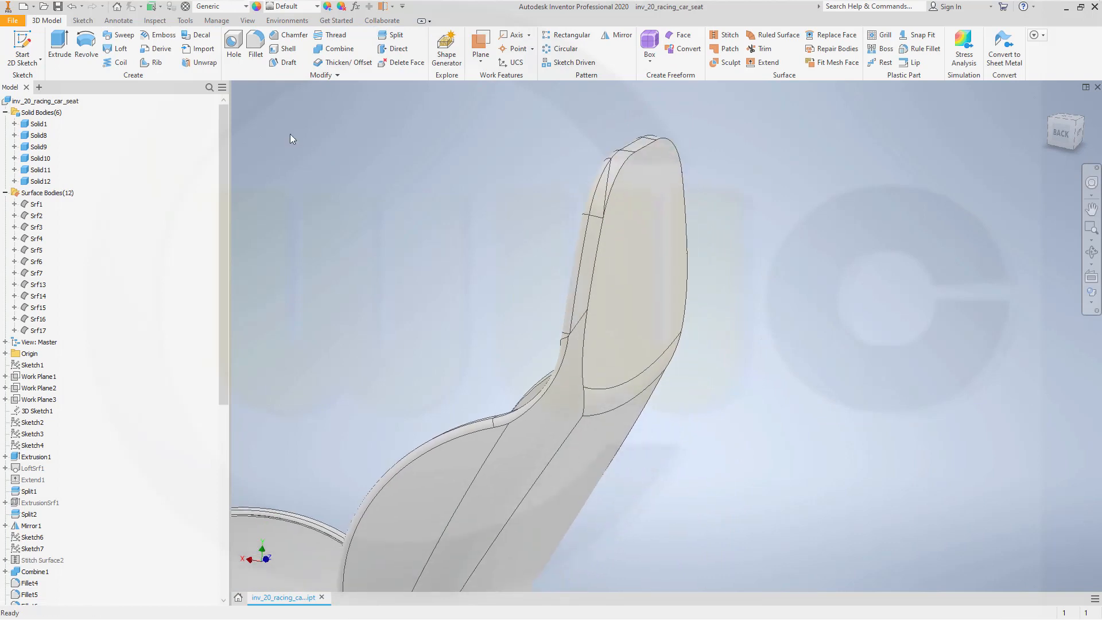
pyautogui.click(255, 46)
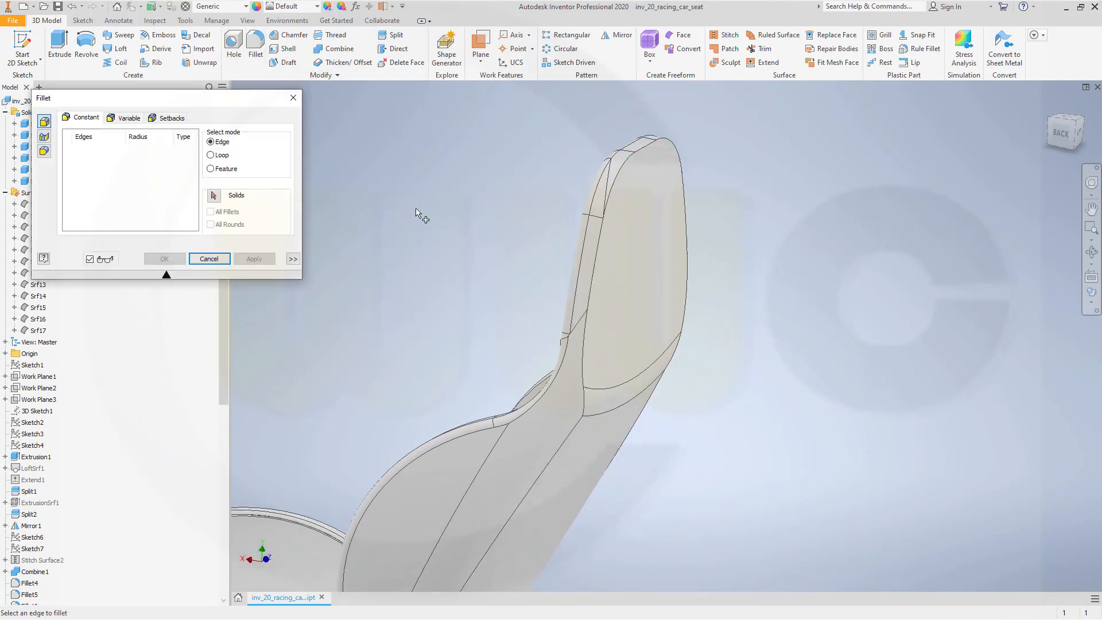
pyautogui.click(595, 297)
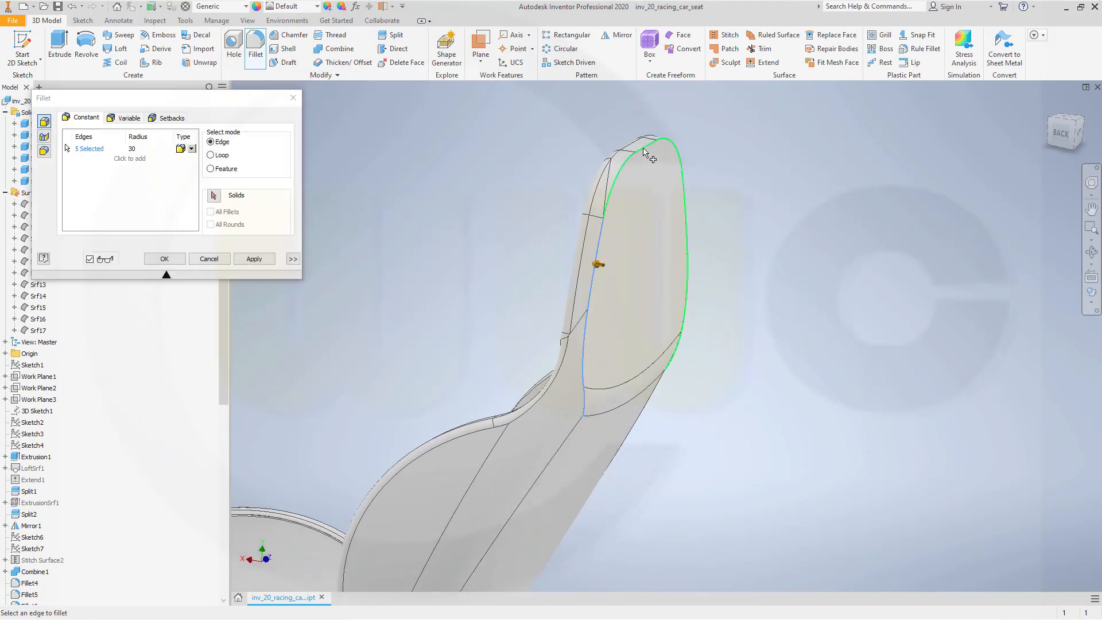
pyautogui.click(646, 154)
pyautogui.click(158, 150)
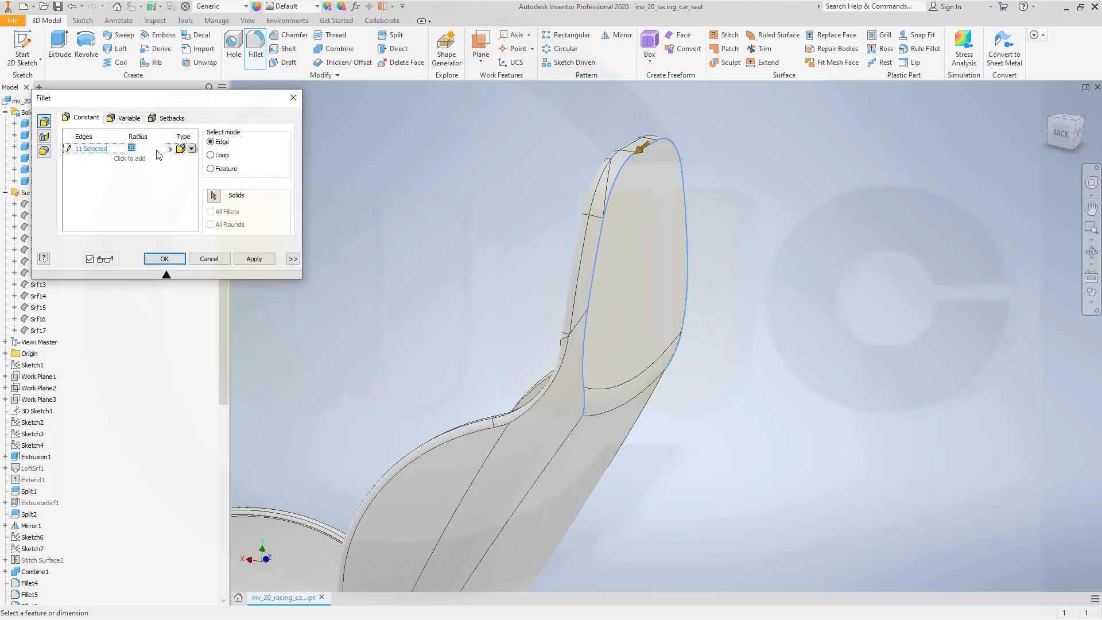
pyautogui.write('10')
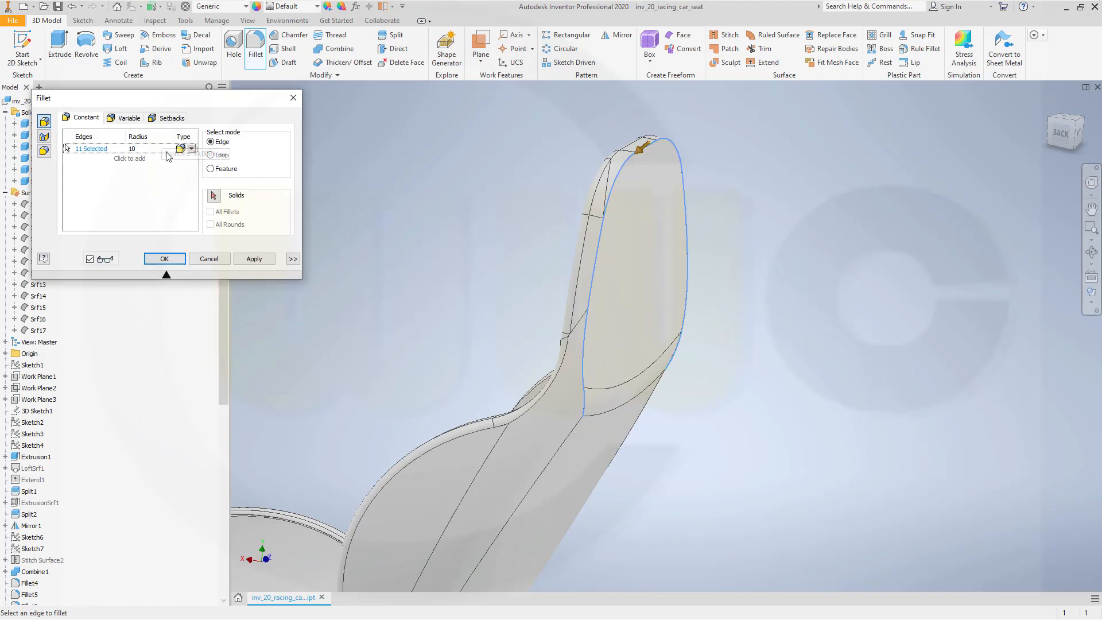
pyautogui.click(163, 259)
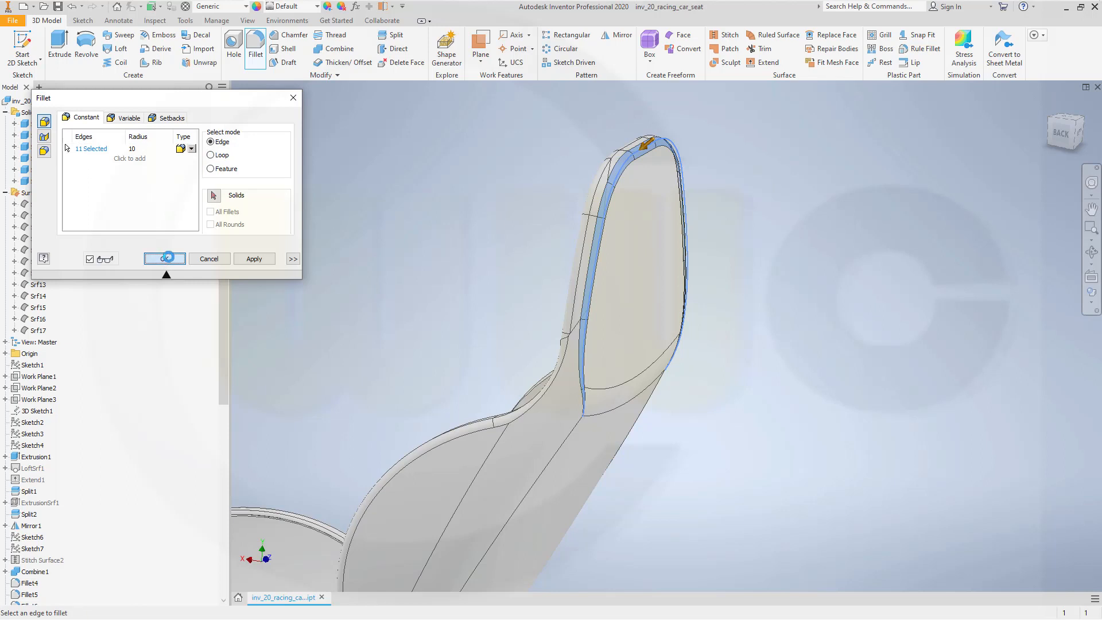
# Step: Start a sketch on Work Plane1 and project the cut edges outlining the headrest's inner face into it
pyautogui.keyDown('shift'); pyautogui.moveTo(239, 263); pyautogui.dragTo(394, 260, button='middle'); pyautogui.keyUp('shift')
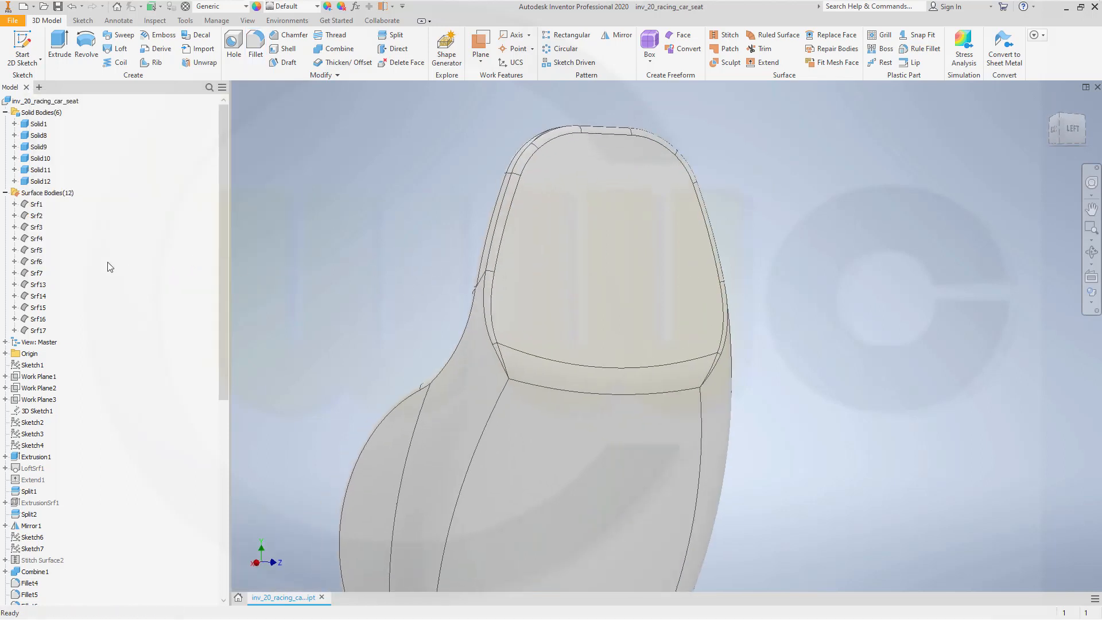
pyautogui.click(49, 376)
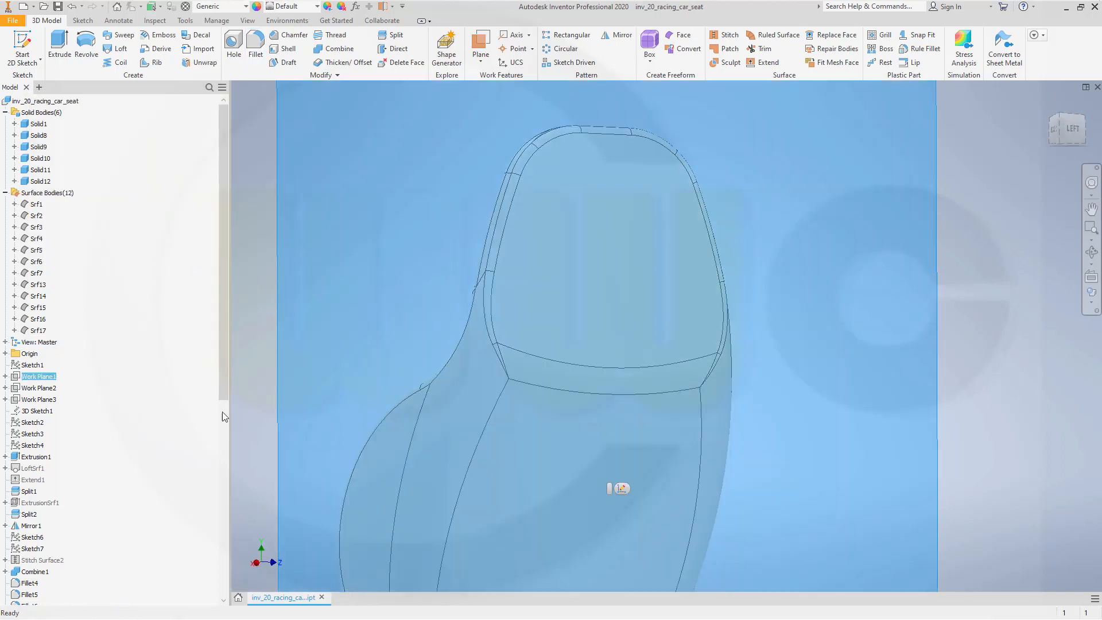
pyautogui.click(622, 488)
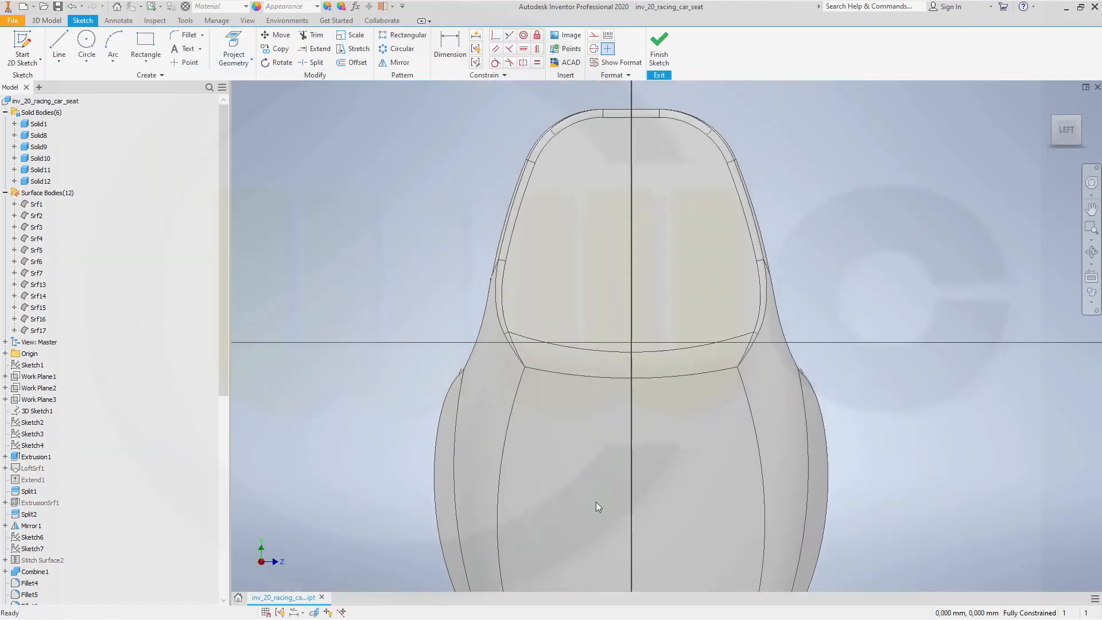
pyautogui.click(249, 61)
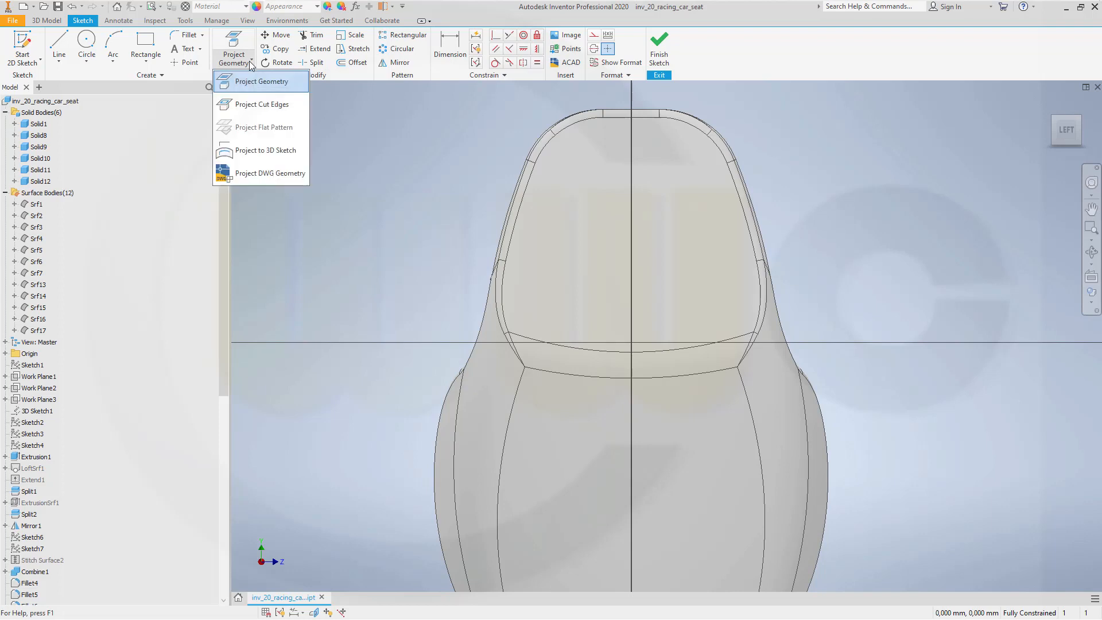
pyautogui.click(253, 106)
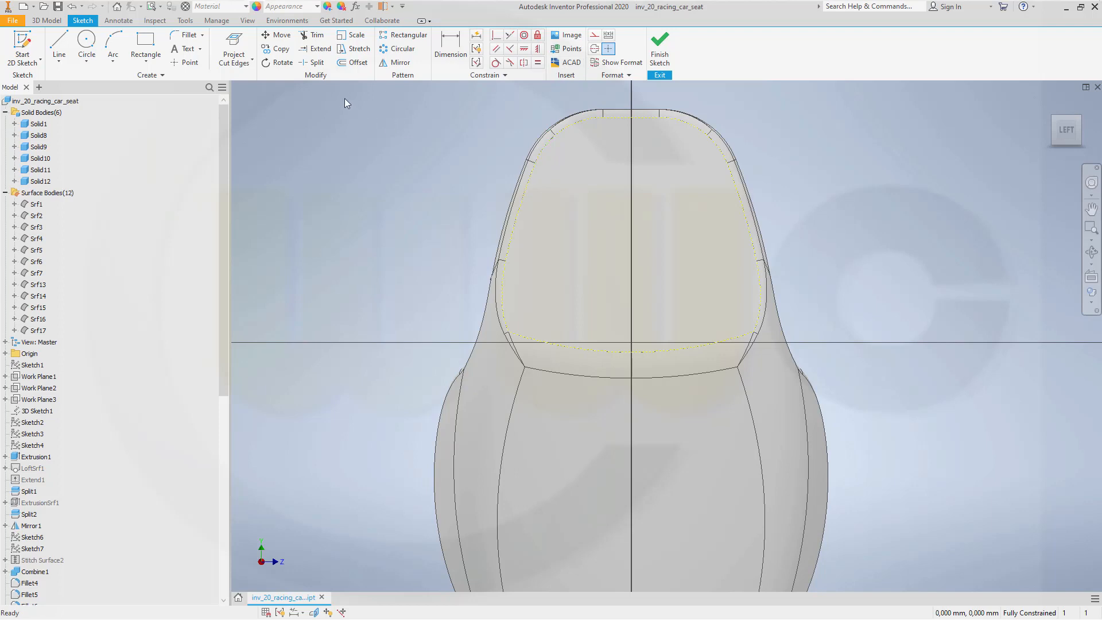
# Step: Offset the projected headrest outline inward by about 53 mm and finish the sketch
pyautogui.click(343, 63)
pyautogui.click(521, 224)
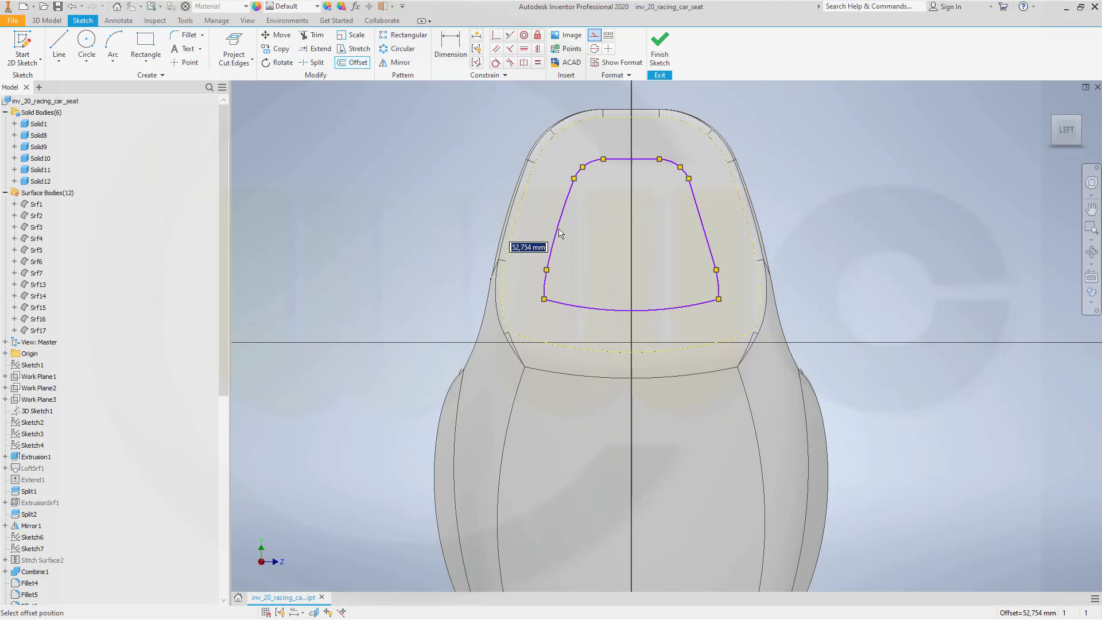
pyautogui.click(561, 229)
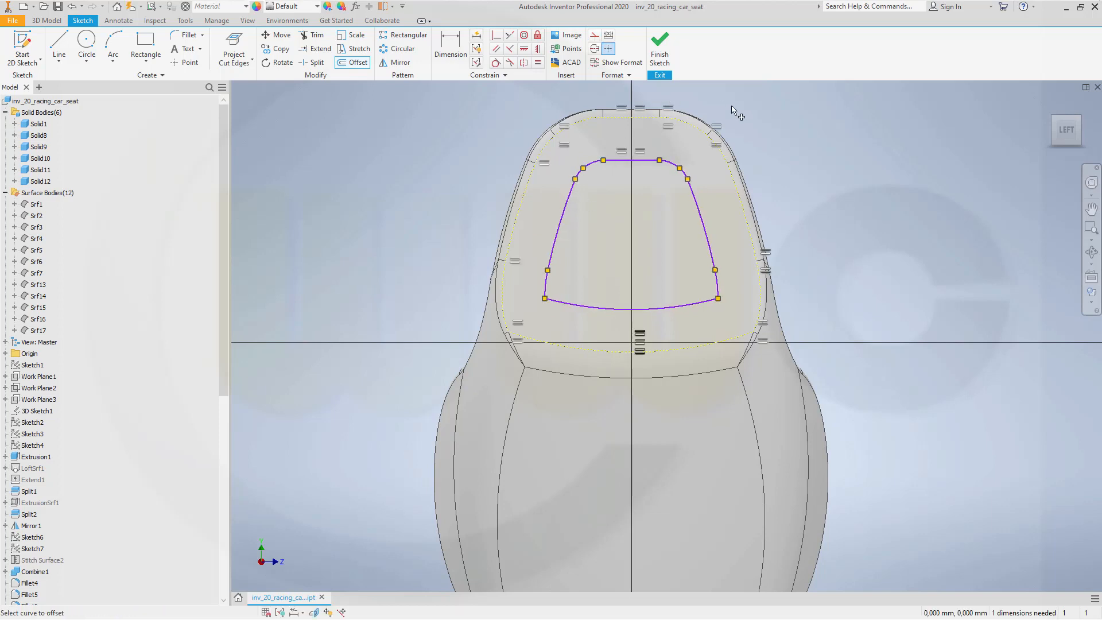
pyautogui.click(660, 49)
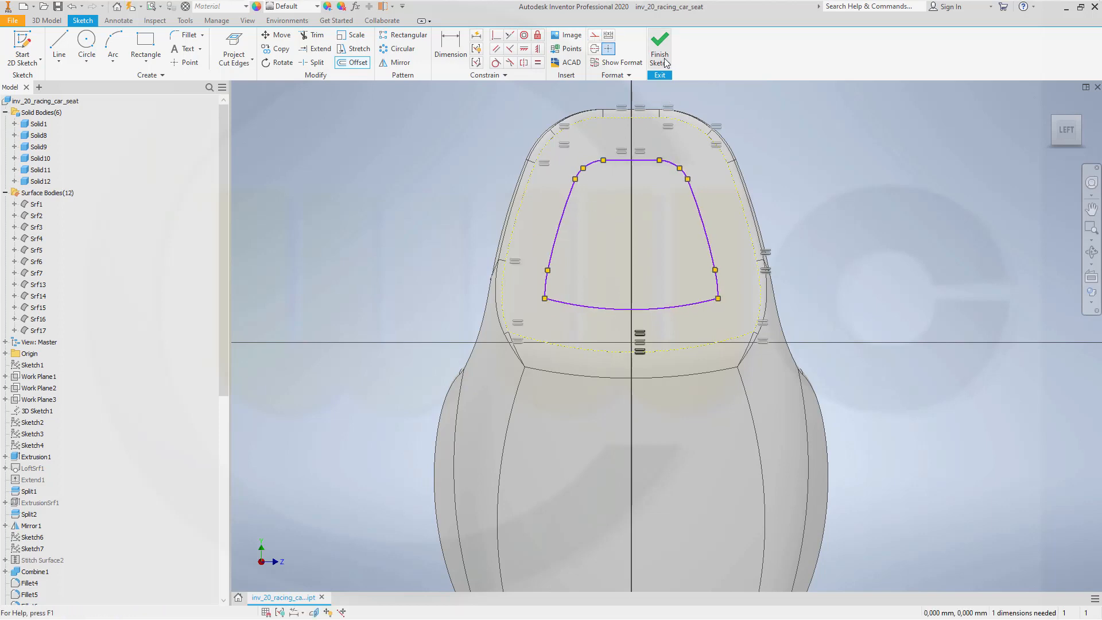
# Step: Create a surface copy of the headrest's front face with Thicken/Offset at a distance of 0 mm
pyautogui.moveTo(418, 270)
pyautogui.keyDown('shift'); pyautogui.mouseDown(button='middle')
pyautogui.moveTo(433, 295)
pyautogui.moveTo(586, 291)
pyautogui.moveTo(510, 308)
pyautogui.moveTo(433, 291)
pyautogui.moveTo(704, 267)
pyautogui.moveTo(603, 312)
pyautogui.mouseUp(button='middle'); pyautogui.keyUp('shift')
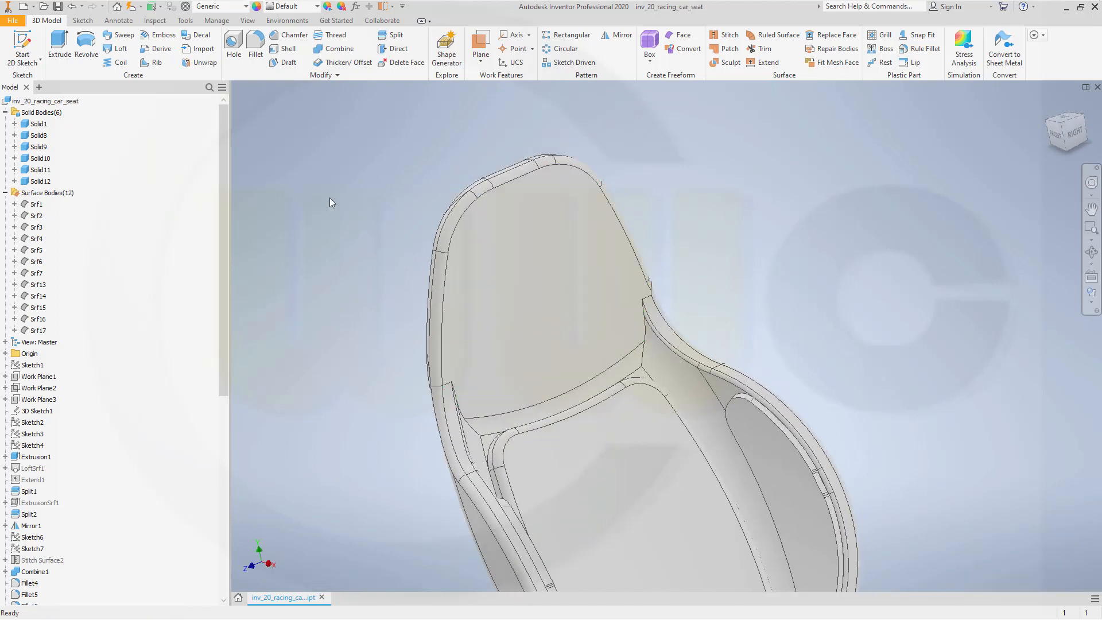
pyautogui.click(345, 62)
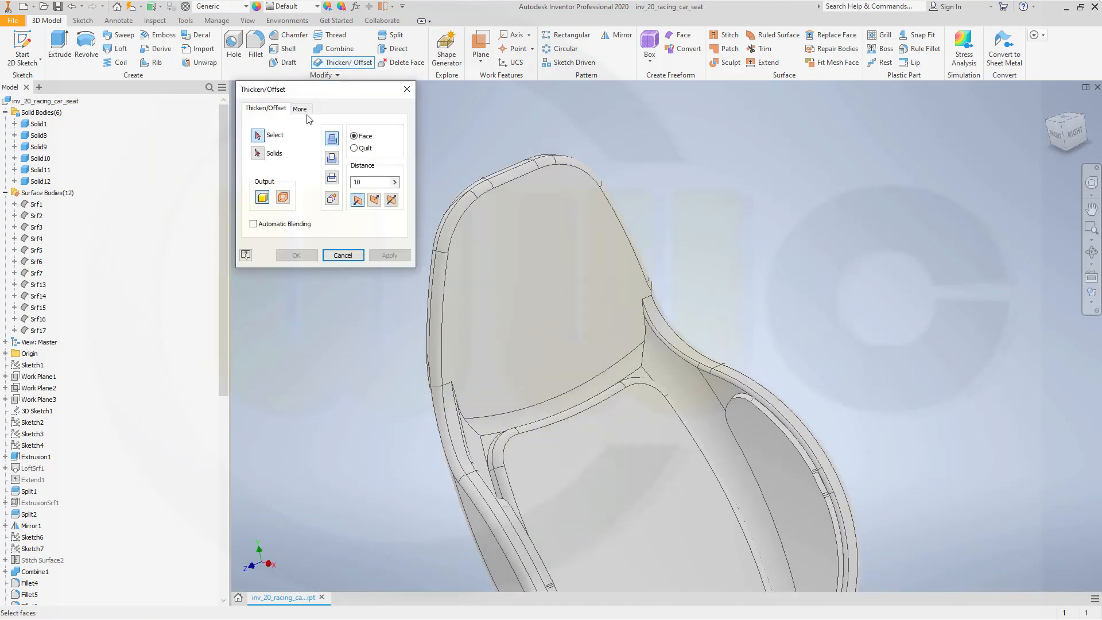
pyautogui.click(282, 197)
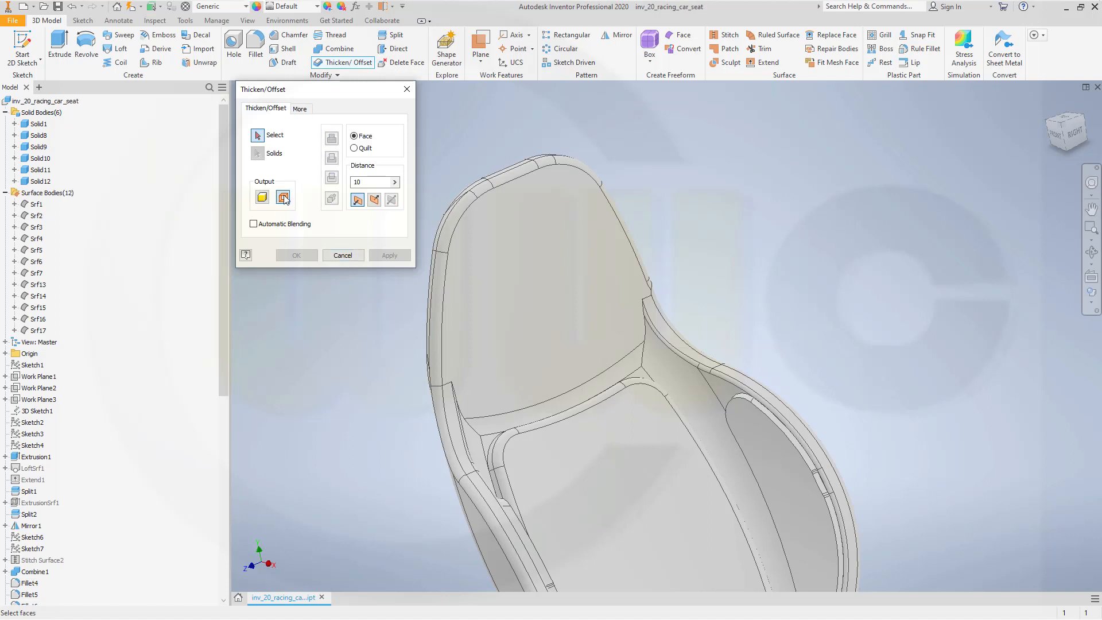
pyautogui.click(367, 183)
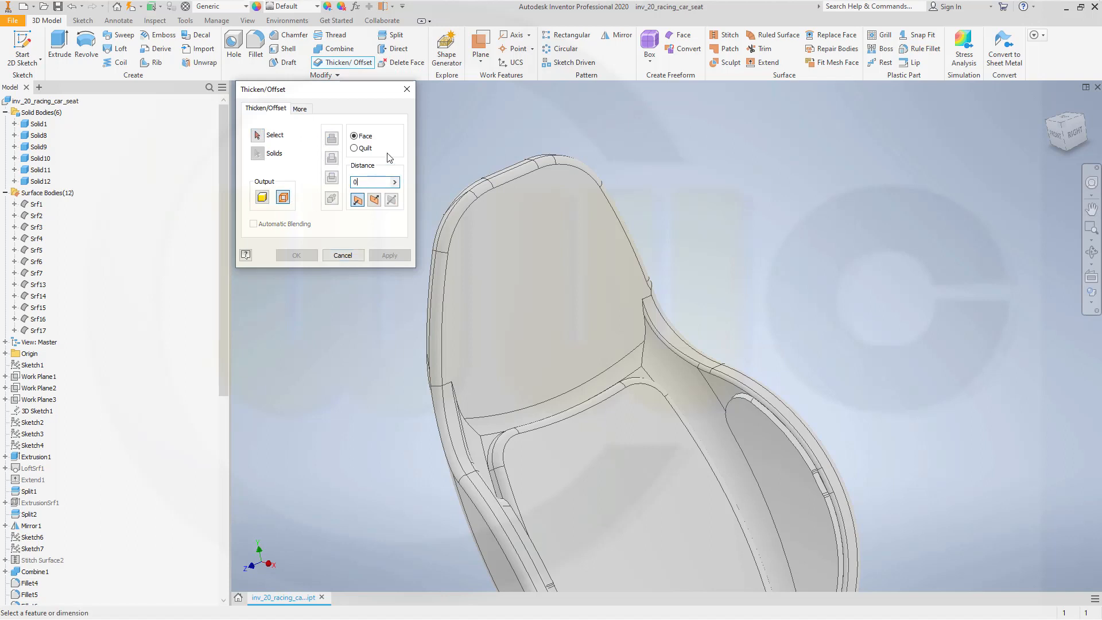
pyautogui.click(257, 135)
pyautogui.click(445, 270)
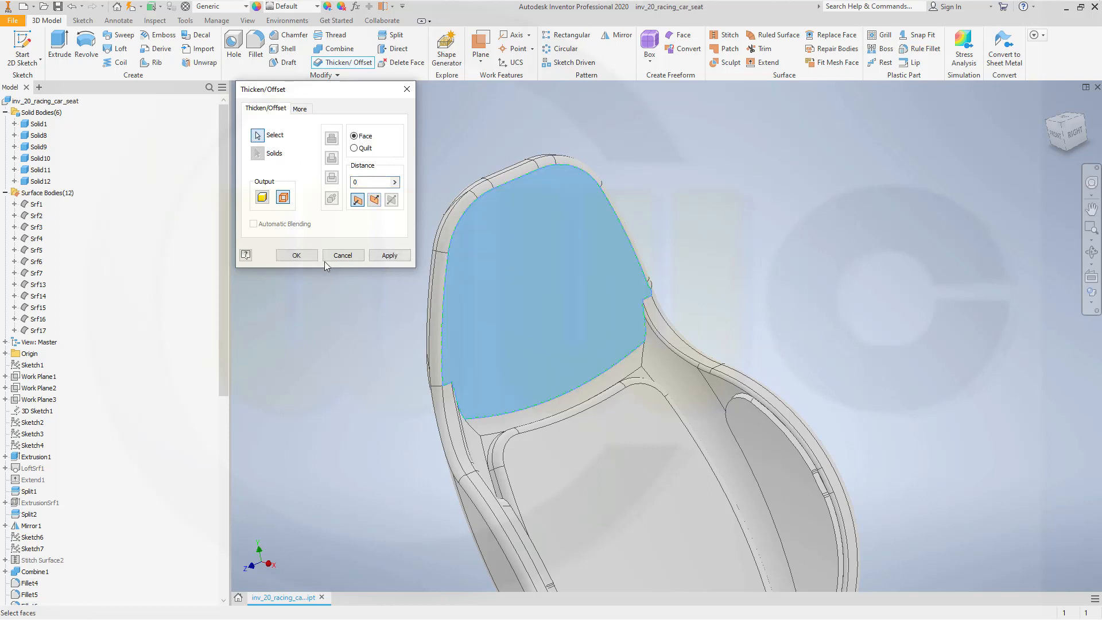
pyautogui.click(296, 255)
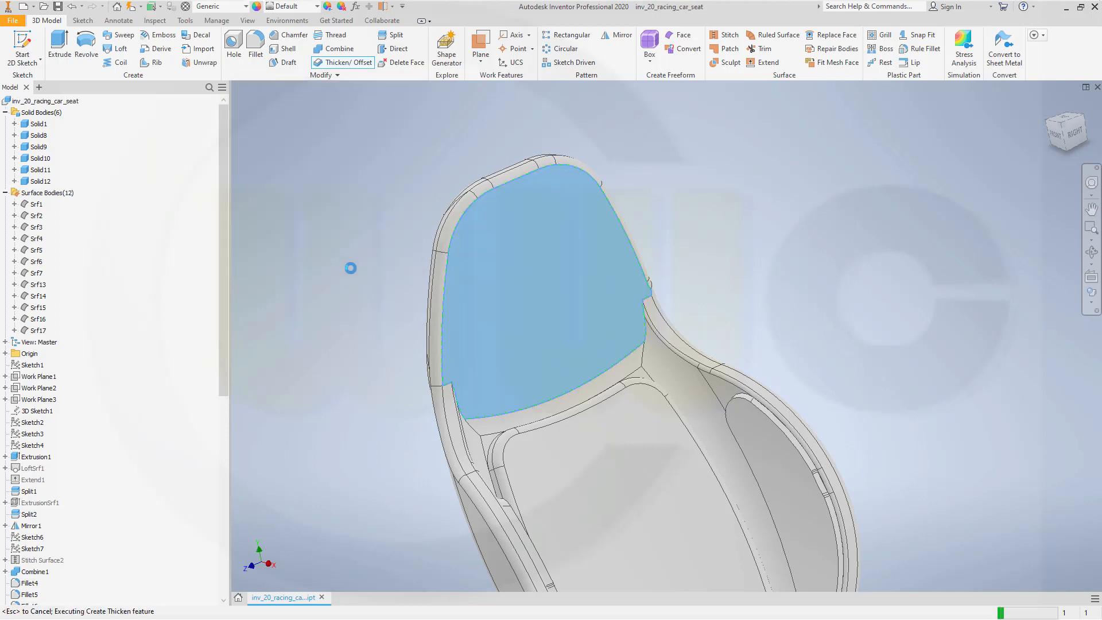
# Step: Trim the copied headrest surface with the offset sketch outline, removing the outer ring and keeping the inner area
pyautogui.keyDown('shift'); pyautogui.moveTo(381, 266); pyautogui.dragTo(438, 261, button='middle'); pyautogui.keyUp('shift')
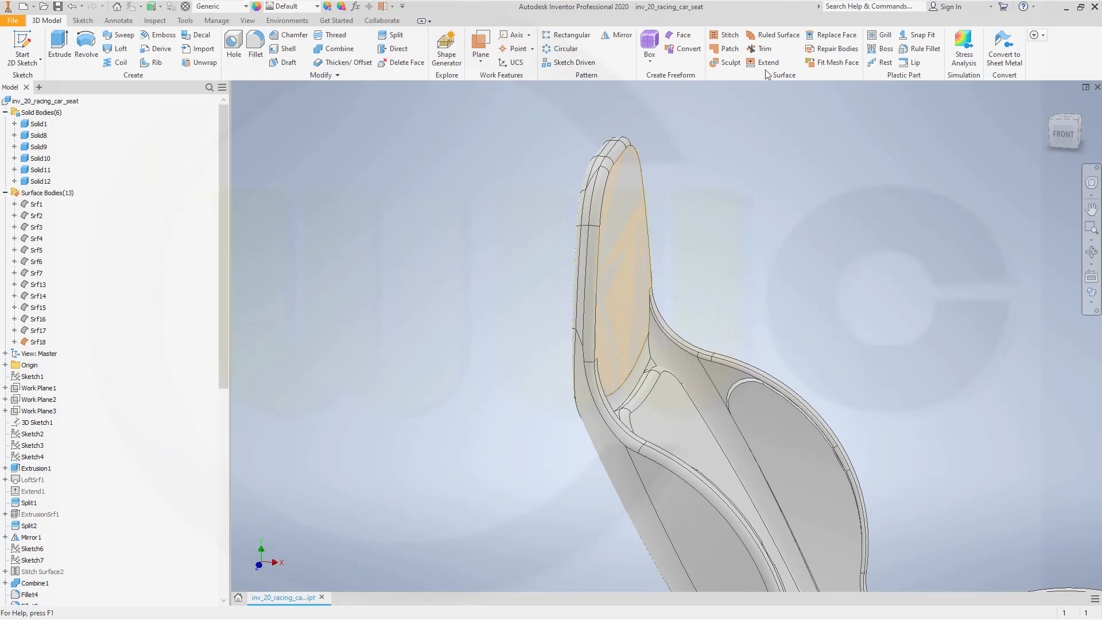
pyautogui.click(764, 49)
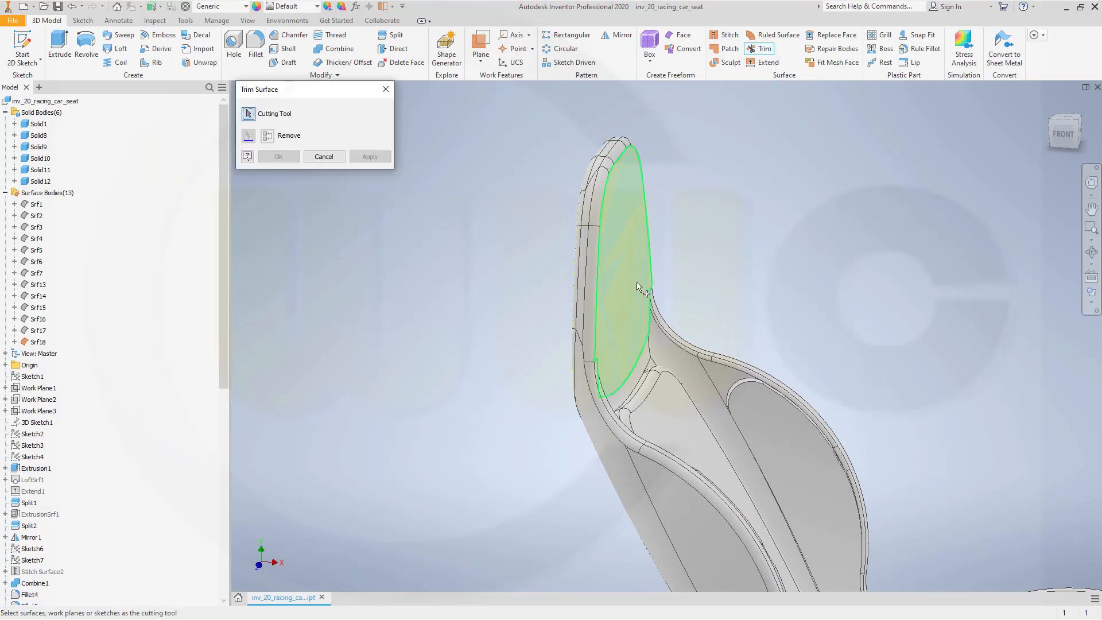
pyautogui.keyDown('shift'); pyautogui.moveTo(423, 234); pyautogui.dragTo(482, 227, button='middle'); pyautogui.keyUp('shift')
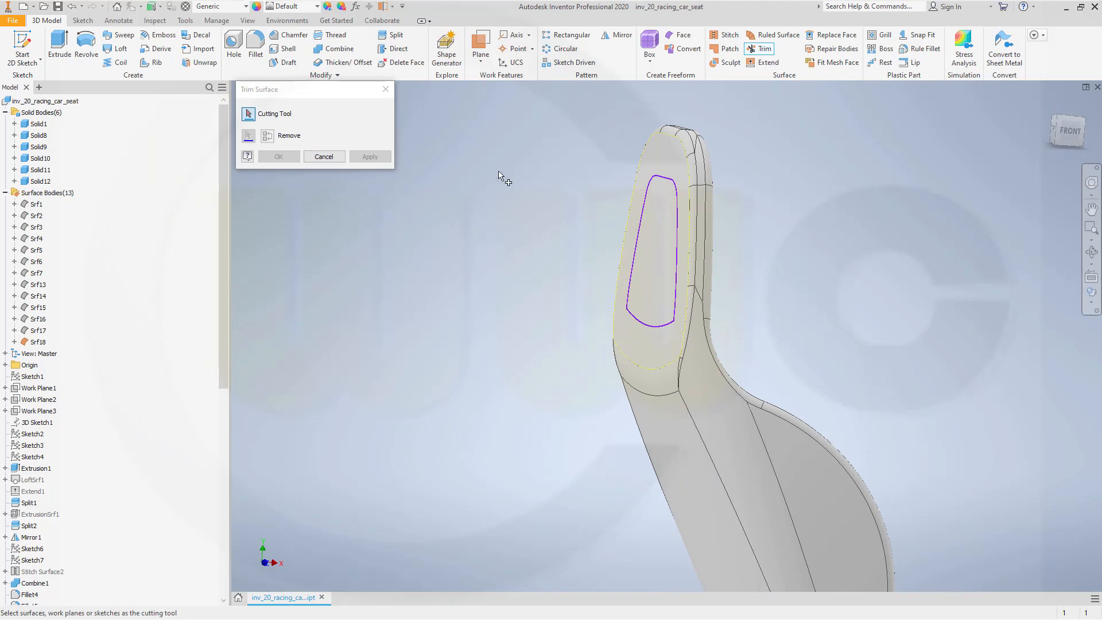
pyautogui.click(676, 281)
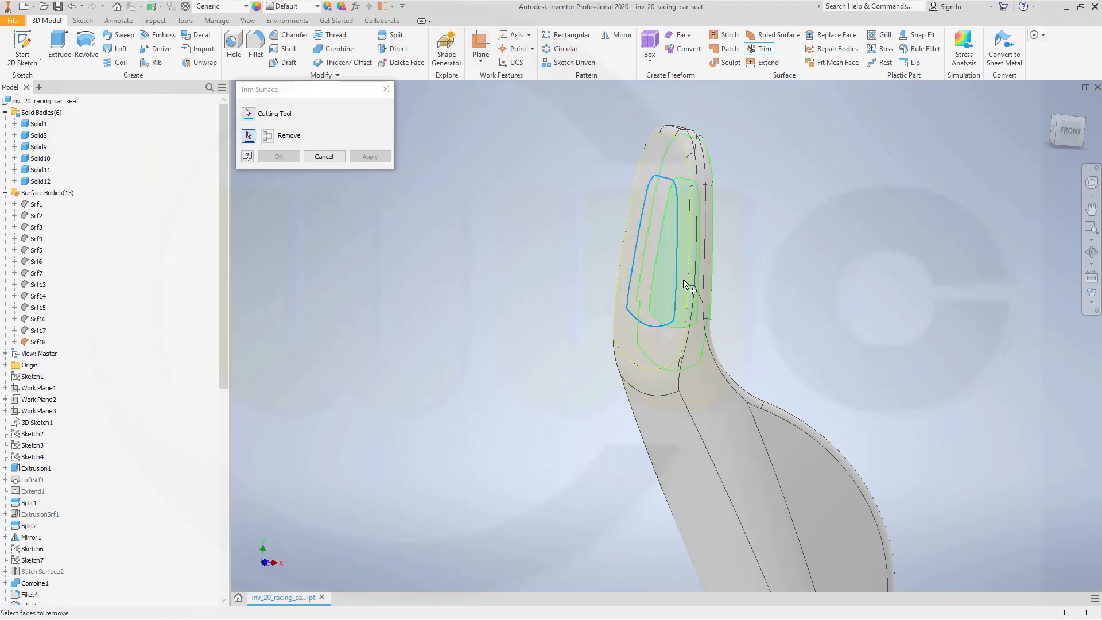
pyautogui.keyDown('shift'); pyautogui.moveTo(856, 337); pyautogui.dragTo(731, 334, button='middle'); pyautogui.keyUp('shift')
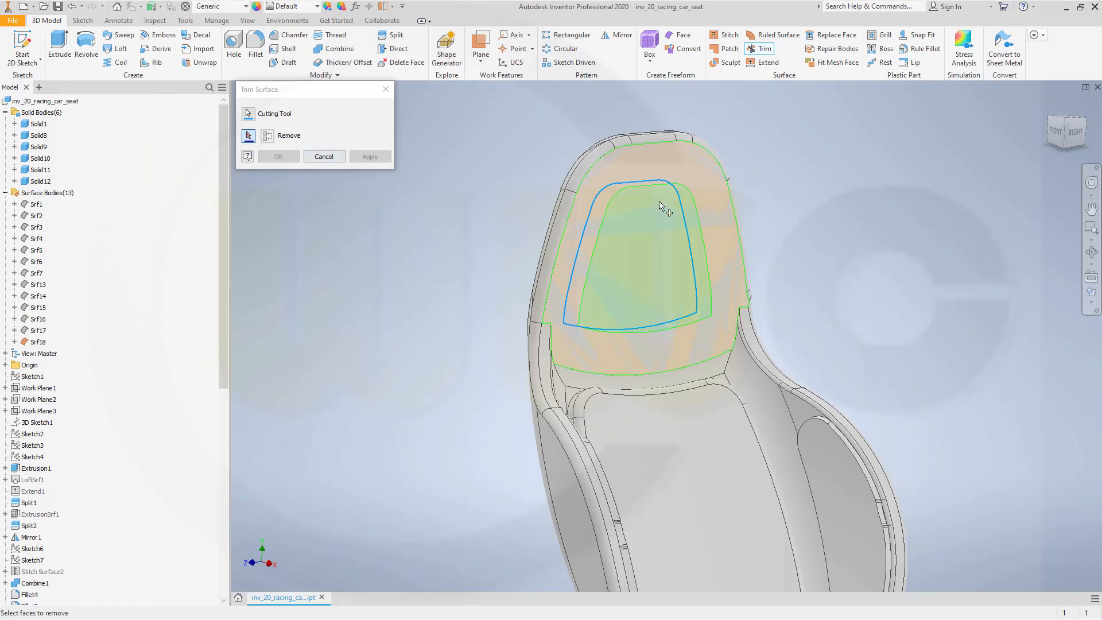
pyautogui.click(702, 184)
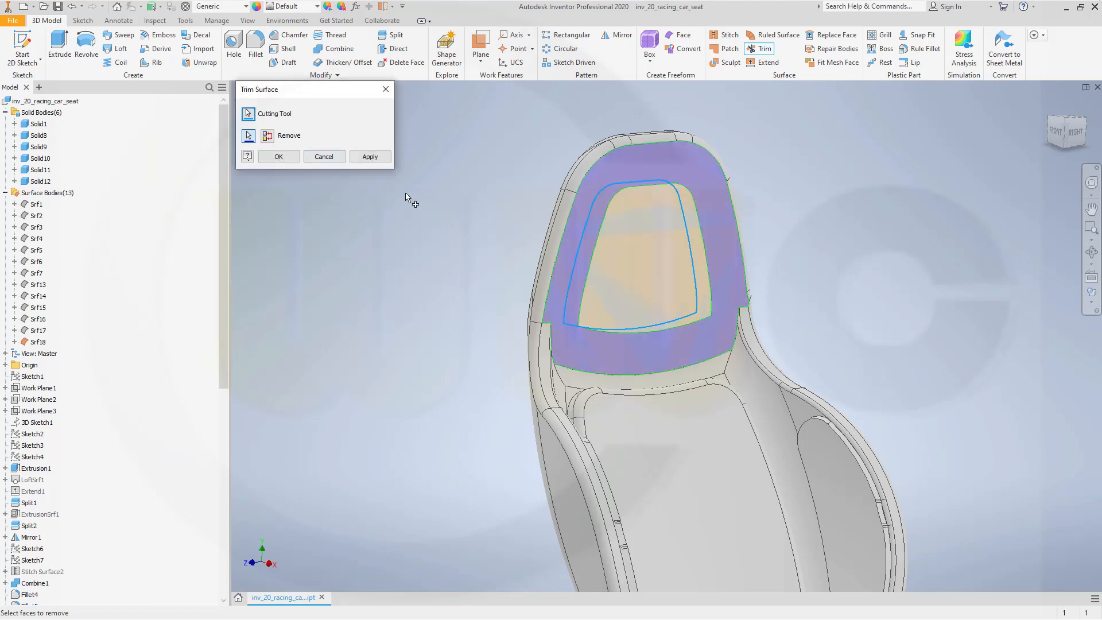
pyautogui.click(283, 155)
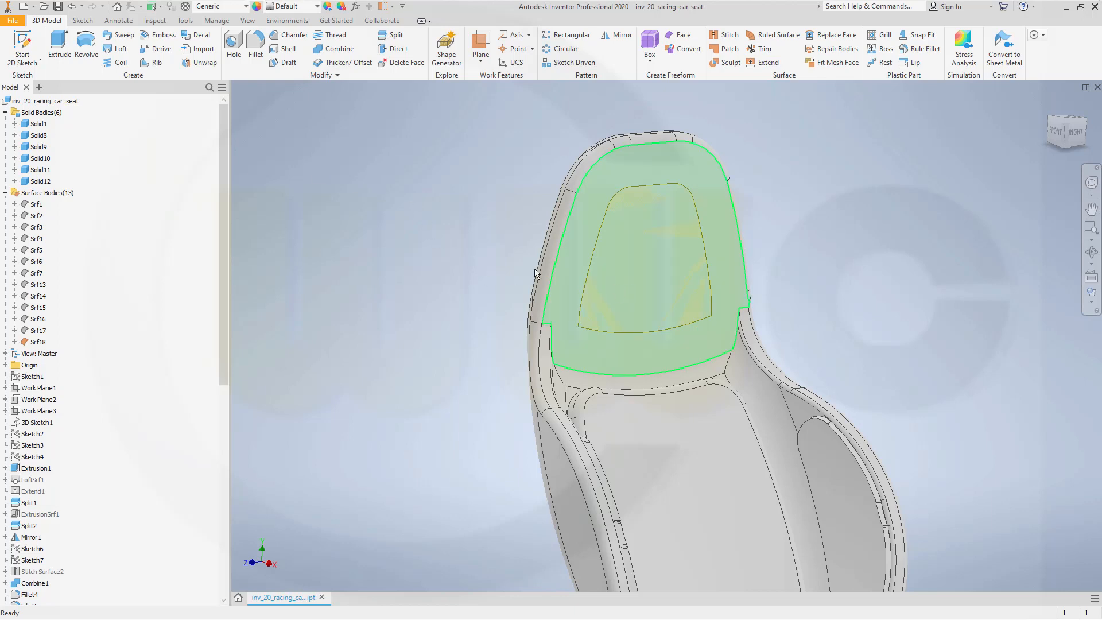
# Step: Thicken the trimmed headrest surface by 20 mm as a new solid body to form the headrest pad
pyautogui.click(35, 343)
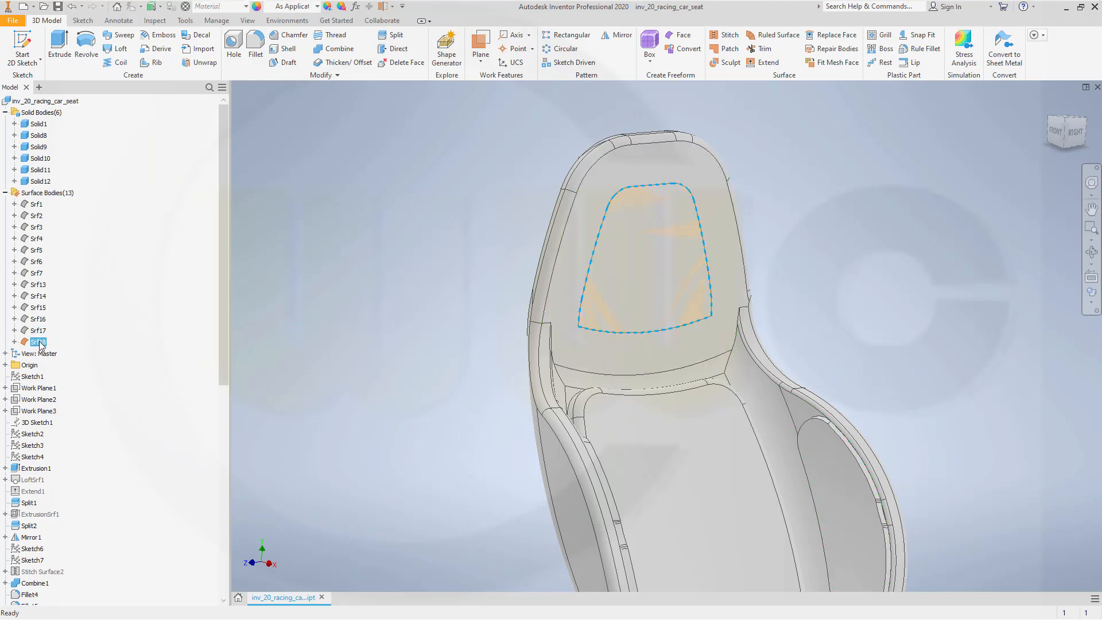
pyautogui.click(349, 62)
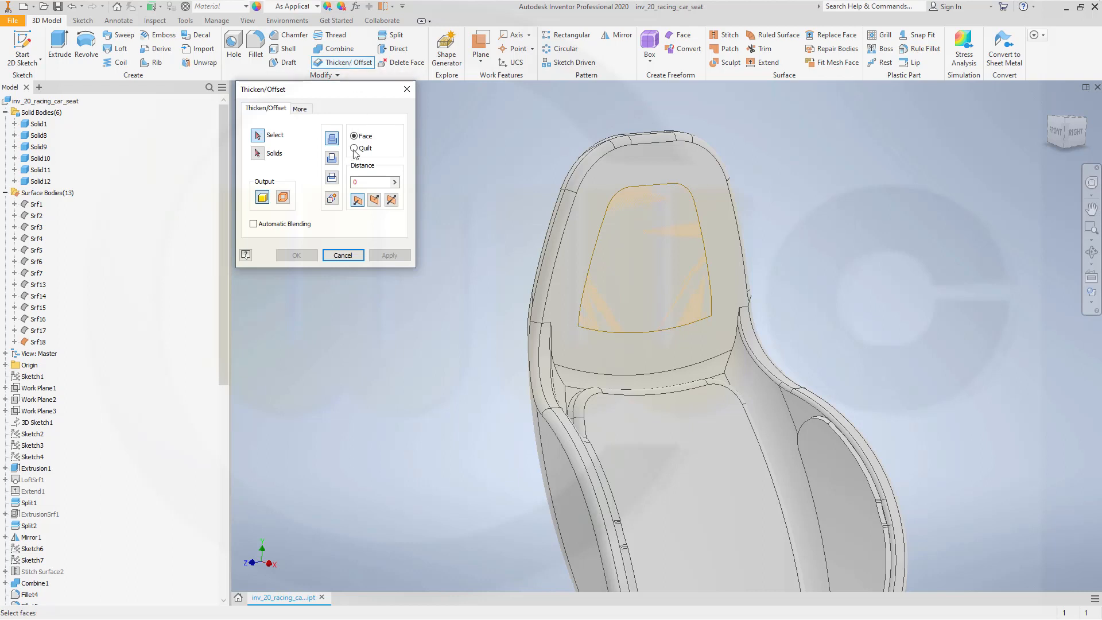
pyautogui.click(373, 181)
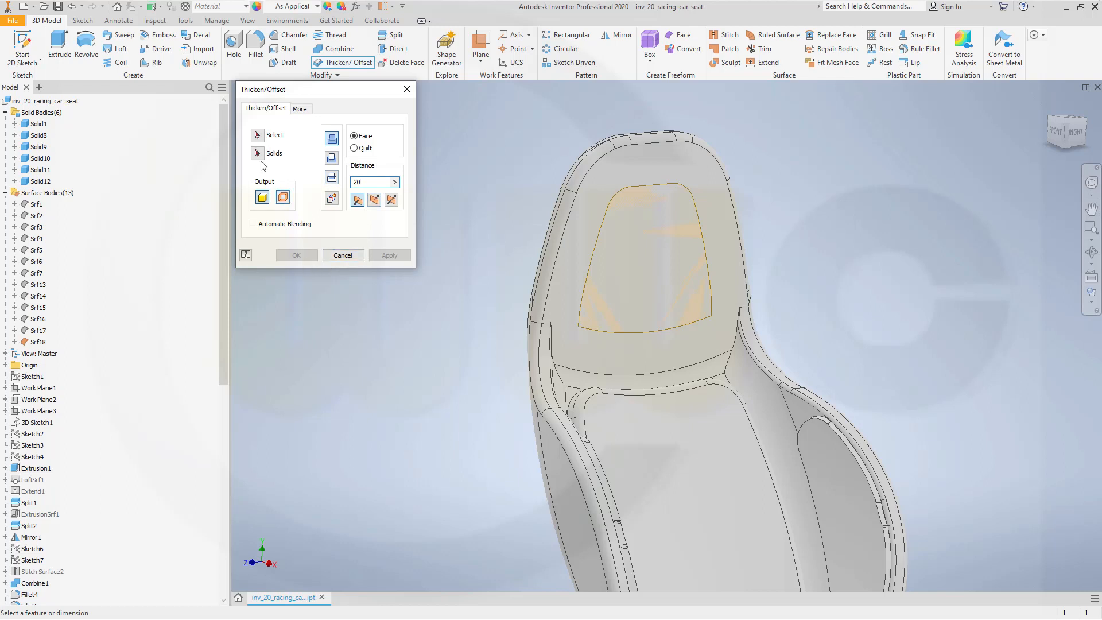
pyautogui.click(257, 135)
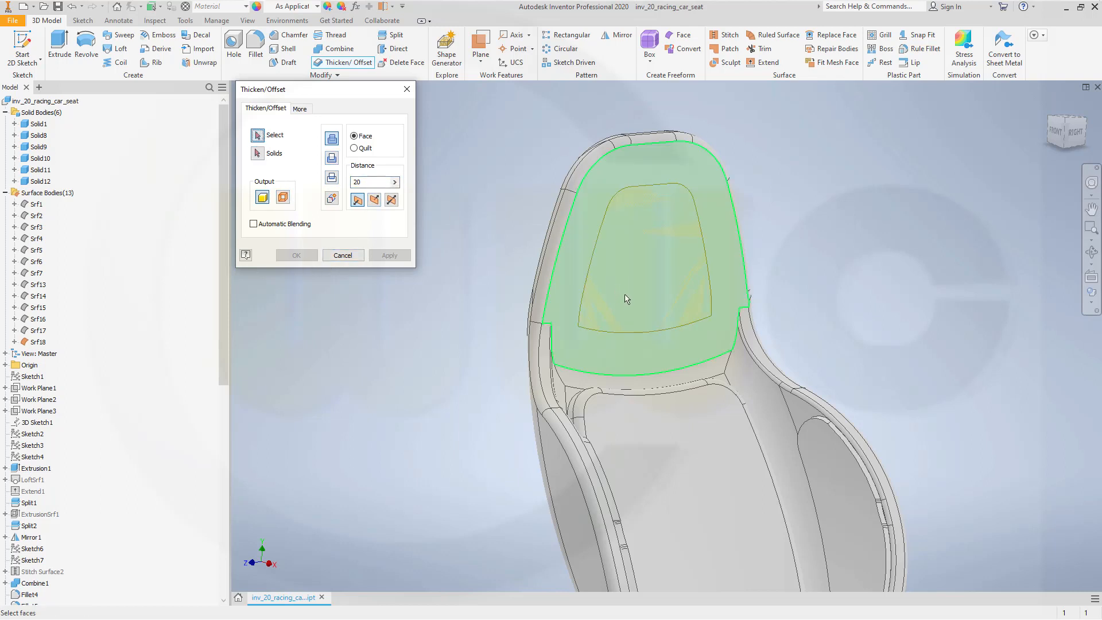
pyautogui.click(712, 280)
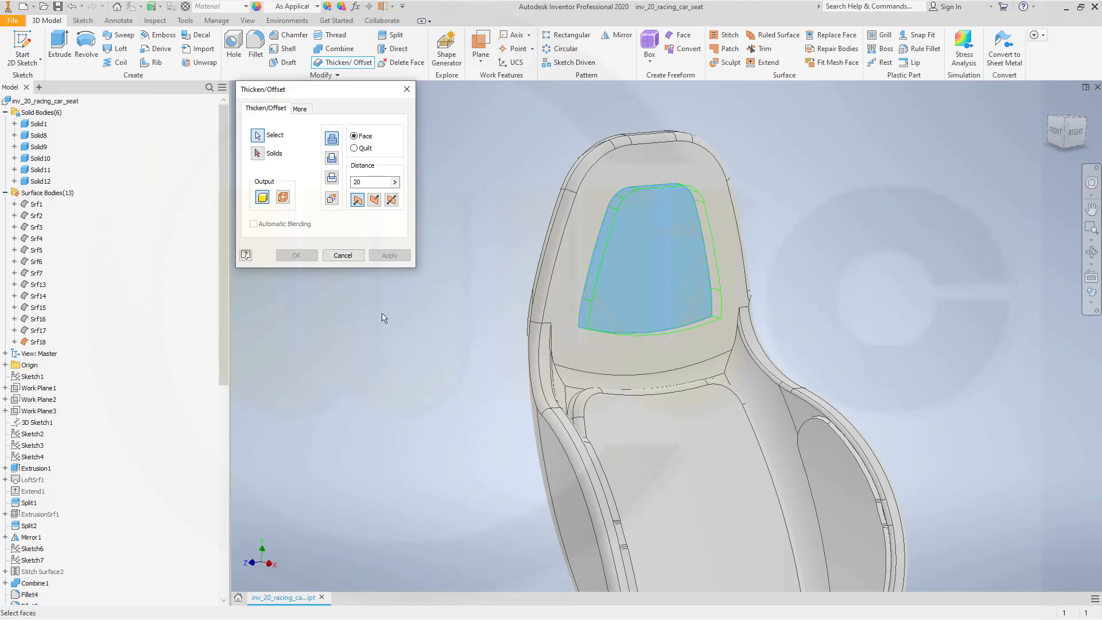
pyautogui.keyDown('shift'); pyautogui.moveTo(386, 318); pyautogui.dragTo(412, 303, button='middle'); pyautogui.keyUp('shift')
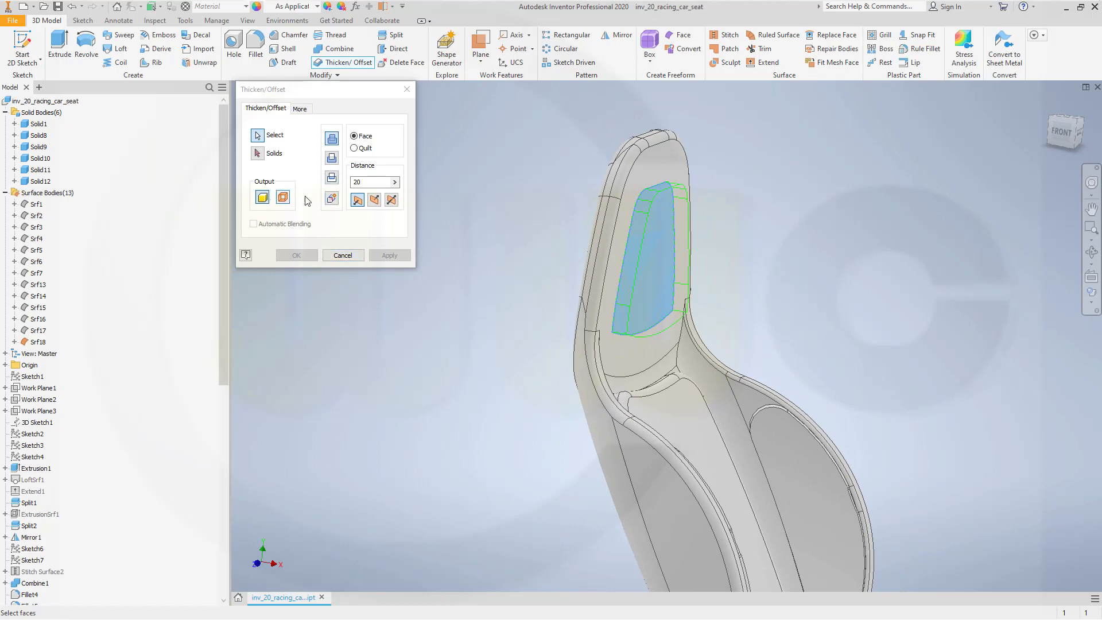
pyautogui.click(332, 199)
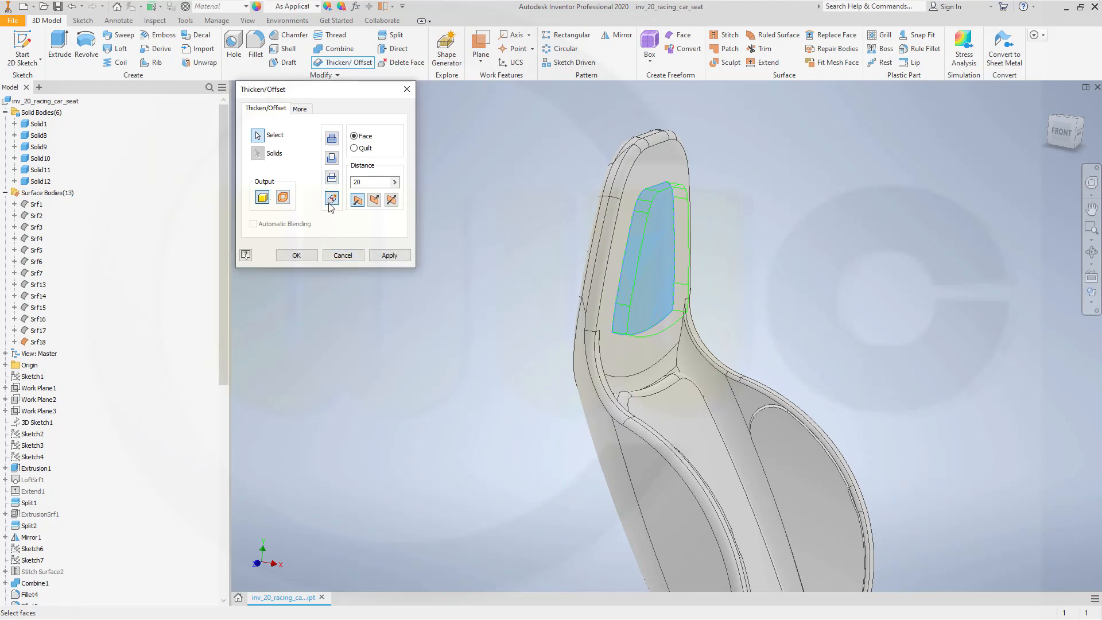
pyautogui.click(312, 257)
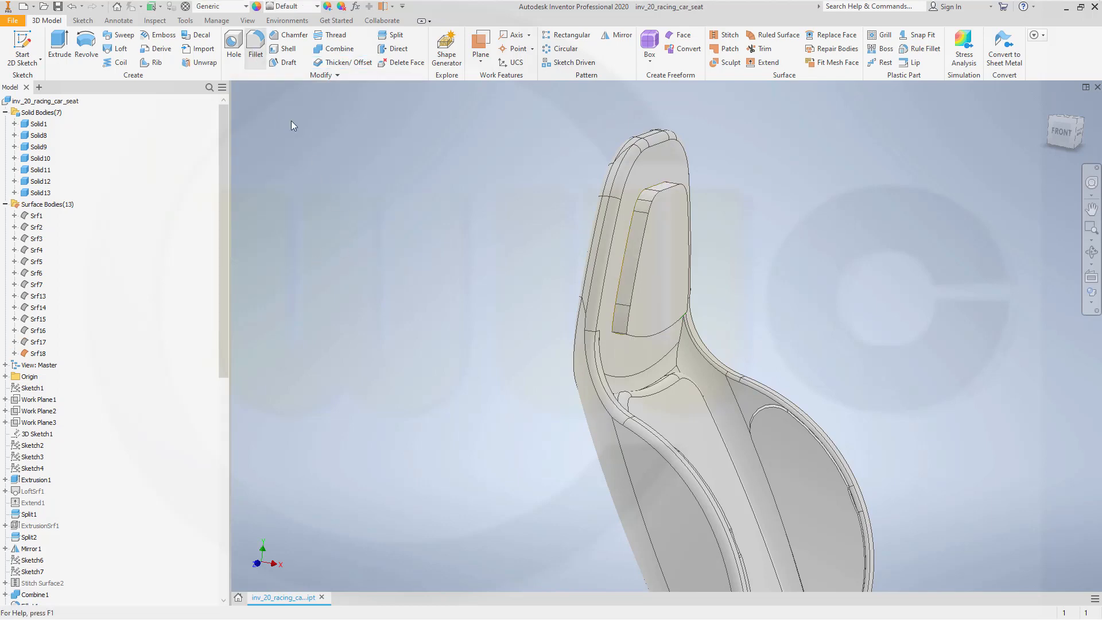
# Step: Fillet the two lower corner edges of the headrest pad with a 60 mm radius
pyautogui.scroll(5, 578, 372)
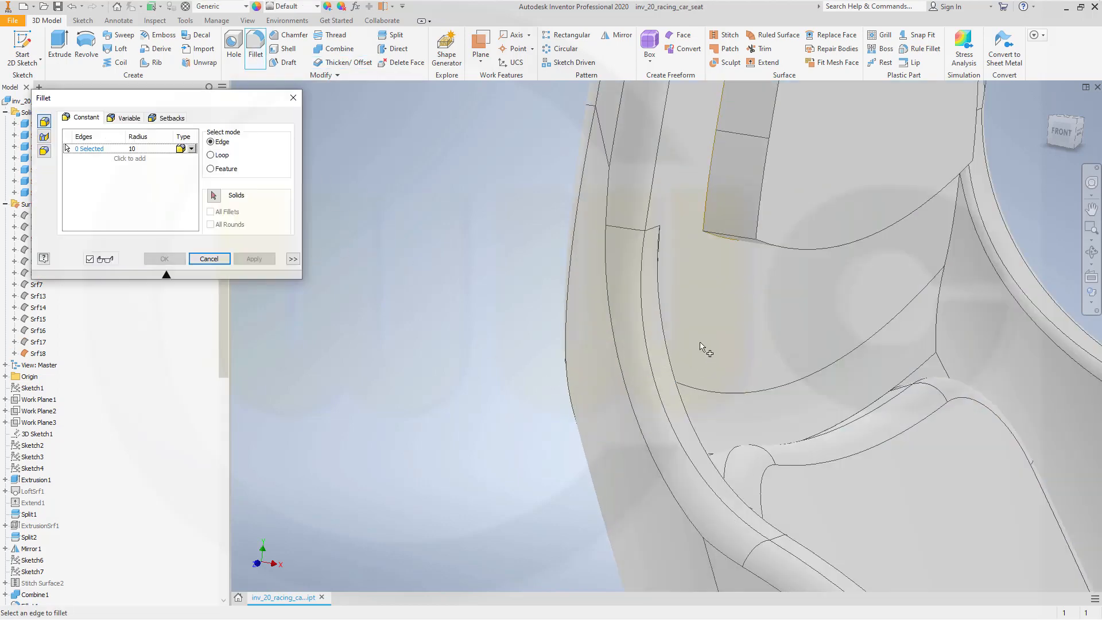
pyautogui.click(718, 239)
pyautogui.keyDown('shift'); pyautogui.moveTo(778, 298); pyautogui.dragTo(539, 287, button='middle'); pyautogui.keyUp('shift')
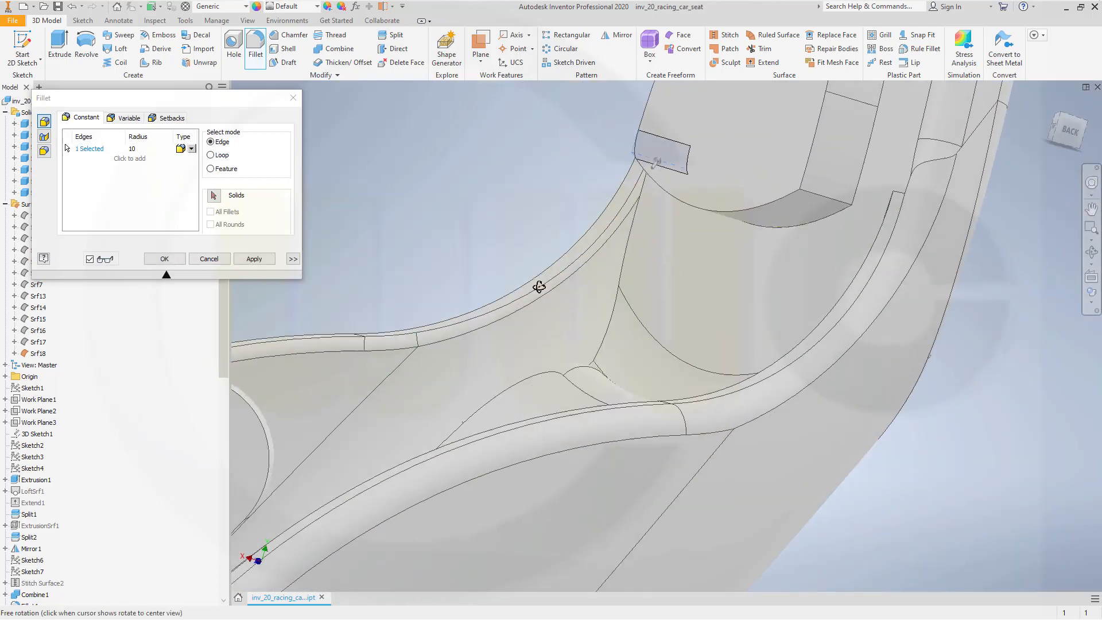
pyautogui.click(822, 201)
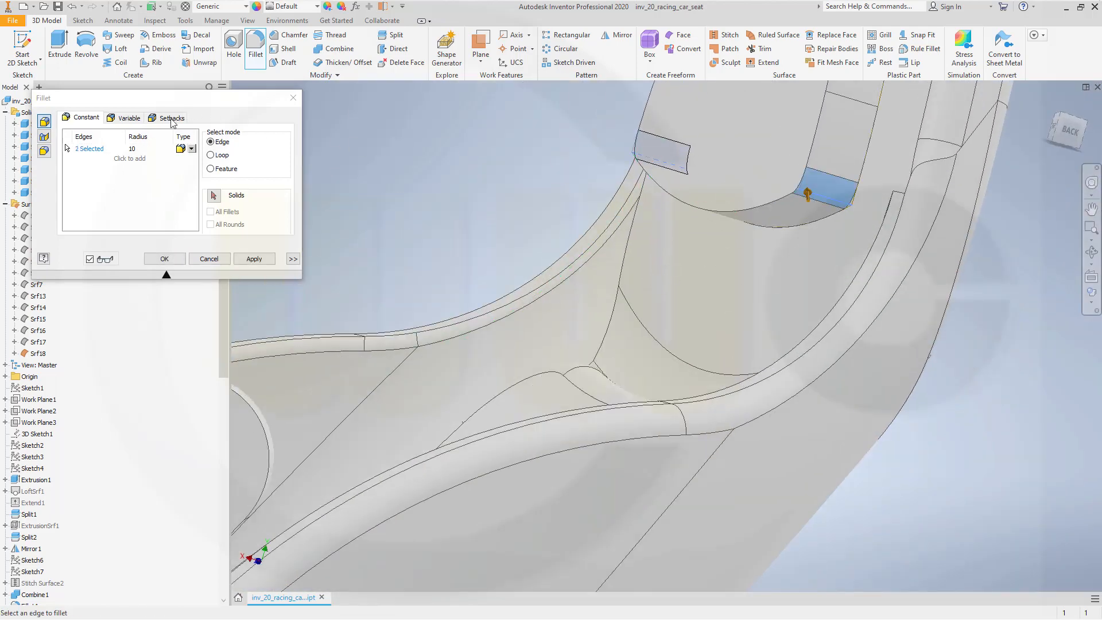
pyautogui.click(143, 148)
pyautogui.write('6')
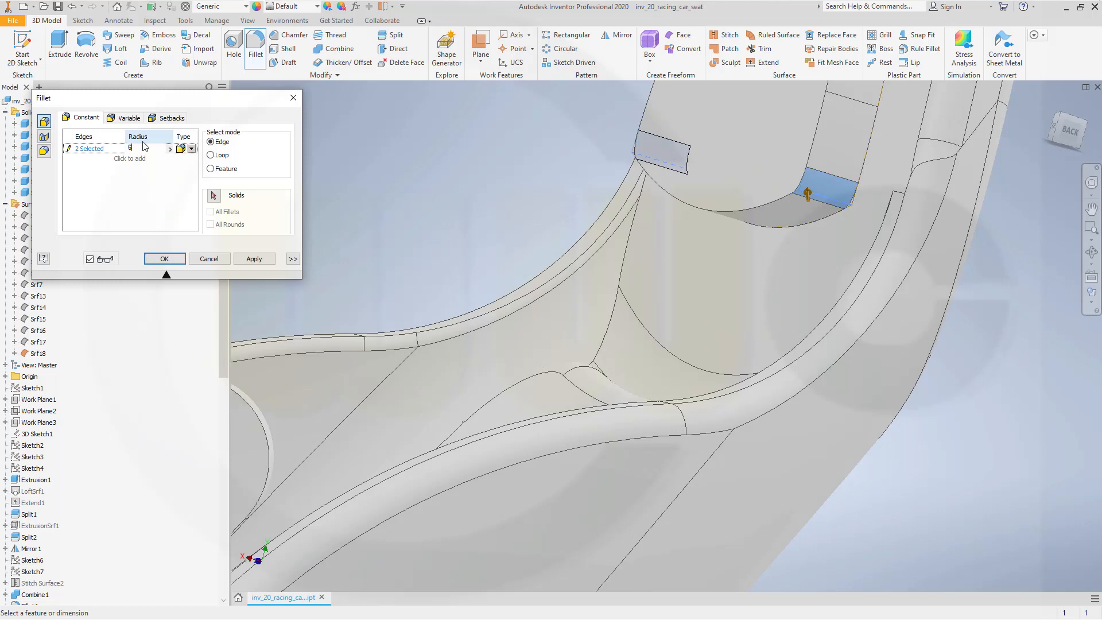
pyautogui.write('0')
pyautogui.press('Return')
pyautogui.scroll(-3, 533, 256)
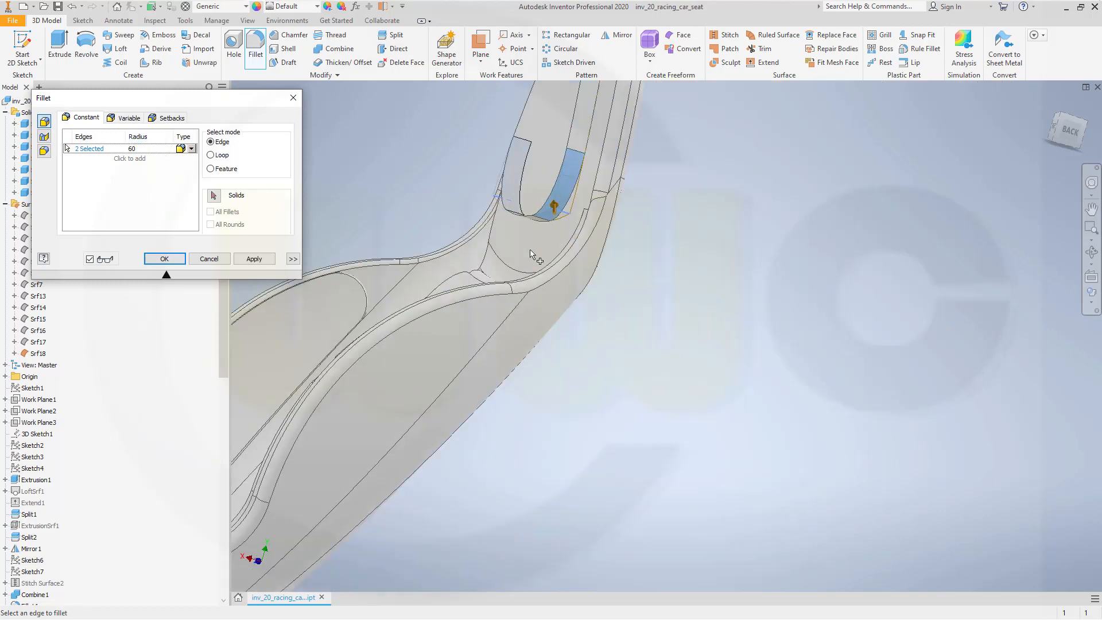
pyautogui.click(171, 261)
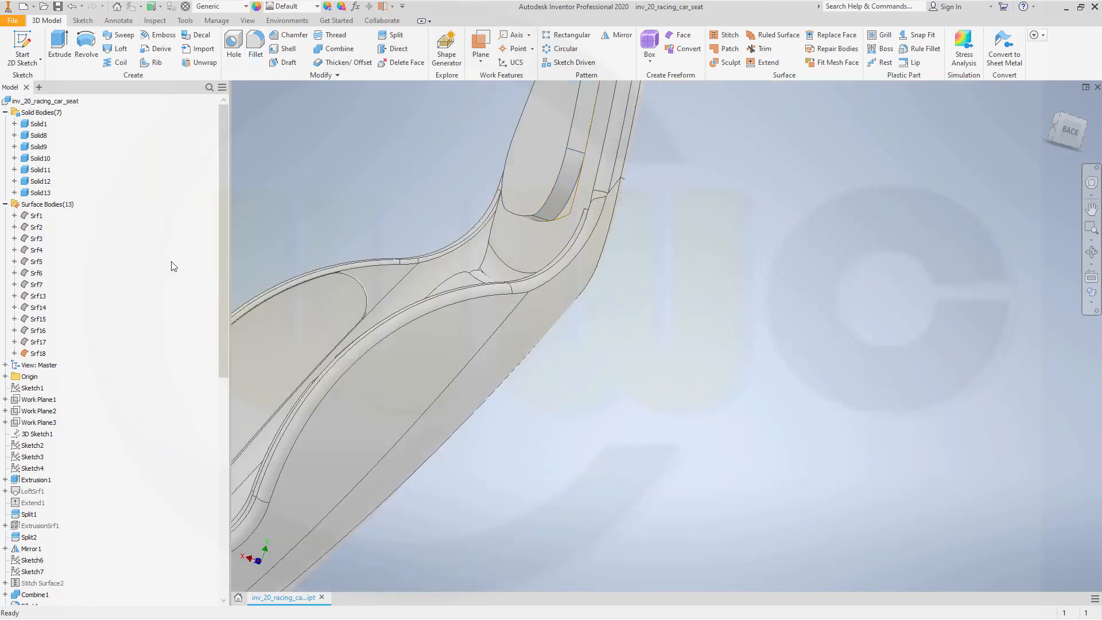
# Step: Fillet the closed loop of front edges around the headrest pad with a 10 mm radius
pyautogui.scroll(-2, 467, 315)
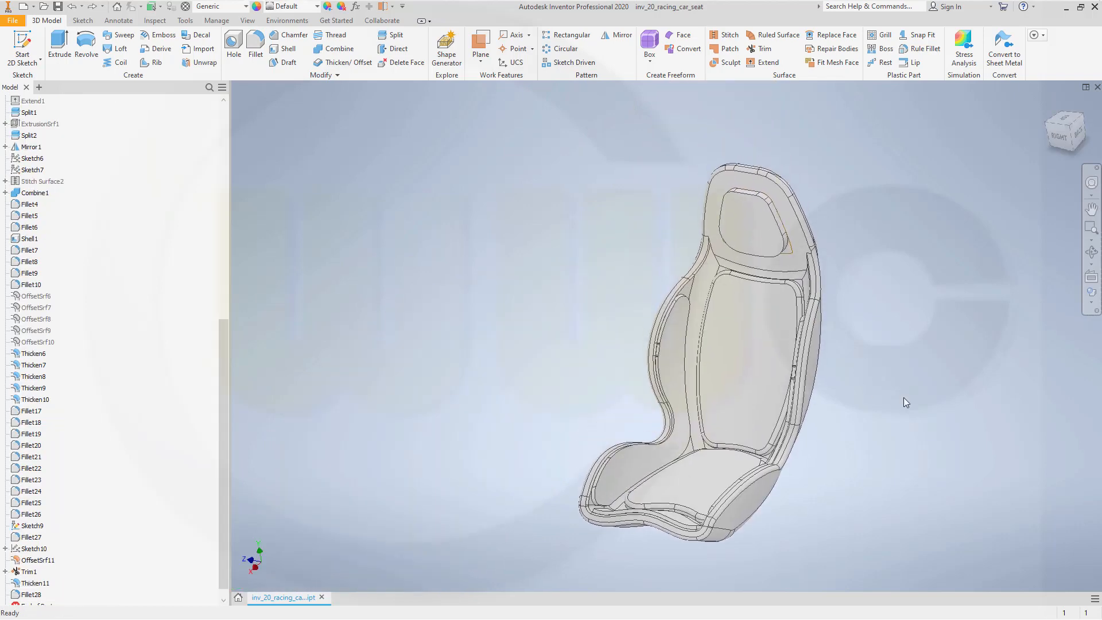
pyautogui.scroll(-4, 838, 435)
pyautogui.scroll(5, 838, 435)
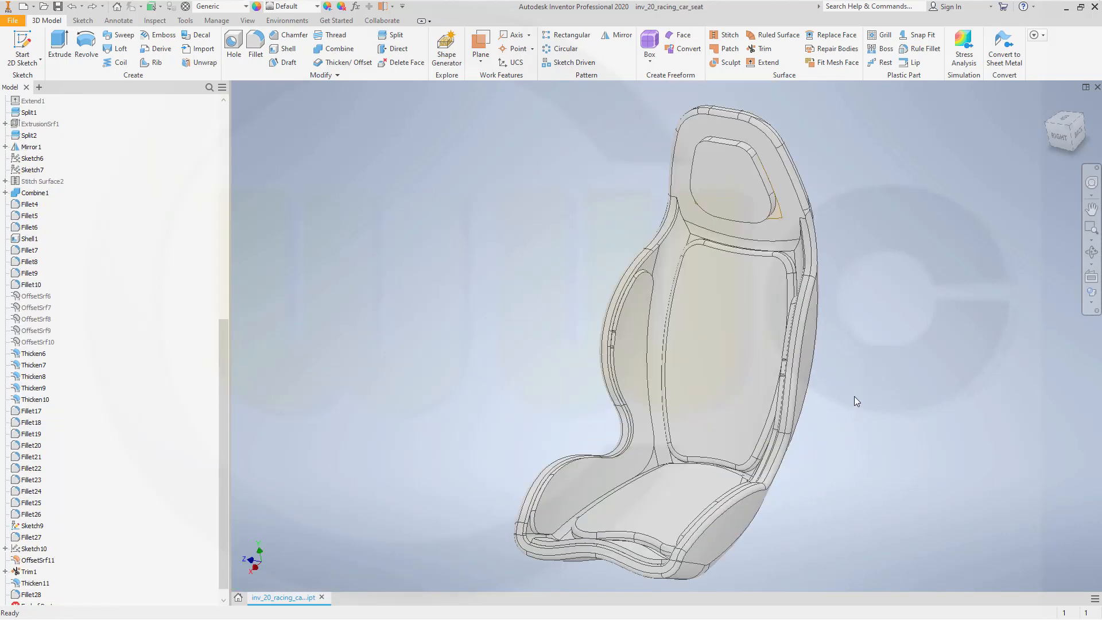
pyautogui.moveTo(855, 397); pyautogui.dragTo(860, 422, button='middle')
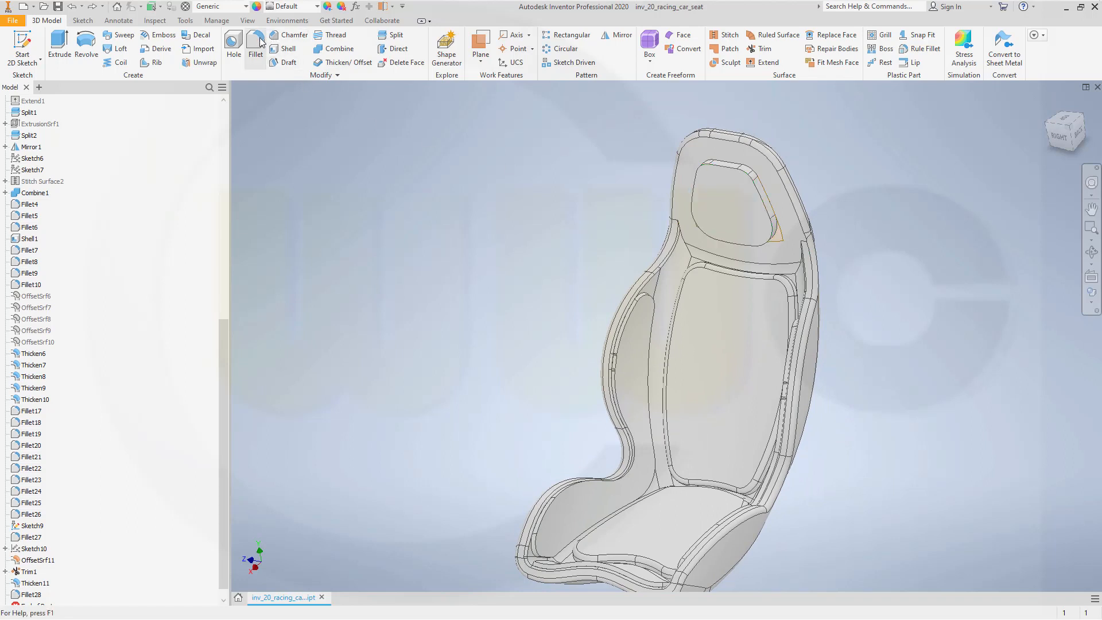
pyautogui.click(265, 52)
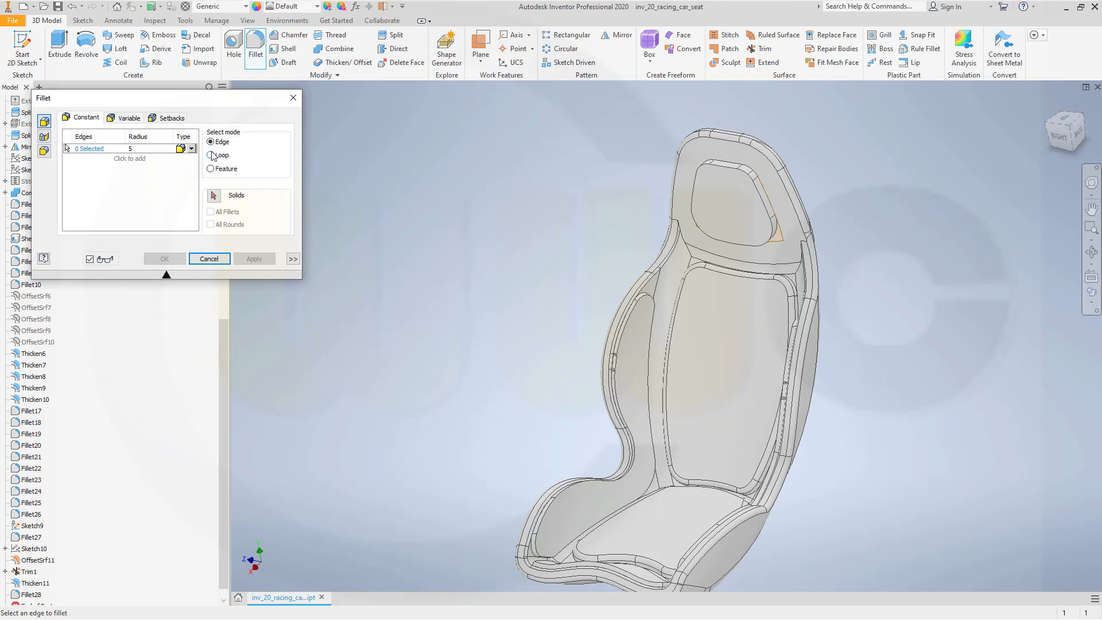
pyautogui.click(132, 150)
pyautogui.write('10')
pyautogui.click(764, 203)
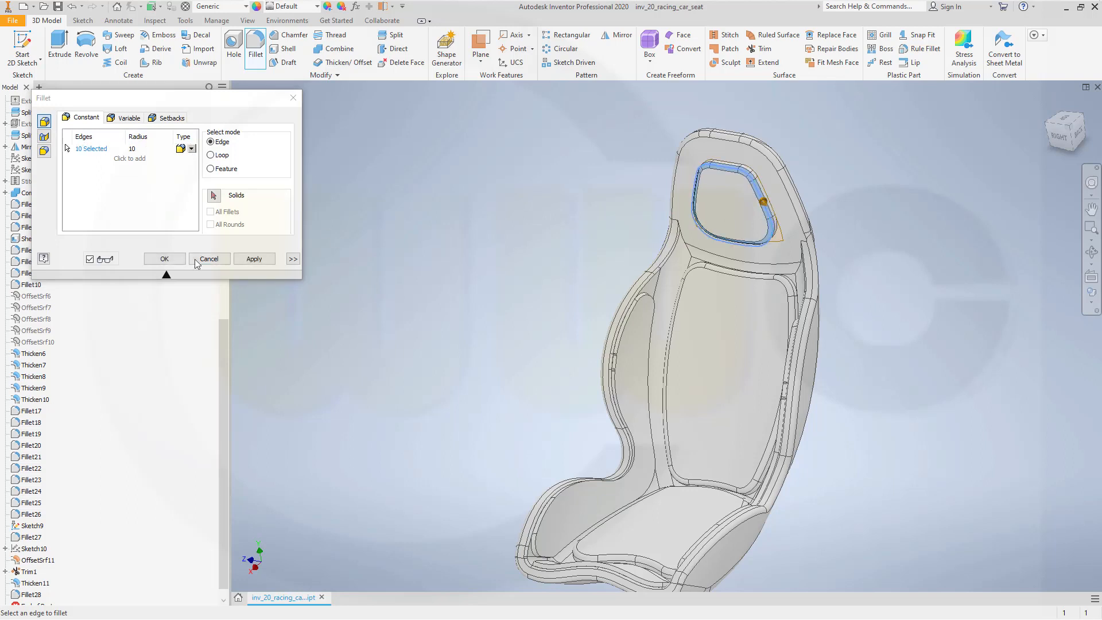
pyautogui.click(165, 259)
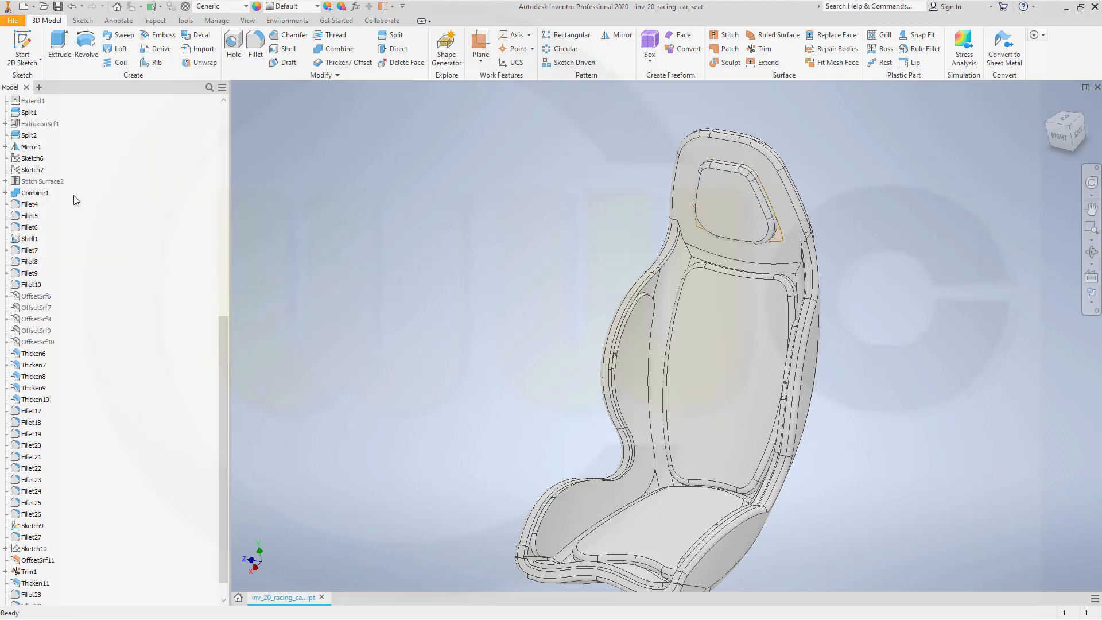
# Step: Hide the trimmed headrest surface body that the pad was thickened from
pyautogui.scroll(2, 58, 173)
pyautogui.scroll(3, 58, 174)
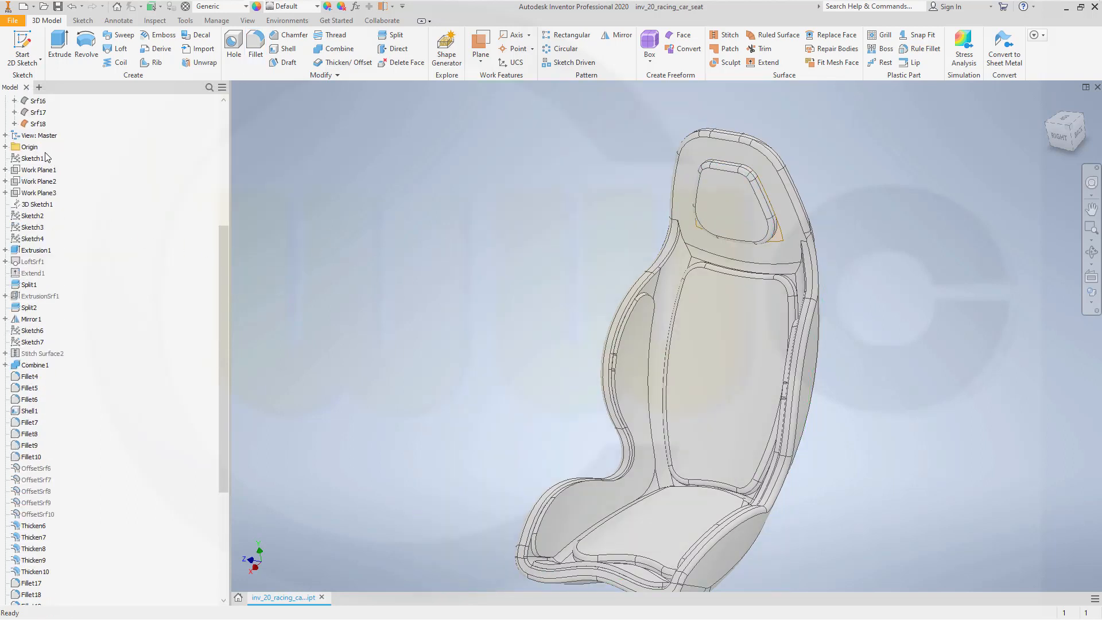
pyautogui.rightClick(40, 124)
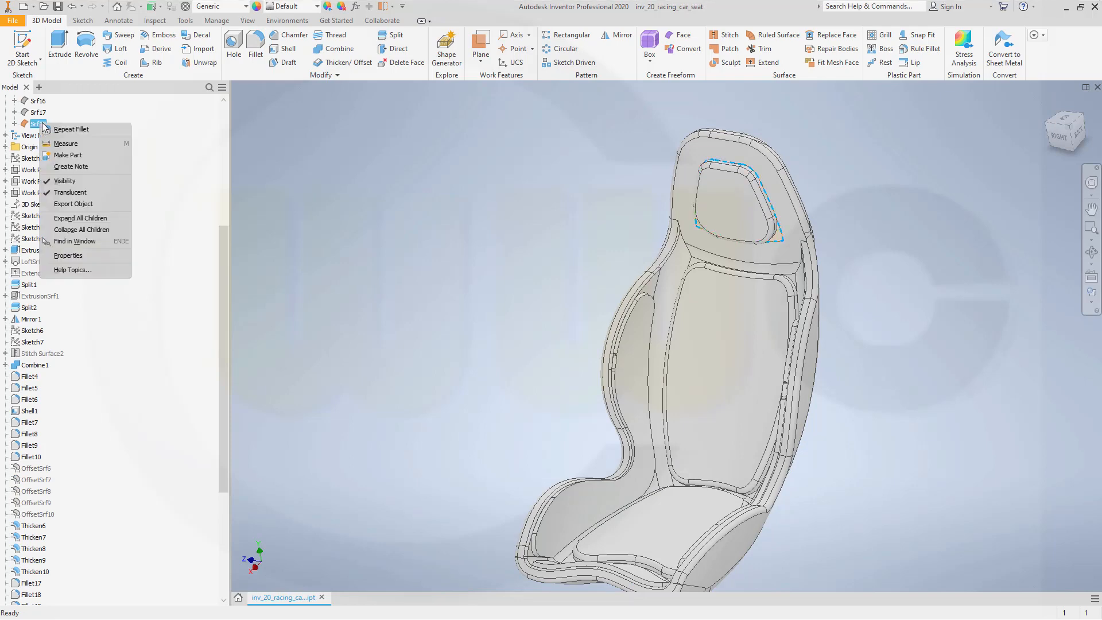
pyautogui.click(63, 182)
# Step: Roll the model history back to directly after OffsetSrf10, before the Thicken features of the seat pads
pyautogui.scroll(3, 580, 375)
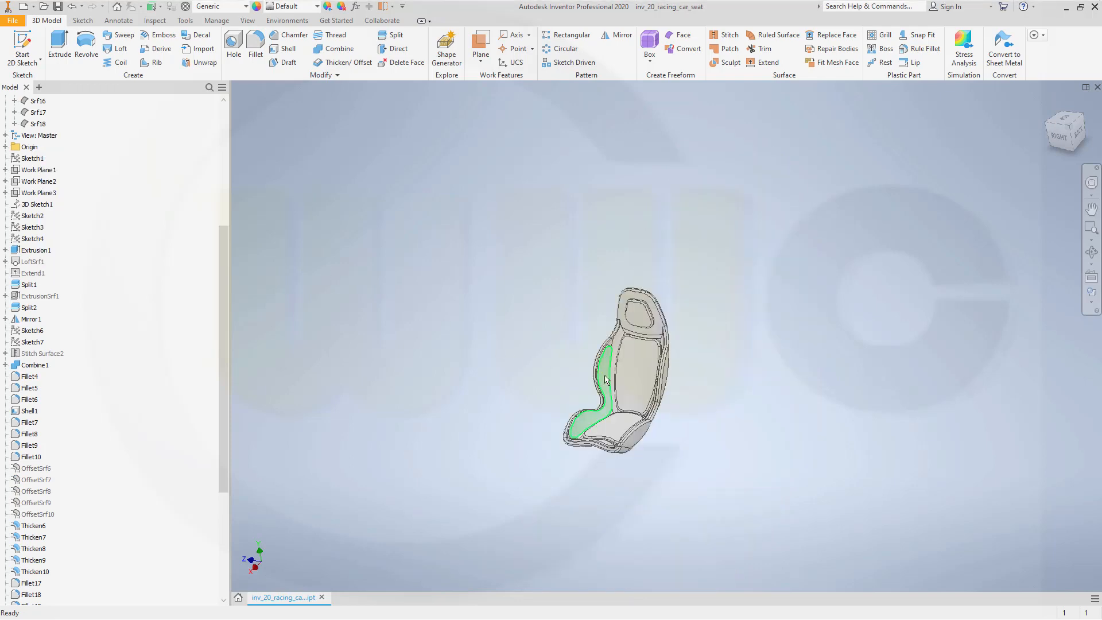
pyautogui.scroll(-10, 615, 387)
pyautogui.scroll(3, 551, 360)
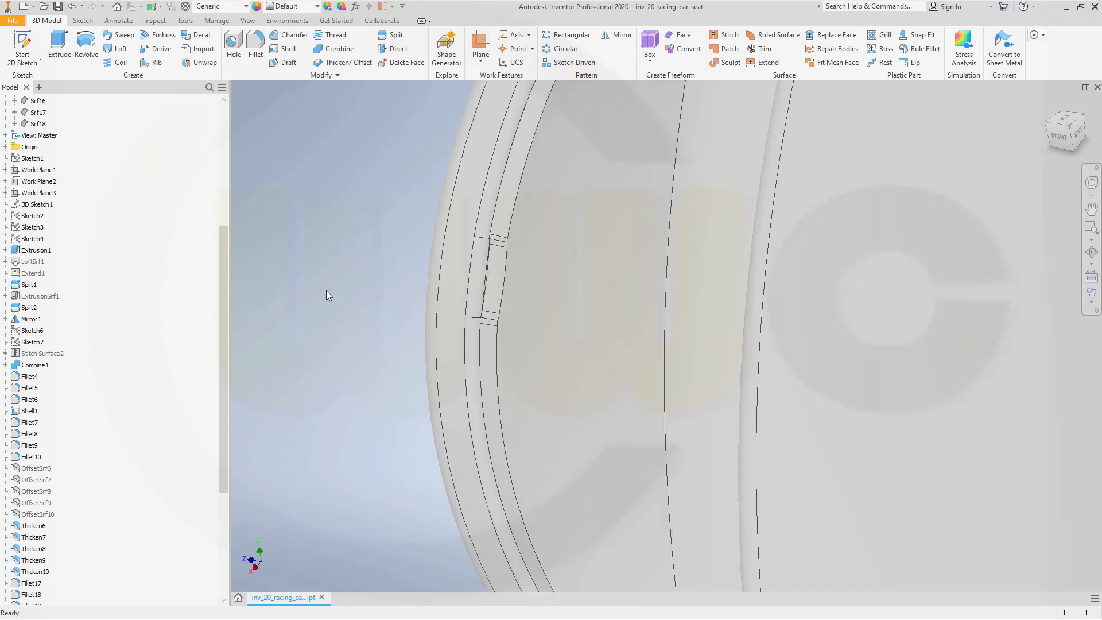
pyautogui.scroll(-3, 359, 275)
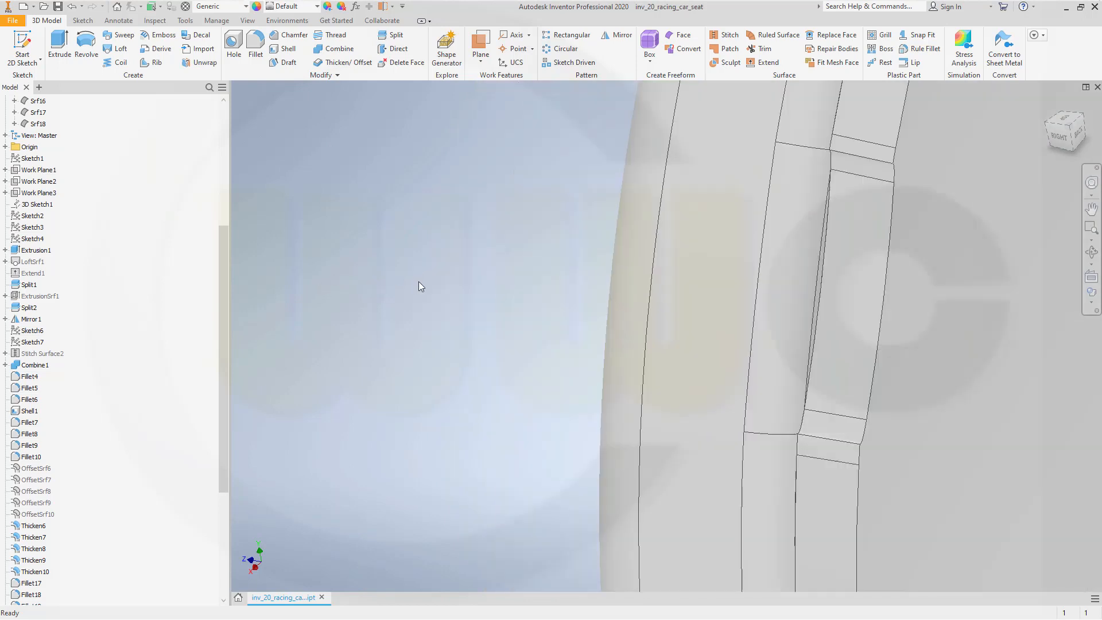
pyautogui.scroll(3, 419, 285)
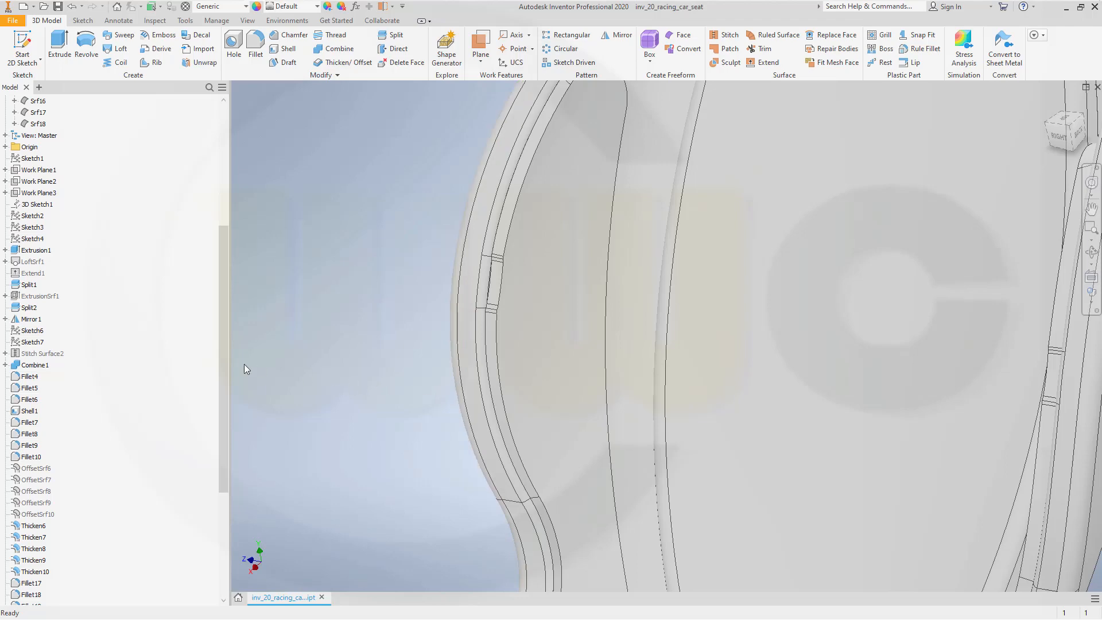
pyautogui.scroll(5, 332, 308)
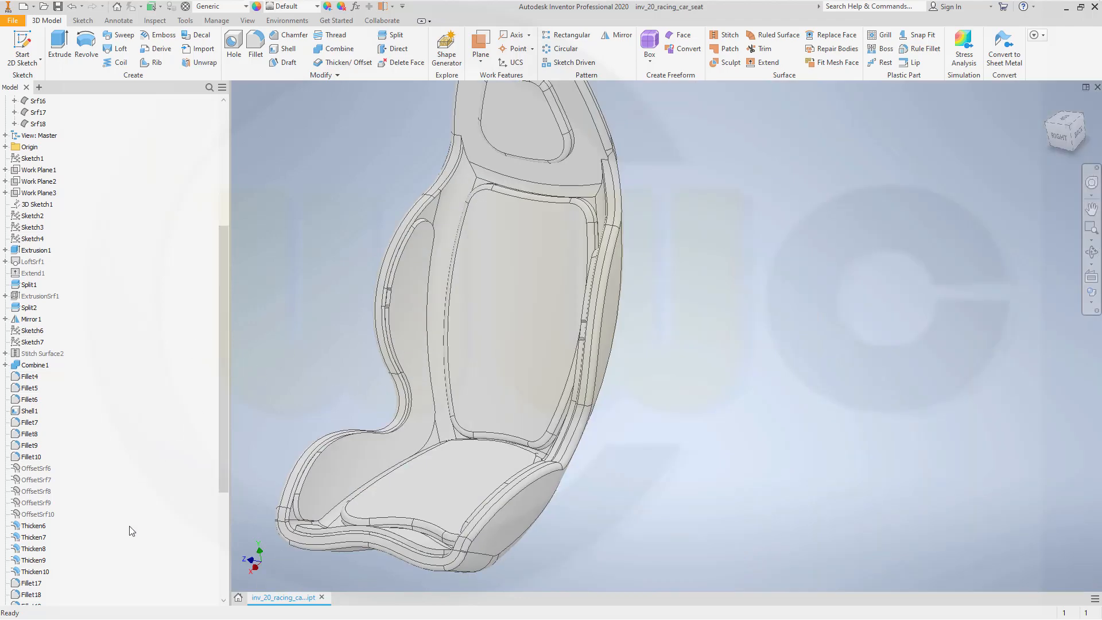
pyautogui.moveTo(226, 467); pyautogui.dragTo(224, 574)
pyautogui.click(44, 599)
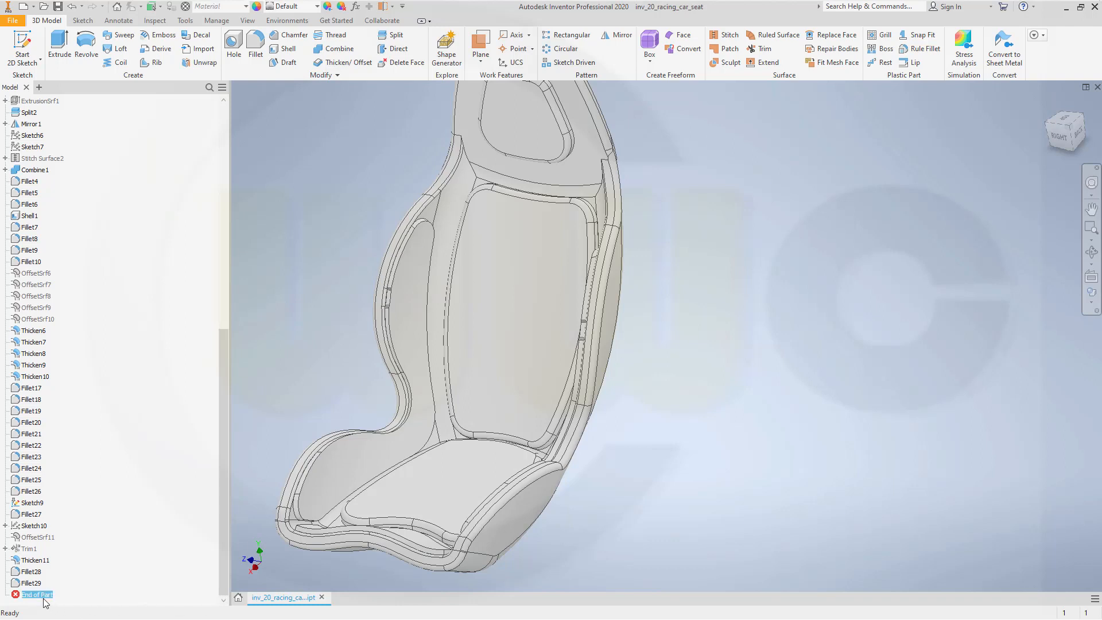
pyautogui.moveTo(45, 602); pyautogui.dragTo(72, 338)
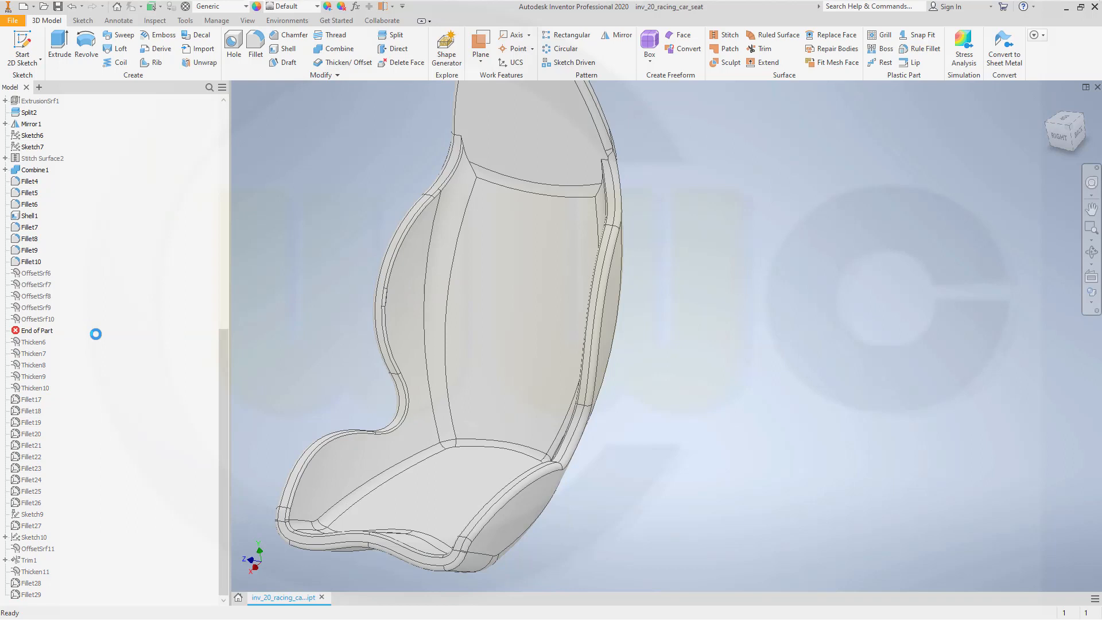
# Step: Make the five offset surfaces OffsetSrf6 to OffsetSrf10 visible on the seat shell
pyautogui.click(36, 274)
pyautogui.keyDown('shift'); pyautogui.click(51, 319); pyautogui.keyUp('shift')
pyautogui.rightClick(50, 316)
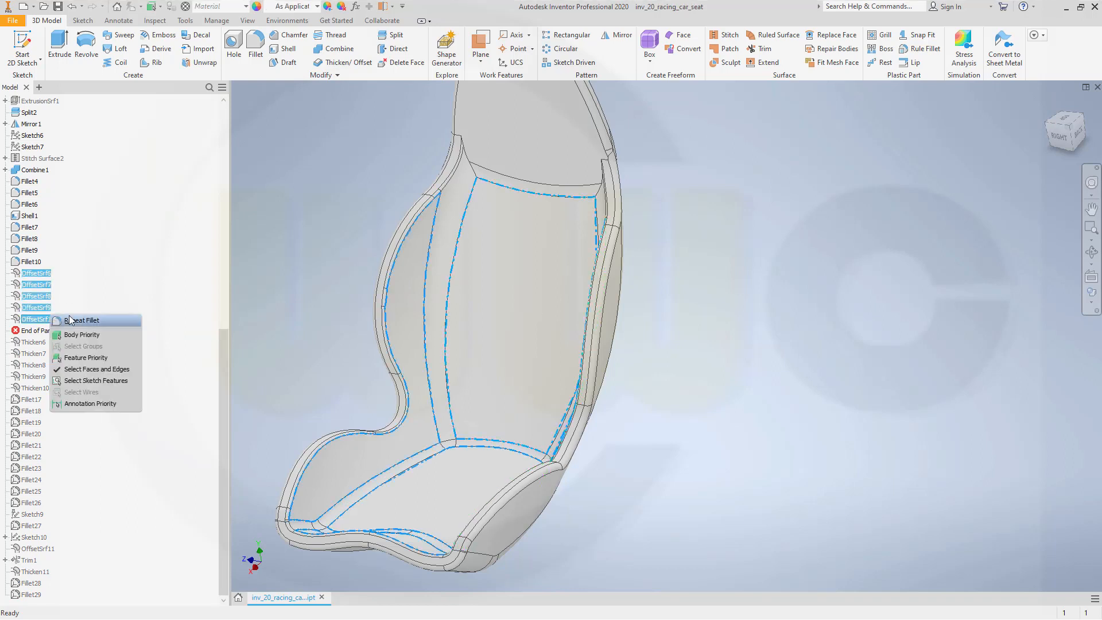
pyautogui.press('Escape')
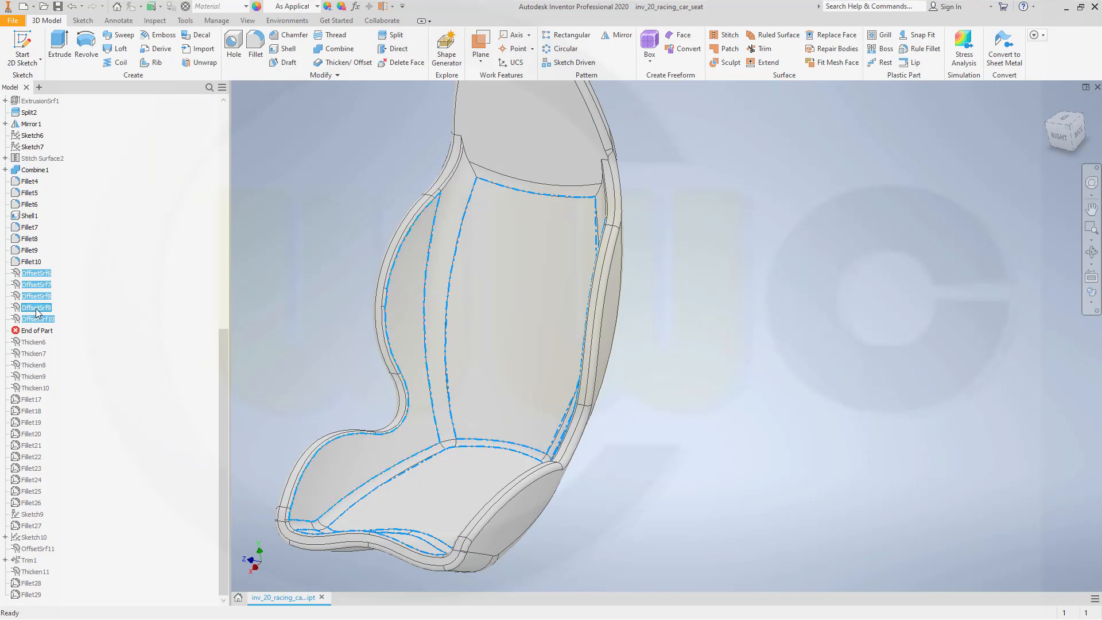
pyautogui.rightClick(35, 308)
pyautogui.click(63, 404)
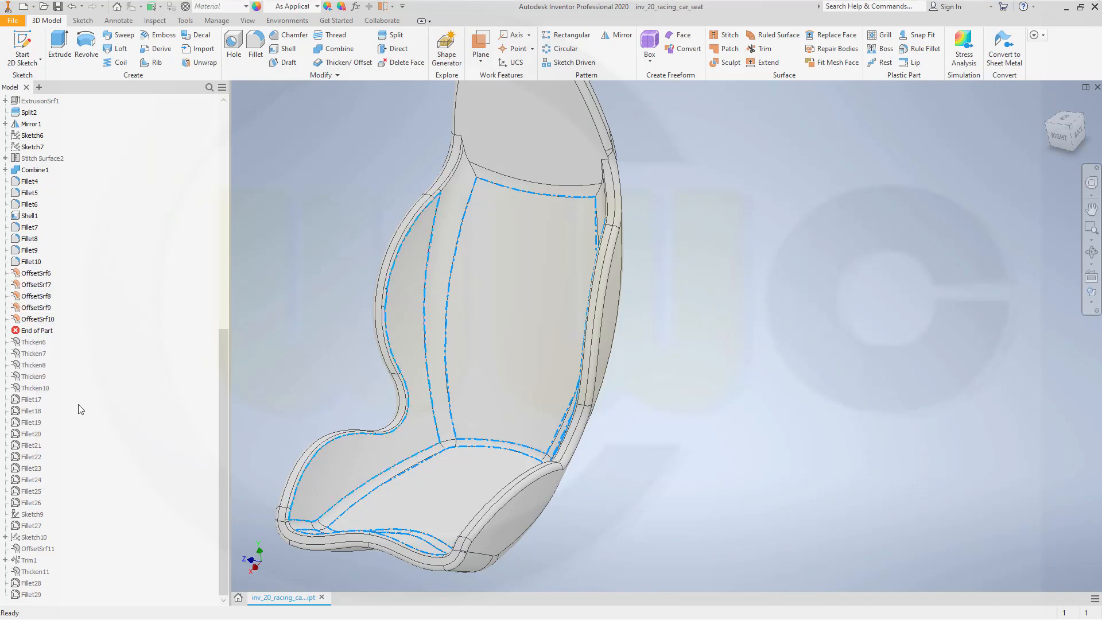
# Step: Examine where the side bolster's offset surface meets the narrow sliver face beside the seat shell's rim fillet
pyautogui.moveTo(349, 285); pyautogui.dragTo(470, 277, button='middle')
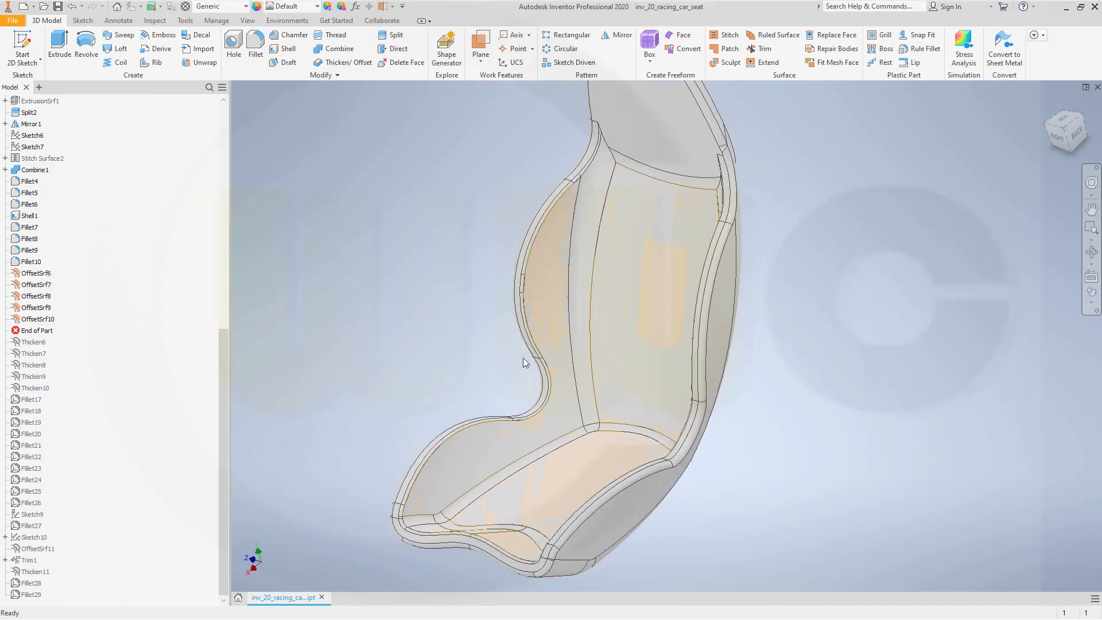
pyautogui.scroll(-5, 522, 357)
pyautogui.scroll(-3, 488, 149)
pyautogui.scroll(-3, 577, 178)
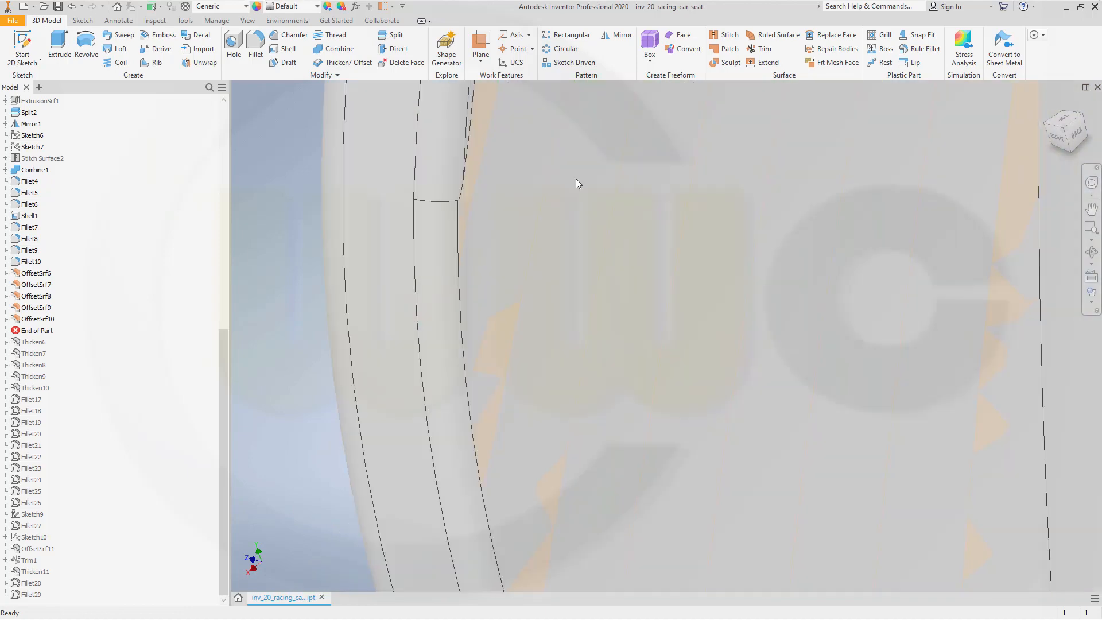
pyautogui.moveTo(576, 178); pyautogui.dragTo(616, 391, button='middle')
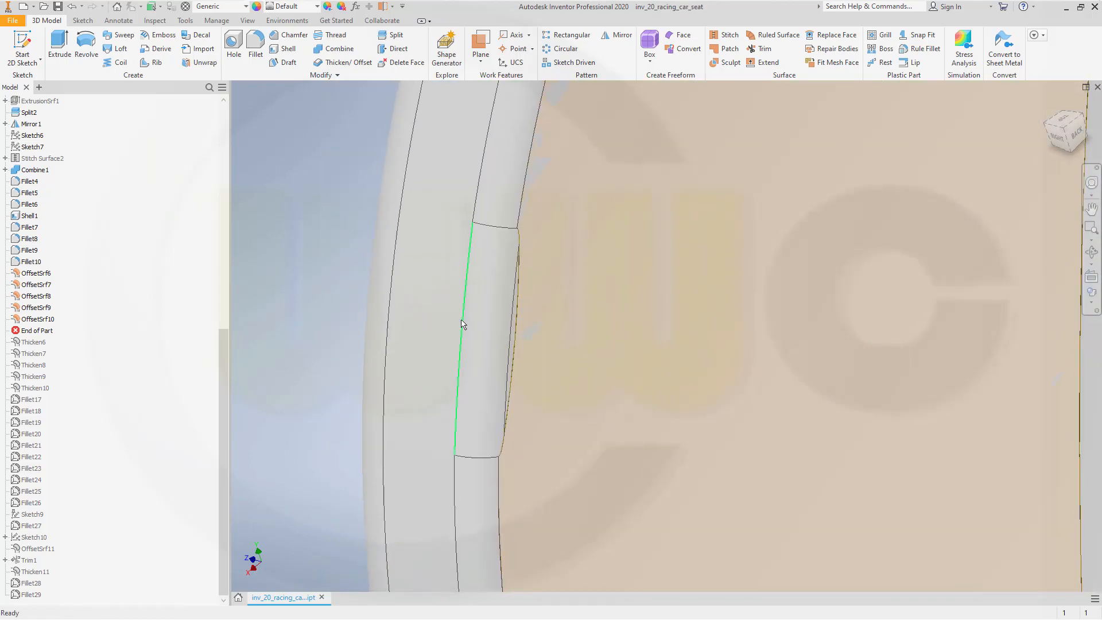
pyautogui.scroll(-2, 555, 303)
pyautogui.scroll(-2, 567, 298)
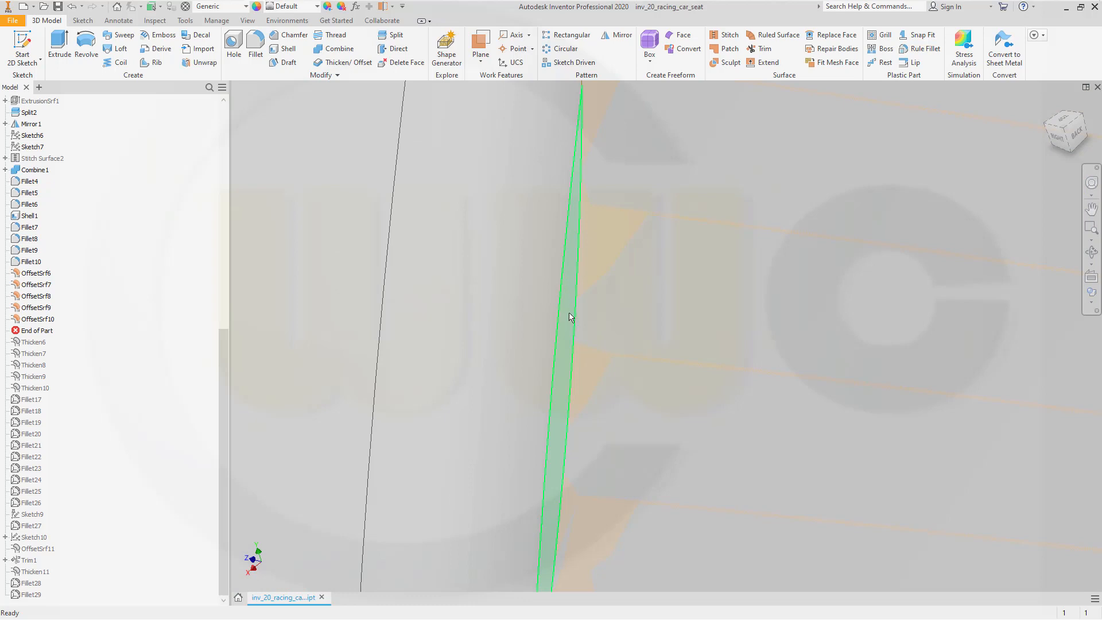
pyautogui.scroll(2, 577, 325)
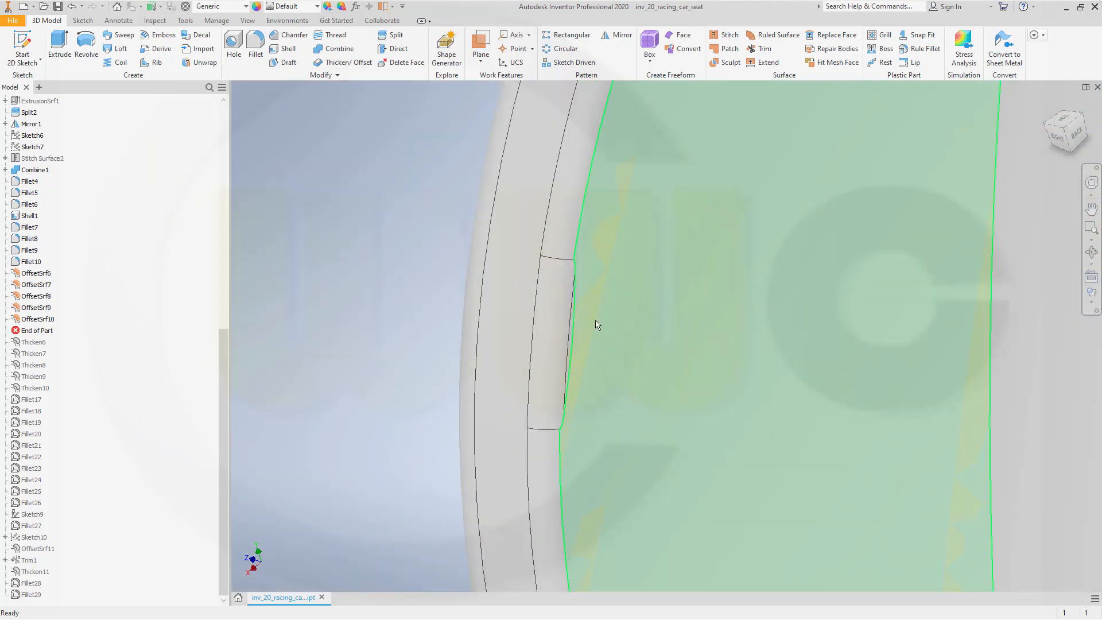
pyautogui.scroll(2, 571, 300)
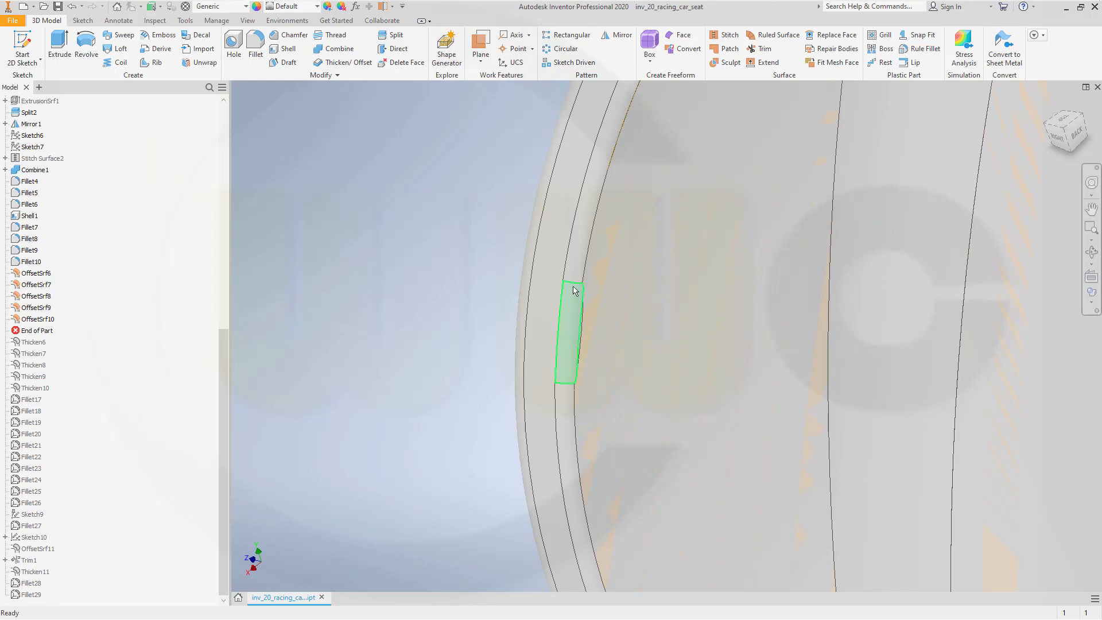
pyautogui.scroll(-3, 571, 302)
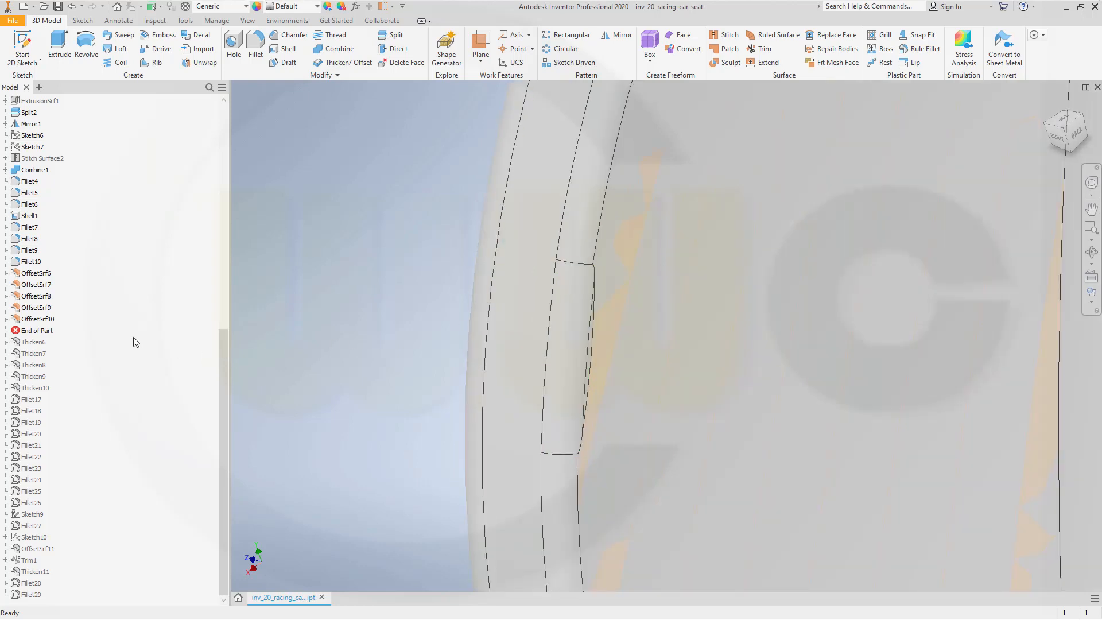
# Step: Roll the model history back further, to directly after Fillet10 and before the five offset surfaces
pyautogui.moveTo(36, 330)
pyautogui.mouseDown()
pyautogui.moveTo(62, 263)
pyautogui.moveTo(63, 273)
pyautogui.mouseUp()
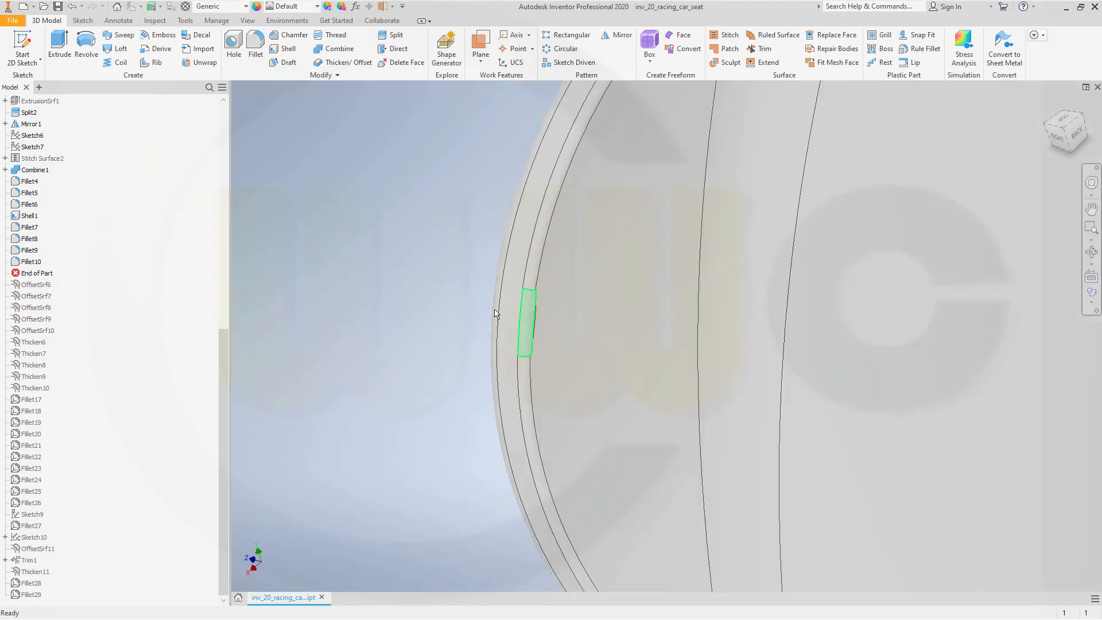
# Step: Try to change the radius of the seat rim fillet Fillet10 to 8 mm
pyautogui.click(31, 262)
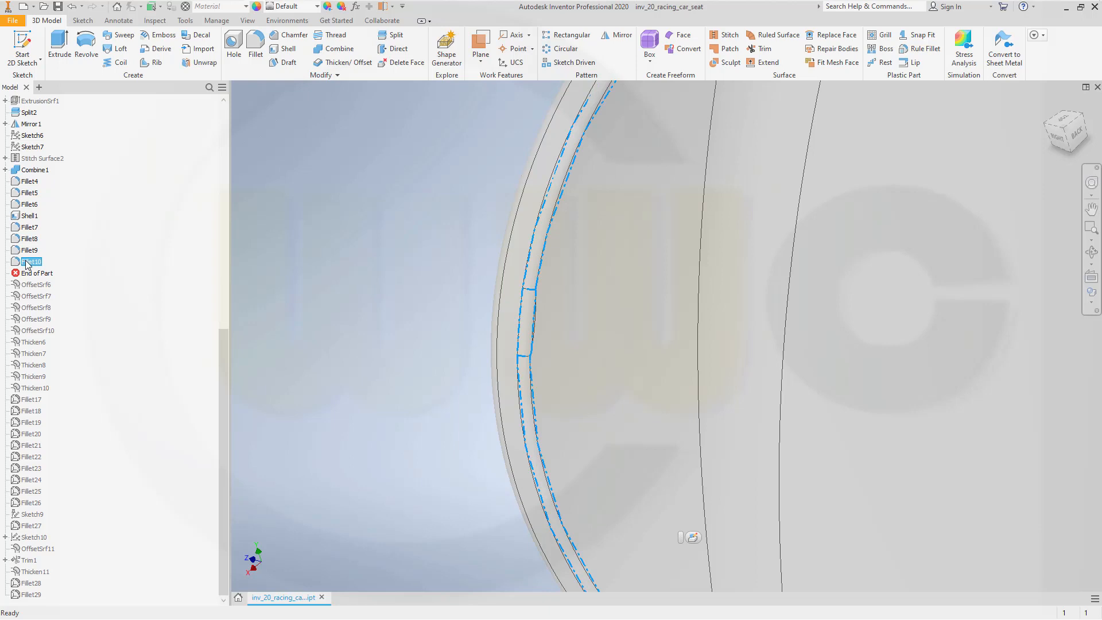
pyautogui.click(27, 263)
pyautogui.doubleClick(16, 263)
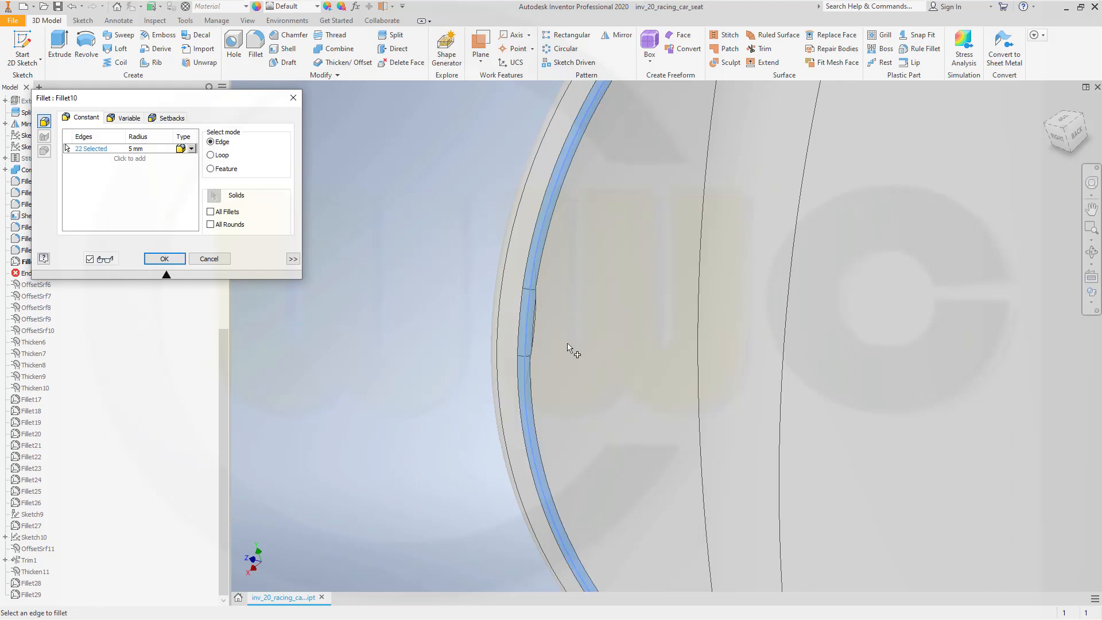
pyautogui.scroll(2, 579, 362)
pyautogui.scroll(3, 450, 305)
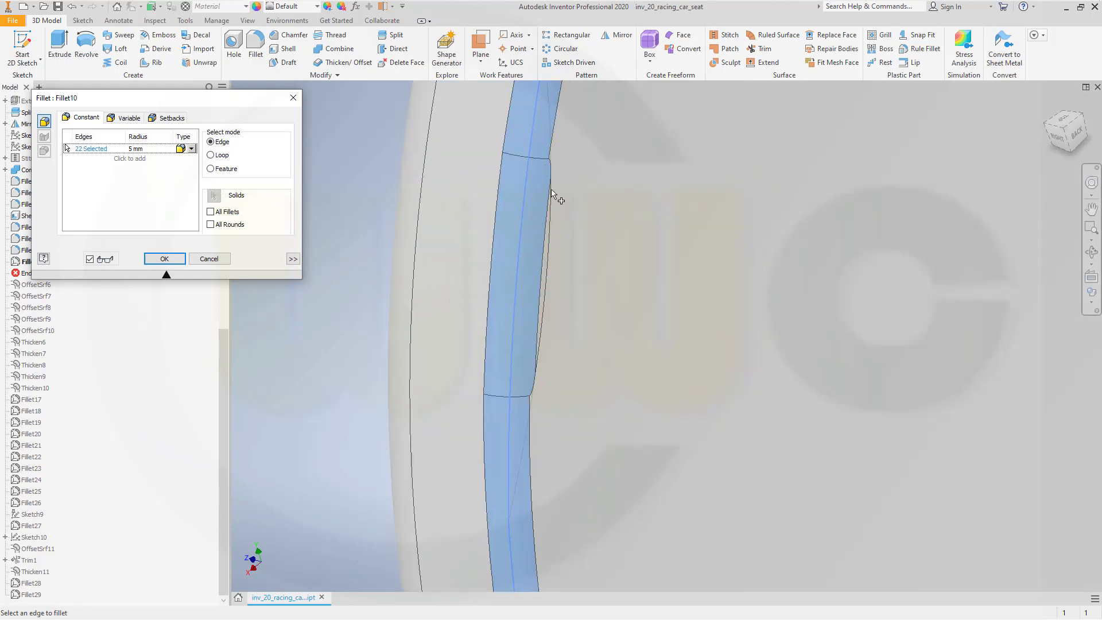
pyautogui.click(153, 150)
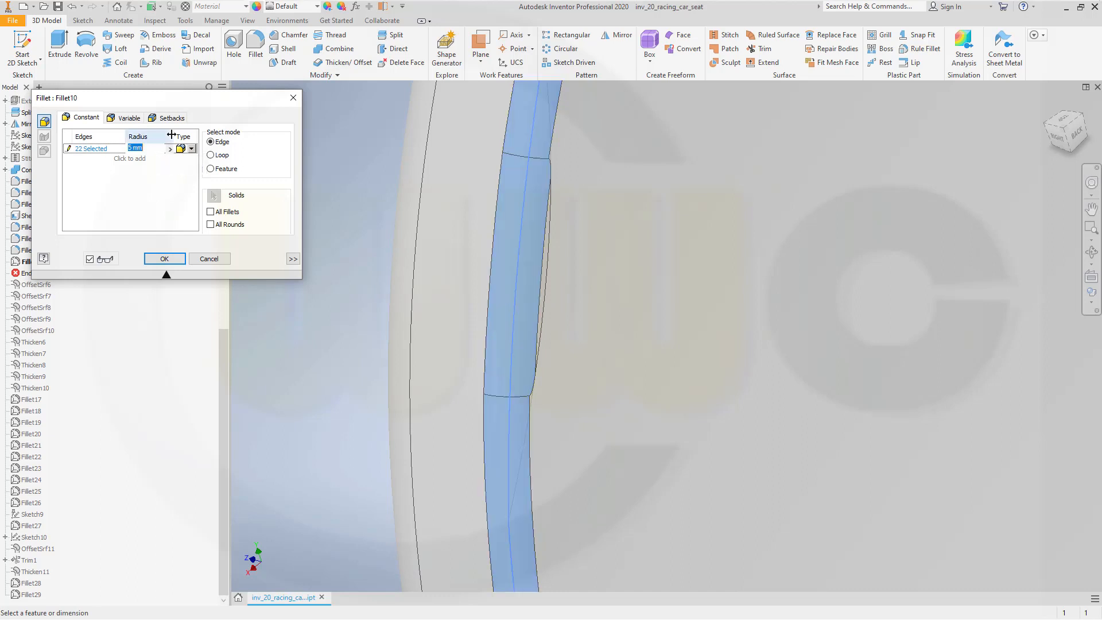
pyautogui.write('8')
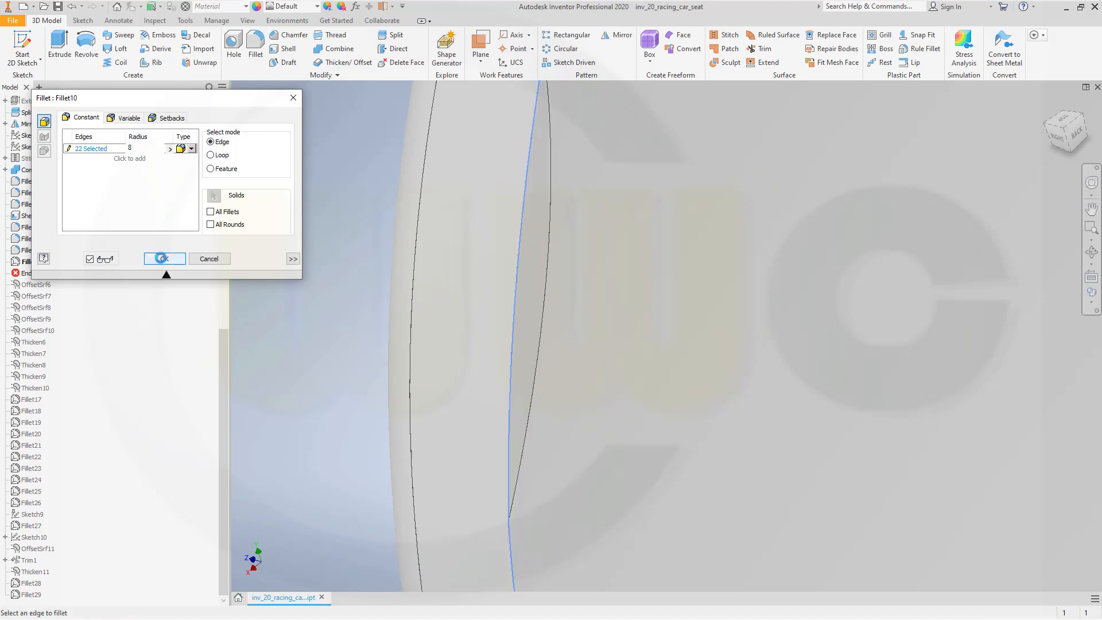
pyautogui.scroll(-2, 464, 271)
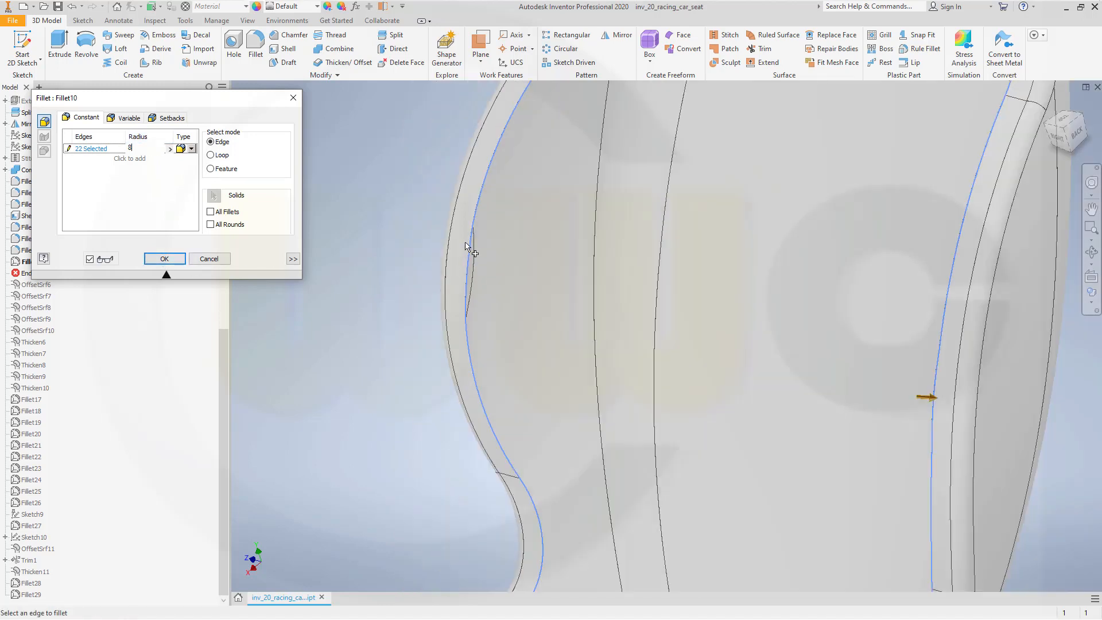
pyautogui.click(207, 259)
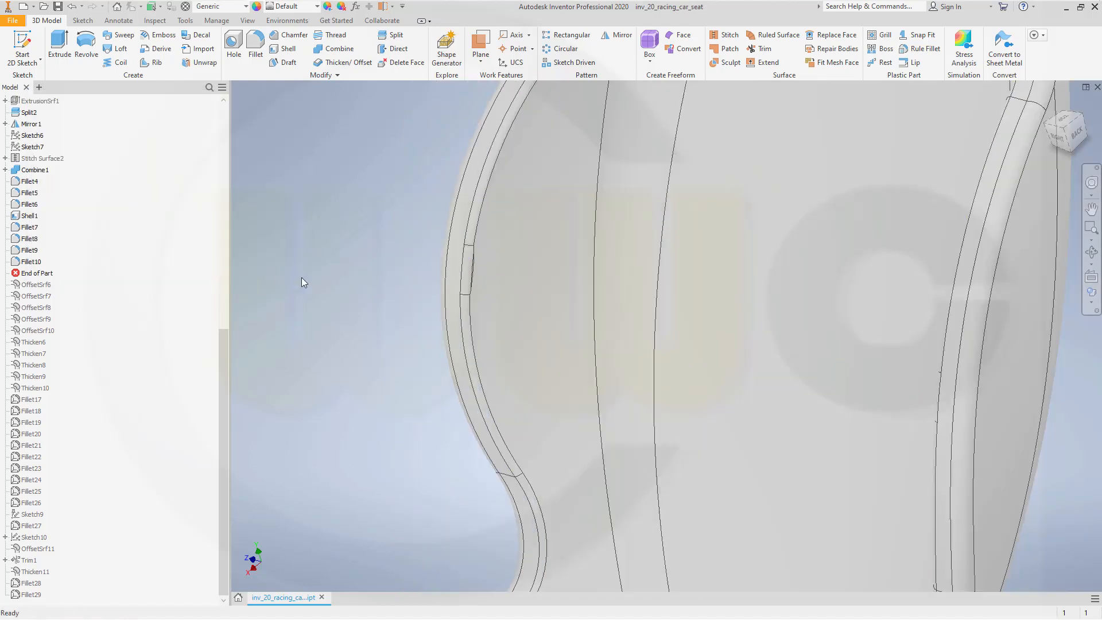
pyautogui.scroll(2, 477, 302)
pyautogui.scroll(2, 660, 196)
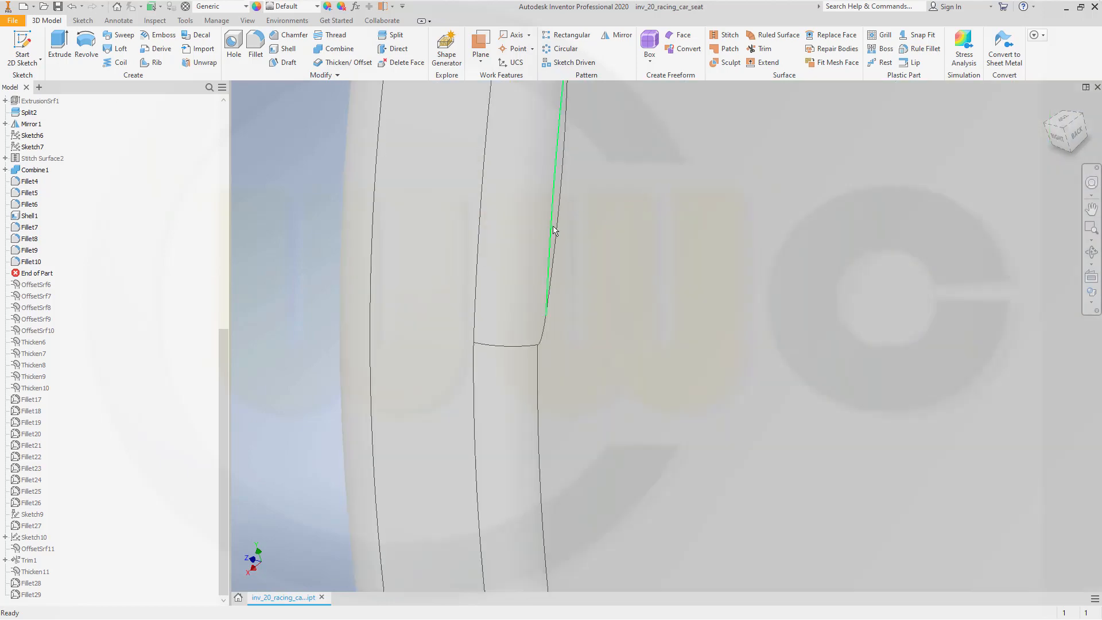
pyautogui.scroll(-2, 546, 278)
pyautogui.scroll(-2, 584, 284)
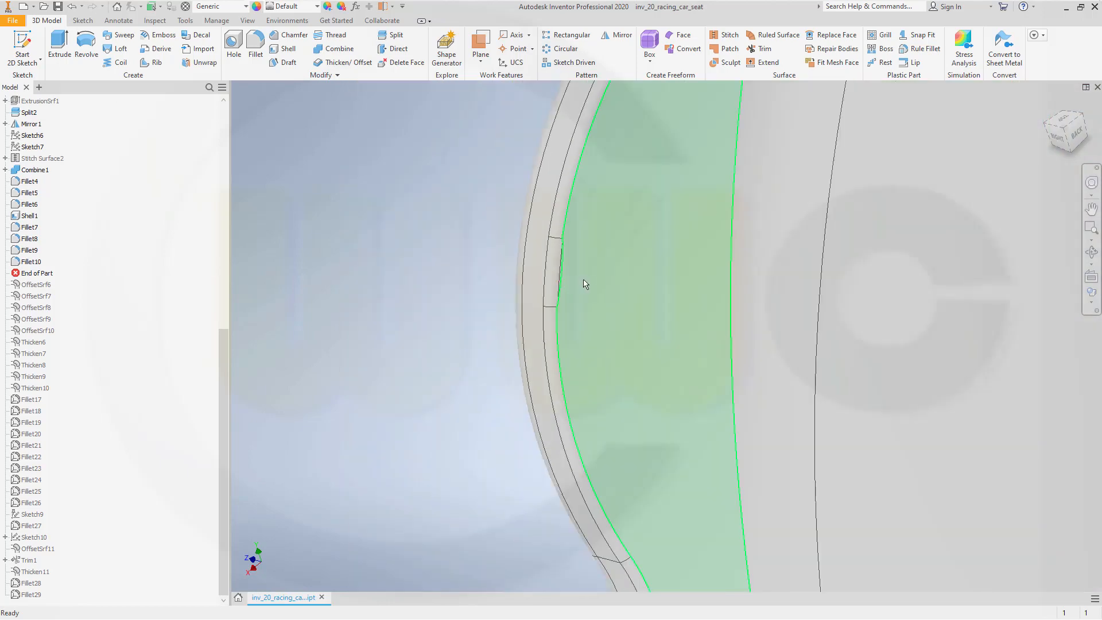
# Step: Examine the narrow sliver face and the rim fillet edges beside the side bolster
pyautogui.scroll(-4, 585, 284)
pyautogui.moveTo(609, 286)
pyautogui.keyDown('shift'); pyautogui.mouseDown(button='middle')
pyautogui.moveTo(798, 236)
pyautogui.moveTo(708, 258)
pyautogui.moveTo(652, 290)
pyautogui.moveTo(574, 292)
pyautogui.moveTo(649, 285)
pyautogui.moveTo(706, 259)
pyautogui.moveTo(628, 261)
pyautogui.moveTo(593, 295)
pyautogui.mouseUp(button='middle'); pyautogui.keyUp('shift')
pyautogui.scroll(4, 586, 299)
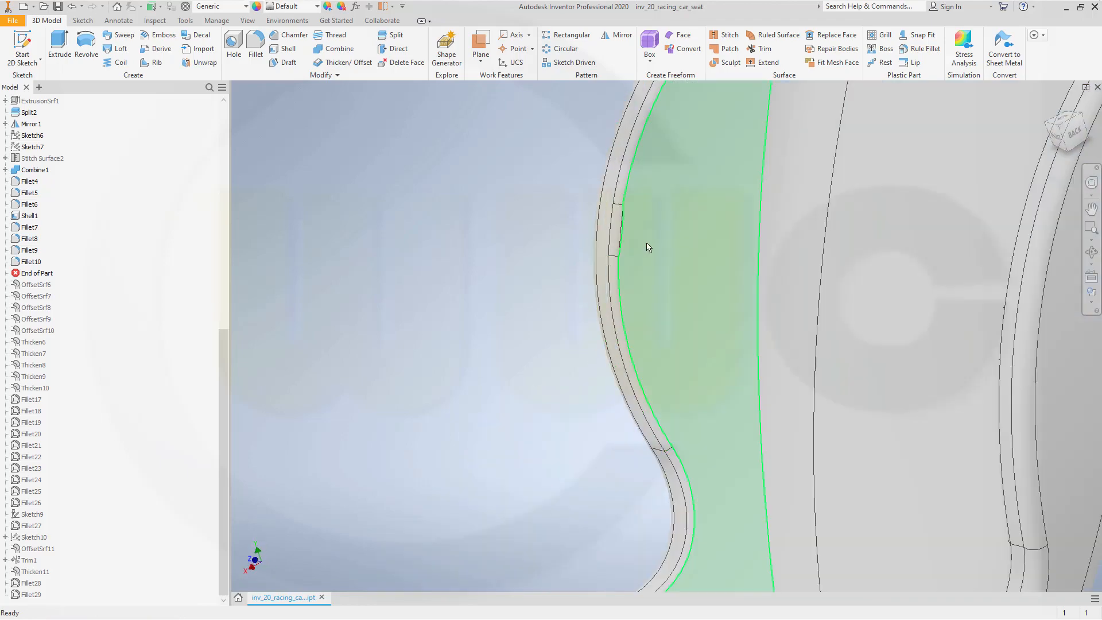
pyautogui.scroll(2, 645, 245)
pyautogui.scroll(2, 609, 229)
pyautogui.scroll(2, 571, 253)
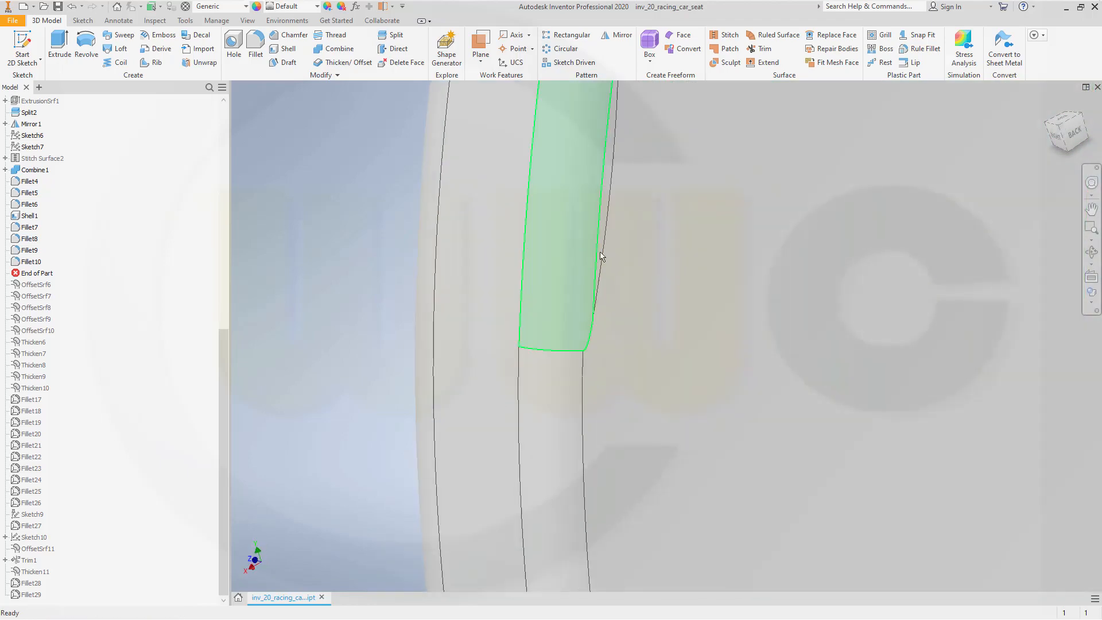
pyautogui.scroll(-4, 605, 248)
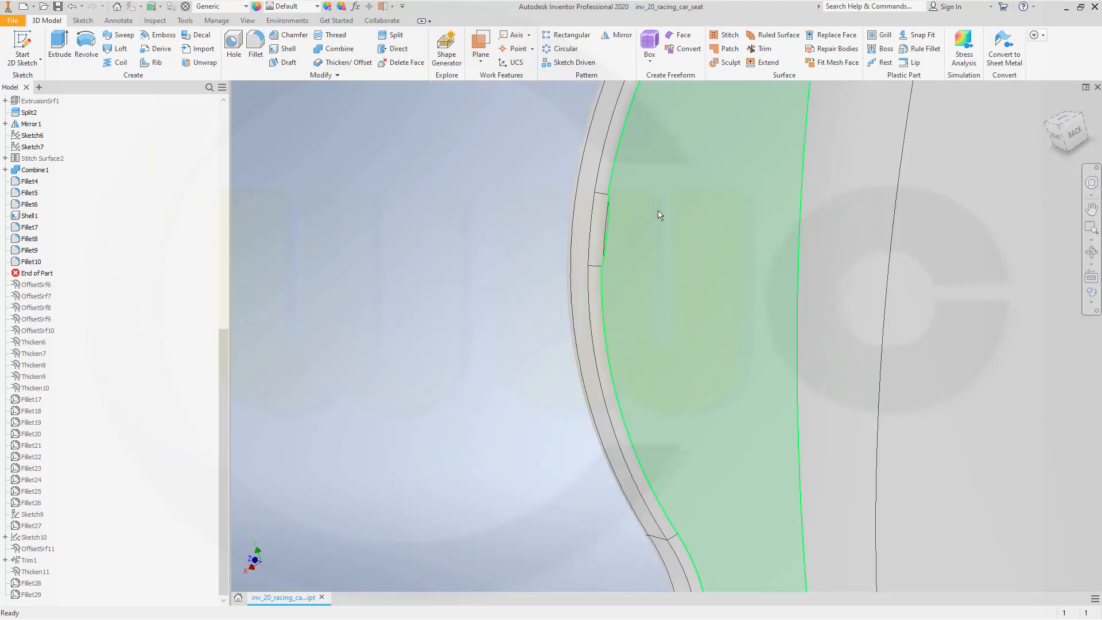
pyautogui.scroll(2, 105, 218)
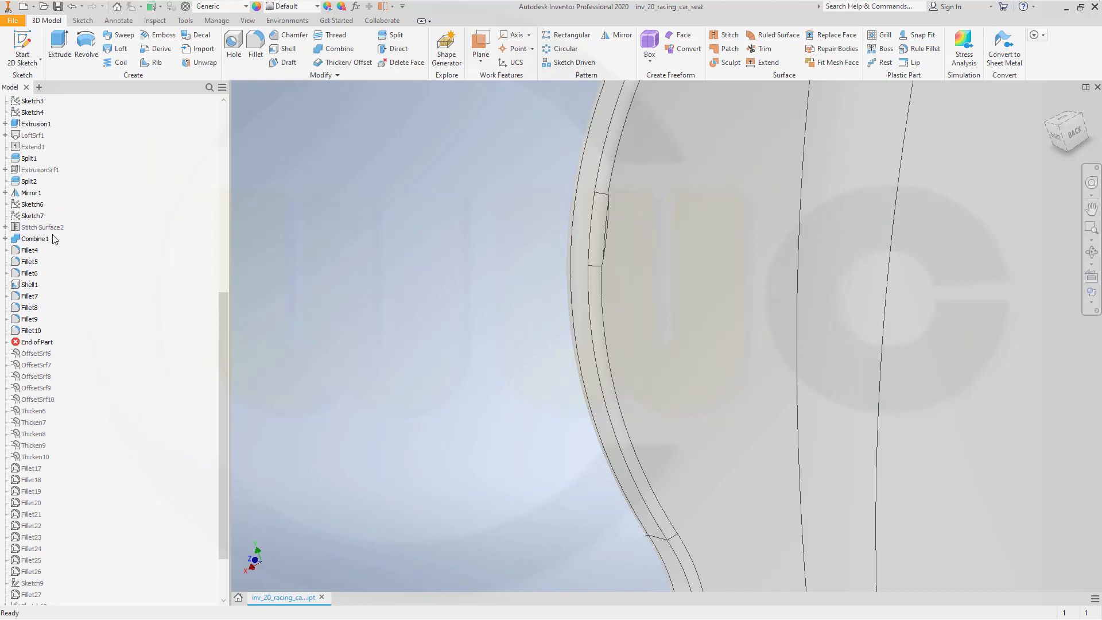
# Step: Edit the Extend1 surface and compare the Stretch and Extend edge extensions, keeping Extend at 150 mm
pyautogui.click(34, 214)
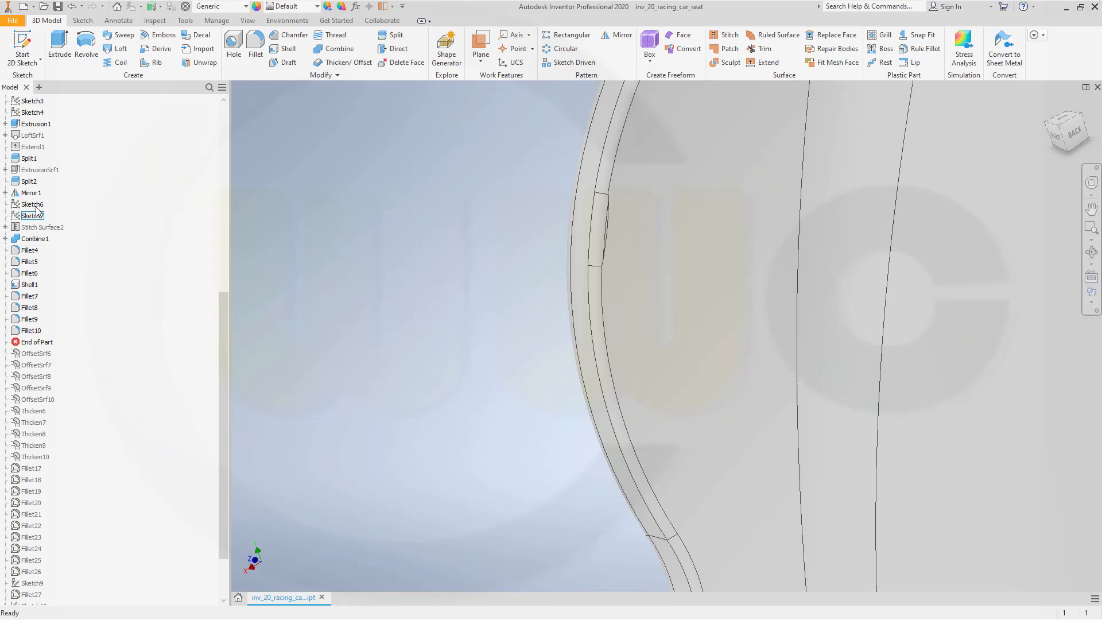
pyautogui.click(27, 148)
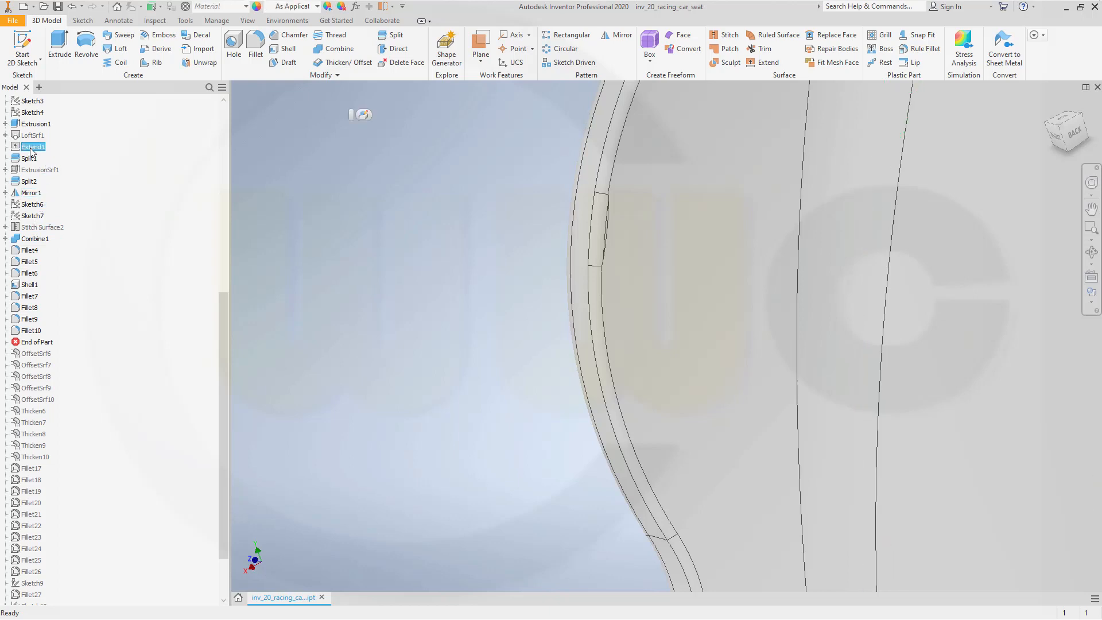
pyautogui.click(30, 148)
pyautogui.doubleClick(15, 147)
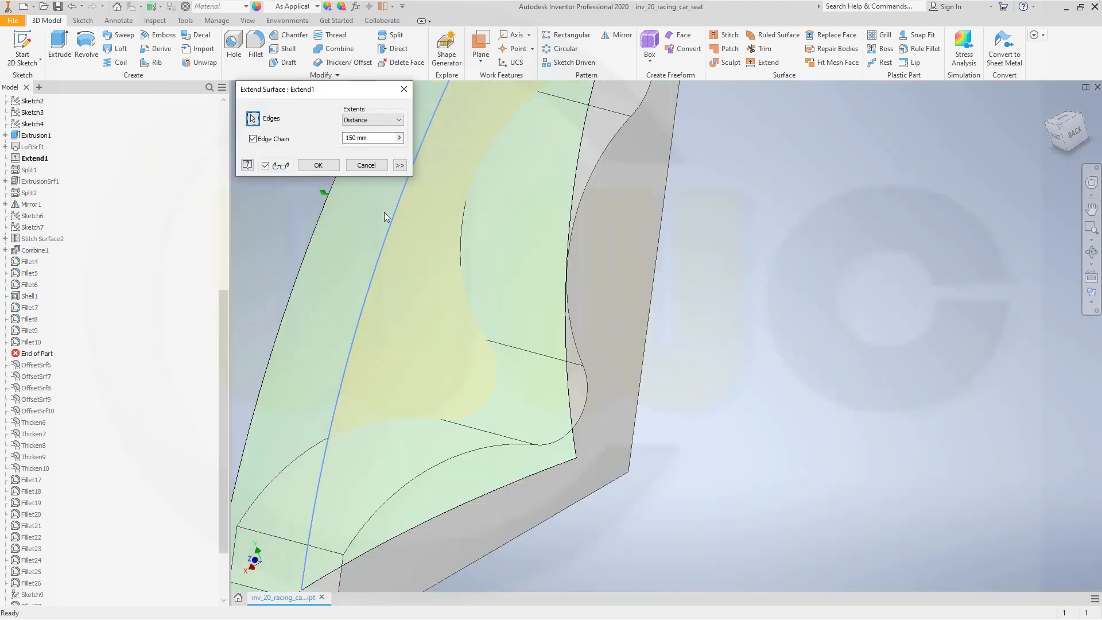
pyautogui.click(400, 165)
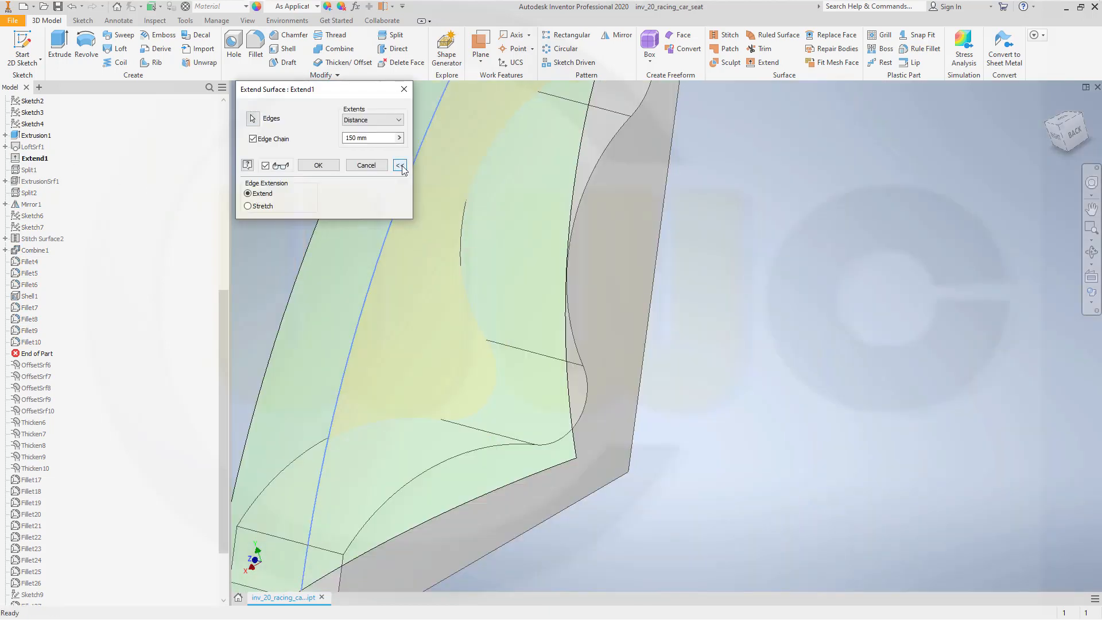
pyautogui.click(248, 207)
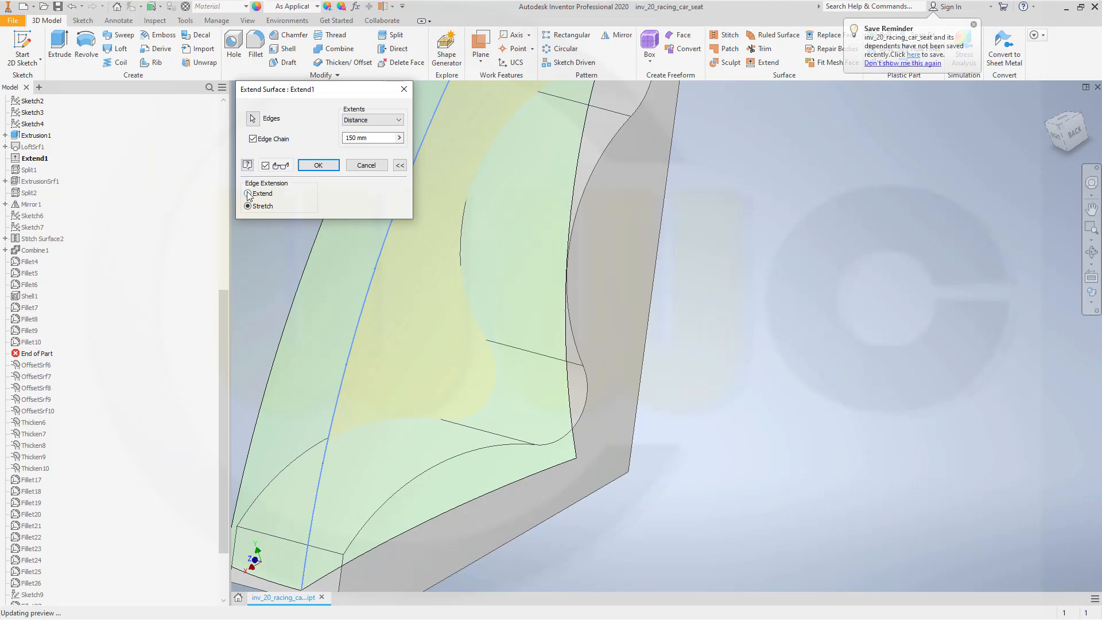
pyautogui.click(248, 194)
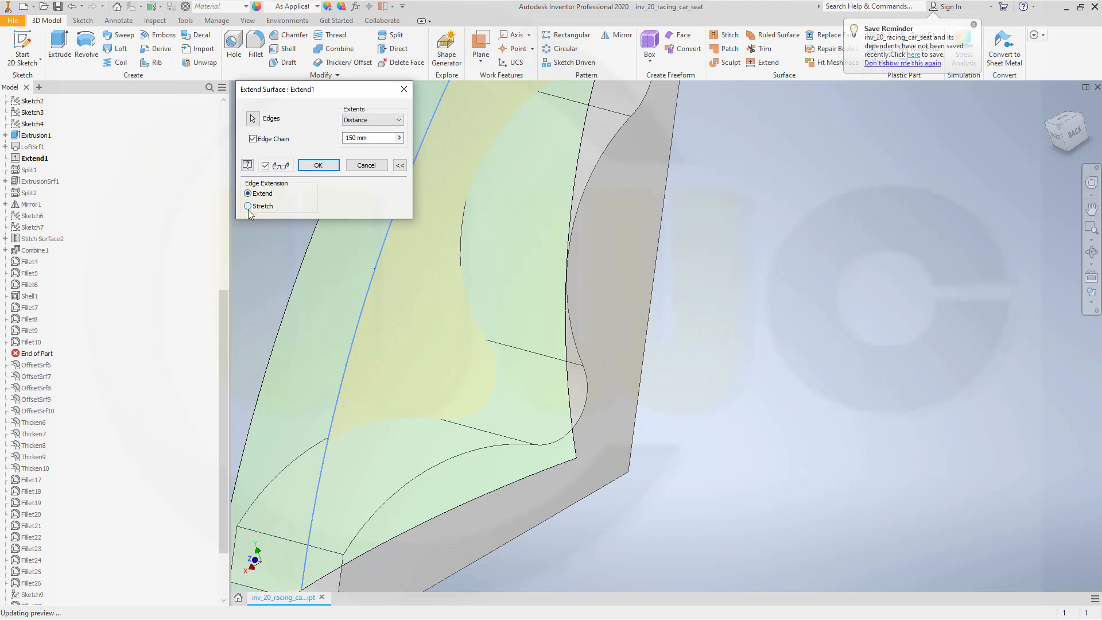
pyautogui.click(248, 206)
pyautogui.click(249, 195)
pyautogui.click(319, 166)
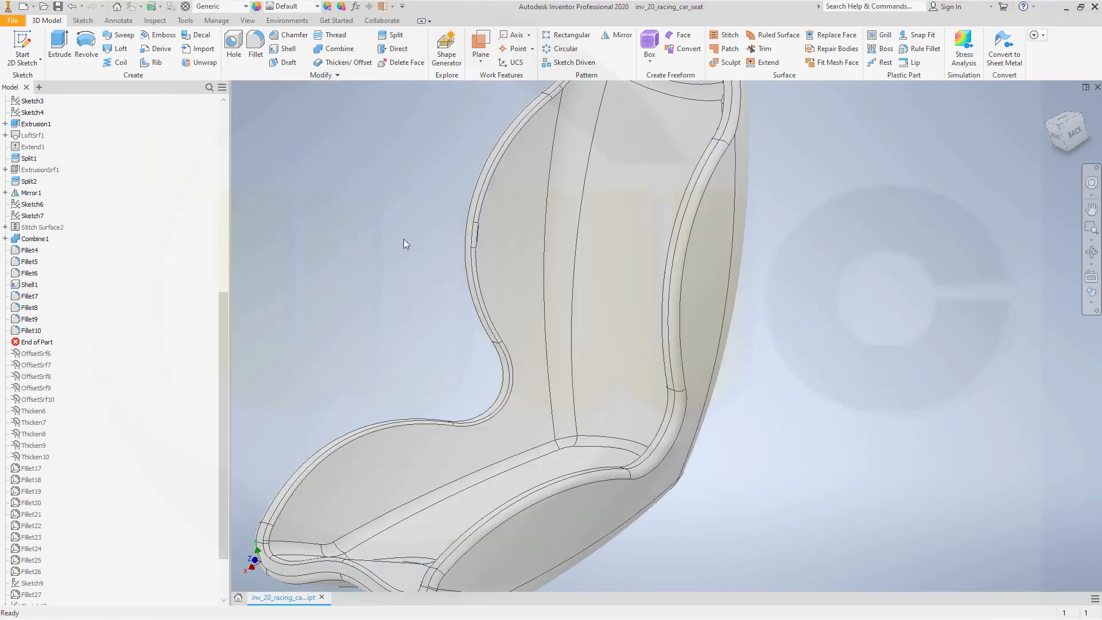
# Step: Delete the seat rim fillet Fillet10
pyautogui.scroll(-3, 482, 246)
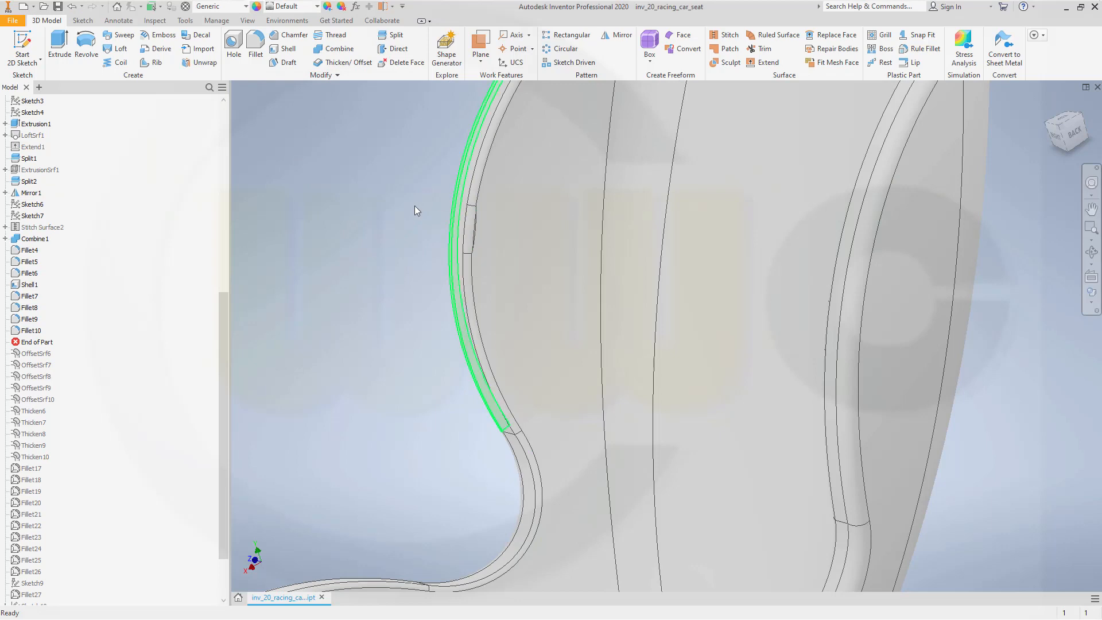
pyautogui.click(32, 331)
pyautogui.rightClick(31, 331)
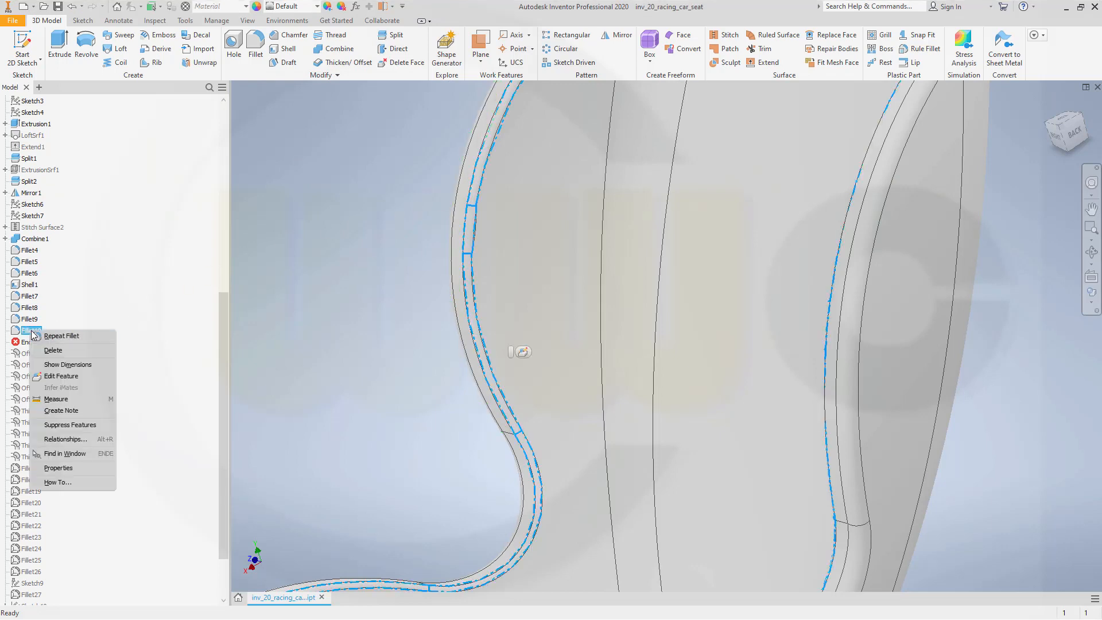
pyautogui.click(61, 351)
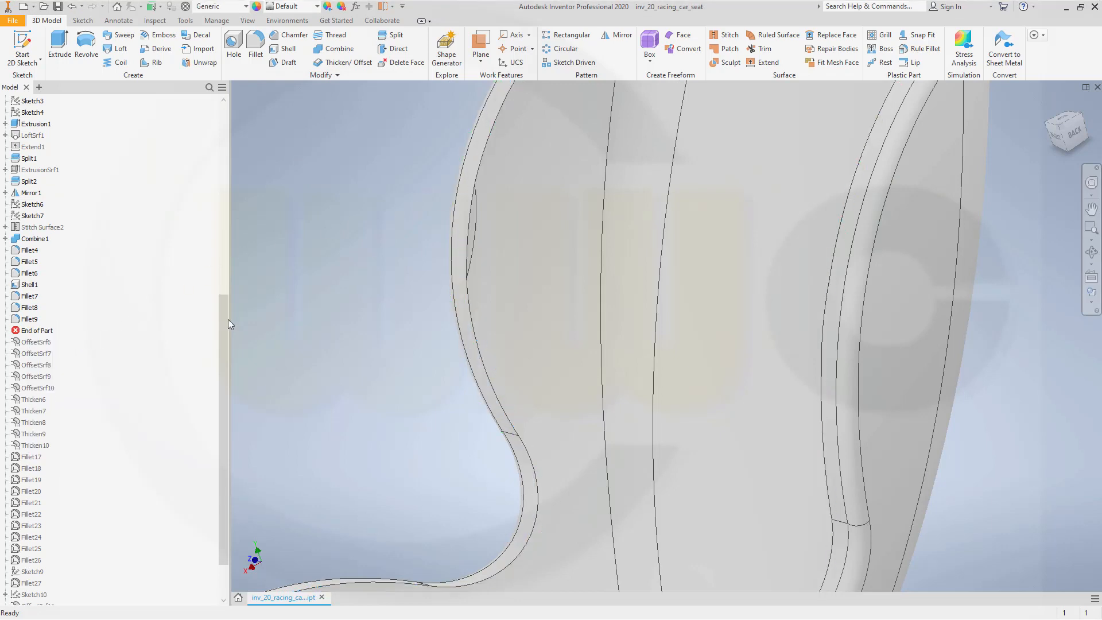
# Step: Examine the sliver face and the bare inner rim edge along the side bolster
pyautogui.scroll(-4, 469, 215)
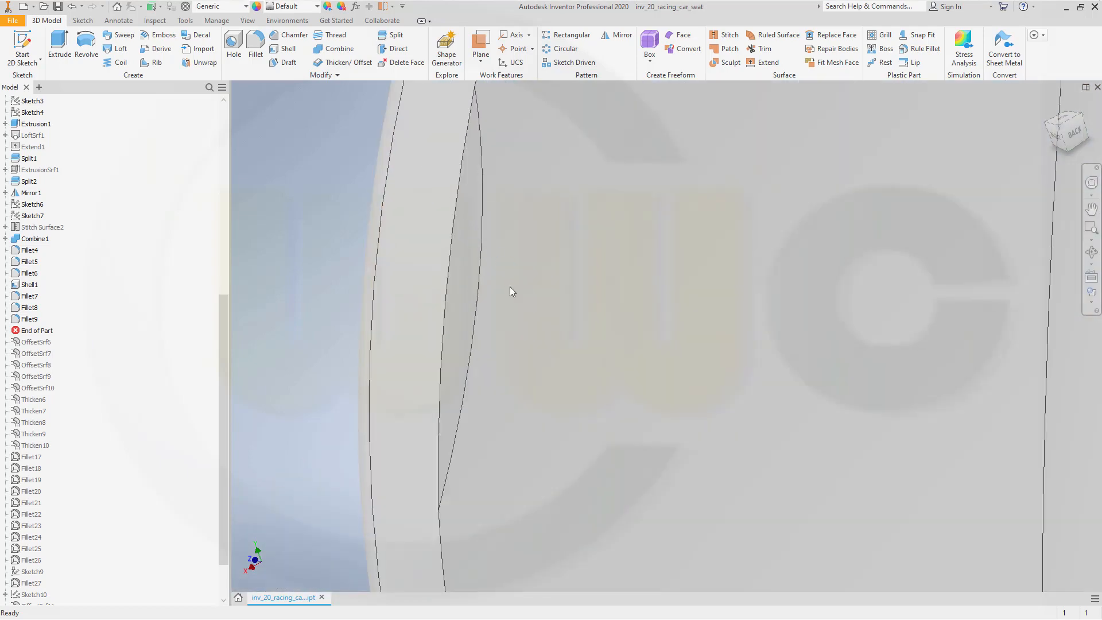
pyautogui.keyDown('shift'); pyautogui.moveTo(504, 295); pyautogui.dragTo(648, 181, button='middle'); pyautogui.keyUp('shift')
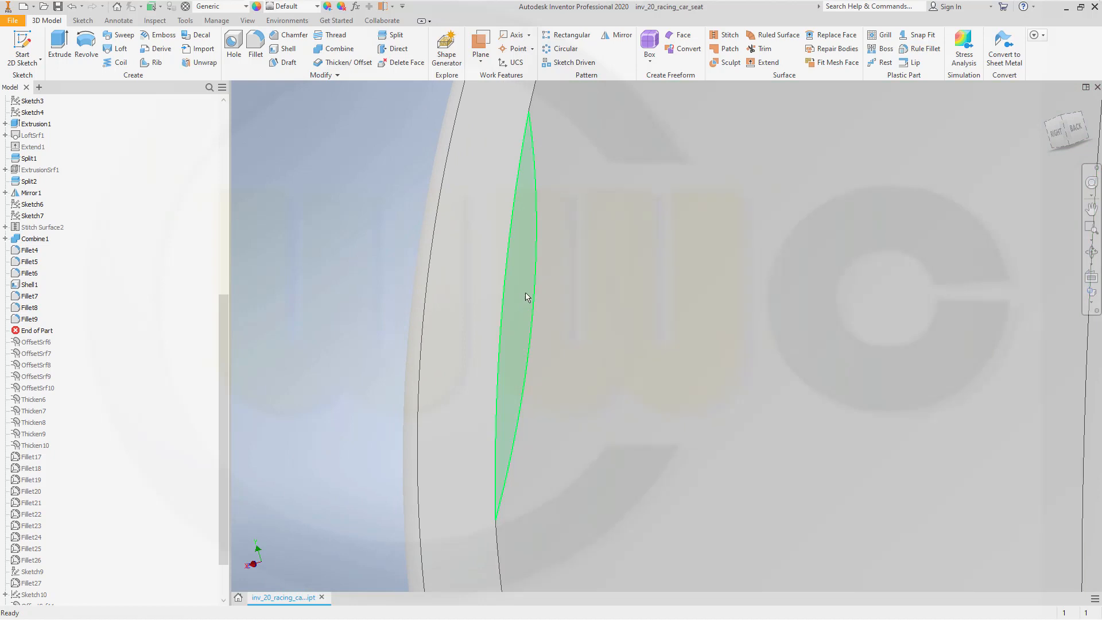
pyautogui.keyDown('shift'); pyautogui.moveTo(538, 259); pyautogui.dragTo(582, 183, button='middle'); pyautogui.keyUp('shift')
pyautogui.moveTo(524, 352); pyautogui.dragTo(669, 91, button='middle')
pyautogui.moveTo(569, 346); pyautogui.dragTo(676, 192, button='middle')
pyautogui.scroll(6, 694, 230)
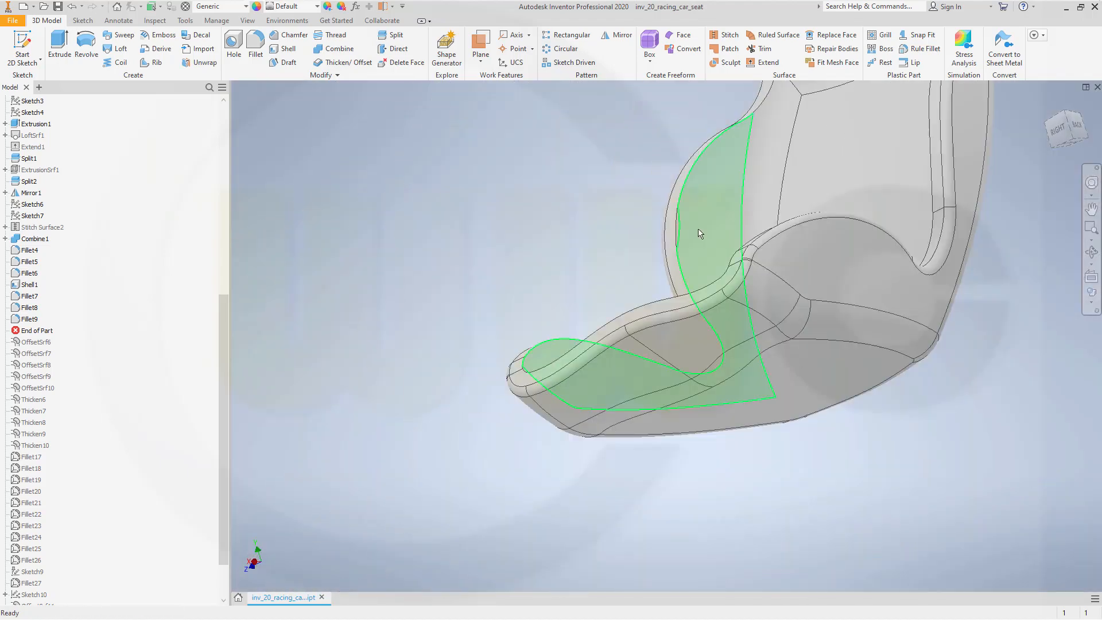
pyautogui.scroll(-4, 693, 229)
pyautogui.moveTo(694, 230); pyautogui.dragTo(678, 278, button='middle')
pyautogui.scroll(8, 678, 278)
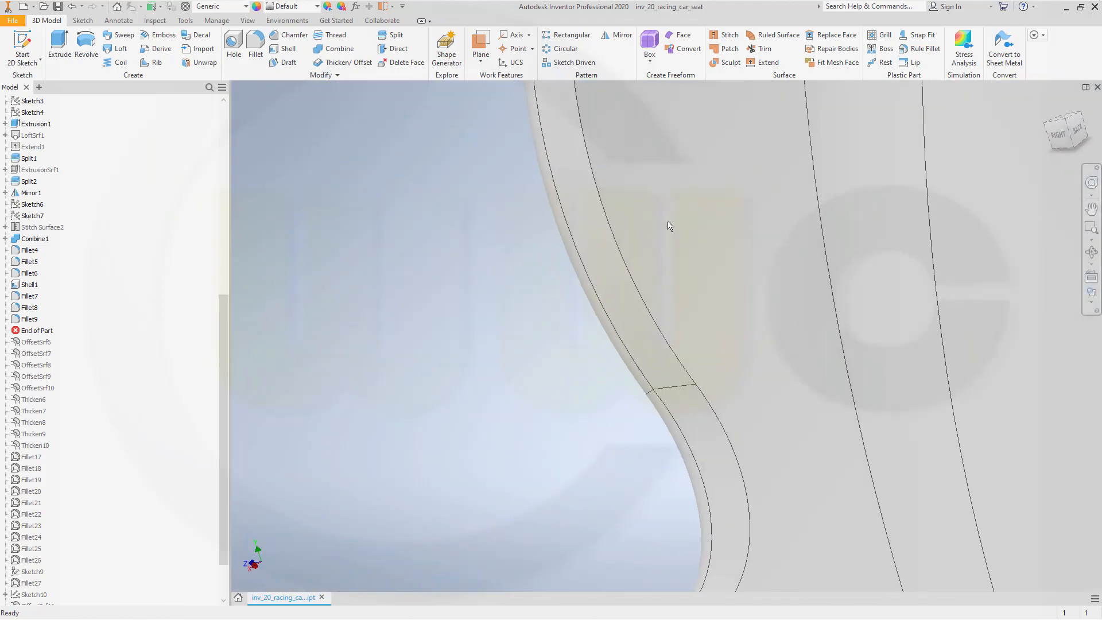
pyautogui.moveTo(683, 230); pyautogui.dragTo(648, 331, button='middle')
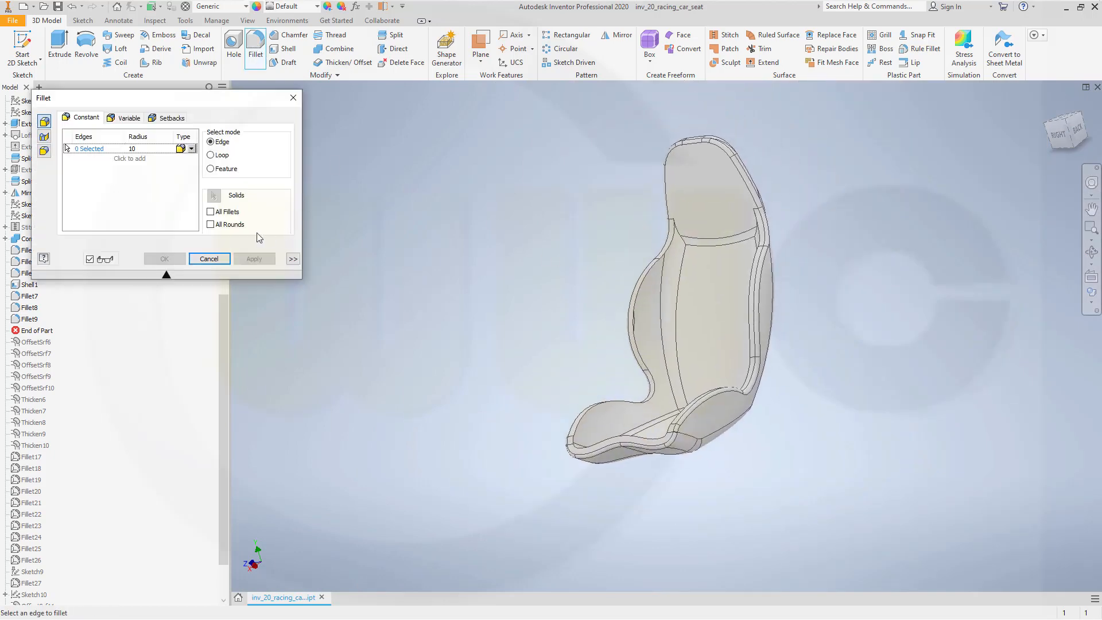
# Step: Set up a constant fillet with a 5 mm radius and automatic edge chaining turned off
pyautogui.click(293, 259)
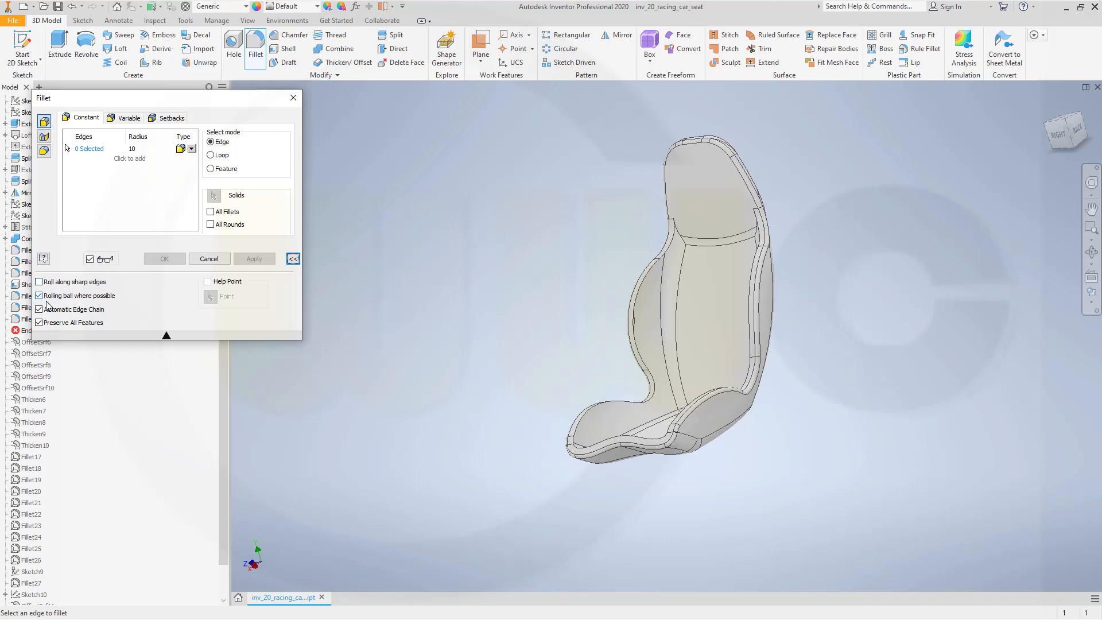
pyautogui.click(42, 310)
pyautogui.click(146, 150)
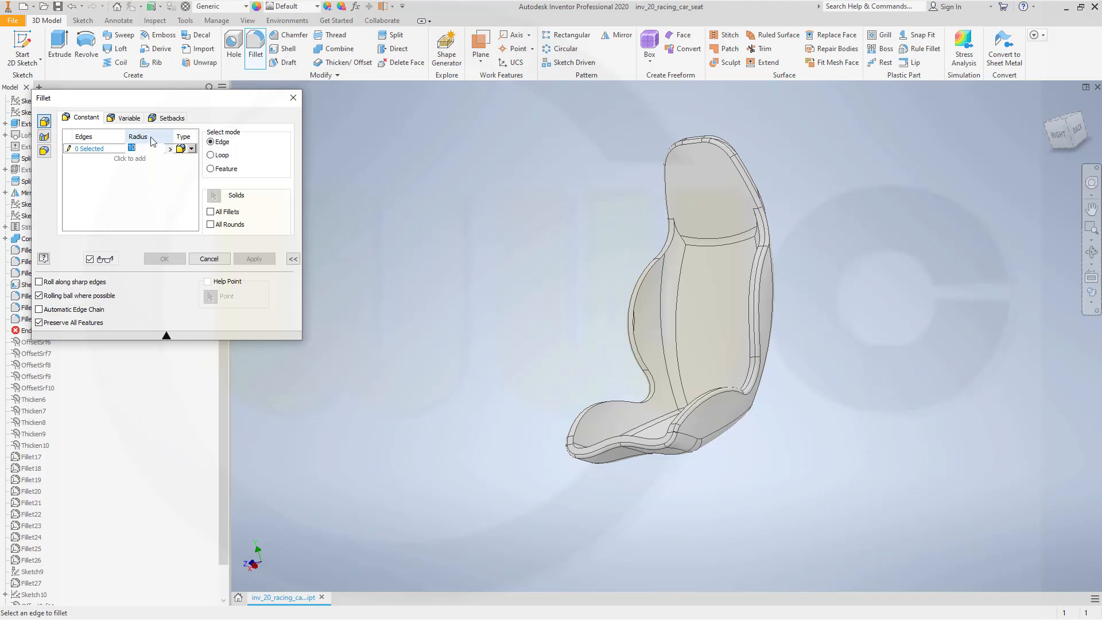
pyautogui.write('5')
# Step: Add four inner rim edges to the fillet, from the shoulder curve down the side bolster, using the rim-side edge of the sliver face
pyautogui.scroll(-3, 600, 321)
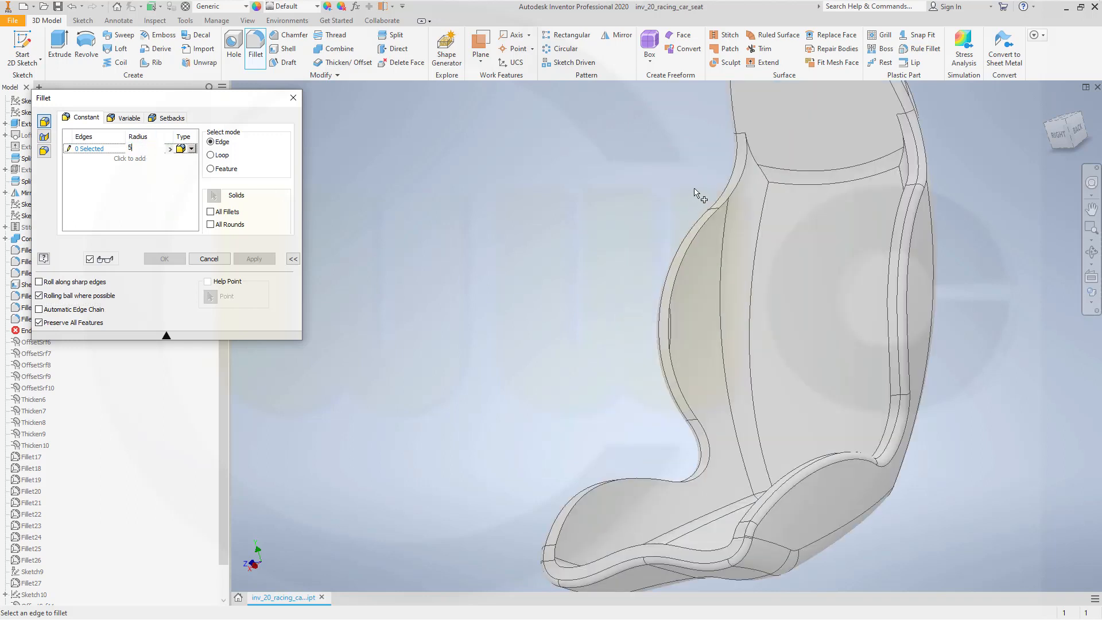
pyautogui.click(739, 183)
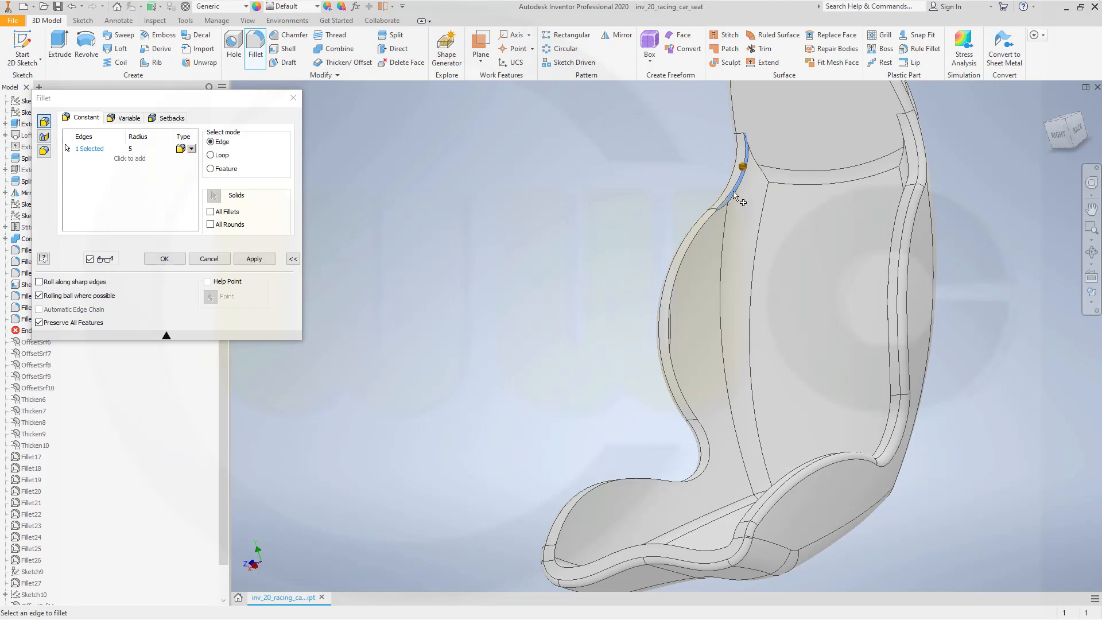
pyautogui.click(688, 276)
pyautogui.scroll(-3, 689, 359)
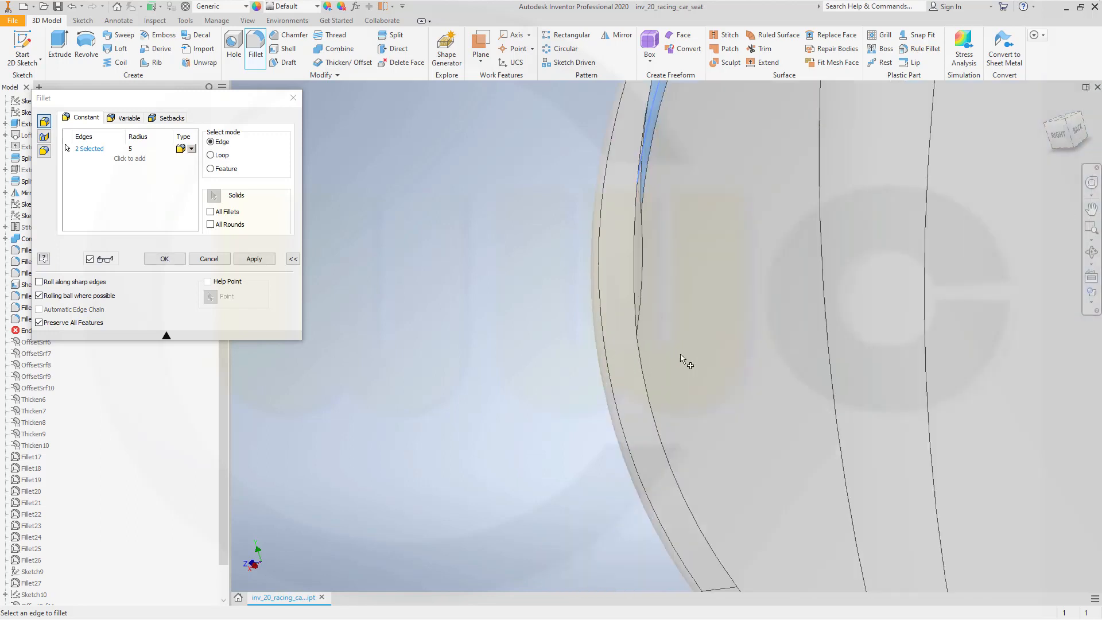
pyautogui.scroll(2, 626, 290)
pyautogui.scroll(-1, 615, 254)
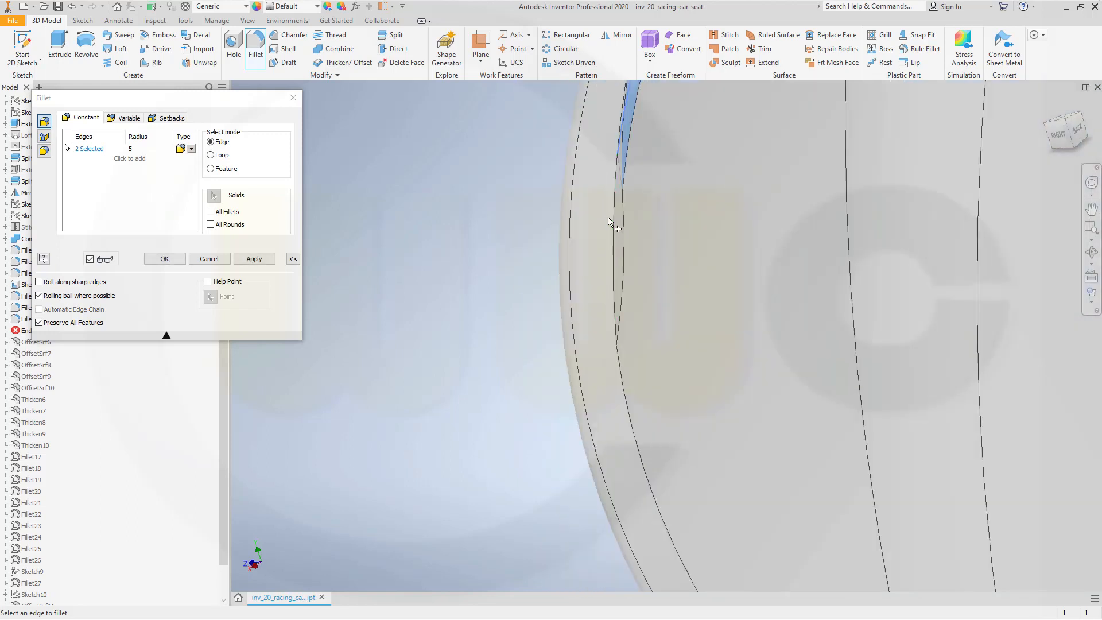
pyautogui.click(613, 228)
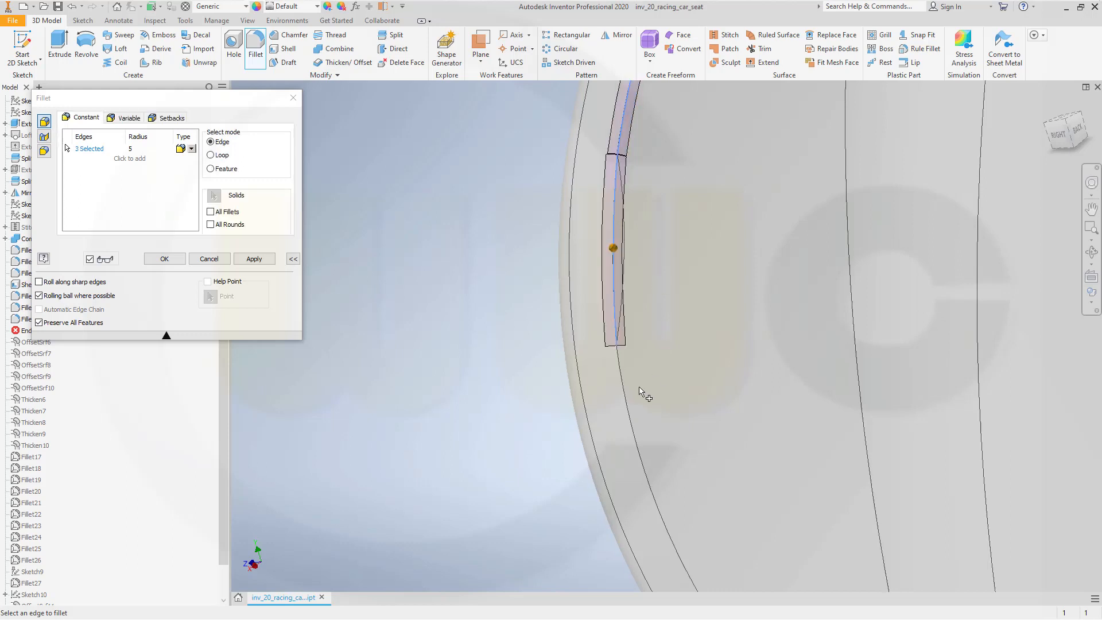
pyautogui.click(634, 406)
# Step: Add the inner rim edges around the waist curve and along the seat's side bolster to the 5 mm fillet
pyautogui.scroll(-4, 718, 425)
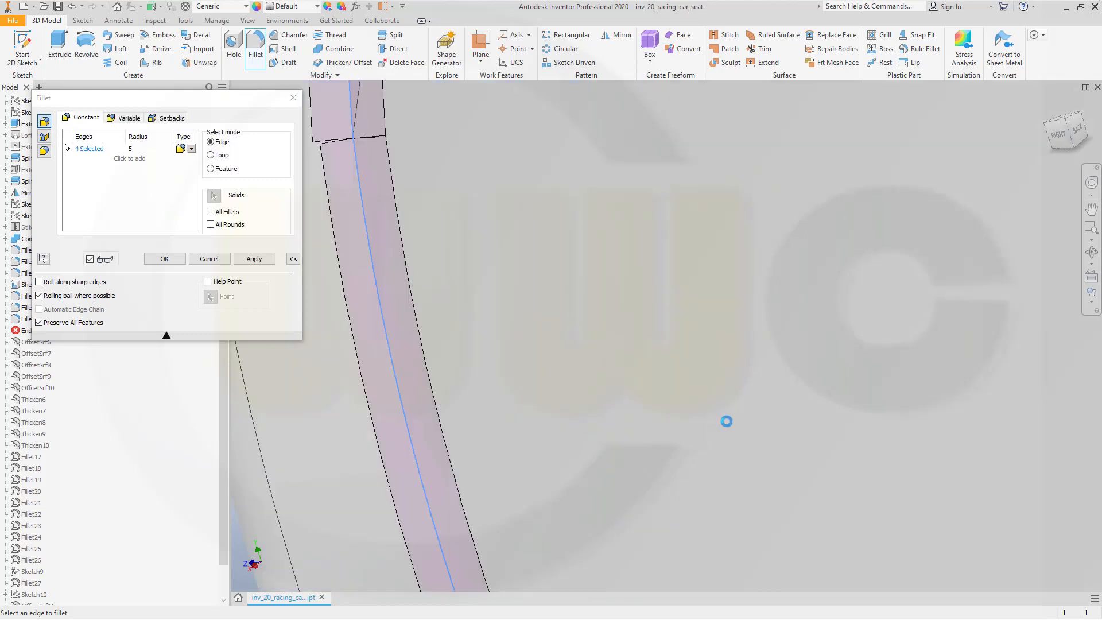
pyautogui.scroll(3, 727, 421)
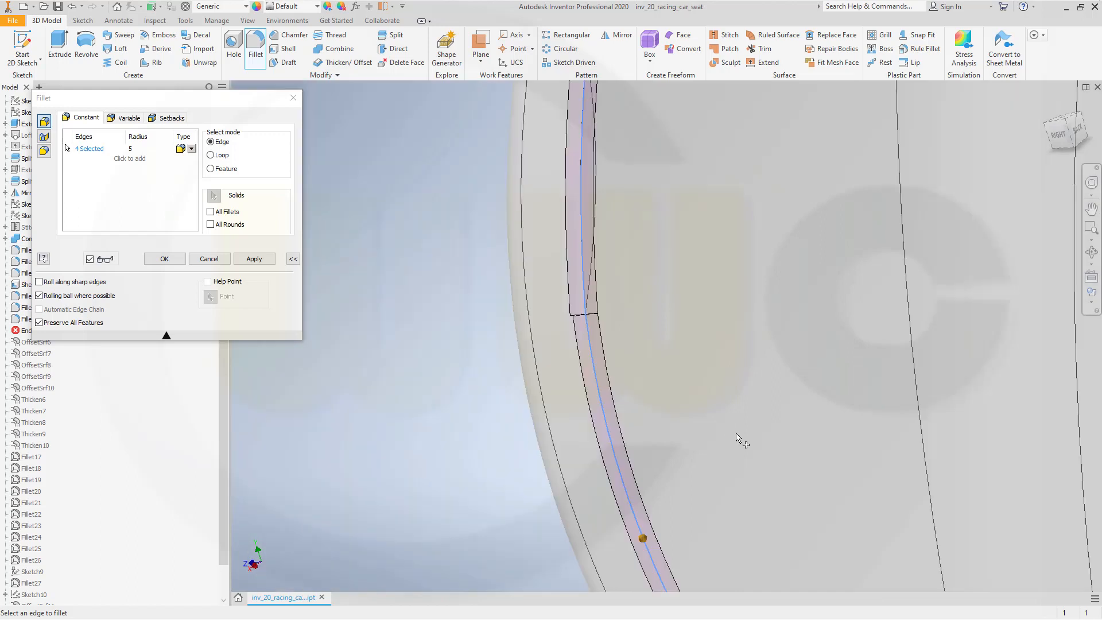
pyautogui.scroll(3, 737, 437)
pyautogui.moveTo(751, 423); pyautogui.dragTo(631, 134, button='middle')
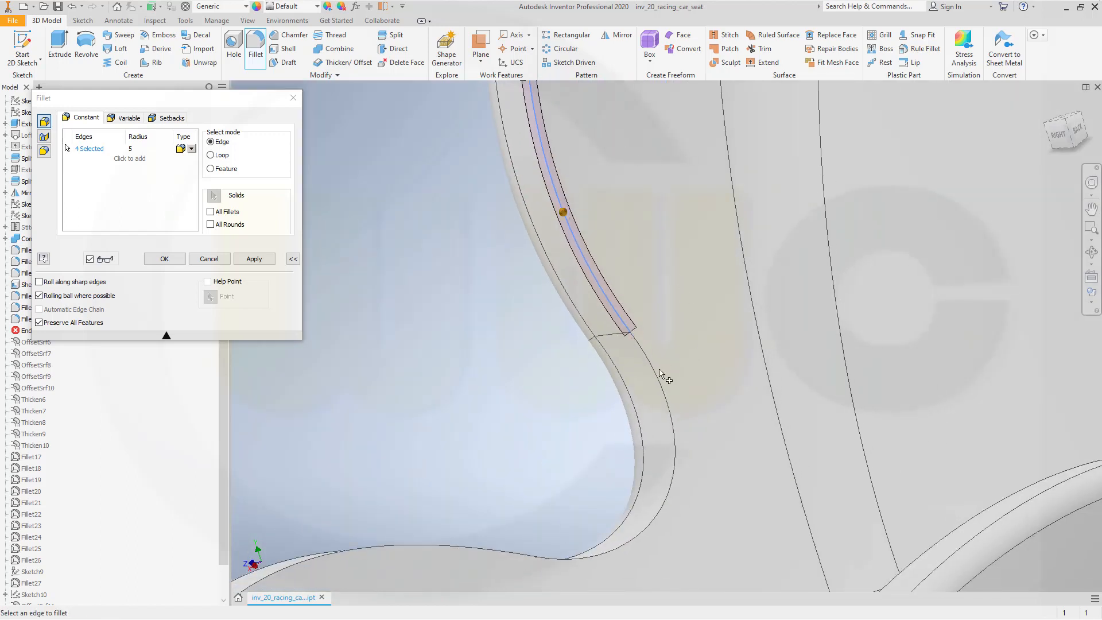
pyautogui.click(692, 386)
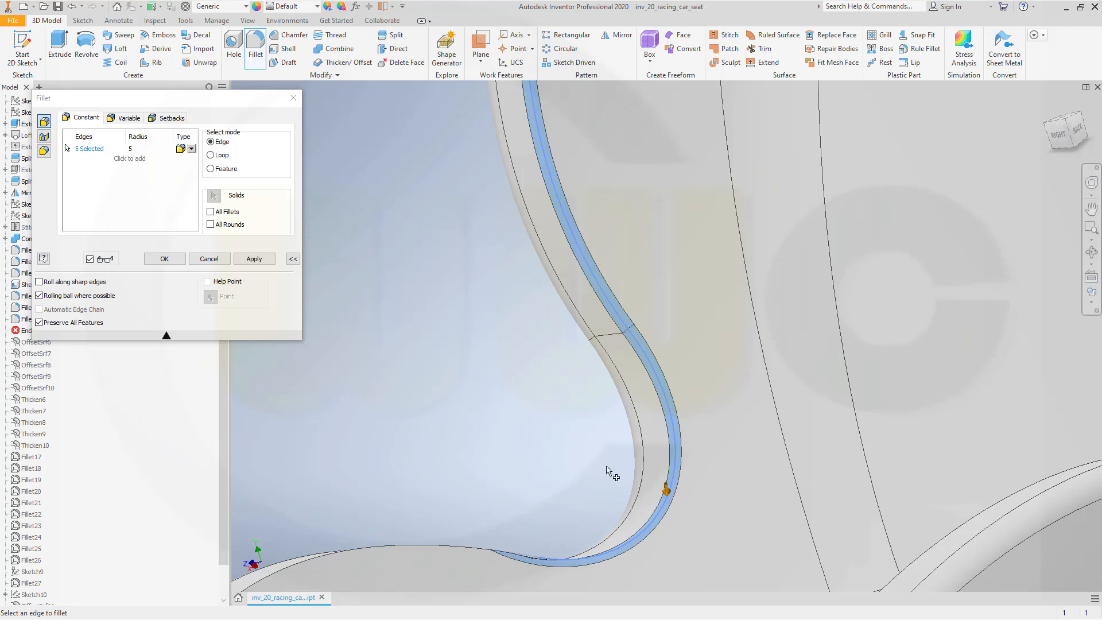
pyautogui.moveTo(577, 503); pyautogui.dragTo(651, 267, button='middle')
pyautogui.scroll(-4, 655, 337)
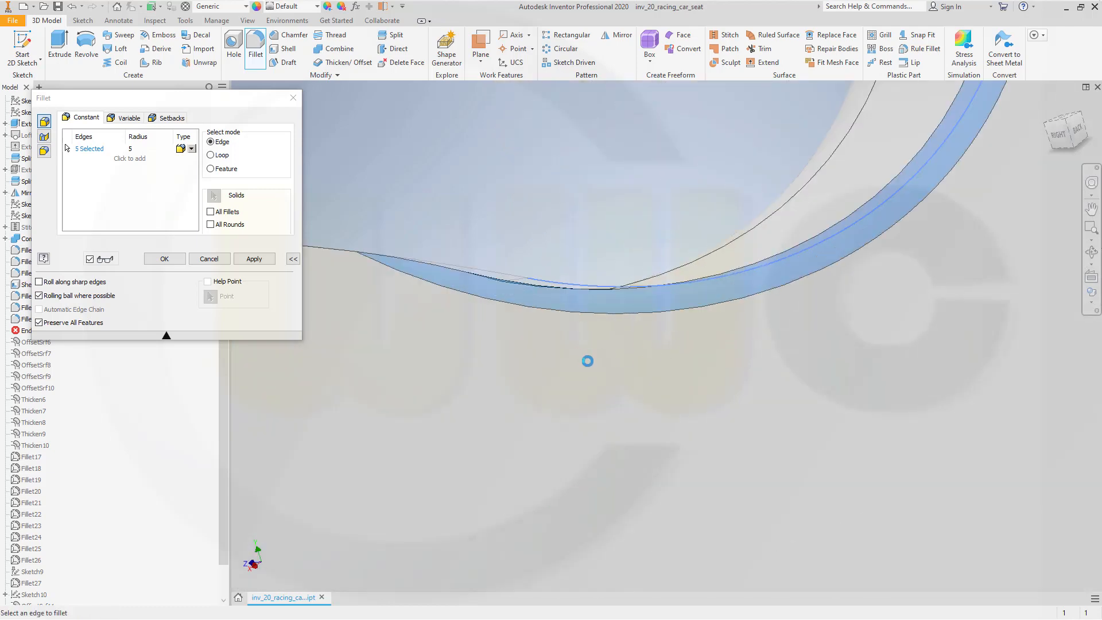
pyautogui.scroll(5, 609, 367)
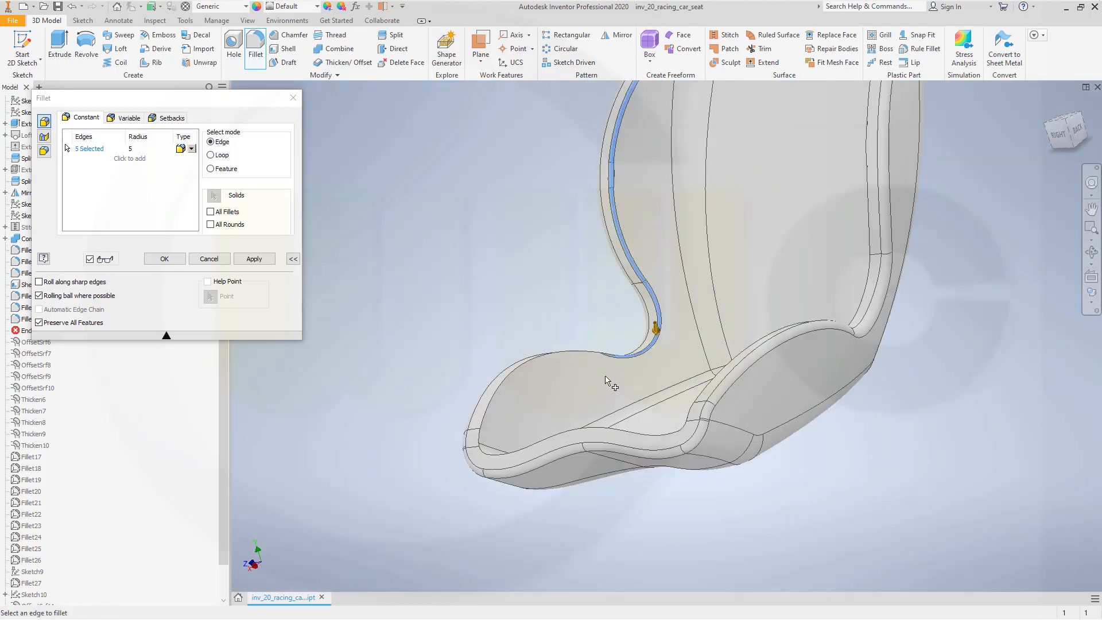
pyautogui.keyDown('shift'); pyautogui.moveTo(609, 382); pyautogui.dragTo(509, 266, button='middle'); pyautogui.keyUp('shift')
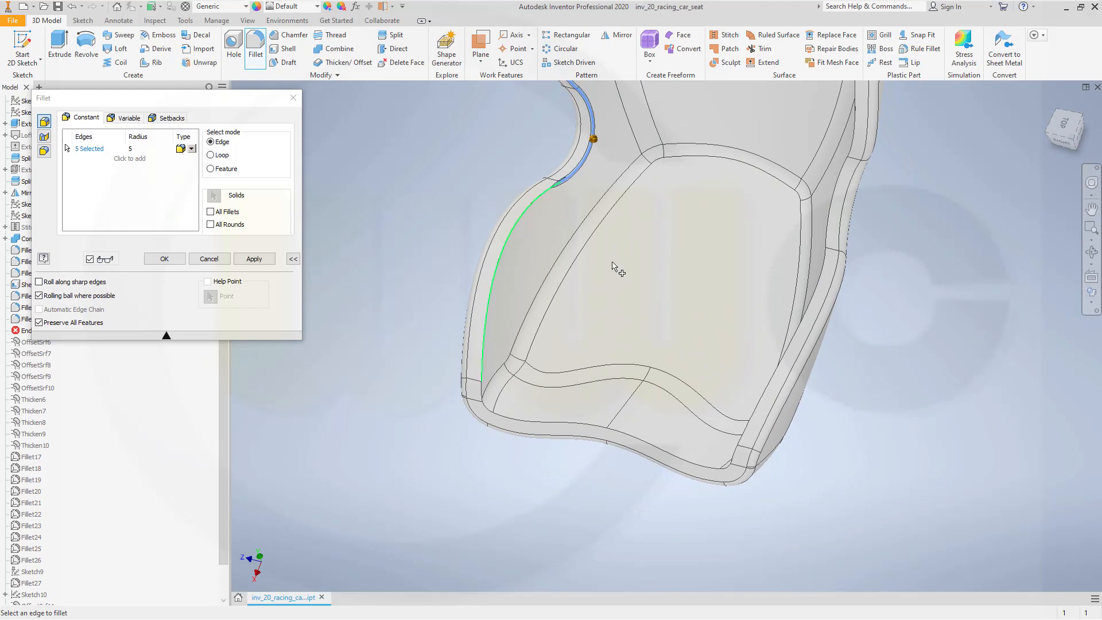
pyautogui.click(581, 302)
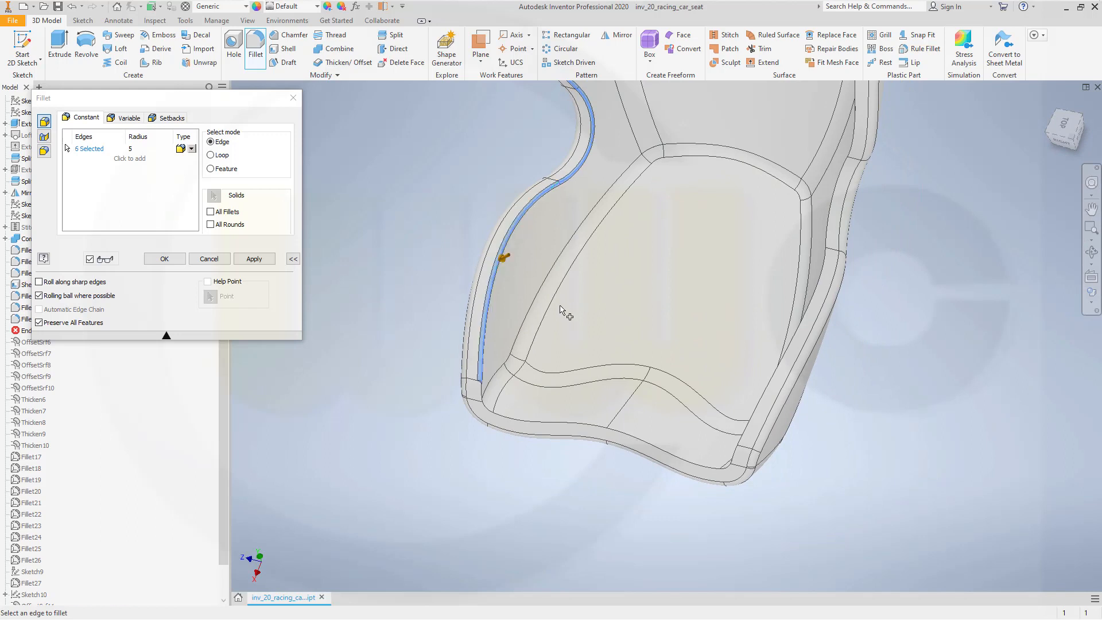
# Step: Add the inner rim edges around the front corners, along the front lip and up the opposite seat bolster to the fillet
pyautogui.click(483, 396)
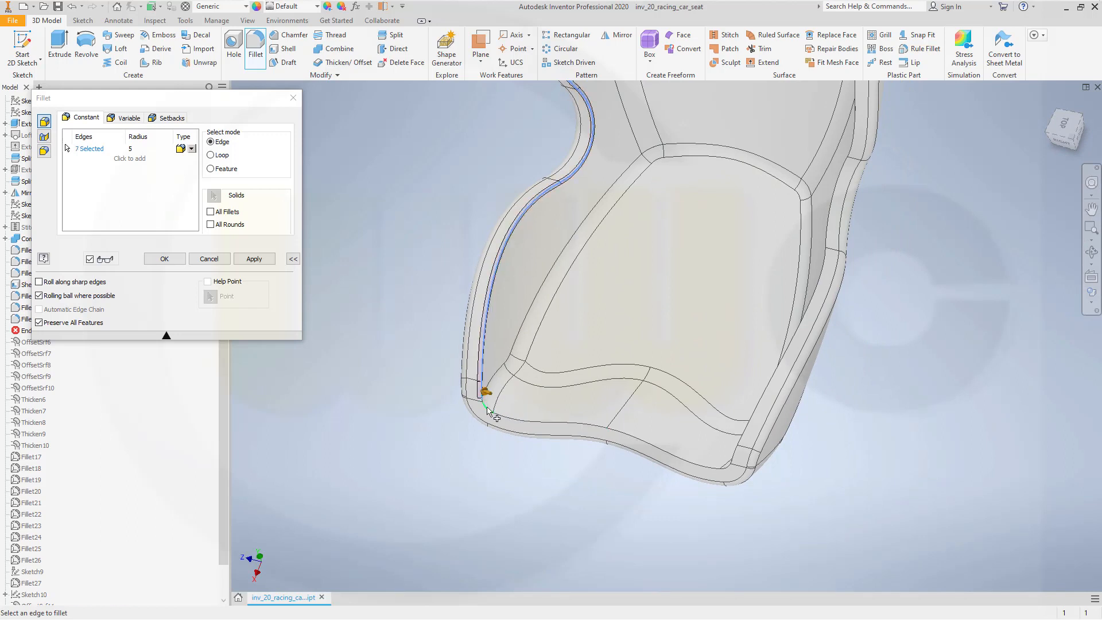
pyautogui.click(536, 420)
pyautogui.click(669, 452)
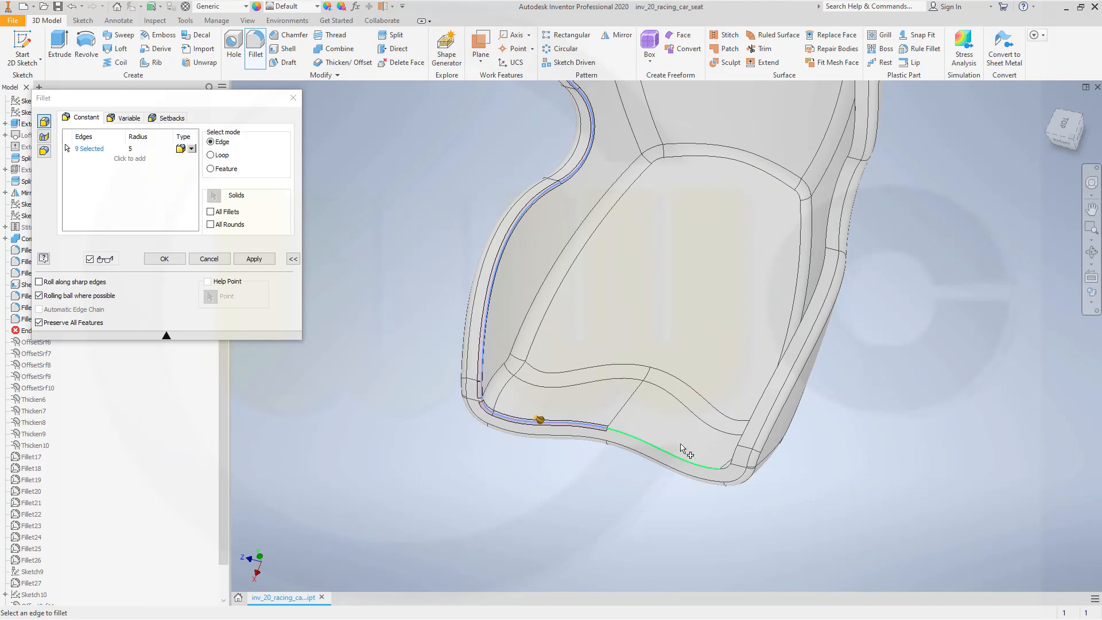
pyautogui.click(725, 468)
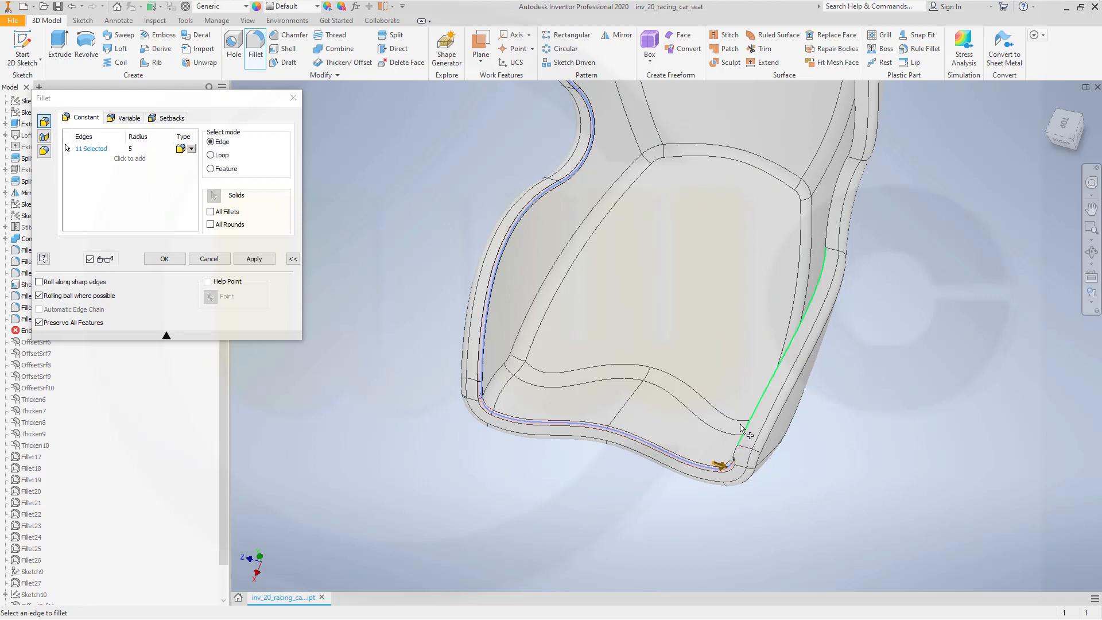
pyautogui.click(742, 428)
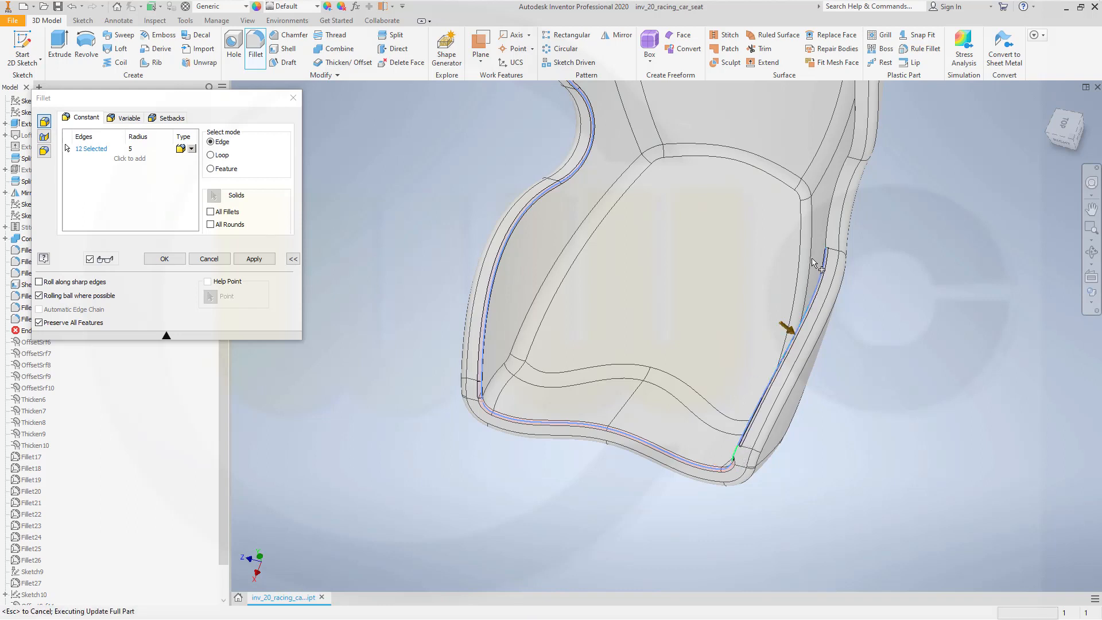
pyautogui.click(828, 237)
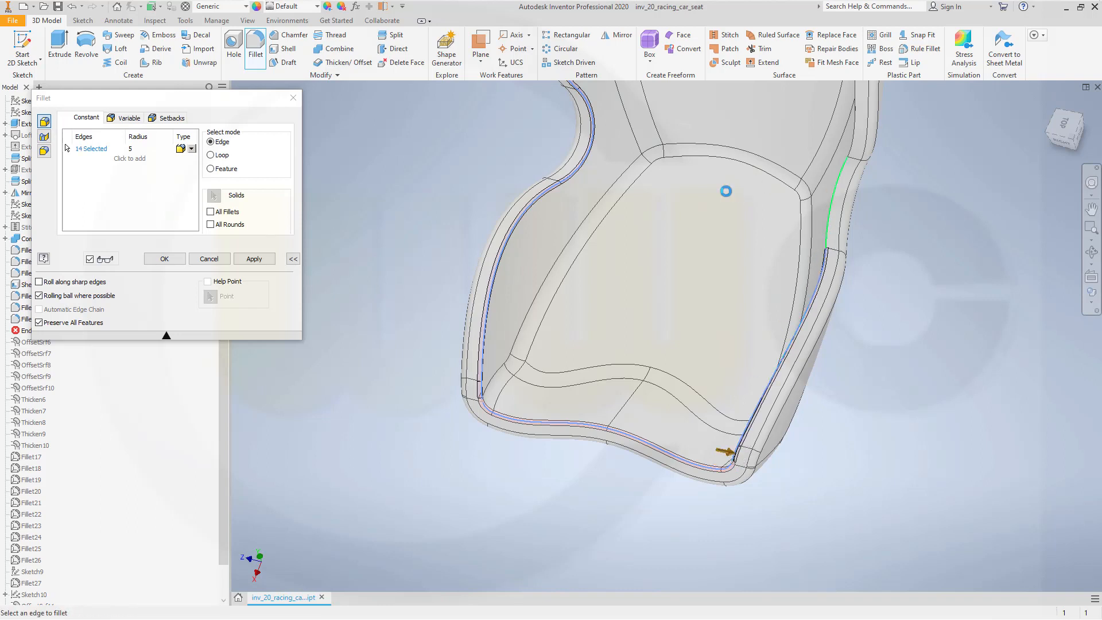
pyautogui.keyDown('shift'); pyautogui.moveTo(729, 222); pyautogui.dragTo(755, 328, button='middle'); pyautogui.keyUp('shift')
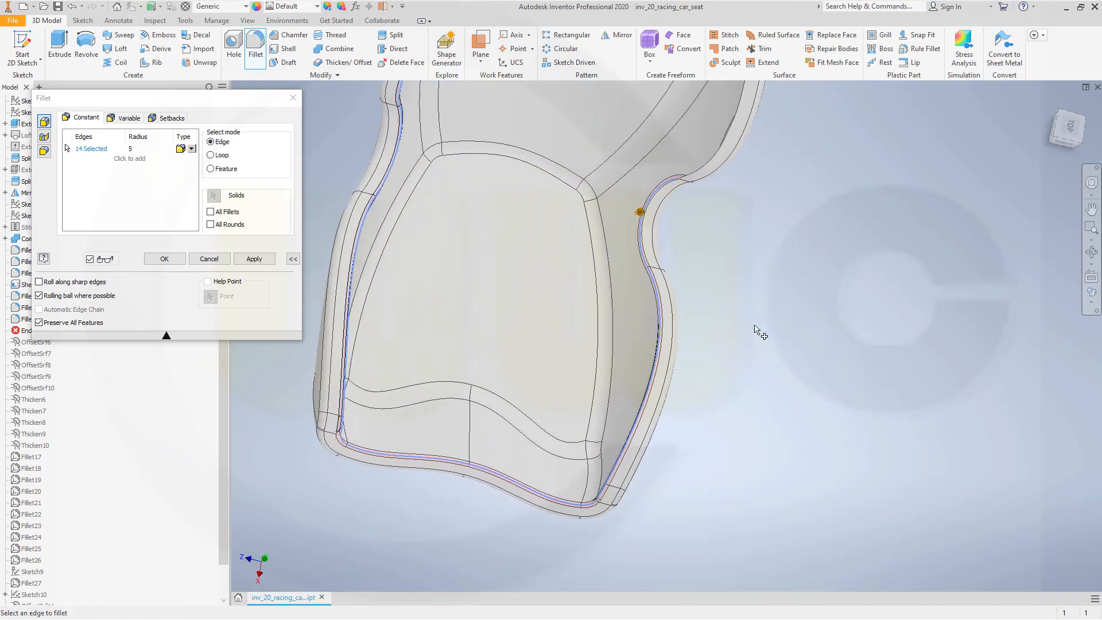
# Step: Add three inner rim edges from the opposite waist up the backrest bolster, including the rim-side edge of its sliver face
pyautogui.scroll(5, 689, 350)
pyautogui.scroll(5, 691, 362)
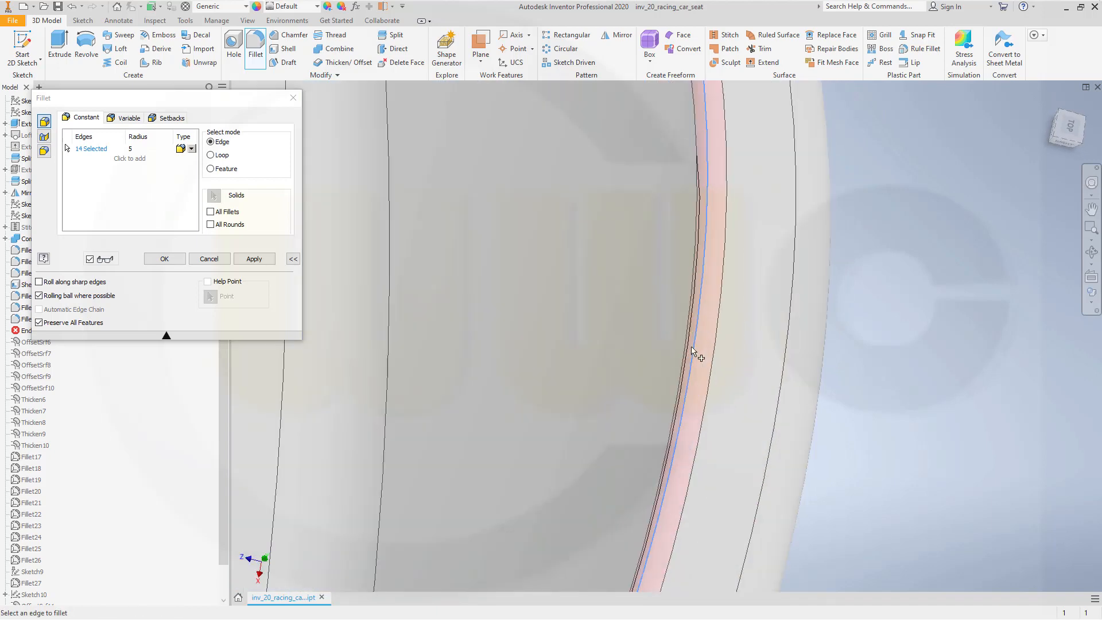
pyautogui.scroll(-2, 698, 348)
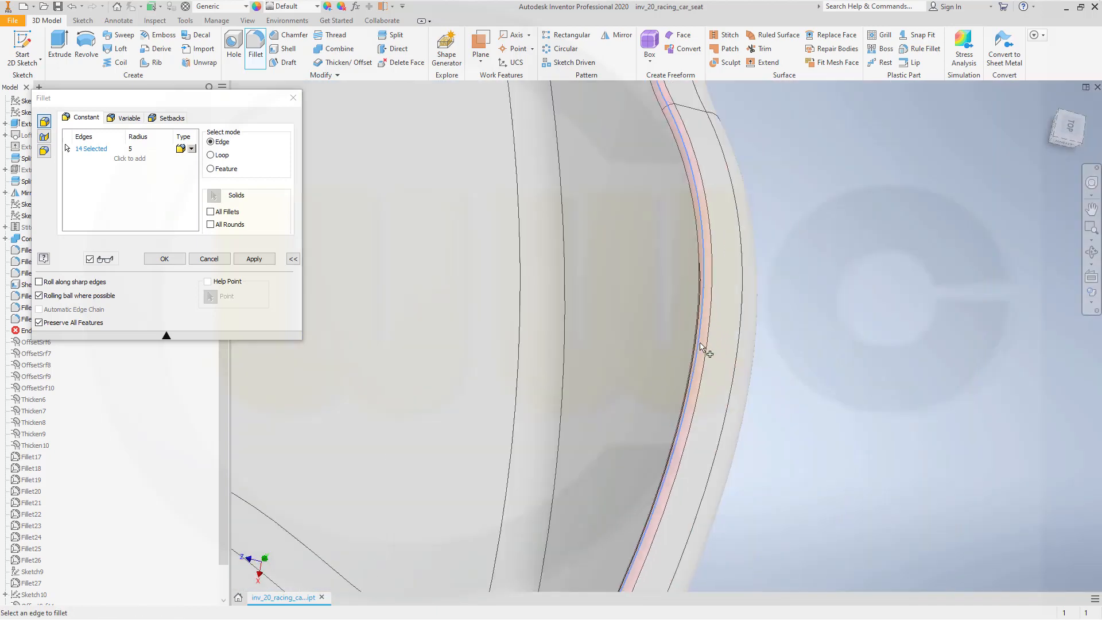
pyautogui.scroll(-4, 679, 277)
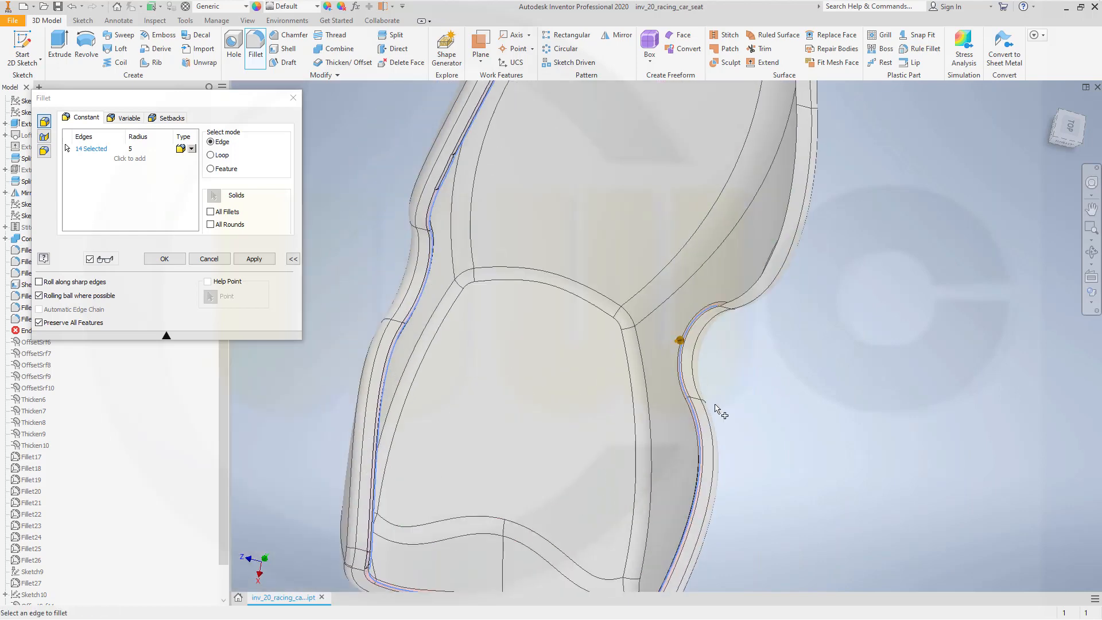
pyautogui.click(734, 299)
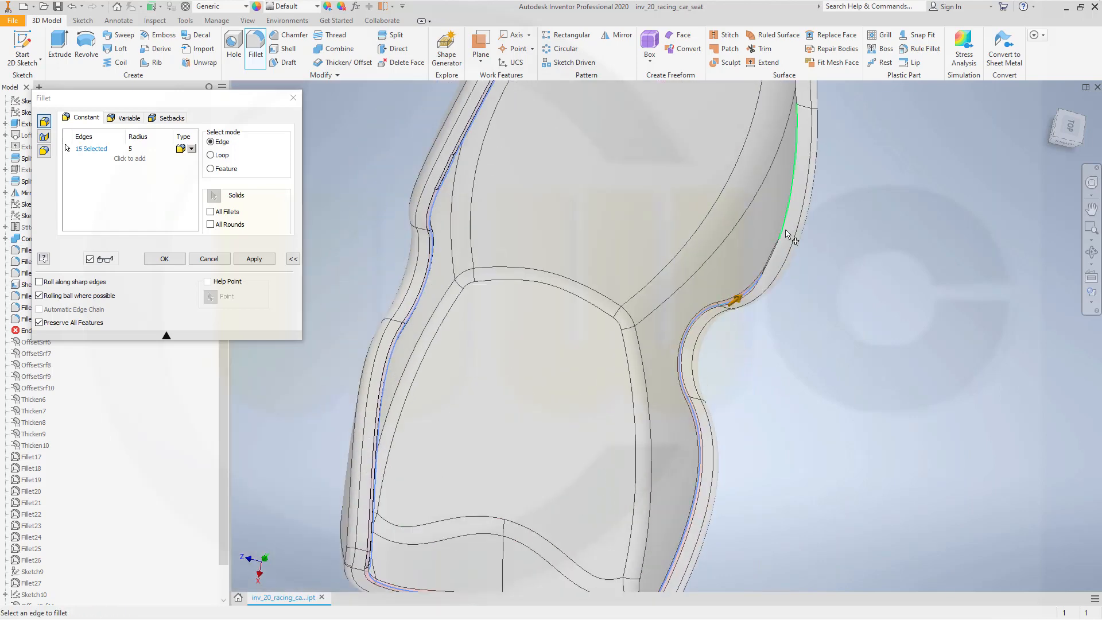
pyautogui.scroll(5, 776, 247)
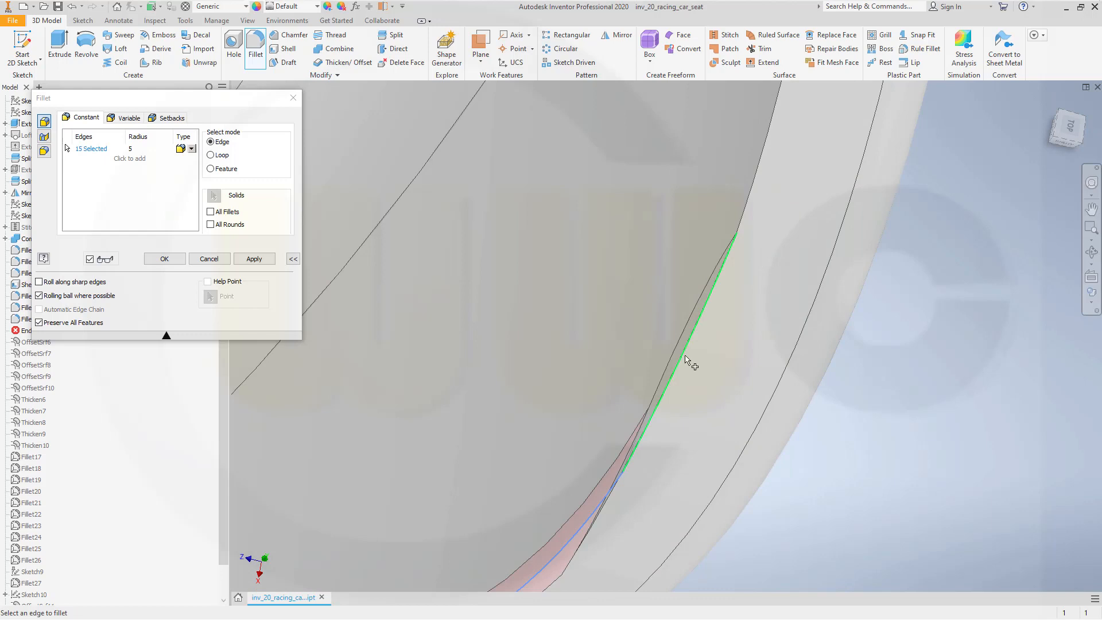
pyautogui.click(688, 361)
pyautogui.scroll(-3, 726, 275)
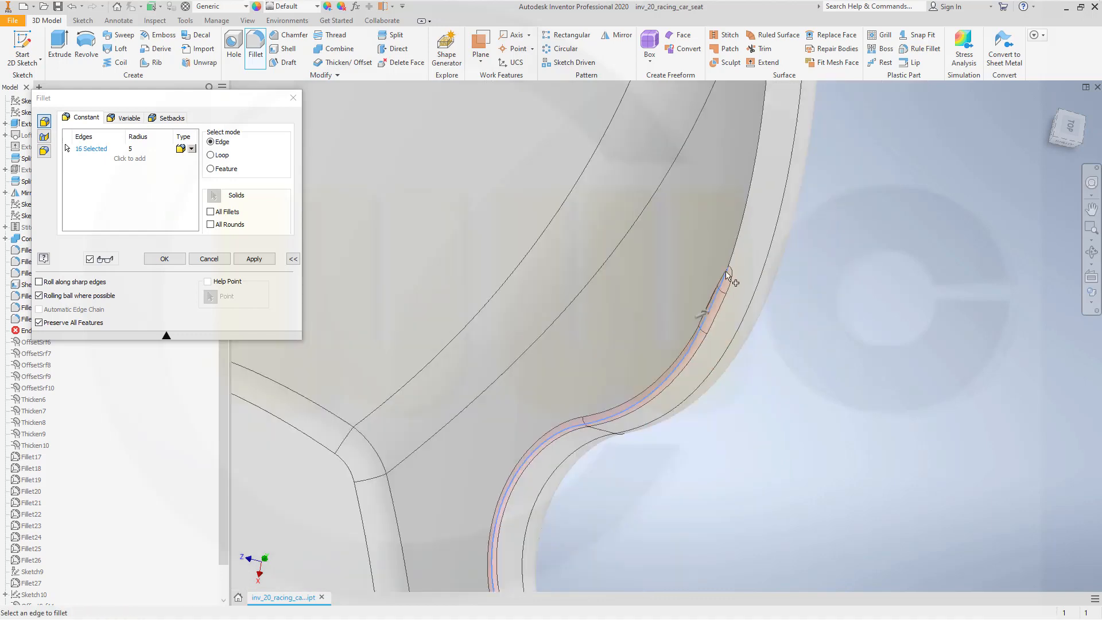
pyautogui.click(737, 235)
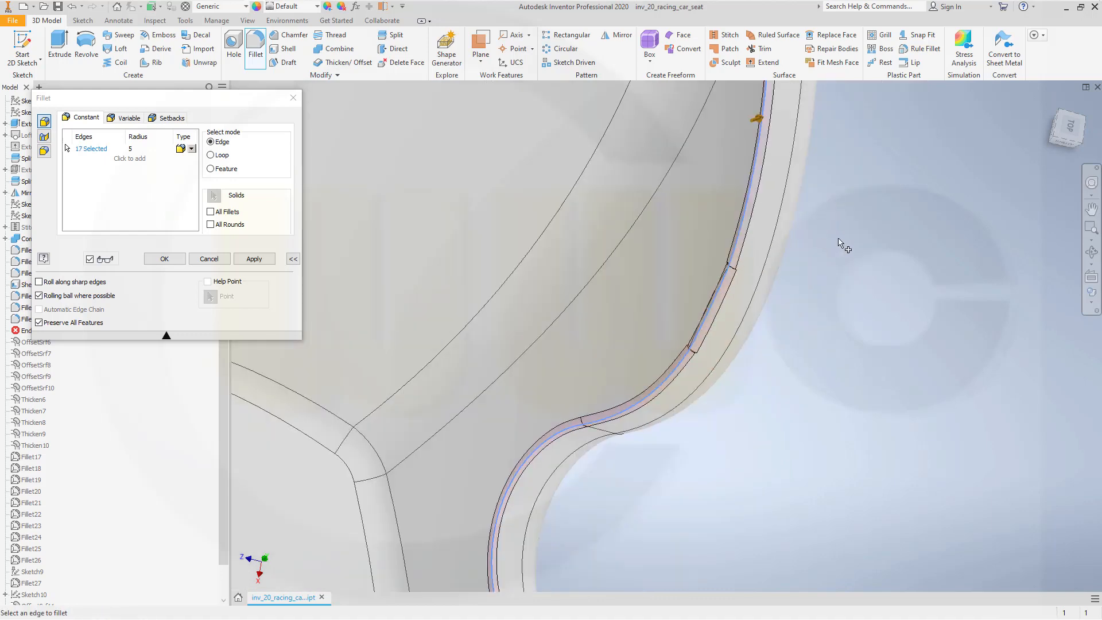
# Step: Add the remaining inner rim edges at the opposite shoulder and try to create the 5 mm fillet
pyautogui.moveTo(848, 239); pyautogui.dragTo(932, 443, button='middle')
pyautogui.scroll(-3, 791, 330)
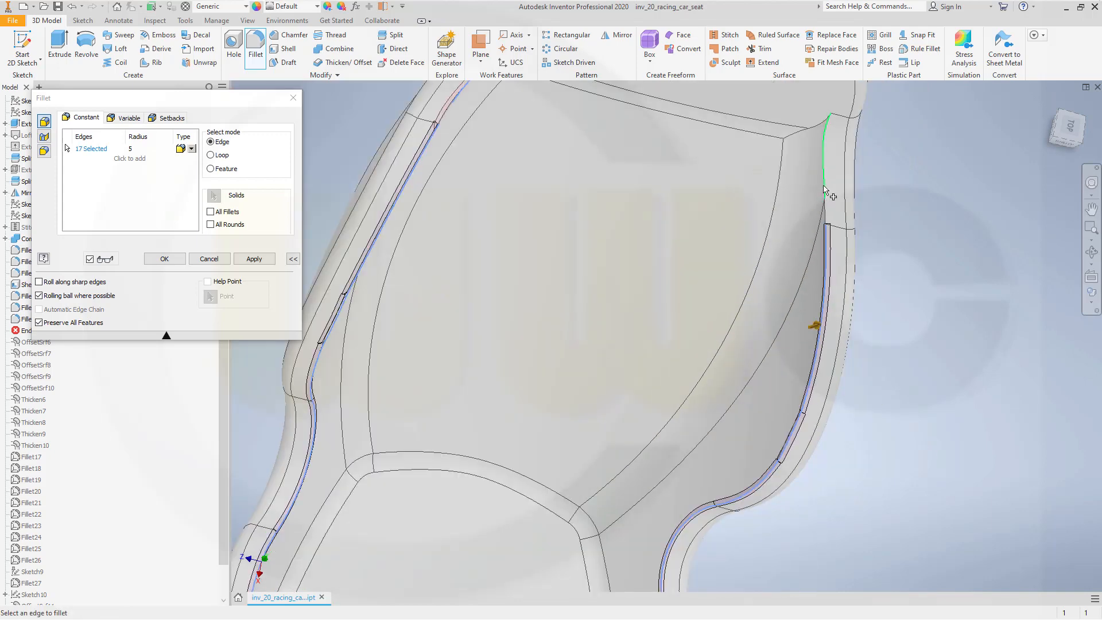
pyautogui.click(849, 221)
pyautogui.click(840, 225)
pyautogui.moveTo(507, 350); pyautogui.dragTo(627, 167, button='middle')
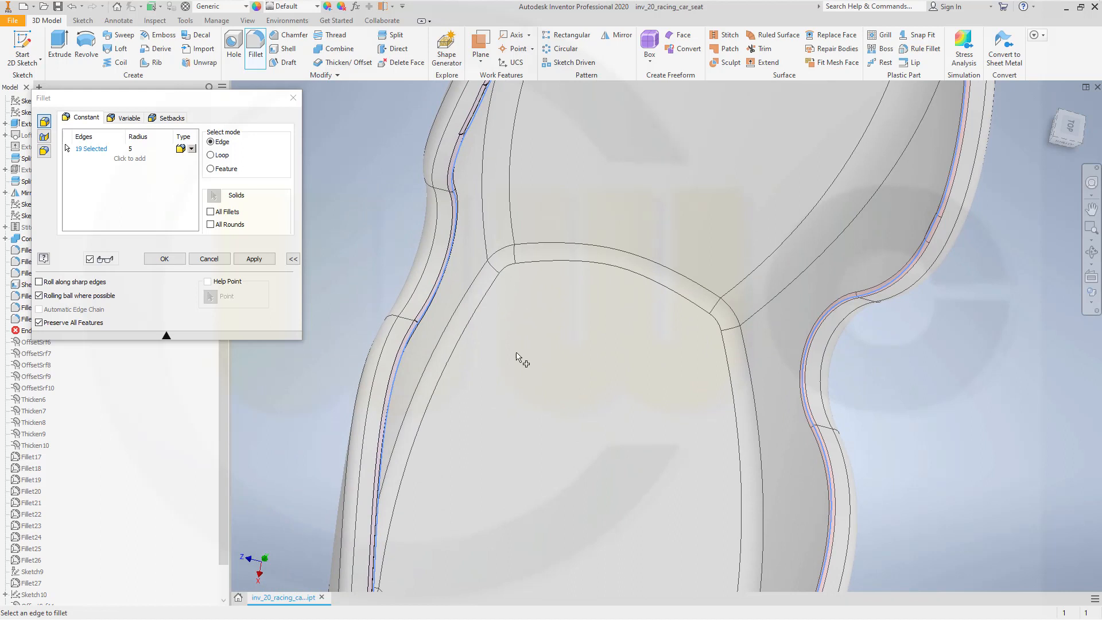
pyautogui.click(165, 261)
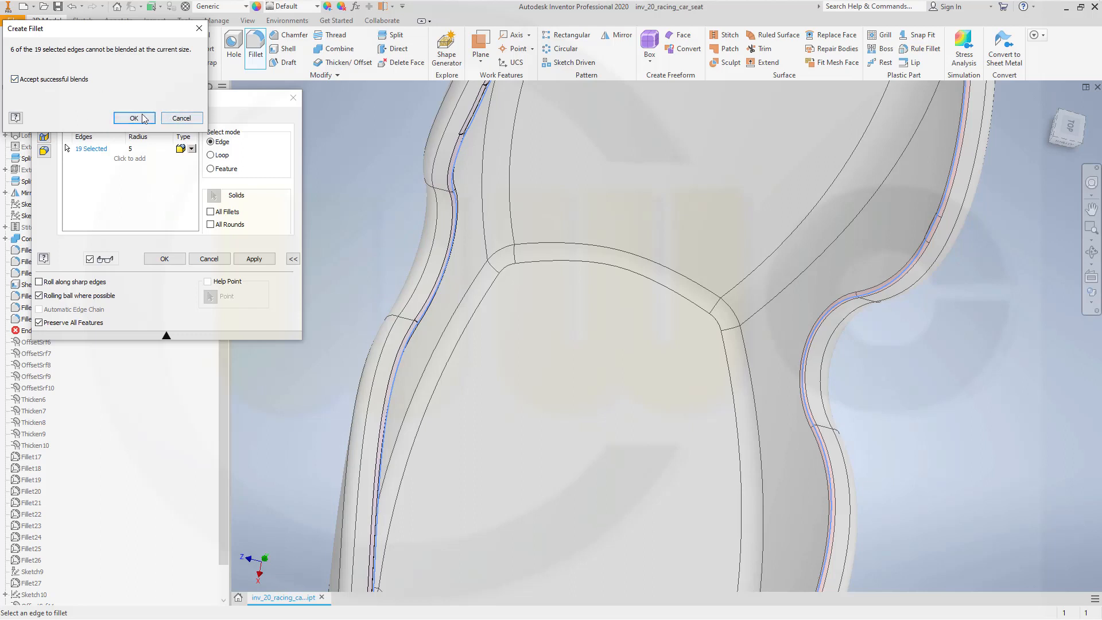
pyautogui.click(182, 118)
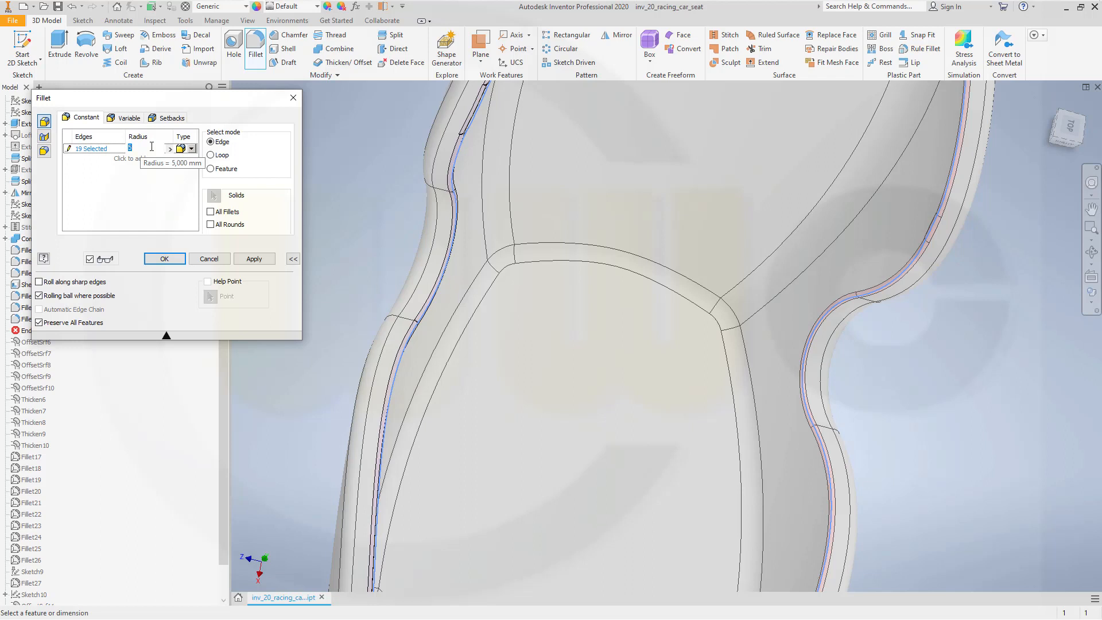
# Step: Try the same rim edge selection with a 1 mm fillet radius and discard the fillet
pyautogui.write('1')
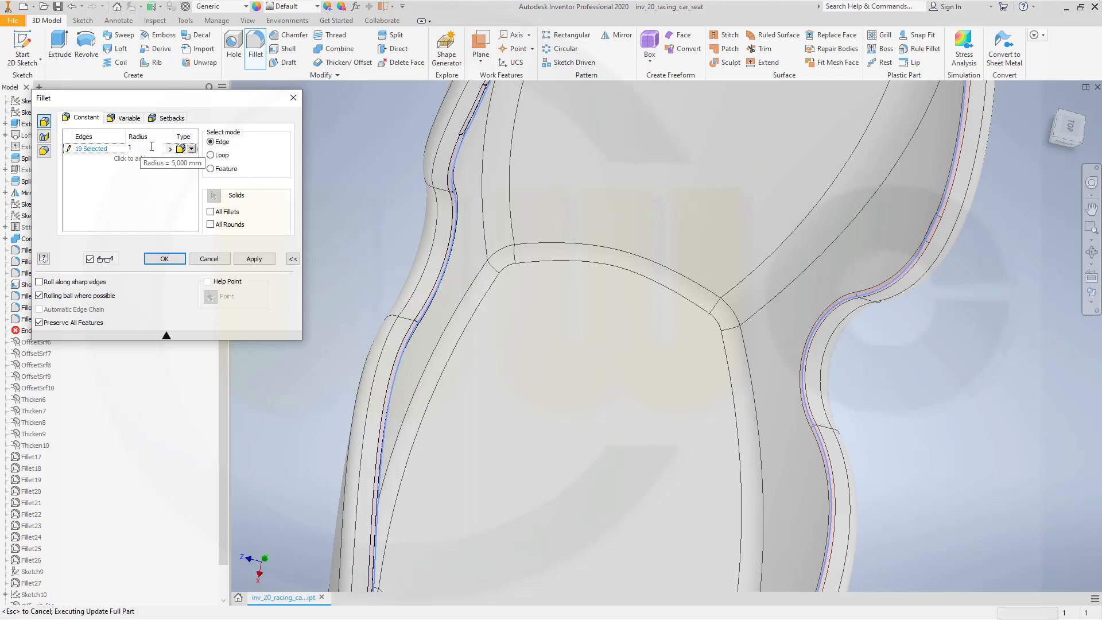
pyautogui.click(164, 260)
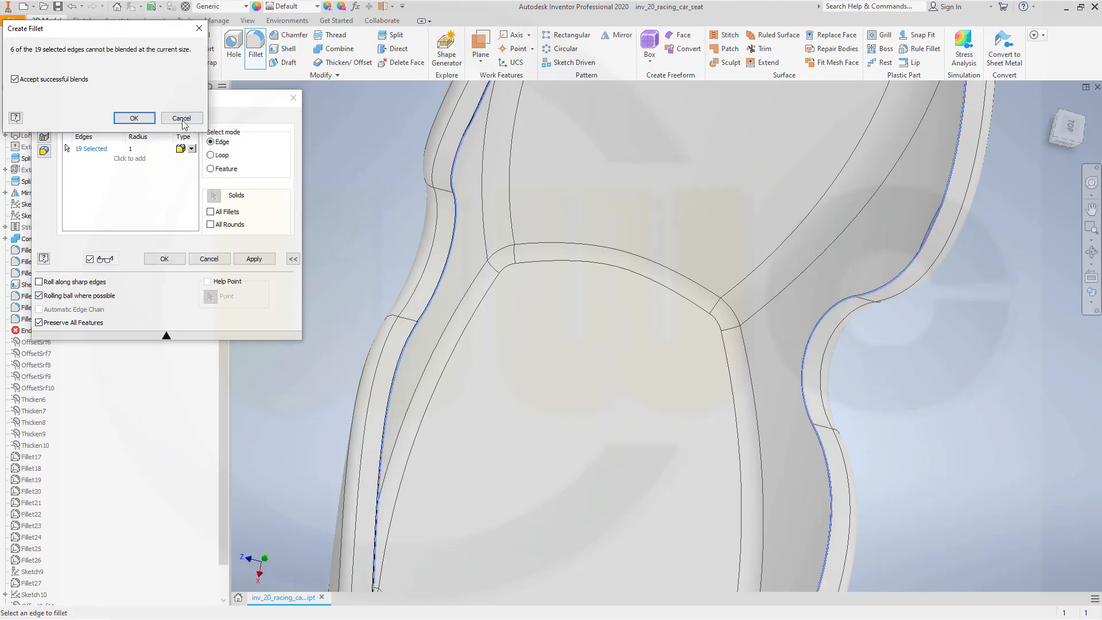
pyautogui.click(180, 122)
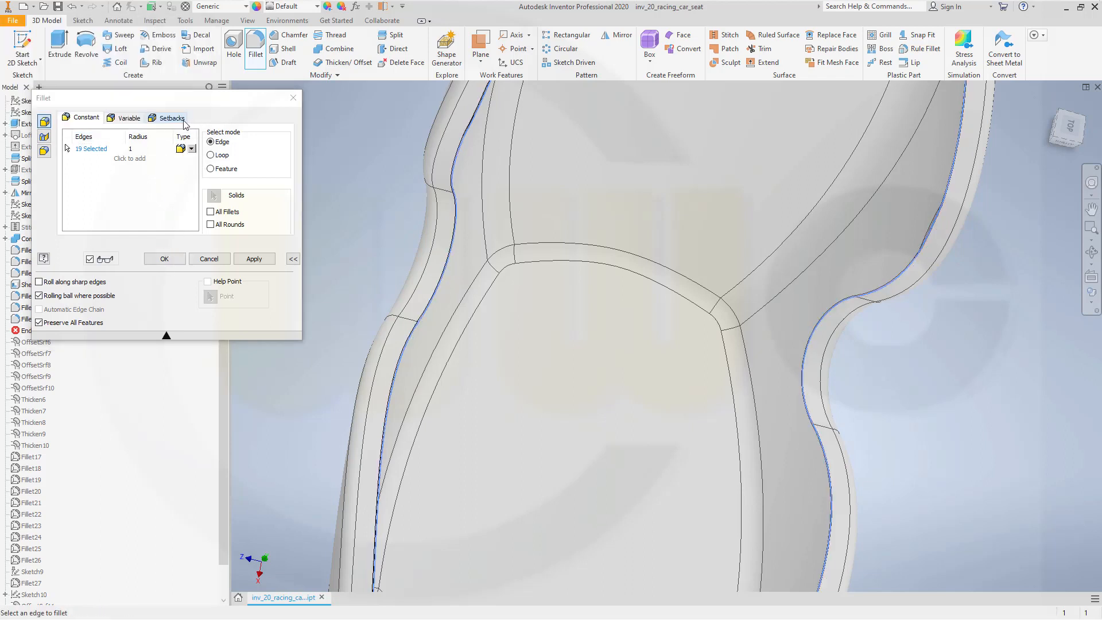
pyautogui.click(217, 260)
# Step: Examine the sliver face between the backrest bolster's inner face and the rim
pyautogui.scroll(-5, 374, 287)
pyautogui.scroll(9, 520, 341)
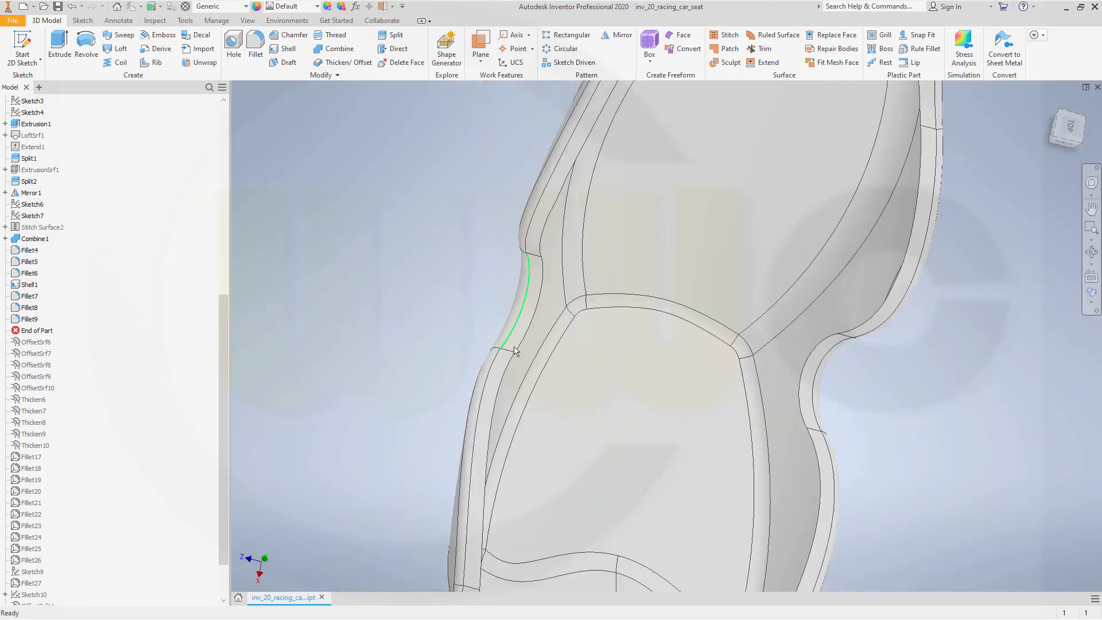
pyautogui.keyDown('shift'); pyautogui.moveTo(522, 354); pyautogui.dragTo(503, 395, button='middle'); pyautogui.keyUp('shift')
pyautogui.scroll(-5, 637, 444)
pyautogui.scroll(2, 709, 397)
pyautogui.moveTo(717, 388); pyautogui.dragTo(756, 550, button='middle')
pyautogui.scroll(-5, 691, 373)
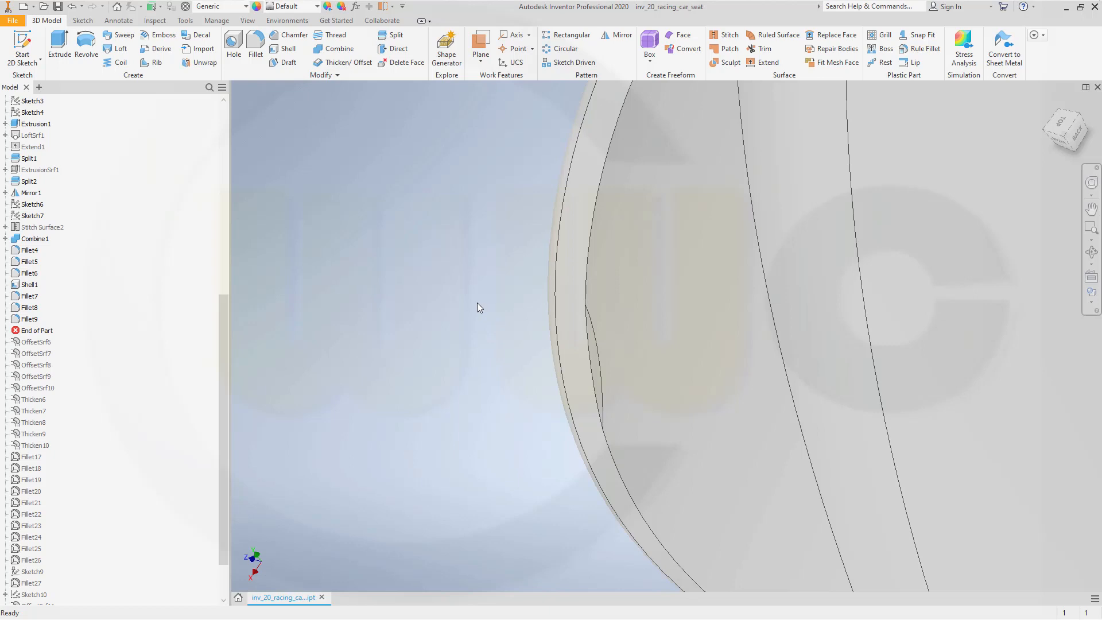
pyautogui.scroll(2, 477, 303)
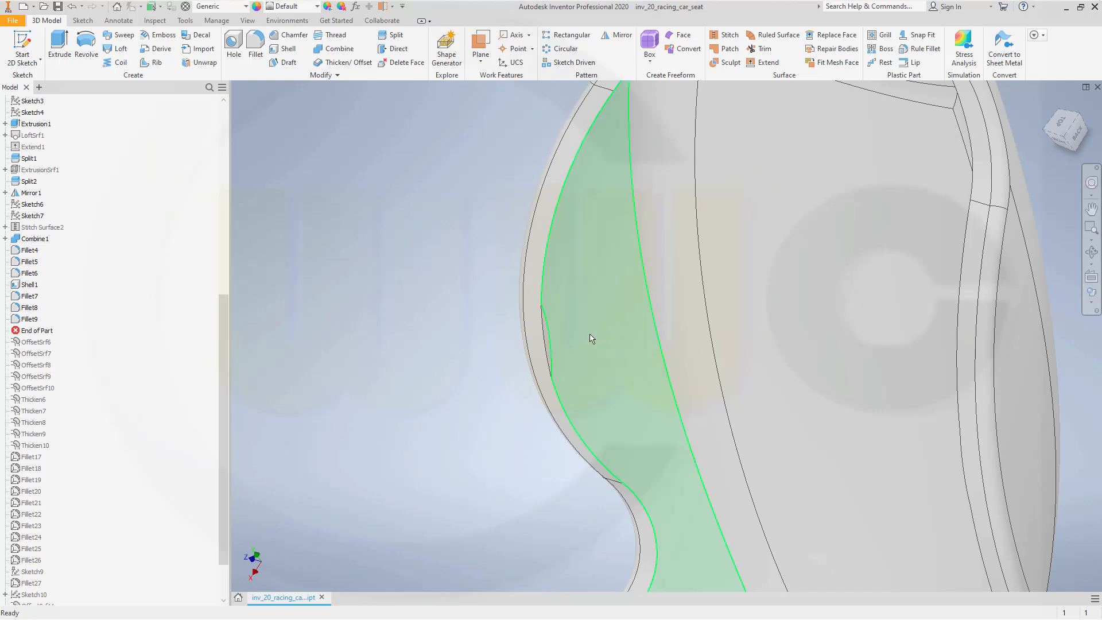
pyautogui.moveTo(592, 338)
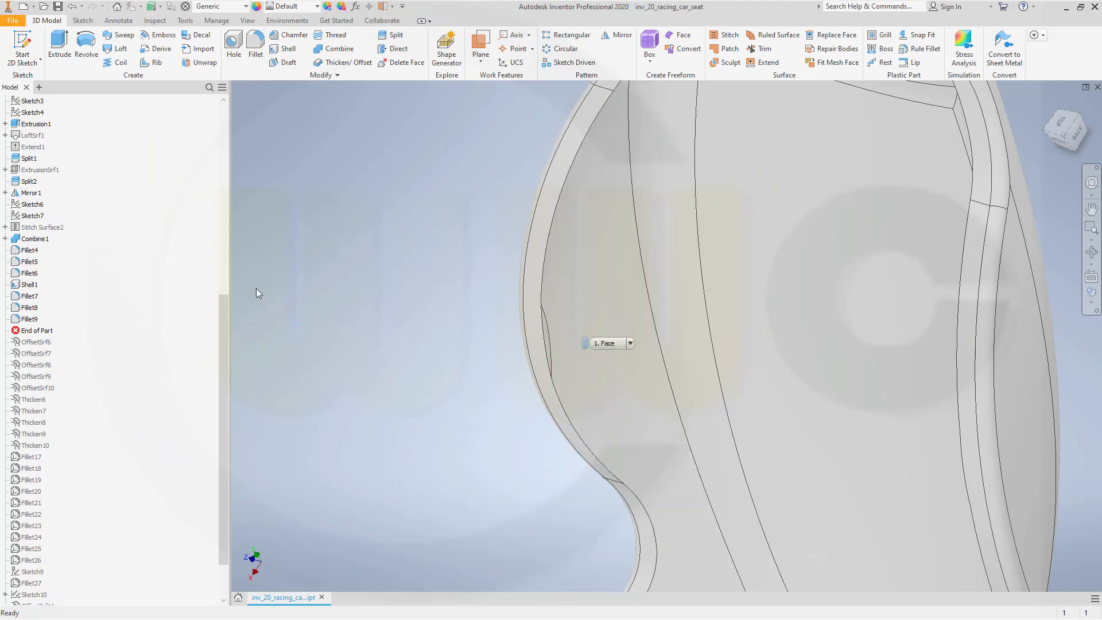
# Step: Check which seat edges the earlier fillets Fillet4 and Fillet5 cover
pyautogui.click(30, 251)
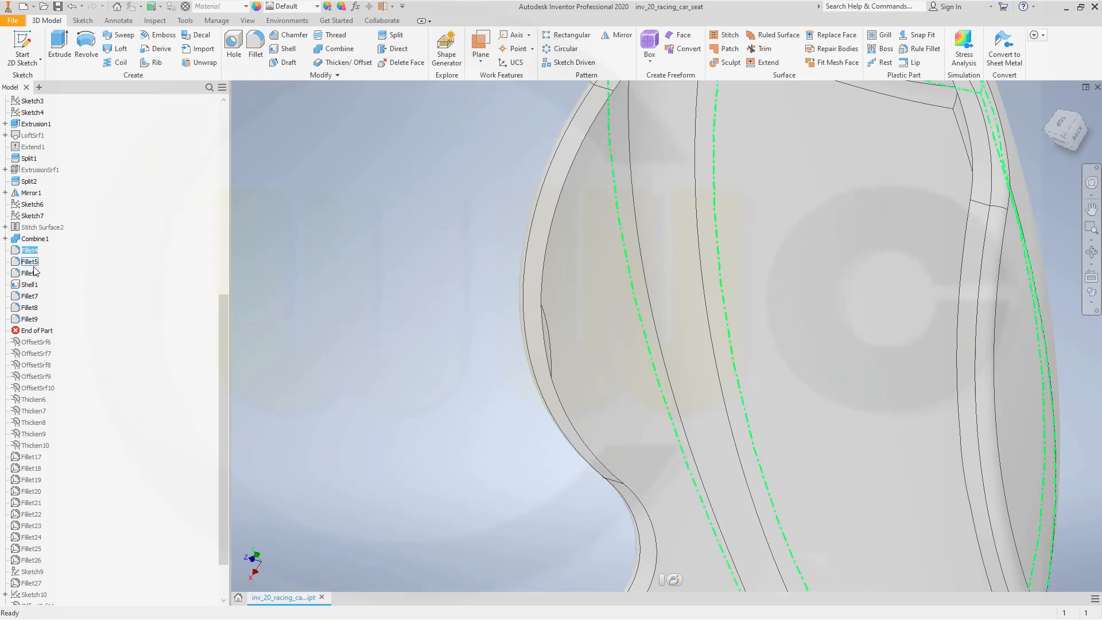
pyautogui.click(32, 264)
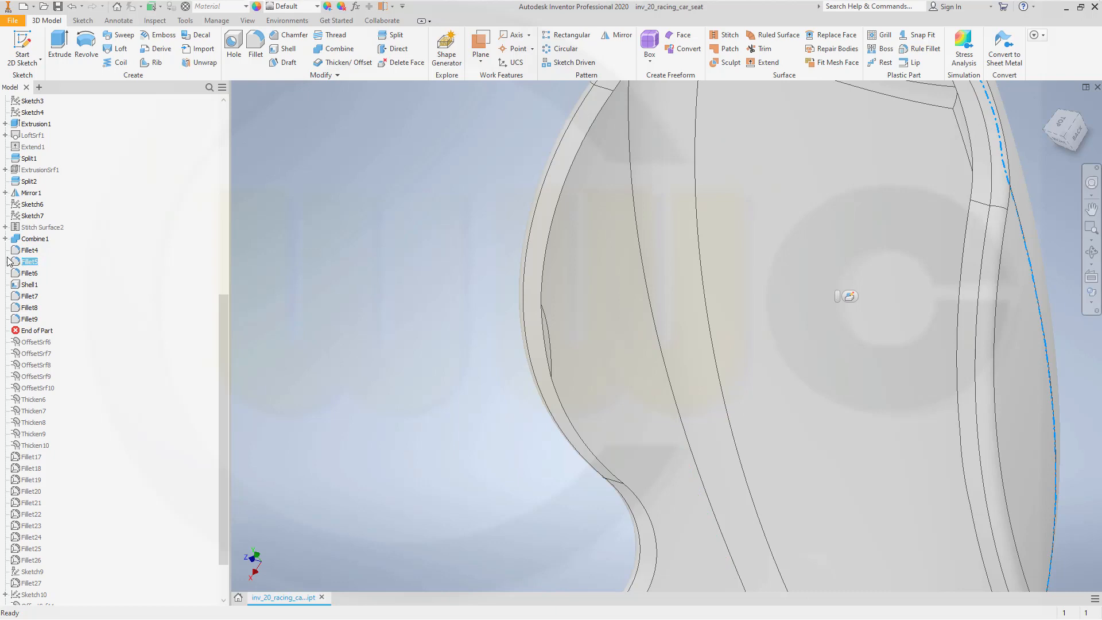
pyautogui.click(31, 252)
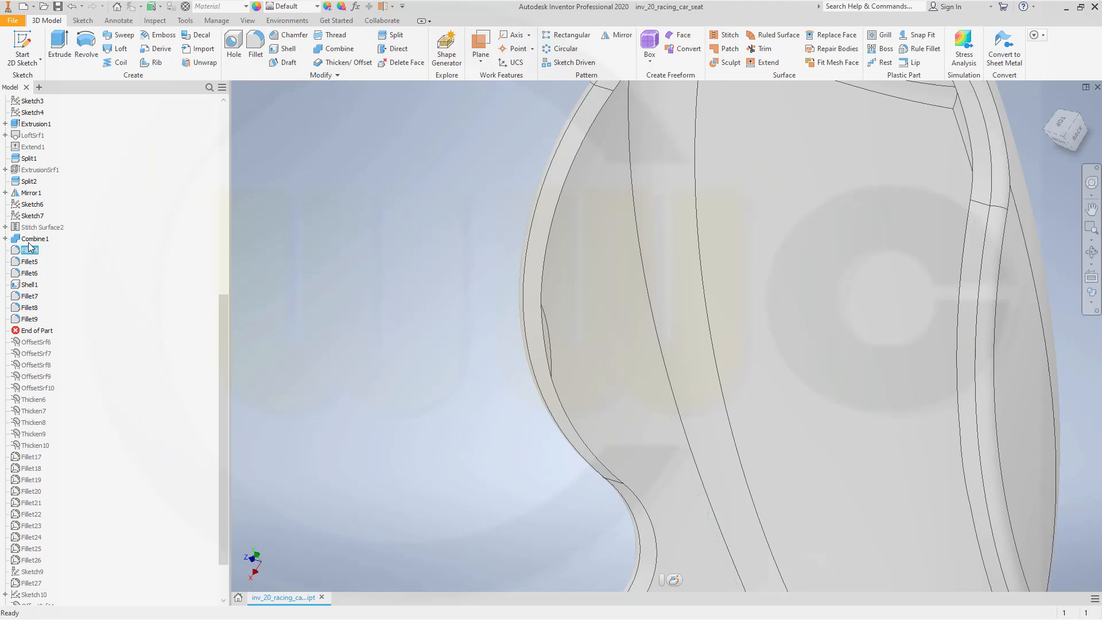
# Step: Edit Sketch1, set the diameter of the 540 mm side-profile arc to 520 mm, and finish the sketch
pyautogui.click(35, 238)
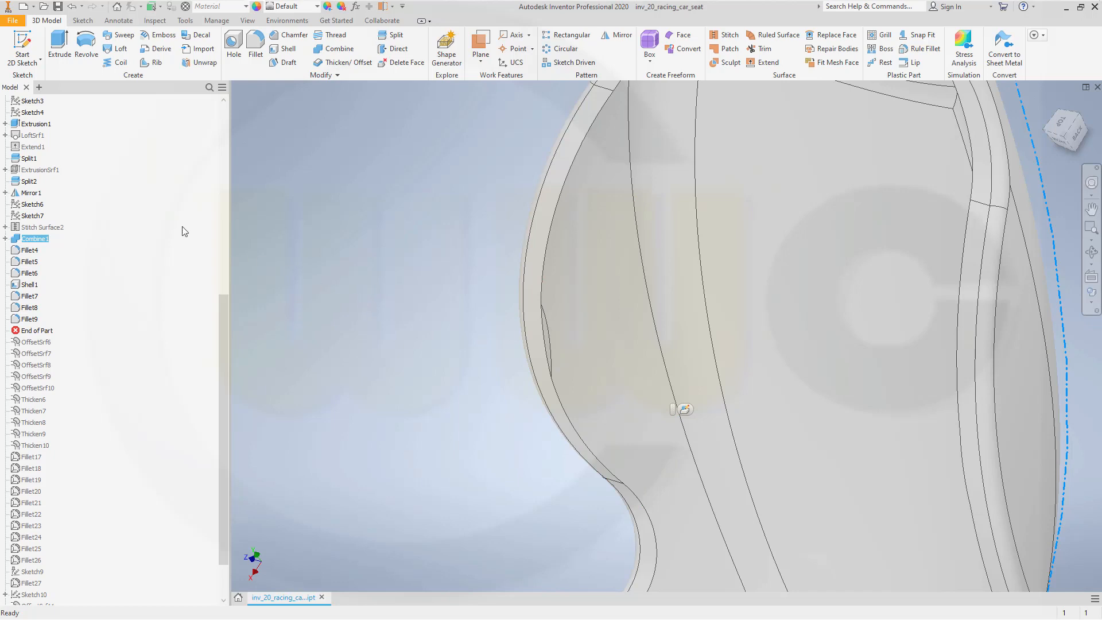
pyautogui.scroll(2, 121, 189)
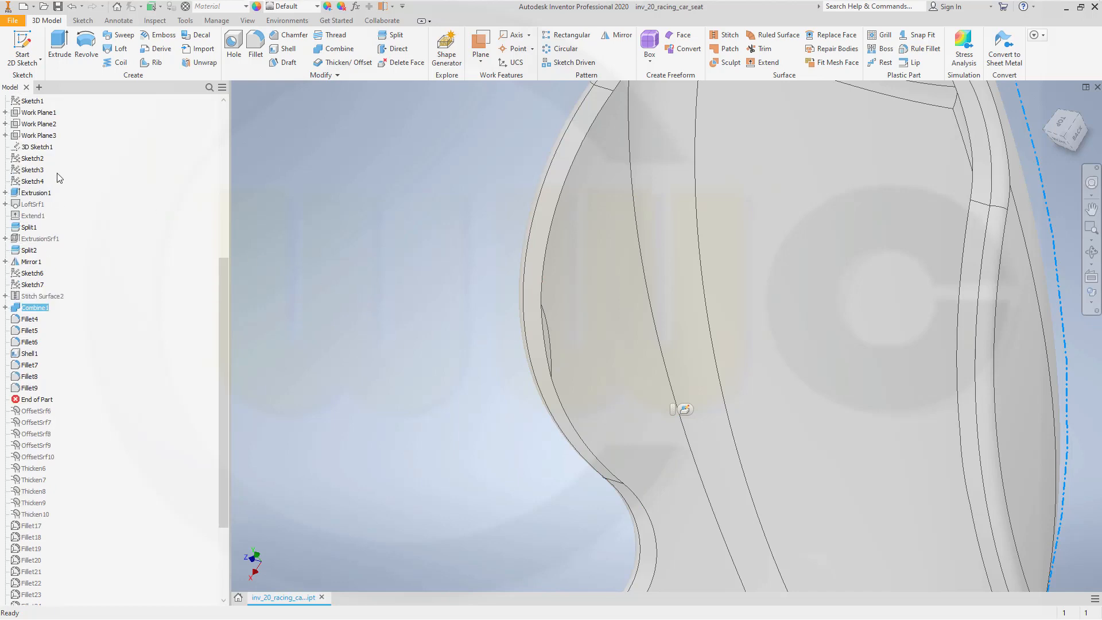
pyautogui.scroll(1, 52, 164)
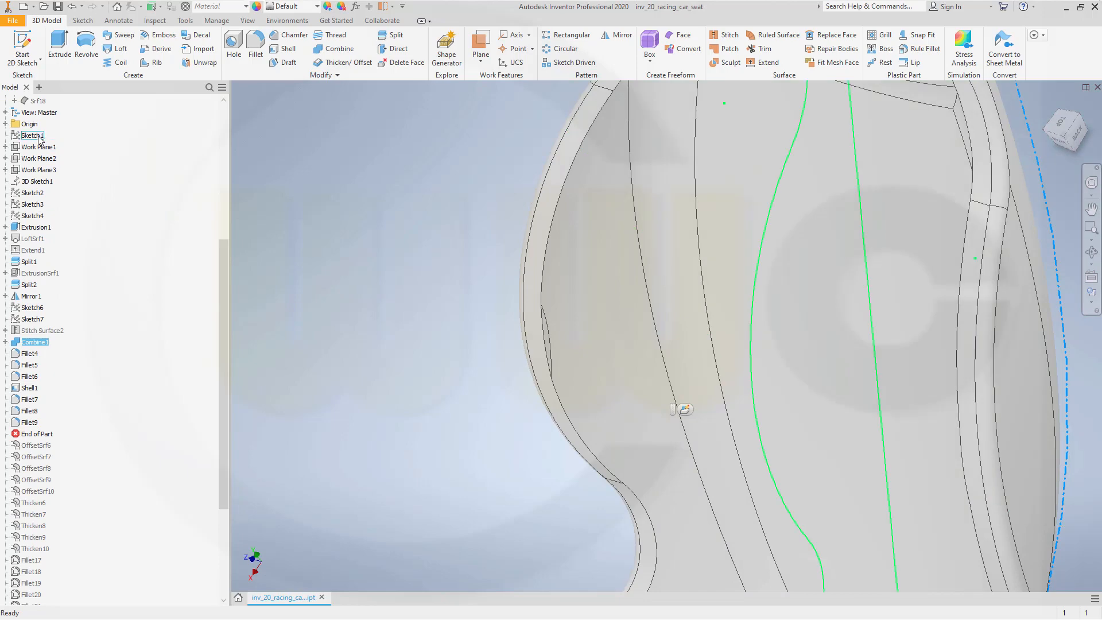
pyautogui.click(36, 136)
pyautogui.doubleClick(36, 136)
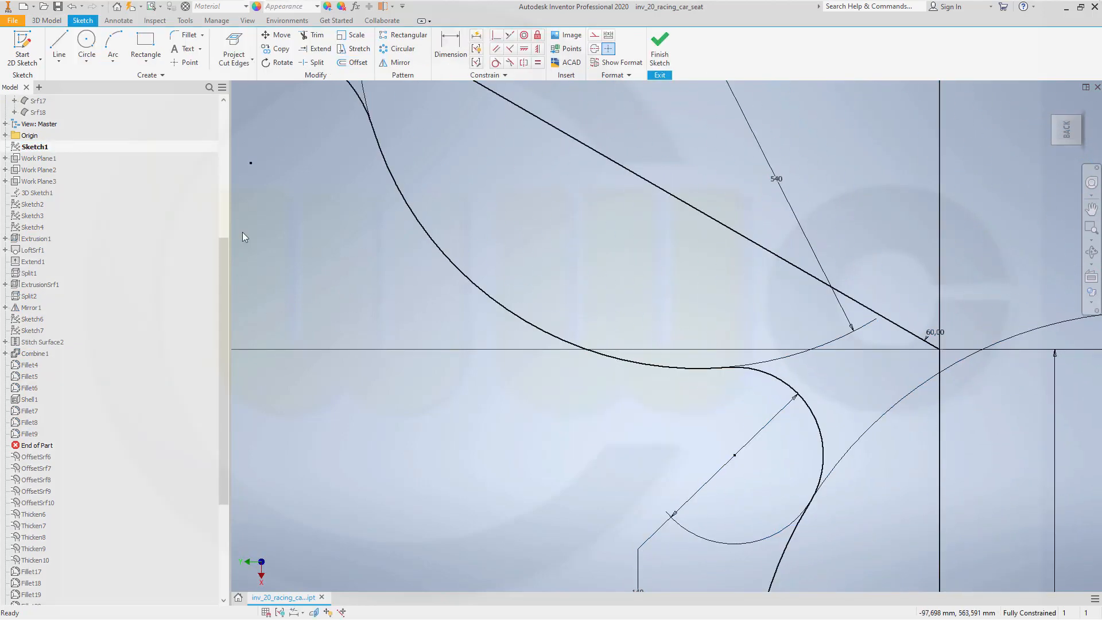
pyautogui.scroll(-4, 386, 256)
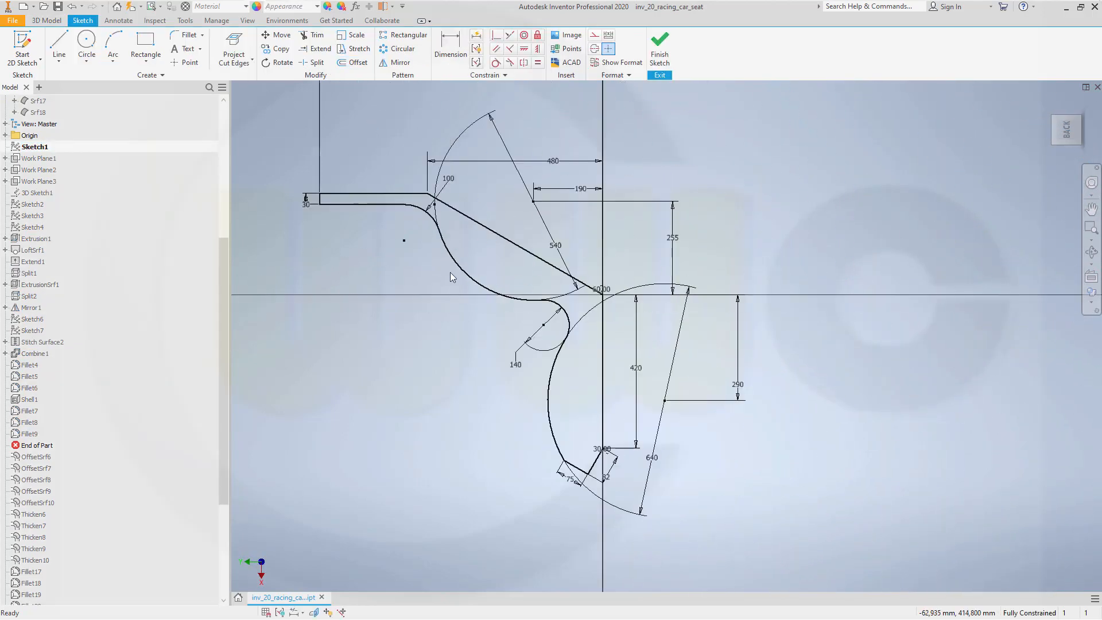
pyautogui.doubleClick(557, 247)
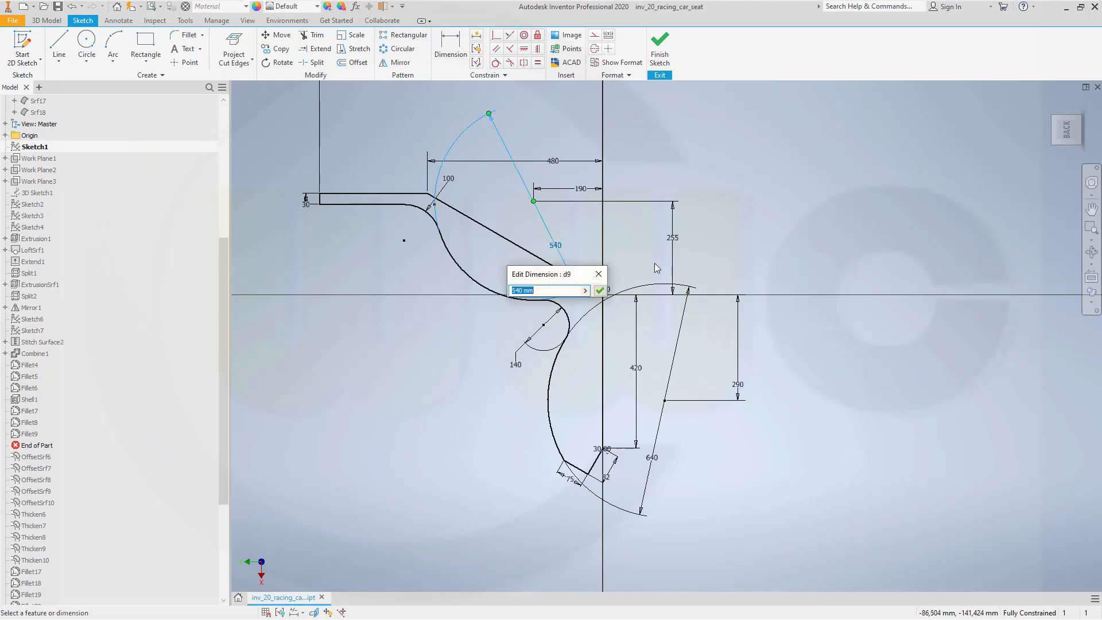
pyautogui.write('520')
pyautogui.press('Return')
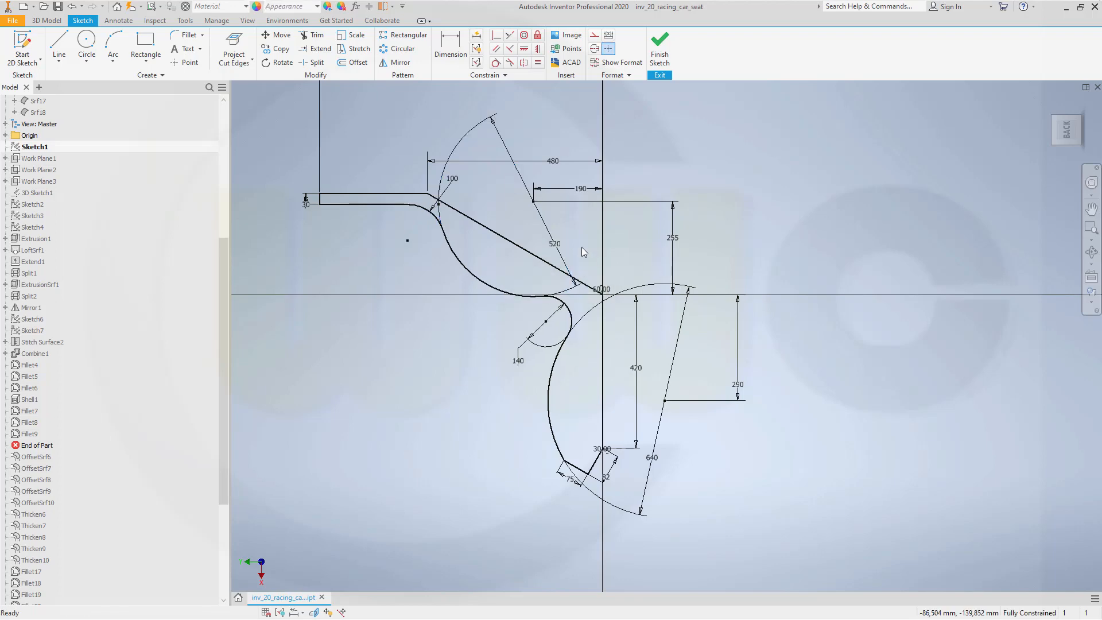
pyautogui.click(669, 64)
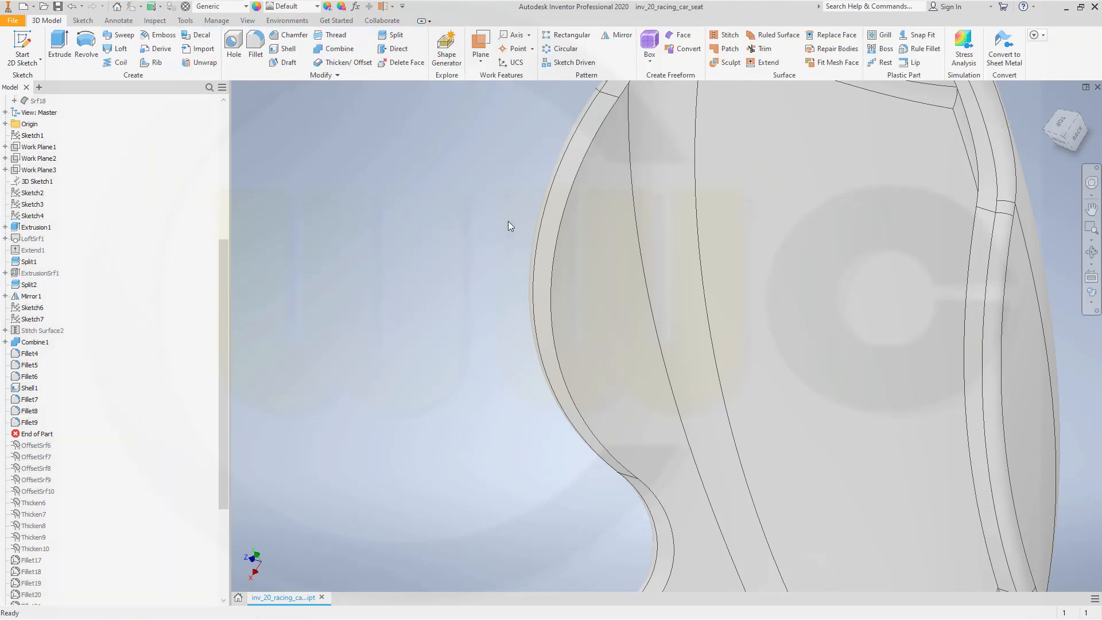
# Step: Fillet the complete inner rim edge chain of the seat with a 10 mm radius
pyautogui.scroll(-3, 671, 372)
pyautogui.moveTo(683, 298); pyautogui.dragTo(662, 182, button='middle')
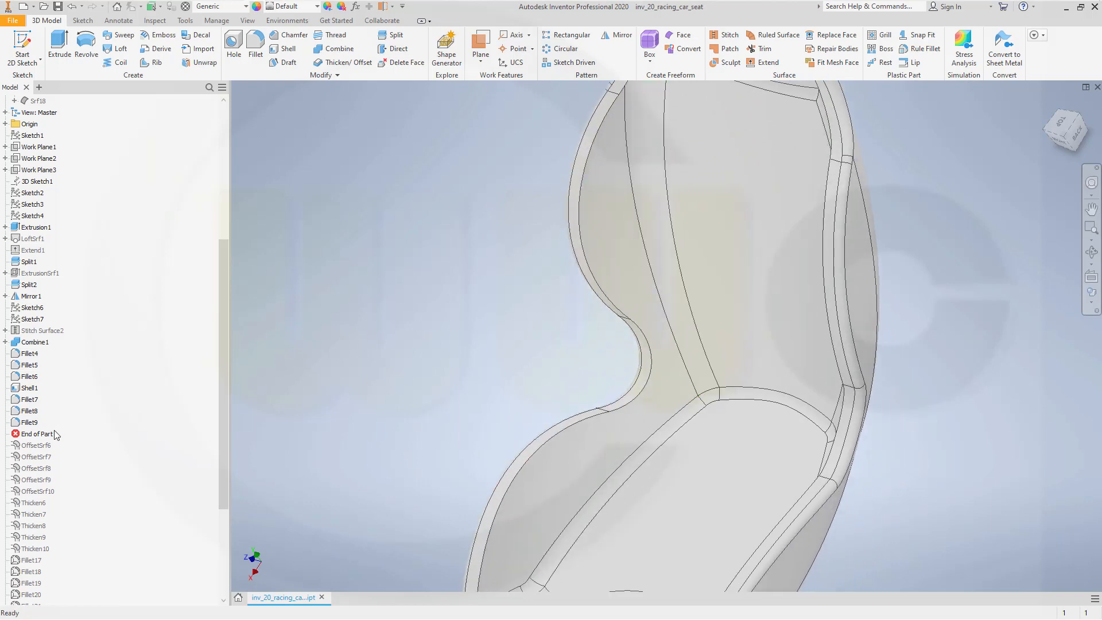
pyautogui.click(256, 47)
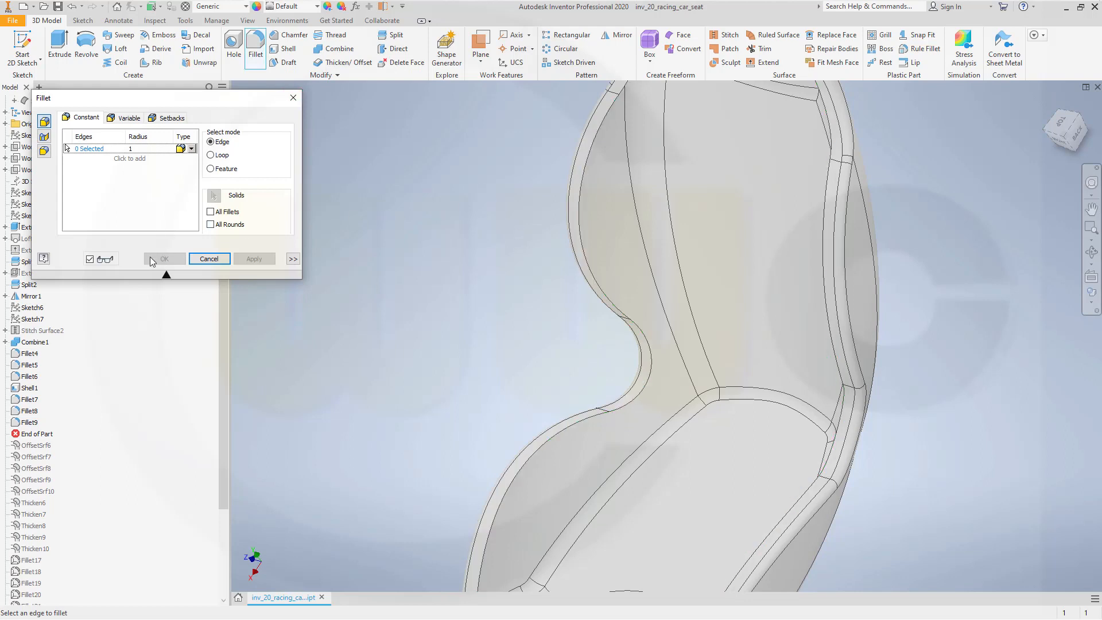
pyautogui.click(292, 259)
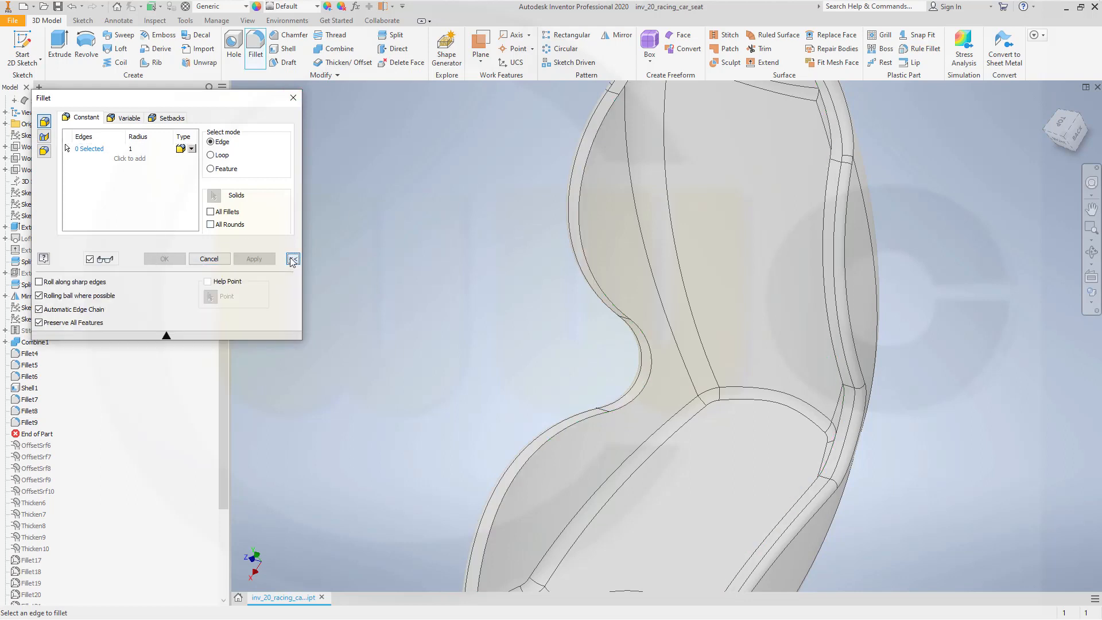
pyautogui.click(582, 185)
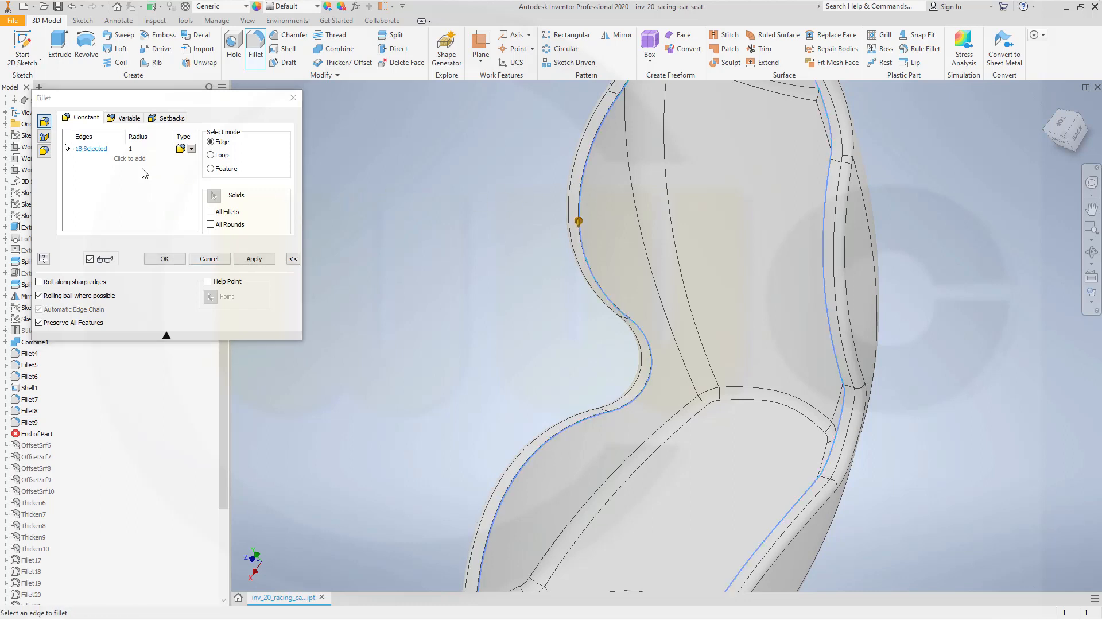
pyautogui.click(144, 150)
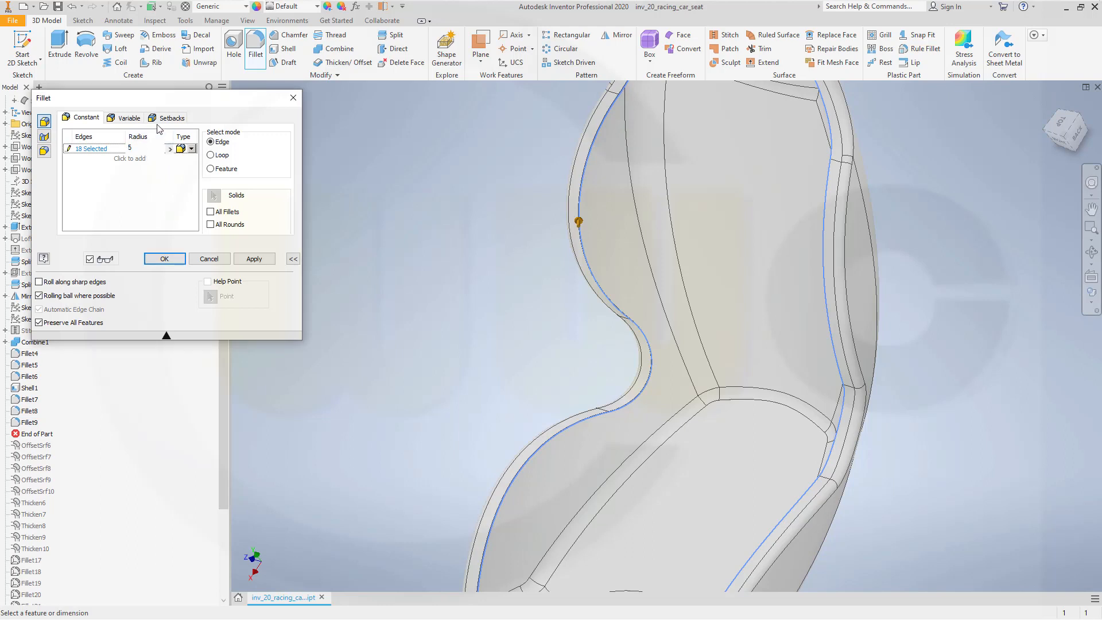
pyautogui.press('Tab')
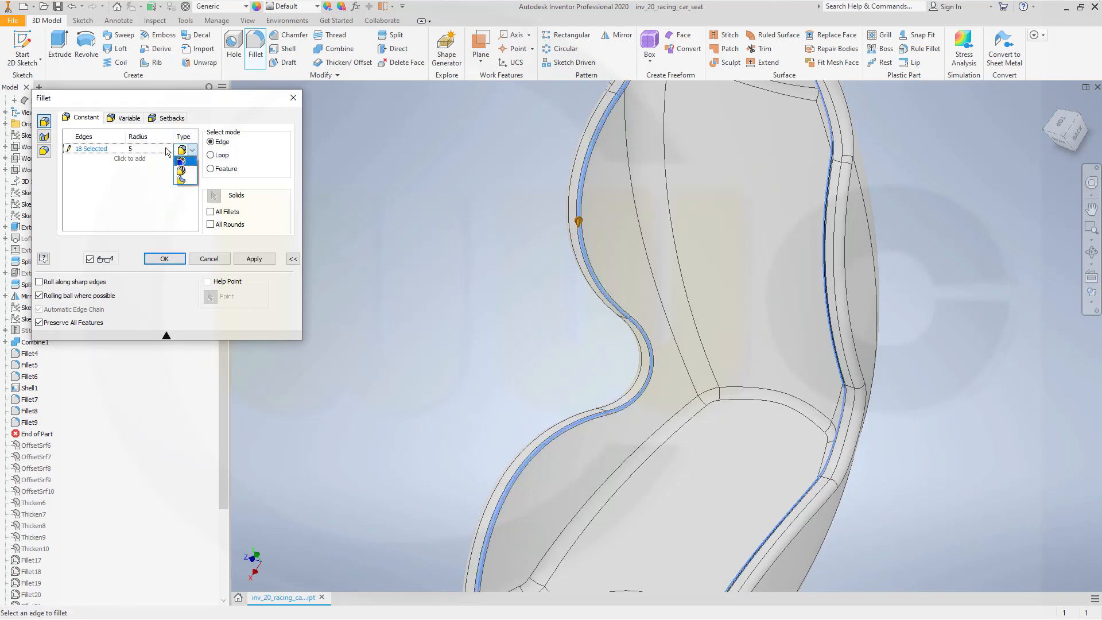
pyautogui.click(134, 148)
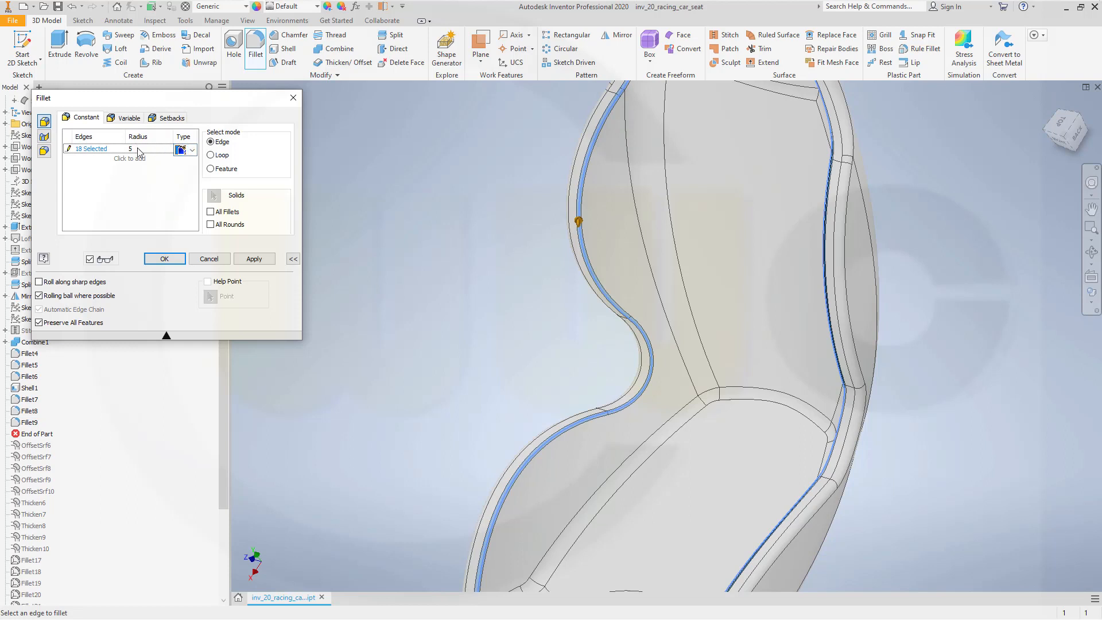
pyautogui.write('10')
pyautogui.press('Tab')
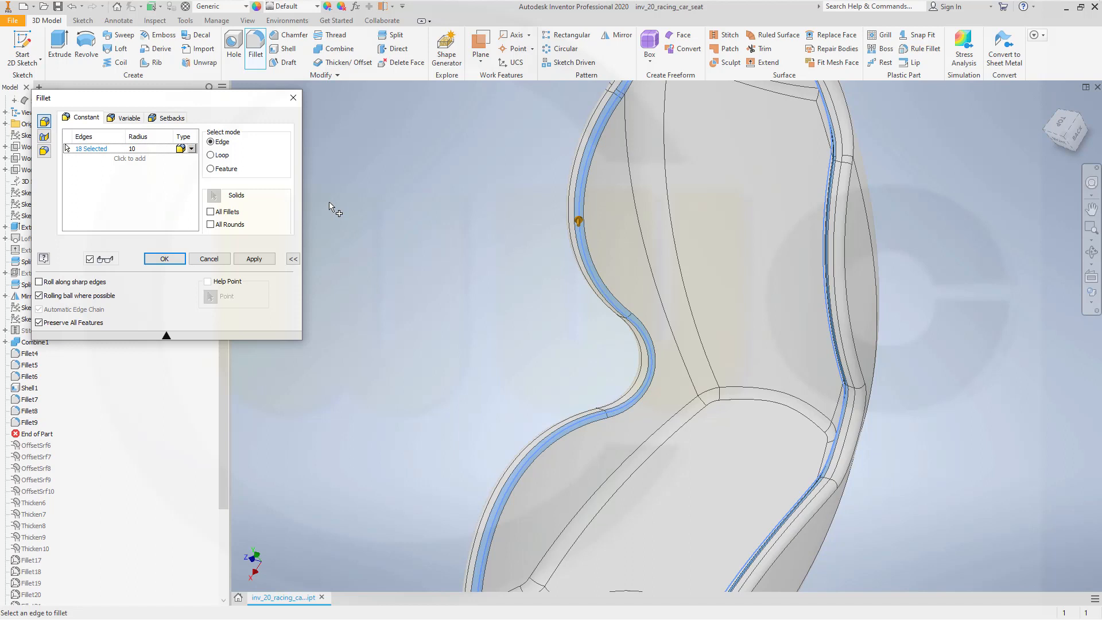
pyautogui.scroll(3, 369, 236)
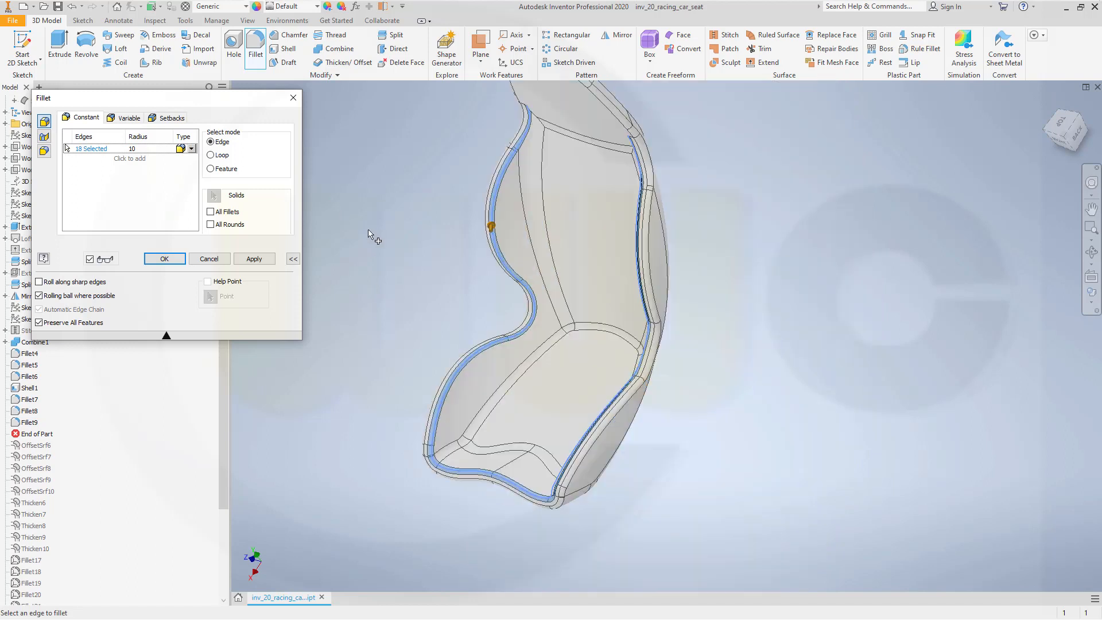
pyautogui.click(165, 259)
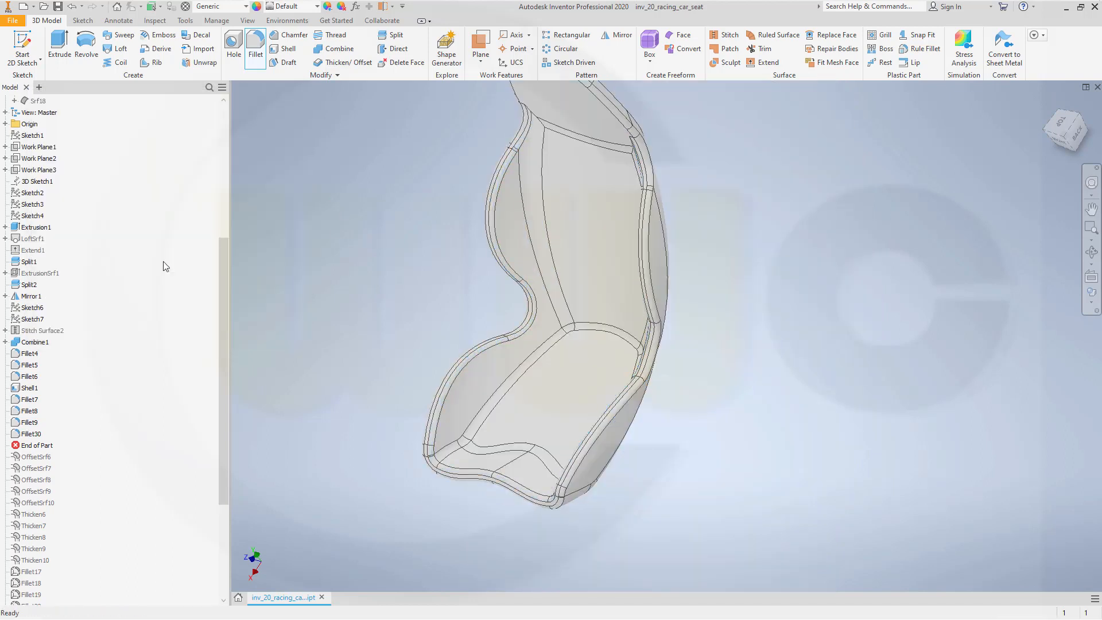
# Step: Try to move the End of Part marker below Fillet29, check the reported feature errors, and cancel the reorder
pyautogui.scroll(2, 402, 310)
pyautogui.moveTo(436, 334); pyautogui.dragTo(518, 381, button='middle')
pyautogui.keyDown('shift'); pyautogui.moveTo(518, 381); pyautogui.dragTo(539, 360, button='middle'); pyautogui.keyUp('shift')
pyautogui.moveTo(228, 394); pyautogui.dragTo(232, 490)
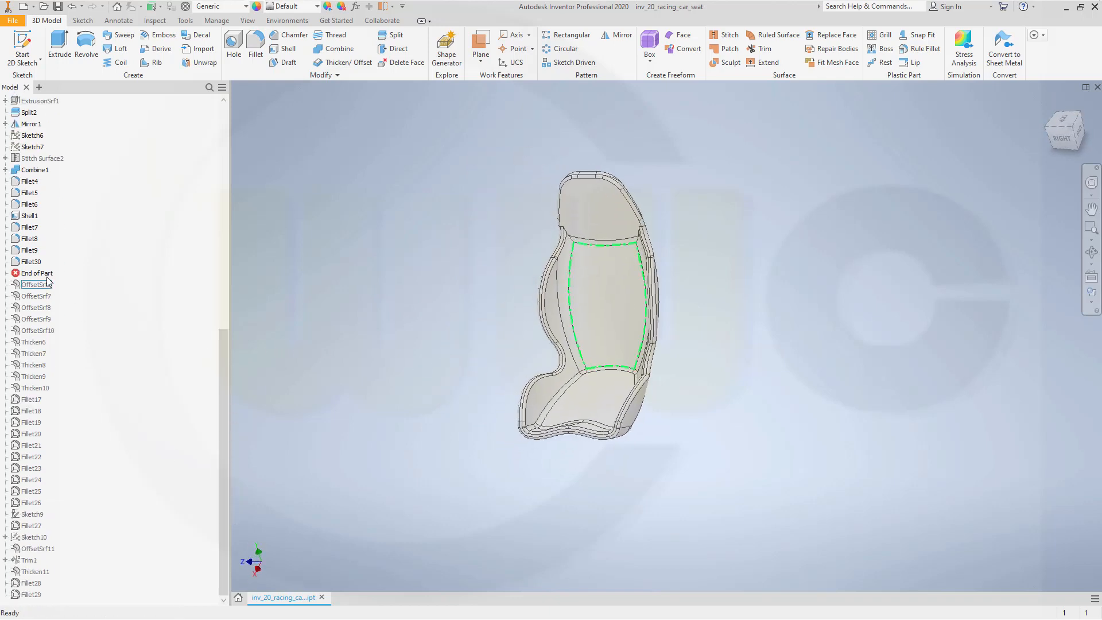
pyautogui.moveTo(36, 273); pyautogui.dragTo(87, 602)
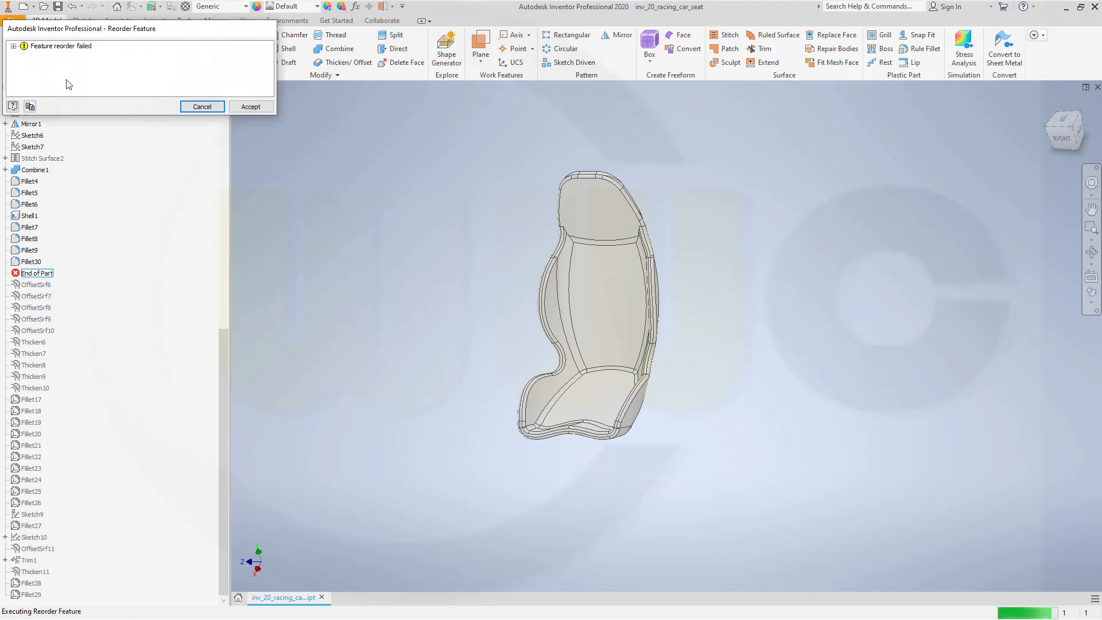
pyautogui.click(14, 46)
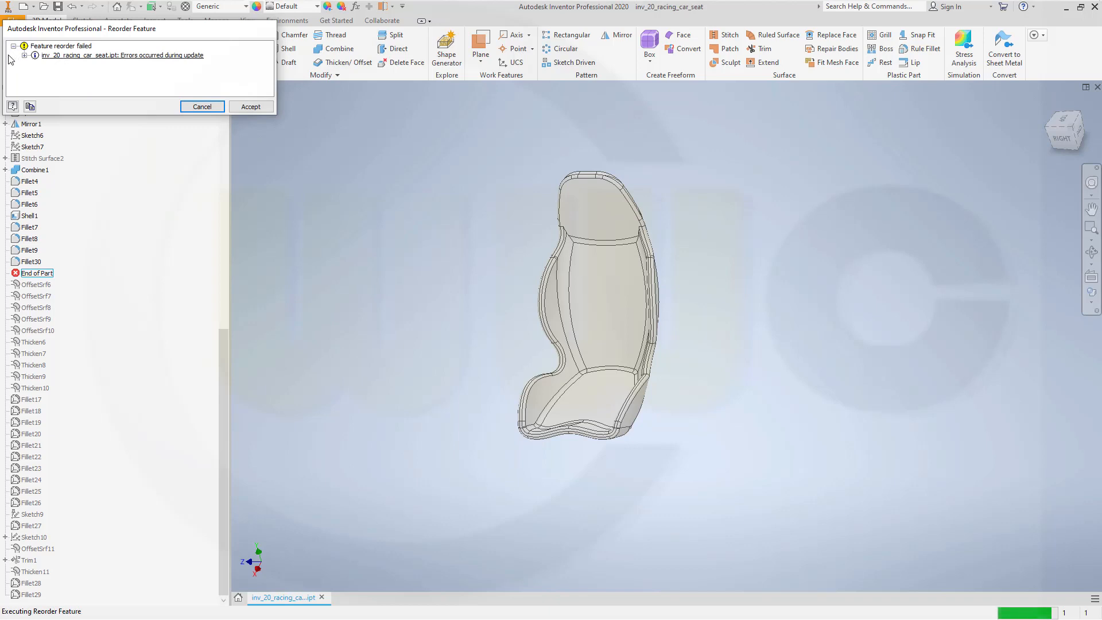
pyautogui.click(25, 55)
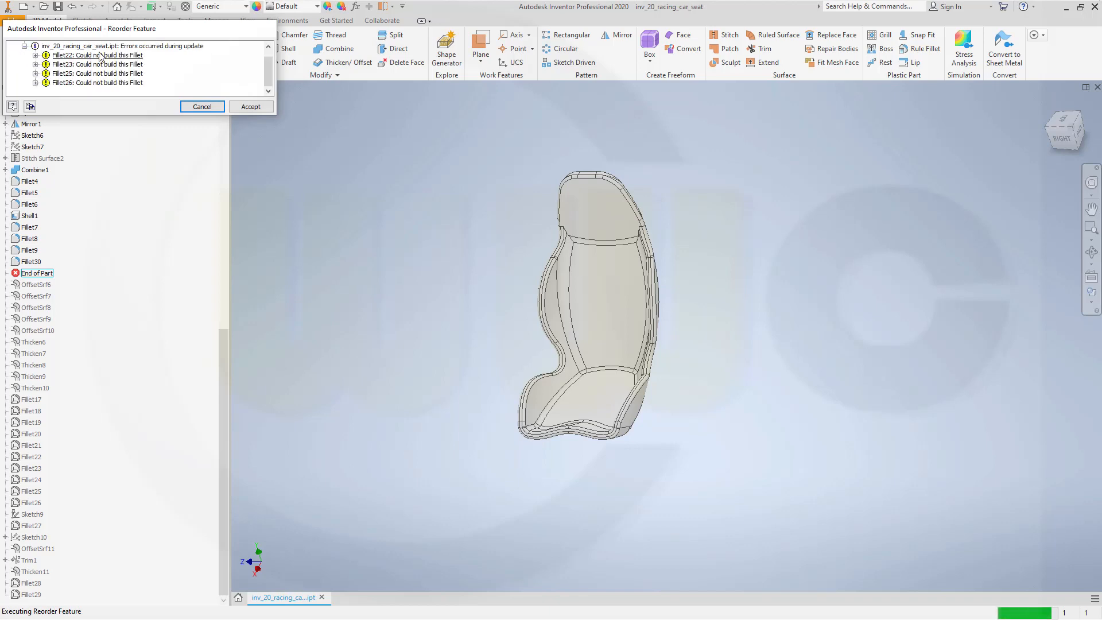
pyautogui.click(225, 390)
pyautogui.click(206, 106)
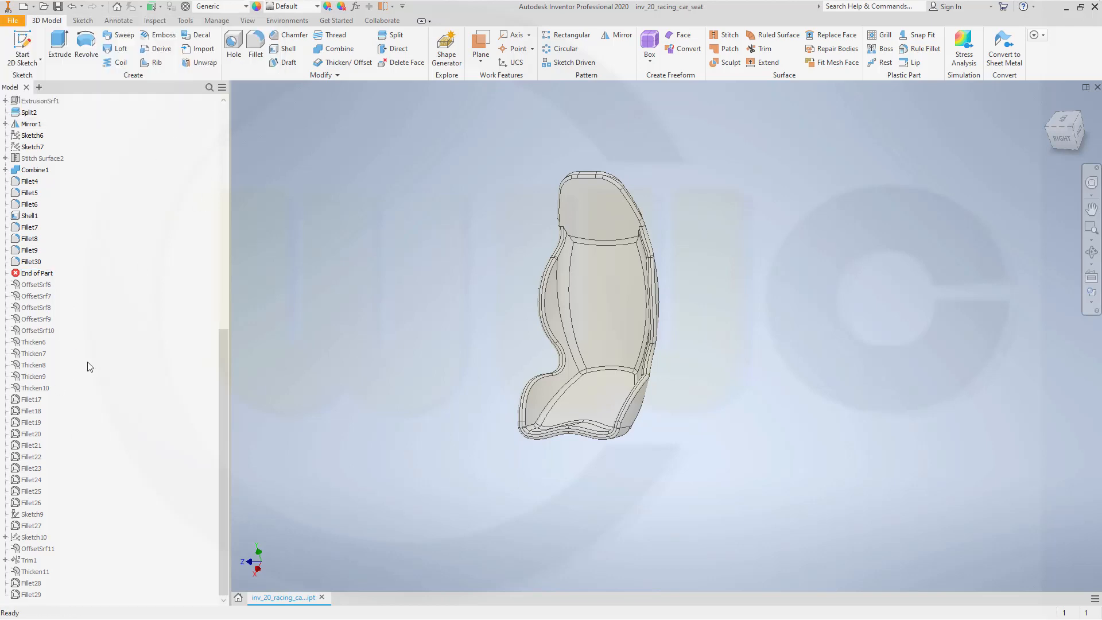
pyautogui.click(33, 457)
pyautogui.keyDown('shift'); pyautogui.click(33, 504); pyautogui.keyUp('shift')
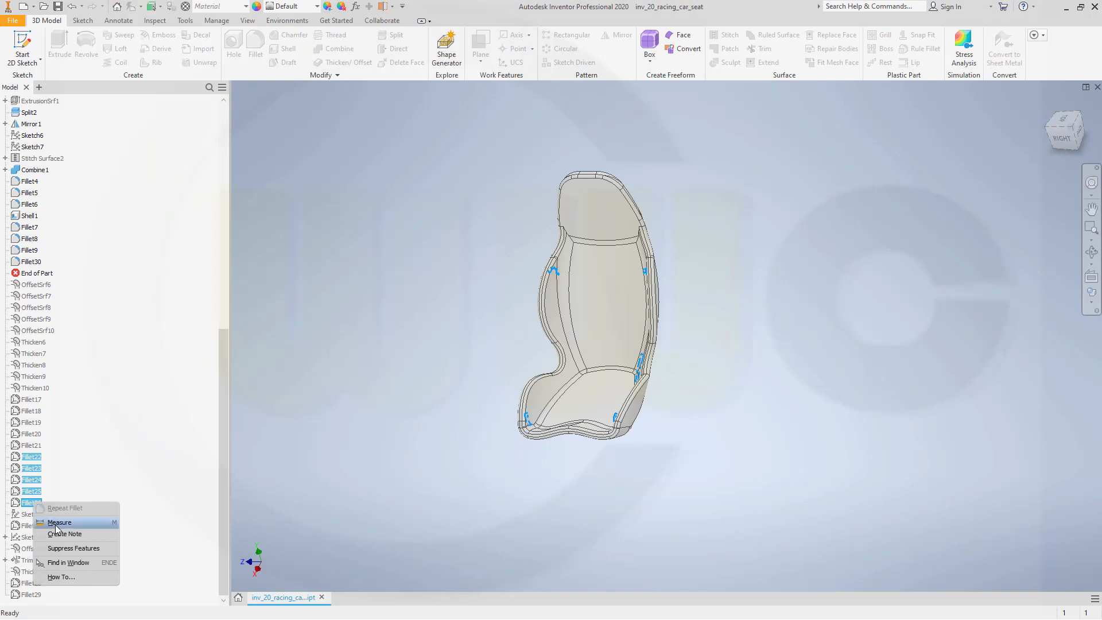
pyautogui.click(81, 412)
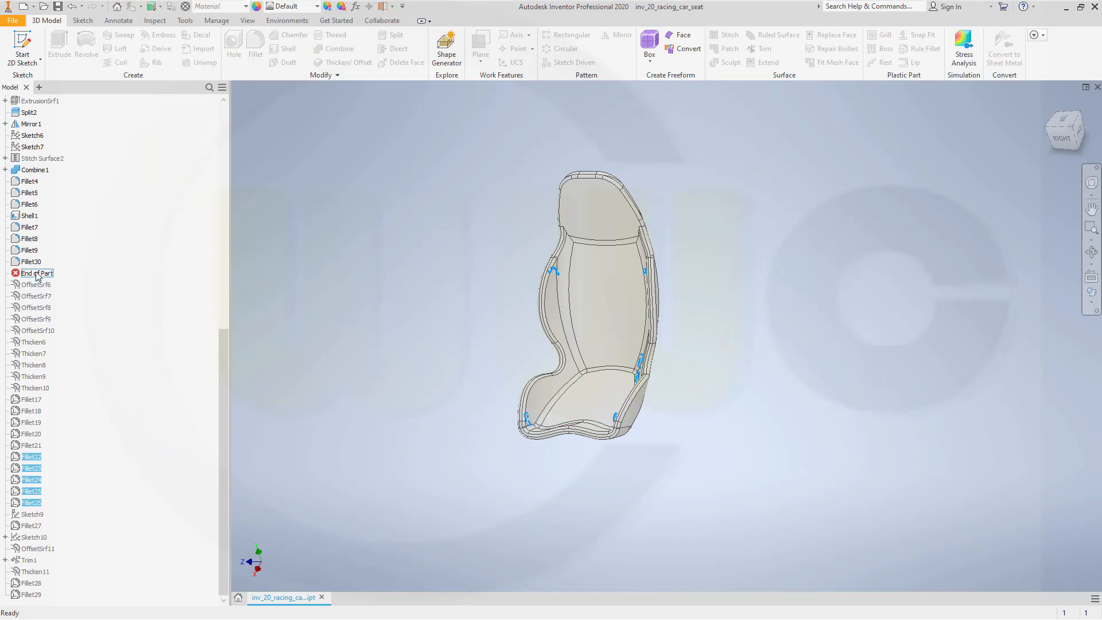
# Step: Move the End of Part marker just below Fillet26, accepting the errors, and delete Fillet22, Fillet23, Fillet25 and Fillet26
pyautogui.moveTo(37, 276); pyautogui.dragTo(41, 505)
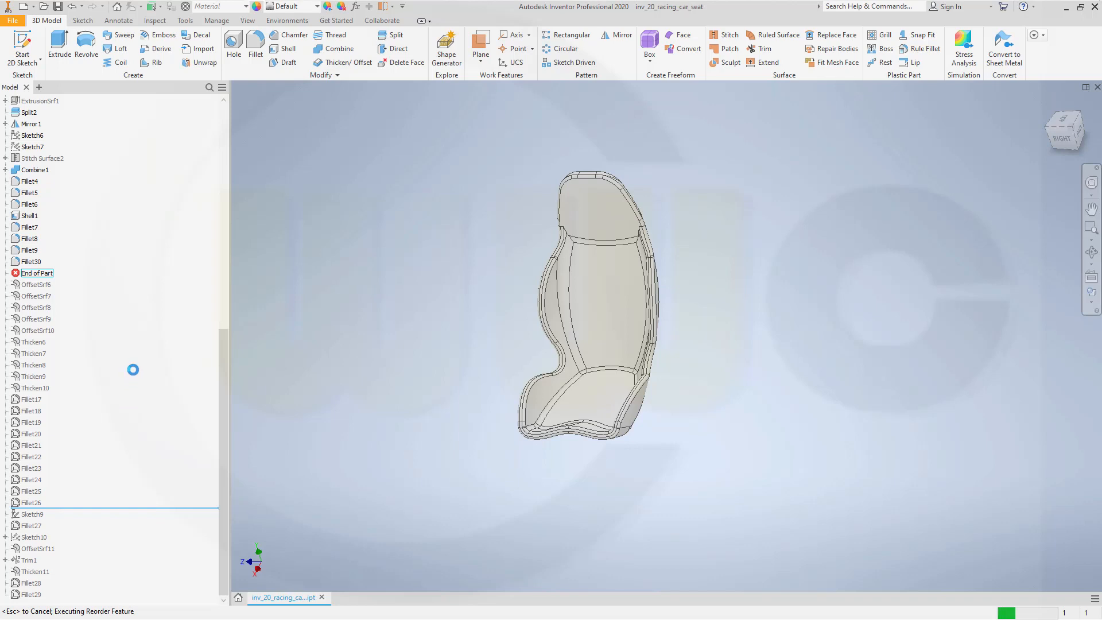
pyautogui.click(250, 107)
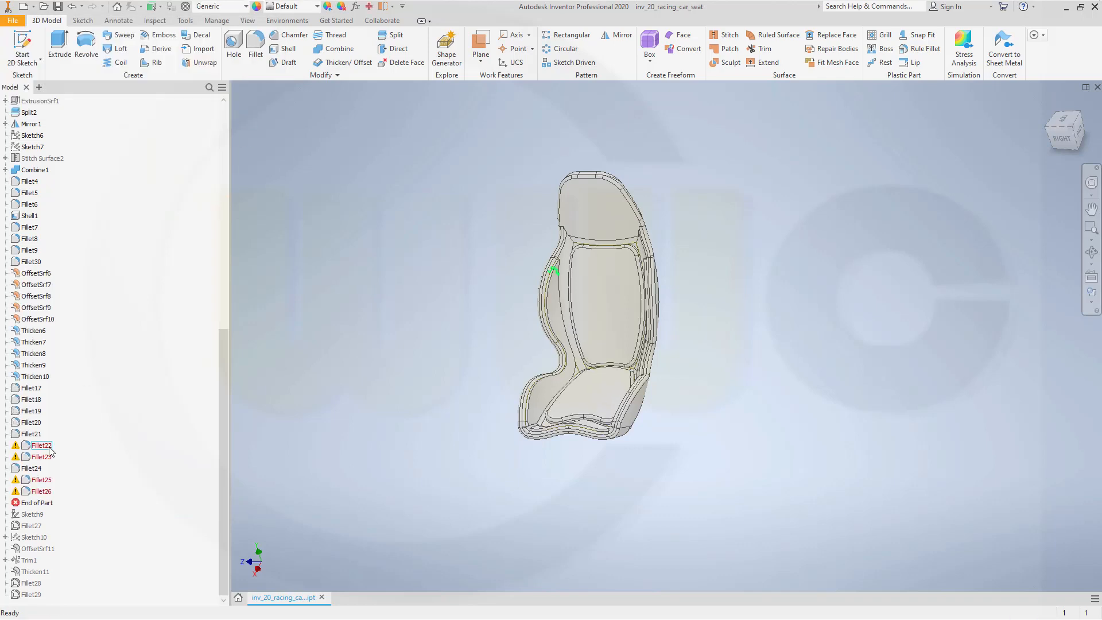
pyautogui.click(46, 447)
pyautogui.keyDown('ctrl'); pyautogui.click(45, 457); pyautogui.keyUp('ctrl')
pyautogui.keyDown('ctrl'); pyautogui.click(45, 480); pyautogui.keyUp('ctrl')
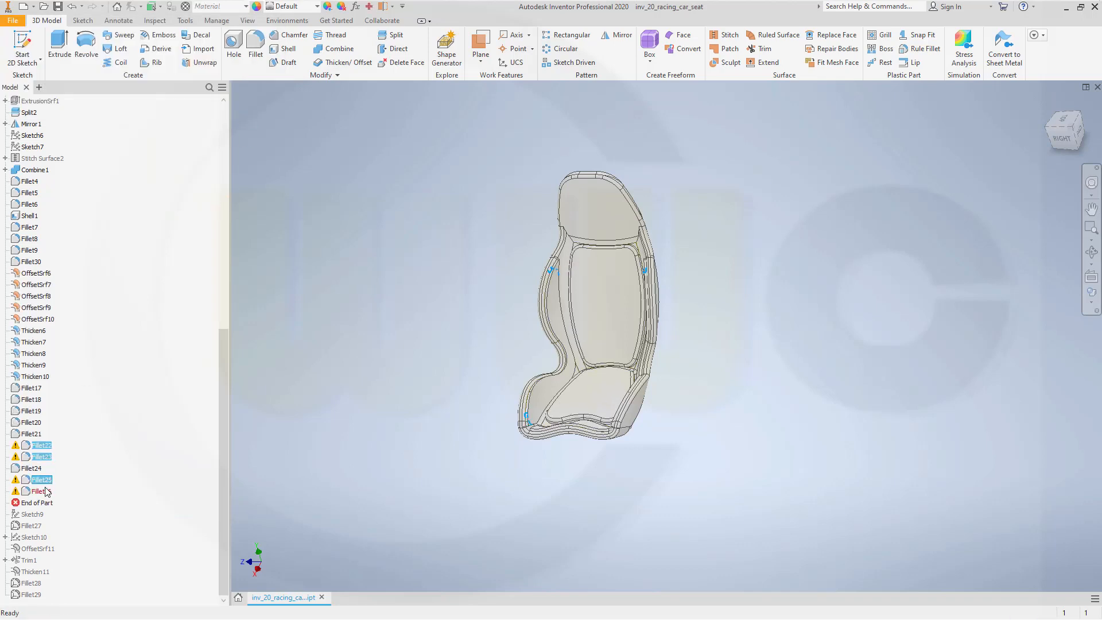
pyautogui.keyDown('ctrl'); pyautogui.click(46, 492); pyautogui.keyUp('ctrl')
pyautogui.rightClick(46, 495)
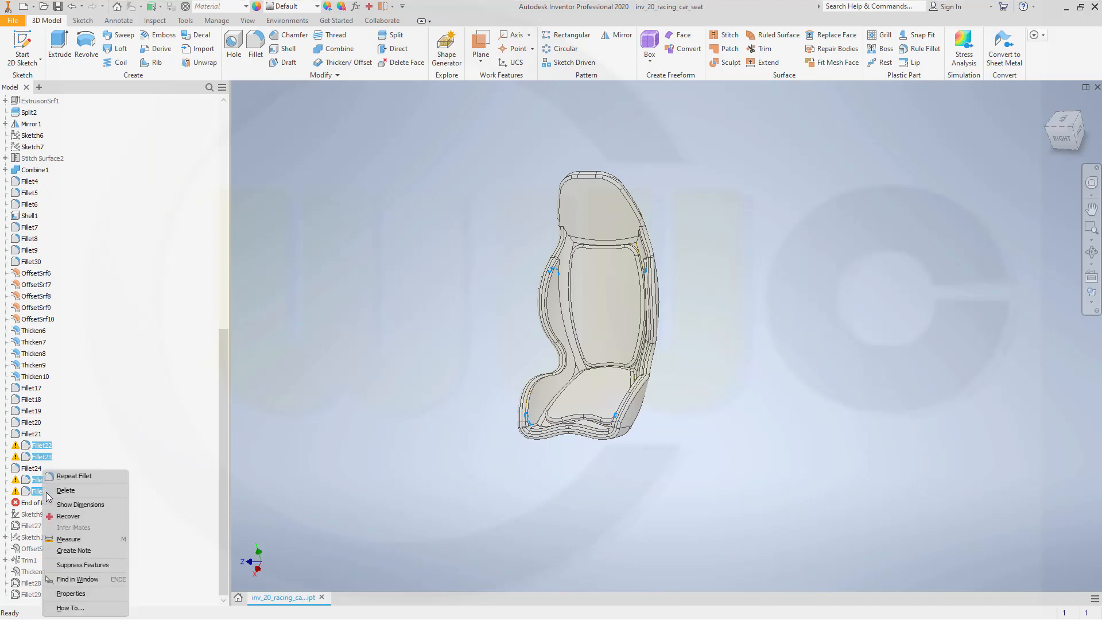
pyautogui.click(66, 490)
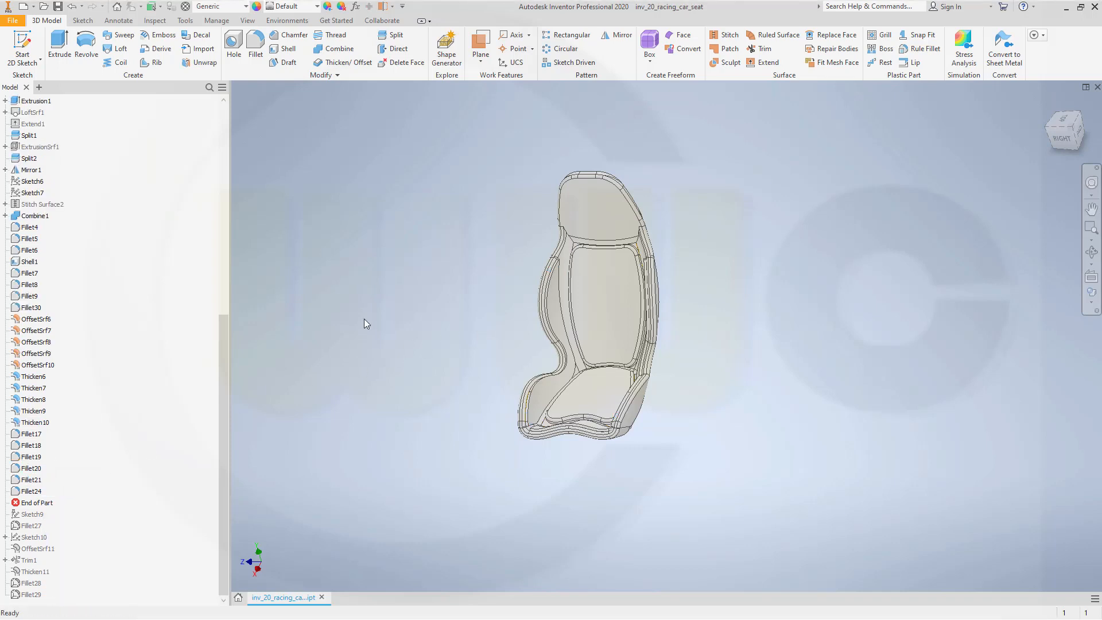
# Step: Hide the Solid1 seat shell body so that only the padding bodies are shown
pyautogui.scroll(9, 52, 172)
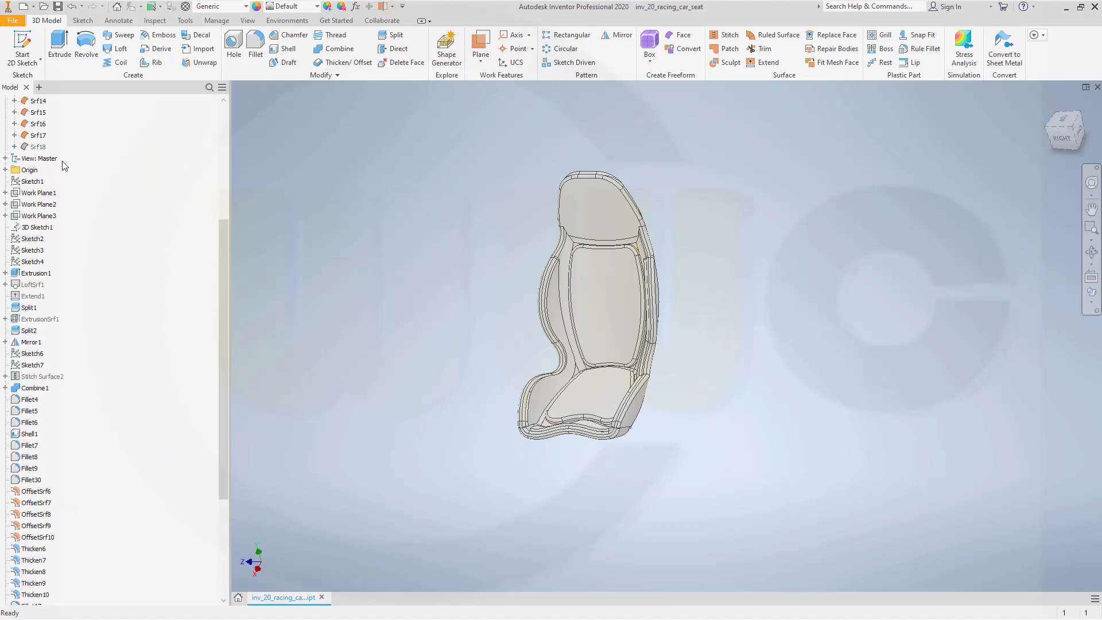
pyautogui.rightClick(35, 124)
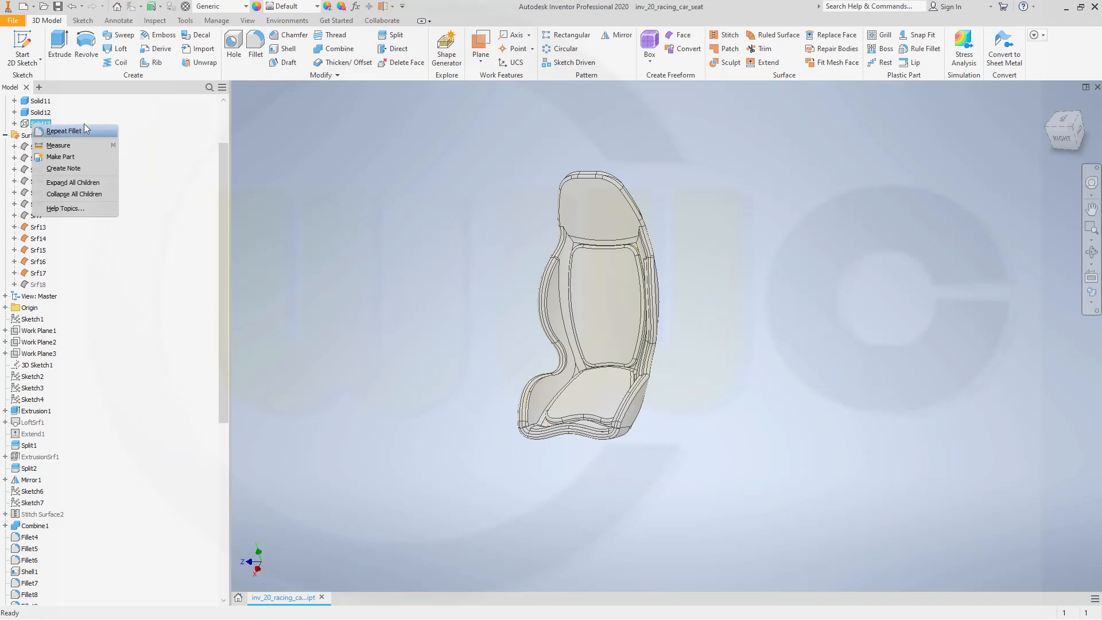
pyautogui.click(97, 117)
pyautogui.rightClick(40, 126)
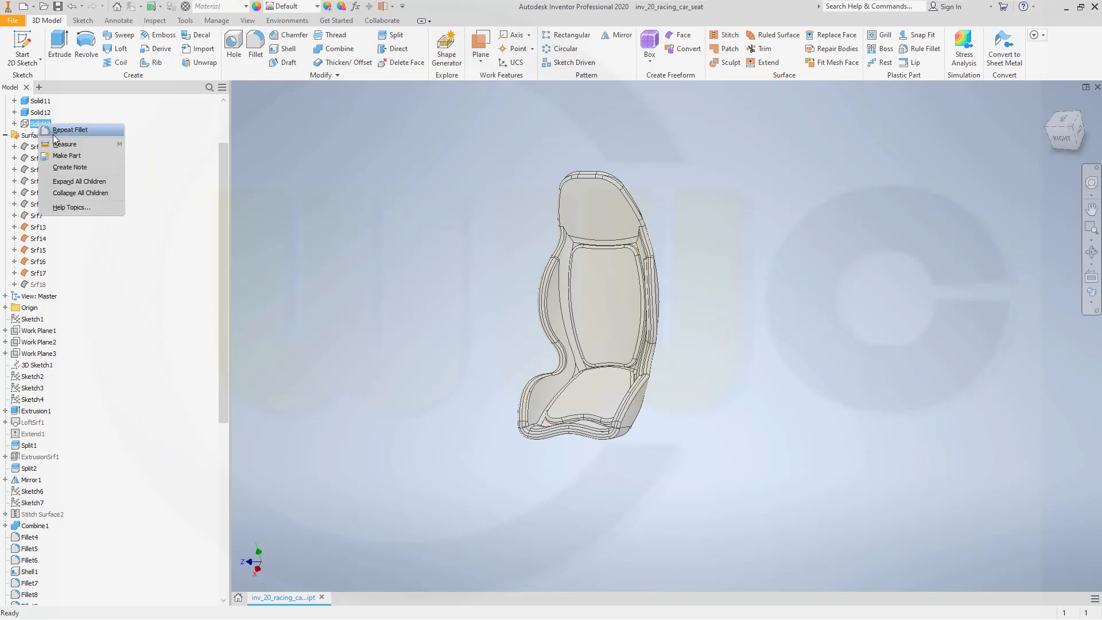
pyautogui.click(126, 132)
pyautogui.scroll(2, 83, 132)
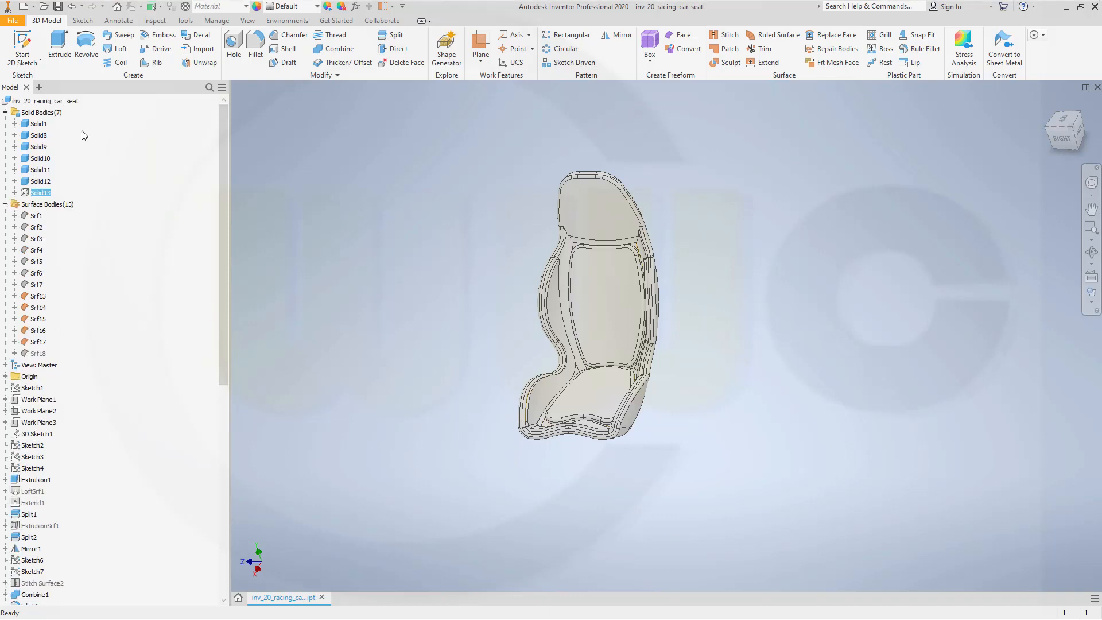
pyautogui.rightClick(39, 124)
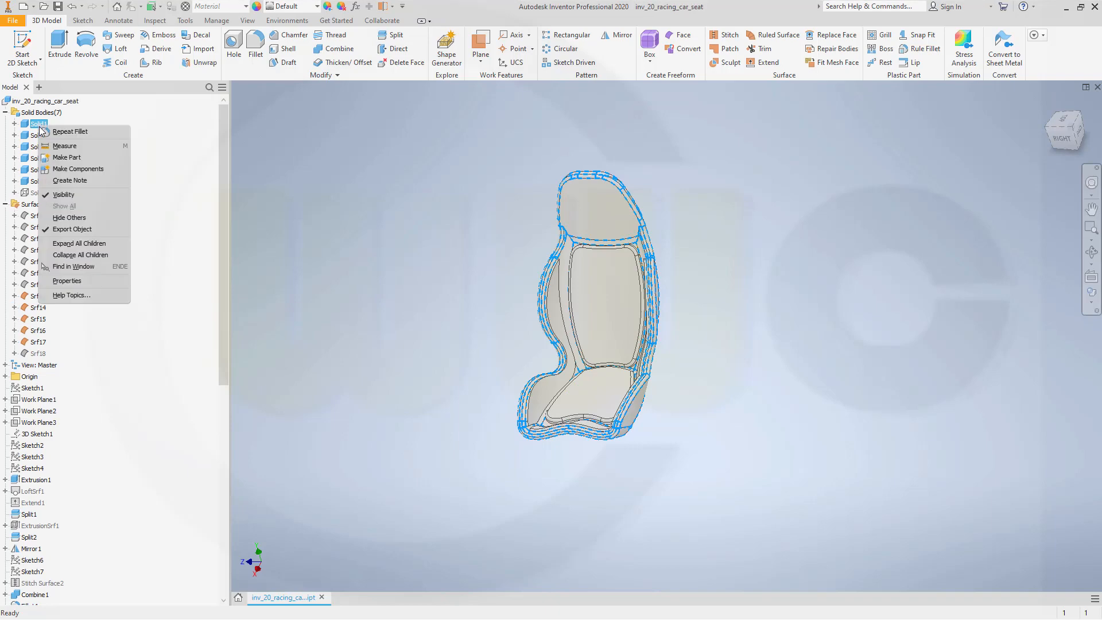
pyautogui.click(63, 195)
pyautogui.scroll(-5, 417, 309)
pyautogui.scroll(5, 501, 332)
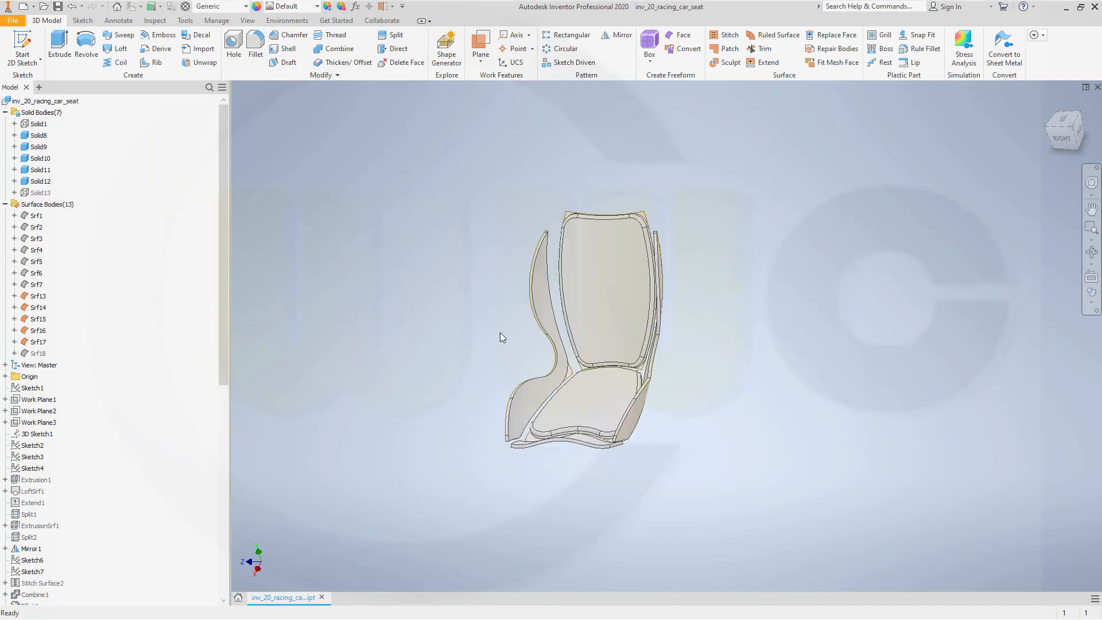
# Step: Start a 30 mm constant-radius fillet and select the two outer corner edges of the front pad
pyautogui.scroll(3, 500, 333)
pyautogui.scroll(2, 575, 359)
pyautogui.keyDown('shift'); pyautogui.moveTo(576, 384); pyautogui.dragTo(642, 252, button='middle'); pyautogui.keyUp('shift')
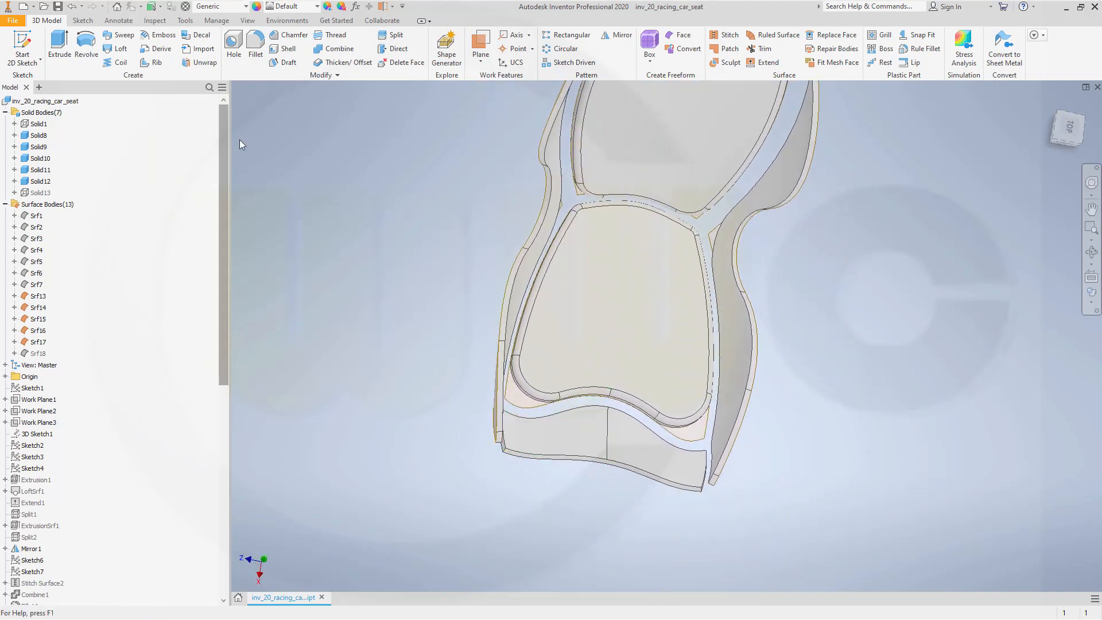
pyautogui.click(254, 48)
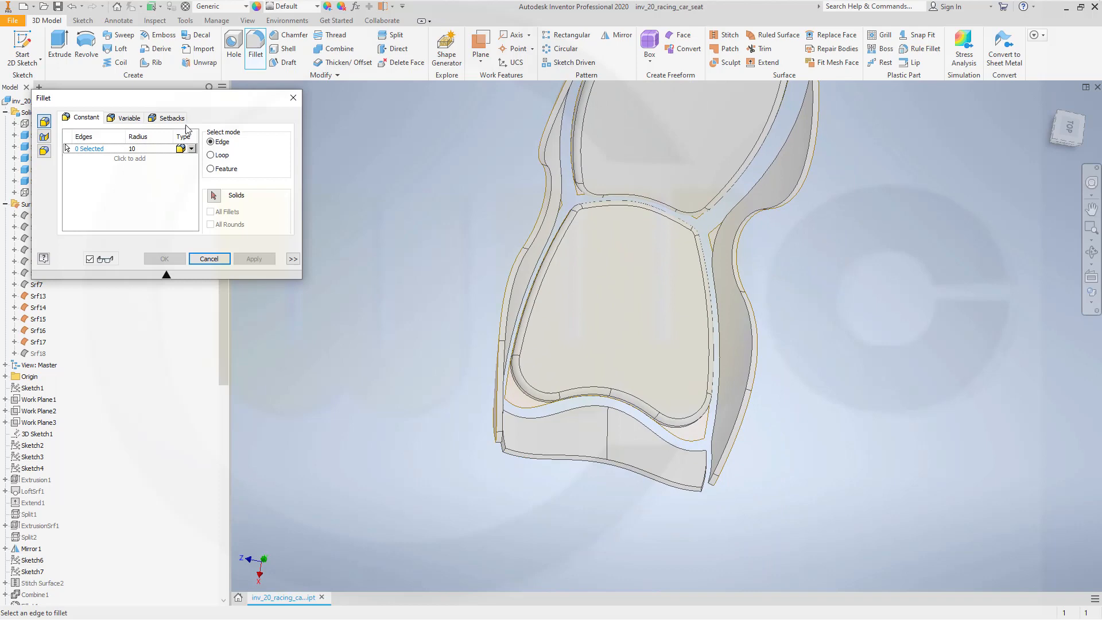
pyautogui.click(155, 148)
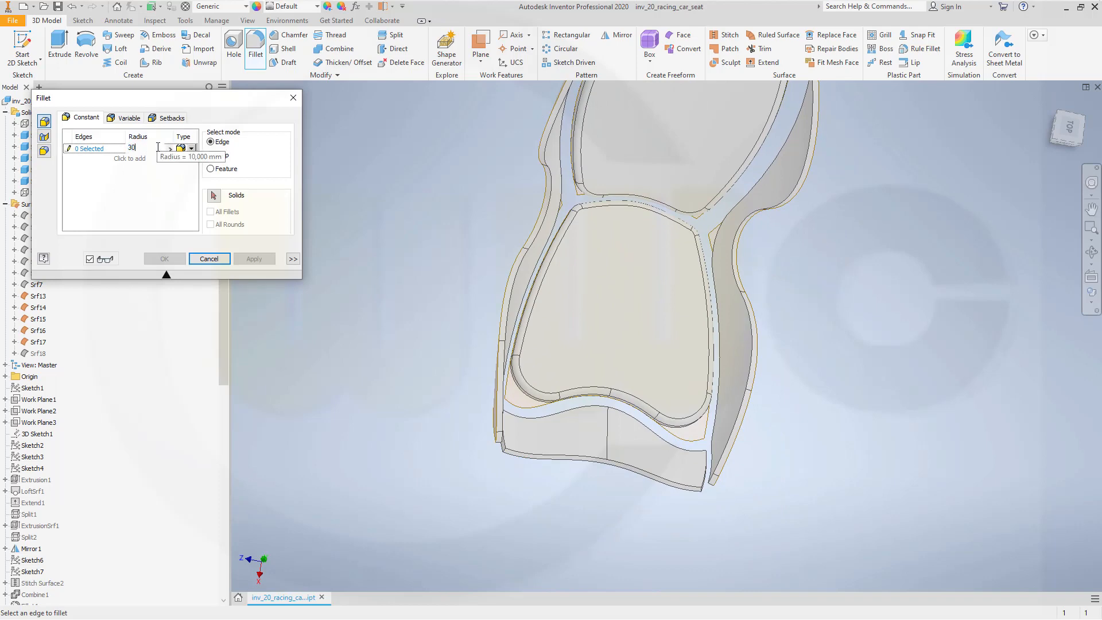
pyautogui.write('30')
pyautogui.scroll(-5, 500, 451)
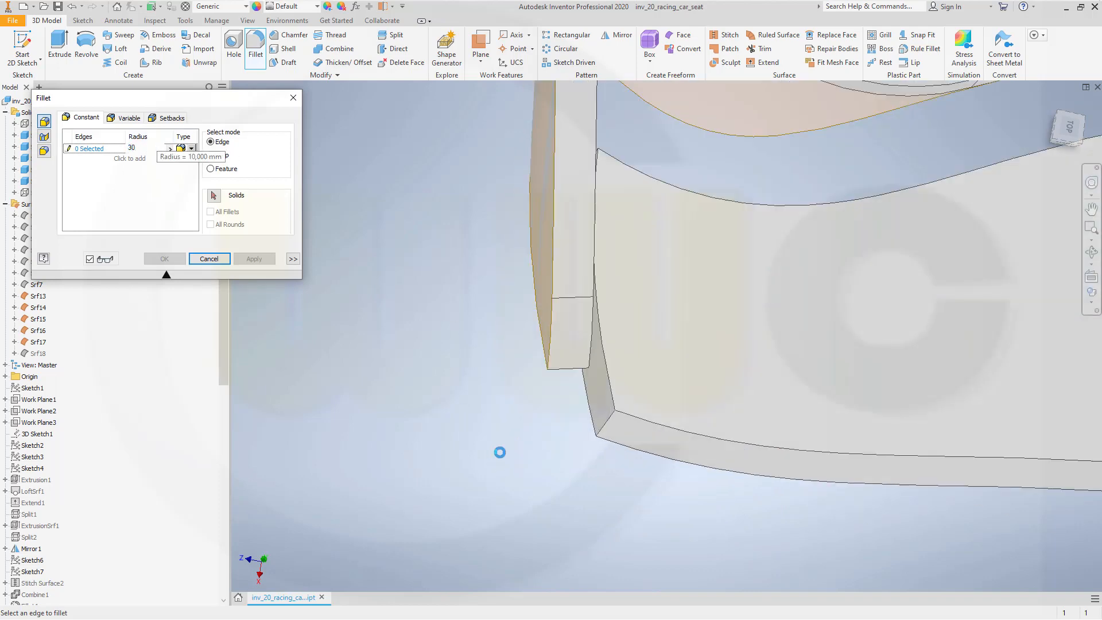
pyautogui.click(611, 426)
pyautogui.scroll(5, 746, 488)
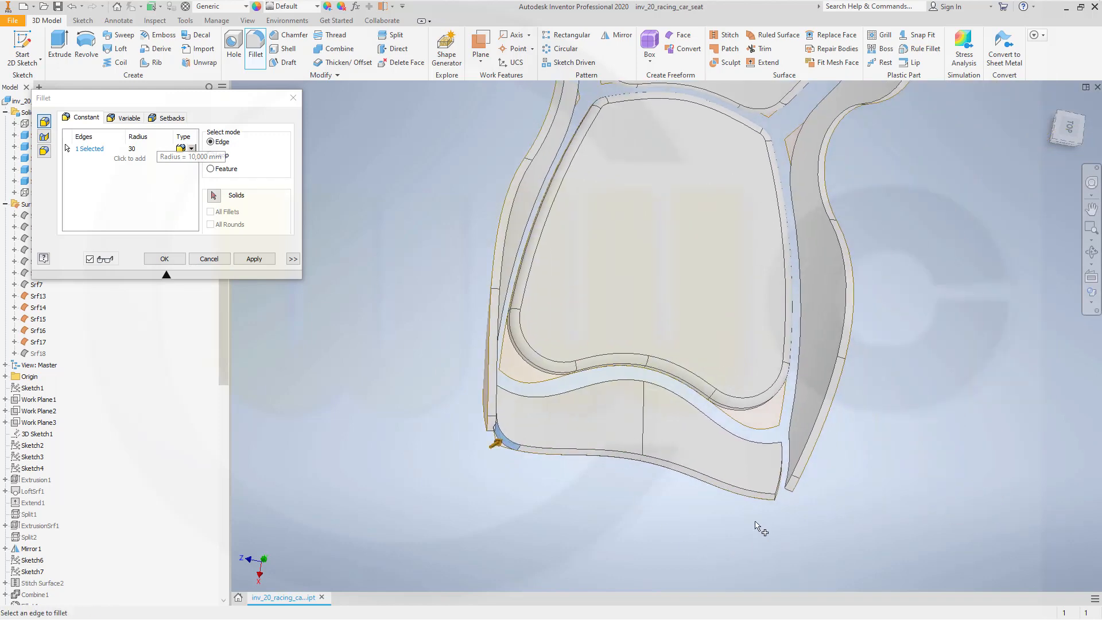
pyautogui.click(775, 500)
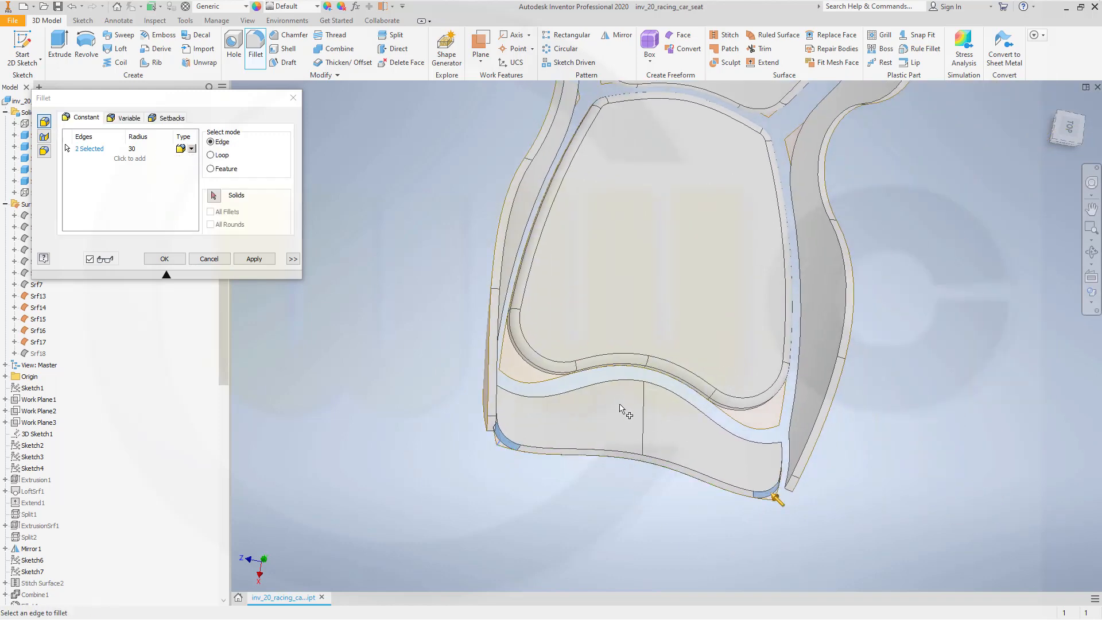
# Step: Add the front pad's two corner edges nearest the seat cushion to the 30 mm fillet and apply it
pyautogui.scroll(-5, 610, 326)
pyautogui.scroll(5, 610, 326)
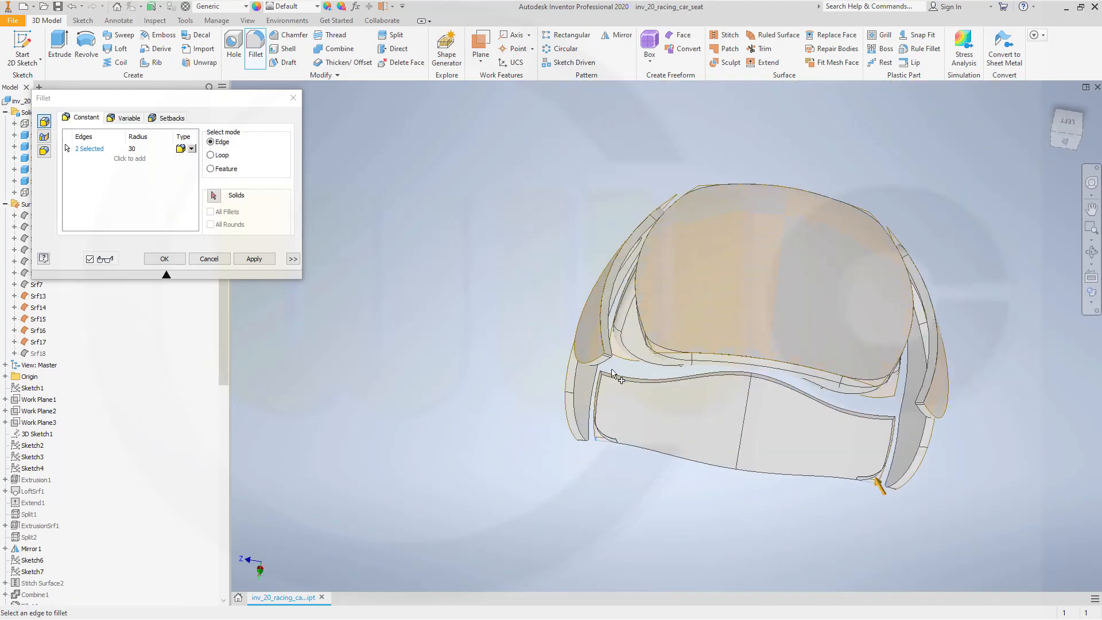
pyautogui.scroll(-4, 597, 385)
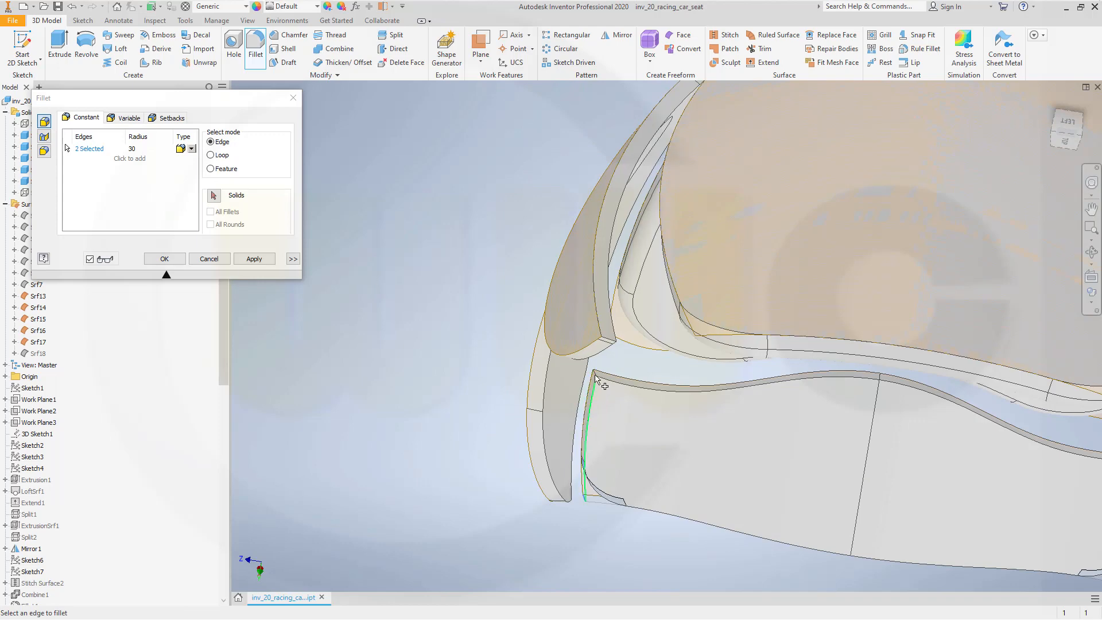
pyautogui.scroll(-4, 596, 374)
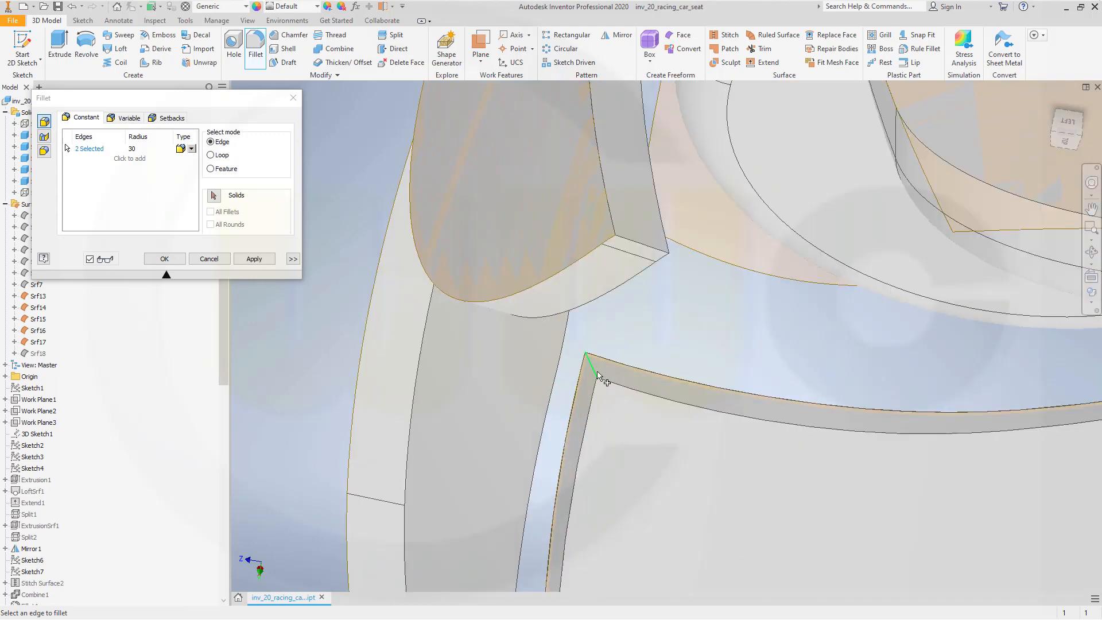
pyautogui.click(597, 372)
pyautogui.scroll(4, 746, 454)
pyautogui.scroll(-3, 790, 445)
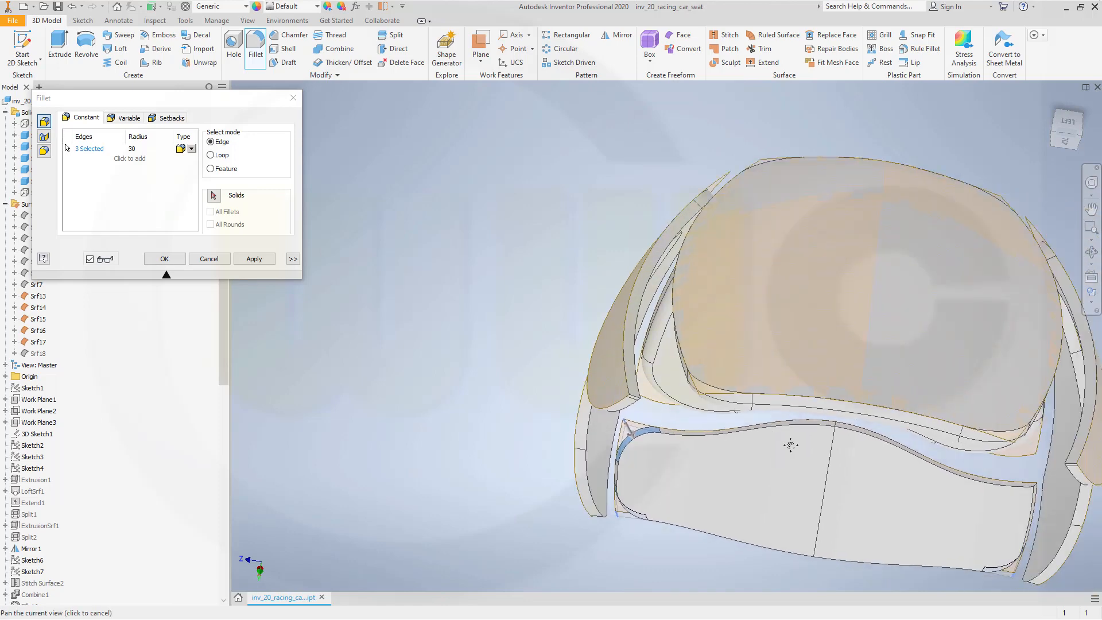
pyautogui.scroll(-4, 821, 487)
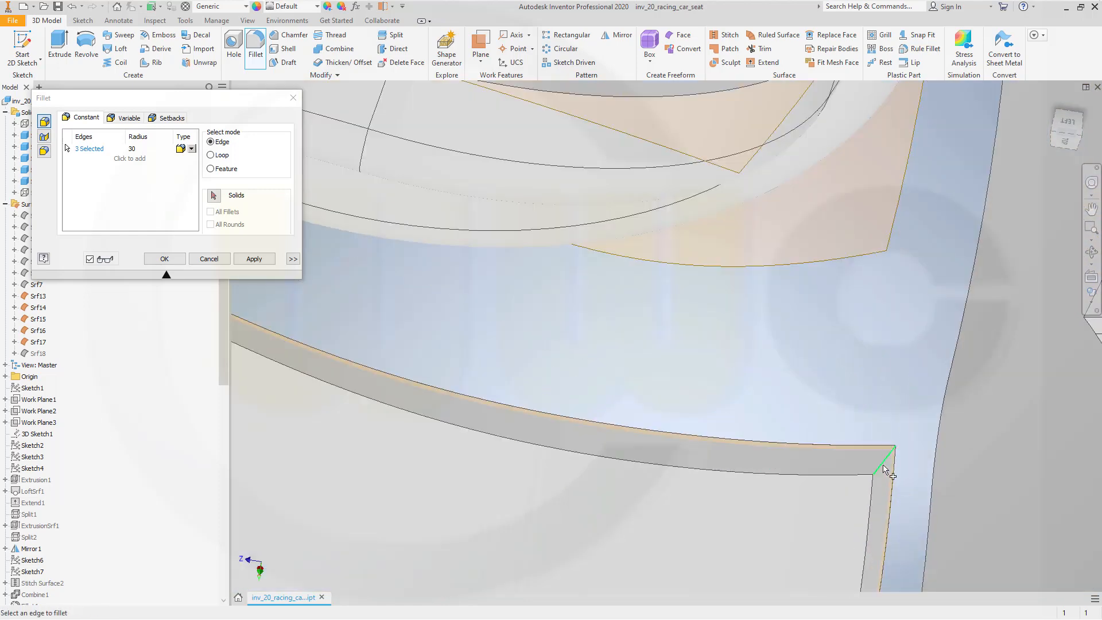
pyautogui.click(622, 362)
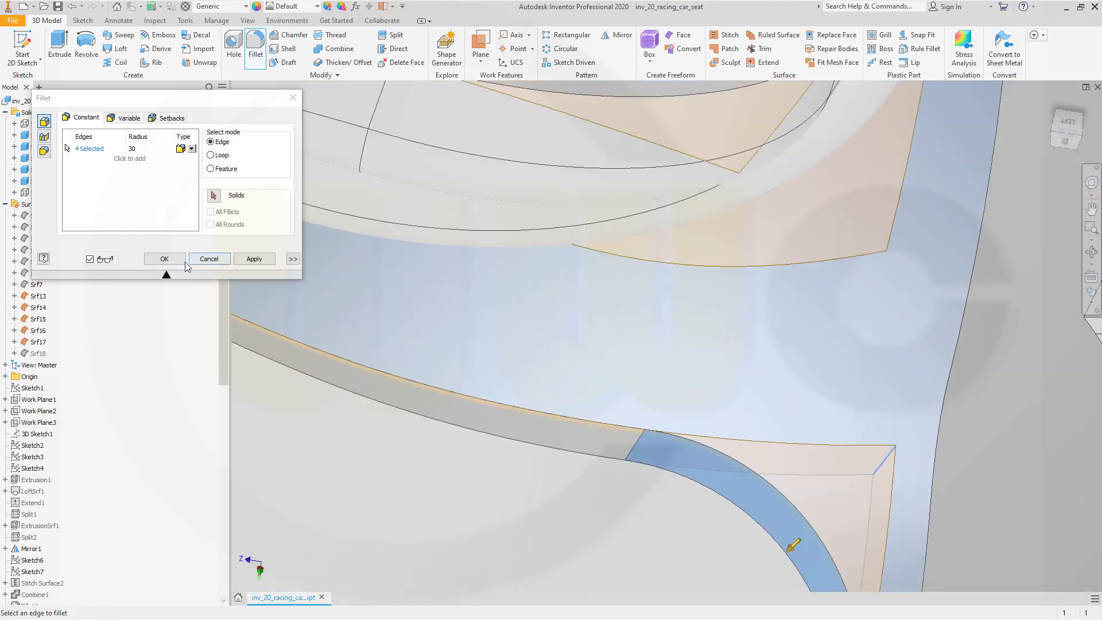
pyautogui.click(255, 259)
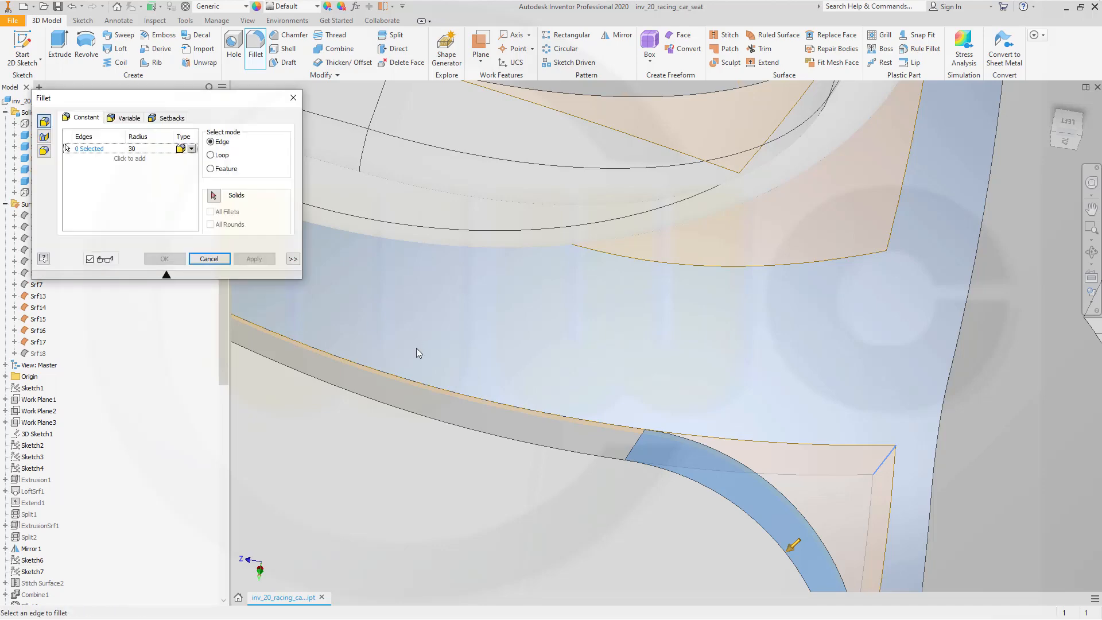
# Step: Fillet the pointed corner at the upper end of each side pad with a 30 mm radius
pyautogui.scroll(5, 526, 366)
pyautogui.keyDown('shift'); pyautogui.moveTo(530, 371); pyautogui.dragTo(443, 264, button='middle'); pyautogui.keyUp('shift')
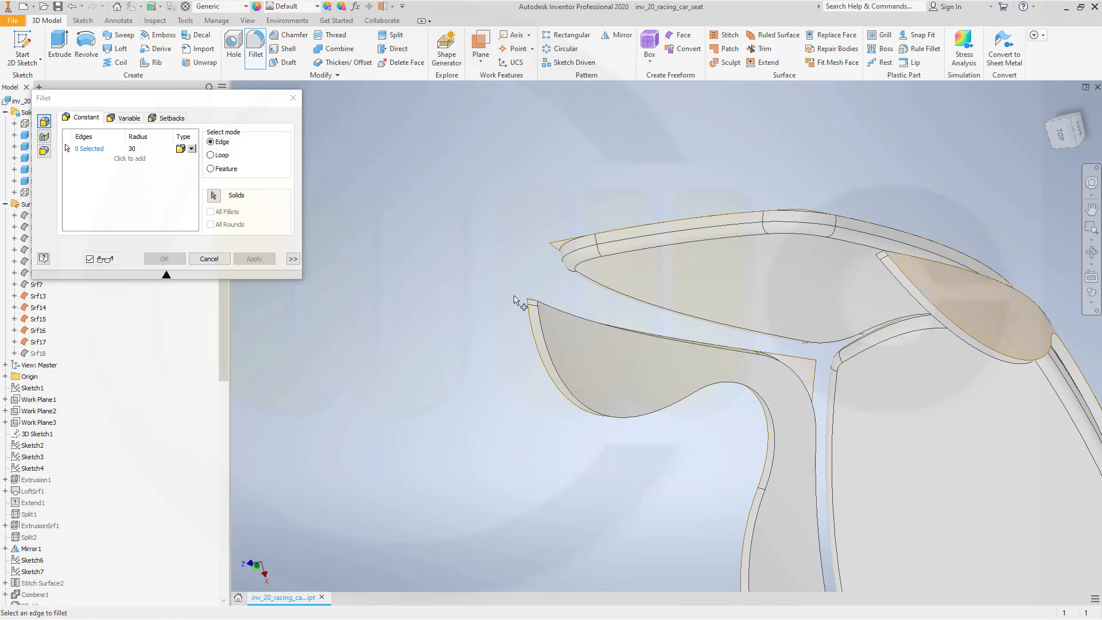
pyautogui.click(533, 302)
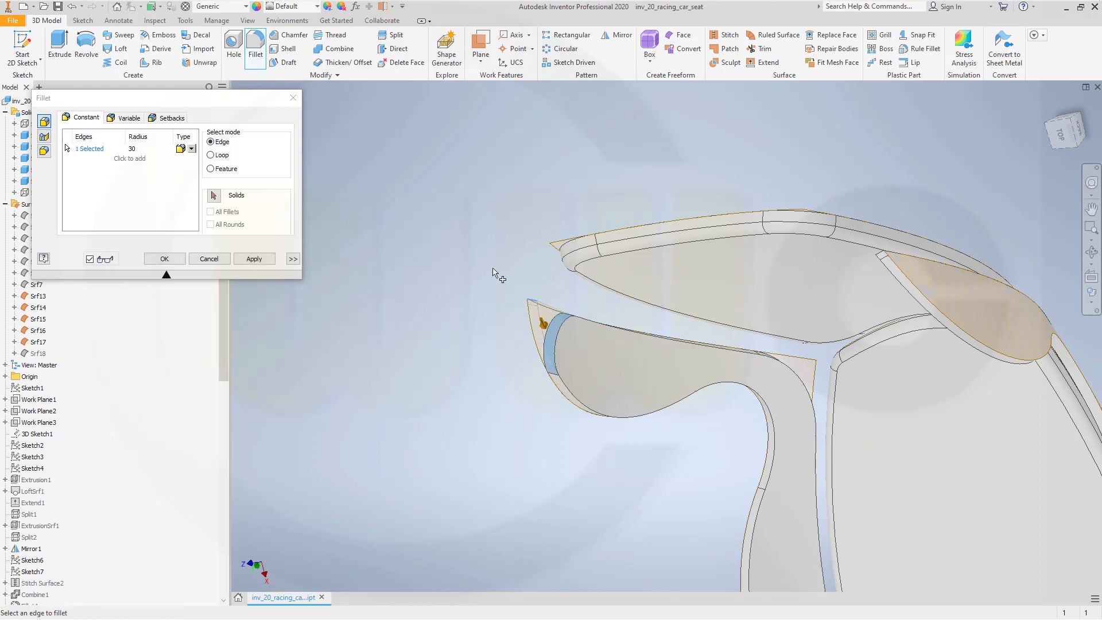
pyautogui.click(254, 259)
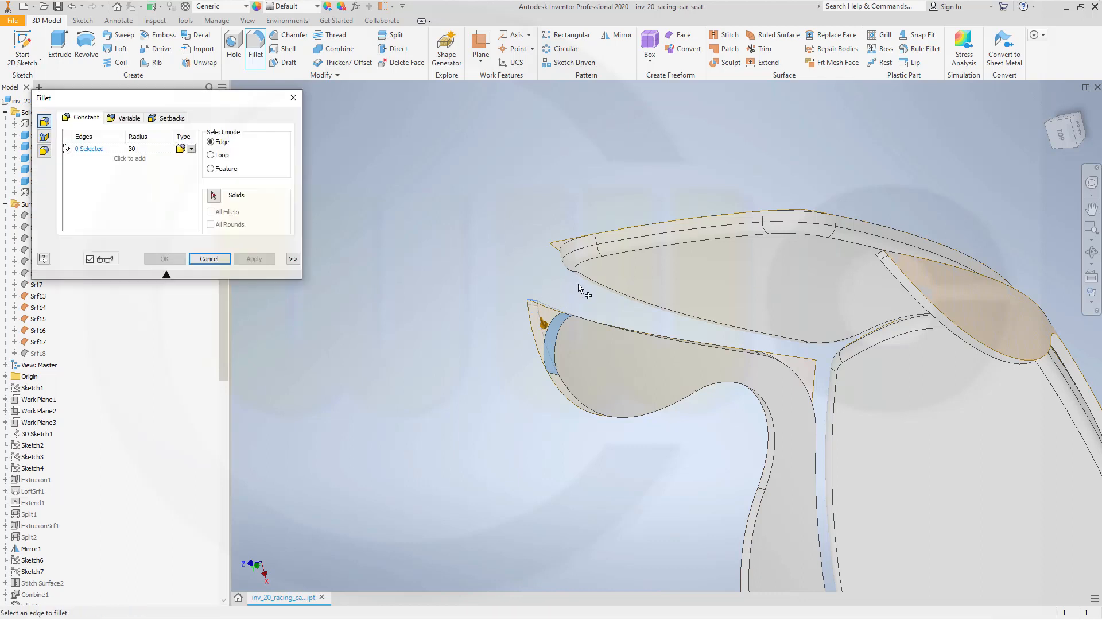
pyautogui.click(882, 253)
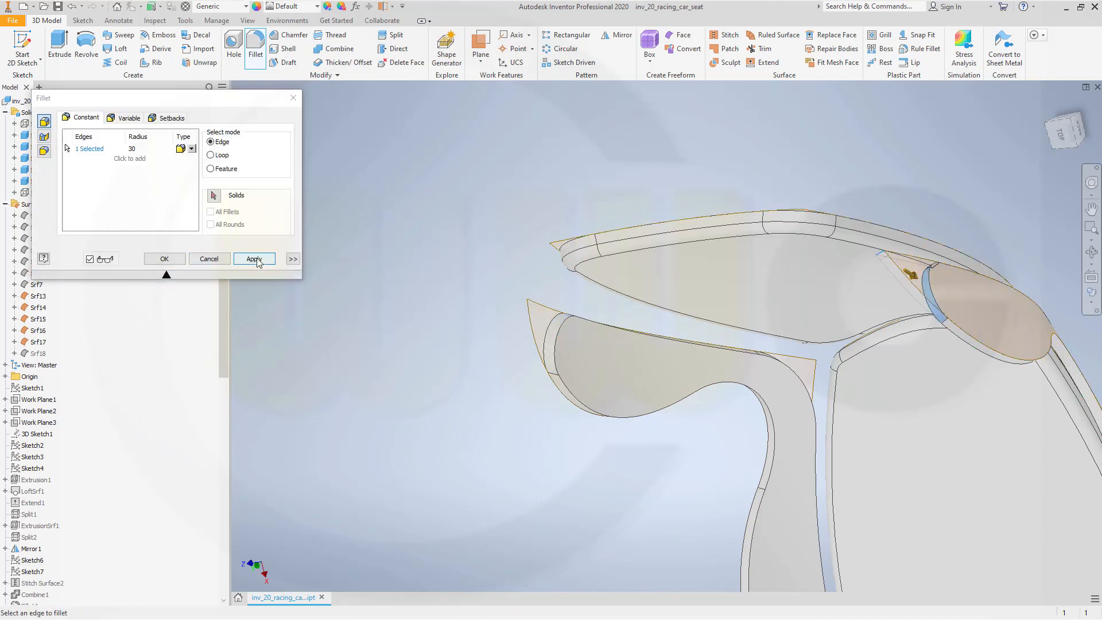
# Step: Fillet the pointed corner at the front end of each side pad with a 30 mm radius
pyautogui.moveTo(591, 387); pyautogui.dragTo(427, 20, button='middle')
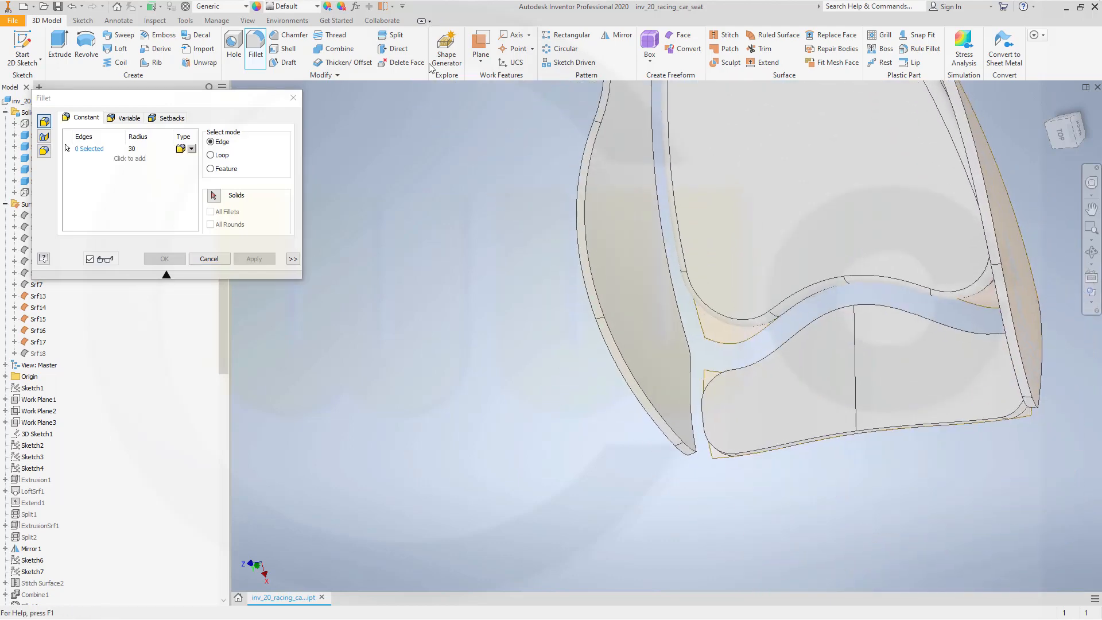
pyautogui.click(689, 455)
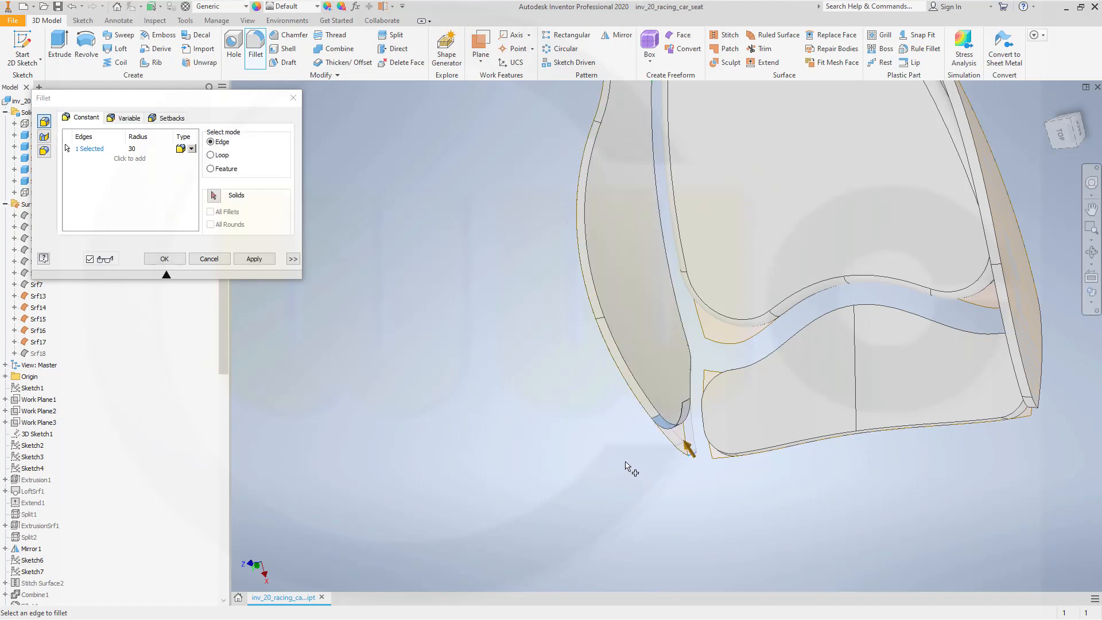
pyautogui.click(254, 258)
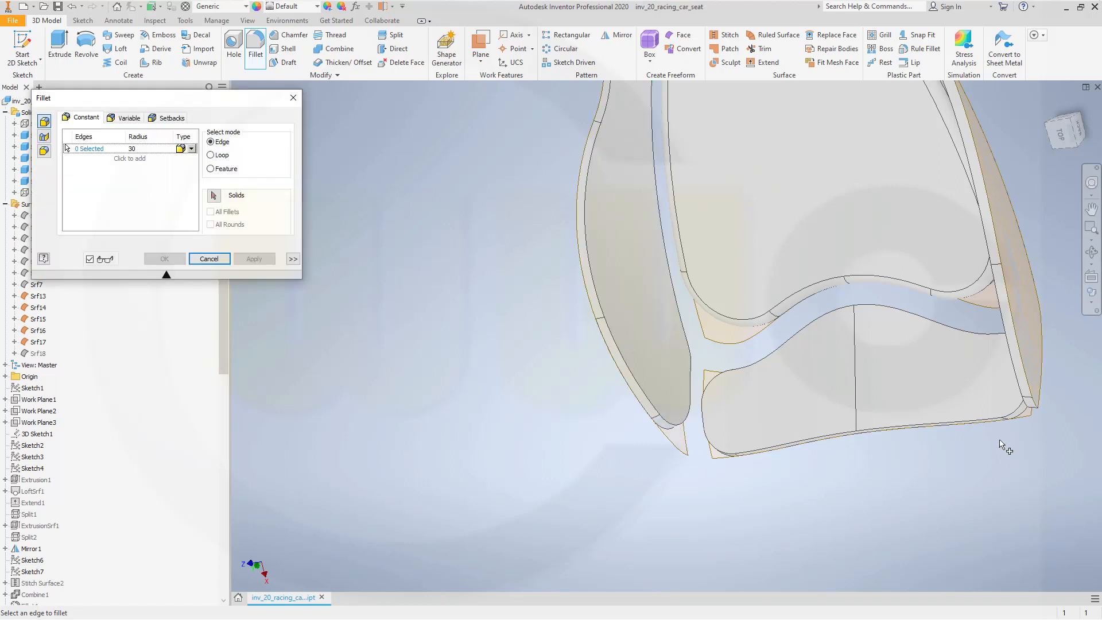
pyautogui.click(1035, 412)
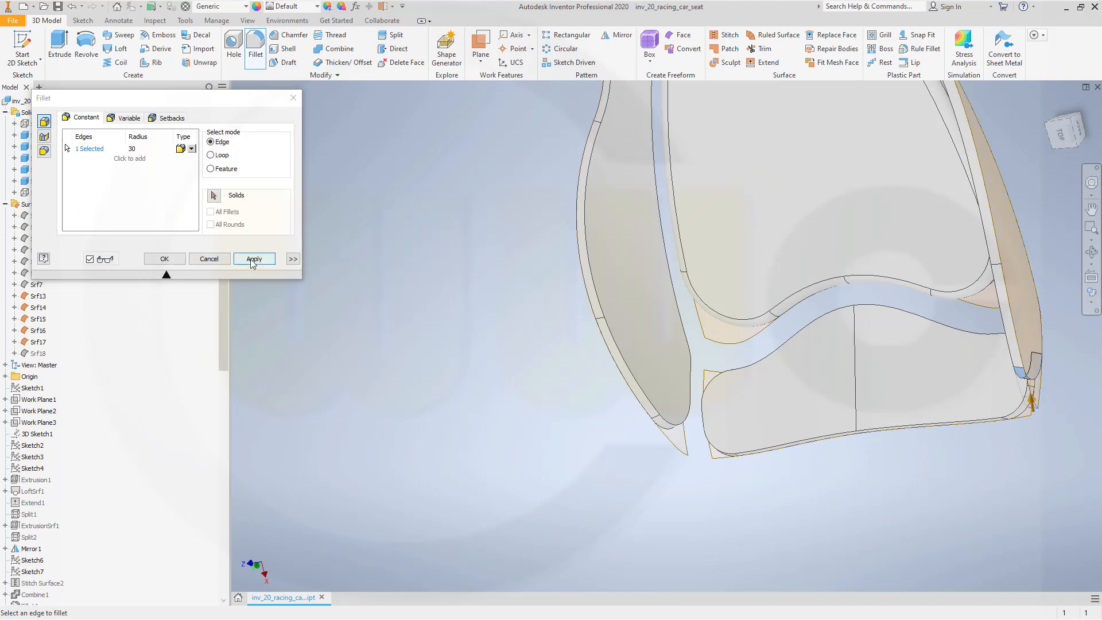
pyautogui.click(253, 260)
# Step: Fillet the complete outer face edge loop of the front pad with a 5 mm radius
pyautogui.click(149, 148)
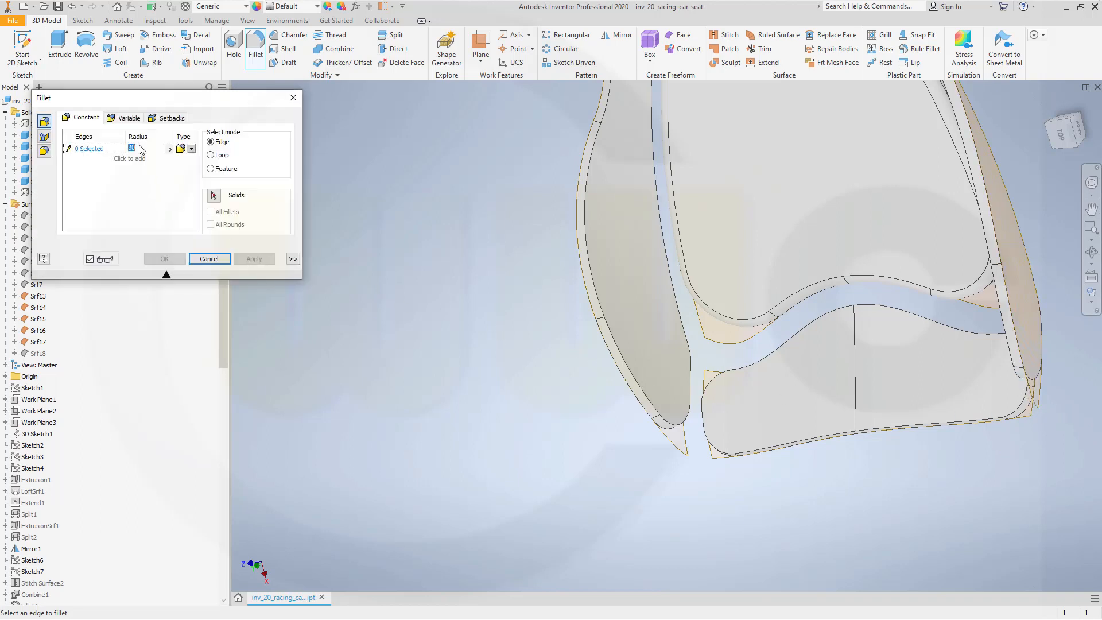
pyautogui.write('5')
pyautogui.press('Return')
pyautogui.click(724, 453)
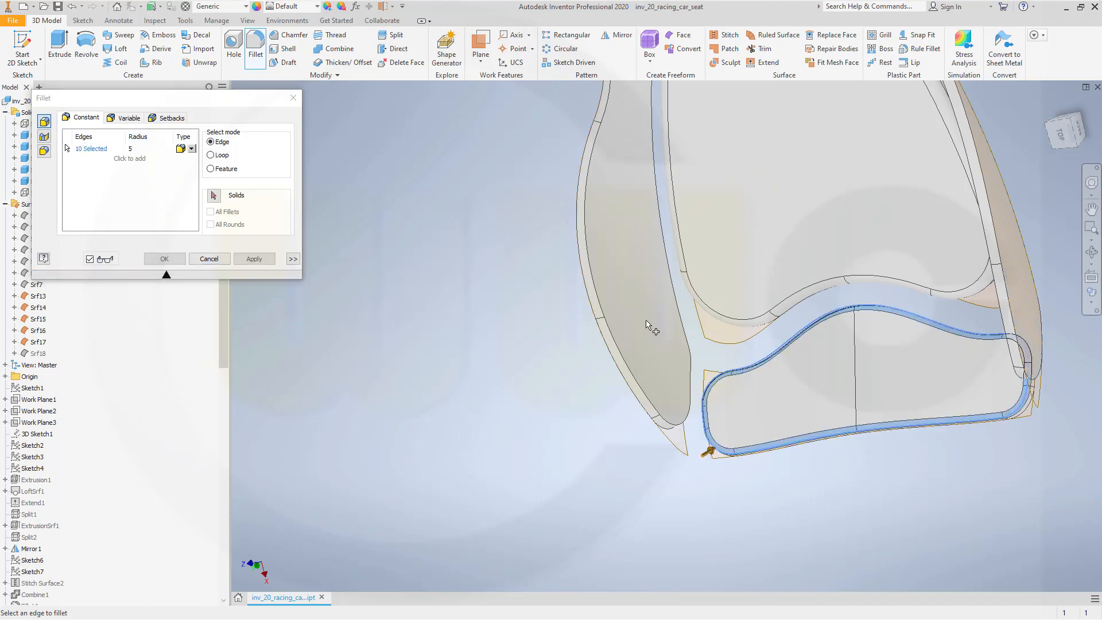
pyautogui.click(253, 259)
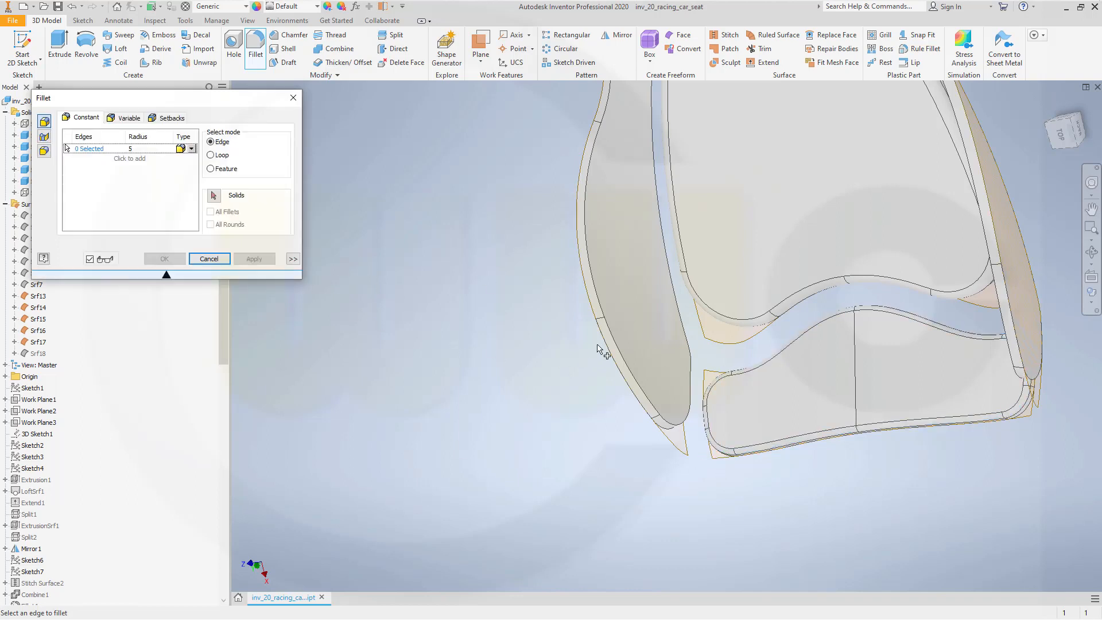
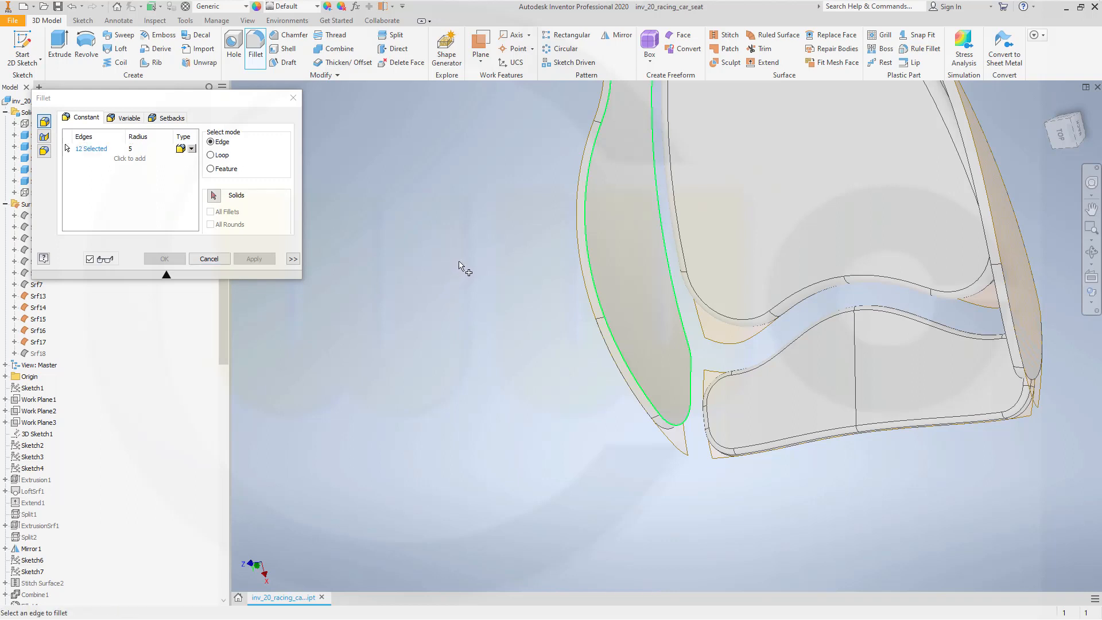
# Step: Fillet the visible face edge loops of both side pads with a 5 mm radius and finish the fillet command
pyautogui.scroll(-3, 458, 264)
pyautogui.moveTo(423, 184); pyautogui.dragTo(381, 303, button='middle')
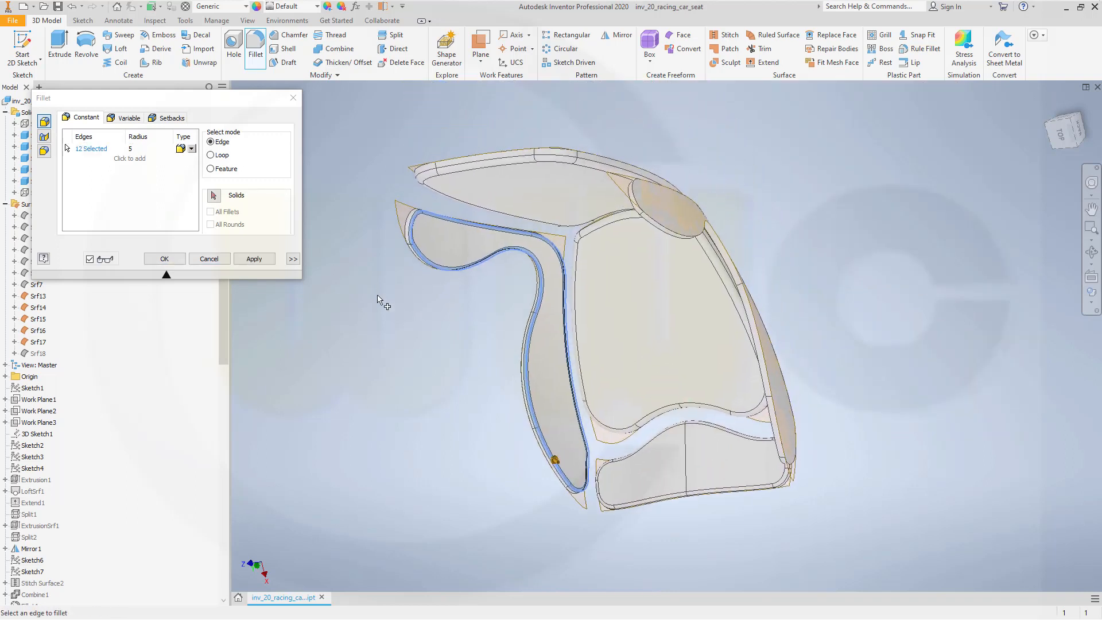
pyautogui.click(262, 262)
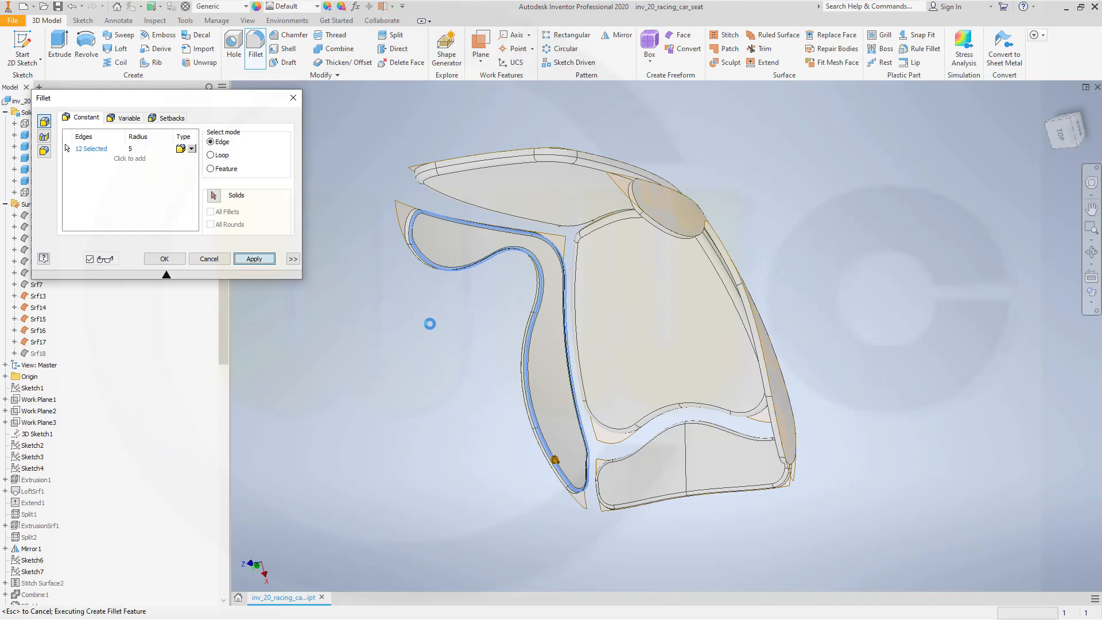
pyautogui.keyDown('shift'); pyautogui.moveTo(431, 323); pyautogui.dragTo(500, 300, button='middle'); pyautogui.keyUp('shift')
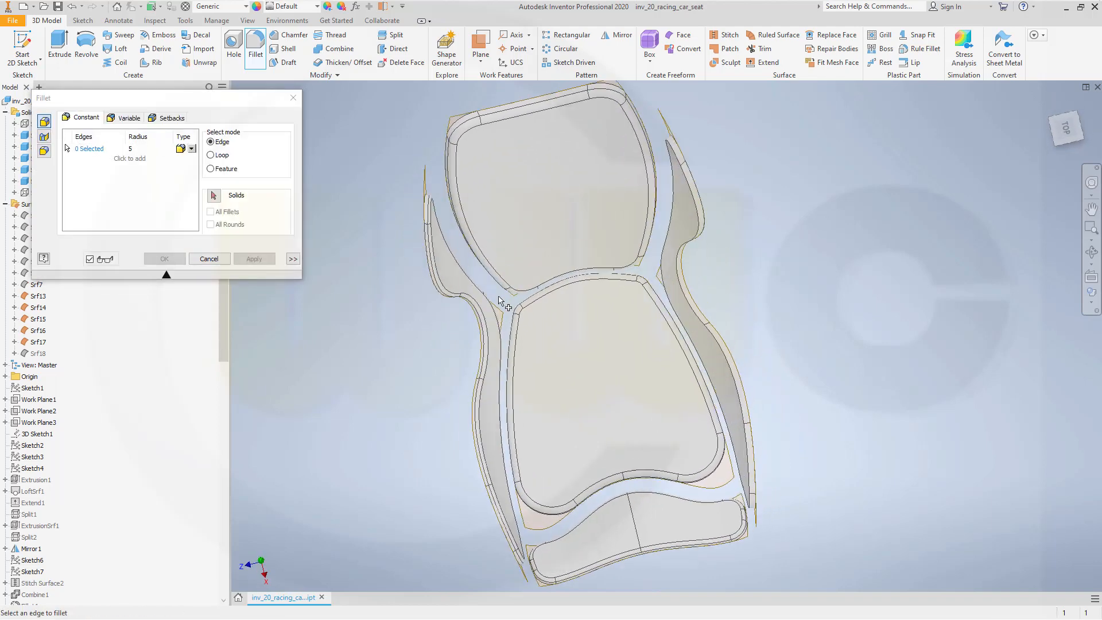
pyautogui.click(714, 344)
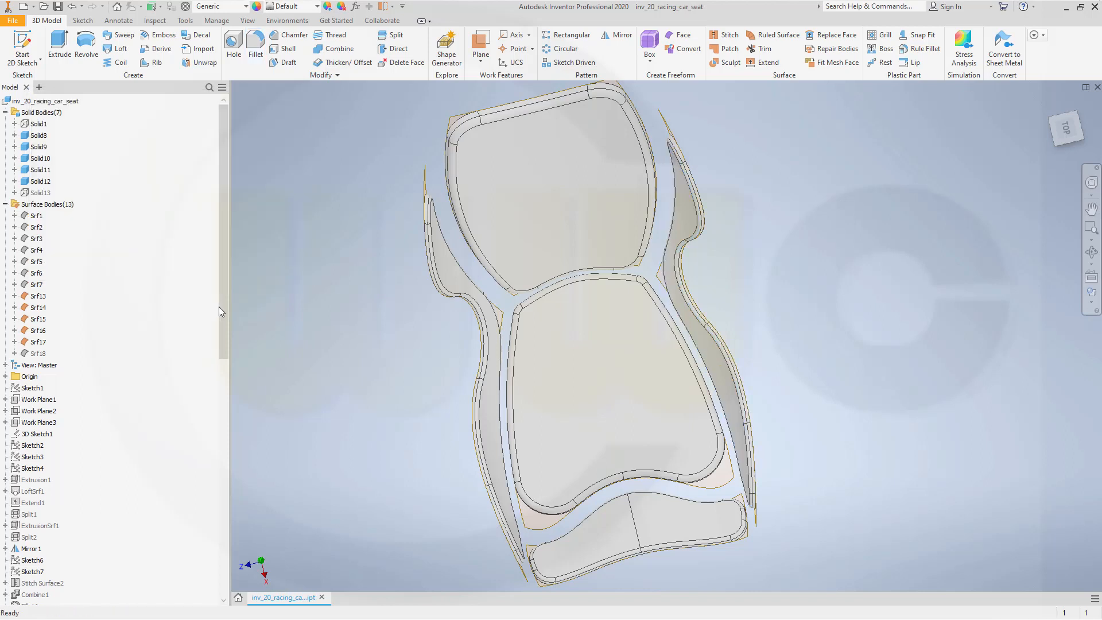
# Step: Hide the five visible offset surface bodies, Srf13 through Srf17, so that only the pad solids are displayed
pyautogui.scroll(-3, 221, 333)
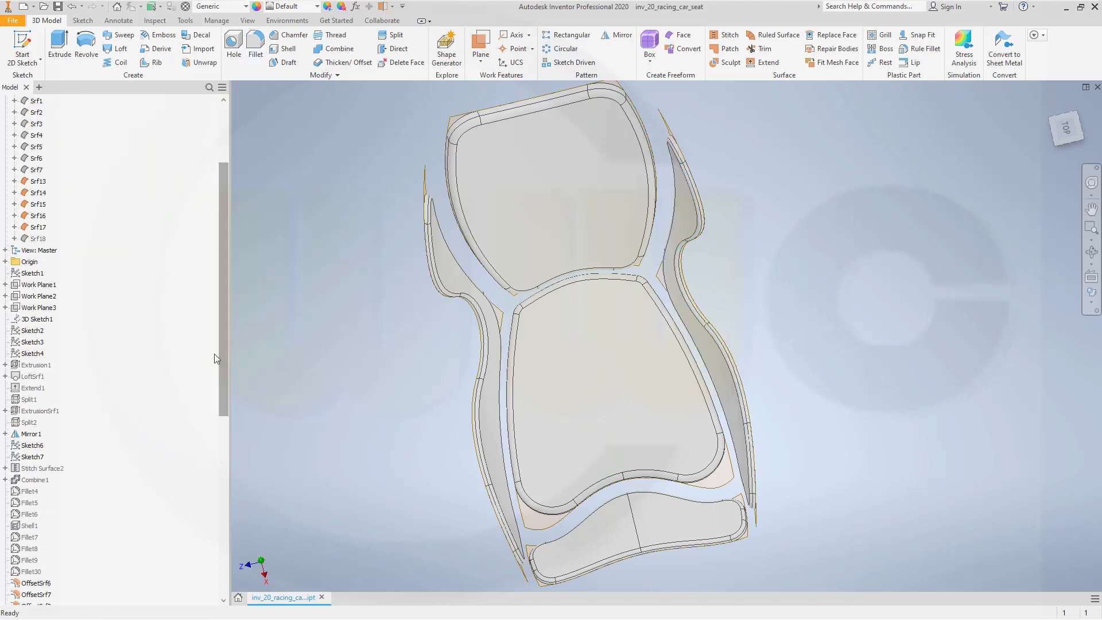
pyautogui.click(38, 182)
pyautogui.keyDown('shift'); pyautogui.click(40, 227); pyautogui.keyUp('shift')
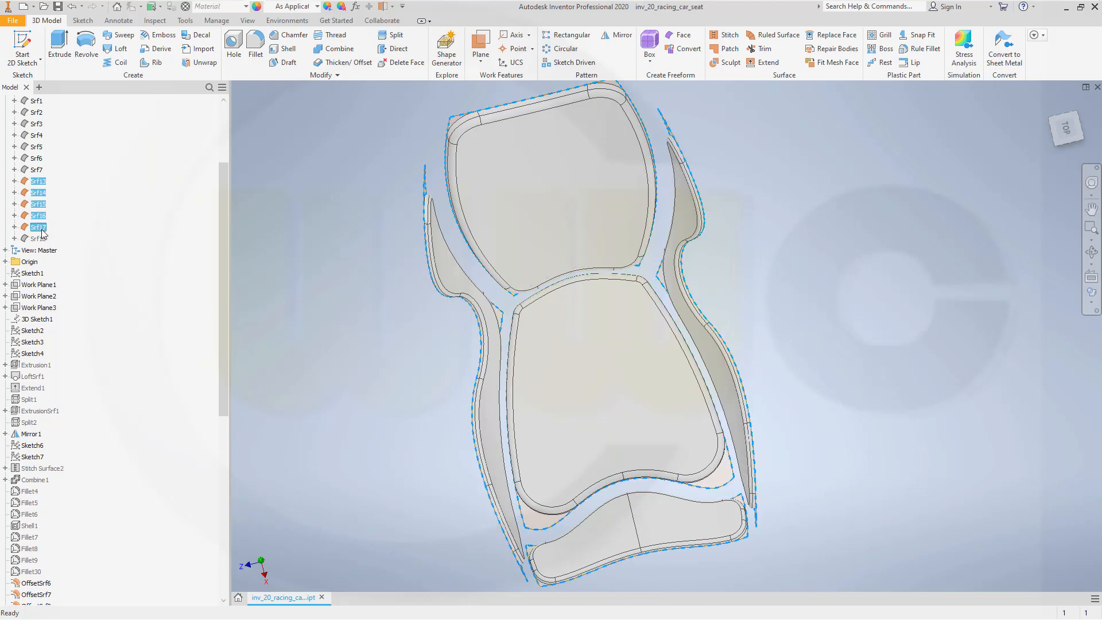
pyautogui.rightClick(41, 232)
pyautogui.click(75, 286)
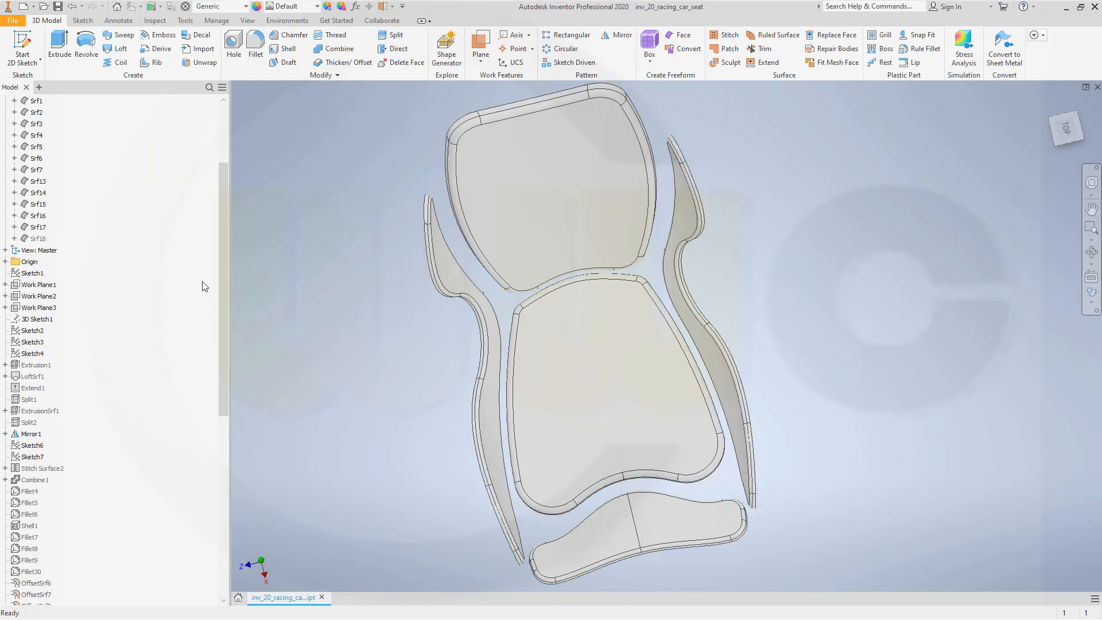
# Step: Move the End of Part marker below Fillet29 to reactivate all the remaining features of the seat
pyautogui.moveTo(222, 287); pyautogui.dragTo(247, 494)
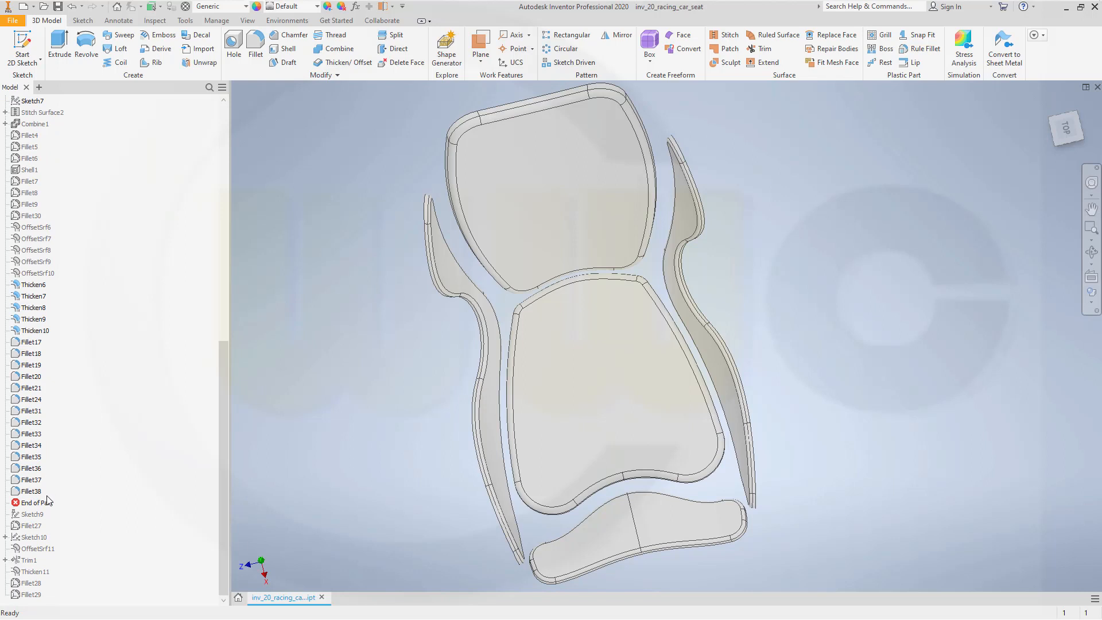
pyautogui.moveTo(48, 501)
pyautogui.mouseDown()
pyautogui.moveTo(40, 544)
pyautogui.moveTo(54, 600)
pyautogui.mouseUp()
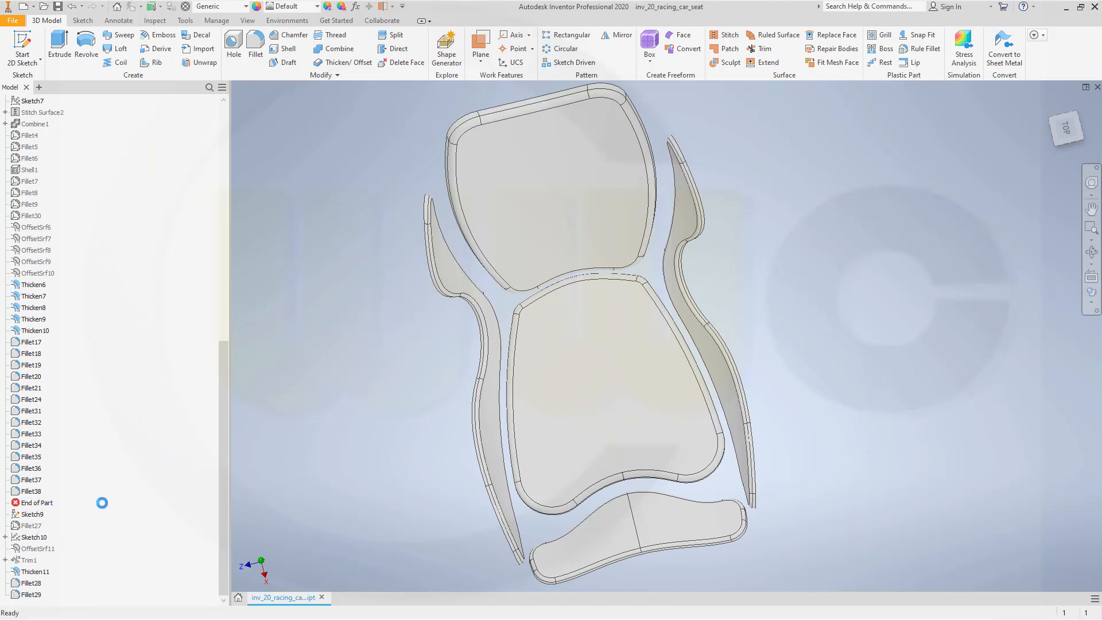
pyautogui.keyDown('shift'); pyautogui.moveTo(402, 364); pyautogui.dragTo(385, 308, button='middle'); pyautogui.keyUp('shift')
pyautogui.moveTo(460, 260); pyautogui.dragTo(462, 383, button='middle')
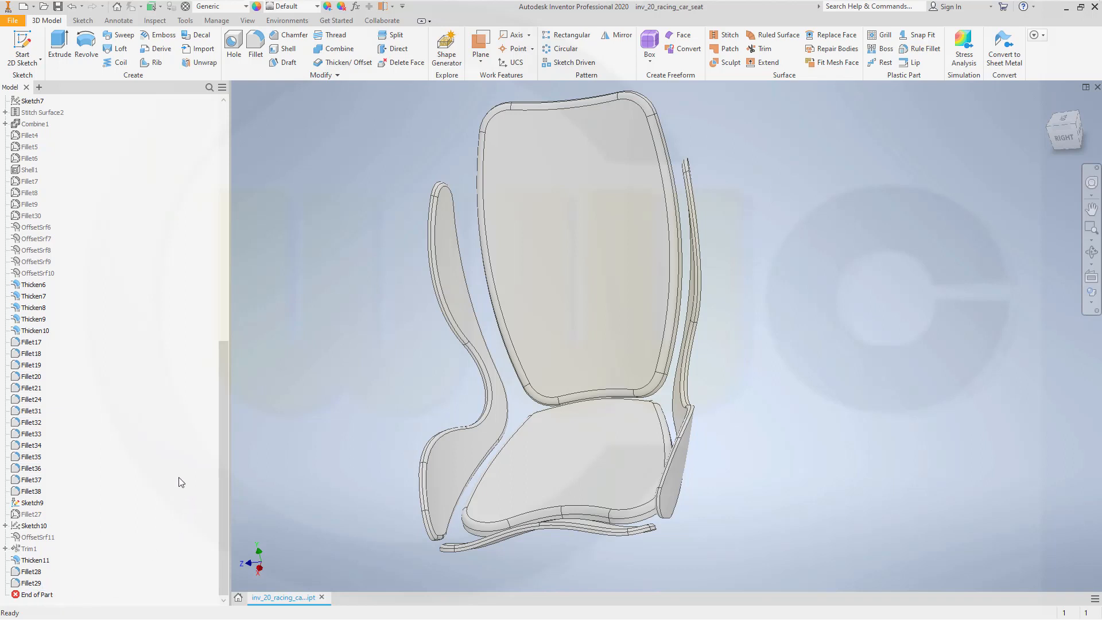
# Step: Turn the visibility of the seat shell body Solid1 back on and inspect the complete seat with its pads
pyautogui.scroll(1, 87, 235)
pyautogui.scroll(2, 51, 184)
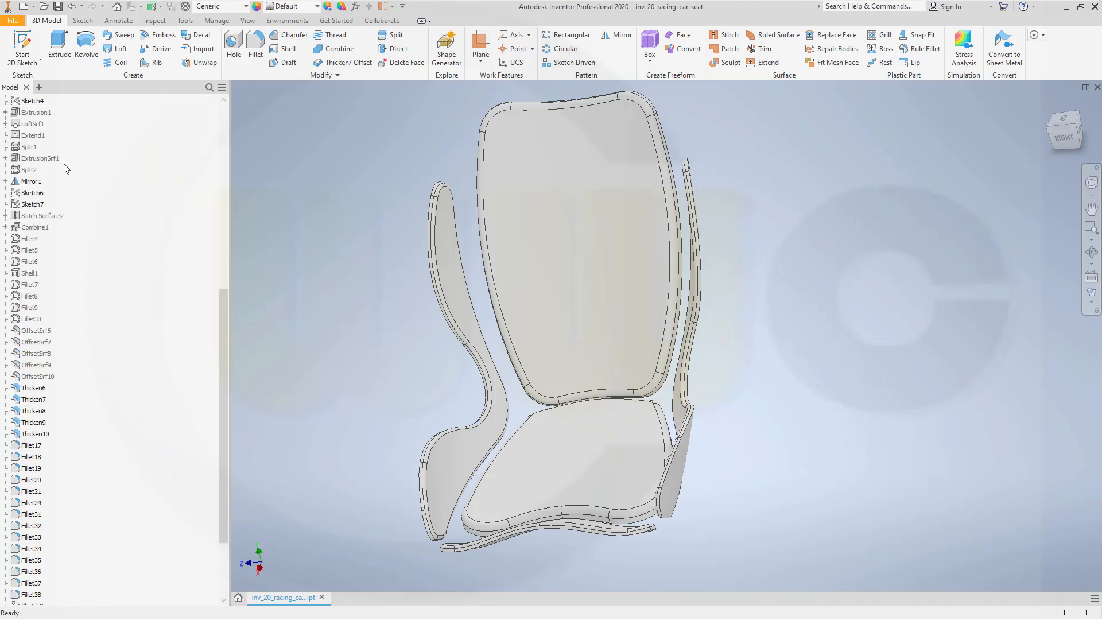
pyautogui.scroll(6, 63, 164)
pyautogui.scroll(4, 62, 161)
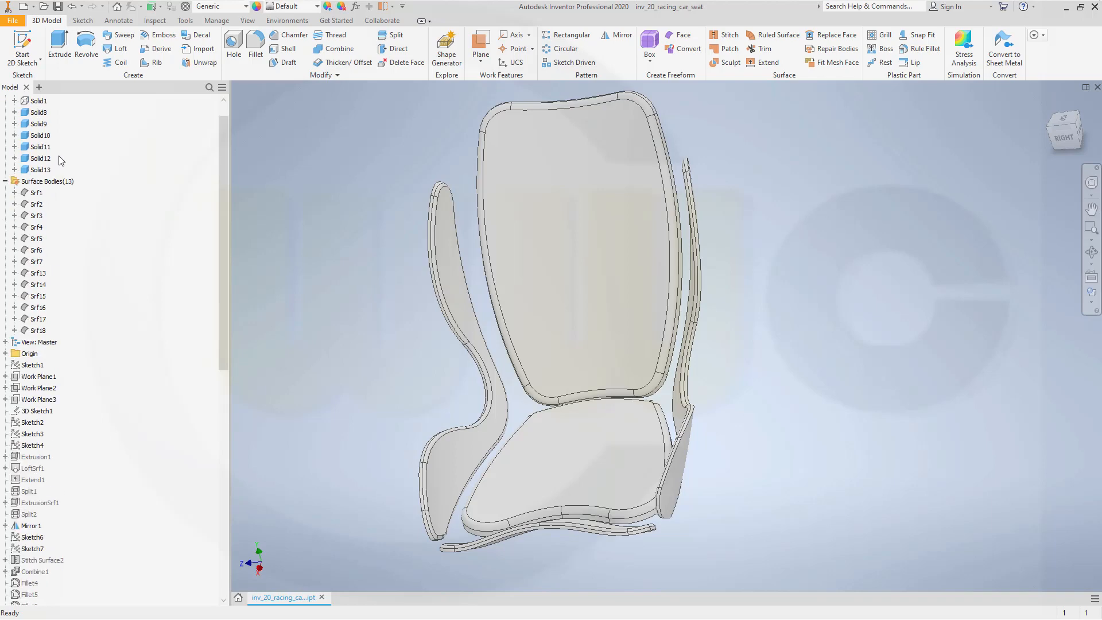
pyautogui.scroll(1, 53, 165)
pyautogui.rightClick(47, 122)
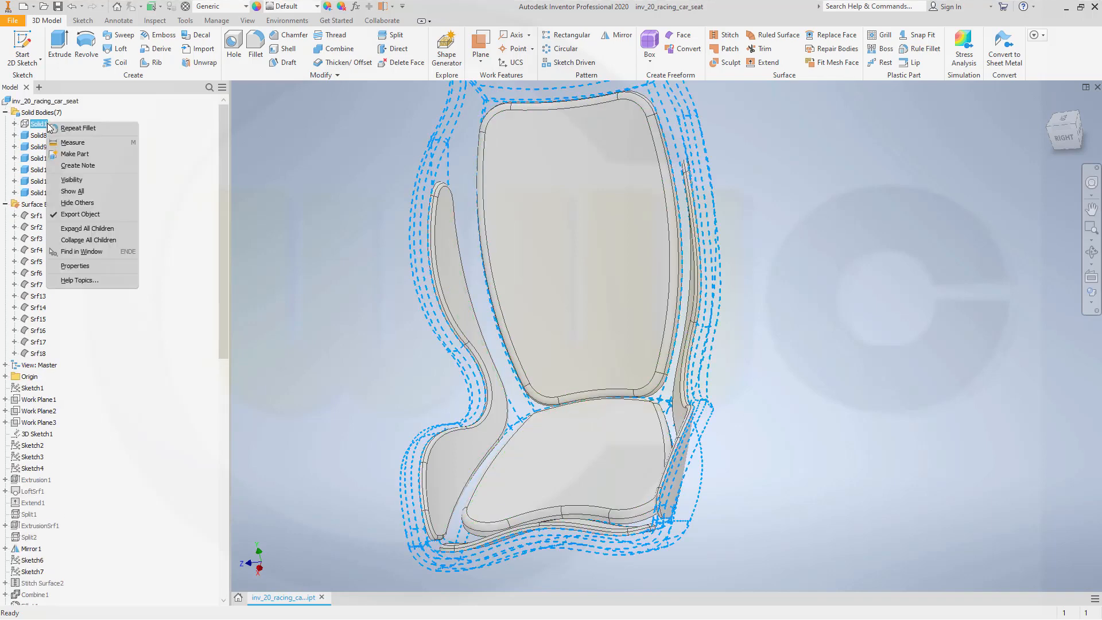
pyautogui.click(65, 180)
pyautogui.moveTo(350, 230); pyautogui.dragTo(571, 293, button='middle')
pyautogui.scroll(-5, 632, 391)
pyautogui.scroll(3, 631, 391)
pyautogui.scroll(5, 612, 362)
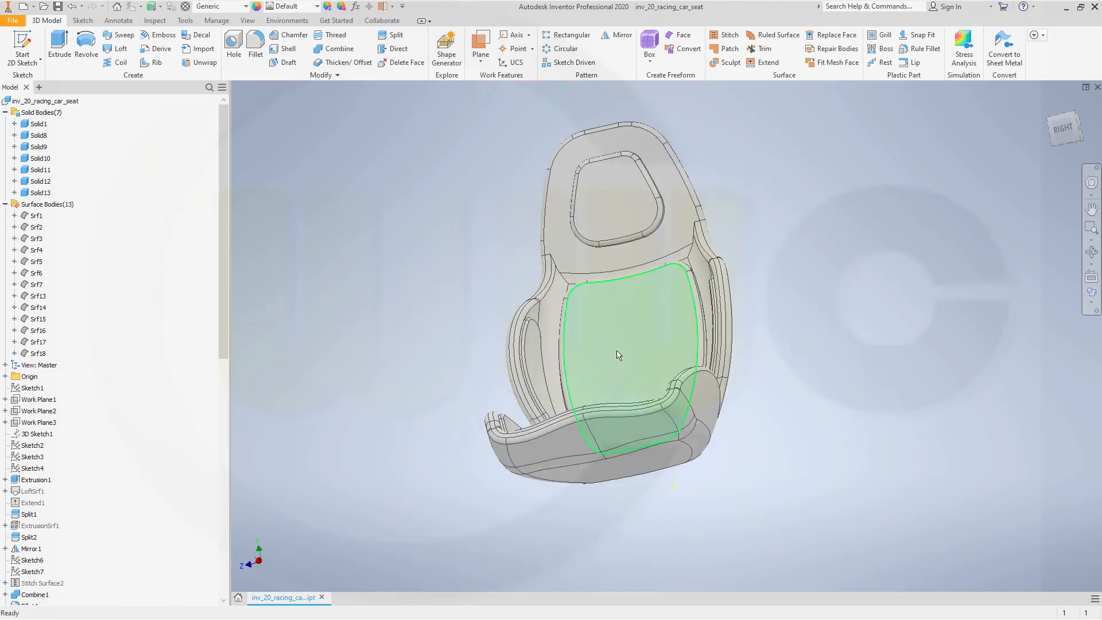
pyautogui.keyDown('shift'); pyautogui.moveTo(620, 352); pyautogui.dragTo(640, 370, button='middle'); pyautogui.keyUp('shift')
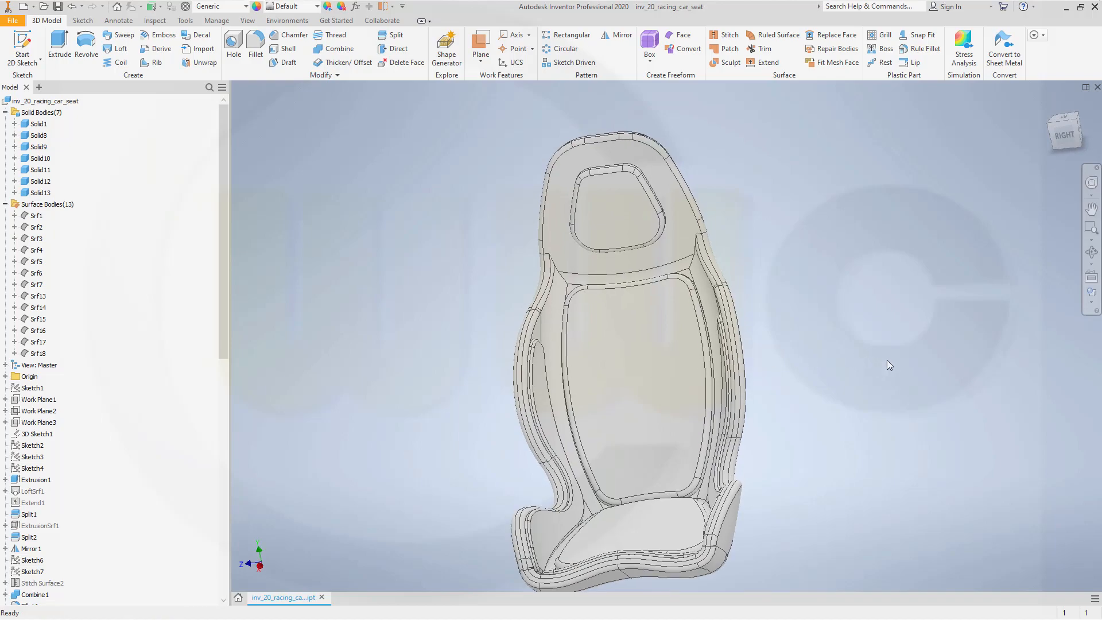